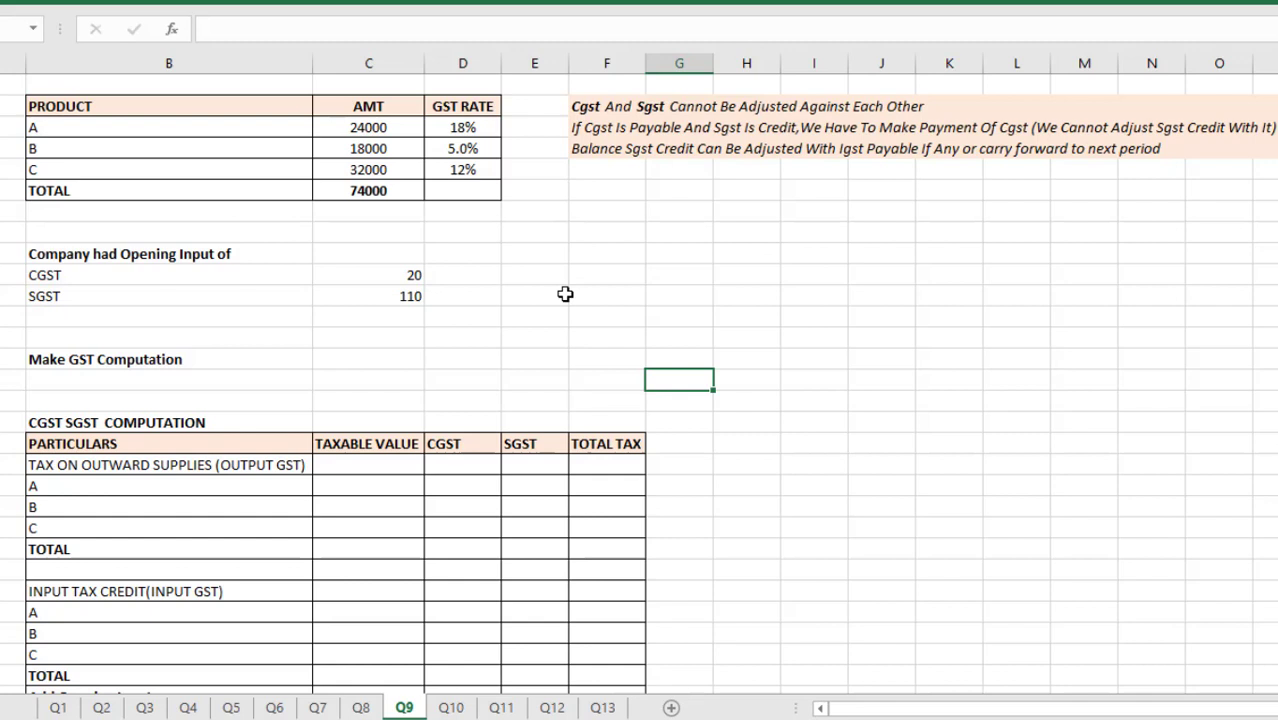
- Review the Q9 sheet's sales, purchases and opening input figures, ending at product A's taxable value cell
{"action": "key", "text": "Up"}
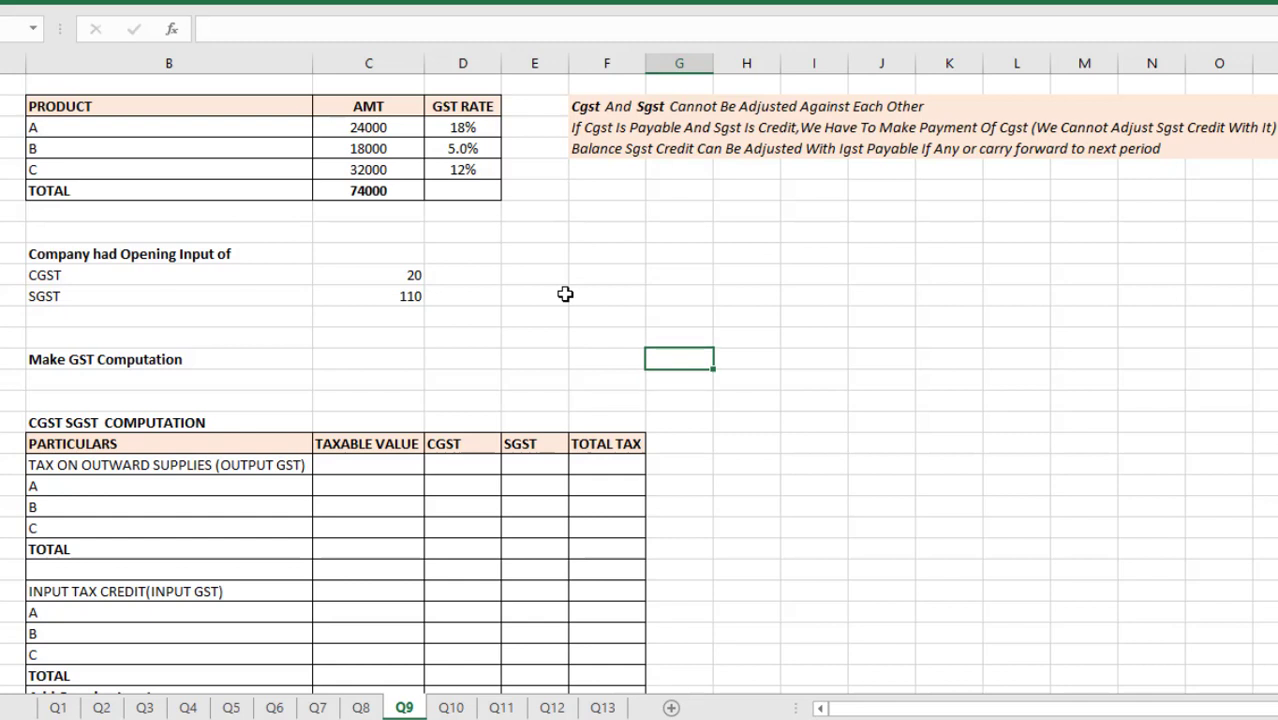
{"action": "key", "text": "Up"}
{"action": "key", "text": "Up"}
{"action": "key", "text": "Up"}
{"action": "key", "text": "Up"}
{"action": "key", "text": "Up"}
{"action": "key", "text": "Up"}
{"action": "key", "text": "Up"}
{"action": "key", "text": "Up"}
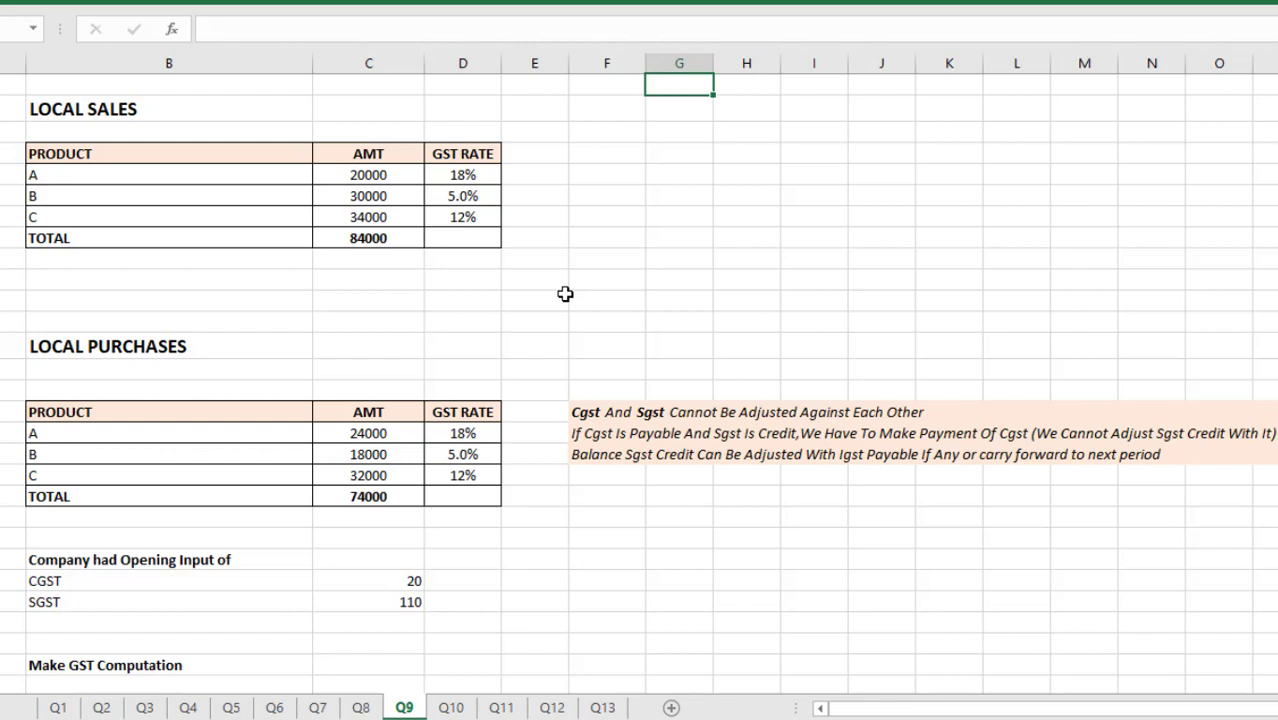
{"action": "key", "text": "Down"}
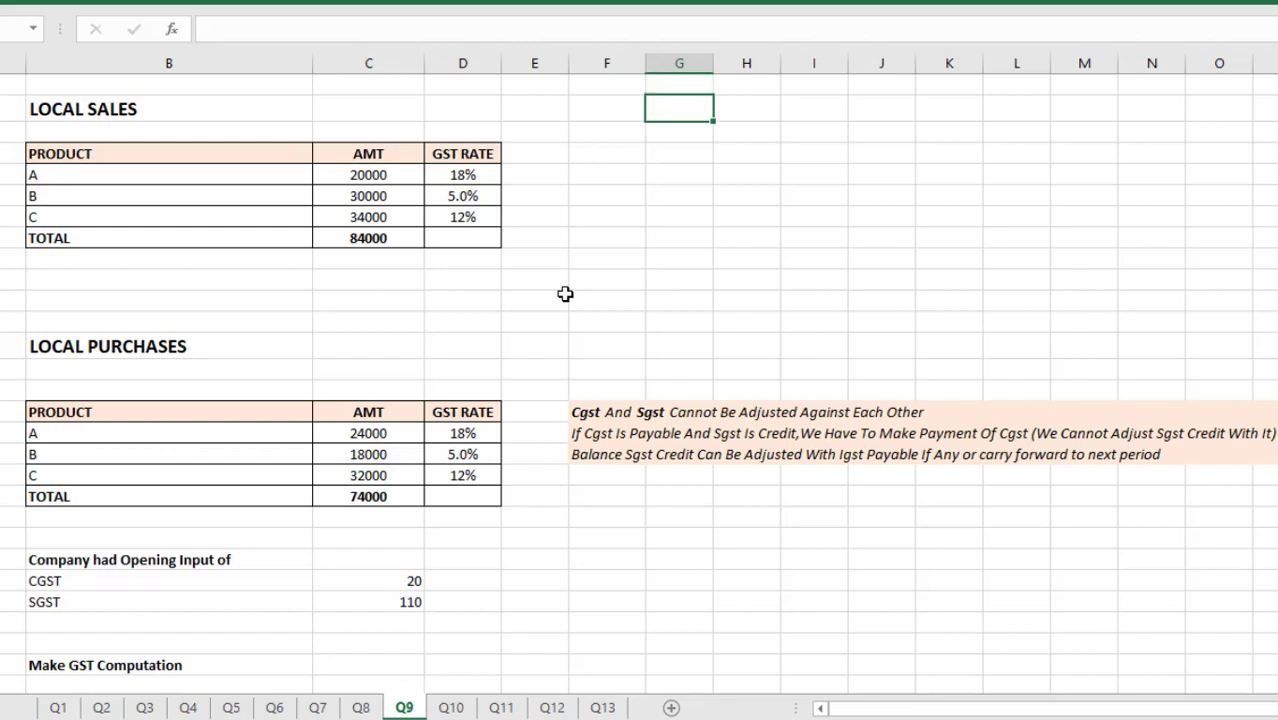
{"action": "key", "text": "Down"}
{"action": "key", "text": "Down"}
{"action": "key", "text": "Down"}
{"action": "key", "text": "Down"}
{"action": "key", "text": "Down"}
{"action": "key", "text": "Down"}
{"action": "key", "text": "Down"}
{"action": "key", "text": "Down"}
{"action": "key", "text": "Left"}
{"action": "key", "text": "Left"}
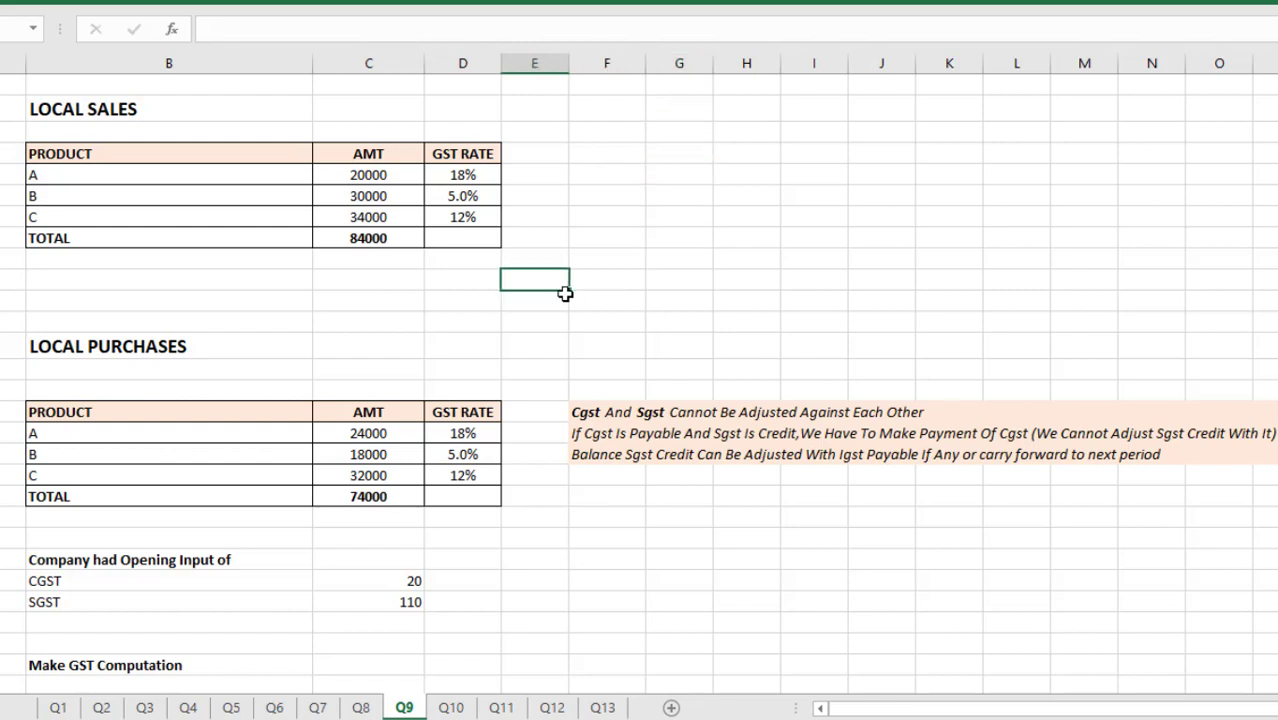
{"action": "key", "text": "Down"}
{"action": "key", "text": "Down"}
{"action": "key", "text": "Down"}
{"action": "key", "text": "Down"}
{"action": "key", "text": "Down"}
{"action": "key", "text": "Down"}
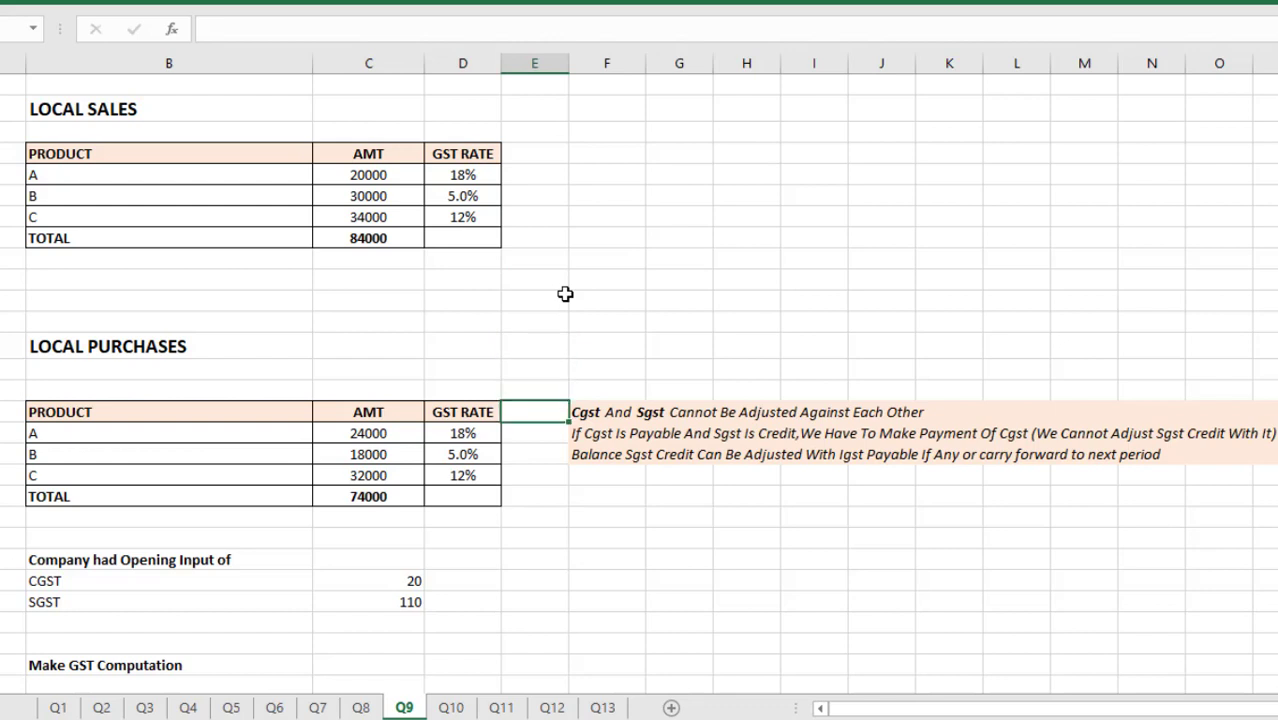
{"action": "key", "text": "Down"}
{"action": "key", "text": "Down"}
{"action": "key", "text": "Down"}
{"action": "key", "text": "Down"}
{"action": "key", "text": "Down"}
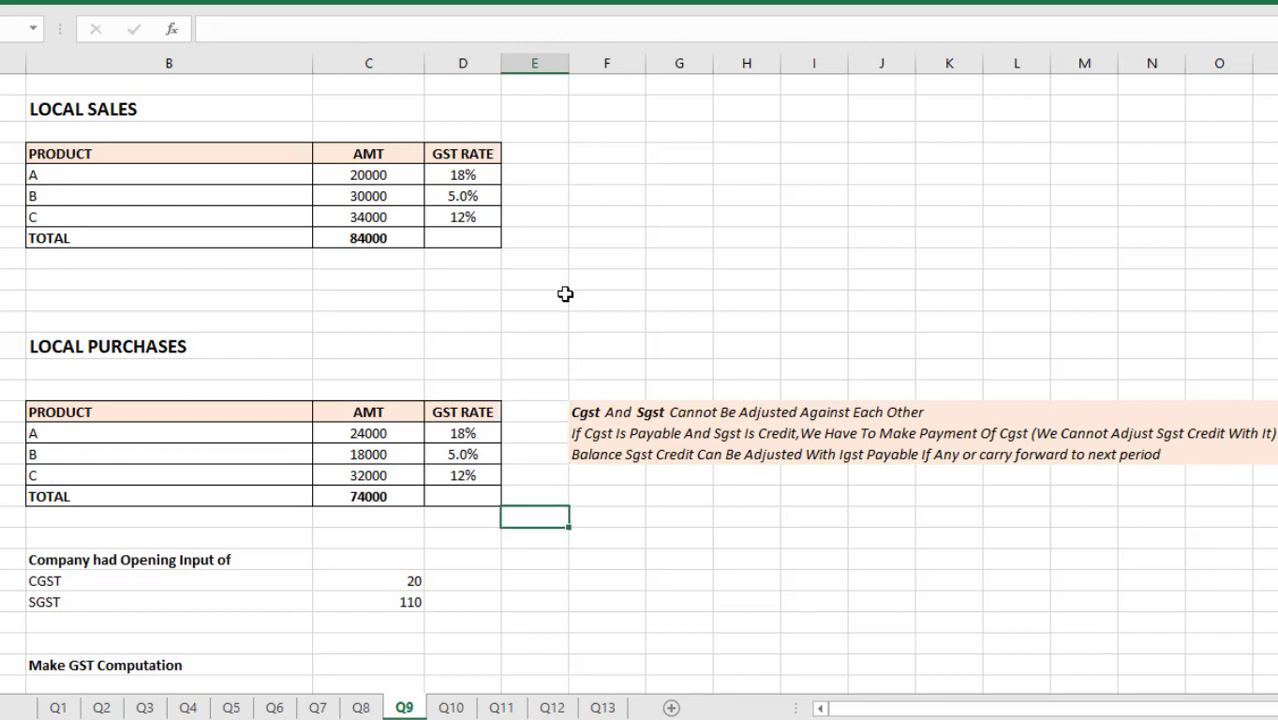
{"action": "key", "text": "Down"}
{"action": "key", "text": "Down"}
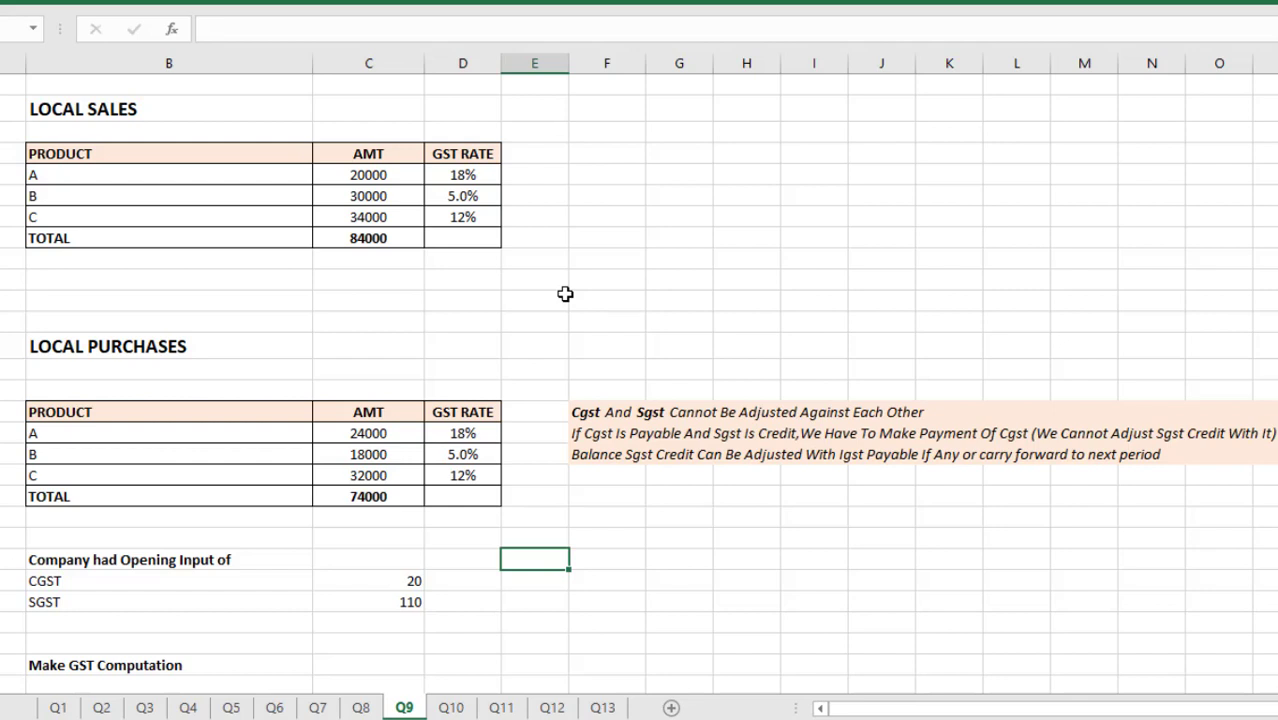
{"action": "key", "text": "Down"}
{"action": "key", "text": "Down"}
{"action": "key", "text": "Down"}
{"action": "key", "text": "Down"}
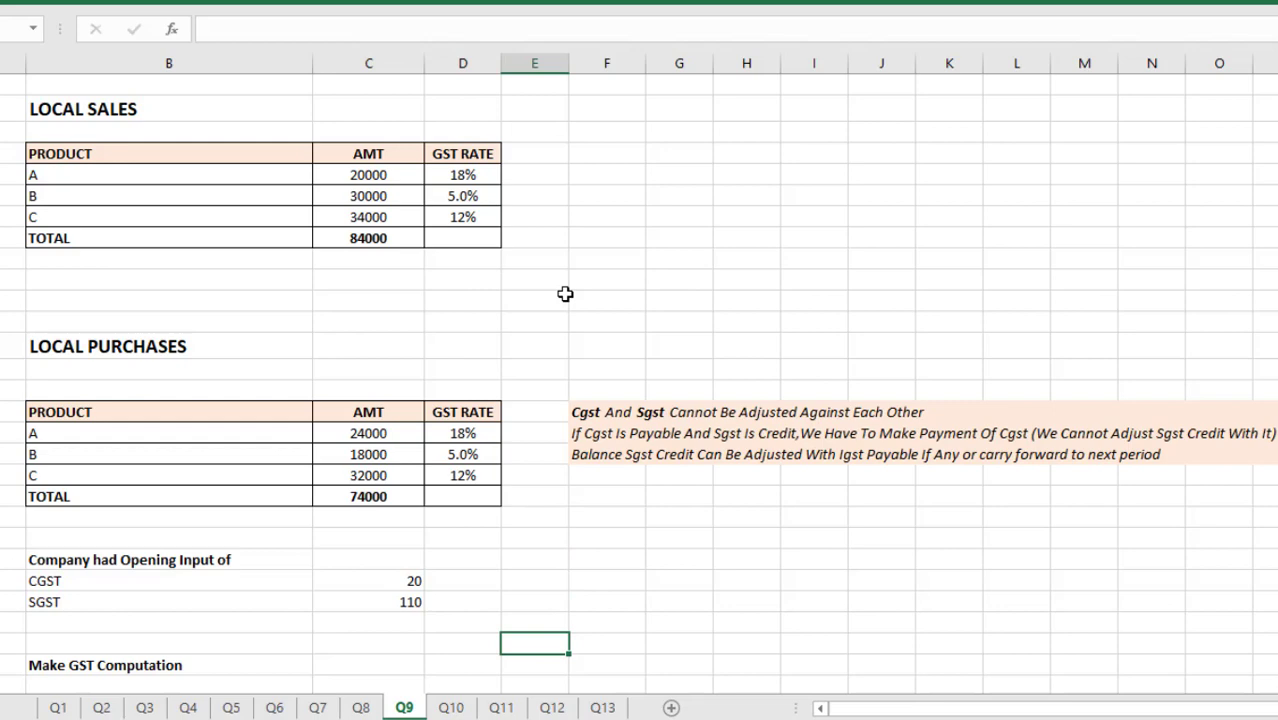
{"action": "key", "text": "Down"}
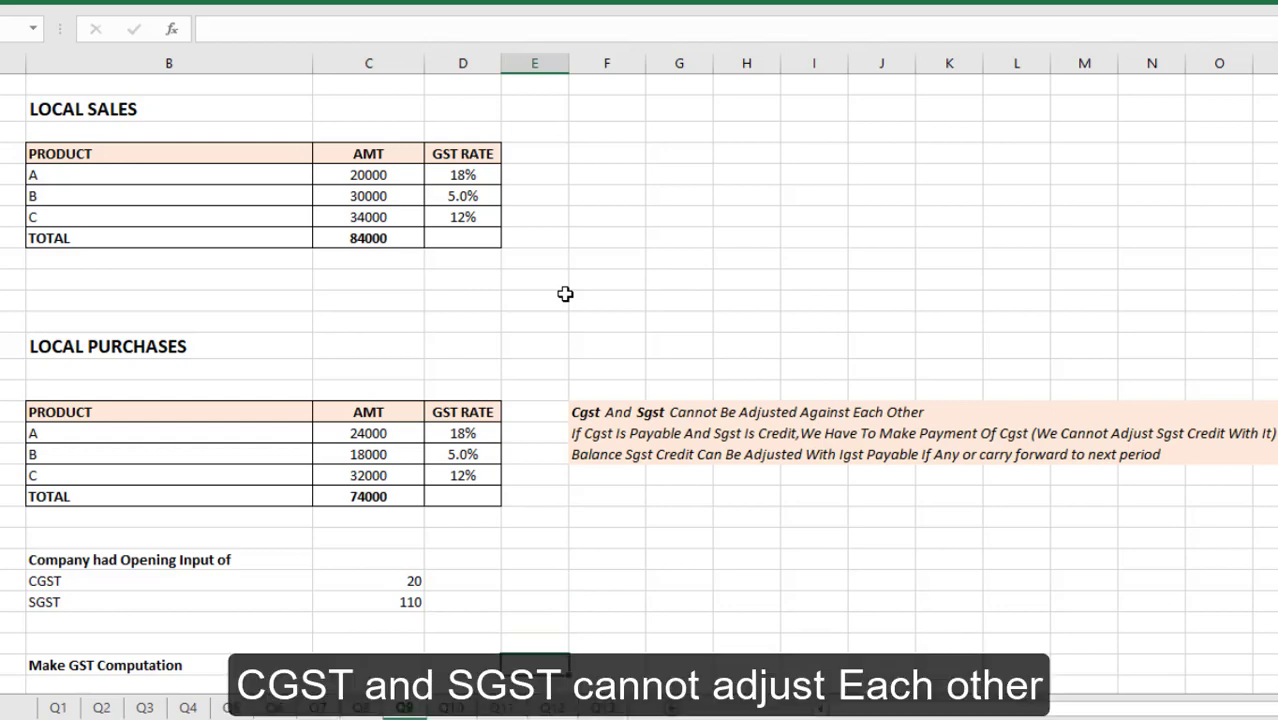
{"action": "key", "text": "Down"}
{"action": "key", "text": "Down"}
{"action": "key", "text": "Down"}
{"action": "key", "text": "Down"}
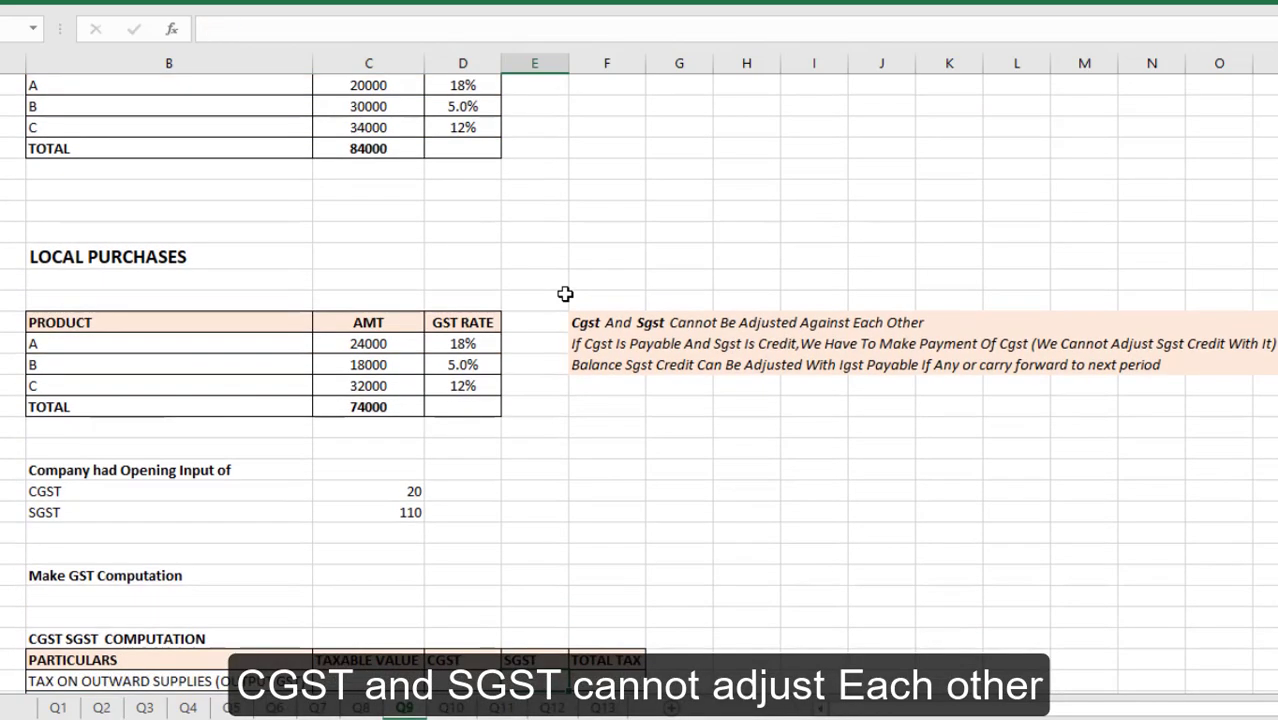
{"action": "key", "text": "Up"}
{"action": "key", "text": "Up"}
{"action": "key", "text": "Up"}
{"action": "key", "text": "Up"}
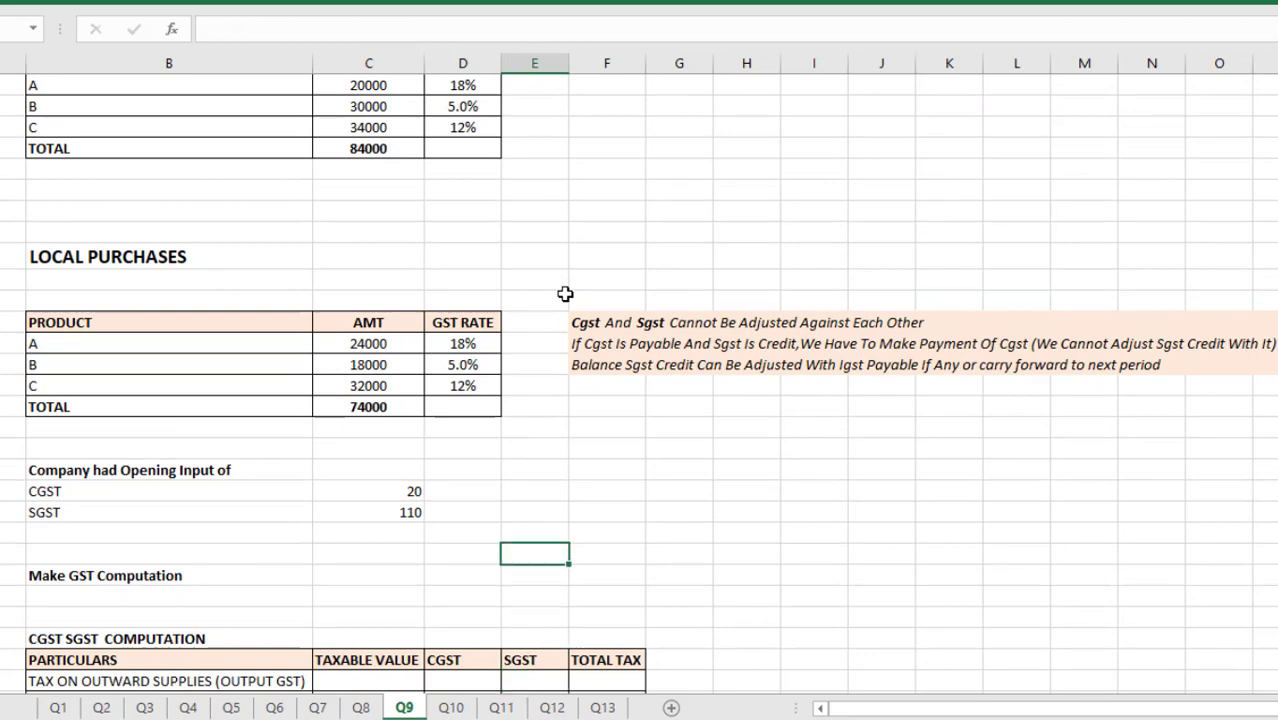
{"action": "key", "text": "Up"}
{"action": "key", "text": "Up"}
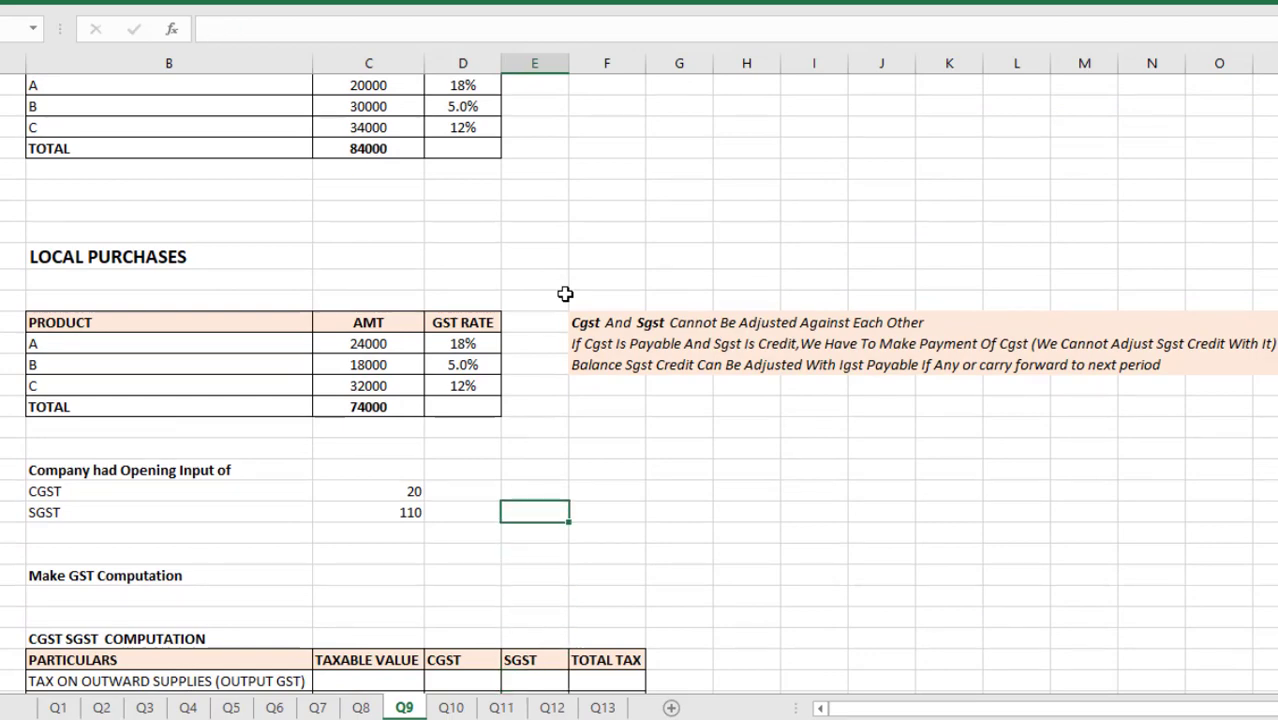
{"action": "key", "text": "Left"}
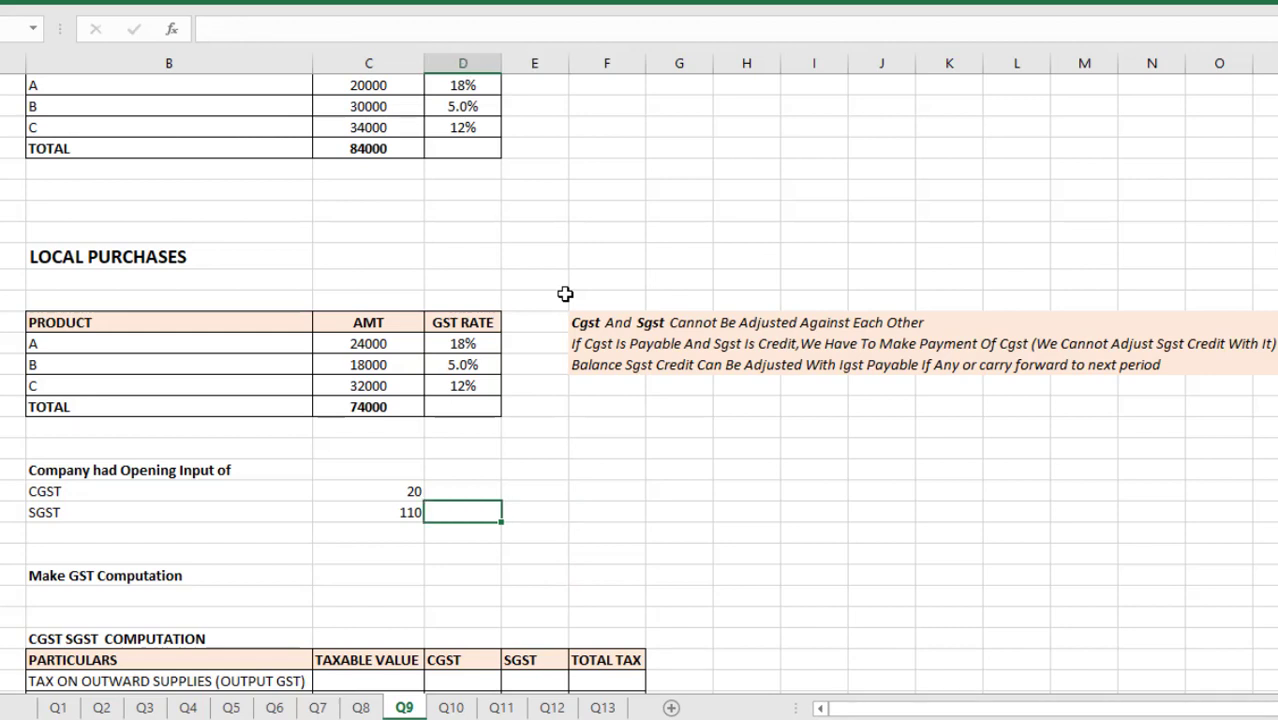
{"action": "key", "text": "Up"}
{"action": "key", "text": "Up"}
{"action": "key", "text": "Up"}
{"action": "key", "text": "Up"}
{"action": "key", "text": "Up"}
{"action": "key", "text": "Up"}
{"action": "key", "text": "Up"}
{"action": "key", "text": "Left"}
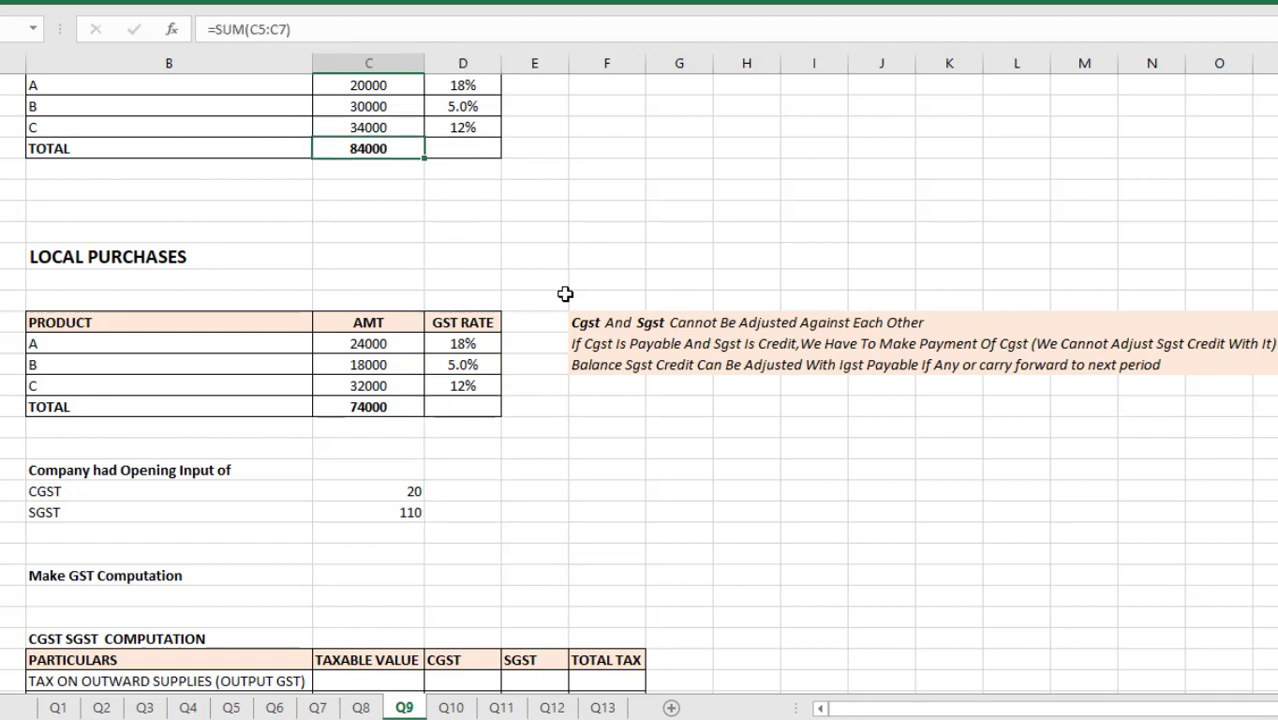
{"action": "key", "text": "Down"}
{"action": "key", "text": "Down"}
{"action": "key", "text": "Down"}
{"action": "key", "text": "Down"}
{"action": "key", "text": "Down"}
{"action": "key", "text": "Down"}
{"action": "key", "text": "Down"}
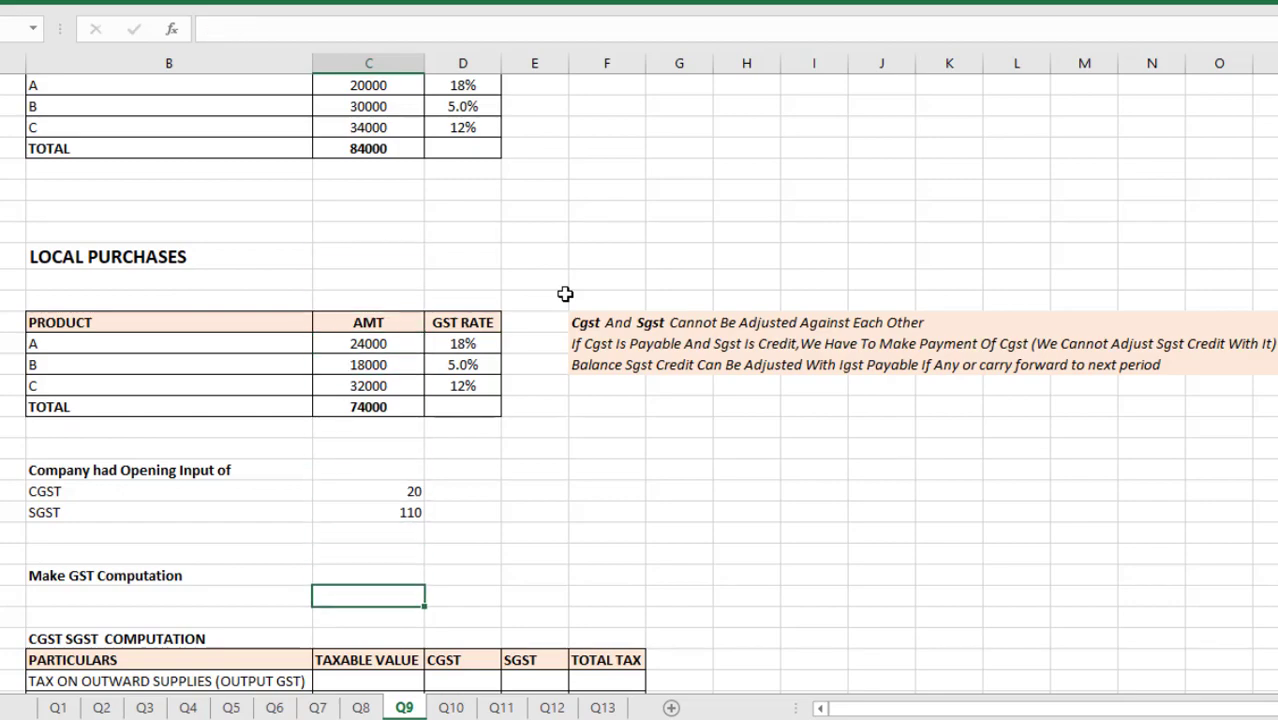
{"action": "key", "text": "Down"}
{"action": "key", "text": "Down"}
{"action": "key", "text": "Down"}
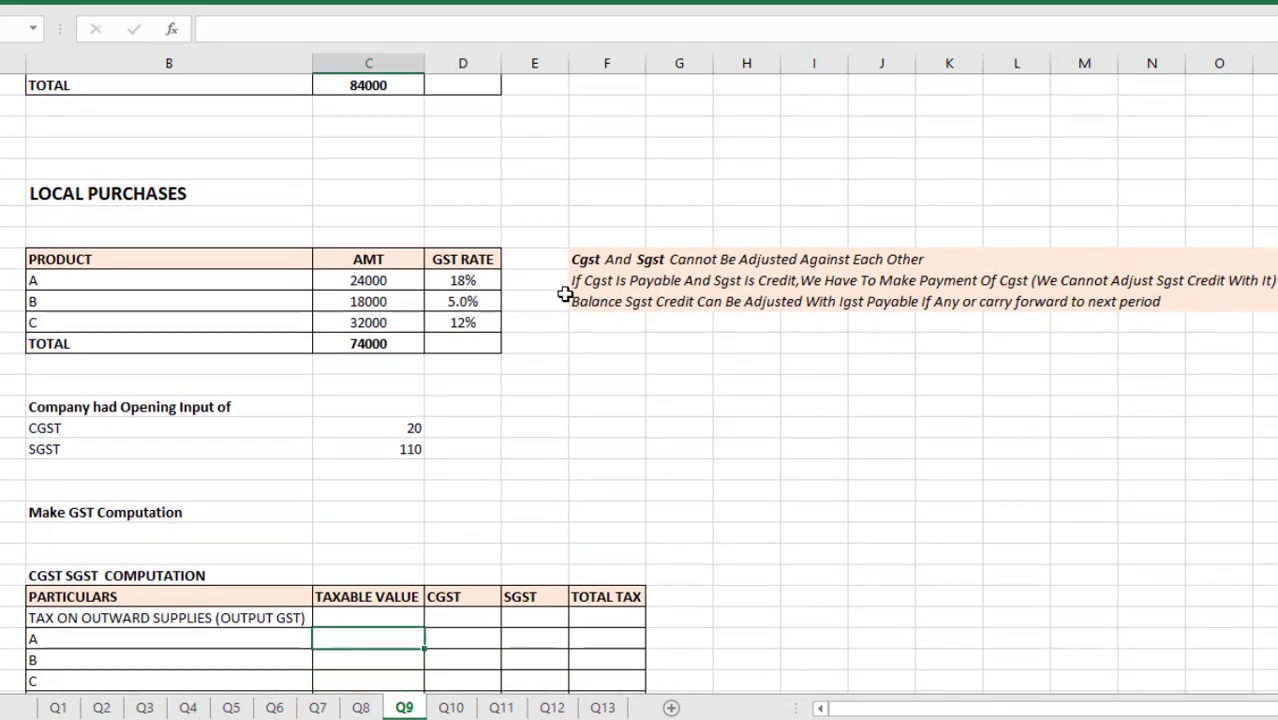
- Enter output taxable values 20000, 30000 and 34000 for products A, B and C
{"action": "type", "text": "20000"}
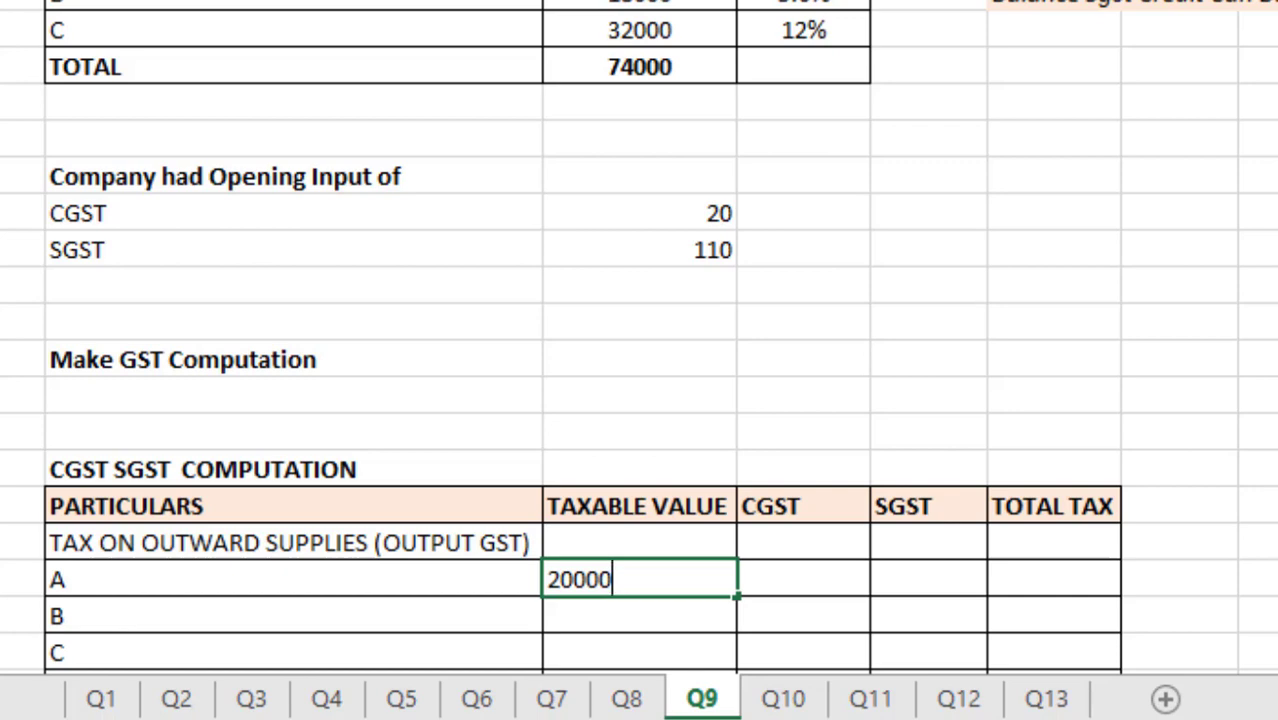
{"action": "key", "text": "Return"}
{"action": "type", "text": "30000"}
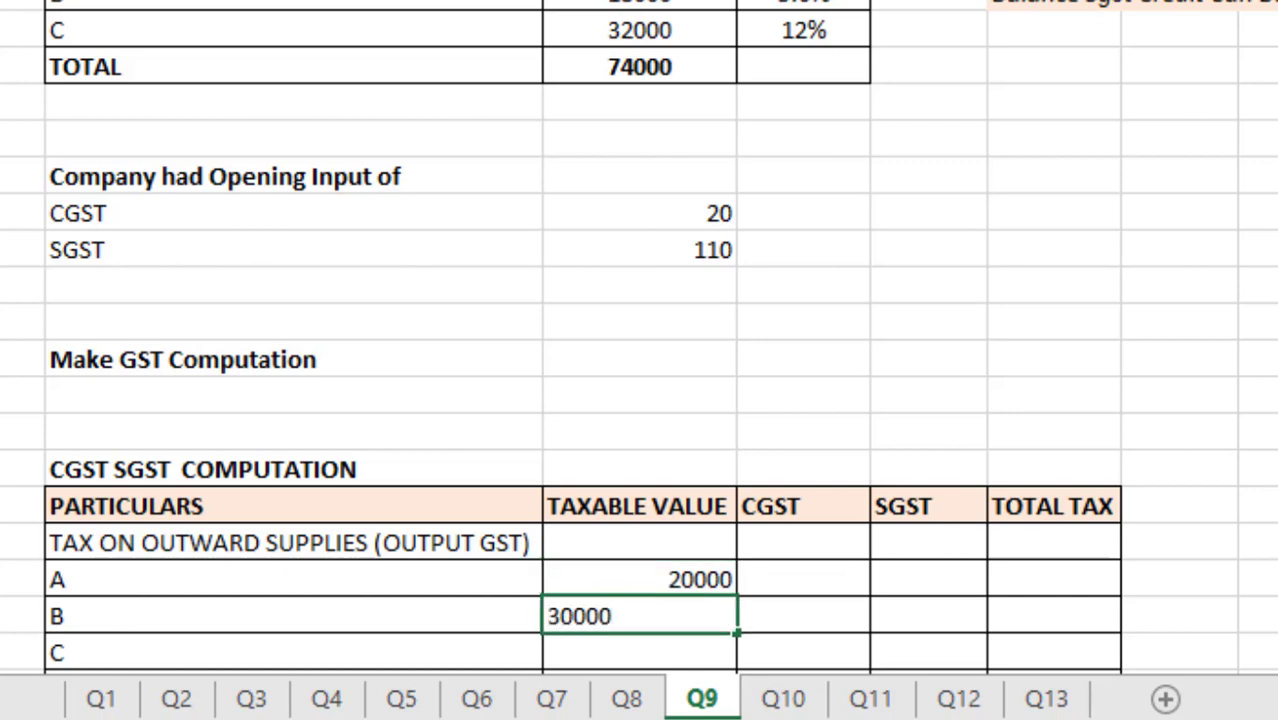
{"action": "key", "text": "Return"}
{"action": "type", "text": "3400"}
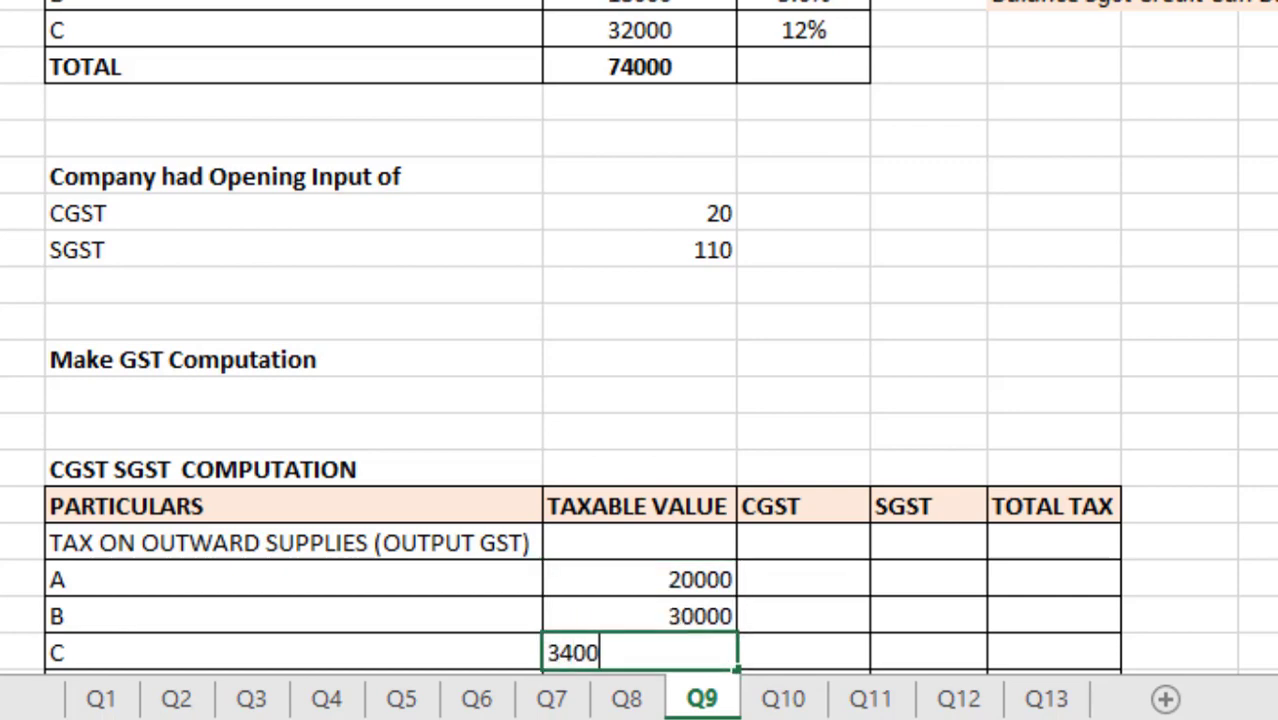
{"action": "type", "text": "0"}
{"action": "left_click", "coordinate": [803, 616]}
- Compute product A's CGST as 9% of 20000 and set its SGST equal to the CGST
{"action": "key", "text": "Up"}
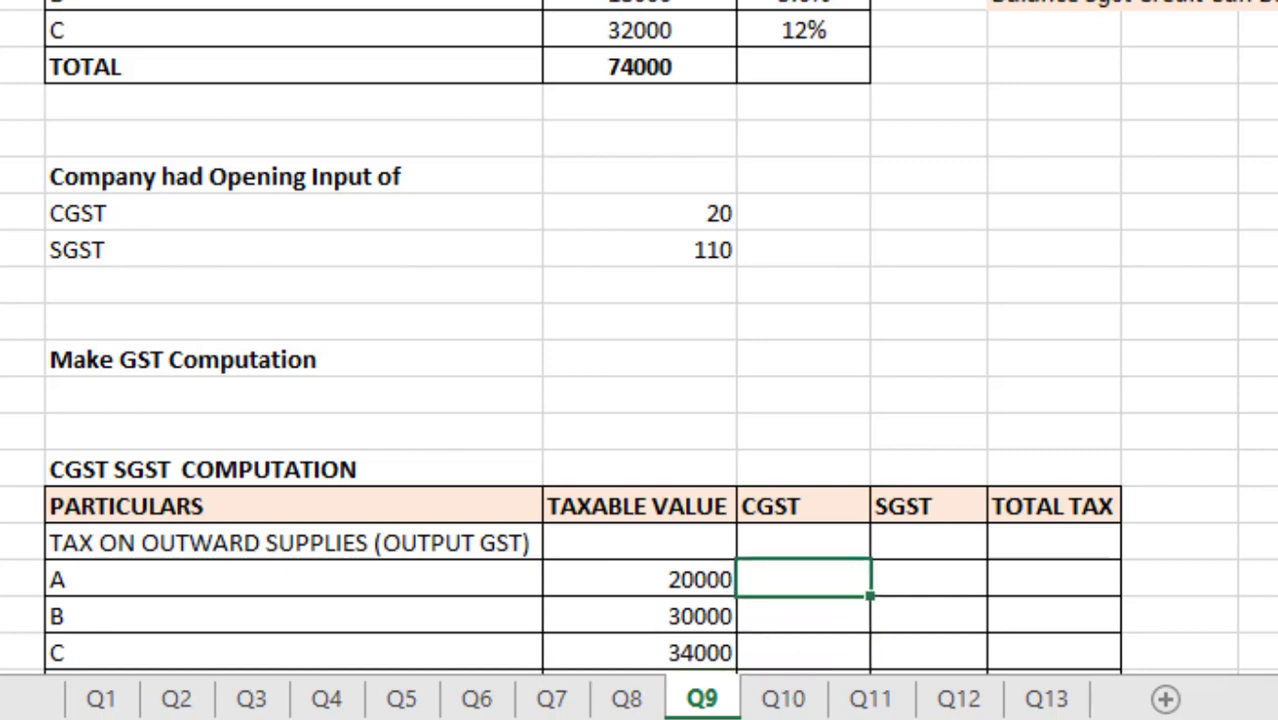
{"action": "type", "text": "="}
{"action": "left_click", "coordinate": [640, 579]}
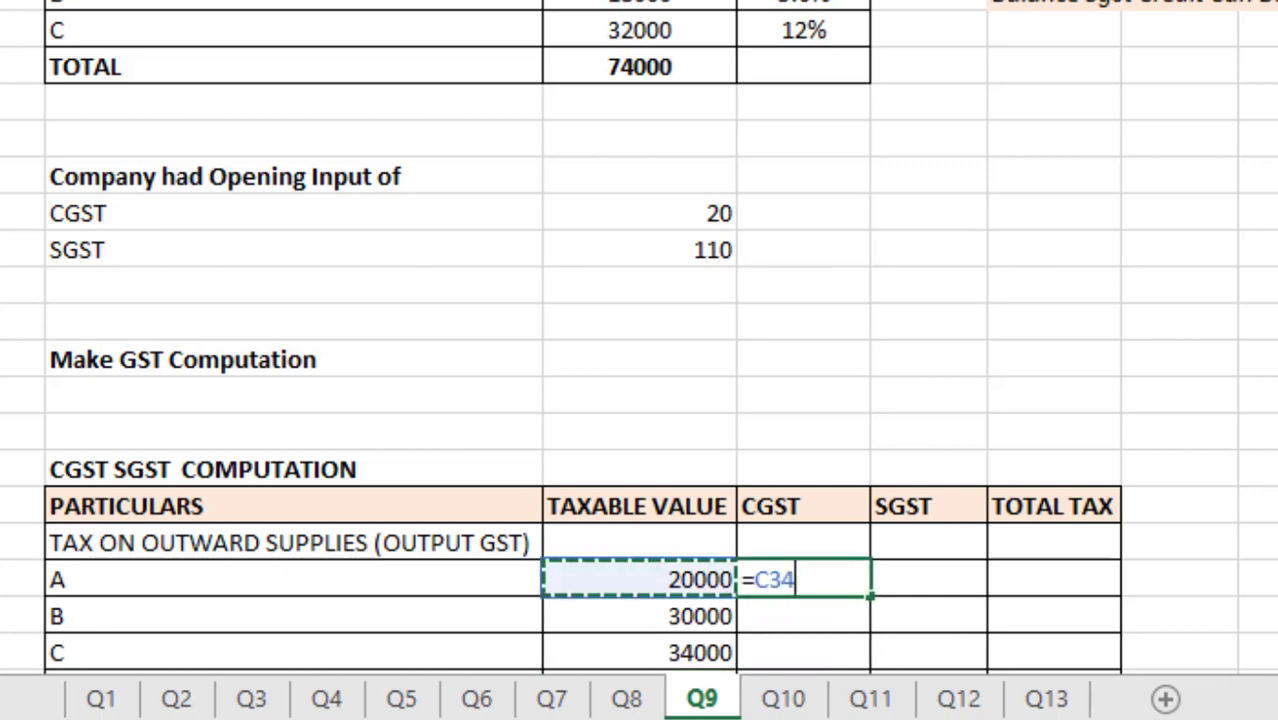
{"action": "type", "text": "*9"}
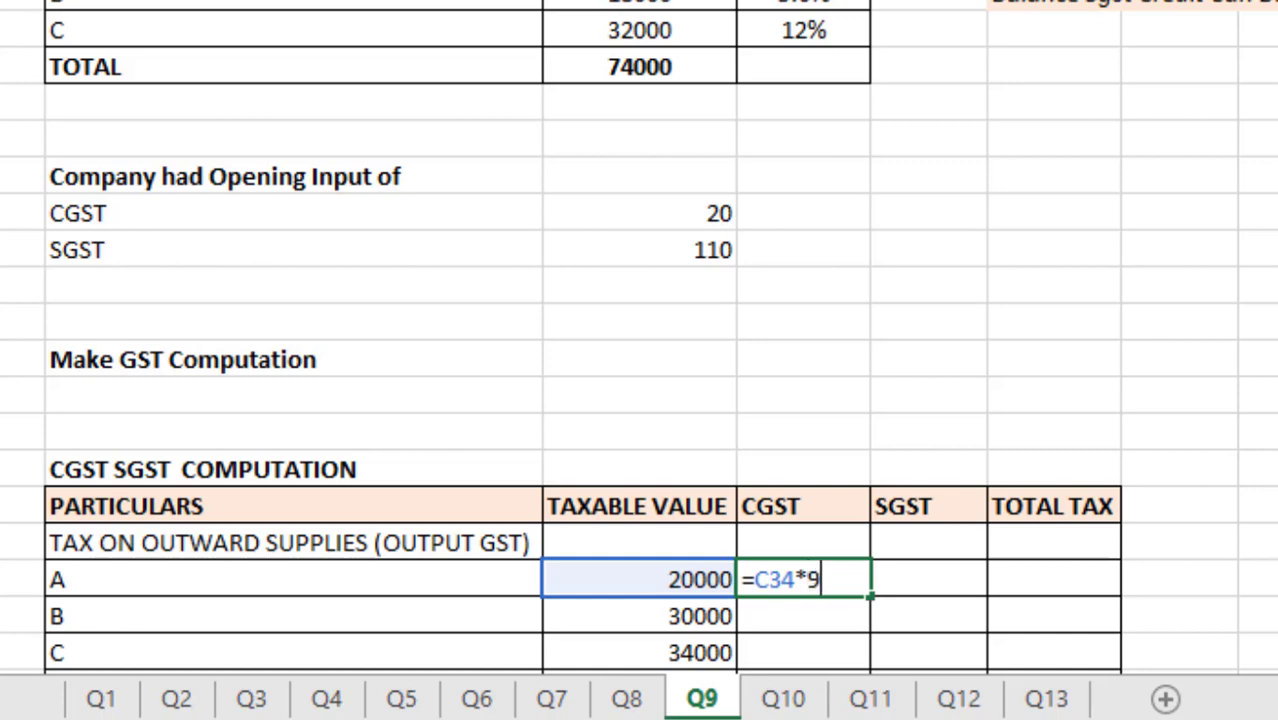
{"action": "type", "text": "%"}
{"action": "key", "text": "Return"}
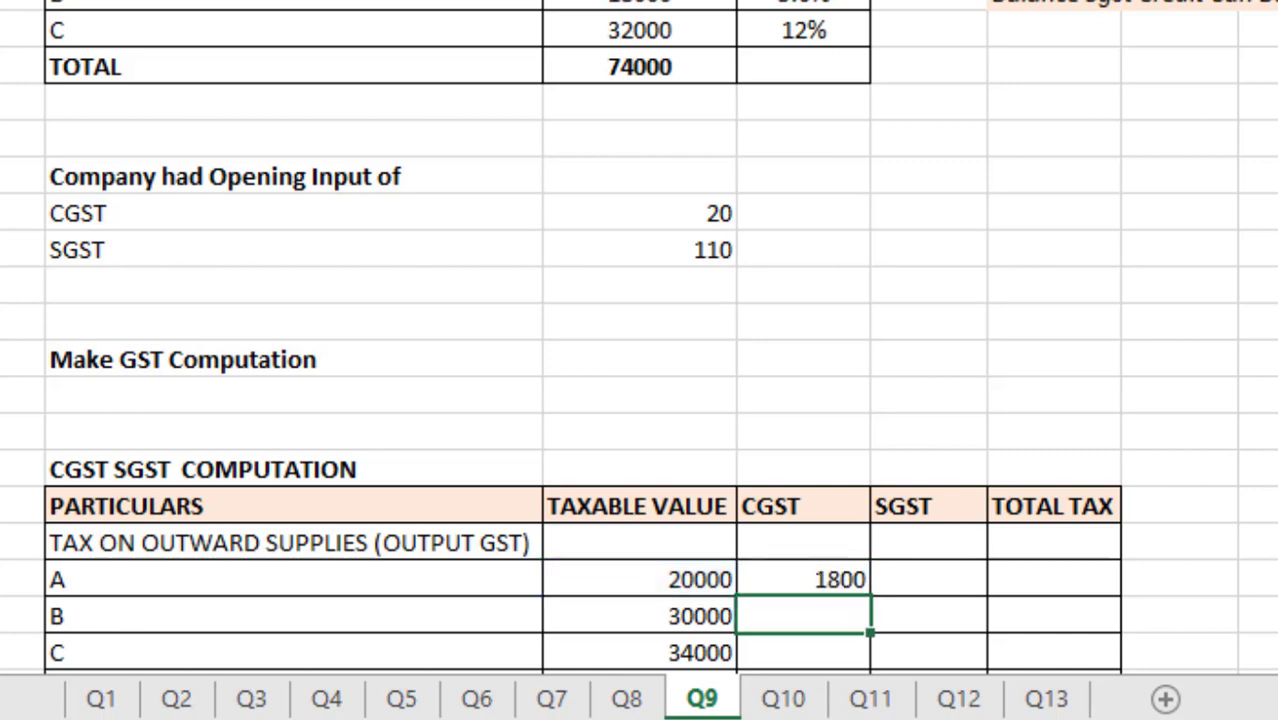
{"action": "key", "text": "Up"}
{"action": "key", "text": "Right"}
{"action": "type", "text": "="}
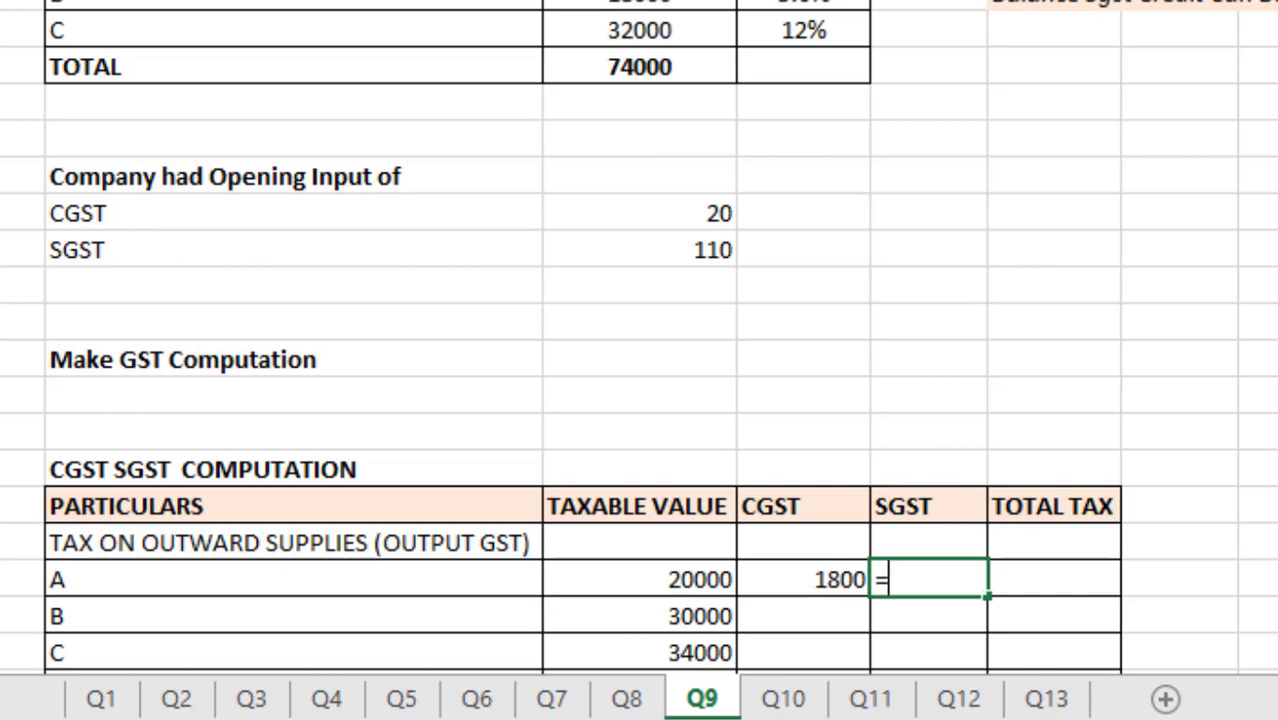
{"action": "key", "text": "Left"}
{"action": "key", "text": "Return"}
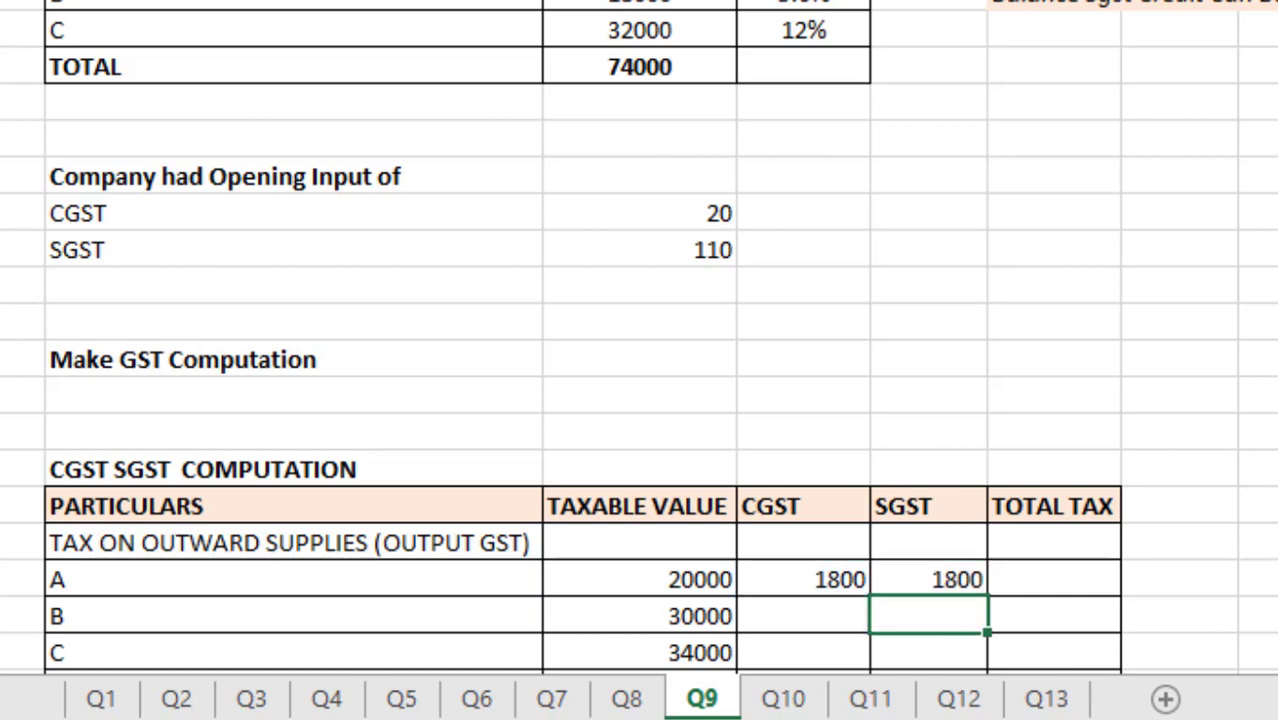
- Compute product B's CGST as 2.5% of 30000 (750) and set its SGST equal to it
{"action": "key", "text": "Down"}
{"action": "key", "text": "Left"}
{"action": "key", "text": "Down"}
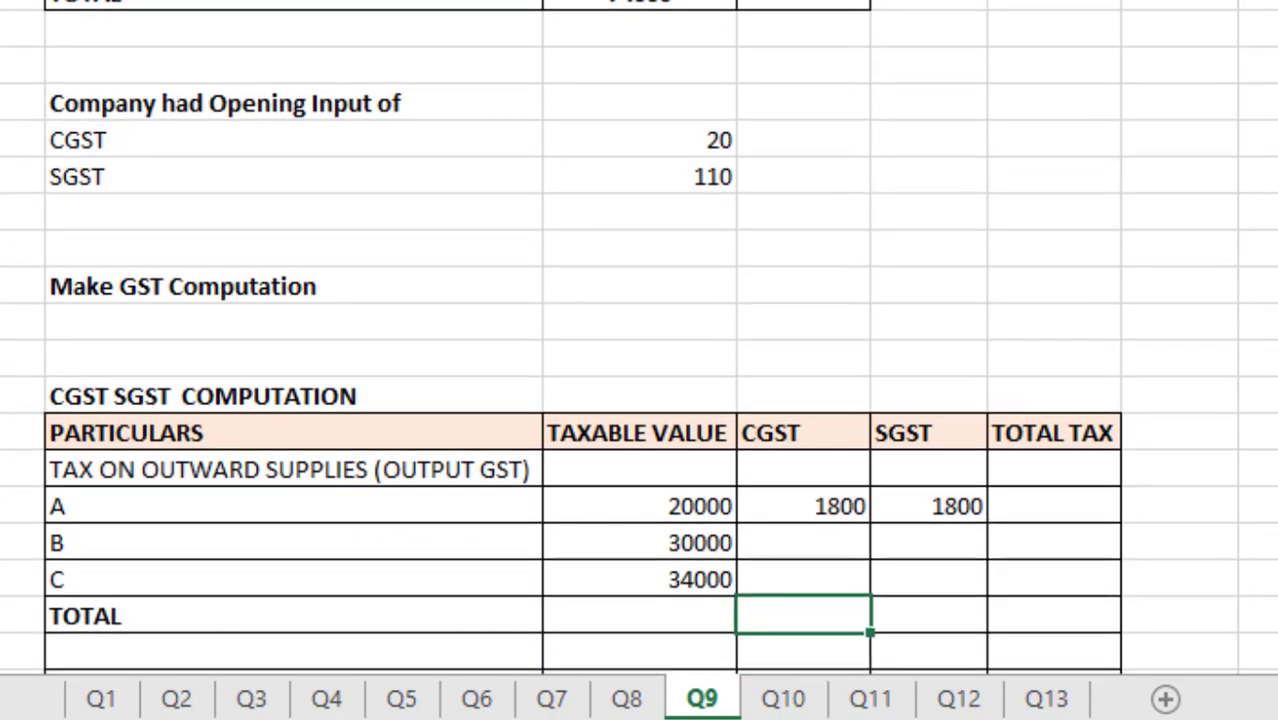
{"action": "key", "text": "Up"}
{"action": "key", "text": "Up"}
{"action": "type", "text": "="}
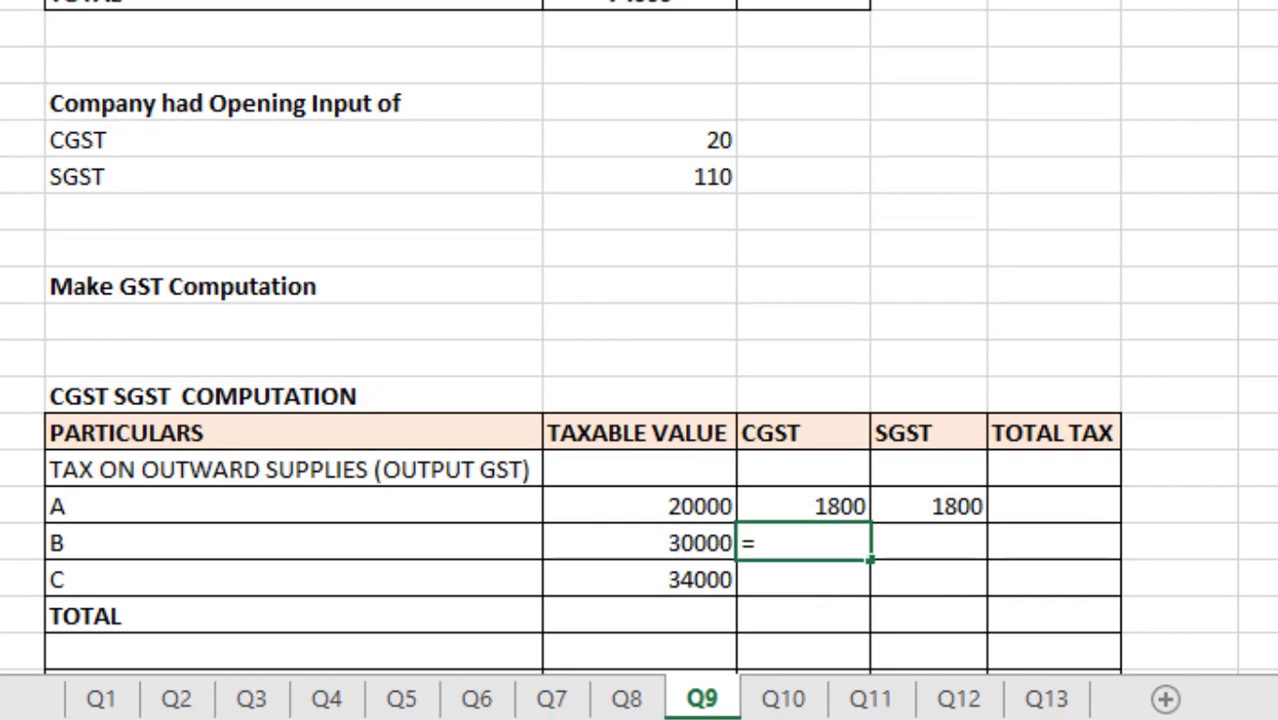
{"action": "key", "text": "Left"}
{"action": "type", "text": "*"}
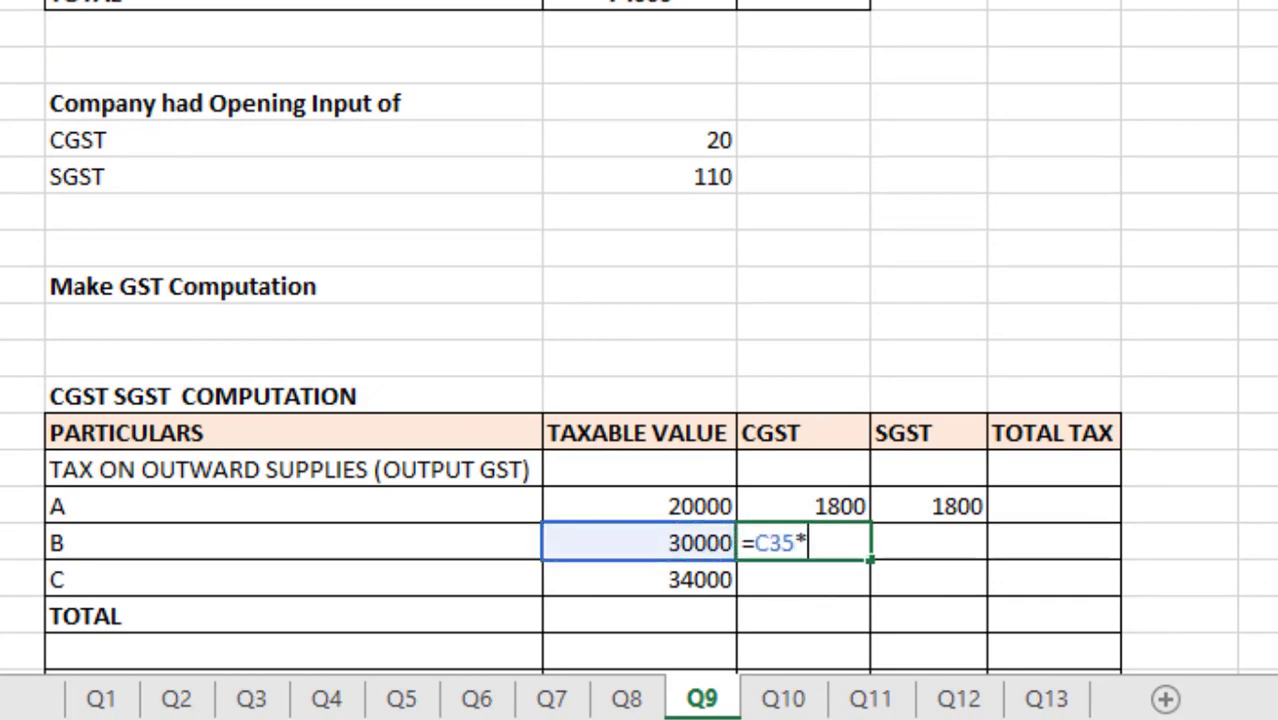
{"action": "type", "text": "2.5"}
{"action": "type", "text": "%"}
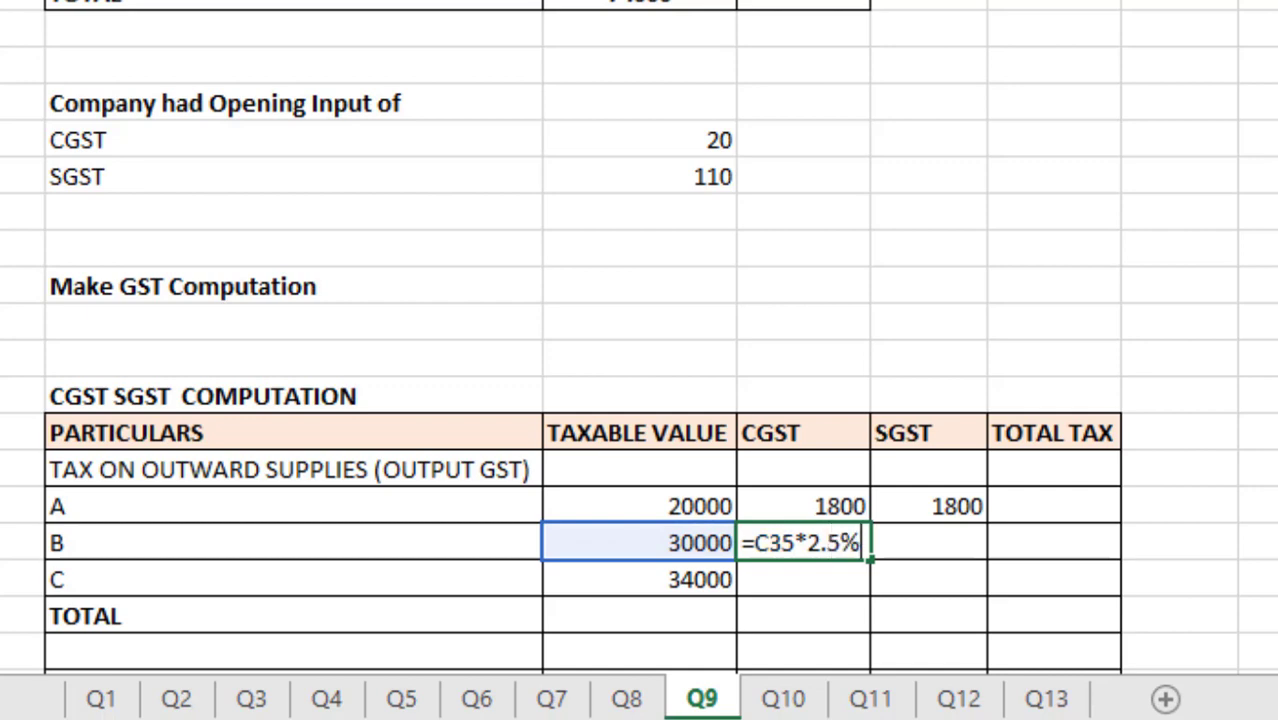
{"action": "key", "text": "Return"}
{"action": "left_click", "coordinate": [803, 542]}
{"action": "left_click", "coordinate": [928, 542]}
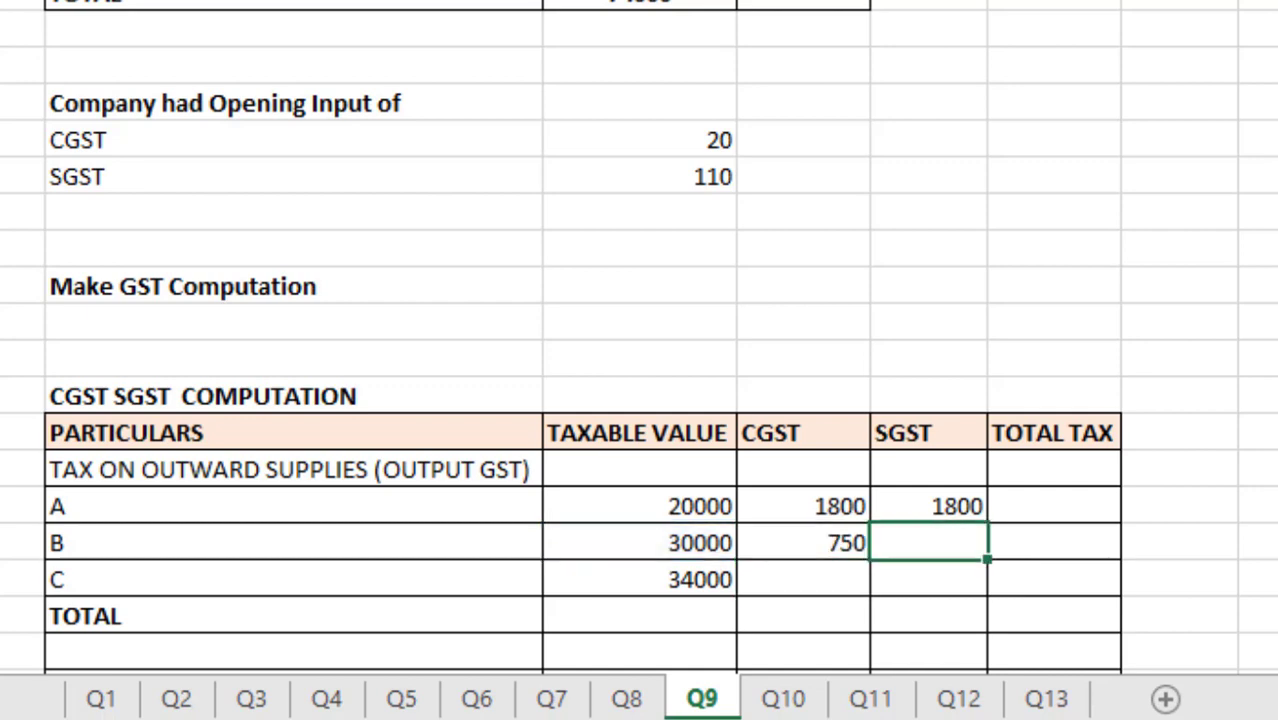
{"action": "type", "text": "="}
{"action": "key", "text": "Left"}
{"action": "key", "text": "Return"}
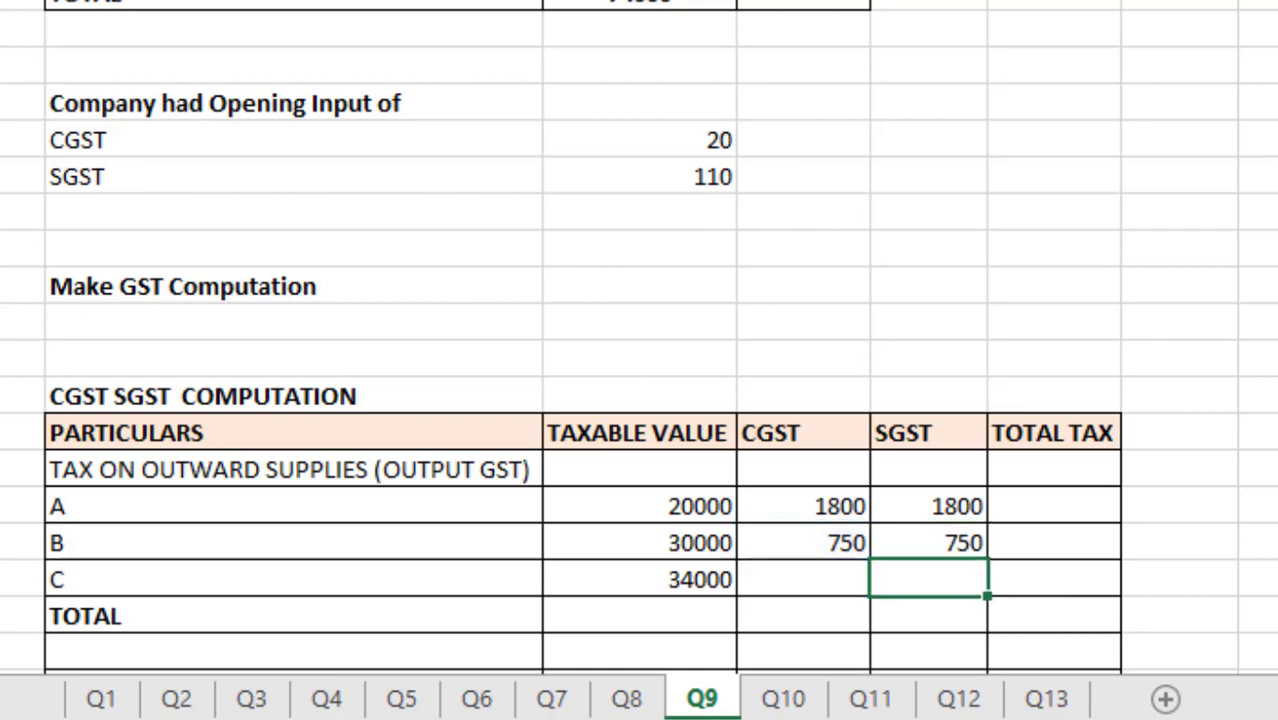
- Compute product C's CGST as 6% of 34000 (2040) and link its SGST to the 34000 taxable value
{"action": "left_click", "coordinate": [803, 578]}
{"action": "type", "text": "="}
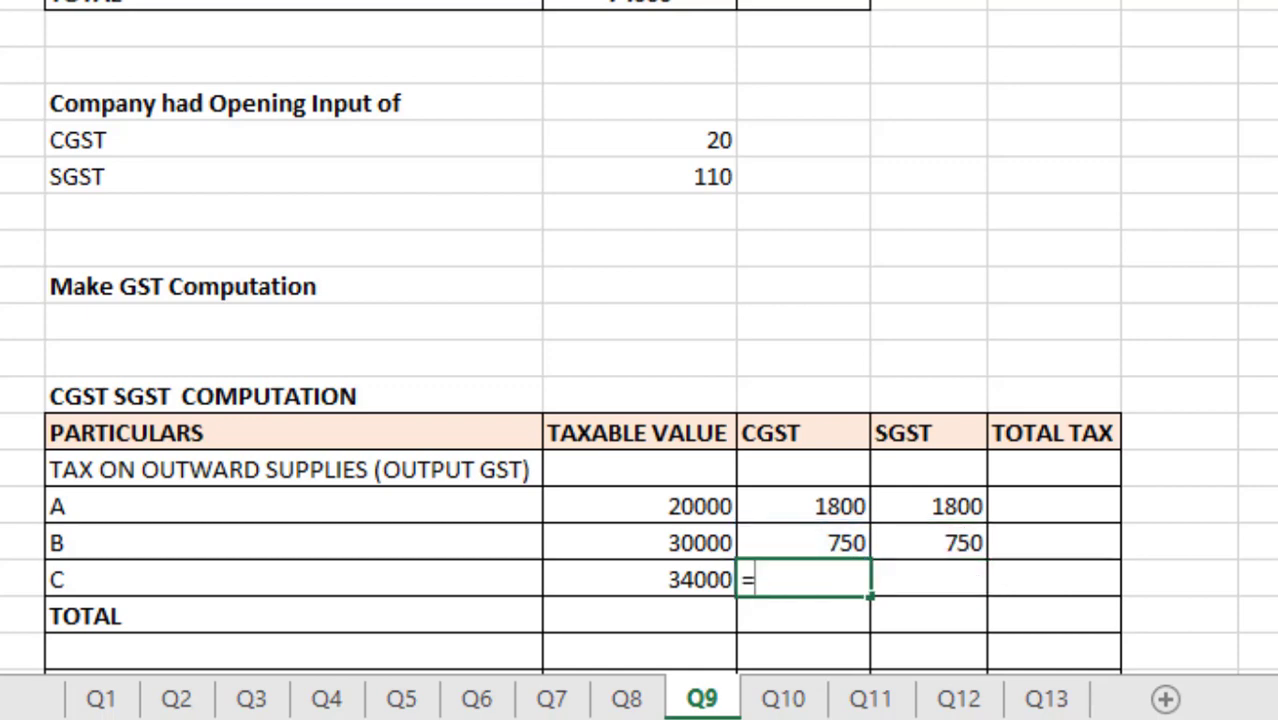
{"action": "key", "text": "Left"}
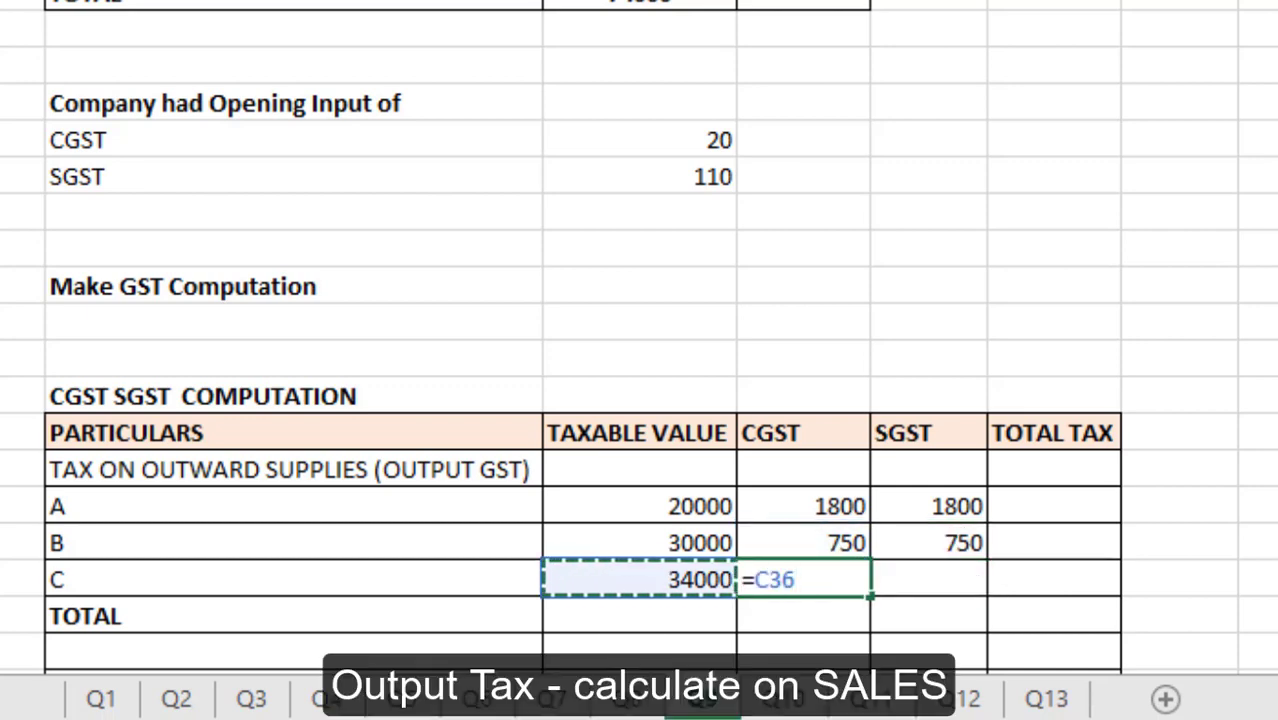
{"action": "type", "text": "*6"}
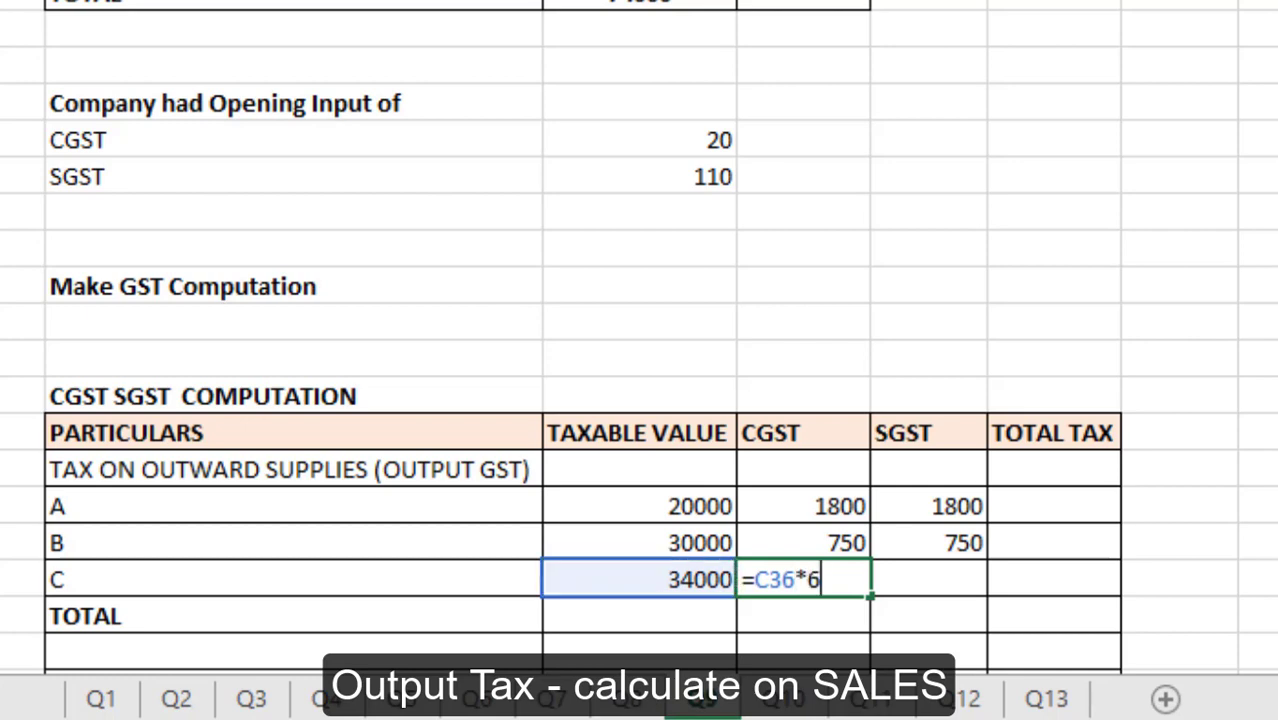
{"action": "type", "text": "^"}
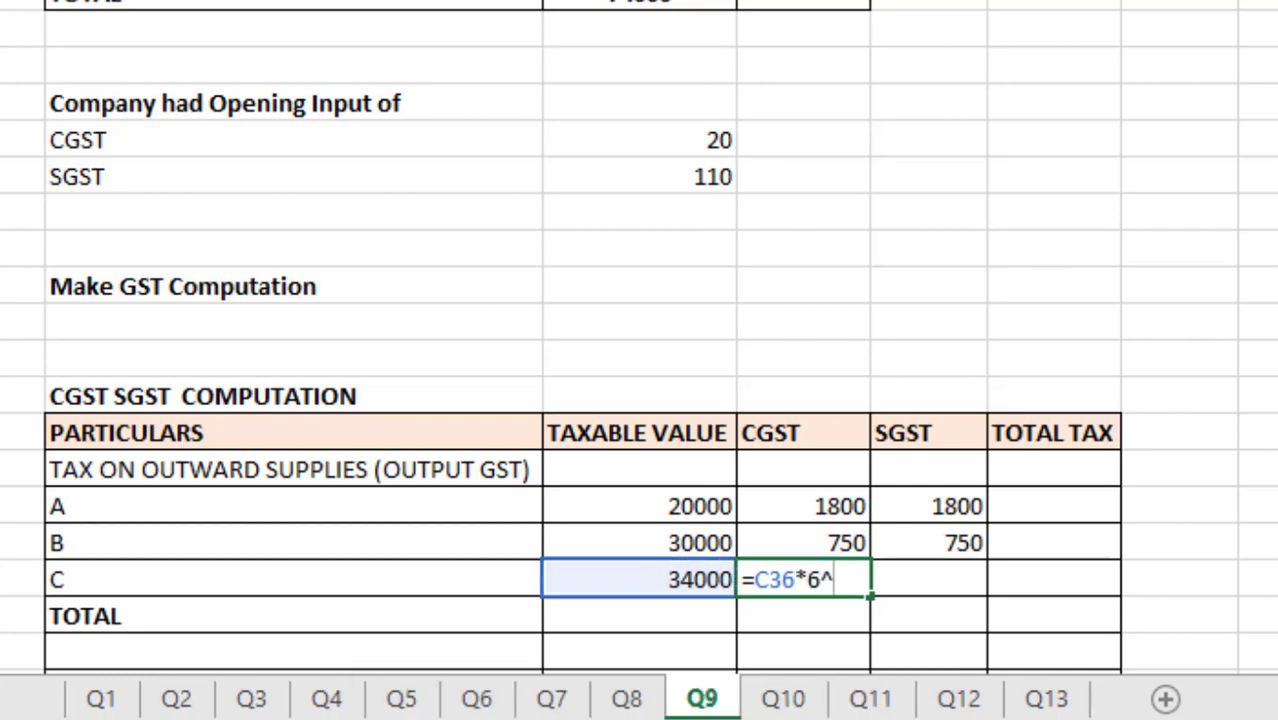
{"action": "key", "text": "BackSpace"}
{"action": "type", "text": "%"}
{"action": "key", "text": "Return"}
{"action": "left_click", "coordinate": [803, 579]}
{"action": "left_click", "coordinate": [928, 579]}
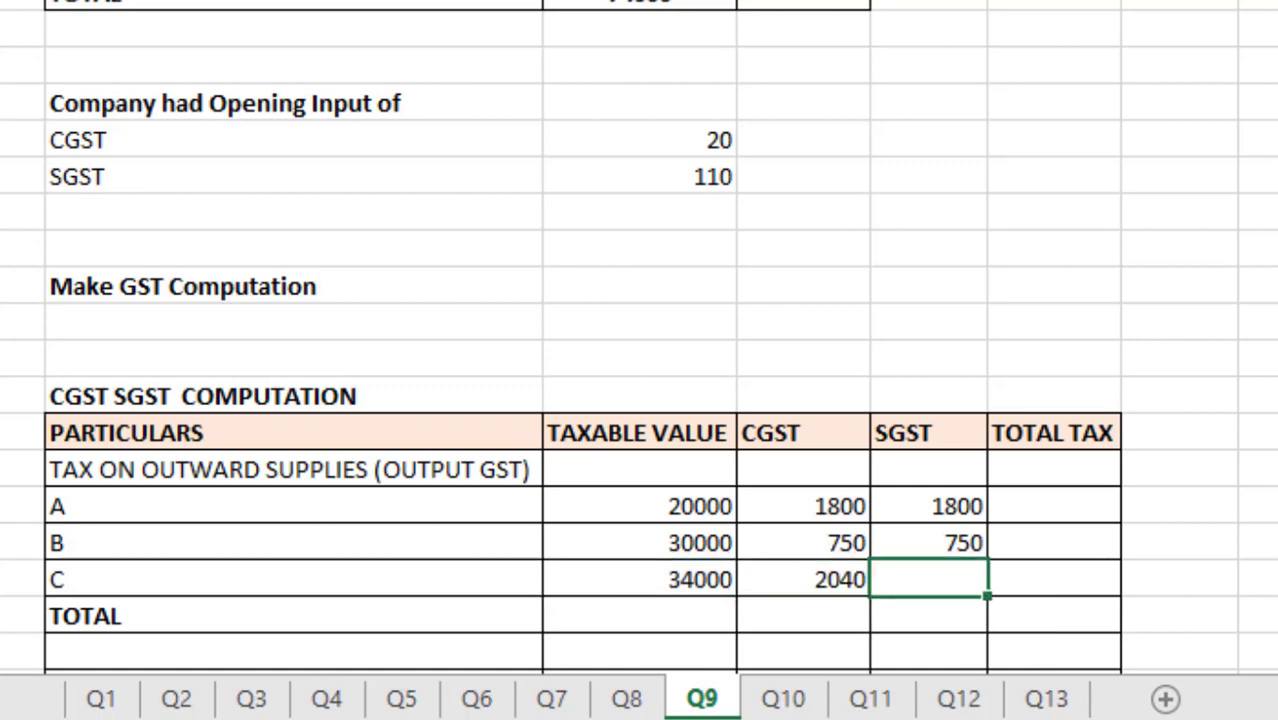
{"action": "type", "text": "="}
{"action": "left_click", "coordinate": [700, 579]}
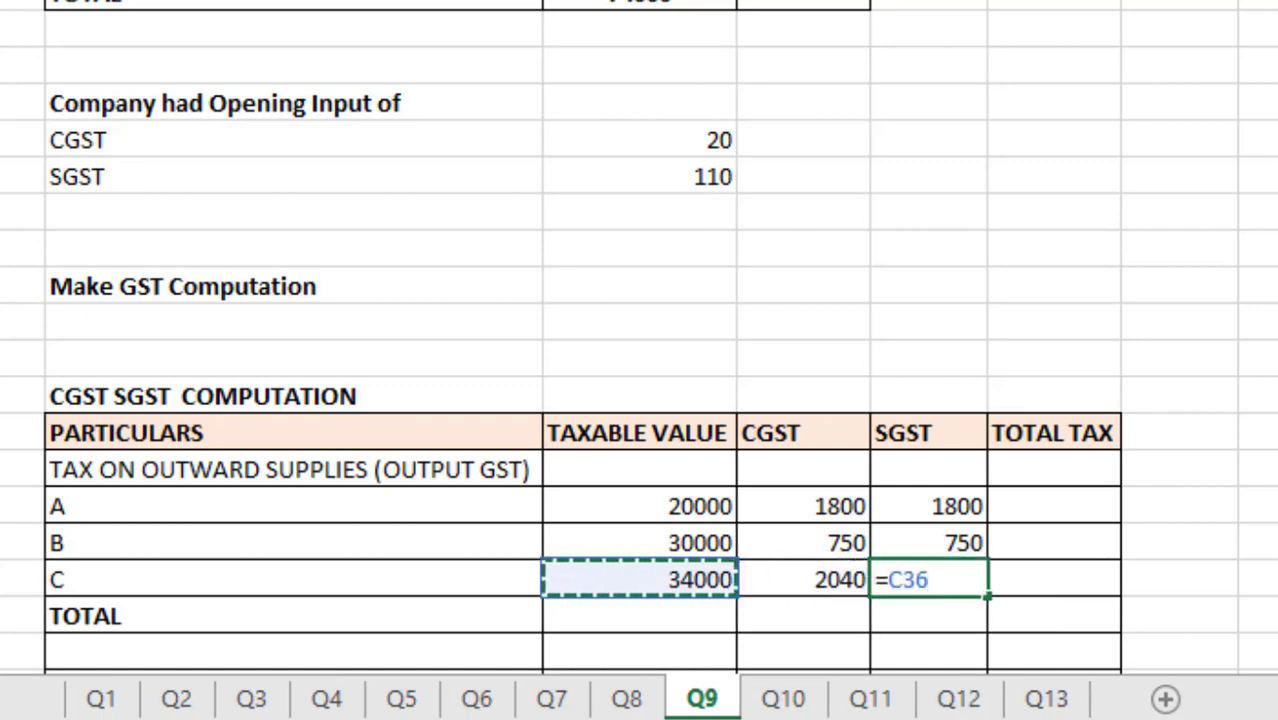
{"action": "key", "text": "Return"}
- Sum CGST and SGST into row A's TOTAL TAX and fill the formula down to rows B and C
{"action": "left_click", "coordinate": [1054, 506]}
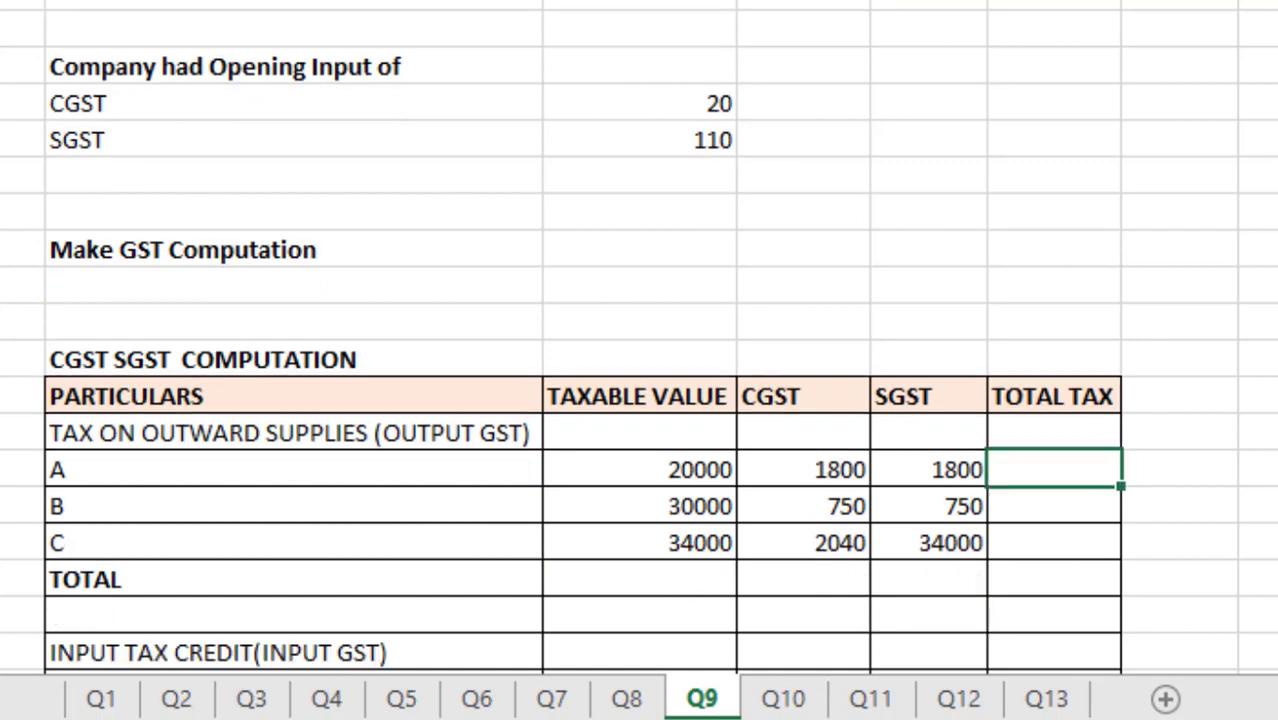
{"action": "type", "text": "=su"}
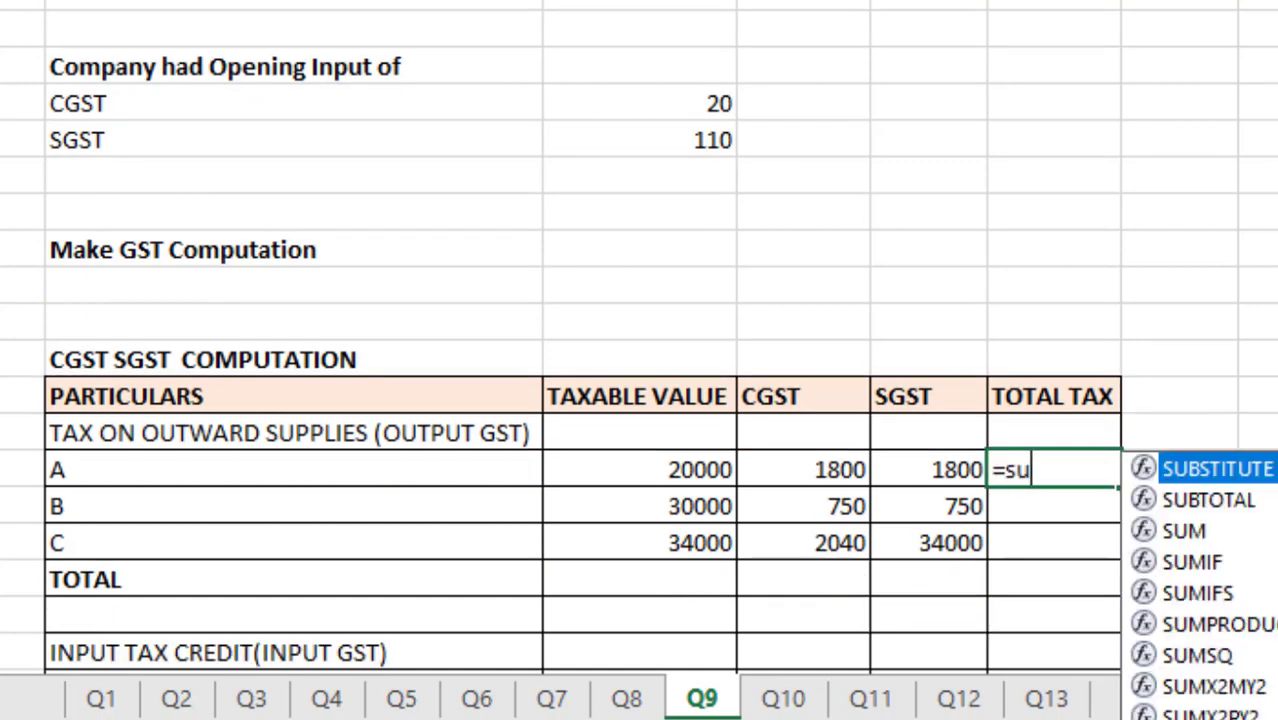
{"action": "type", "text": "m("}
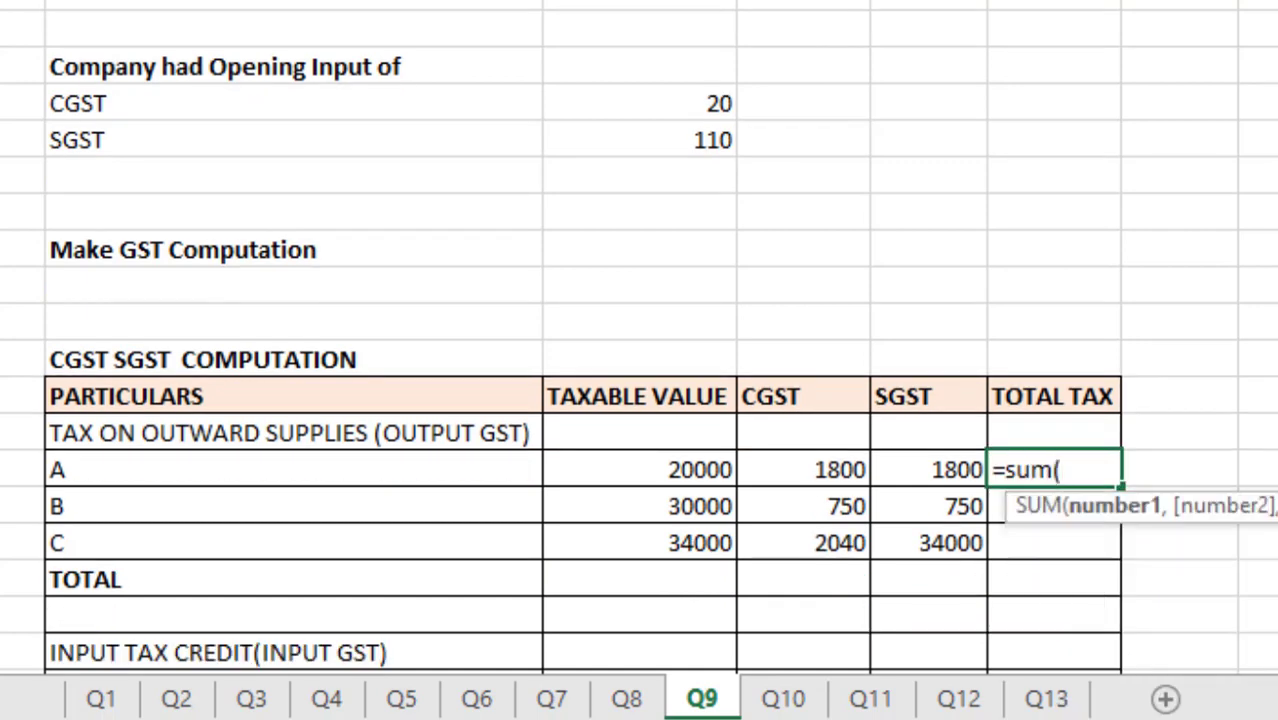
{"action": "key", "text": "Left"}
{"action": "key", "text": "Left"}
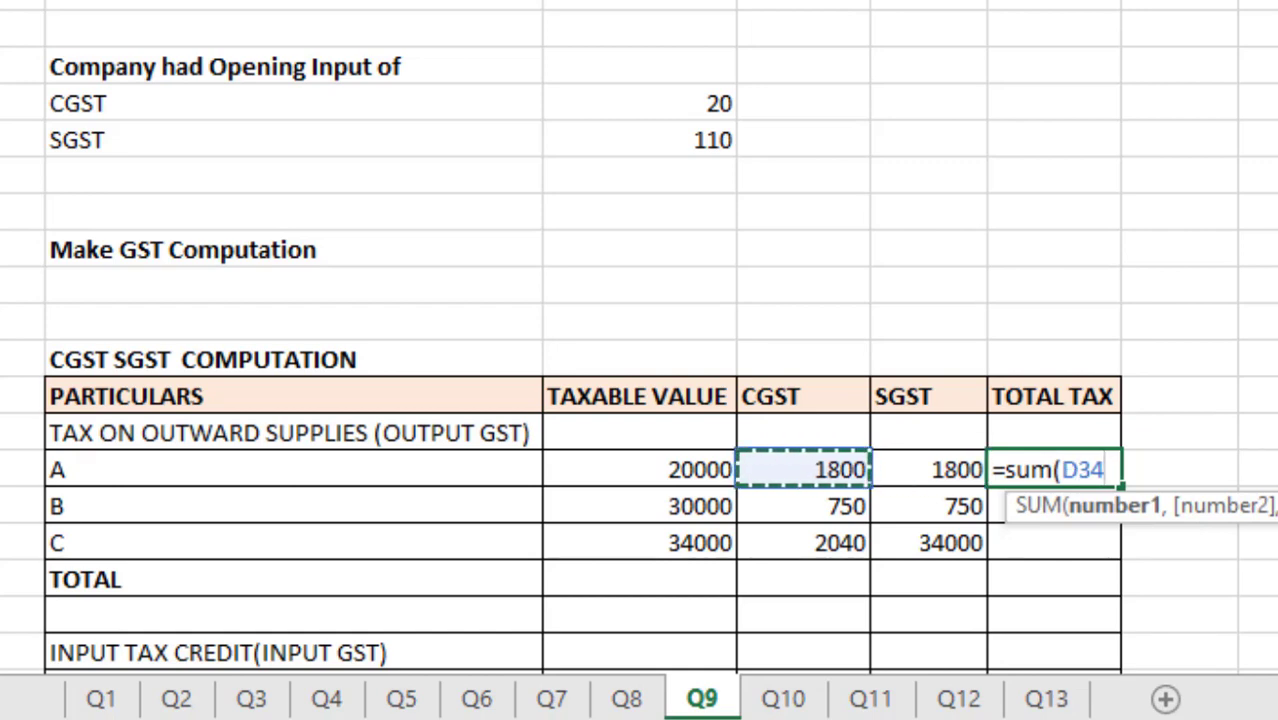
{"action": "key", "text": "shift+Right"}
{"action": "key", "text": "ctrl+Return"}
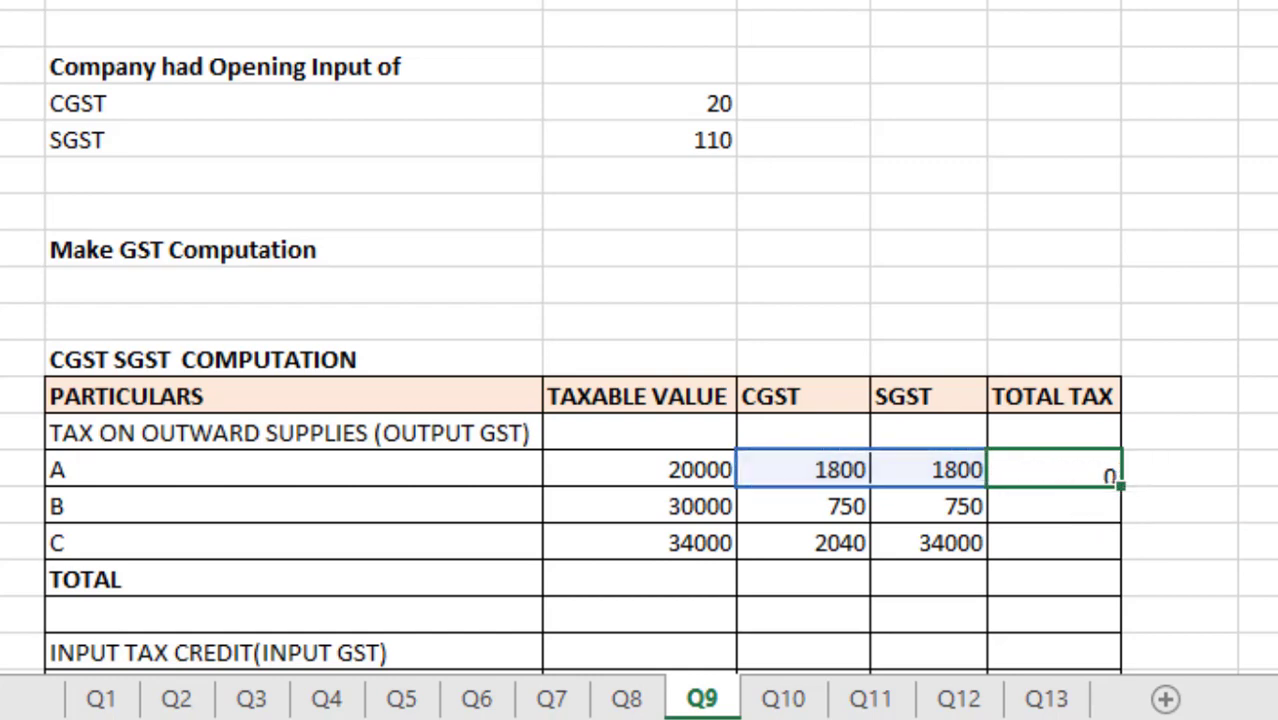
{"action": "key", "text": "Return"}
{"action": "left_click", "coordinate": [1054, 469]}
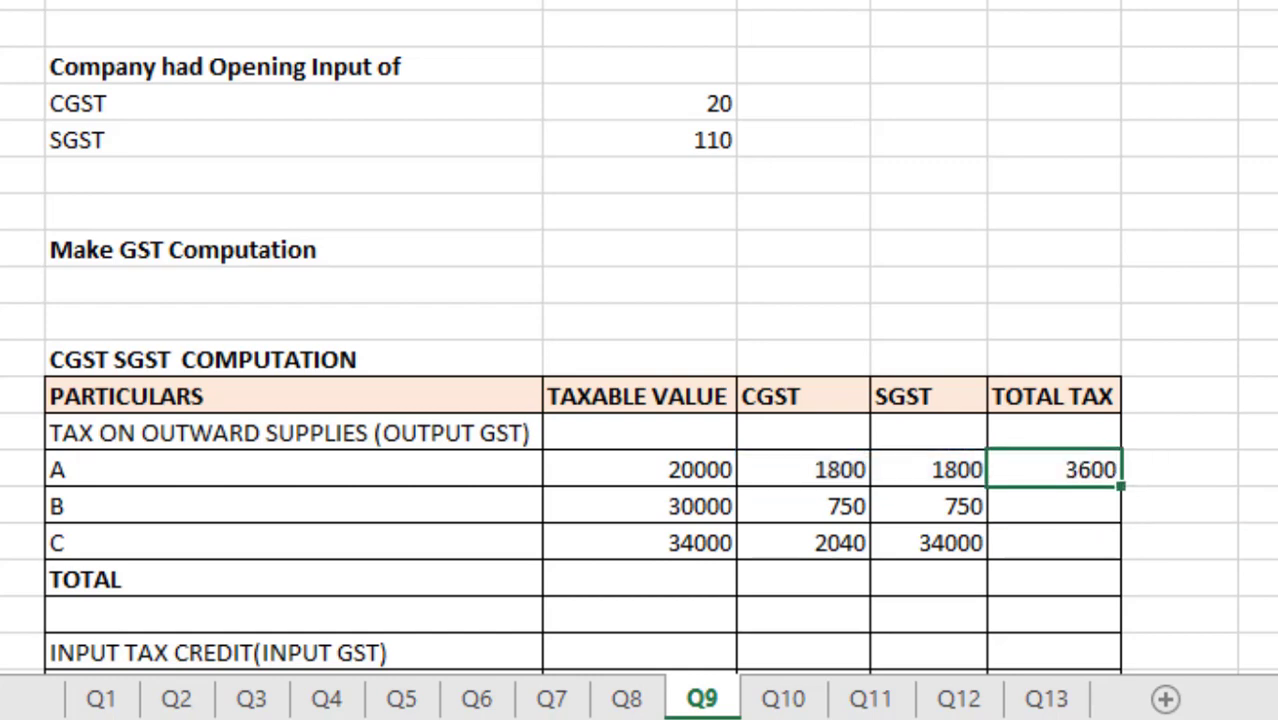
{"action": "key", "text": "shift+Down"}
{"action": "key", "text": "shift+Down"}
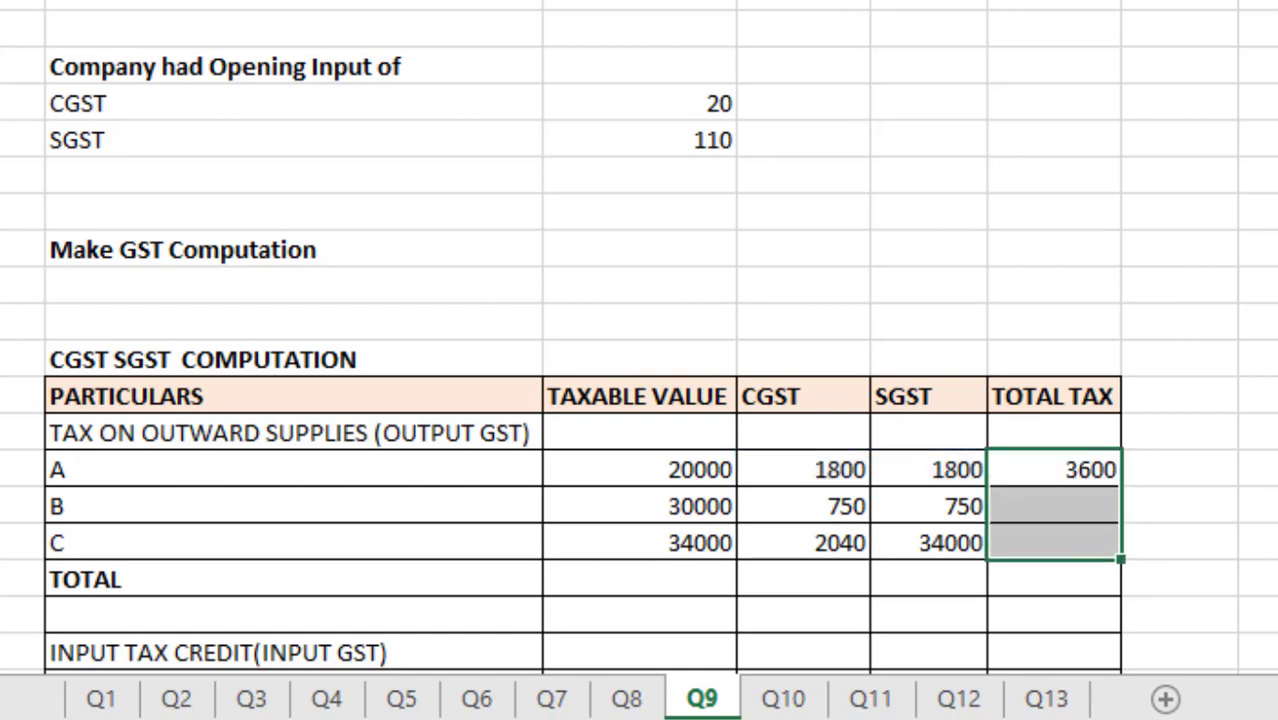
{"action": "key", "text": "ctrl+d"}
{"action": "left_click", "coordinate": [1054, 578]}
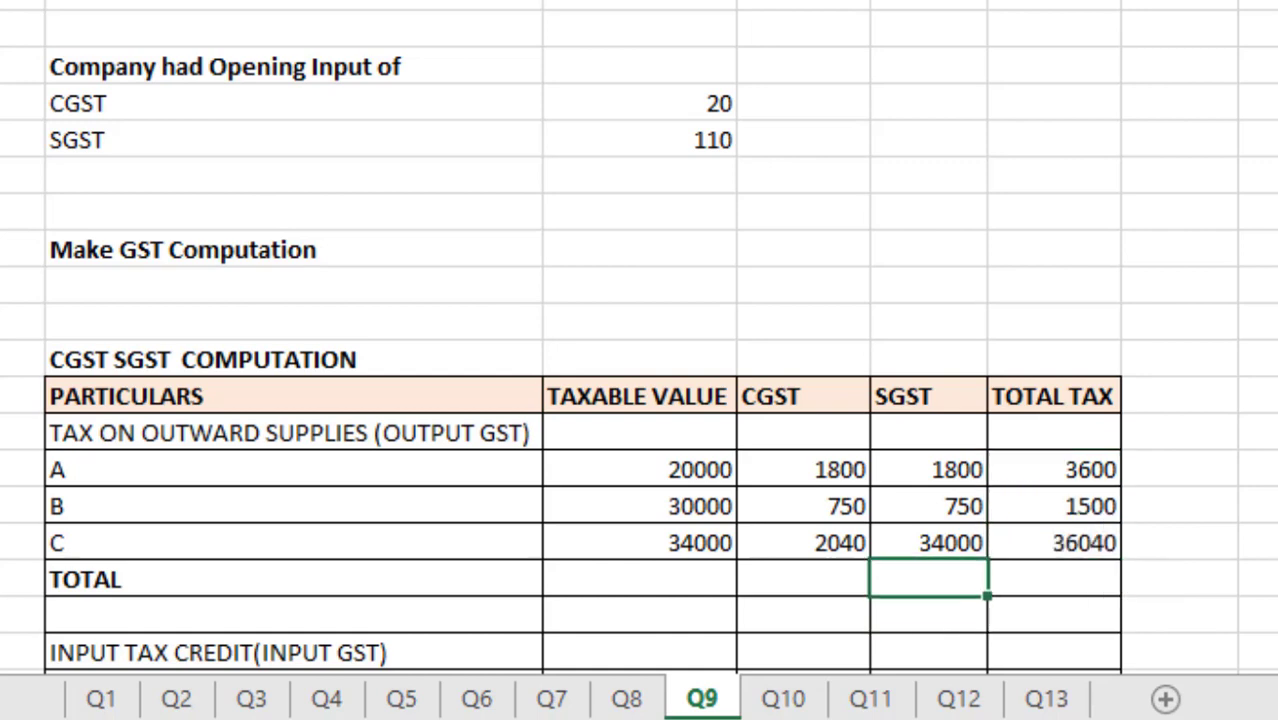
- Change product C's SGST to equal its CGST of 2040, making its total tax 4080
{"action": "left_click", "coordinate": [928, 542]}
{"action": "key", "text": "Down"}
{"action": "key", "text": "Down"}
{"action": "key", "text": "Up"}
{"action": "key", "text": "Up"}
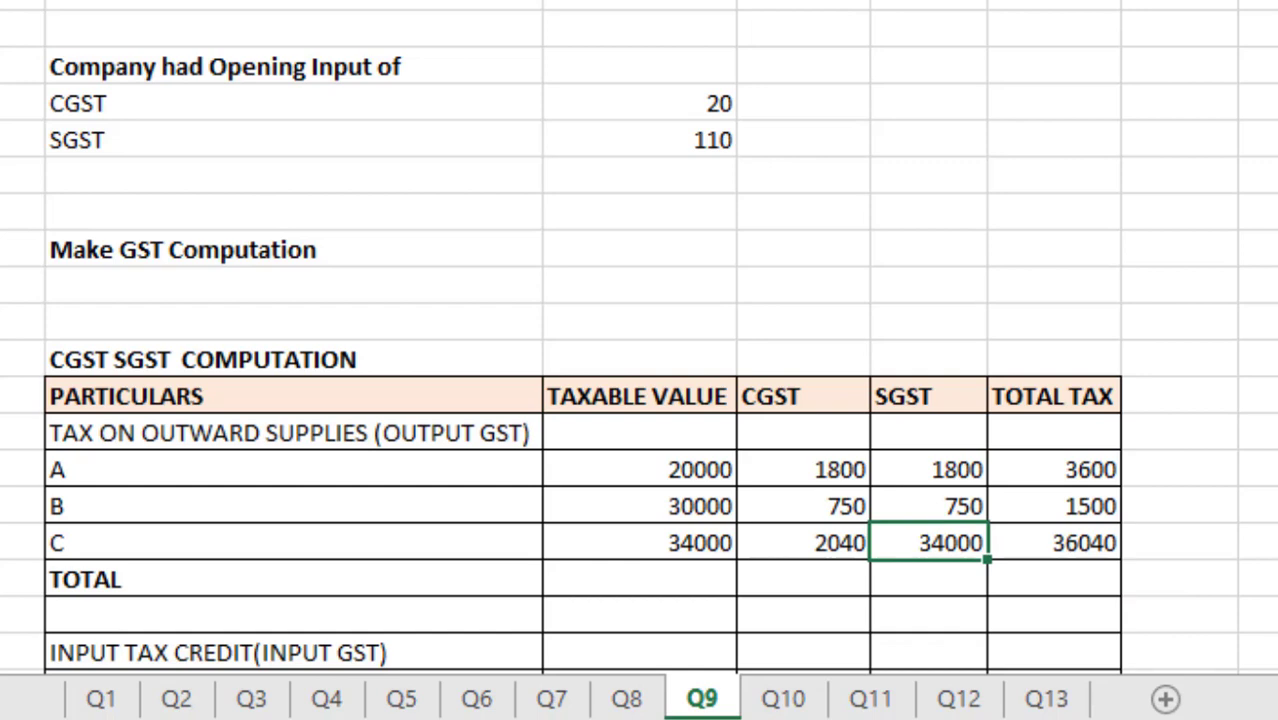
{"action": "type", "text": "="}
{"action": "key", "text": "Left"}
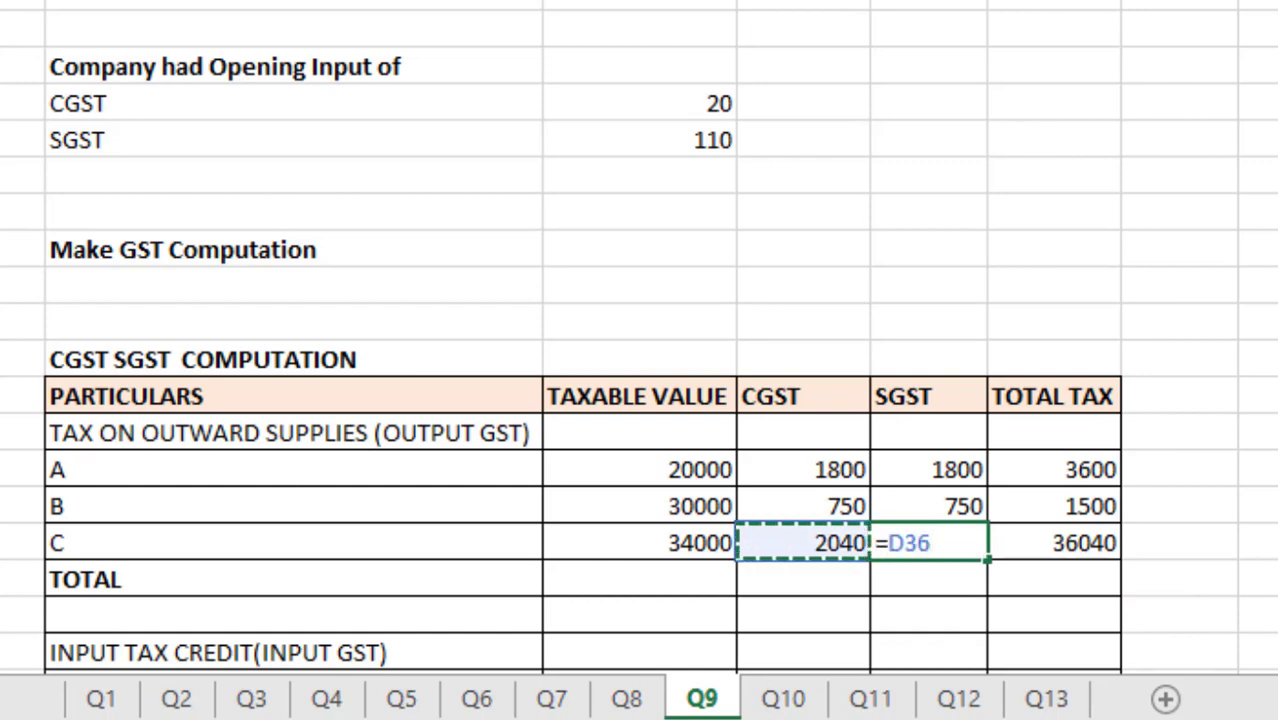
{"action": "key", "text": "Return"}
{"action": "key", "text": "Down"}
{"action": "key", "text": "Down"}
{"action": "key", "text": "Down"}
{"action": "key", "text": "Down"}
{"action": "key", "text": "Down"}
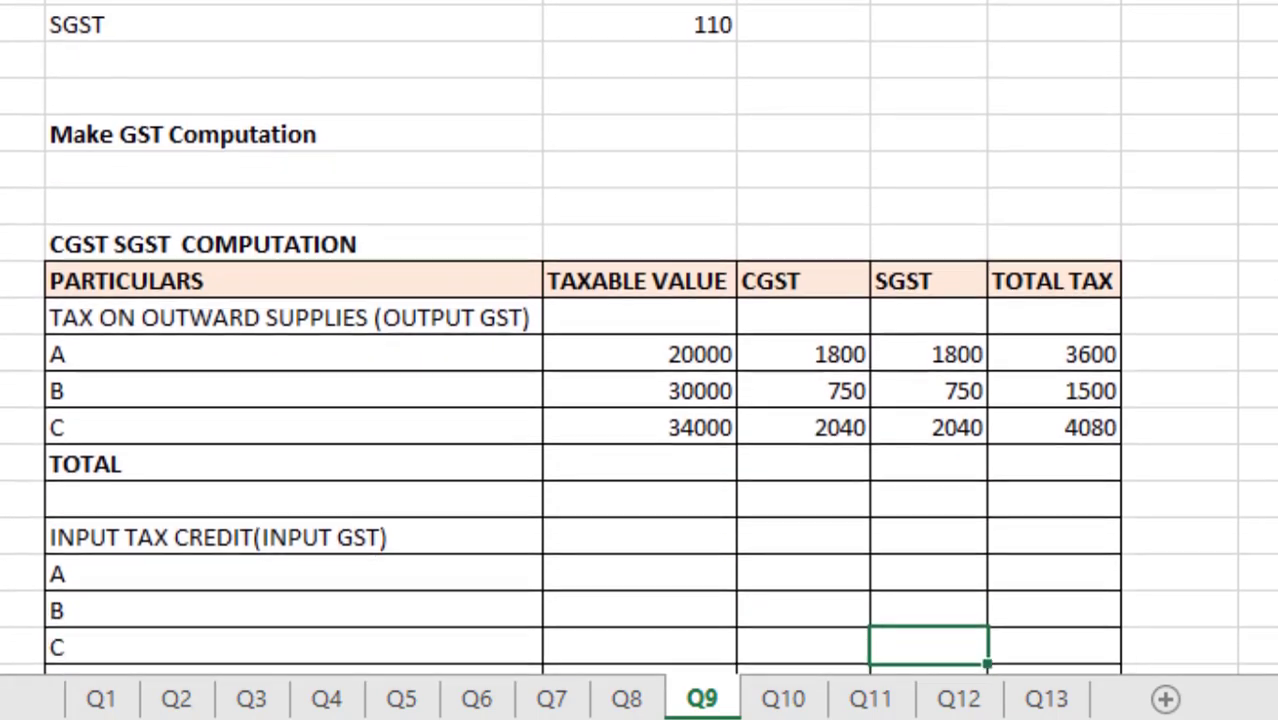
{"action": "key", "text": "Down"}
{"action": "key", "text": "Down"}
{"action": "key", "text": "Up"}
{"action": "key", "text": "Up"}
{"action": "key", "text": "Up"}
{"action": "key", "text": "Up"}
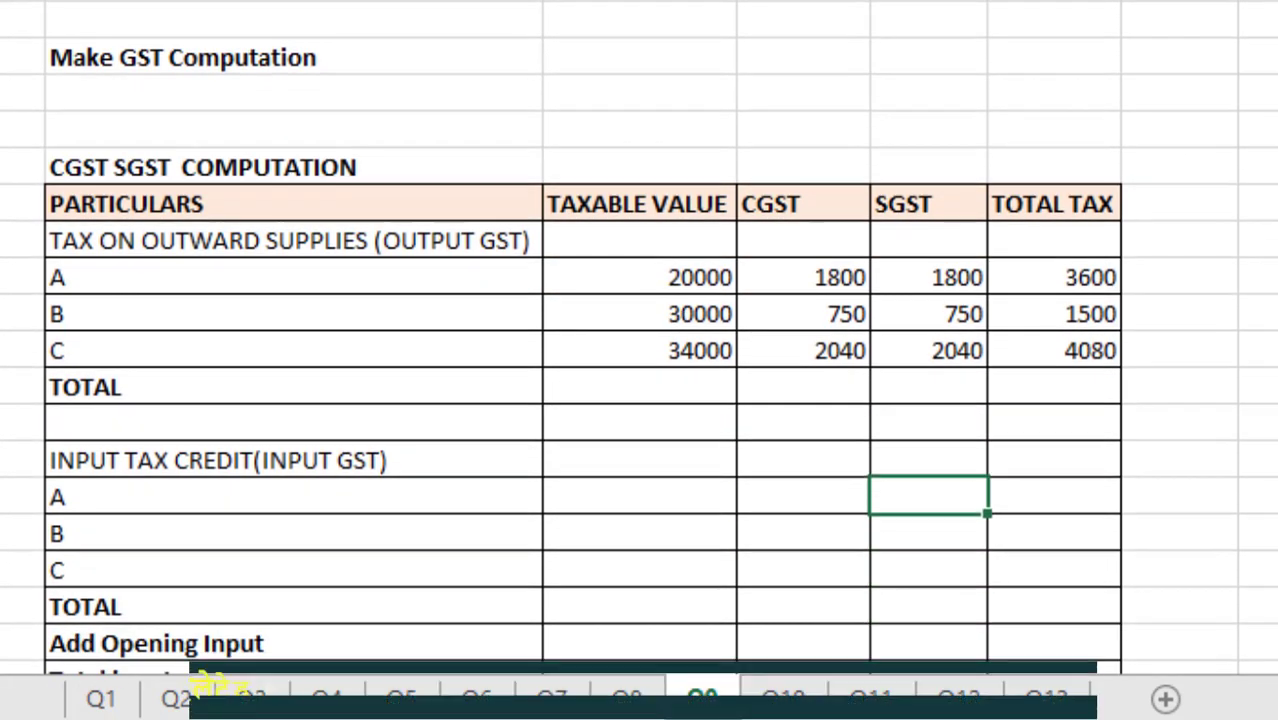
{"action": "key", "text": "Up"}
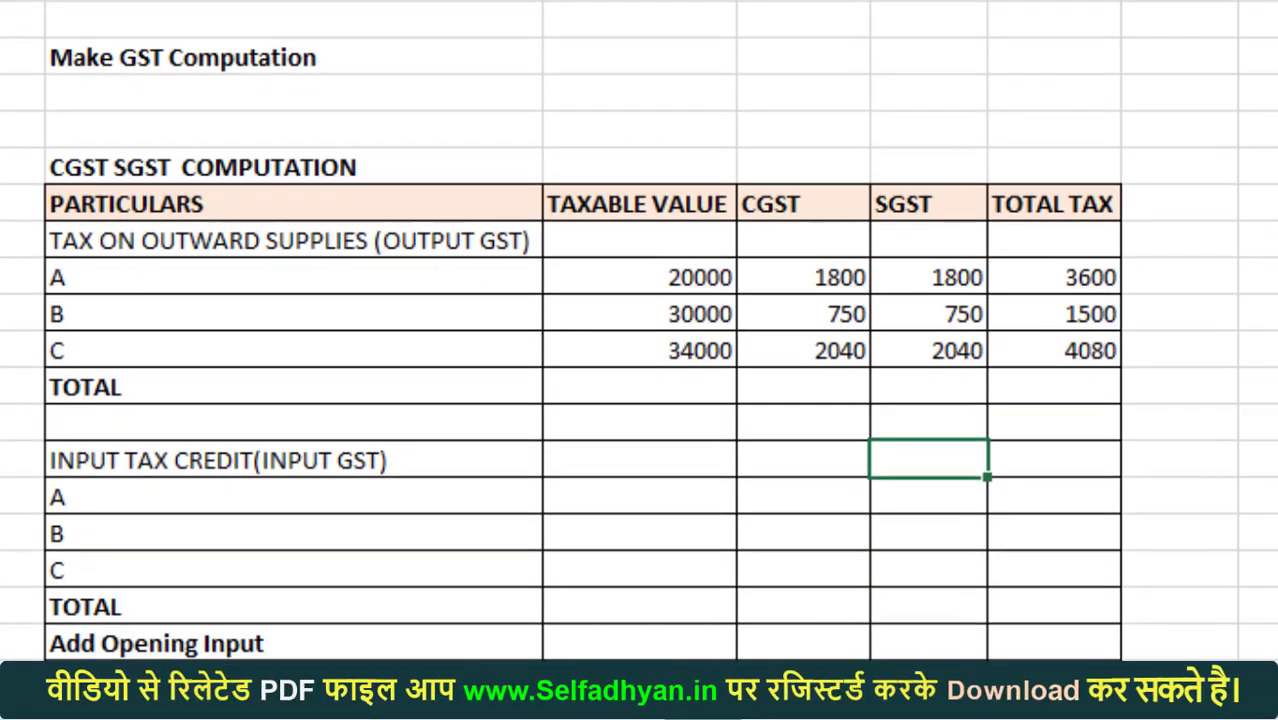
{"action": "key", "text": "Up"}
{"action": "key", "text": "Left"}
{"action": "key", "text": "Down"}
{"action": "key", "text": "Down"}
- Enter input tax credit taxable values 24000, 18000 and 32000 for rows A, B and C
{"action": "key", "text": "Left"}
{"action": "key", "text": "Down"}
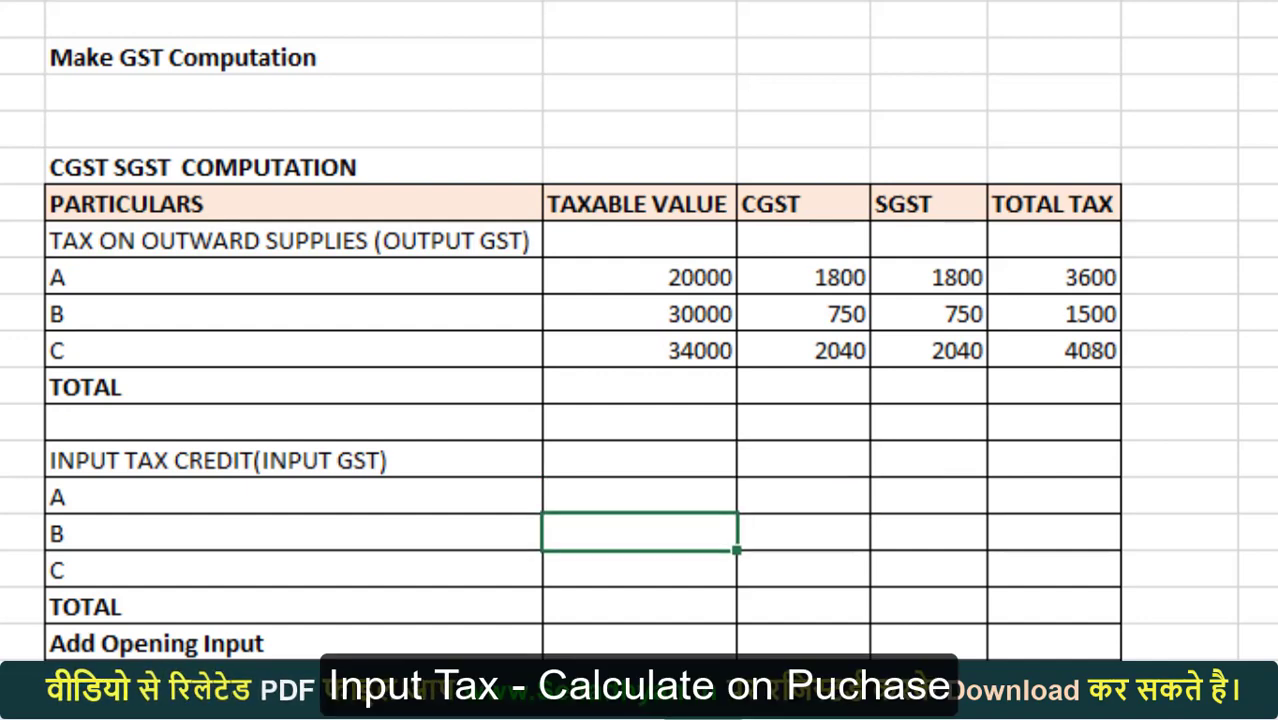
{"action": "left_click", "coordinate": [640, 496]}
{"action": "type", "text": "2"}
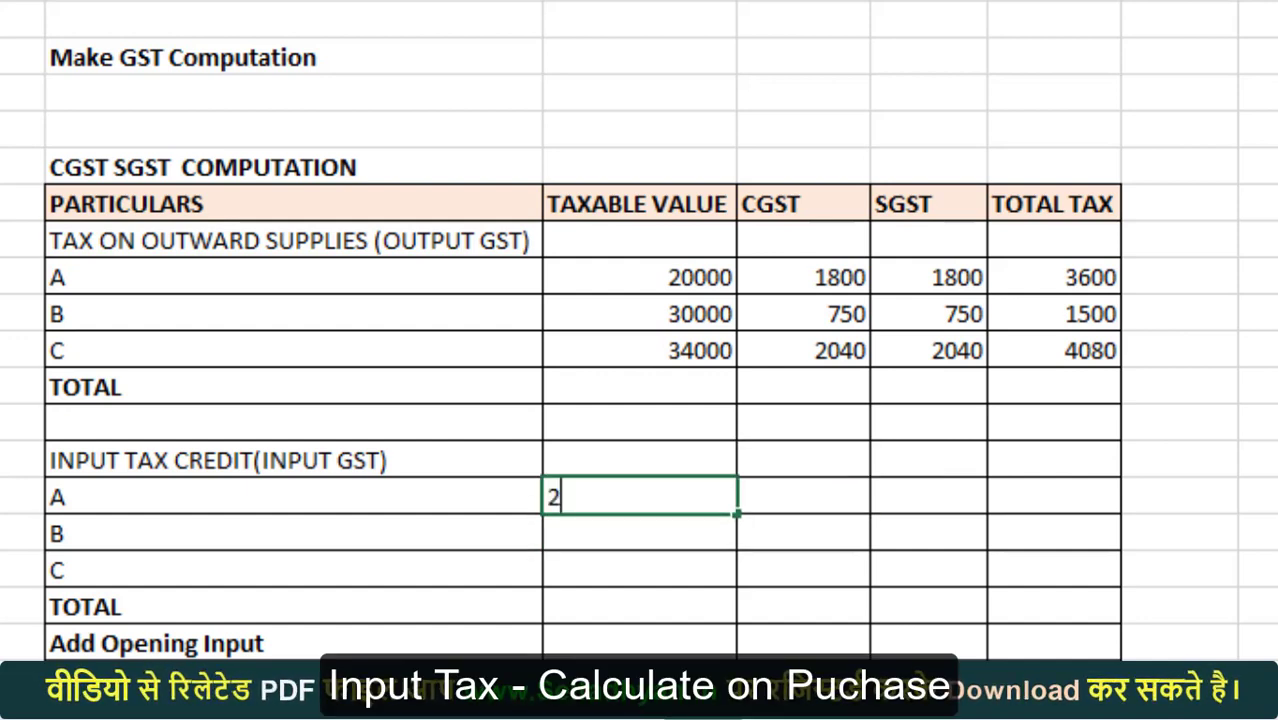
{"action": "type", "text": "4000"}
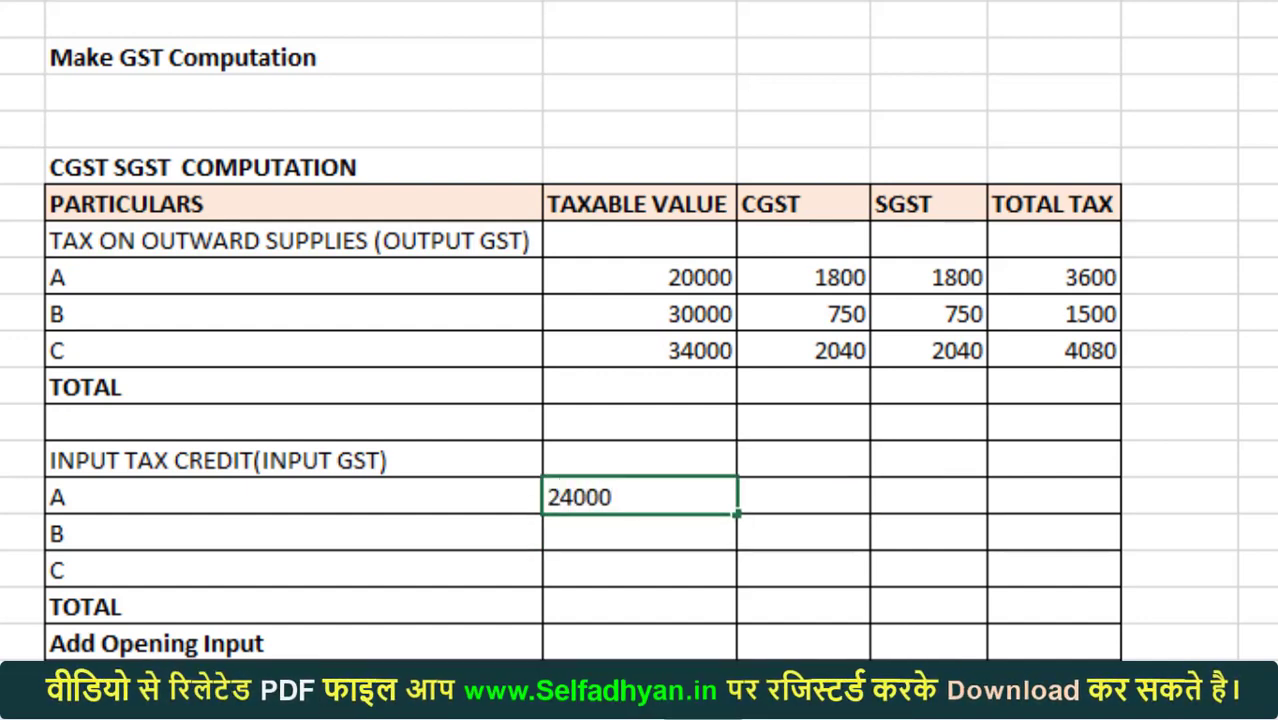
{"action": "key", "text": "Return"}
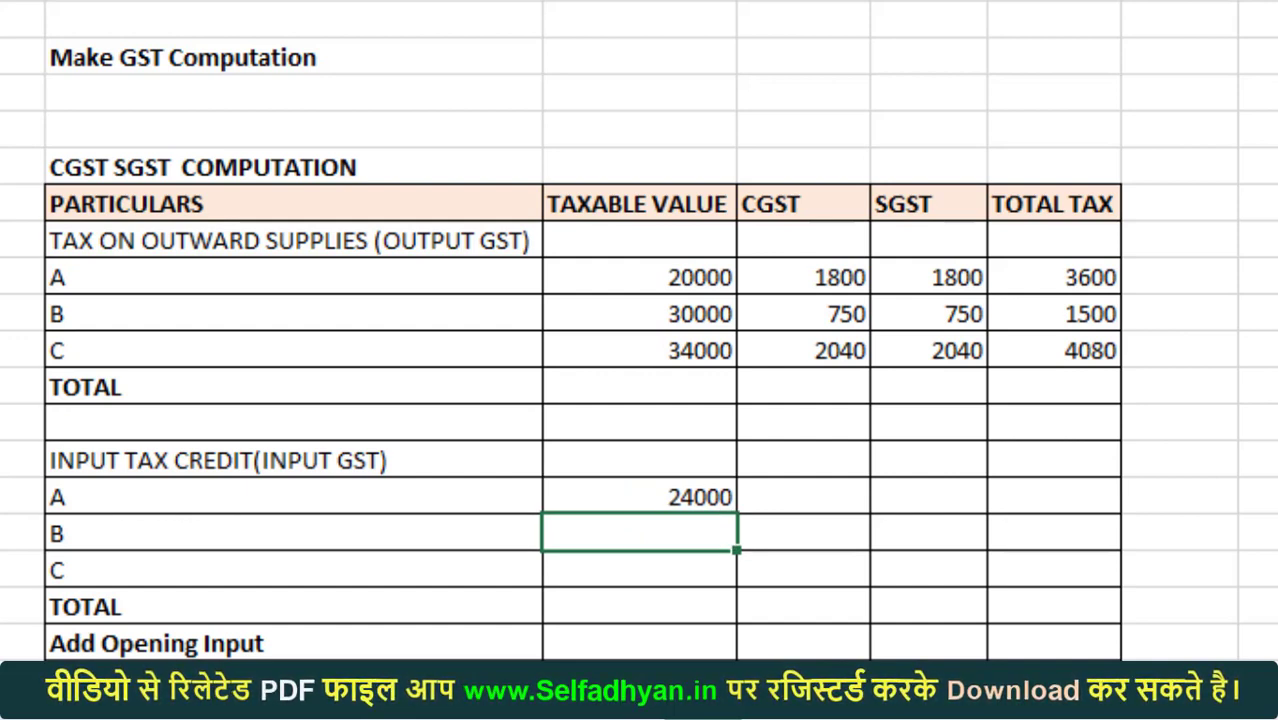
{"action": "type", "text": "18000"}
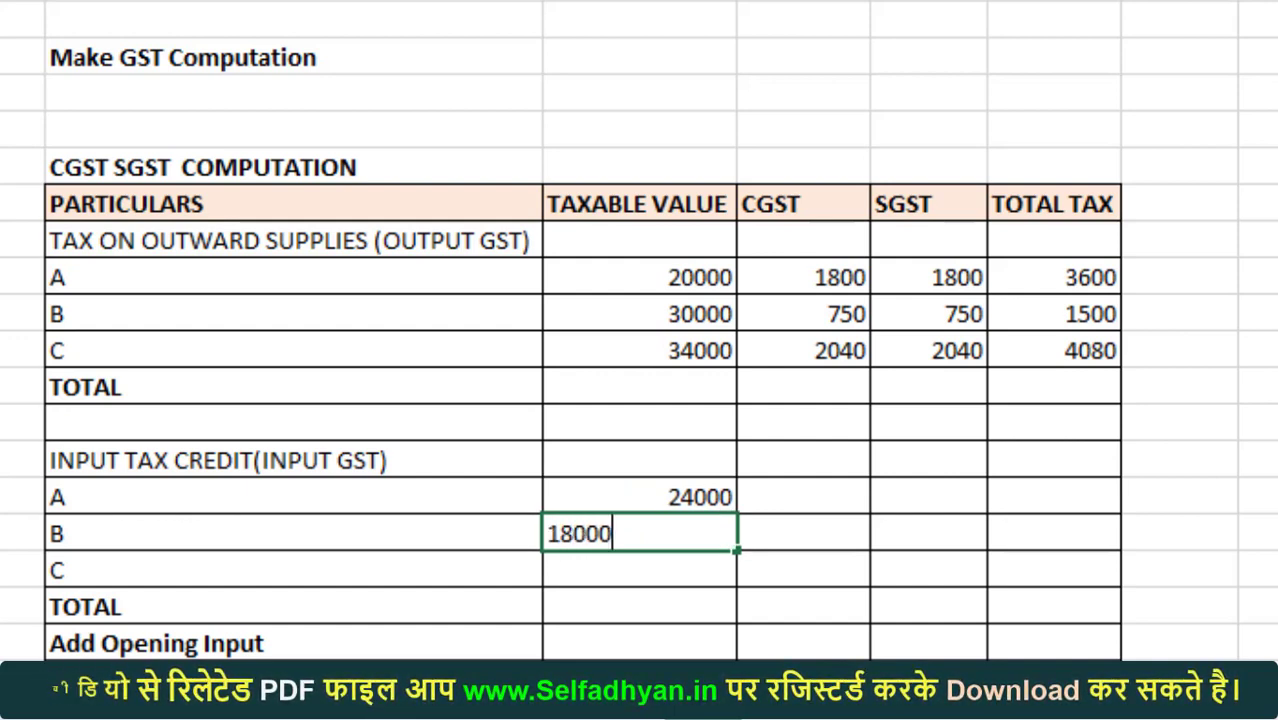
{"action": "key", "text": "Return"}
{"action": "type", "text": "32"}
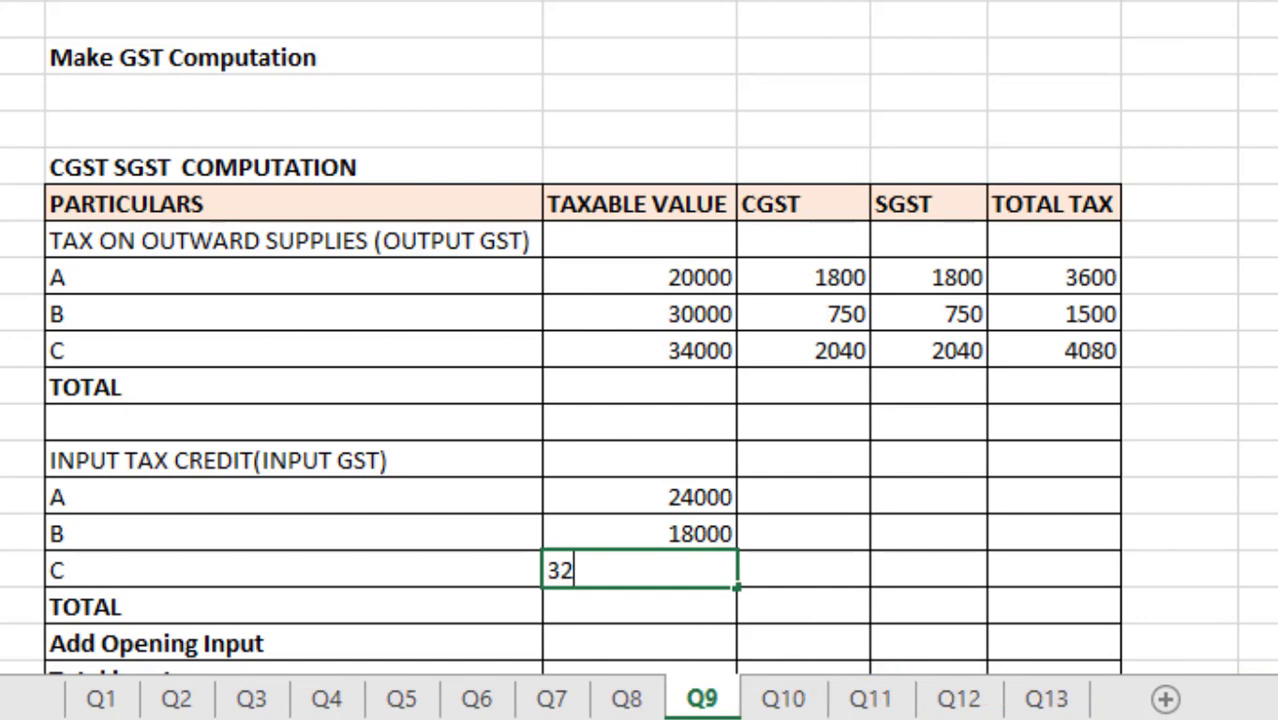
{"action": "type", "text": "000"}
{"action": "key", "text": "Right"}
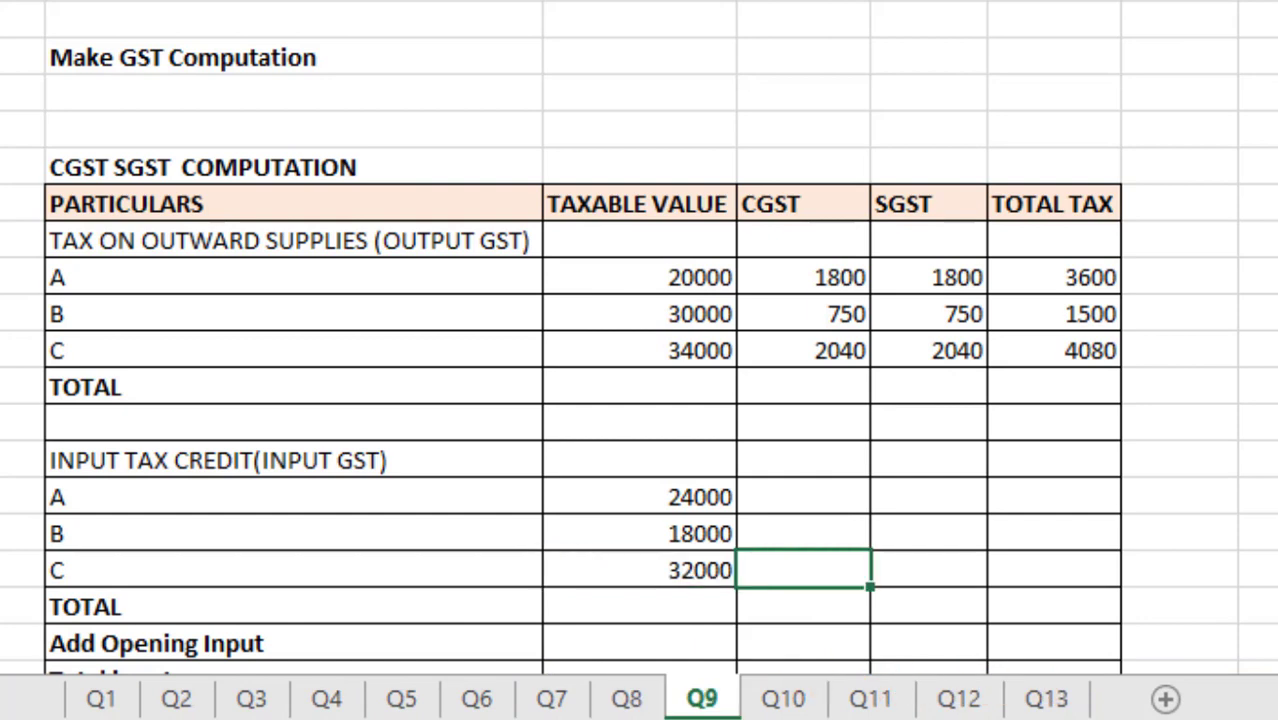
{"action": "key", "text": "Up"}
{"action": "key", "text": "Up"}
{"action": "key", "text": "Up"}
{"action": "key", "text": "Up"}
{"action": "key", "text": "Up"}
{"action": "key", "text": "Up"}
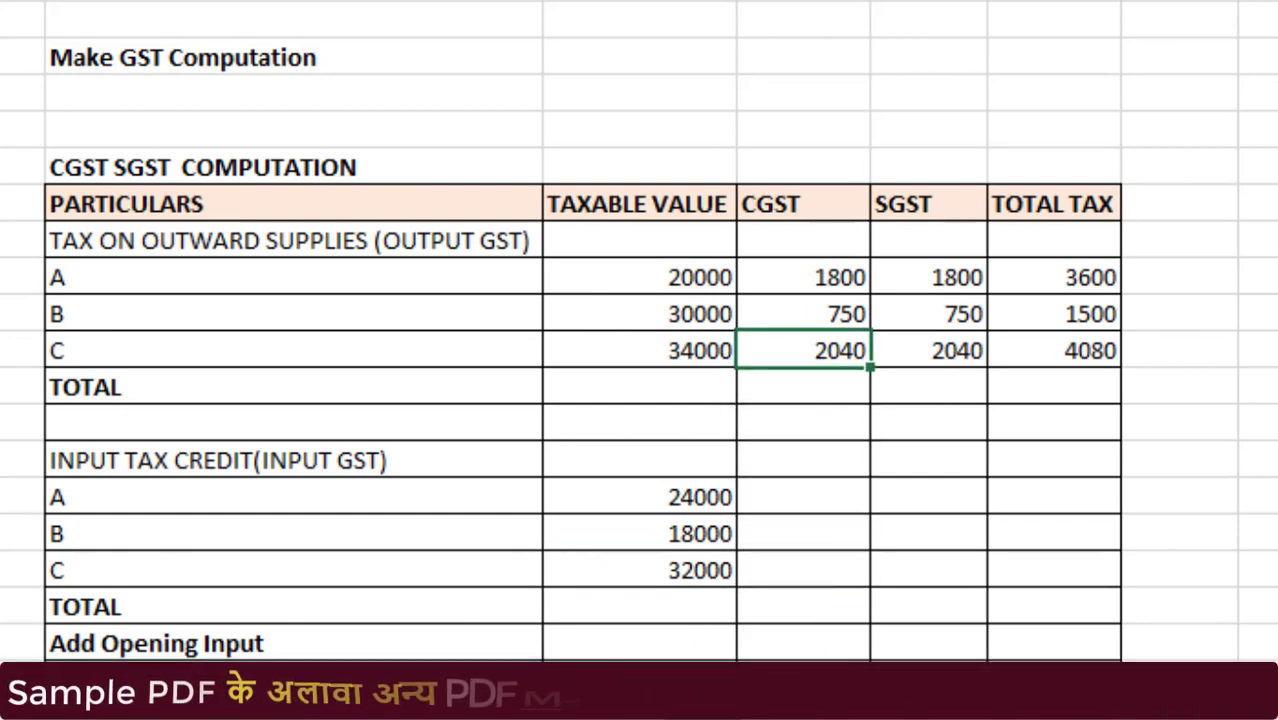
{"action": "key", "text": "Up"}
{"action": "key", "text": "Up"}
{"action": "key", "text": "shift+Right"}
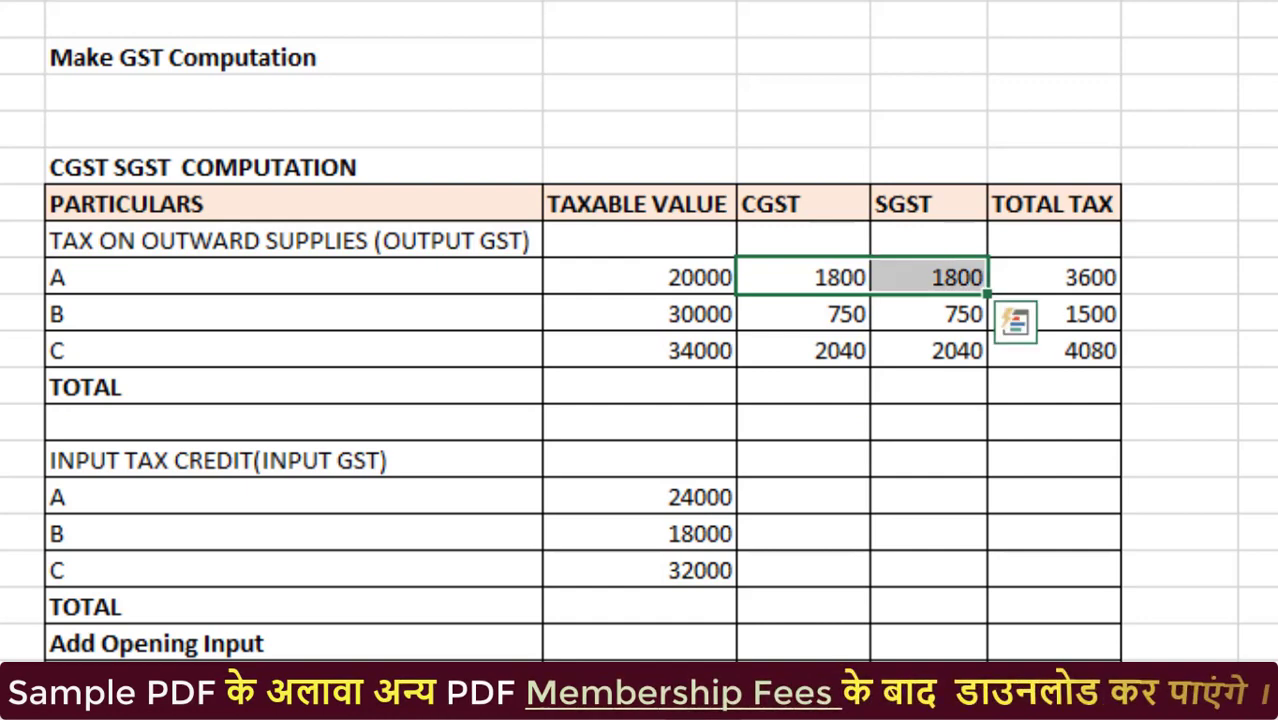
{"action": "key", "text": "shift+Down"}
{"action": "key", "text": "shift+Down"}
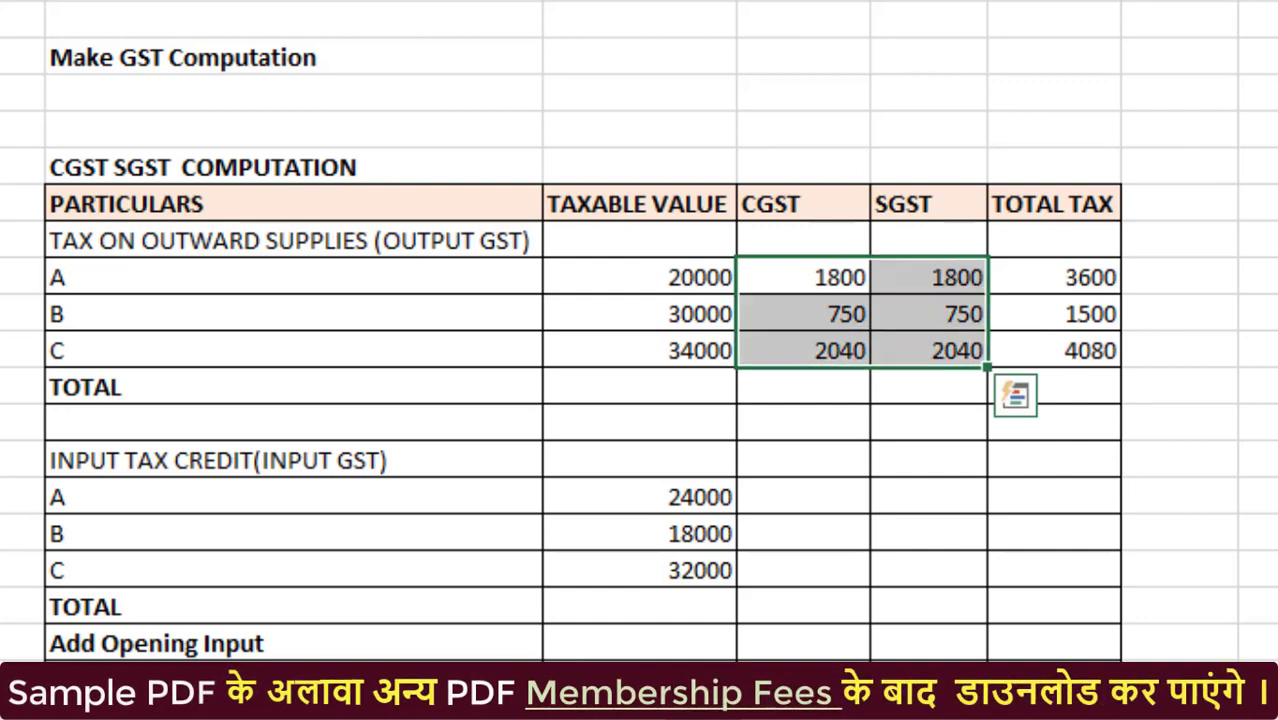
{"action": "key", "text": "ctrl+c"}
{"action": "key", "text": "Down"}
{"action": "key", "text": "Down"}
{"action": "key", "text": "Down"}
{"action": "key", "text": "Down"}
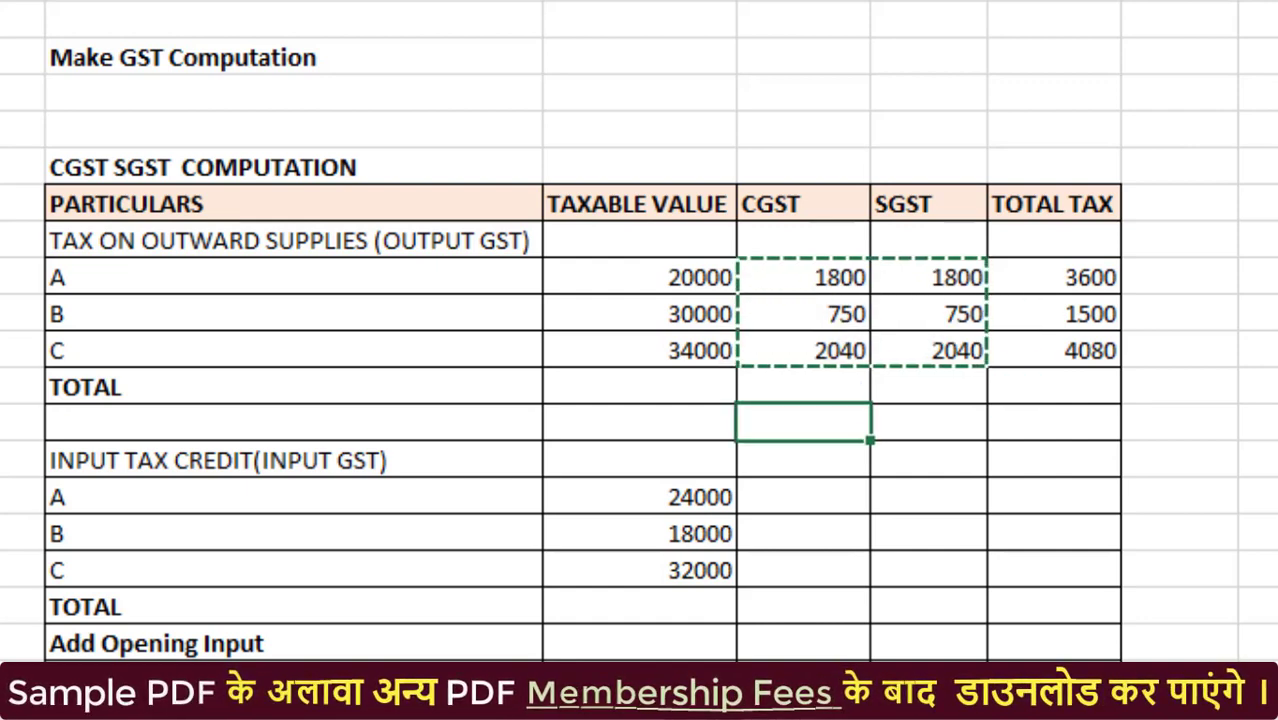
{"action": "key", "text": "Down"}
{"action": "key", "text": "Down"}
{"action": "key", "text": "Return"}
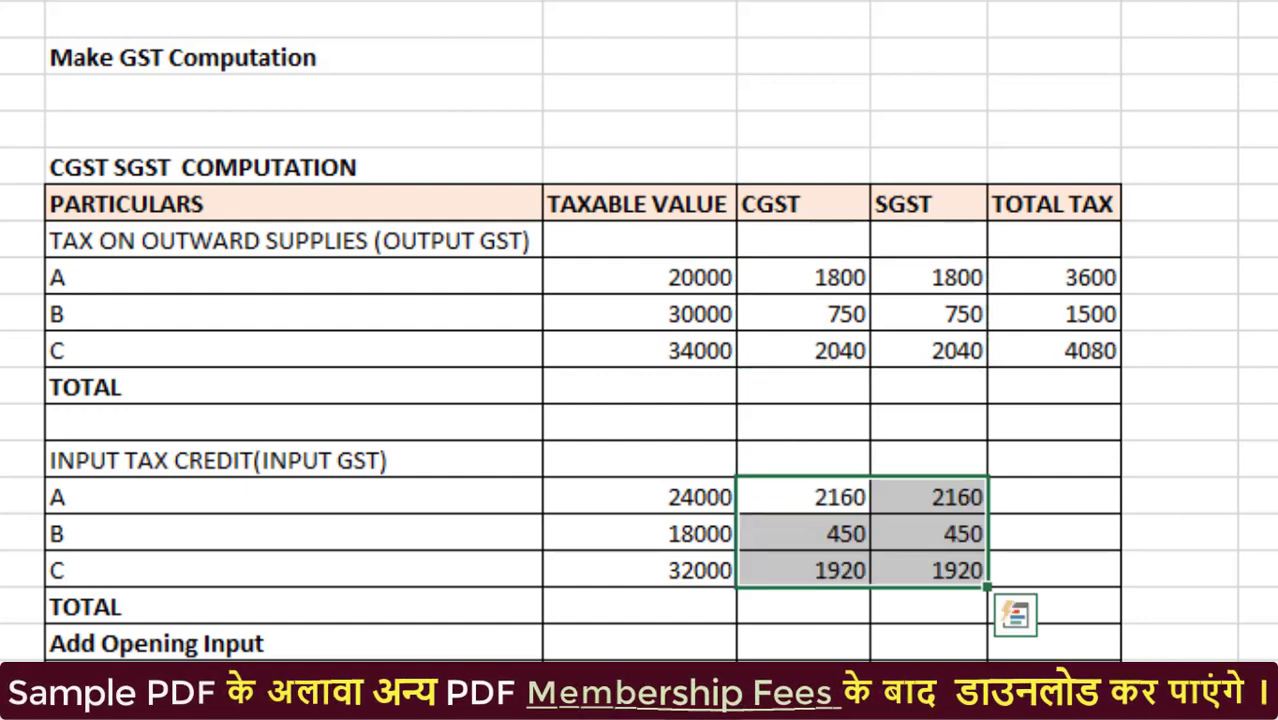
{"action": "left_click", "coordinate": [803, 497]}
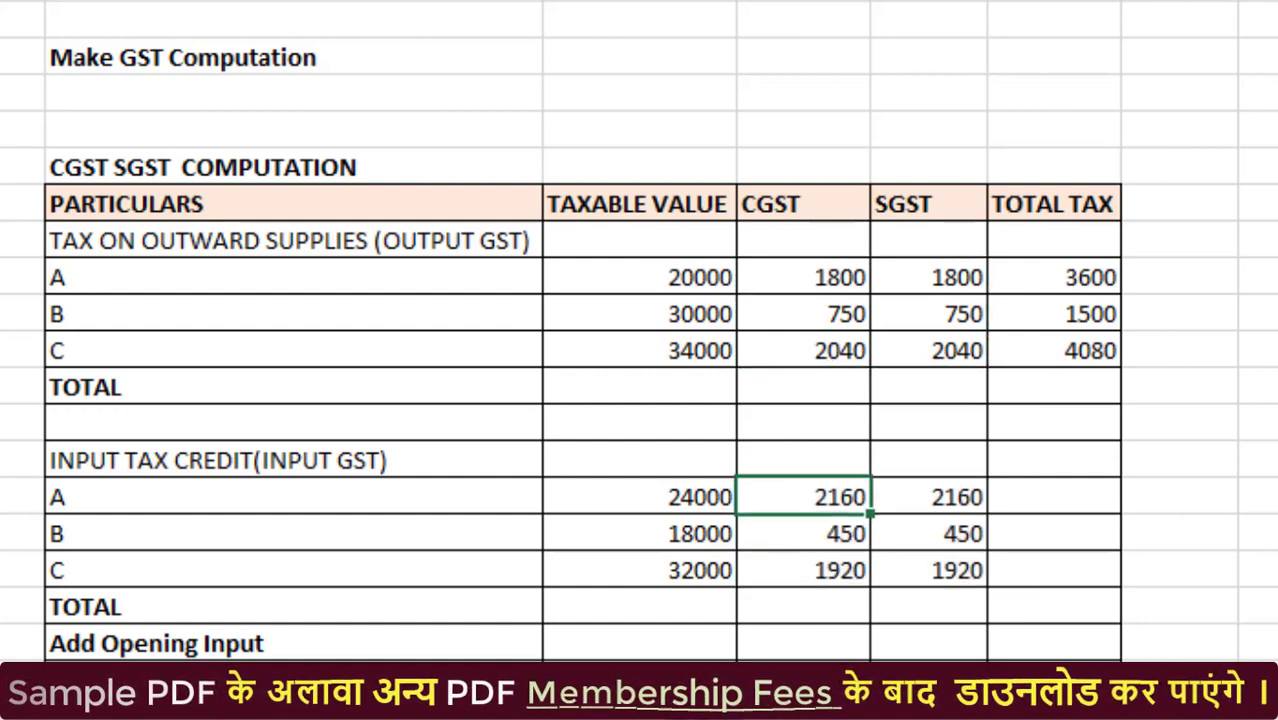
{"action": "left_click", "coordinate": [803, 533]}
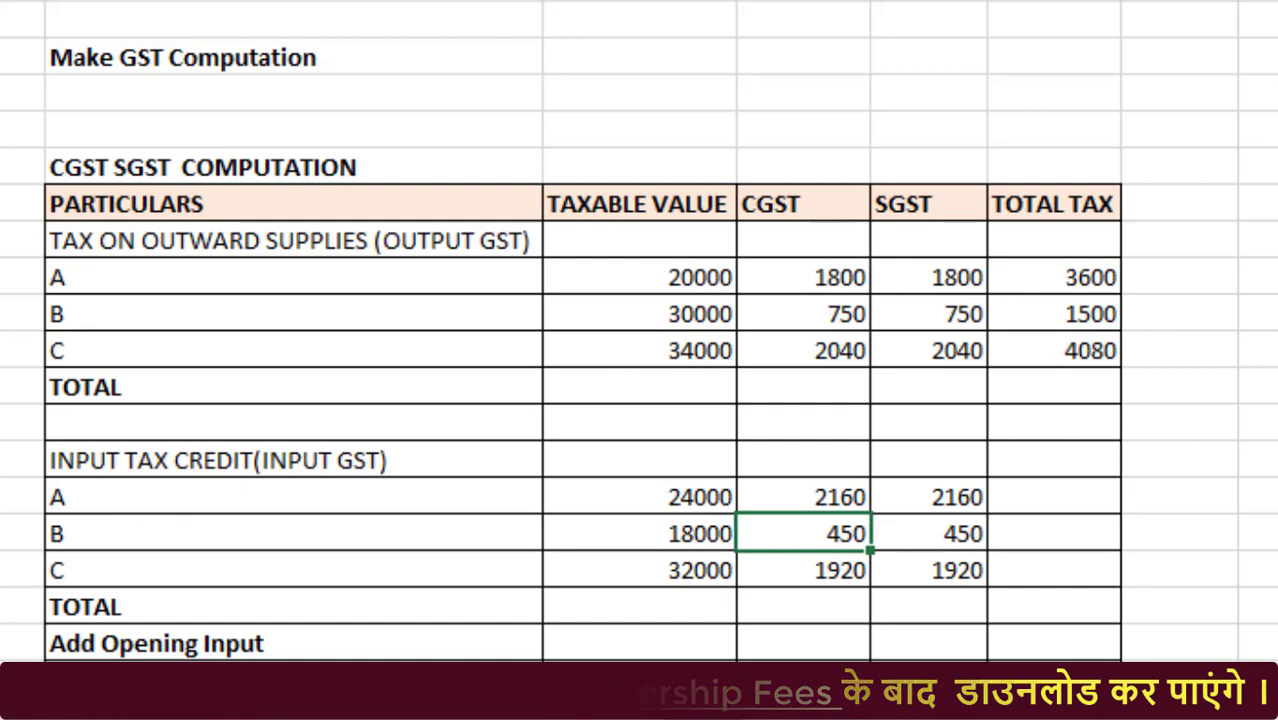
{"action": "left_click", "coordinate": [803, 570]}
{"action": "left_click", "coordinate": [928, 570]}
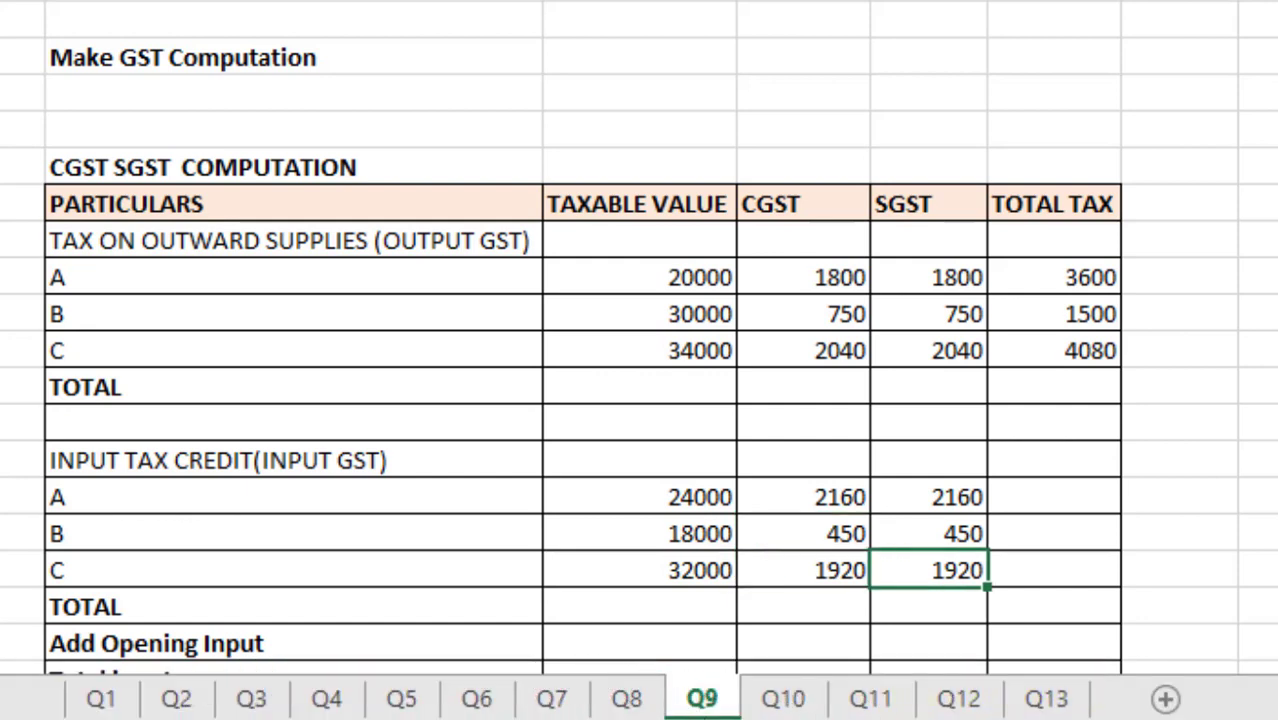
{"action": "left_click", "coordinate": [1054, 533]}
- Sum each input row's CGST and SGST into TOTAL TAX and fill down, giving 4320, 900 and 3840
{"action": "left_click", "coordinate": [1054, 497]}
{"action": "type", "text": "="}
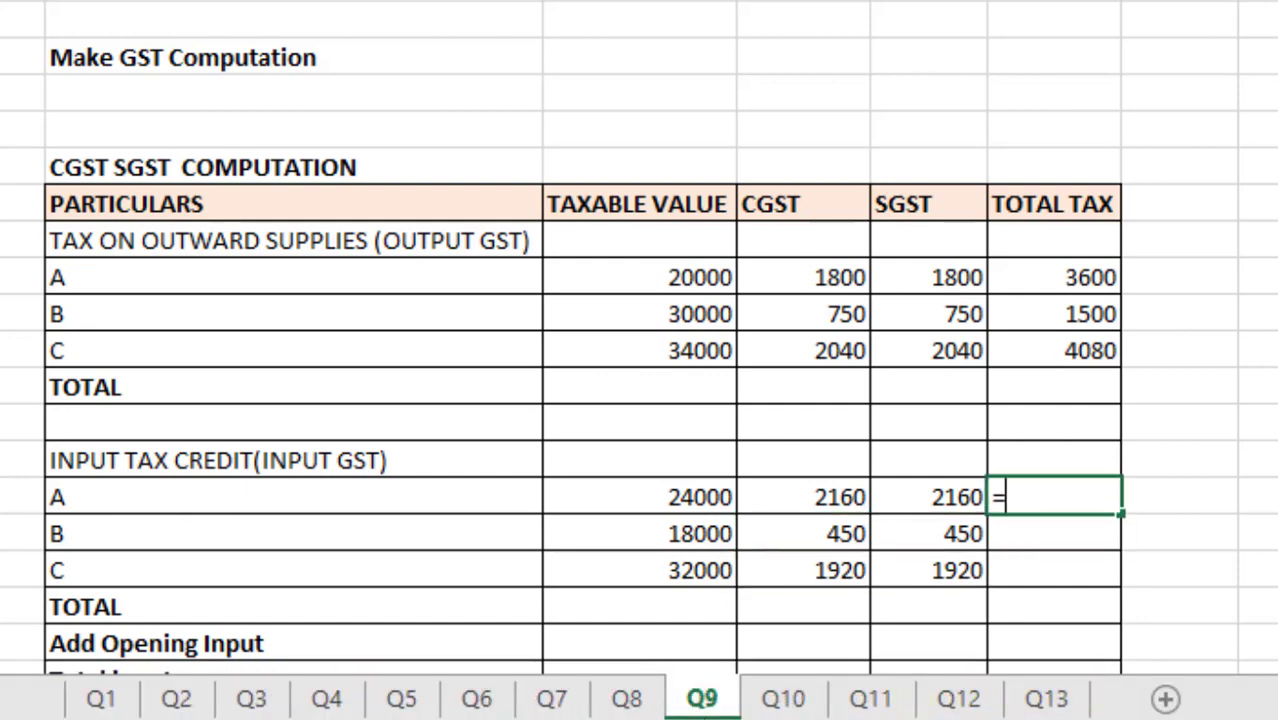
{"action": "type", "text": "sum("}
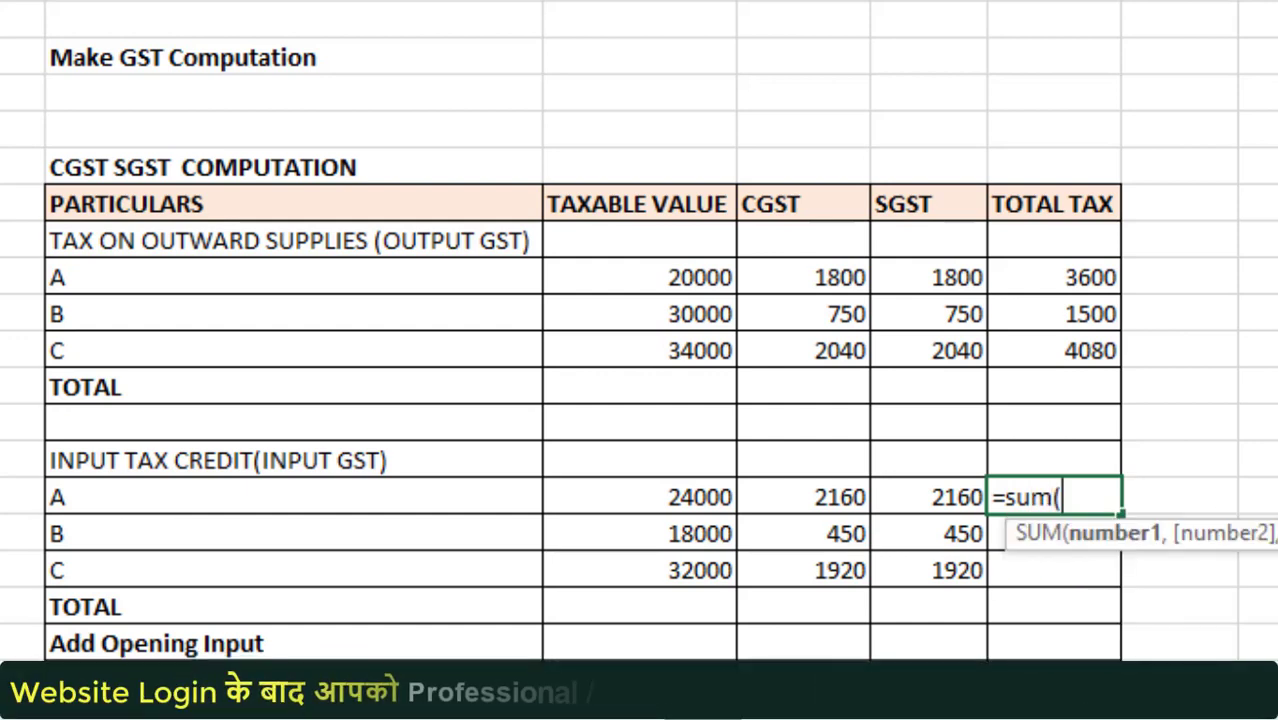
{"action": "left_click", "coordinate": [928, 497]}
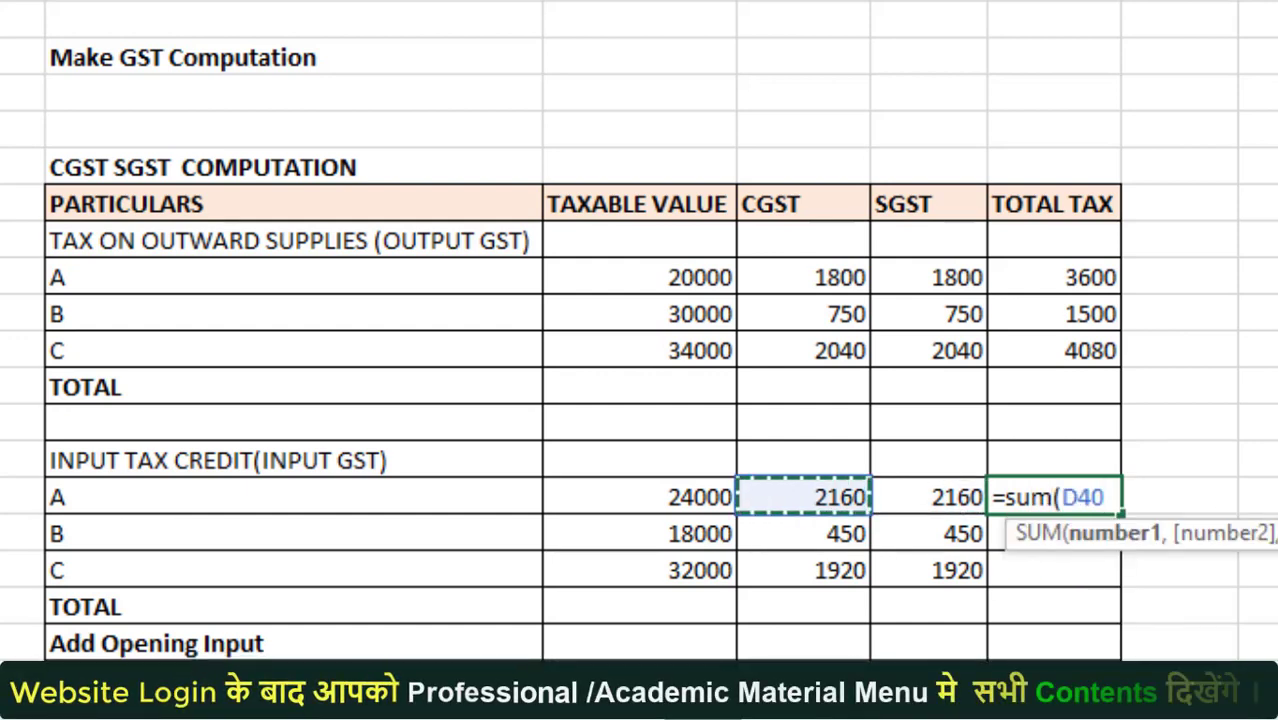
{"action": "left_click_drag", "start_coordinate": [862, 490], "coordinate": [960, 500]}
{"action": "type", "text": ")"}
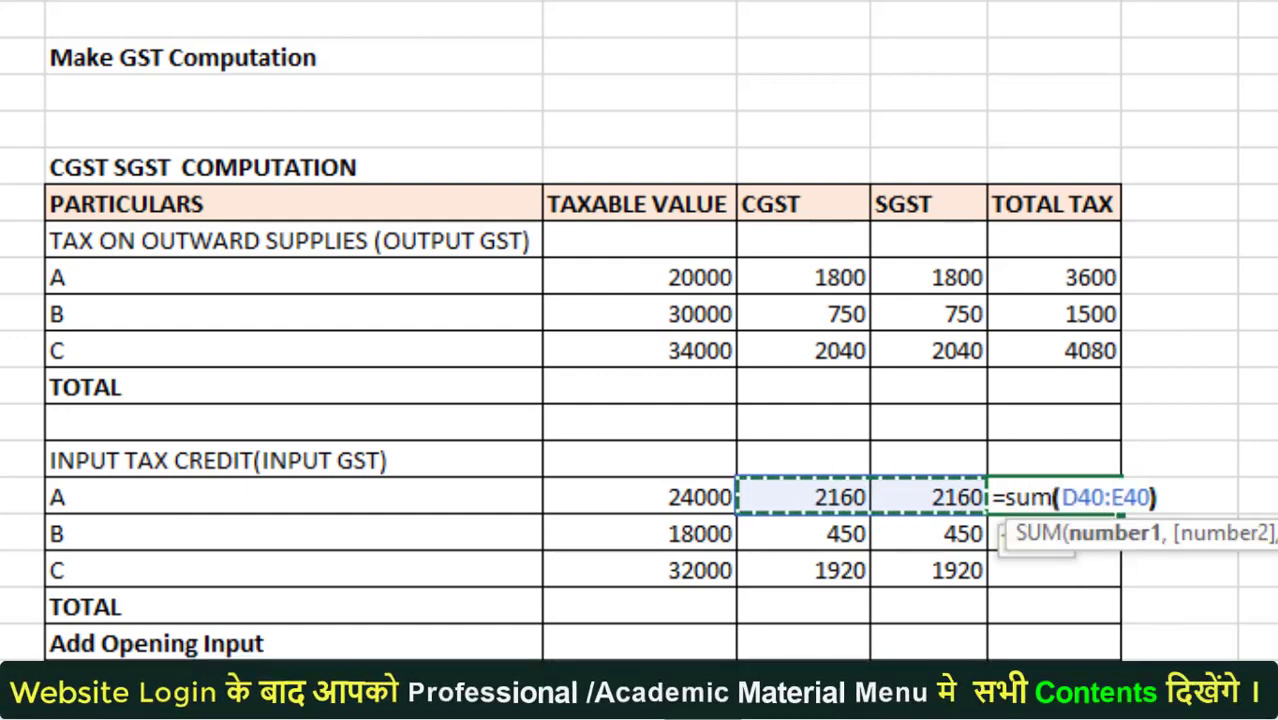
{"action": "key", "text": "Return"}
{"action": "left_click", "coordinate": [1055, 497]}
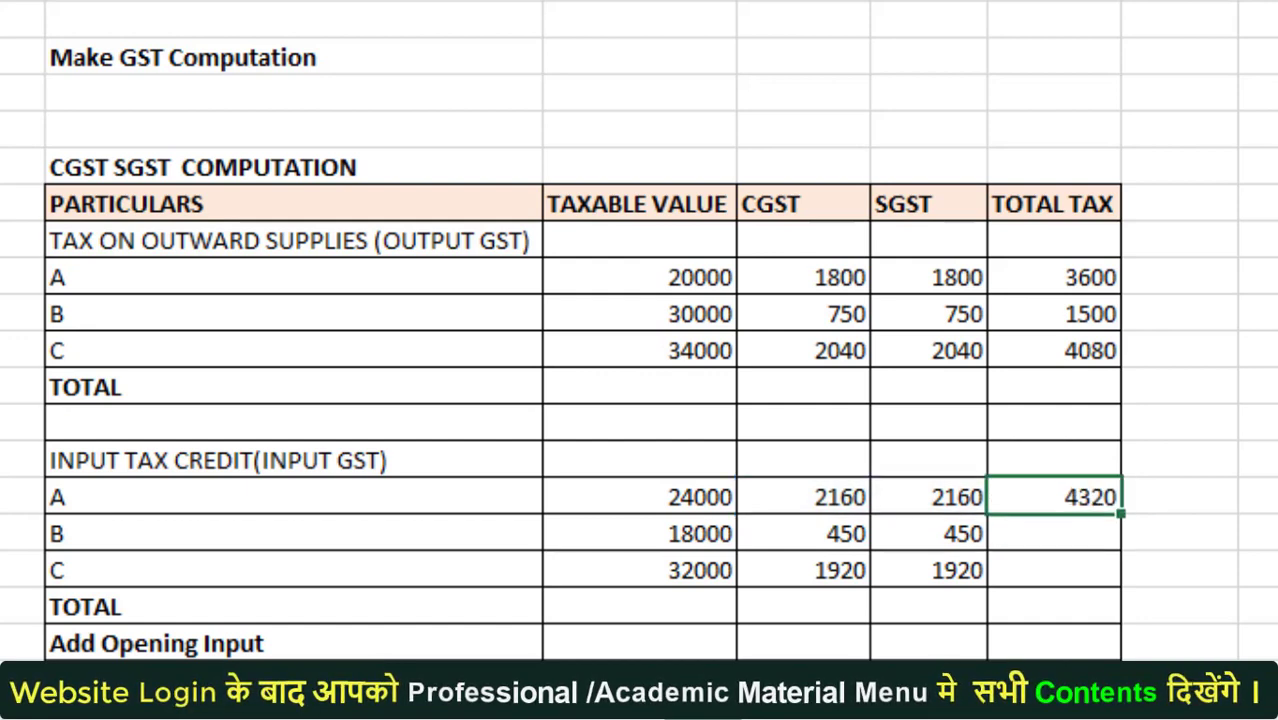
{"action": "left_click_drag", "start_coordinate": [1121, 514], "coordinate": [1110, 575]}
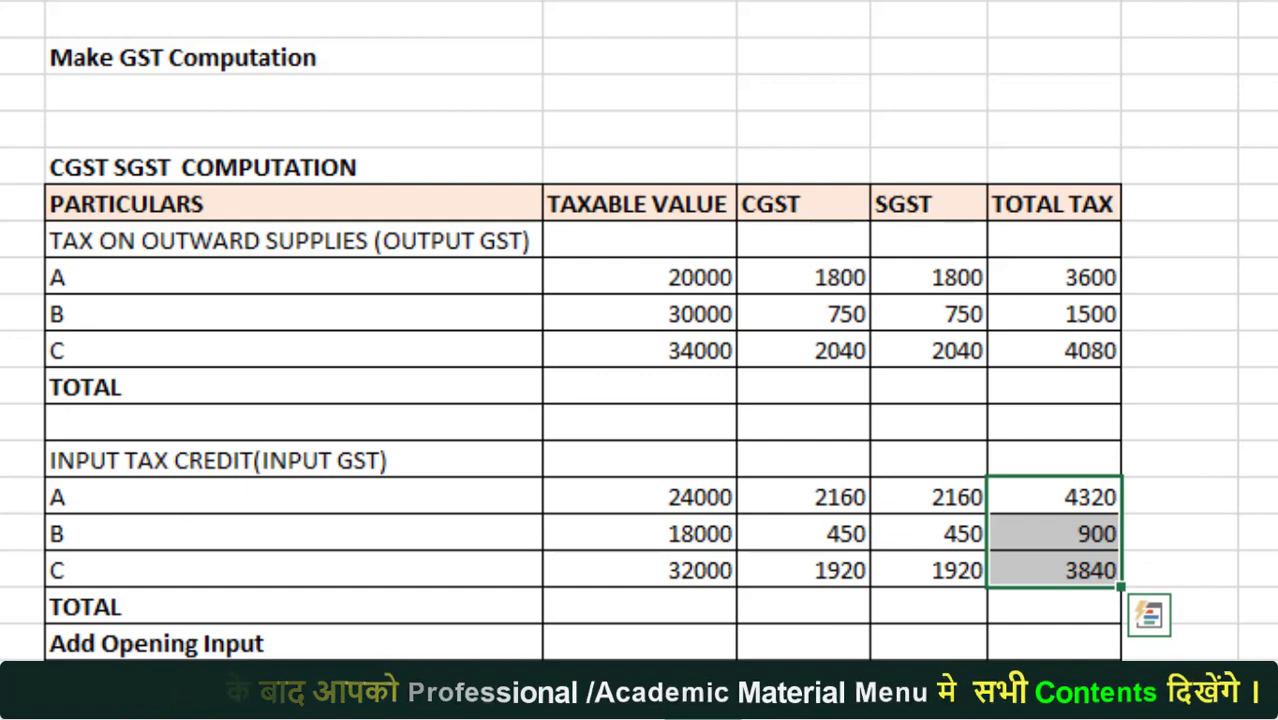
{"action": "left_click", "coordinate": [928, 497]}
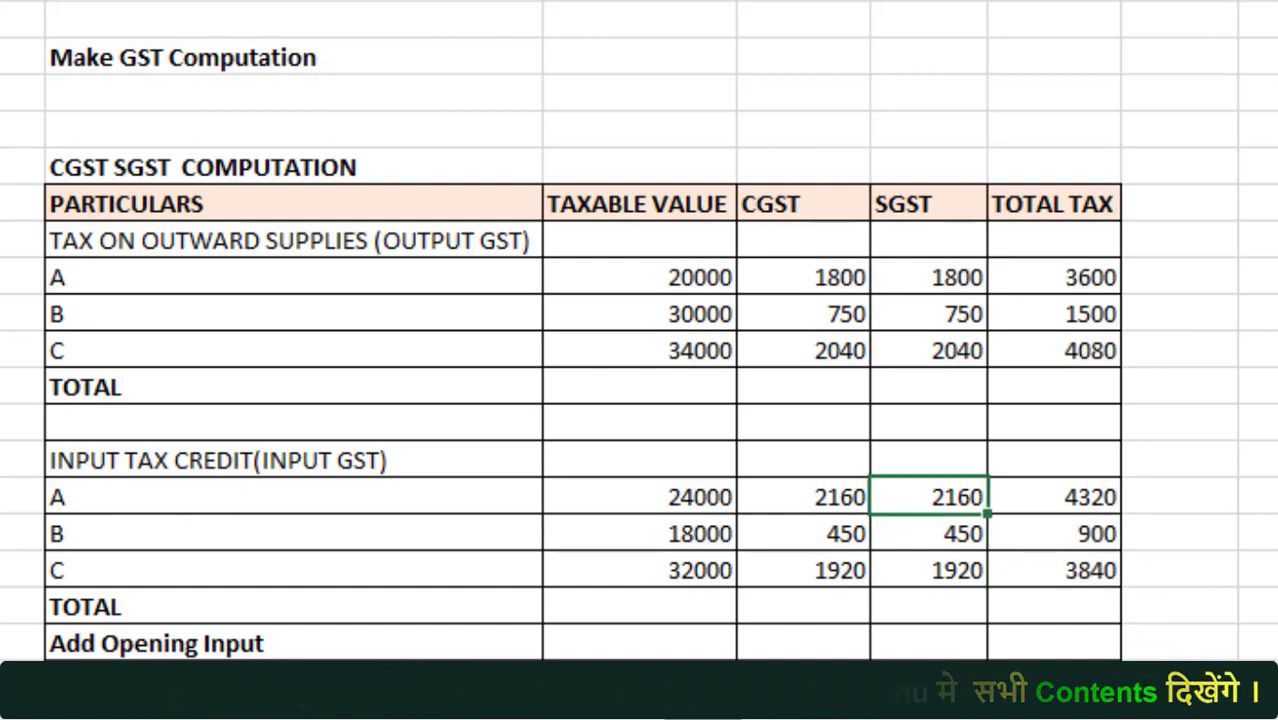
{"action": "key", "text": "Down"}
- Sum the three CGST input credits into the TOTAL row, giving 4530
{"action": "key", "text": "Down"}
{"action": "key", "text": "Down"}
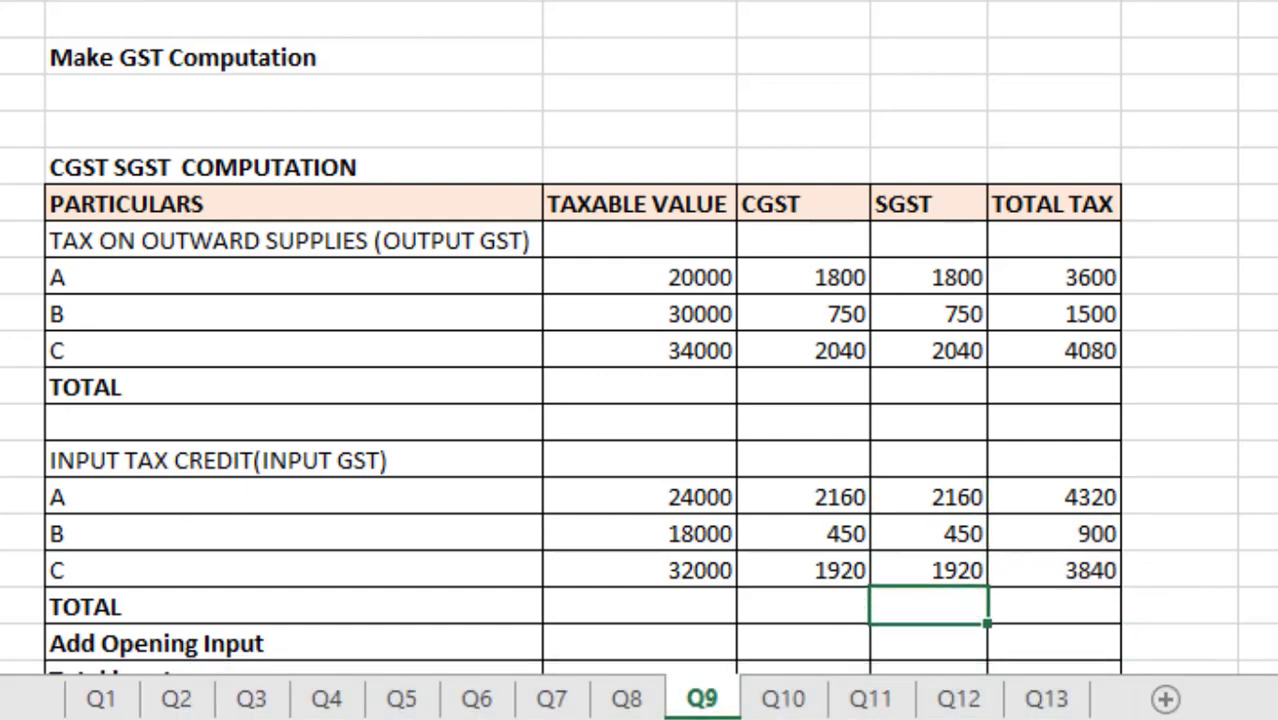
{"action": "key", "text": "Down"}
{"action": "key", "text": "Left"}
{"action": "key", "text": "Down"}
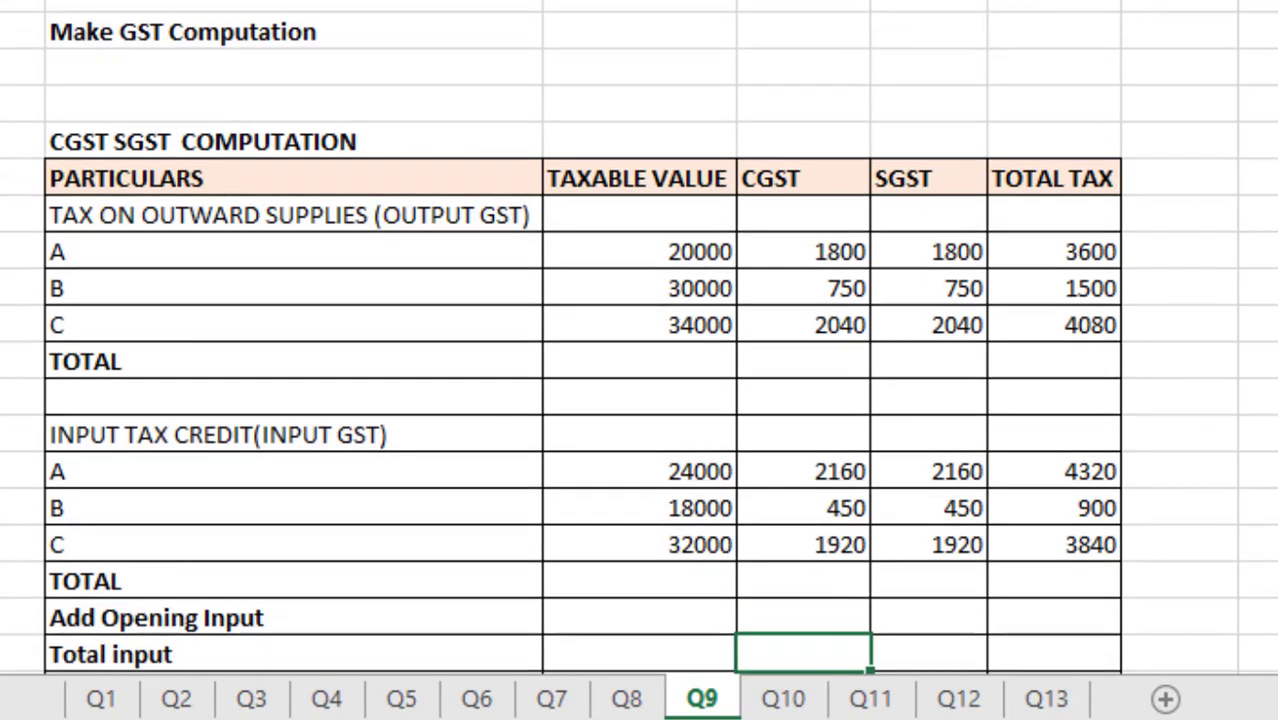
{"action": "key", "text": "Up"}
{"action": "key", "text": "Up"}
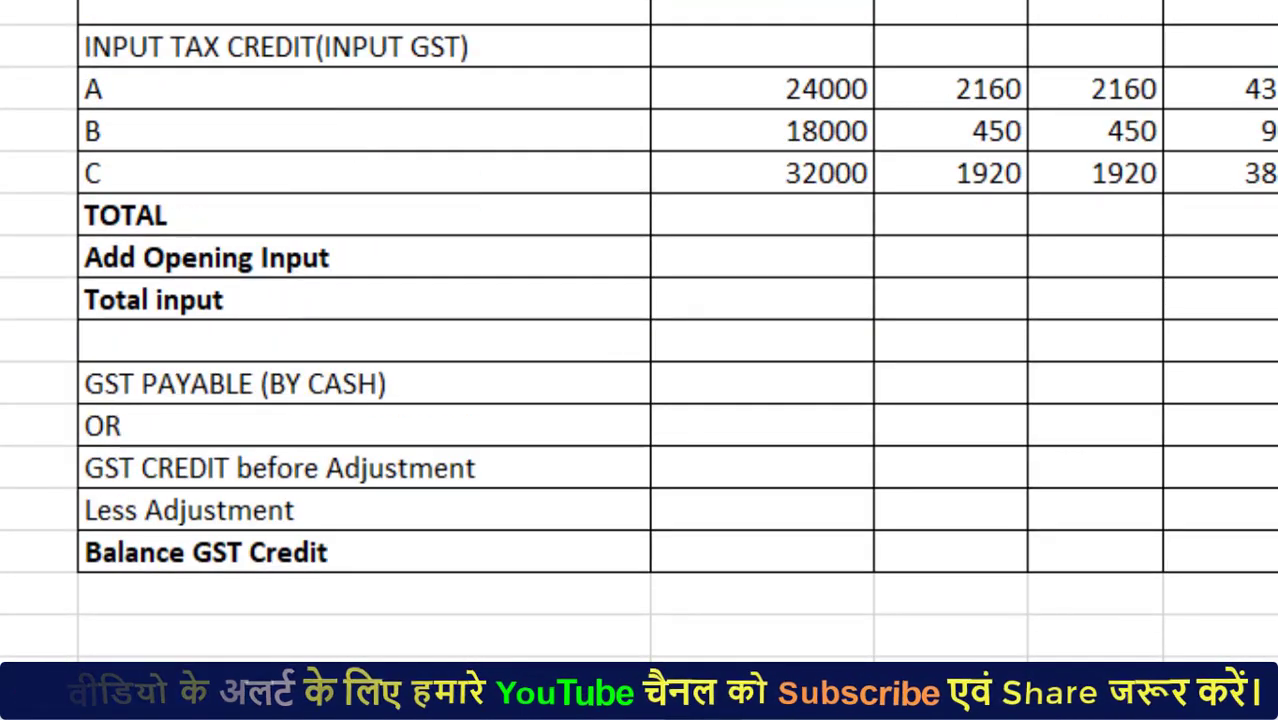
{"action": "key", "text": "Down"}
{"action": "key", "text": "Down"}
{"action": "key", "text": "Down"}
{"action": "key", "text": "Down"}
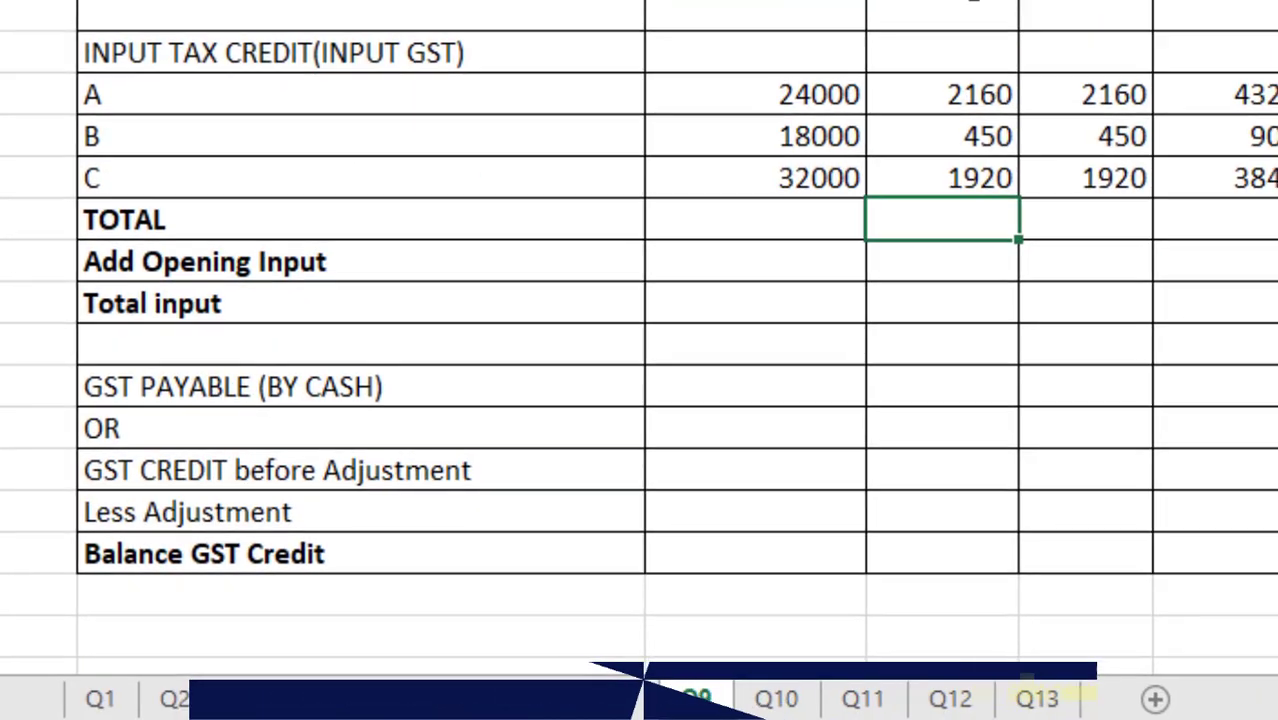
{"action": "type", "text": "=sum"}
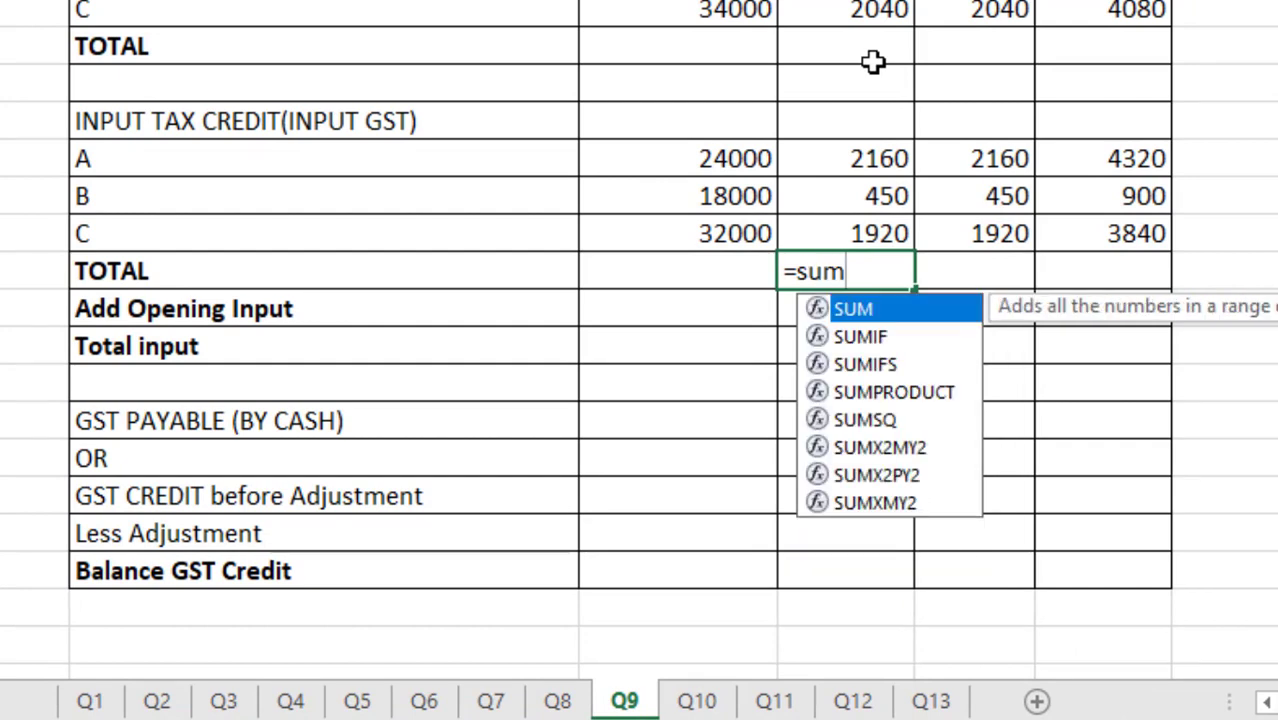
{"action": "type", "text": "("}
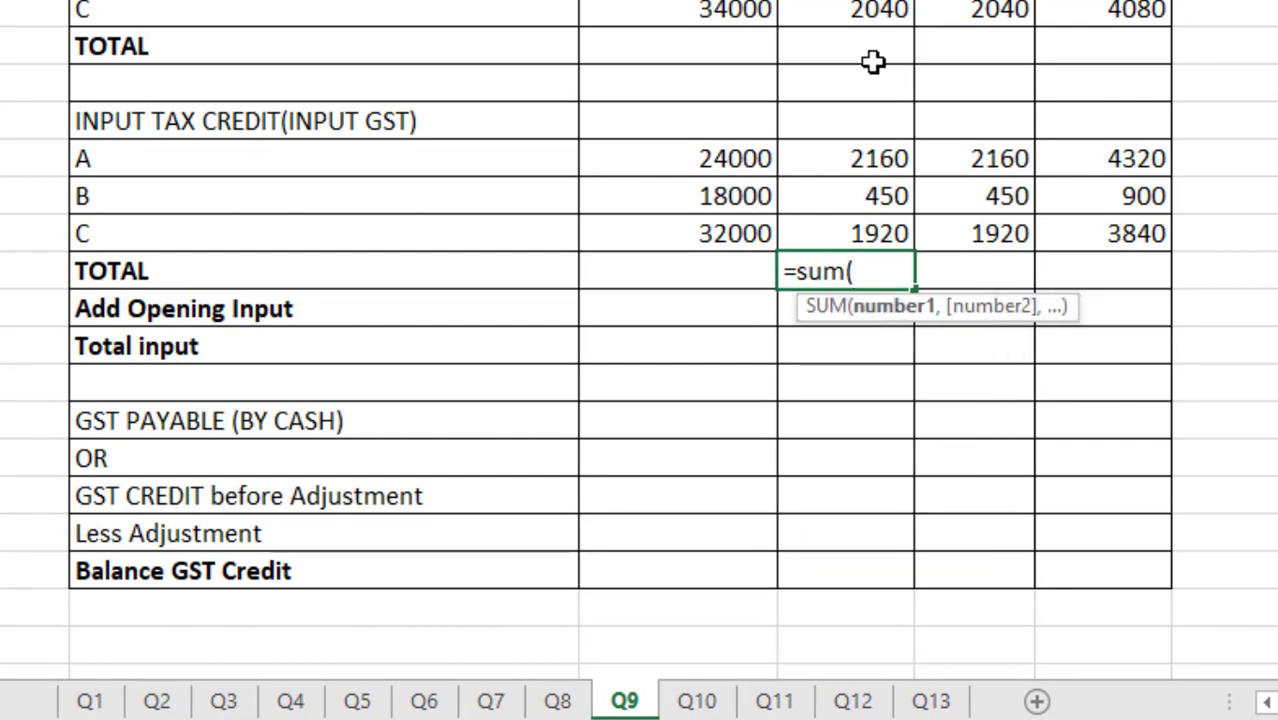
{"action": "key", "text": "Up"}
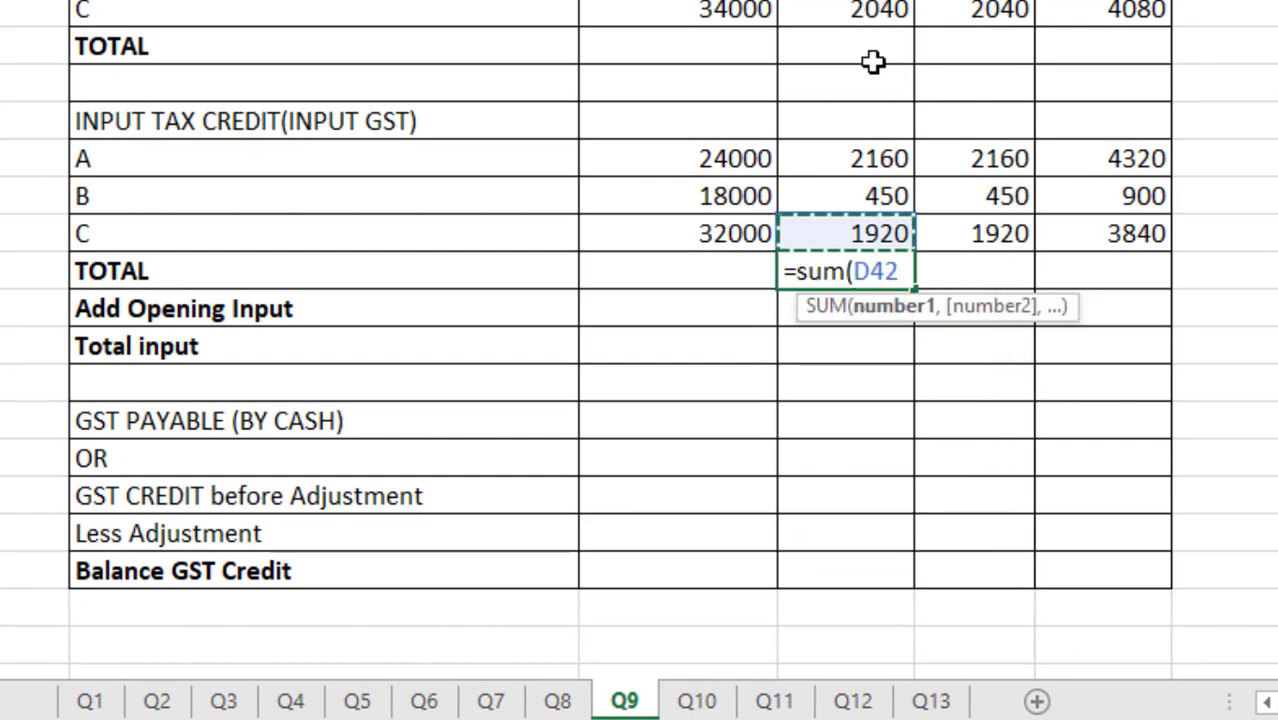
{"action": "key", "text": "shift+Up"}
{"action": "key", "text": "shift+Up"}
{"action": "key", "text": "Return"}
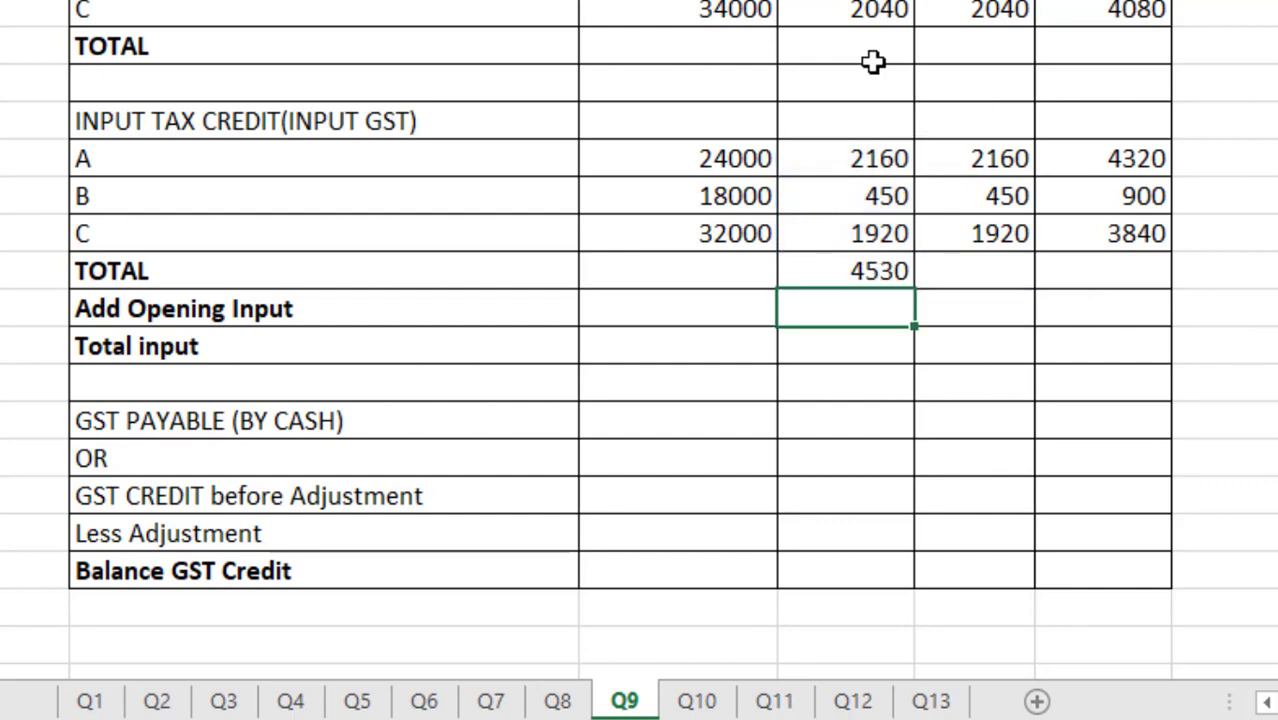
- Copy the 4530 input total across to the SGST TOTAL cell with Ctrl+R
{"action": "key", "text": "Up"}
{"action": "key", "text": "Right"}
{"action": "key", "text": "Left"}
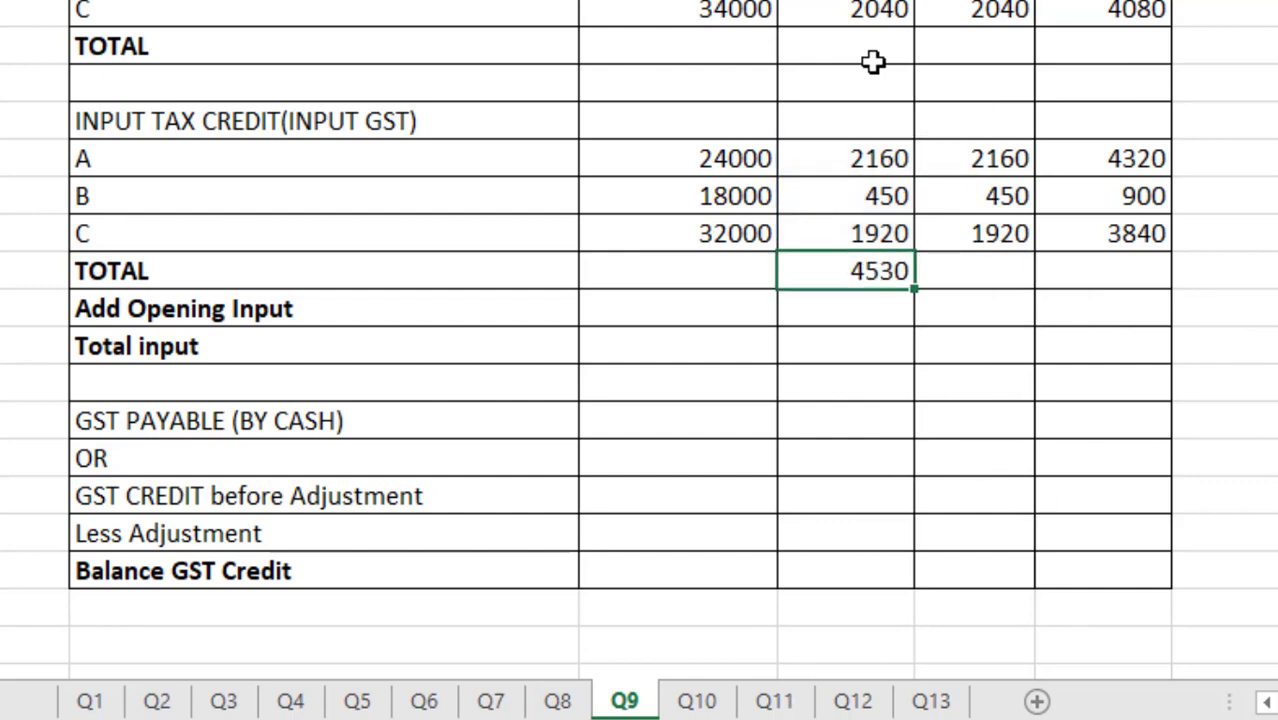
{"action": "key", "text": "shift+Right"}
{"action": "key", "text": "ctrl+r"}
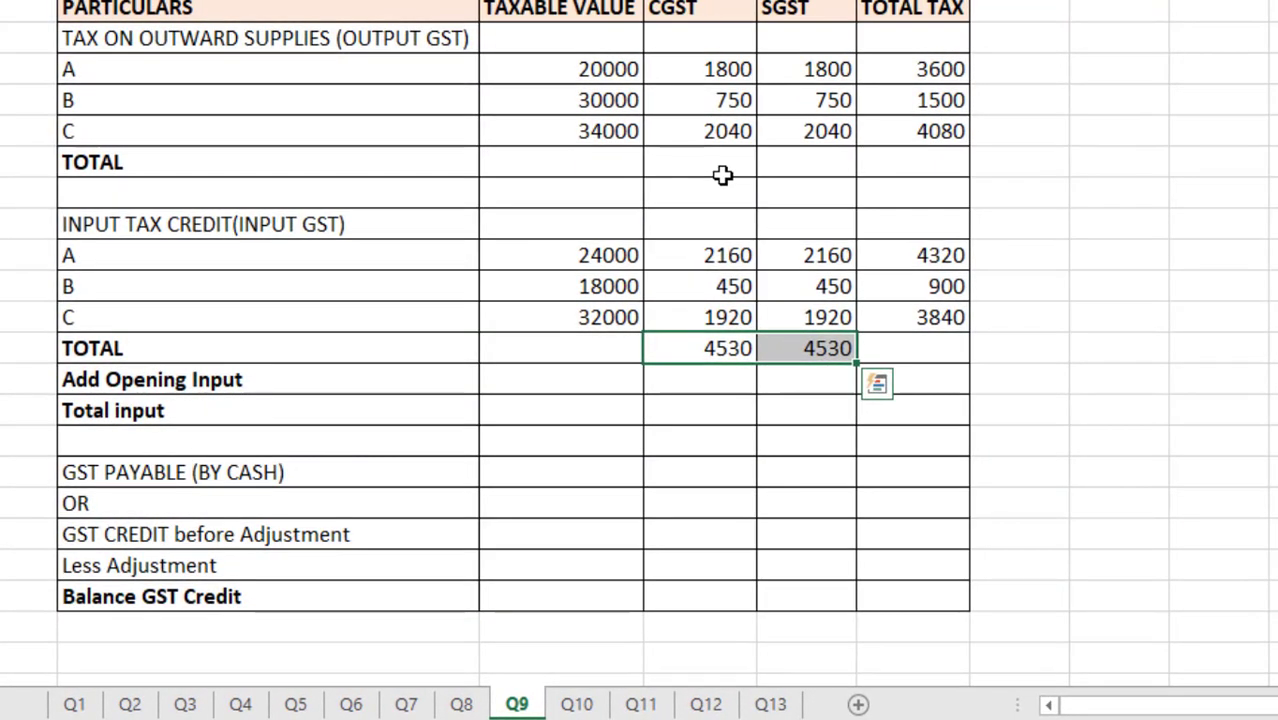
{"action": "key", "text": "Up"}
{"action": "key", "text": "Up"}
{"action": "key", "text": "Up"}
{"action": "key", "text": "Up"}
{"action": "key", "text": "Up"}
{"action": "key", "text": "Up"}
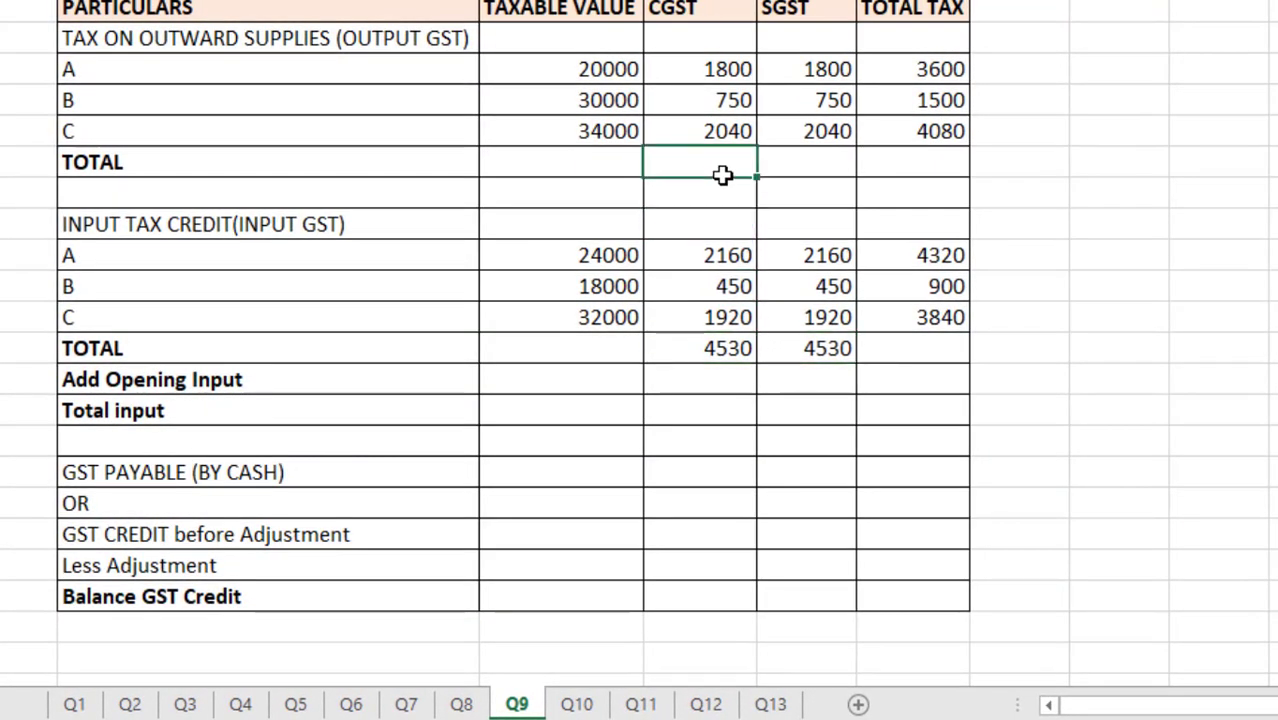
- Sum the three CGST output rows to 4590 and copy that total across to SGST
{"action": "type", "text": "="}
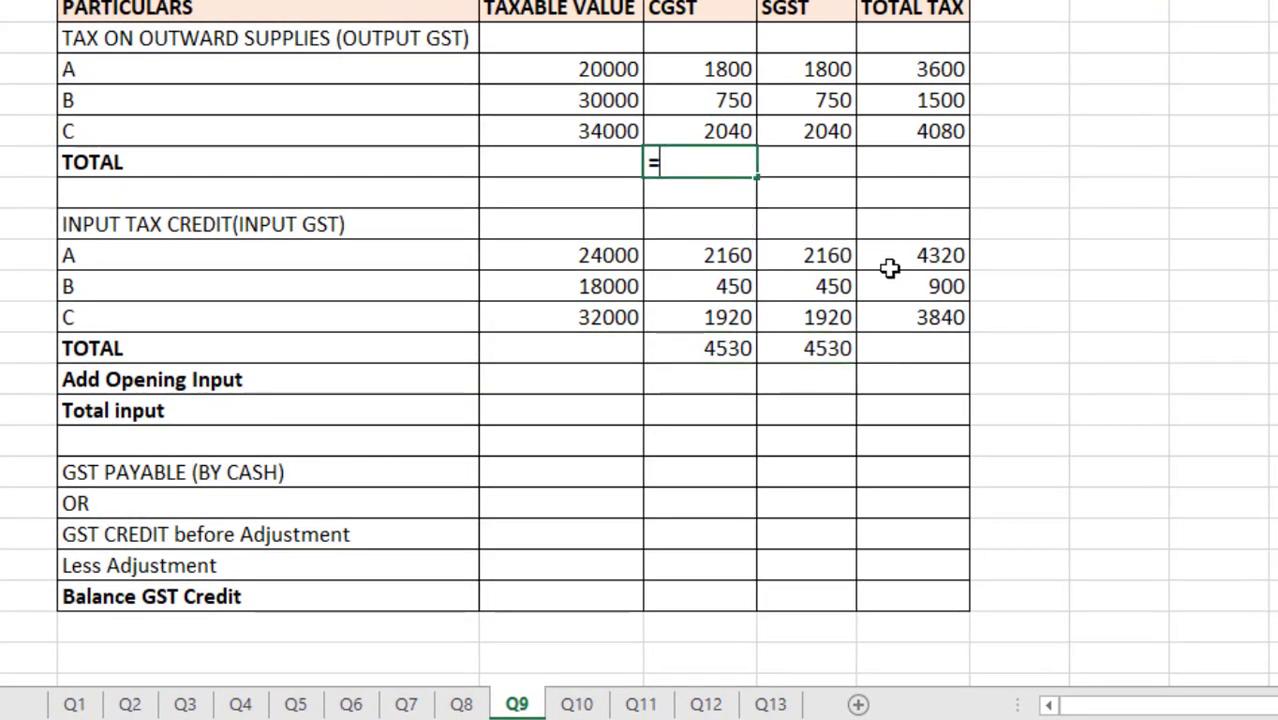
{"action": "type", "text": "sum("}
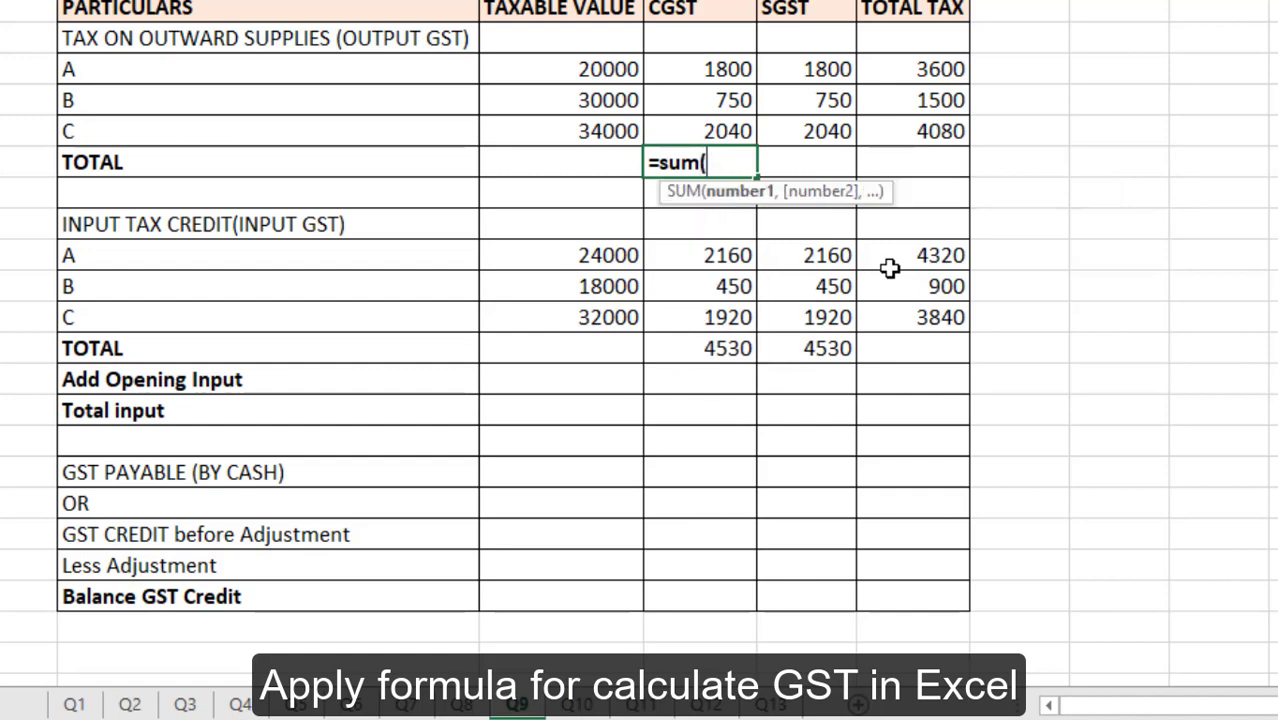
{"action": "key", "text": "Up"}
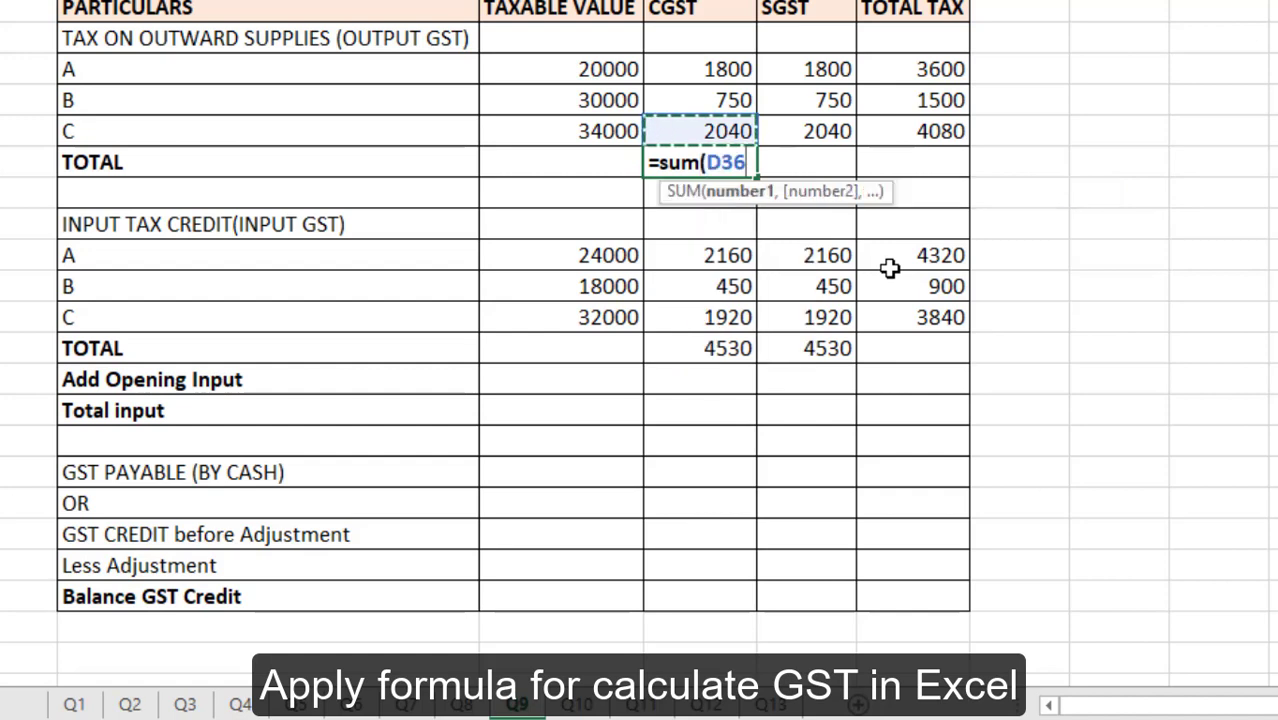
{"action": "key", "text": "shift+Up"}
{"action": "key", "text": "shift+Up"}
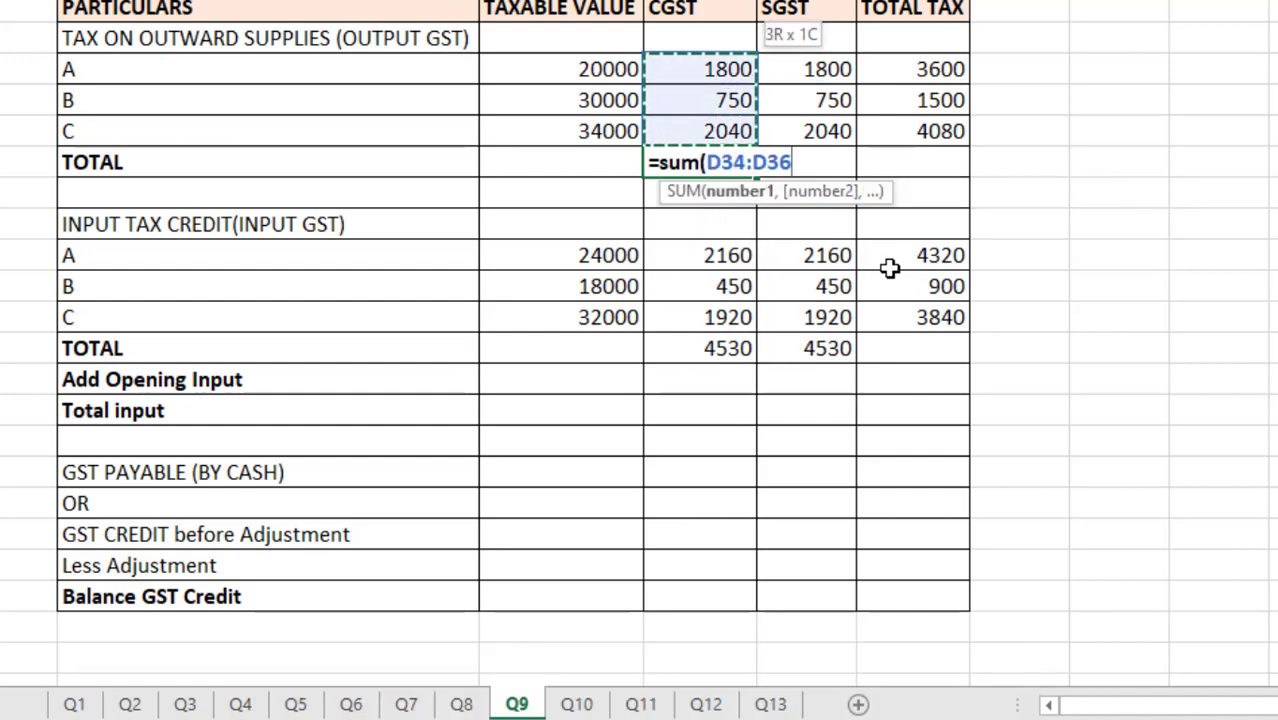
{"action": "key", "text": "Return"}
{"action": "key", "text": "Up"}
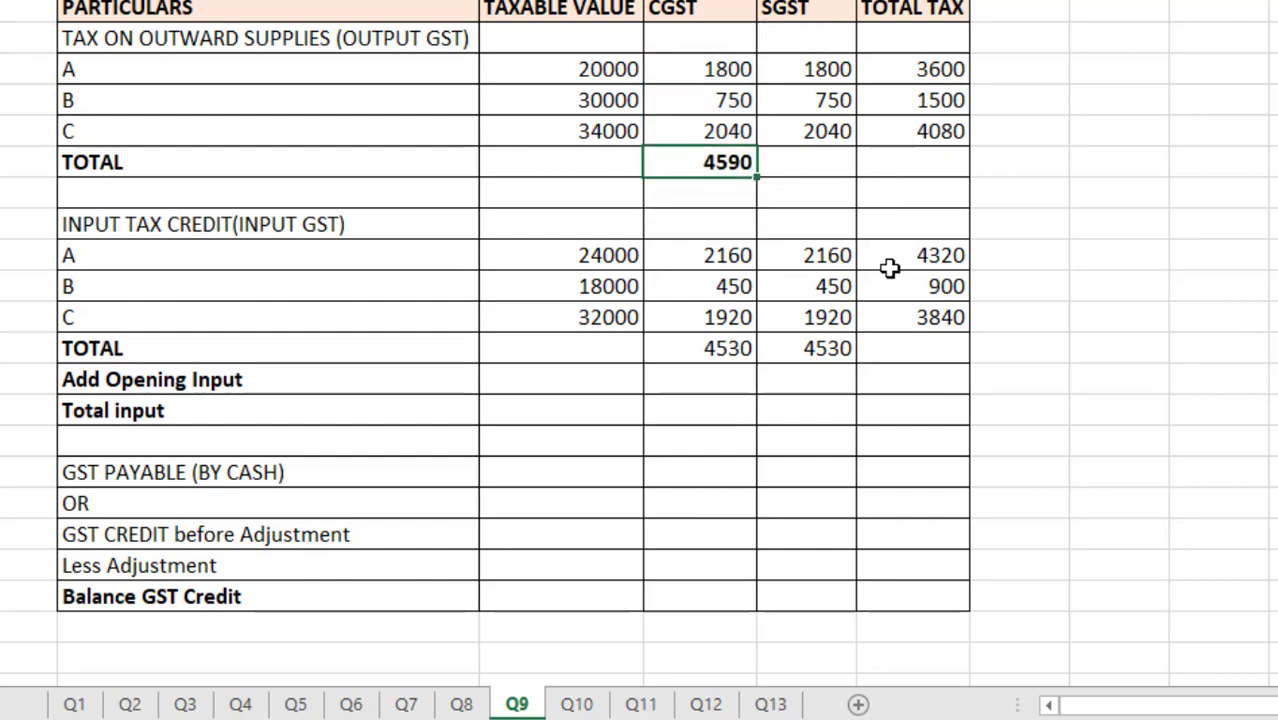
{"action": "key", "text": "shift+Right"}
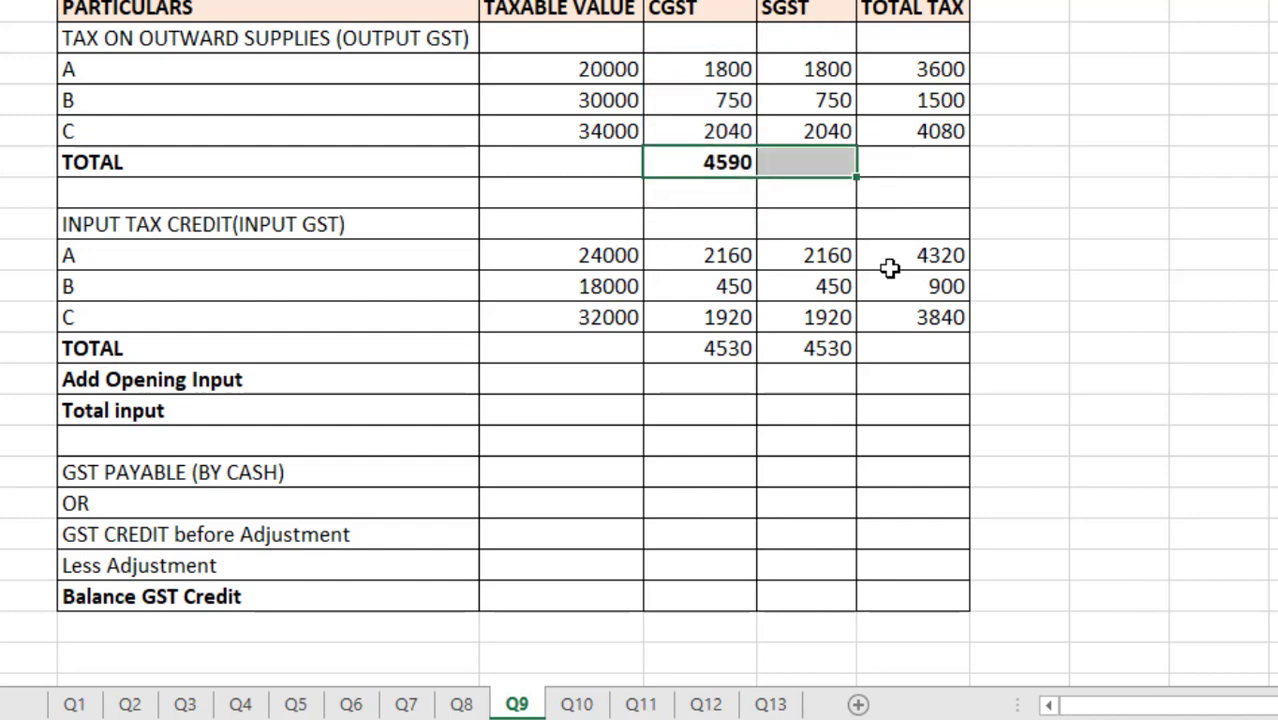
{"action": "key", "text": "ctrl+r"}
{"action": "key", "text": "Right"}
{"action": "key", "text": "Left"}
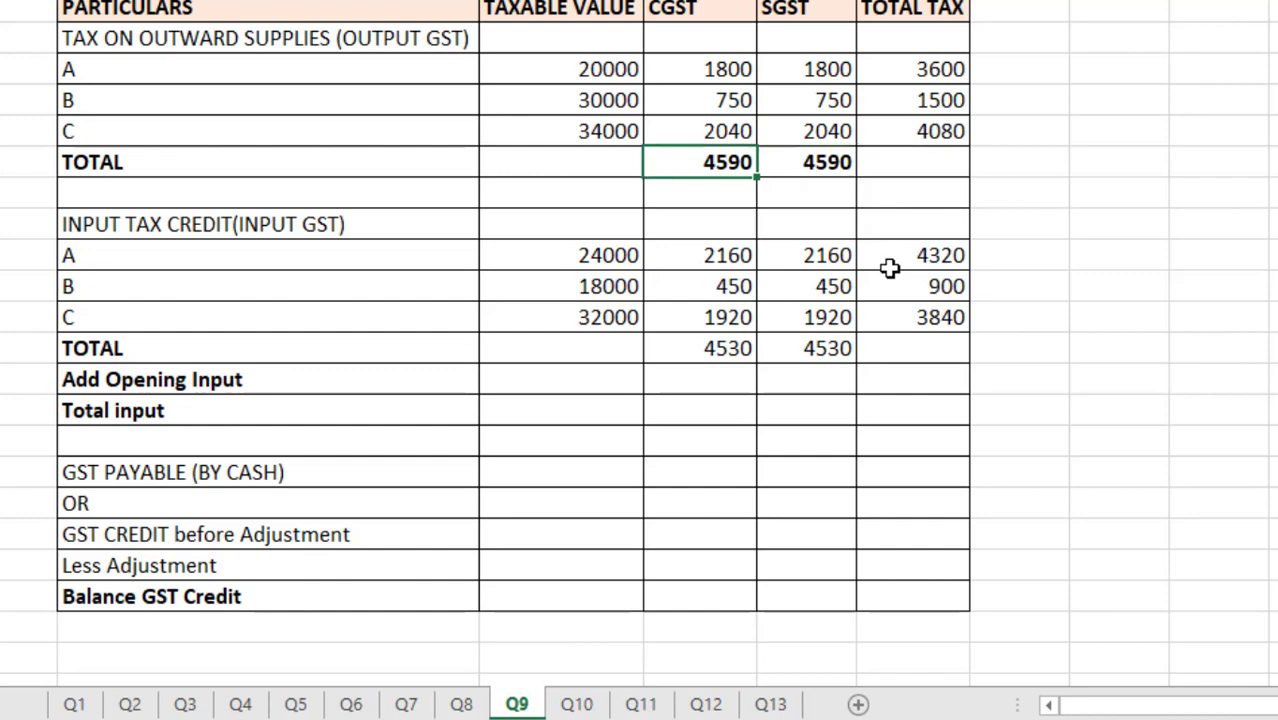
{"action": "key", "text": "Down"}
{"action": "key", "text": "Down"}
{"action": "key", "text": "Down"}
{"action": "key", "text": "Down"}
{"action": "key", "text": "Down"}
{"action": "key", "text": "Down"}
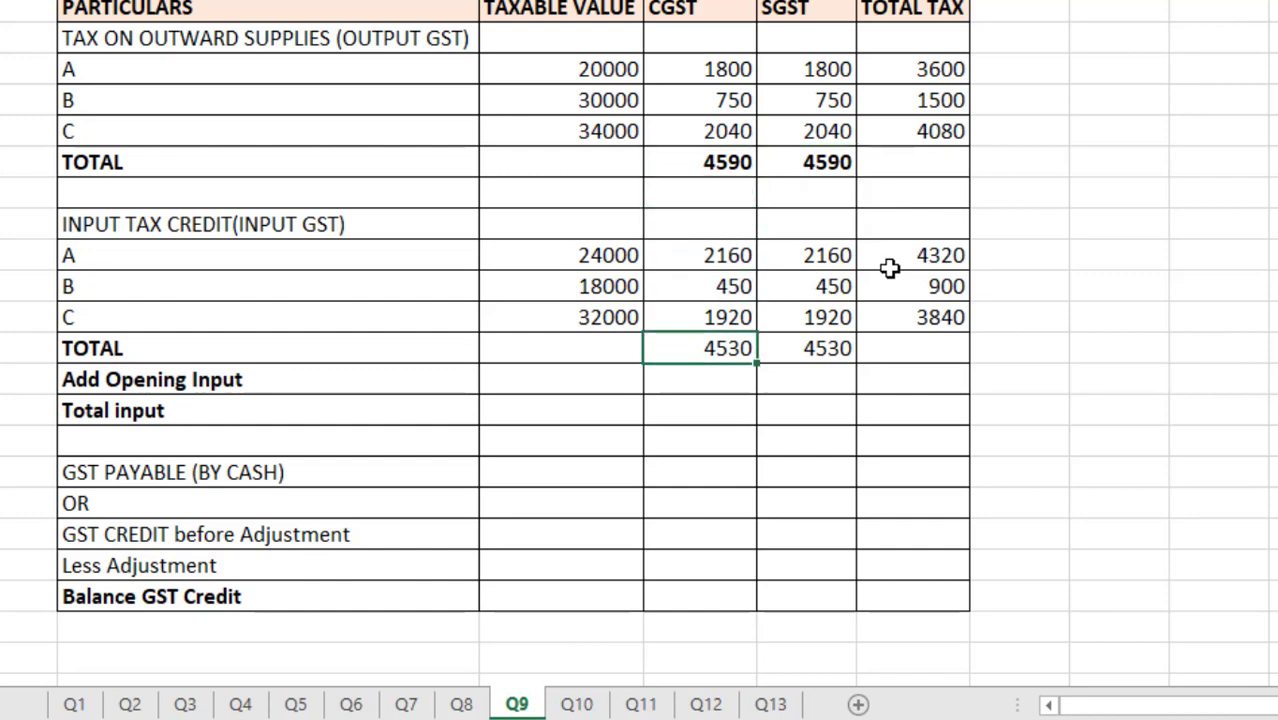
{"action": "key", "text": "Down"}
{"action": "key", "text": "Down"}
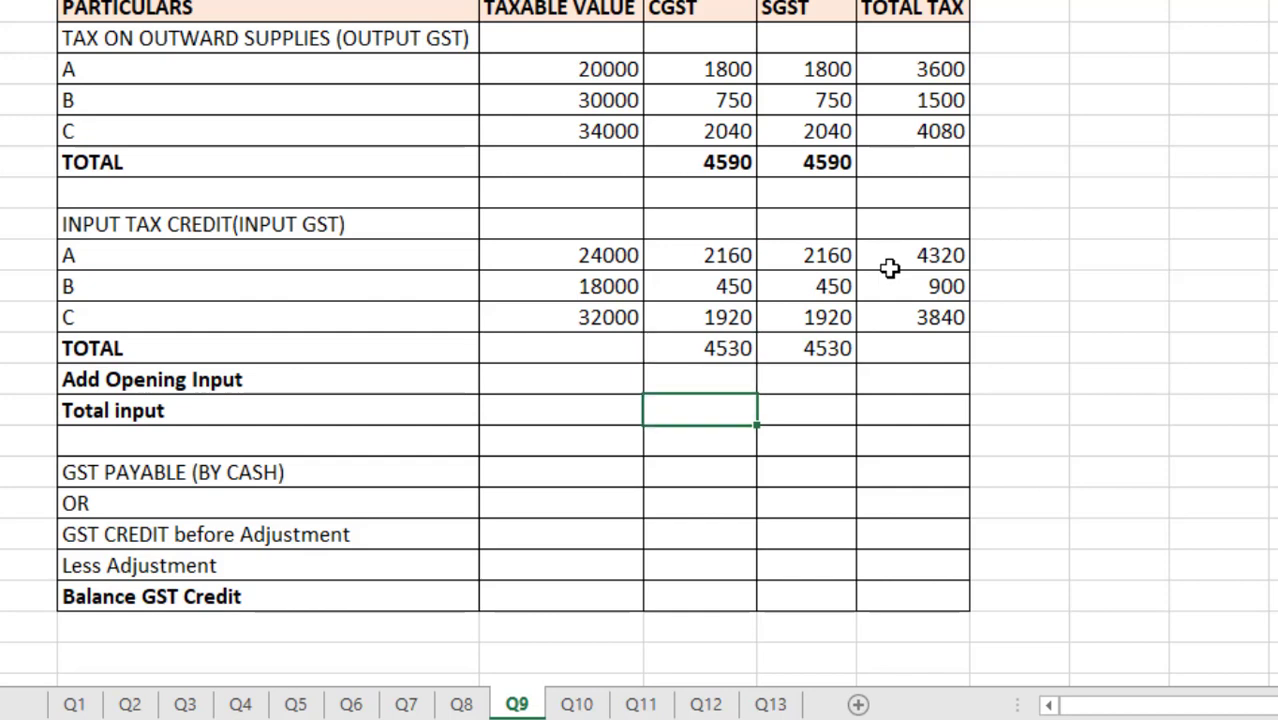
- Enter opening input of 20 for CGST and 110 for SGST
{"action": "key", "text": "Up"}
{"action": "type", "text": "20"}
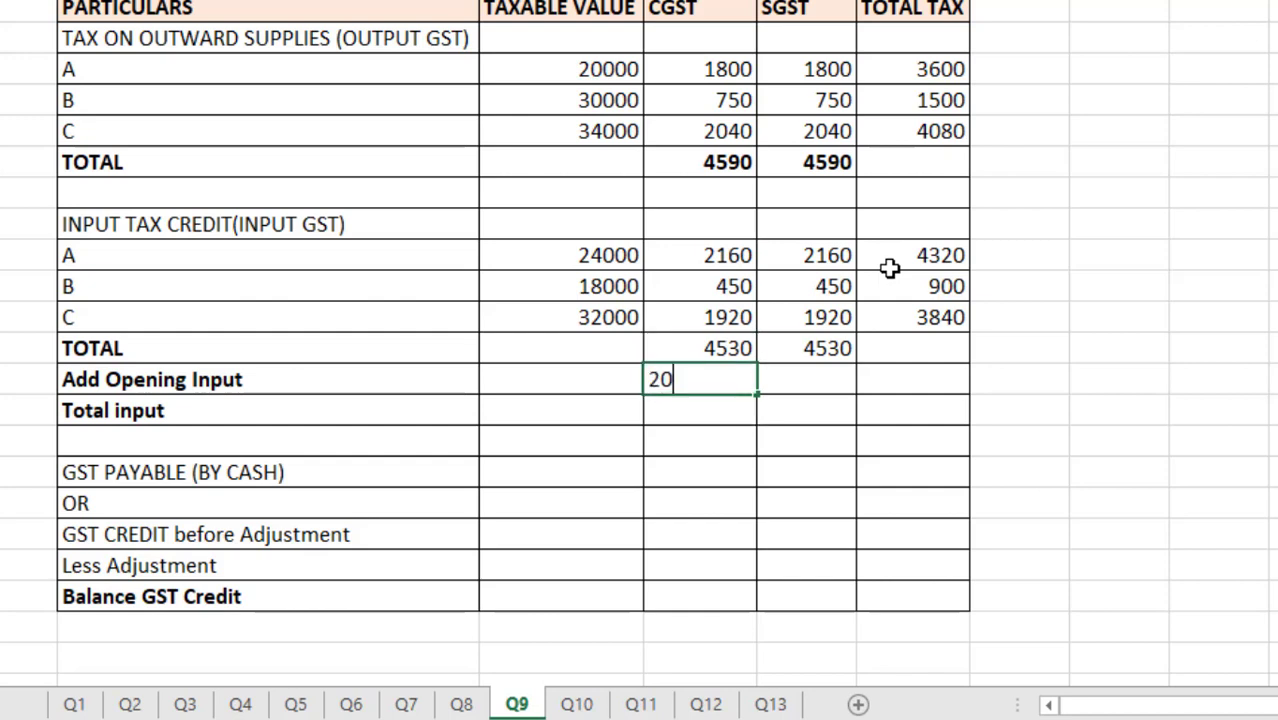
{"action": "key", "text": "Tab"}
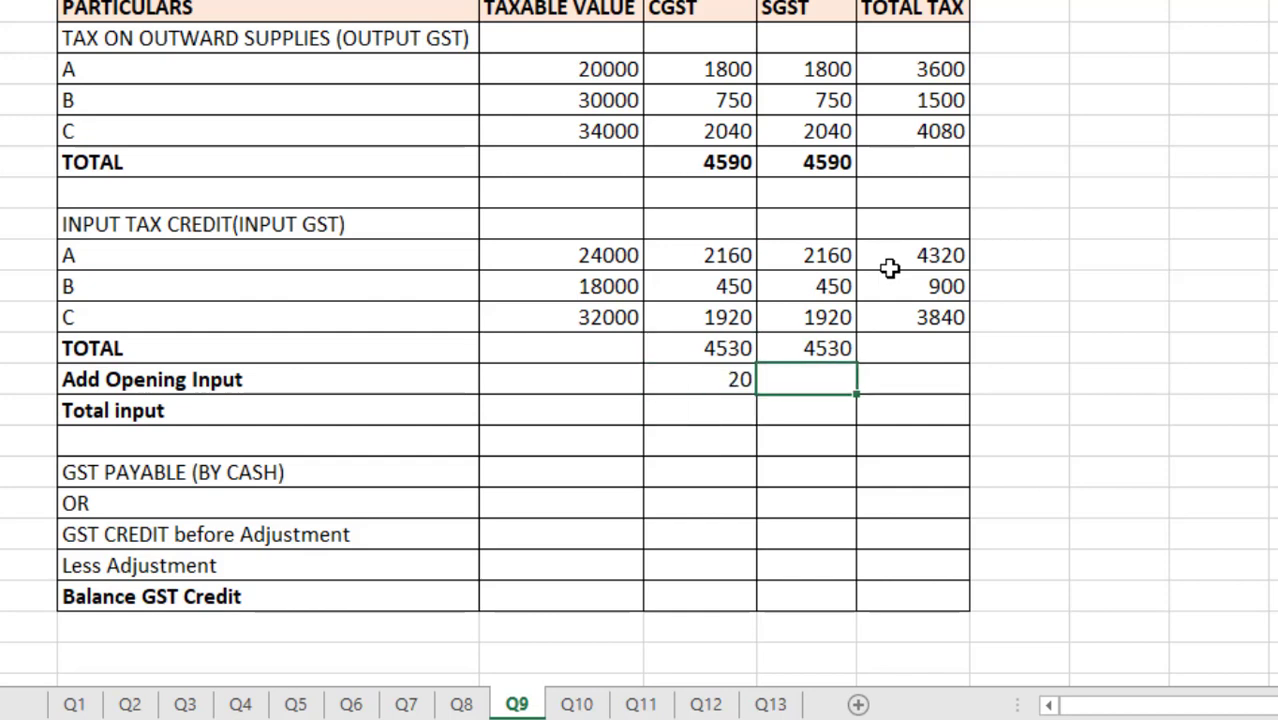
{"action": "type", "text": "110"}
{"action": "key", "text": "shift+Tab"}
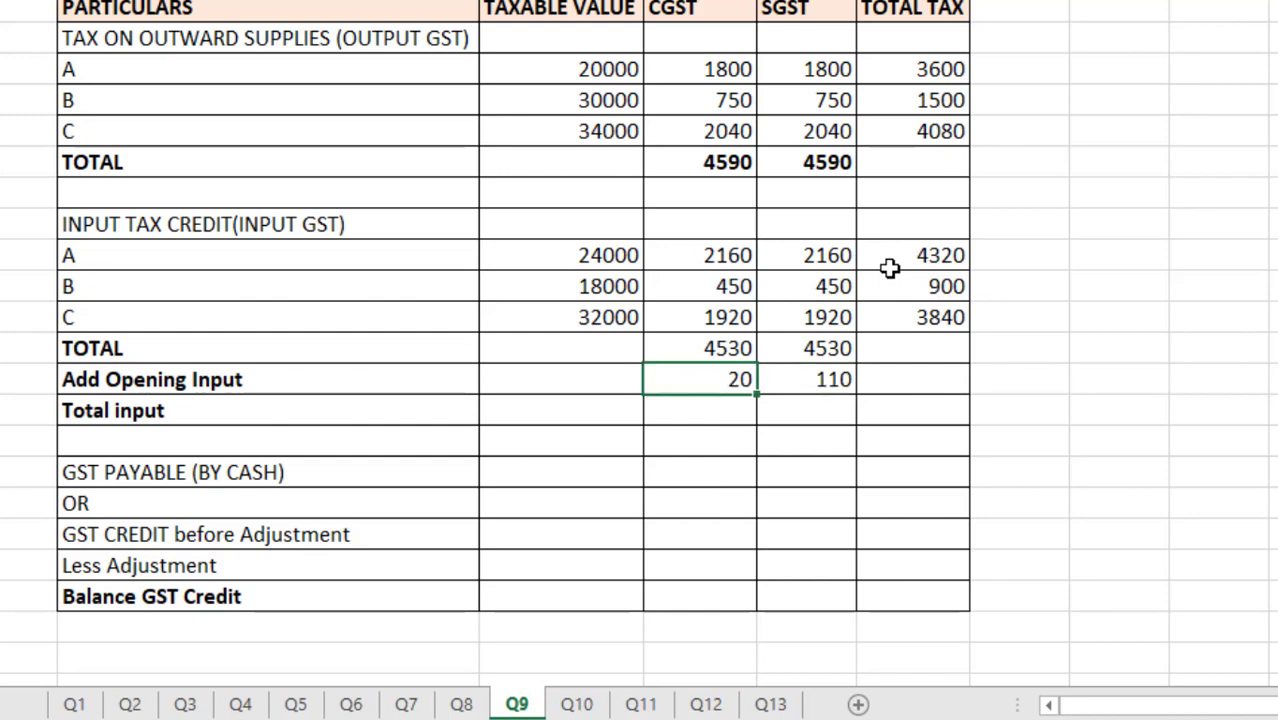
- Enter =SUM(D43:D44) as CGST Total input, giving 4550
{"action": "key", "text": "Return"}
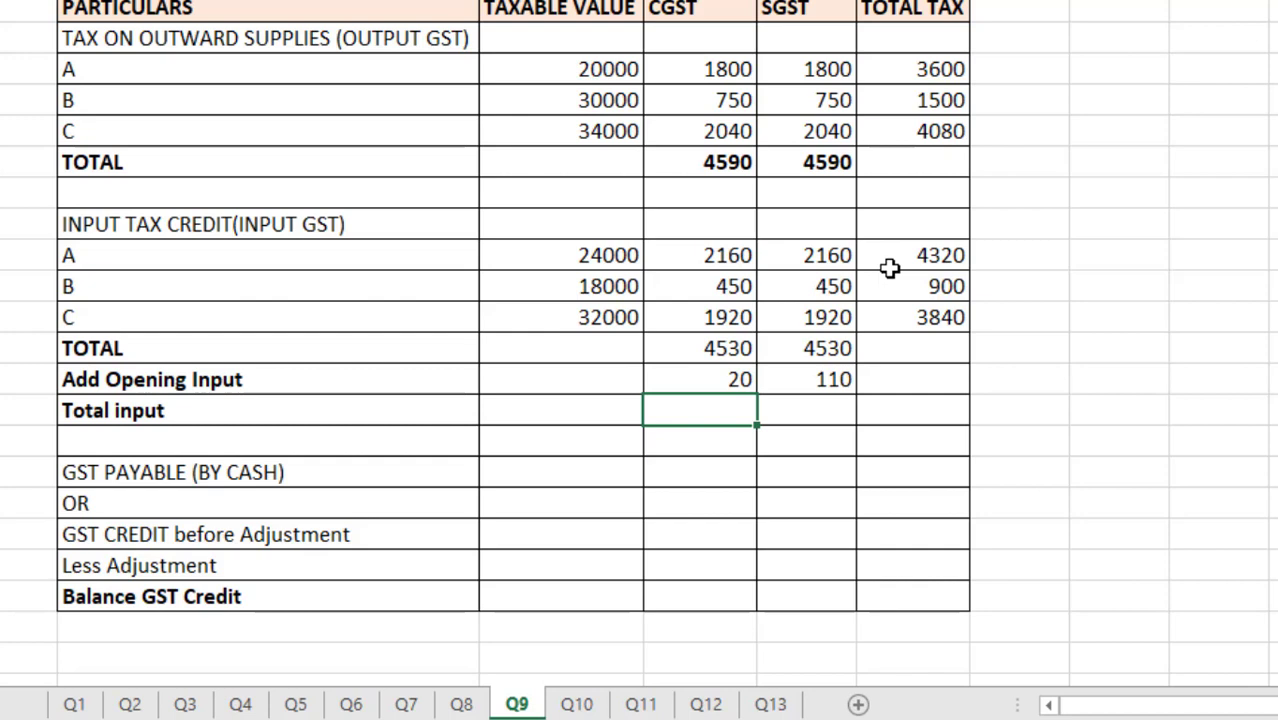
{"action": "type", "text": "=sum"}
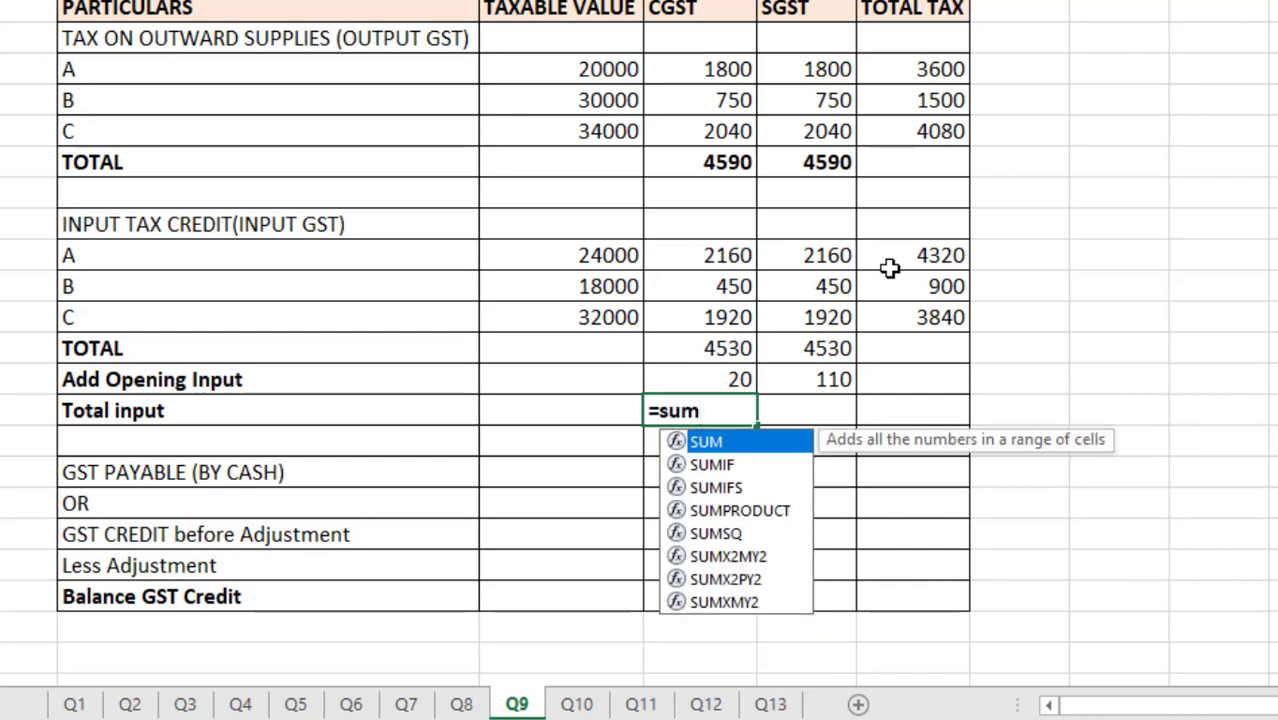
{"action": "type", "text": "("}
{"action": "key", "text": "Up"}
{"action": "key", "text": "Up"}
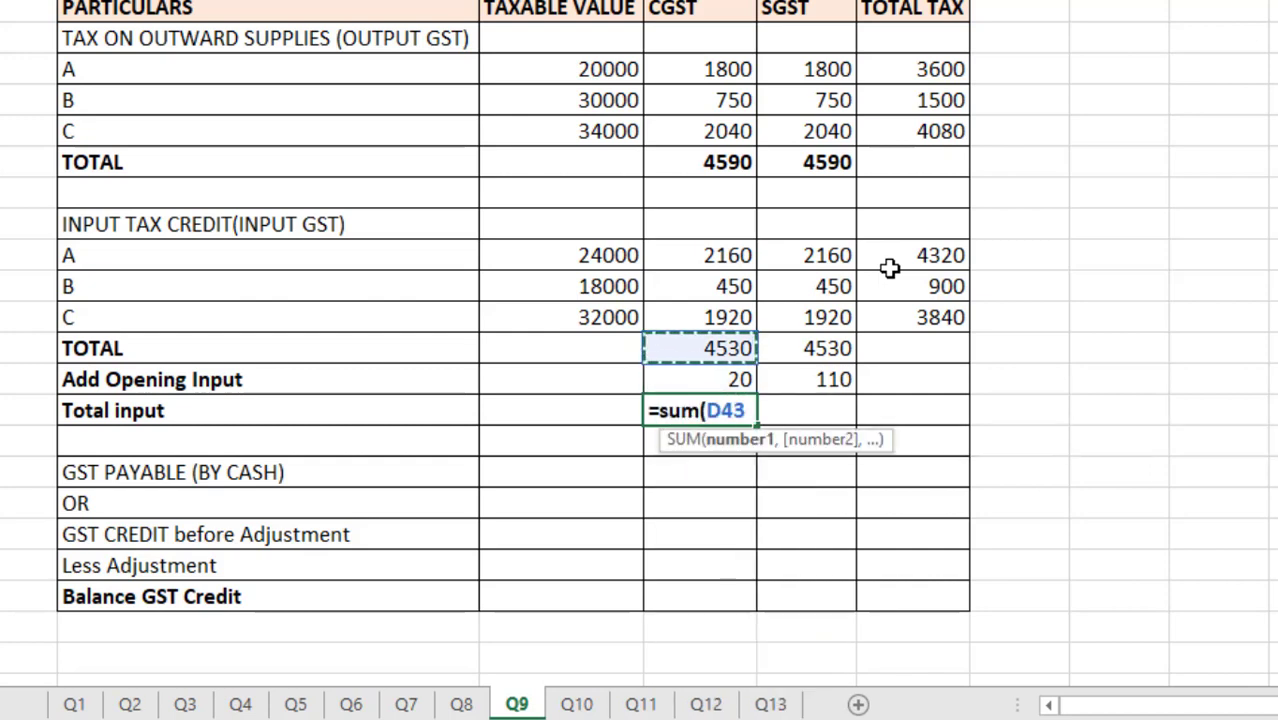
{"action": "key", "text": "shift+Down"}
{"action": "type", "text": ")"}
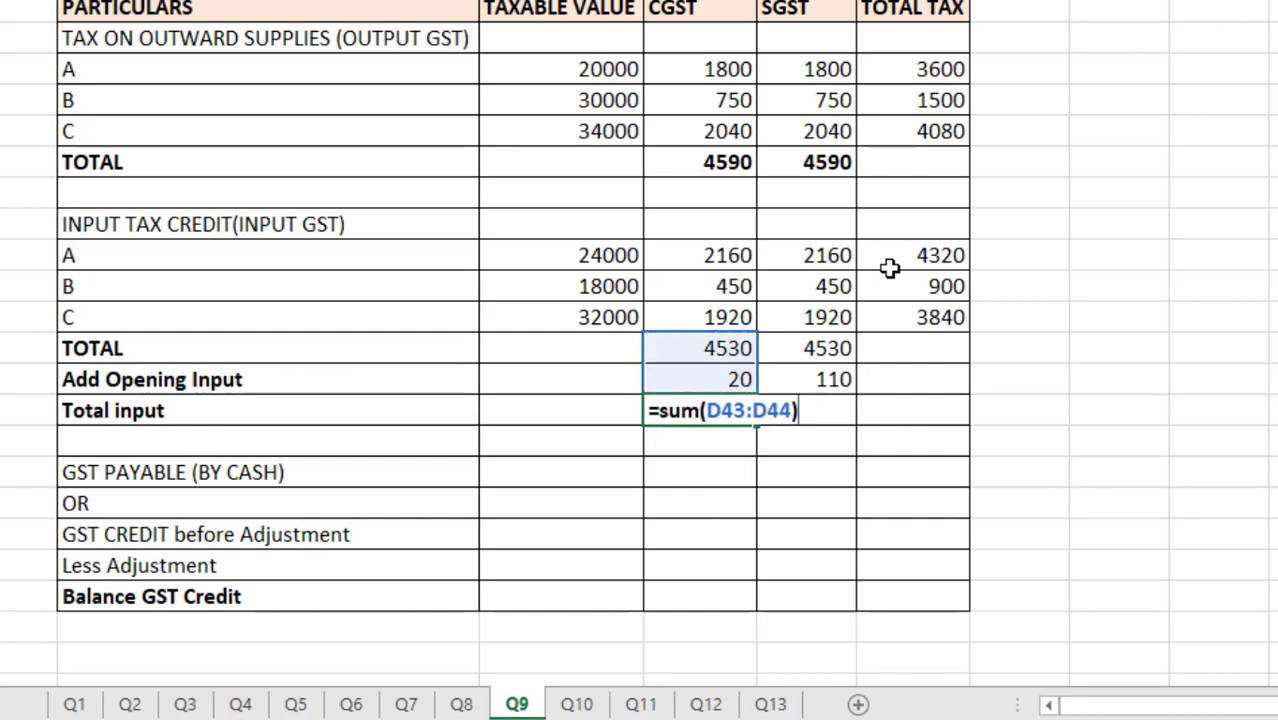
{"action": "key", "text": "Return"}
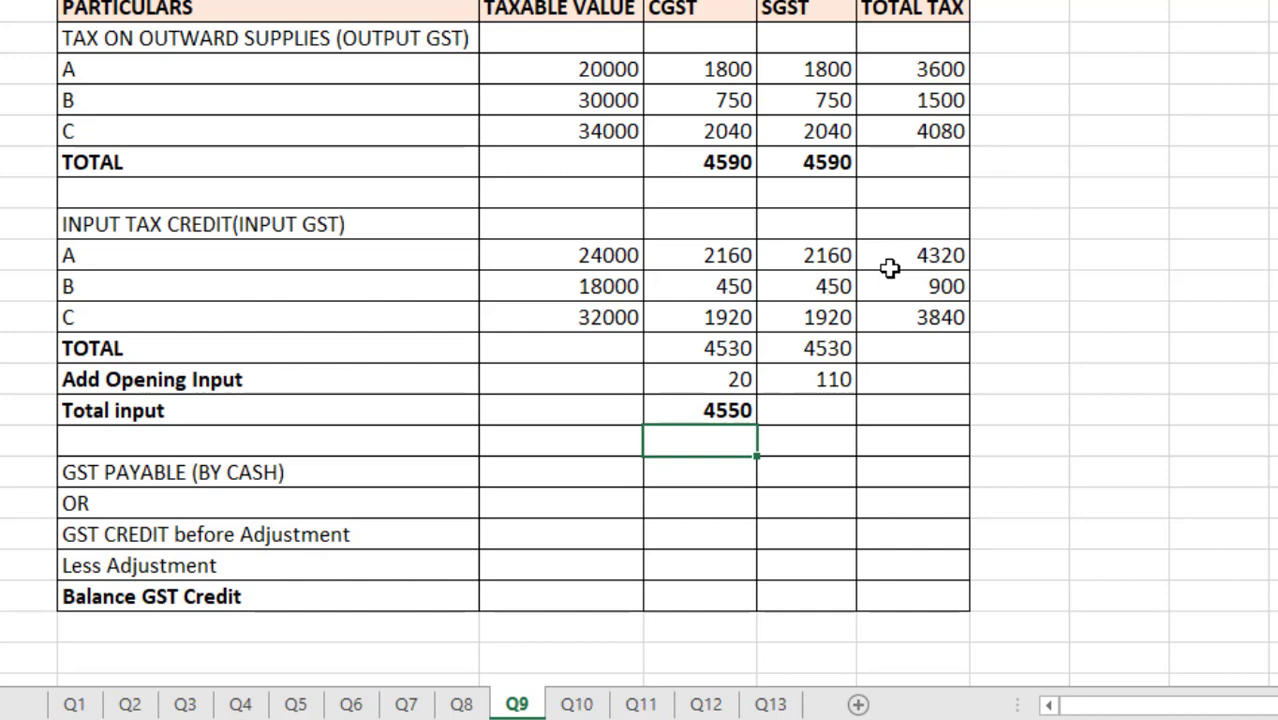
- Compute CGST payable by cash as =D37-D45, giving 40
{"action": "key", "text": "Down"}
{"action": "key", "text": "Down"}
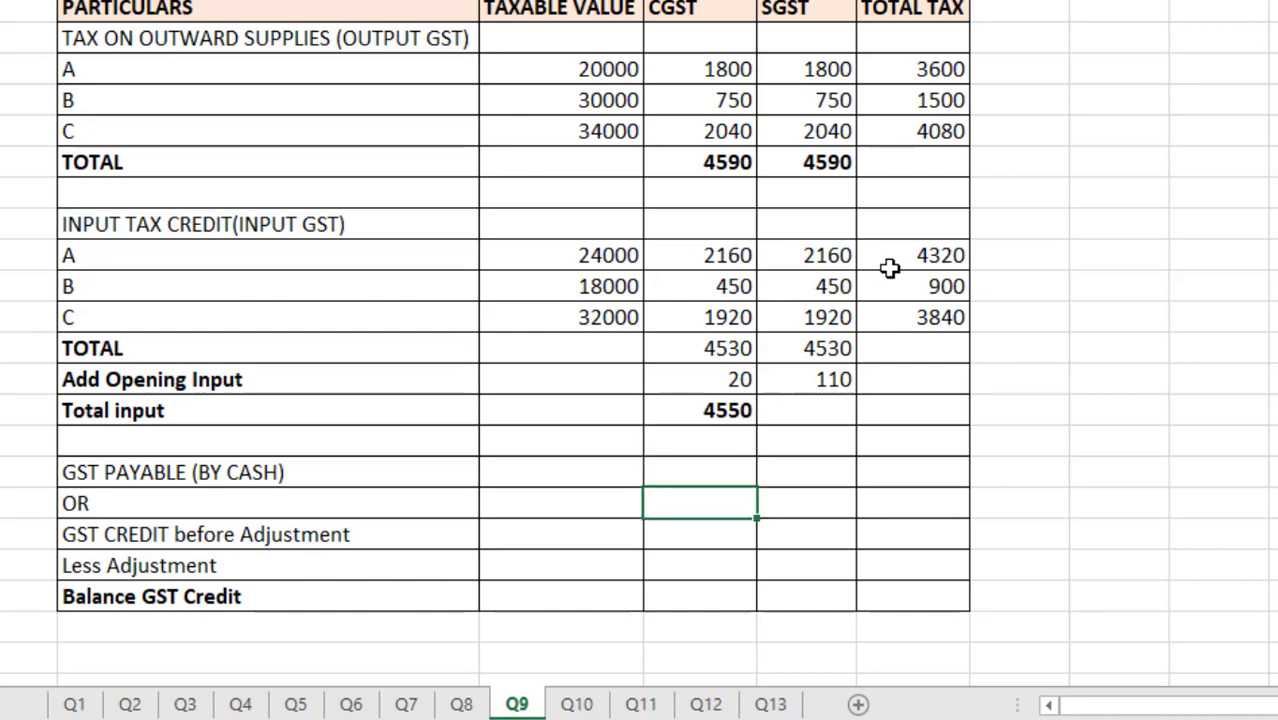
{"action": "key", "text": "Up"}
{"action": "type", "text": "="}
{"action": "key", "text": "Up"}
{"action": "key", "text": "Up"}
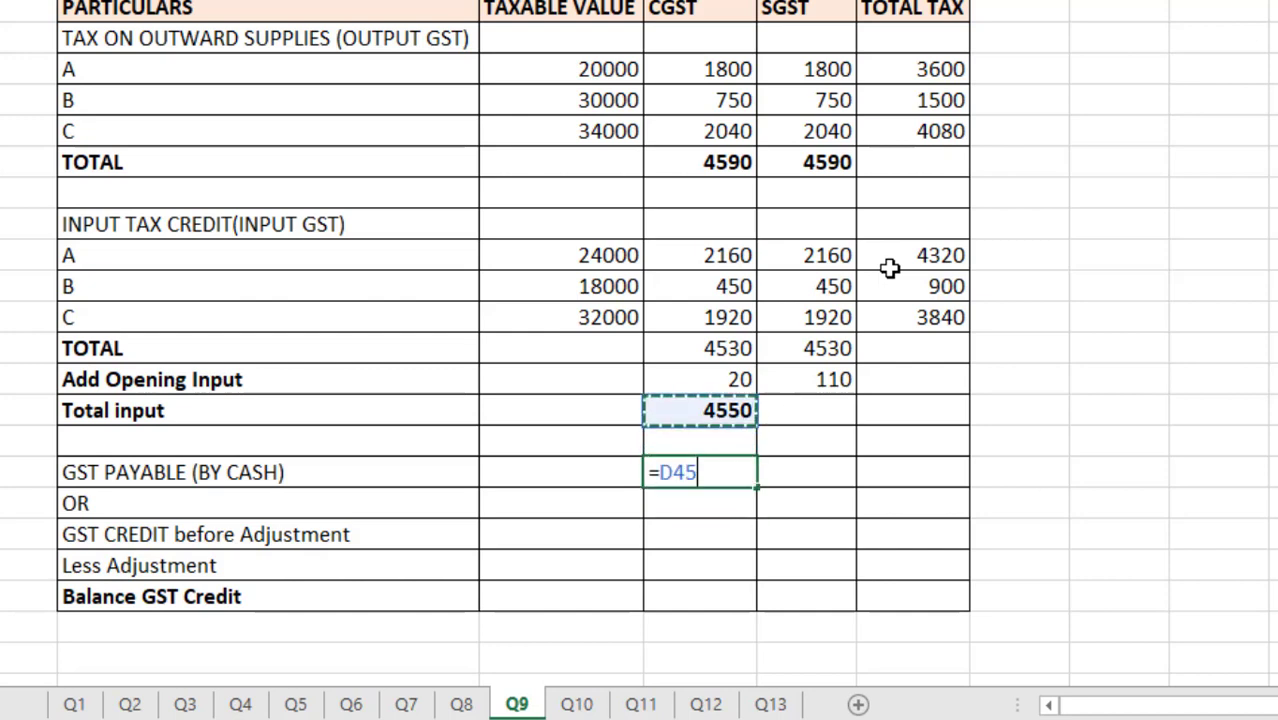
{"action": "key", "text": "Up"}
{"action": "key", "text": "Up"}
{"action": "key", "text": "Up"}
{"action": "key", "text": "Up"}
{"action": "key", "text": "Up"}
{"action": "key", "text": "Up"}
{"action": "key", "text": "Up"}
{"action": "key", "text": "Up"}
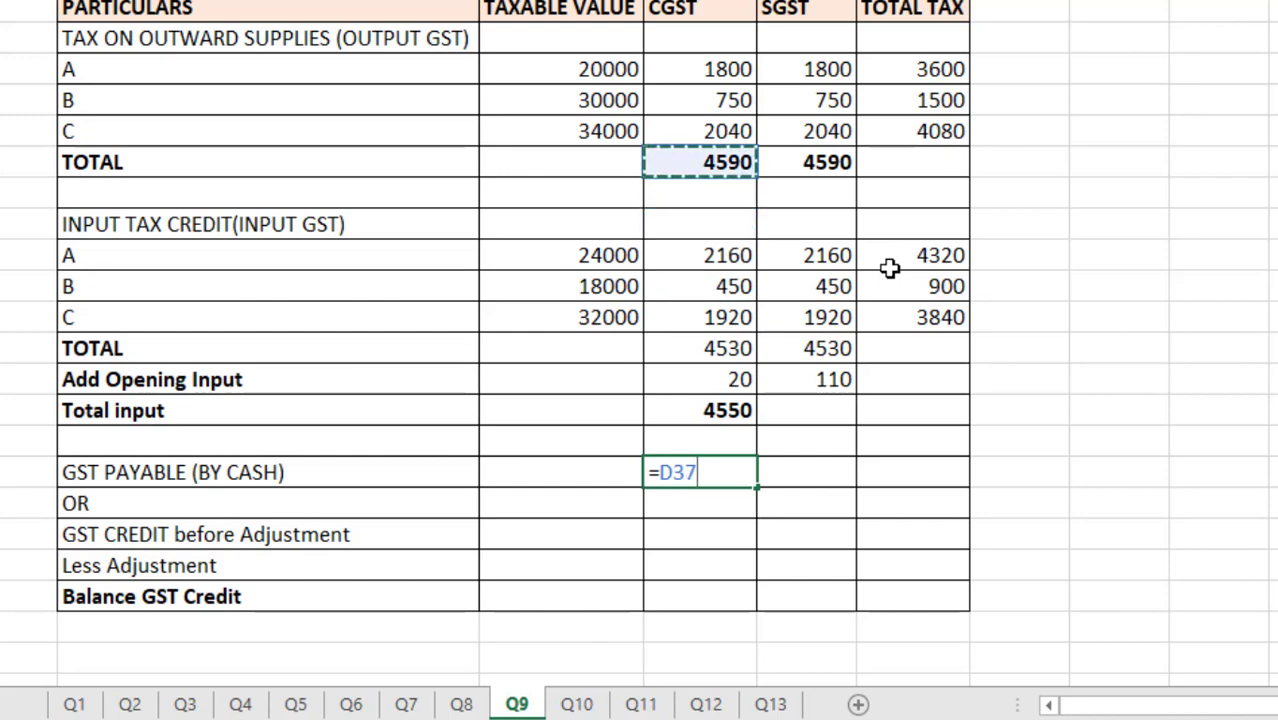
{"action": "type", "text": "-"}
{"action": "key", "text": "Up"}
{"action": "key", "text": "Up"}
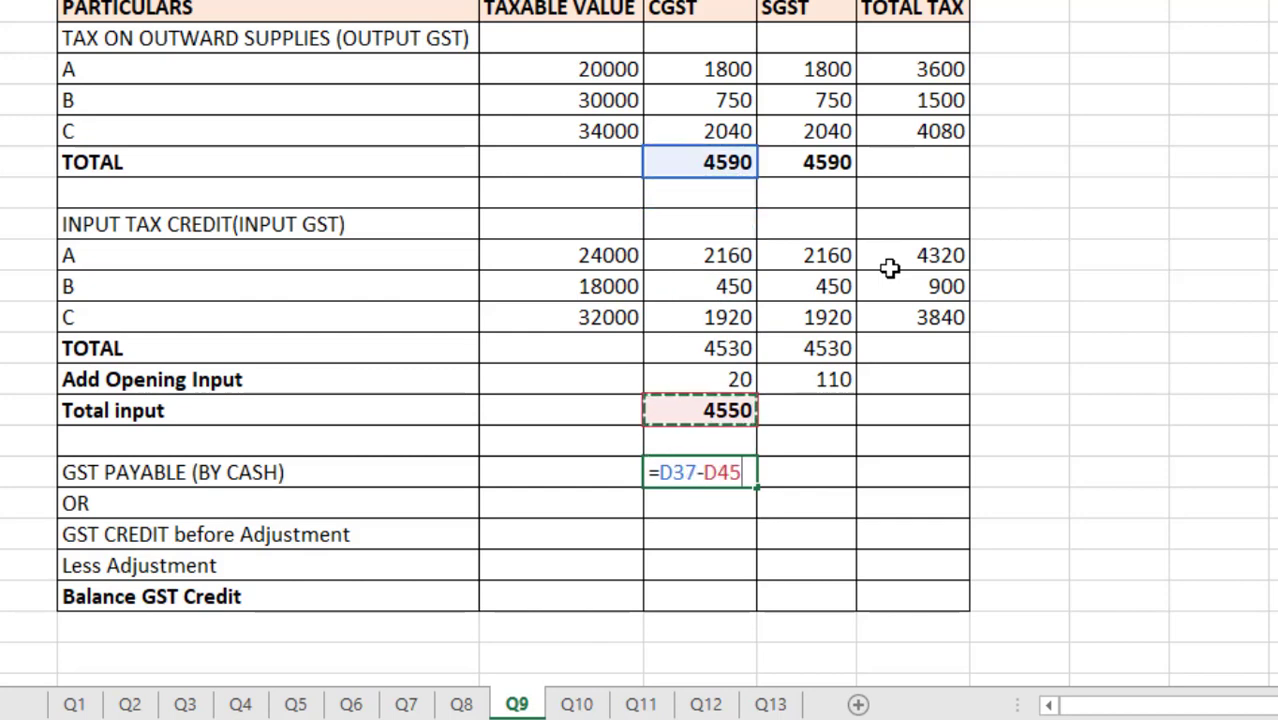
{"action": "type", "text": ")"}
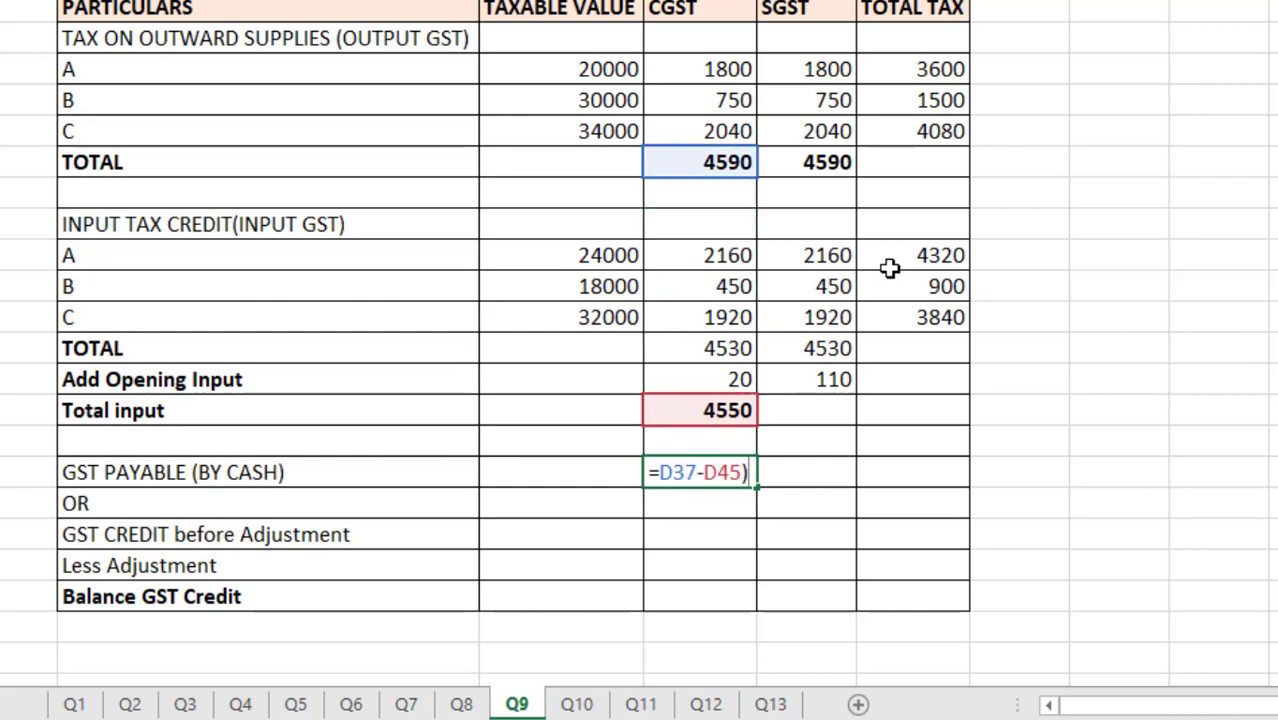
{"action": "key", "text": "BackSpace"}
{"action": "key", "text": "Return"}
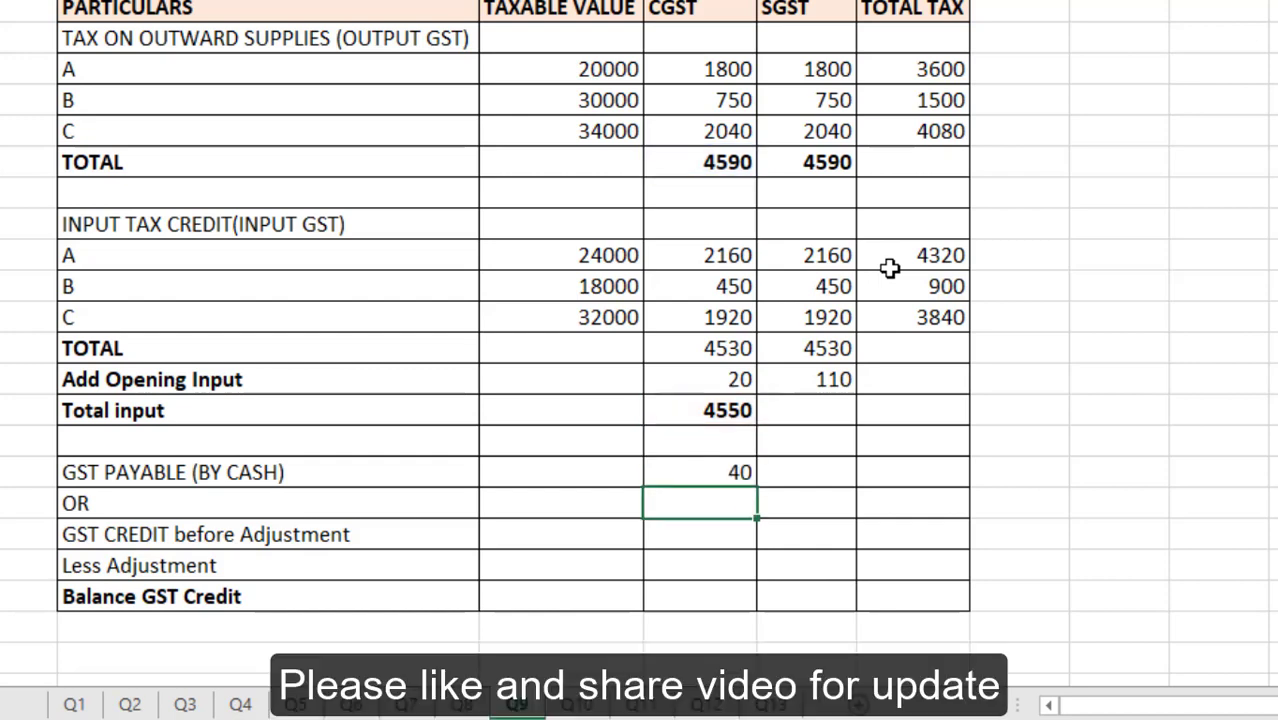
{"action": "key", "text": "Up"}
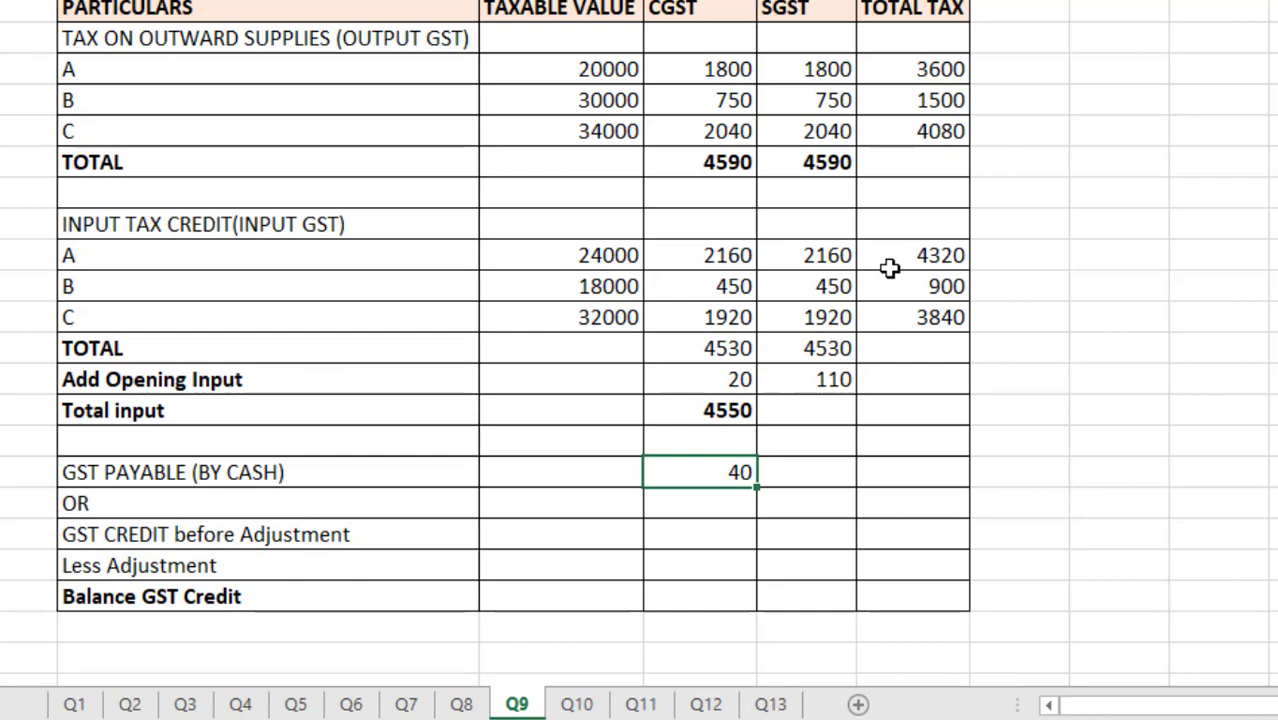
- Enter =SUM(E43:E44) as SGST Total input, giving 4640
{"action": "left_click", "coordinate": [825, 410]}
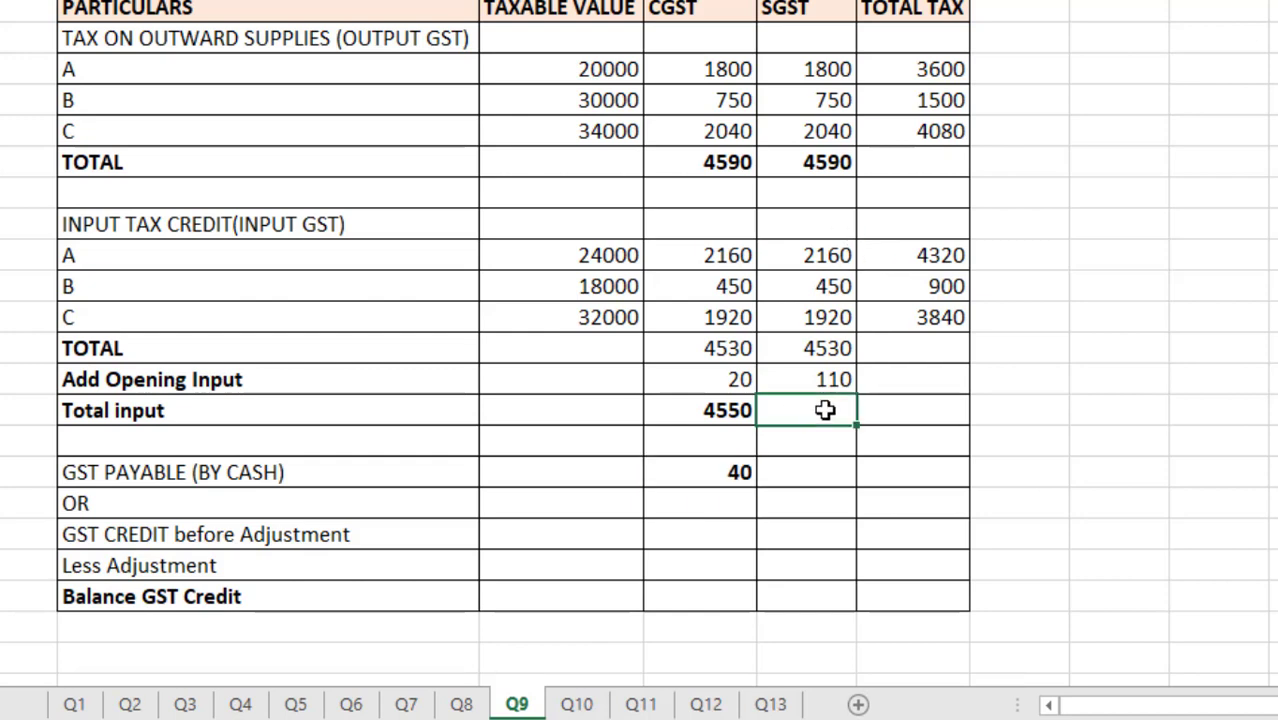
{"action": "type", "text": "="}
{"action": "type", "text": "sum("}
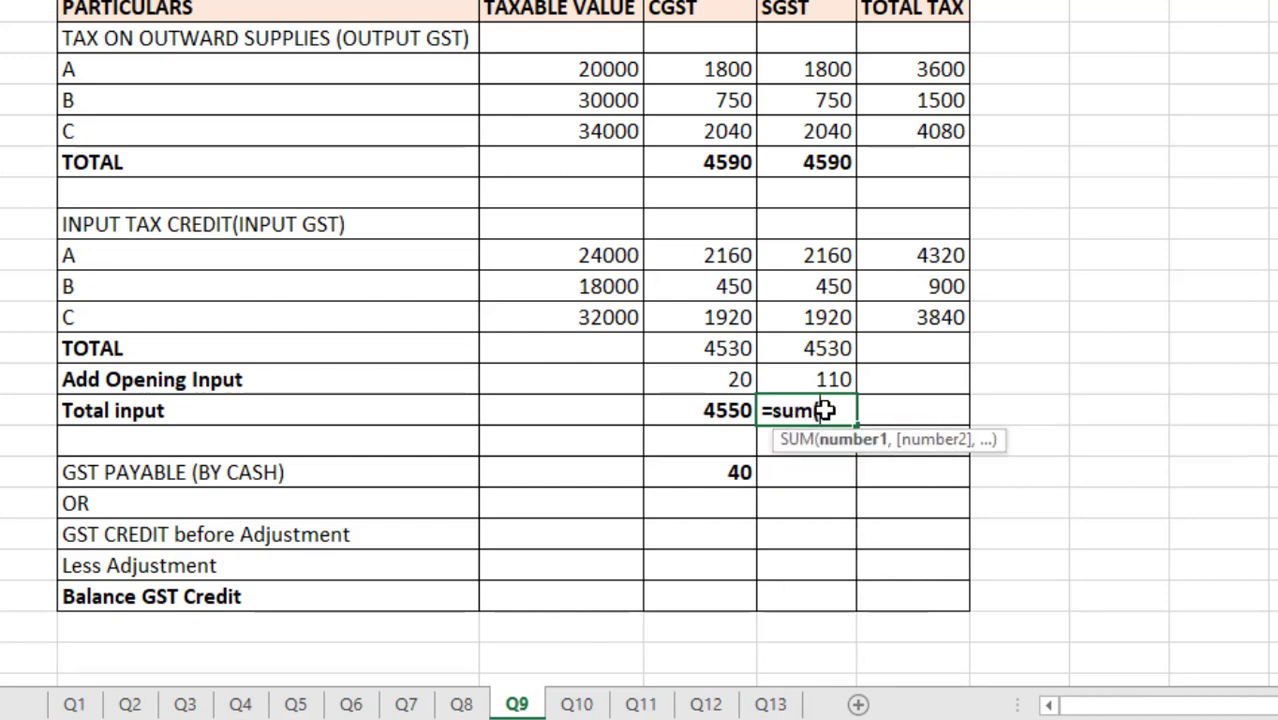
{"action": "key", "text": "Up"}
{"action": "key", "text": "shift+Up"}
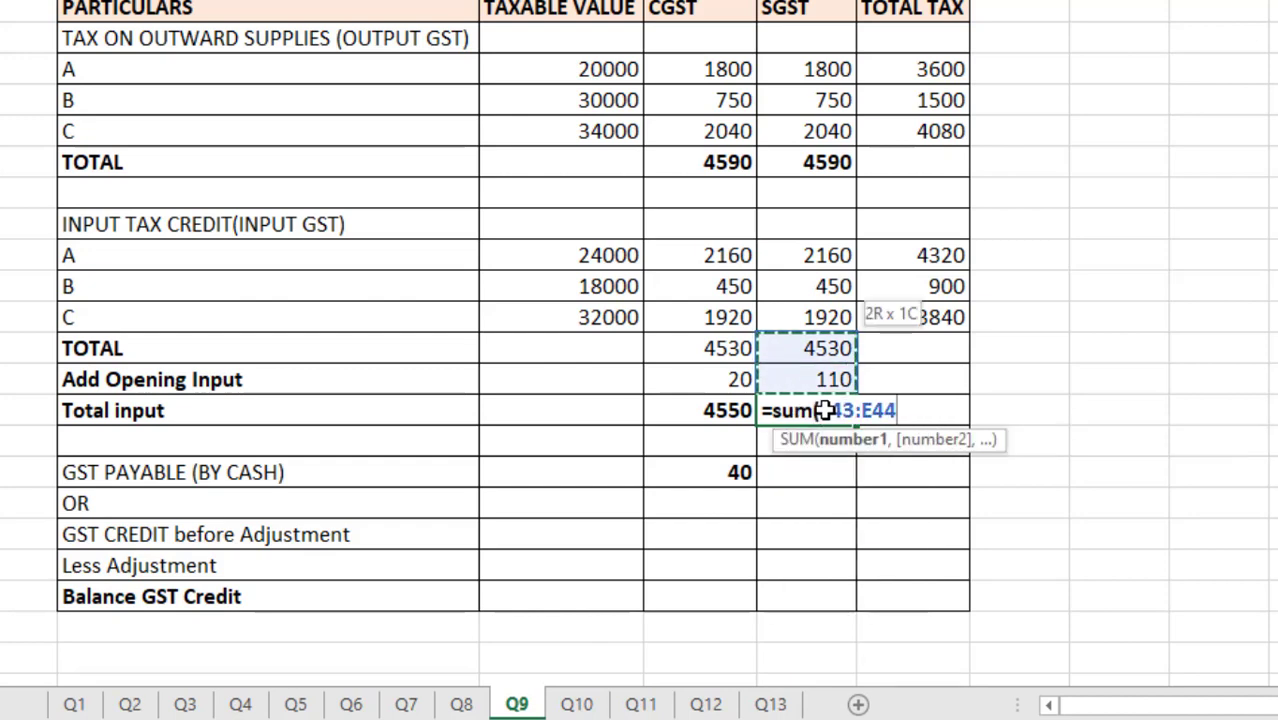
{"action": "type", "text": ")"}
{"action": "key", "text": "Return"}
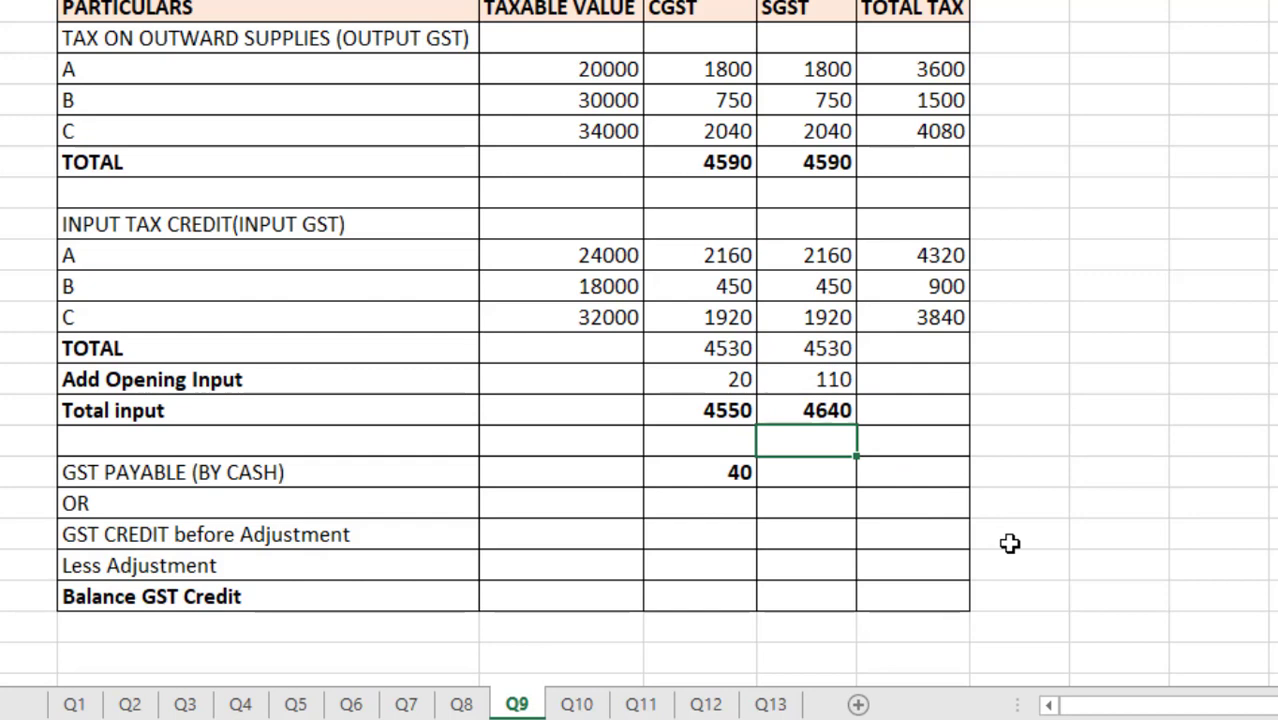
- Compute SGST GST credit as =E45-E37, giving 50
{"action": "key", "text": "Down"}
{"action": "key", "text": "Down"}
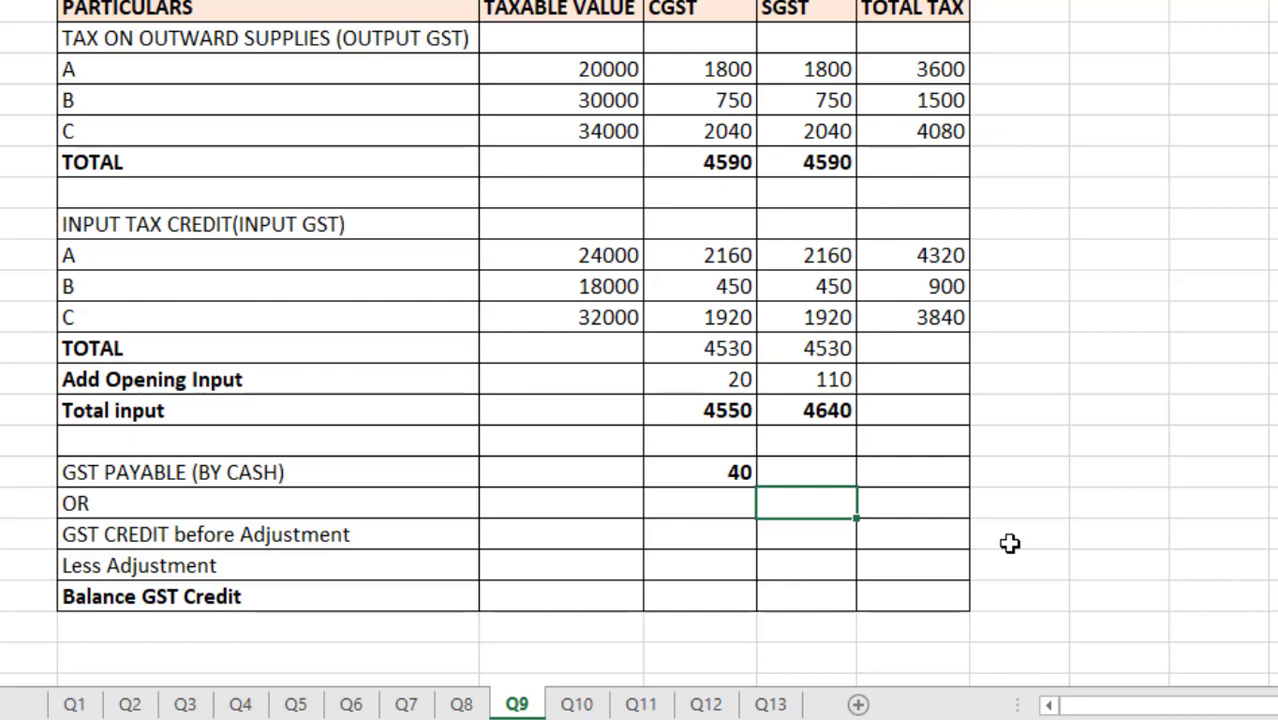
{"action": "key", "text": "Down"}
{"action": "type", "text": "="}
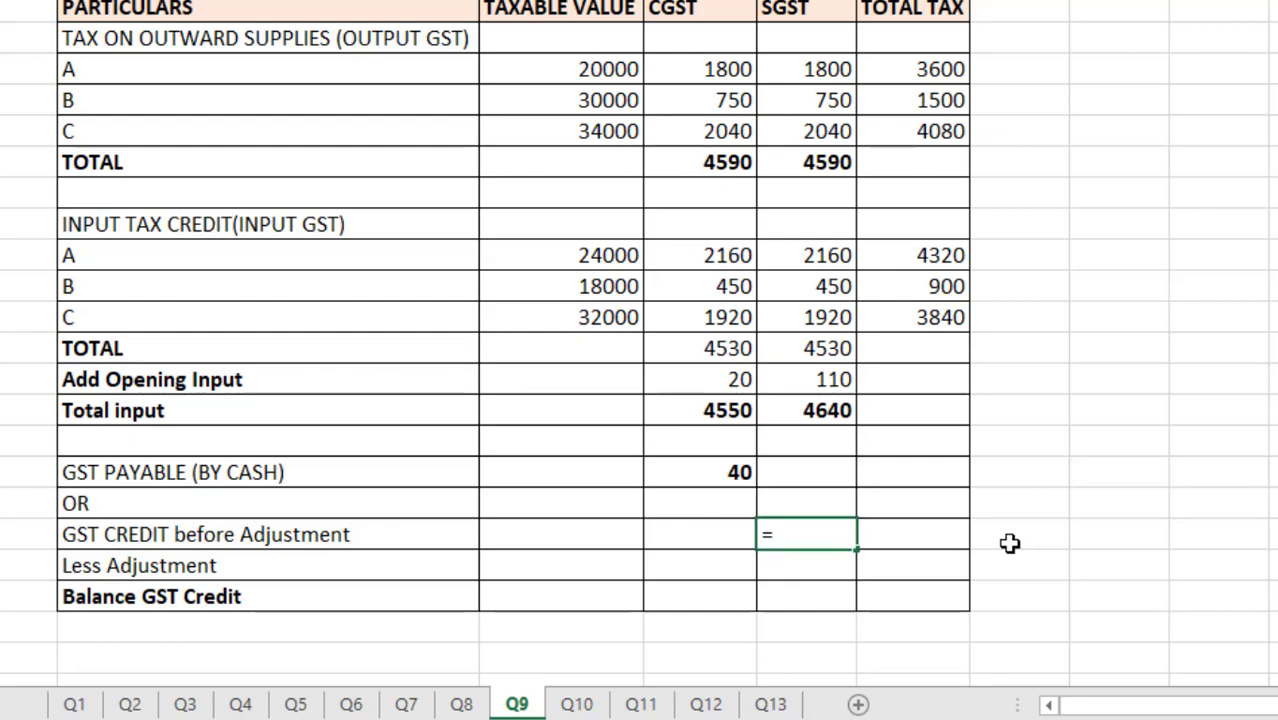
{"action": "key", "text": "Up"}
{"action": "key", "text": "Up"}
{"action": "key", "text": "Up"}
{"action": "key", "text": "Up"}
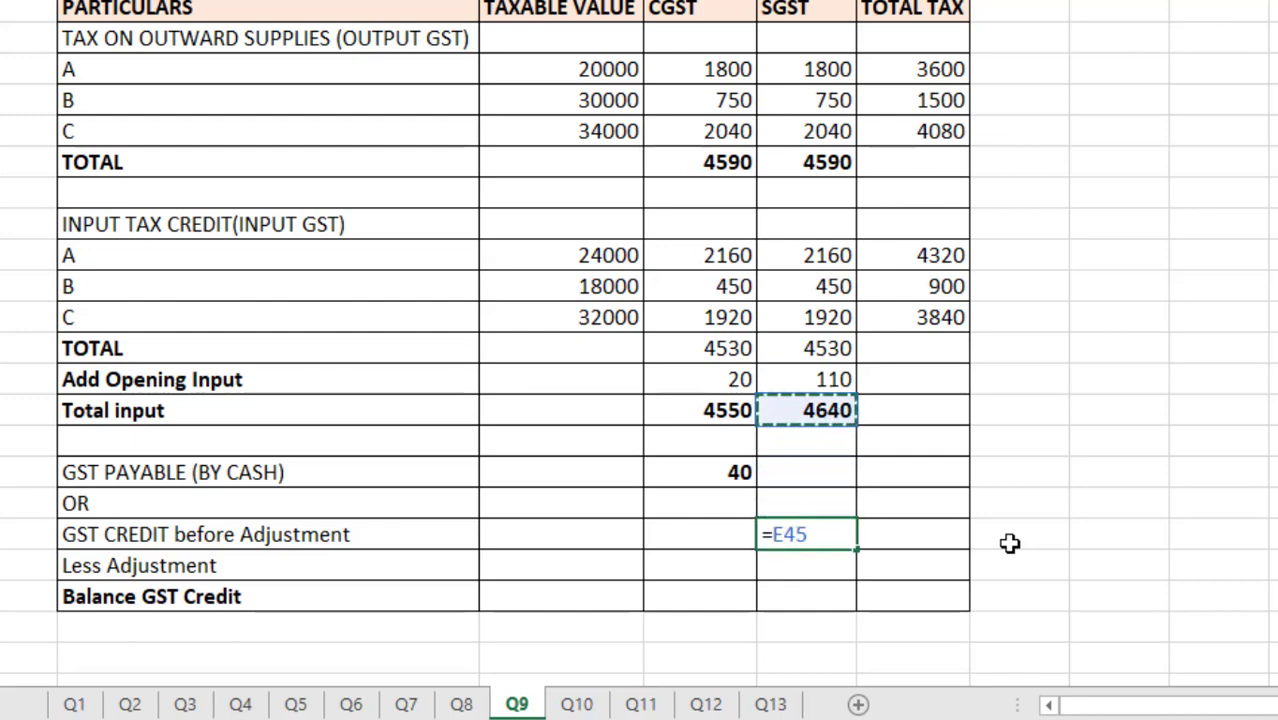
{"action": "type", "text": "-"}
{"action": "key", "text": "Up"}
{"action": "key", "text": "Up"}
{"action": "key", "text": "Up"}
{"action": "key", "text": "Up"}
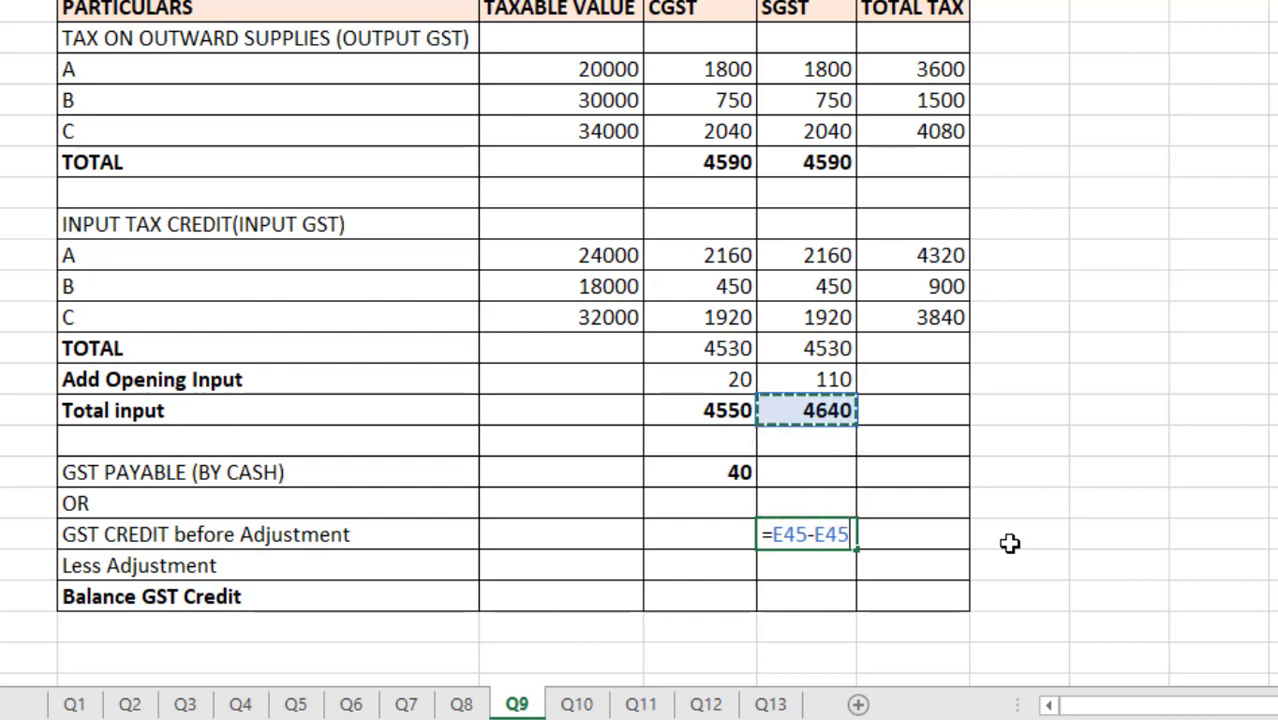
{"action": "key", "text": "Up"}
{"action": "key", "text": "Up"}
{"action": "key", "text": "Up"}
{"action": "key", "text": "Up"}
{"action": "key", "text": "Up"}
{"action": "key", "text": "Up"}
{"action": "key", "text": "Up"}
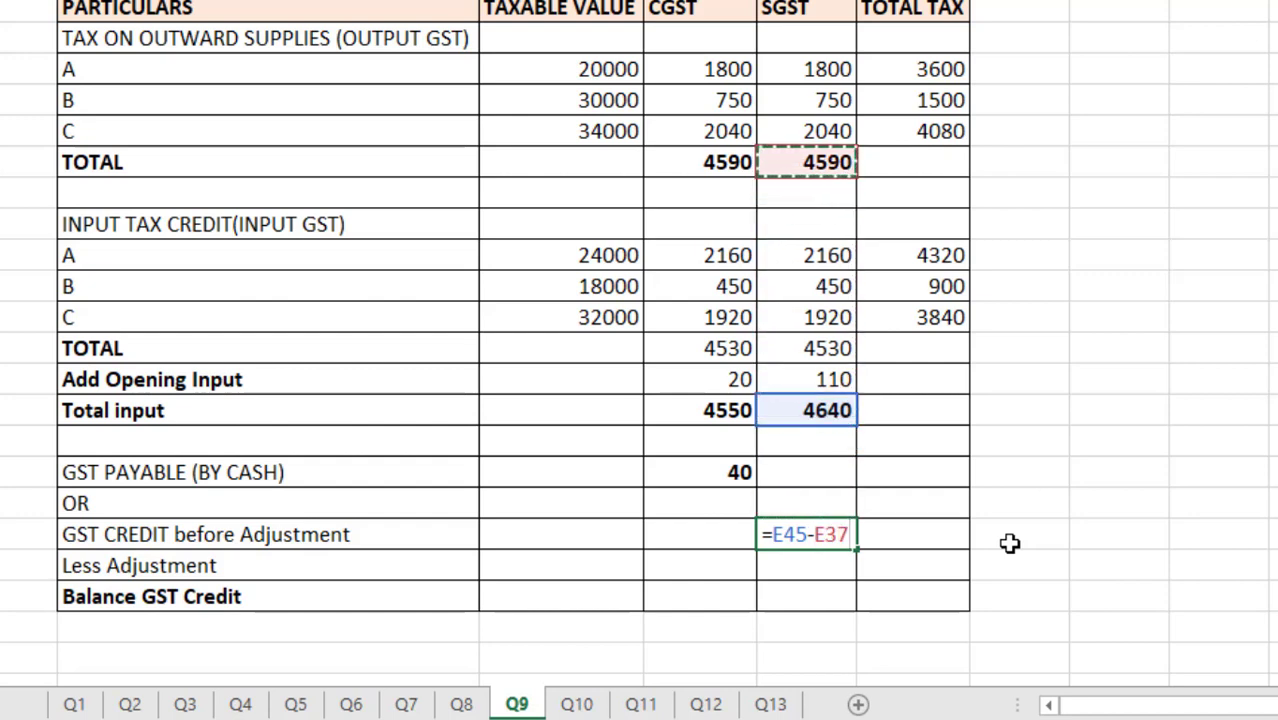
{"action": "key", "text": "Return"}
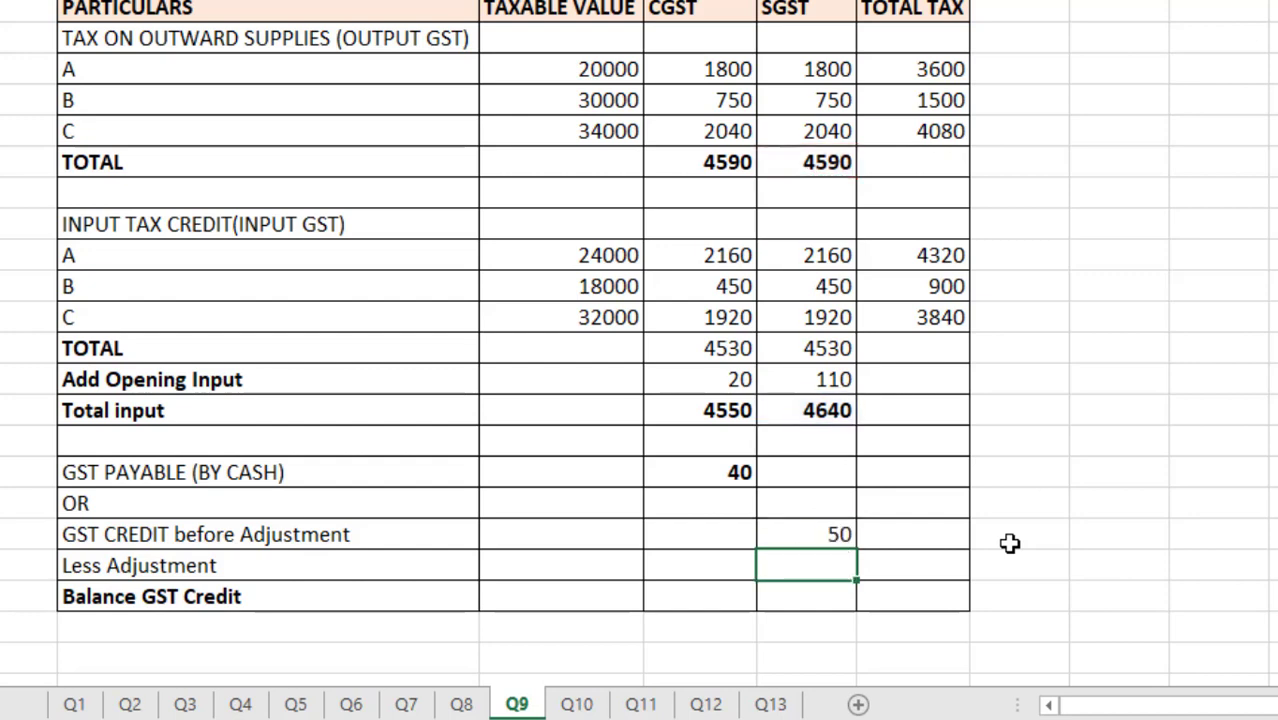
- Enter 0 as SGST adjustment and Balance GST Credit =E49-E50, giving 50
{"action": "type", "text": "0"}
{"action": "key", "text": "Return"}
{"action": "type", "text": "="}
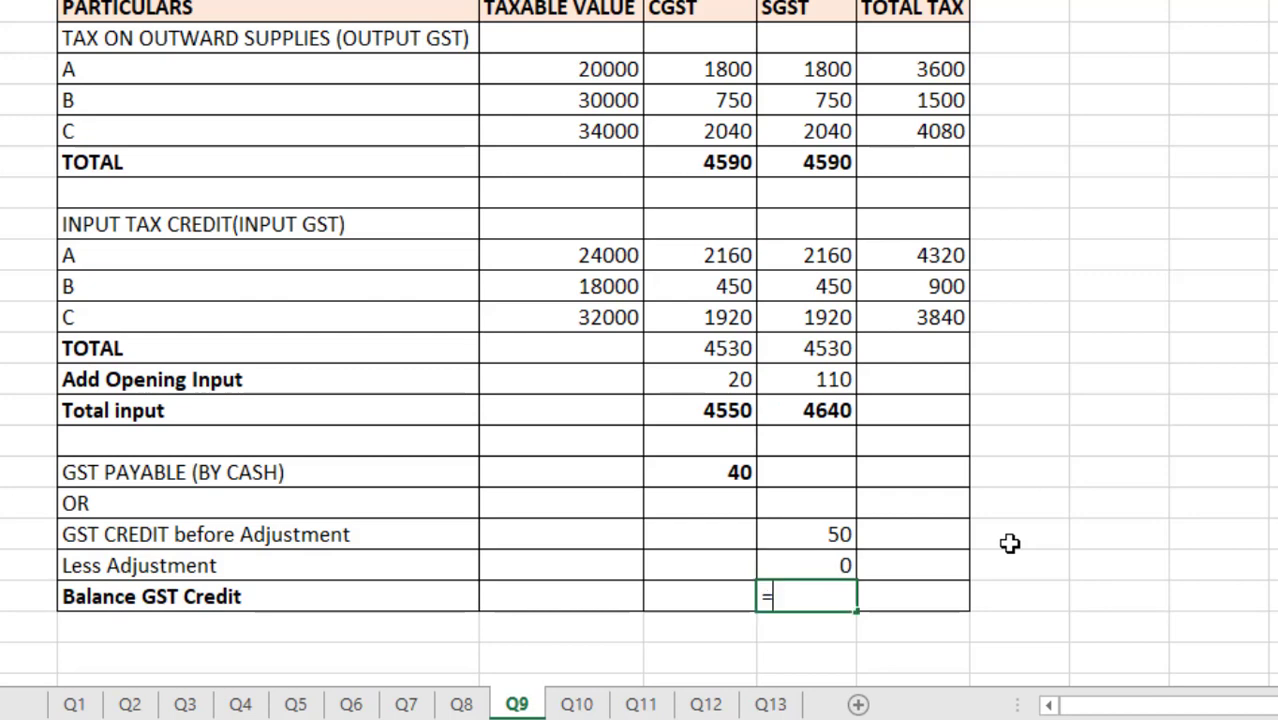
{"action": "key", "text": "Up"}
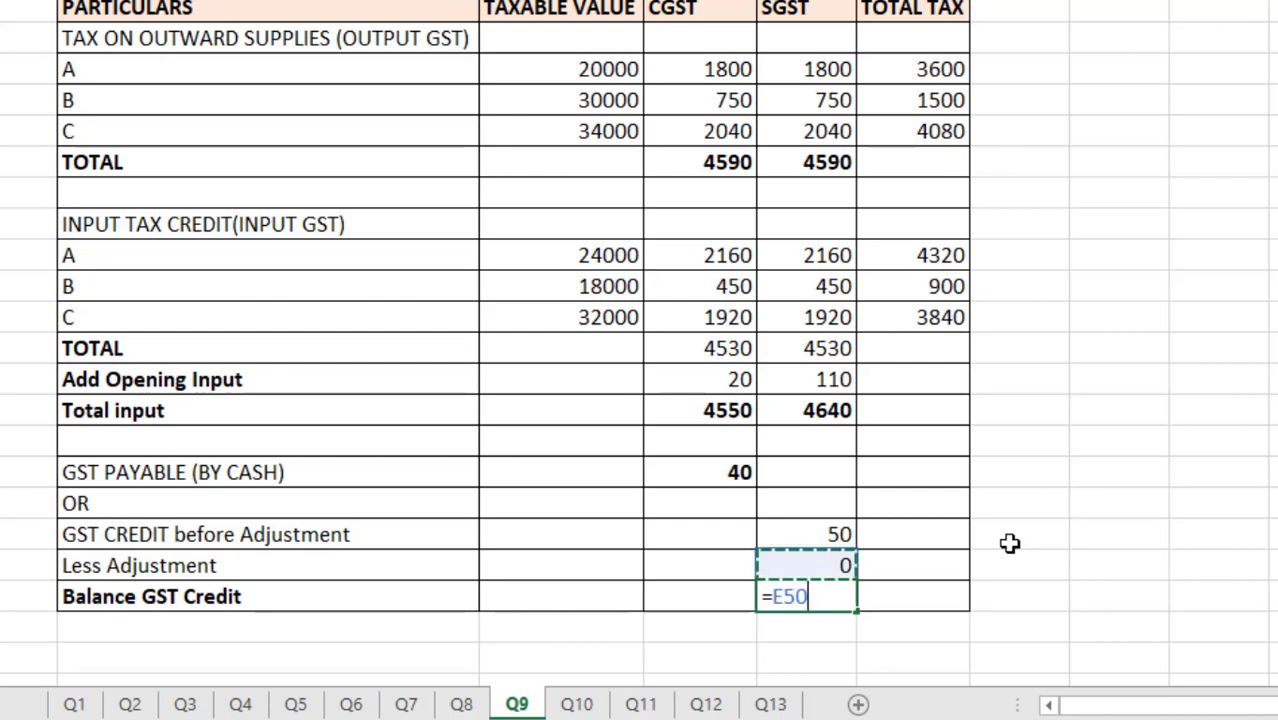
{"action": "key", "text": "Up"}
{"action": "type", "text": "="}
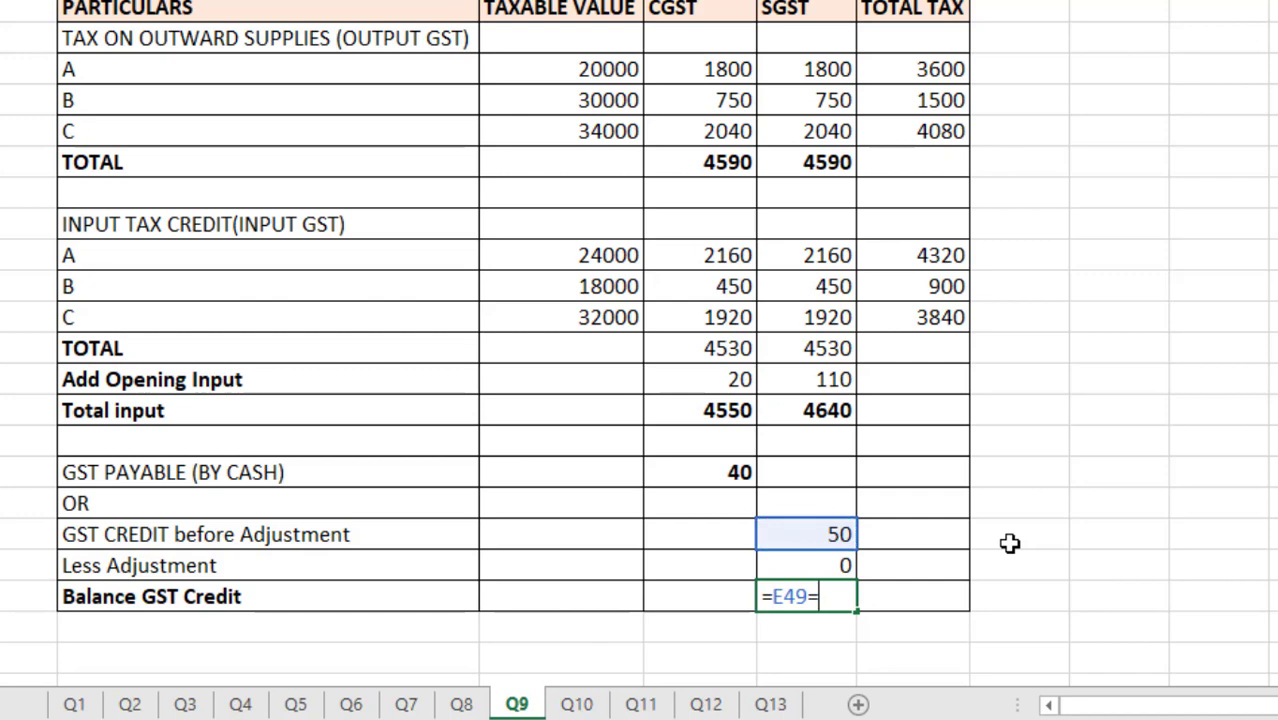
{"action": "key", "text": "BackSpace"}
{"action": "type", "text": "-"}
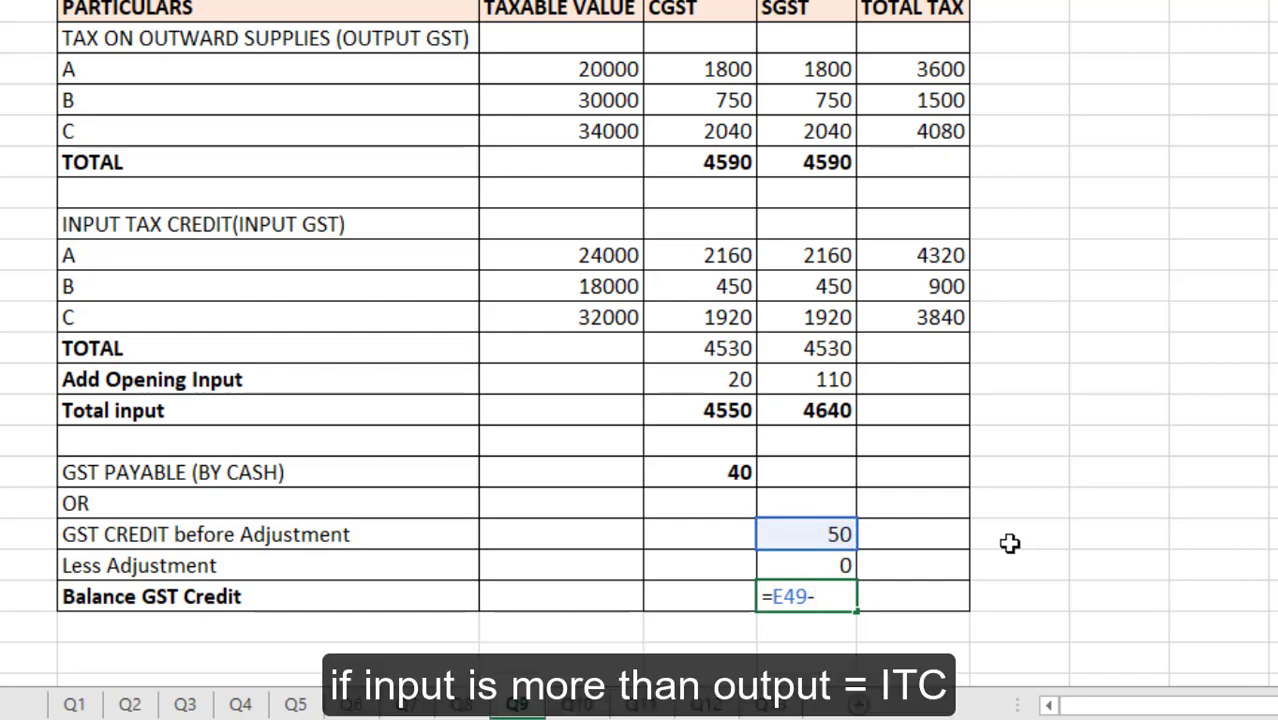
{"action": "key", "text": "Down"}
{"action": "key", "text": "Return"}
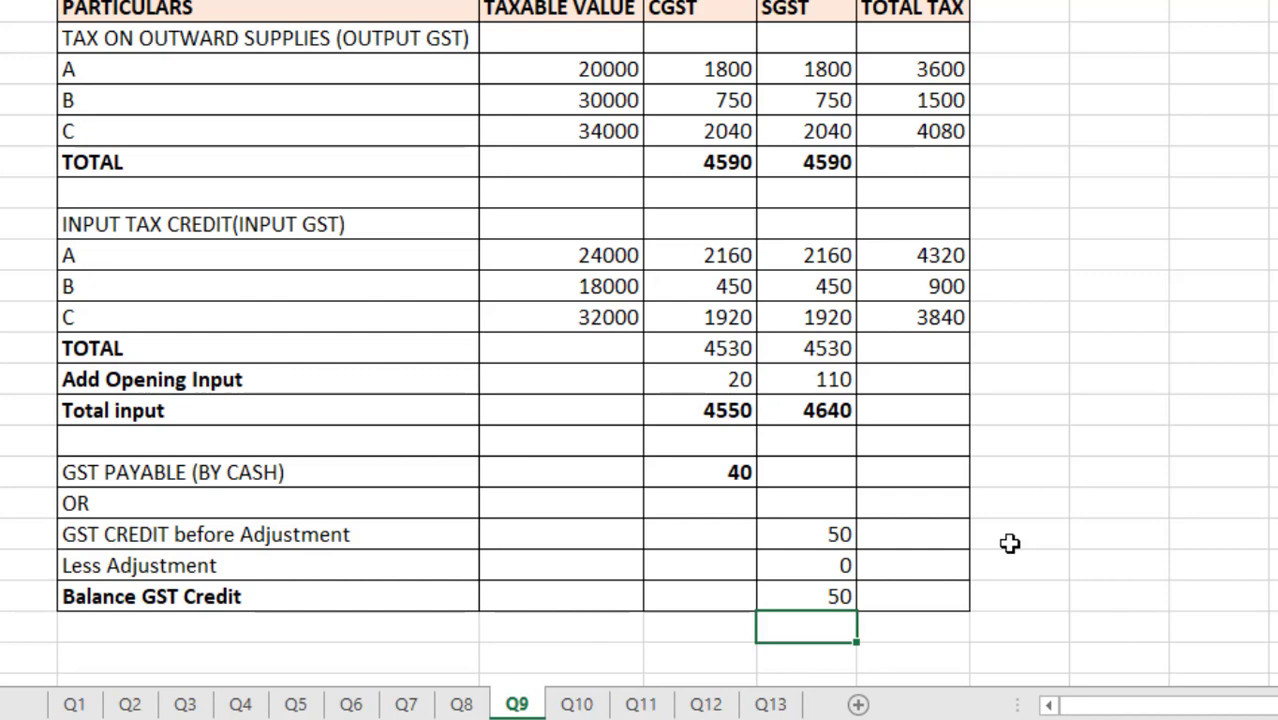
{"action": "key", "text": "Up"}
{"action": "key", "text": "Up"}
{"action": "key", "text": "Up"}
{"action": "key", "text": "Up"}
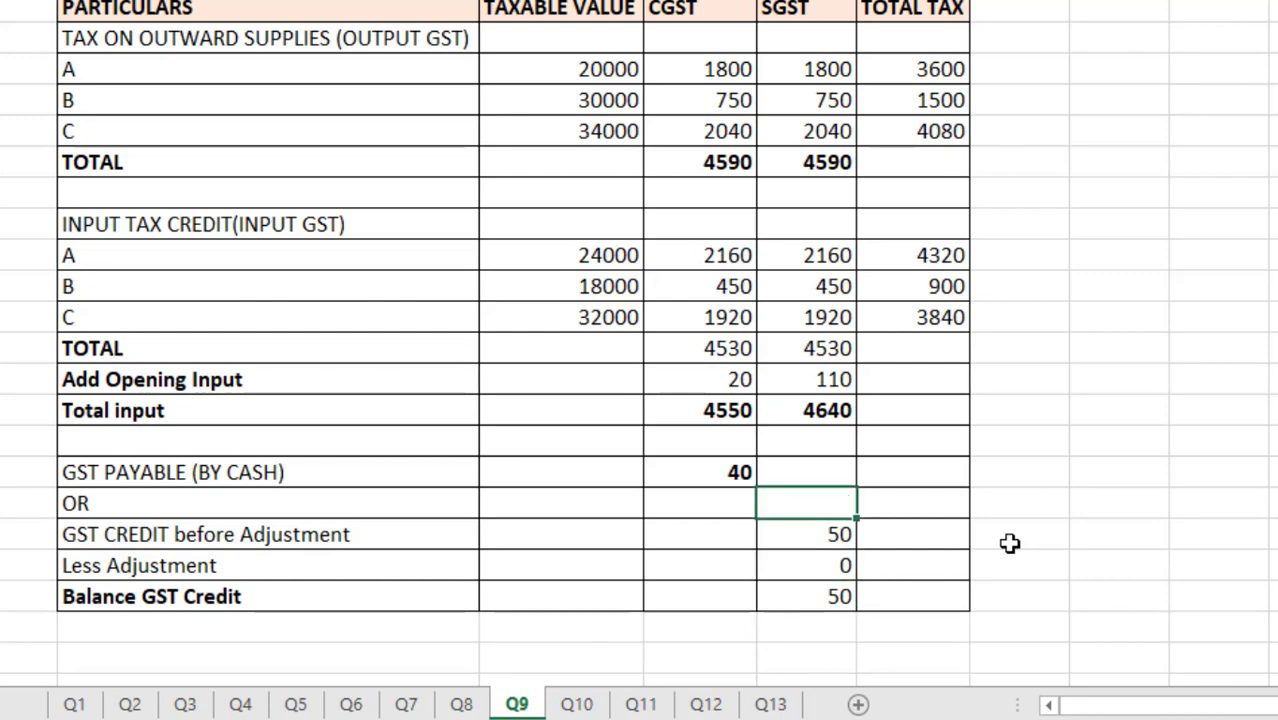
{"action": "key", "text": "Up"}
{"action": "key", "text": "Up"}
{"action": "key", "text": "Up"}
{"action": "key", "text": "Up"}
- Scroll up through the Q9 sheet and switch to the Q10 sheet
{"action": "scroll", "coordinate": [1009, 543], "scroll_direction": "up", "scroll_amount": 2}
{"action": "scroll", "coordinate": [1009, 543], "scroll_direction": "up", "scroll_amount": 6}
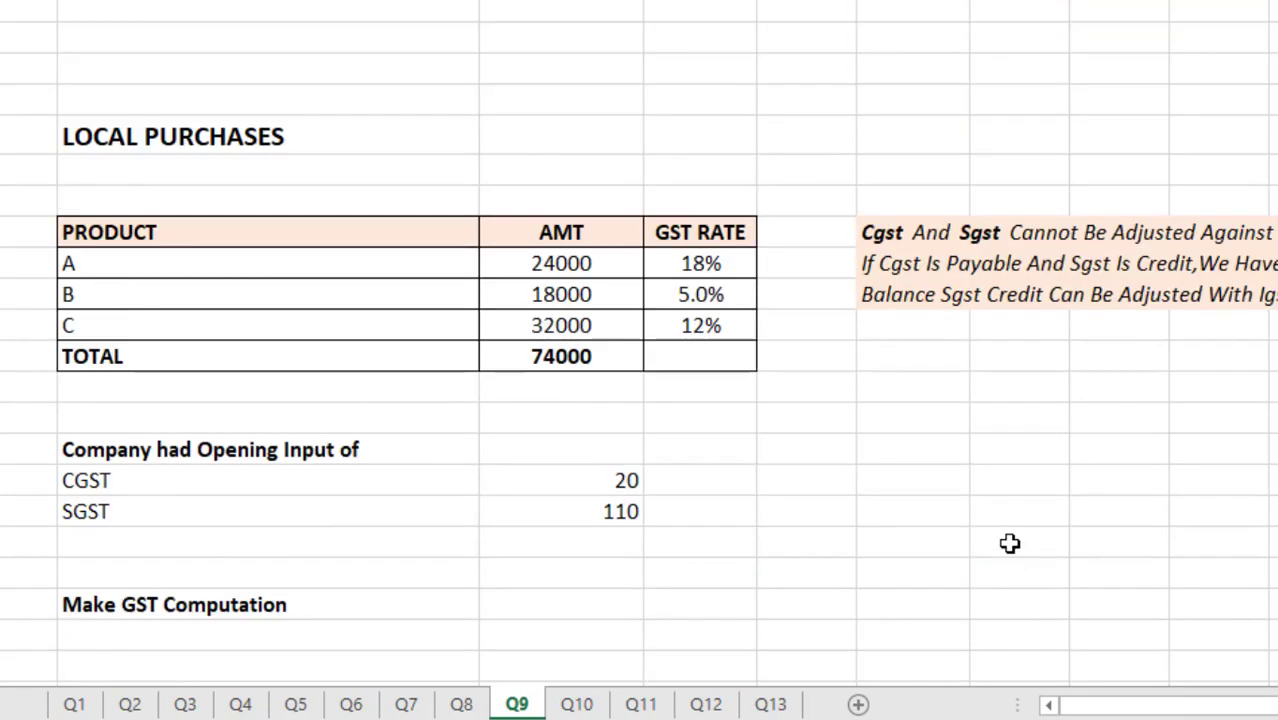
{"action": "scroll", "coordinate": [1009, 543], "scroll_direction": "up", "scroll_amount": 1}
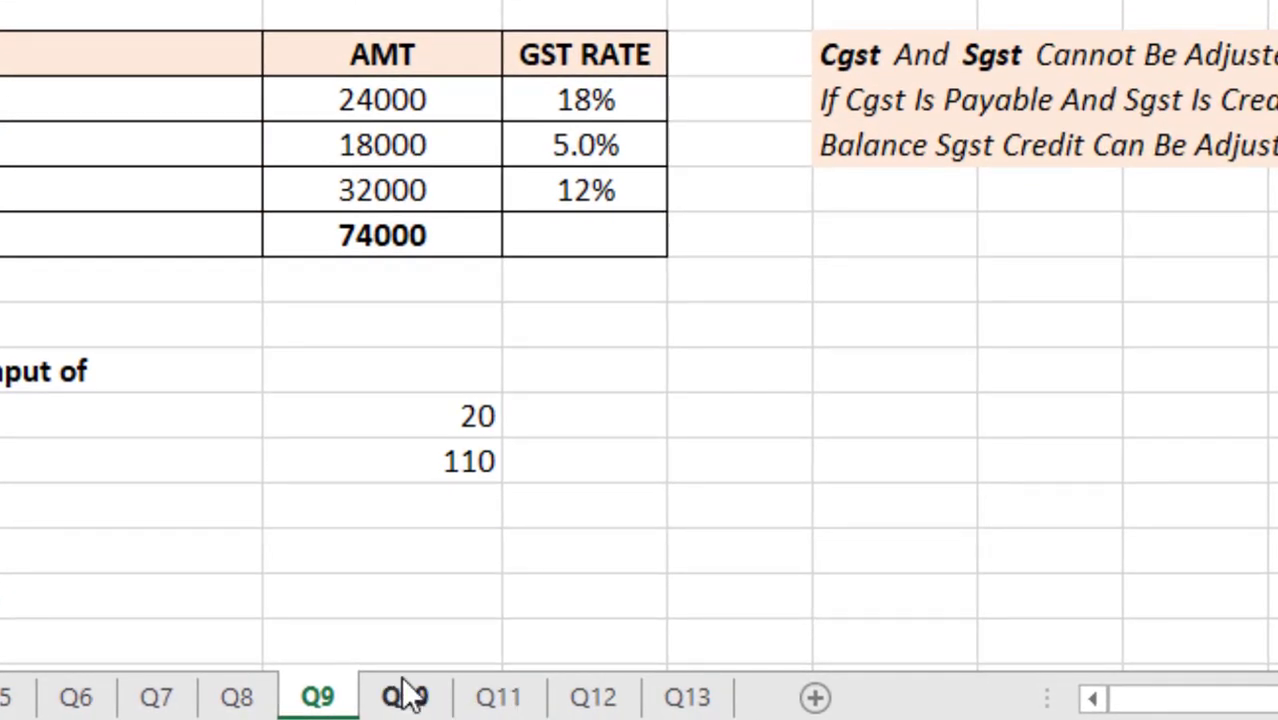
{"action": "left_click", "coordinate": [405, 694]}
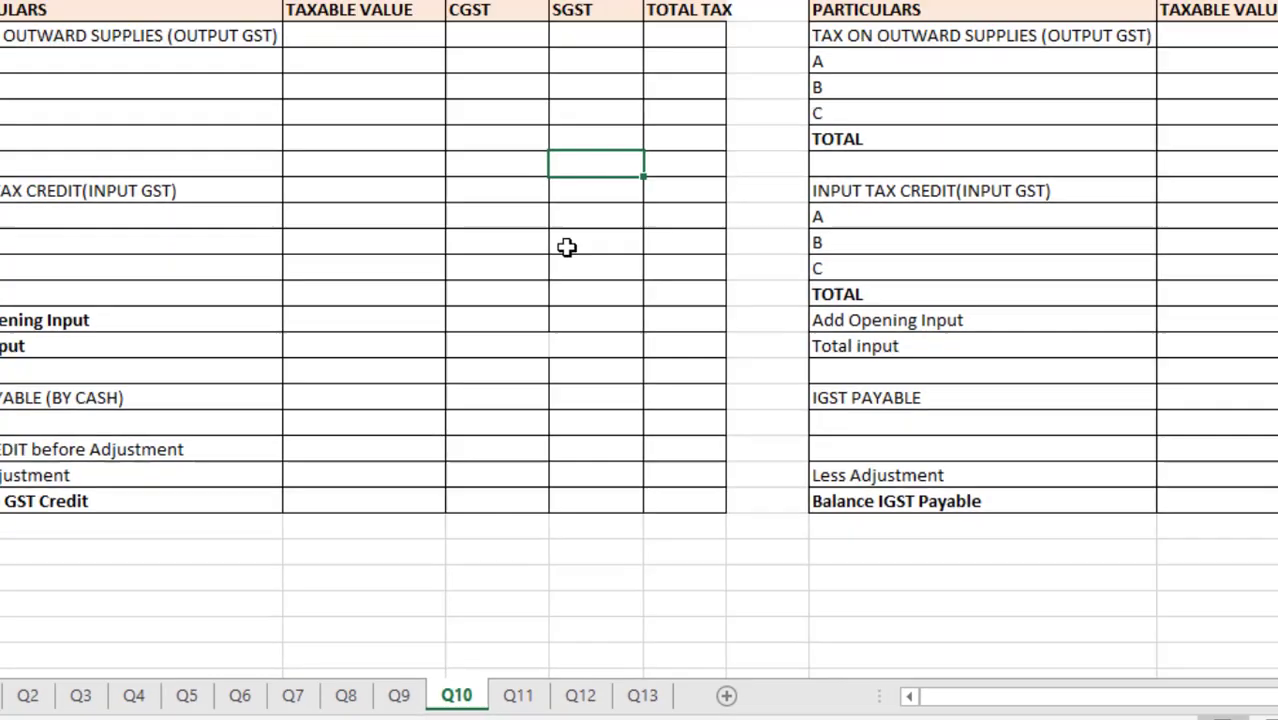
{"action": "left_click", "coordinate": [565, 313]}
{"action": "key", "text": "Up"}
{"action": "key", "text": "Up"}
{"action": "key", "text": "Up"}
{"action": "key", "text": "Up"}
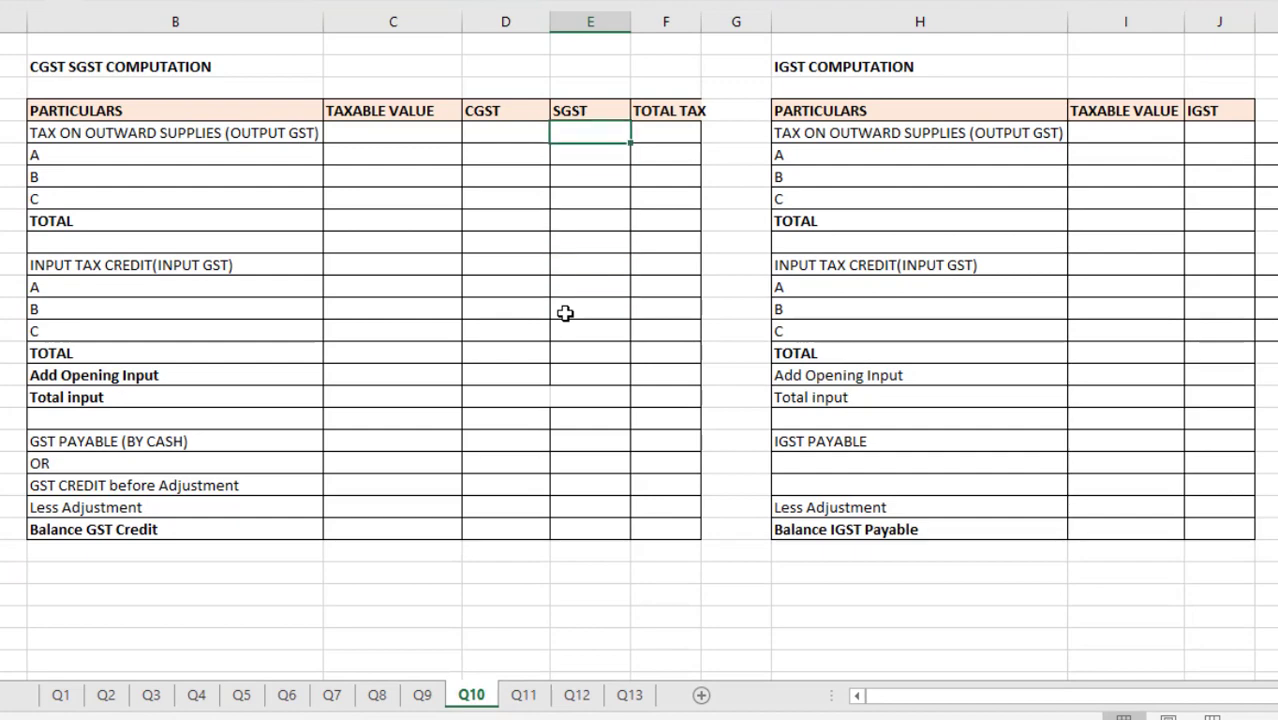
{"action": "key", "text": "Up"}
{"action": "key", "text": "Up"}
{"action": "key", "text": "Up"}
{"action": "key", "text": "Up"}
{"action": "key", "text": "Up"}
{"action": "key", "text": "Up"}
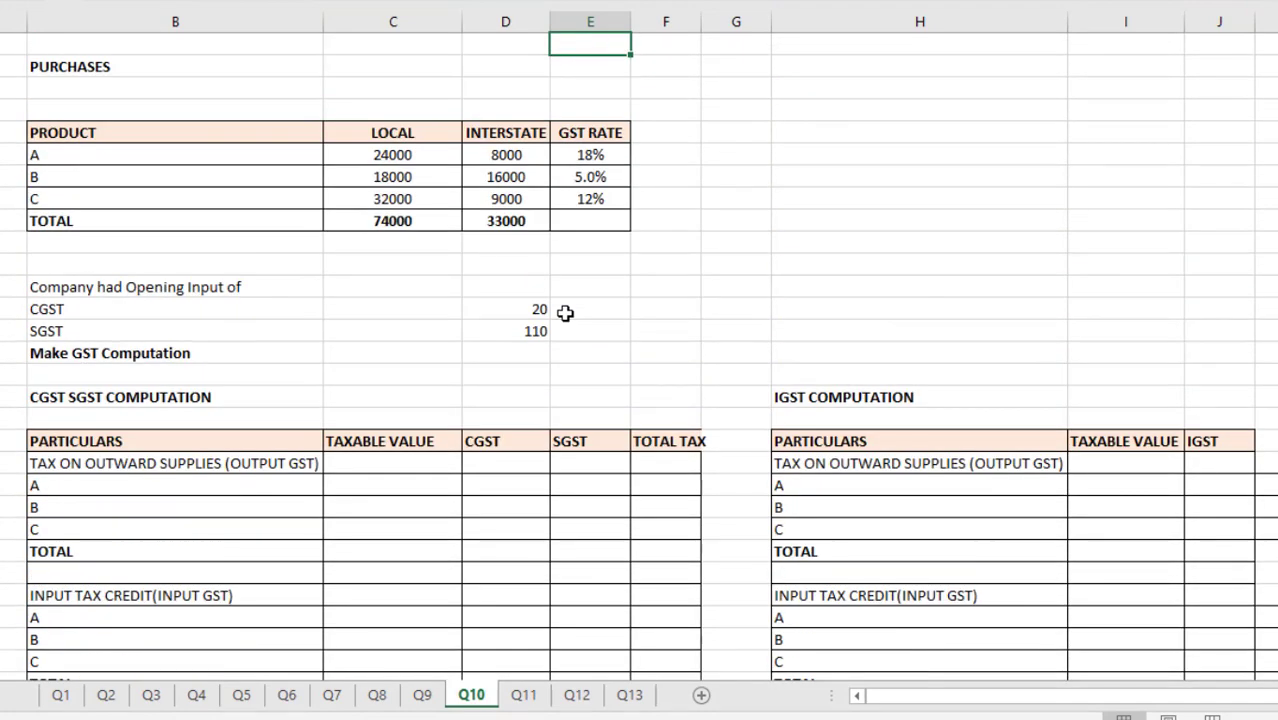
{"action": "key", "text": "Up"}
{"action": "key", "text": "Up"}
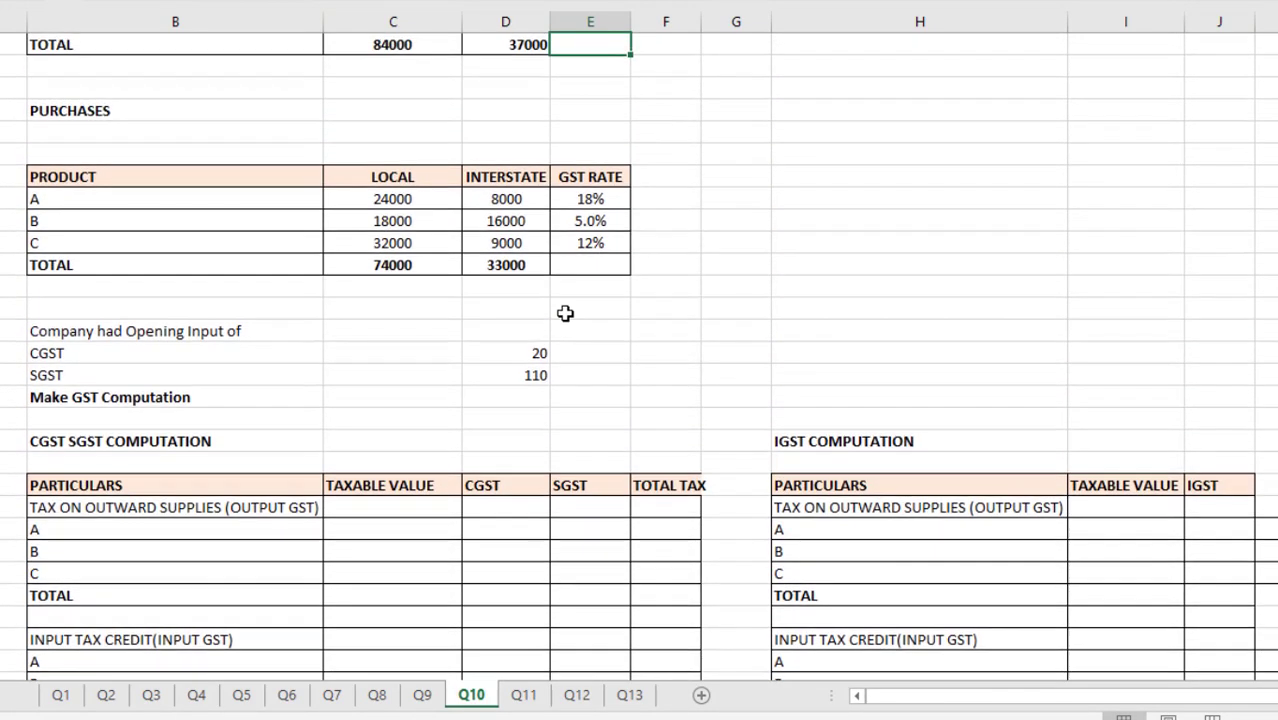
{"action": "key", "text": "Up"}
{"action": "key", "text": "Up"}
{"action": "key", "text": "Up"}
{"action": "key", "text": "Up"}
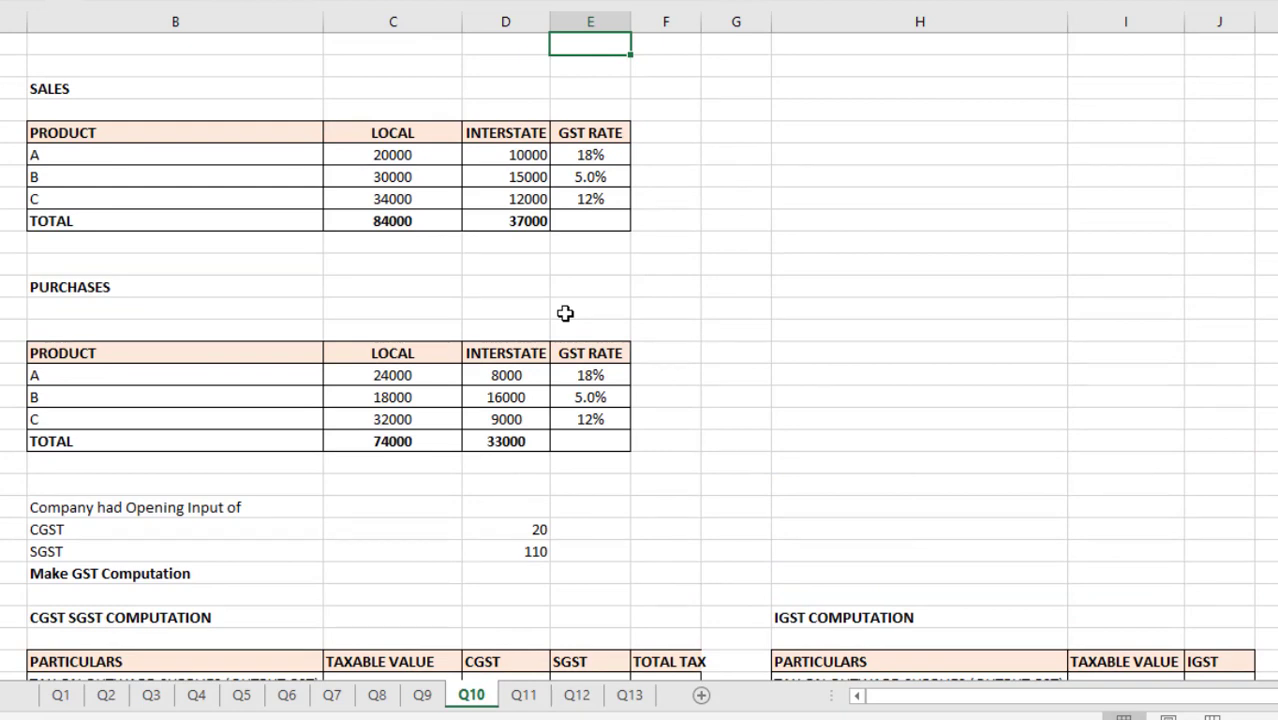
{"action": "key", "text": "Down"}
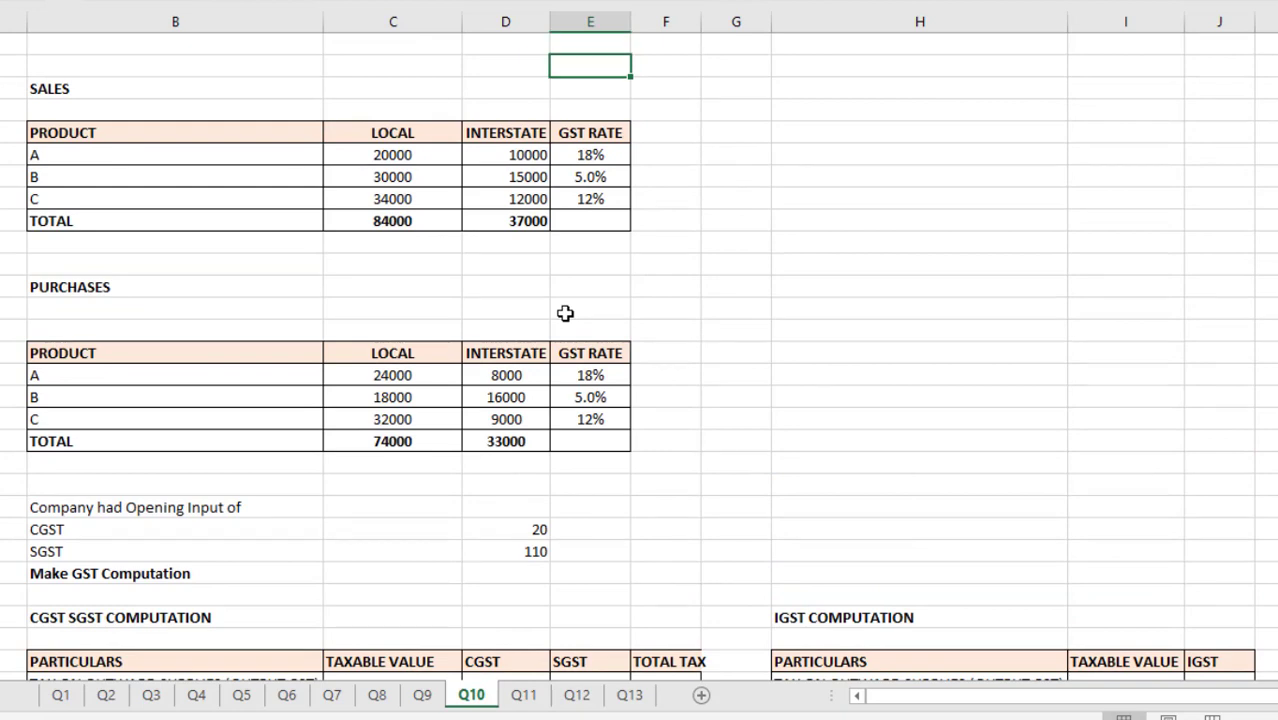
{"action": "key", "text": "Down"}
{"action": "key", "text": "Down"}
{"action": "key", "text": "Down"}
{"action": "key", "text": "Down"}
{"action": "key", "text": "Down"}
{"action": "key", "text": "Down"}
{"action": "key", "text": "Down"}
{"action": "key", "text": "Down"}
{"action": "key", "text": "Down"}
{"action": "key", "text": "Left"}
{"action": "key", "text": "Left"}
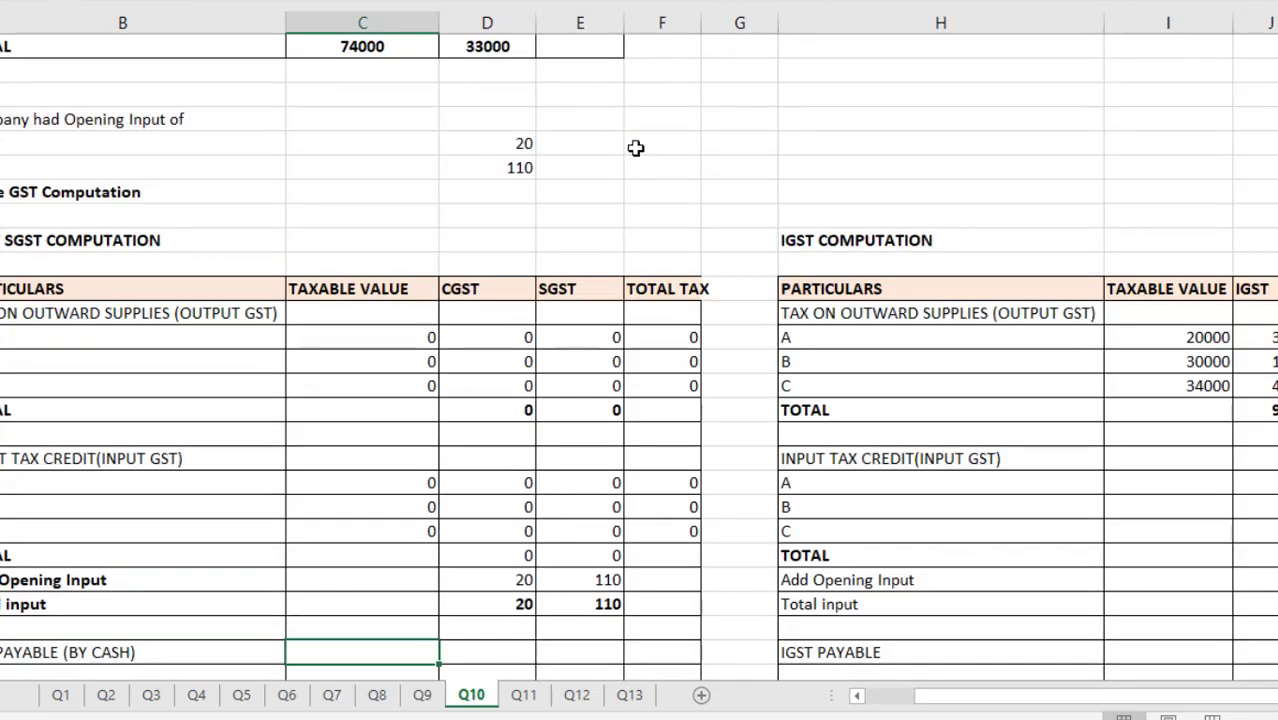
{"action": "key", "text": "Up"}
{"action": "key", "text": "Up"}
{"action": "key", "text": "Up"}
{"action": "key", "text": "Up"}
{"action": "key", "text": "Up"}
{"action": "key", "text": "Up"}
{"action": "key", "text": "Up"}
{"action": "key", "text": "Up"}
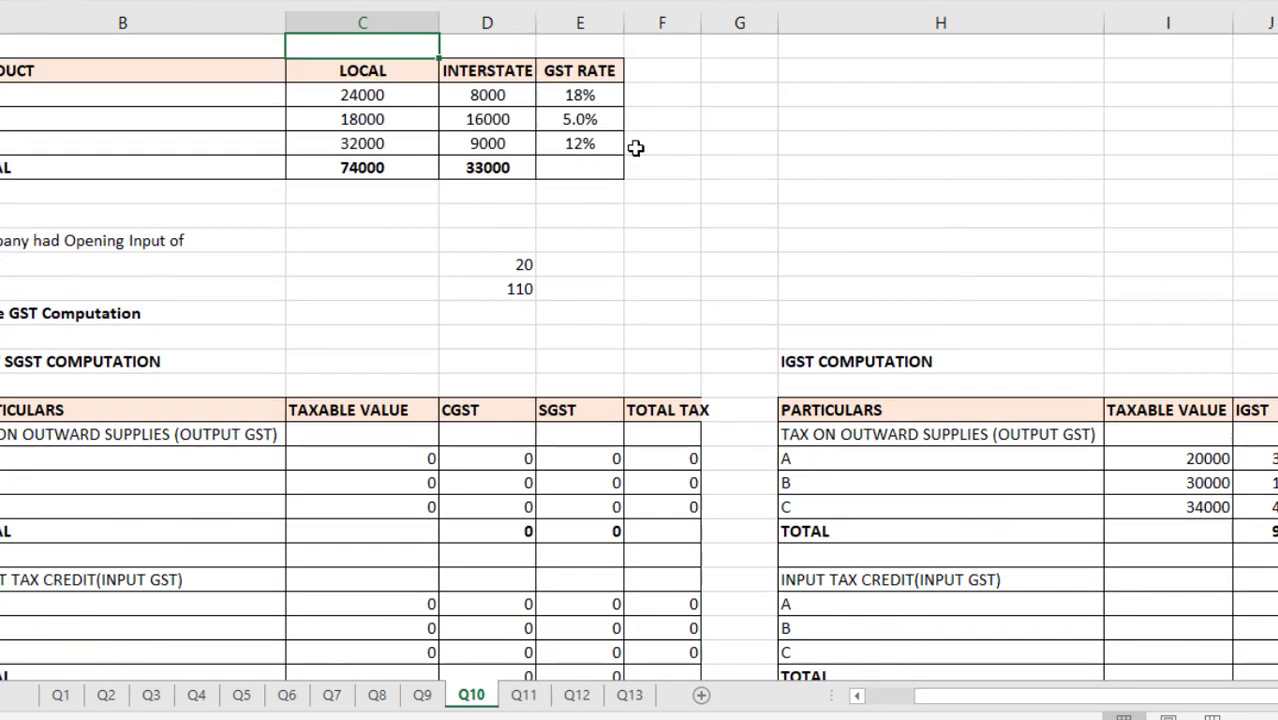
{"action": "key", "text": "Up"}
{"action": "key", "text": "Up"}
{"action": "key", "text": "Up"}
{"action": "key", "text": "Up"}
{"action": "key", "text": "Up"}
{"action": "key", "text": "Up"}
{"action": "key", "text": "Up"}
{"action": "key", "text": "Up"}
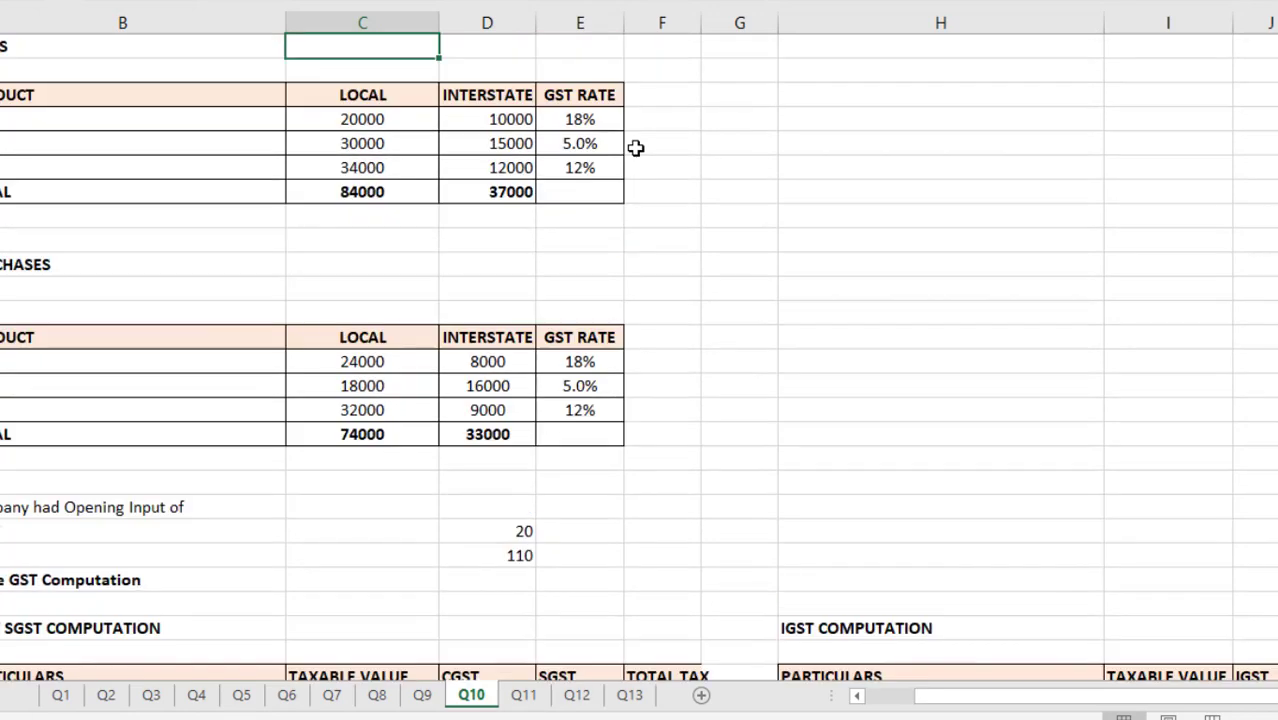
{"action": "key", "text": "Down"}
{"action": "key", "text": "Down"}
{"action": "key", "text": "Down"}
{"action": "key", "text": "Down"}
{"action": "key", "text": "Down"}
{"action": "key", "text": "Down"}
{"action": "key", "text": "Down"}
{"action": "key", "text": "Down"}
{"action": "key", "text": "Down"}
{"action": "key", "text": "Down"}
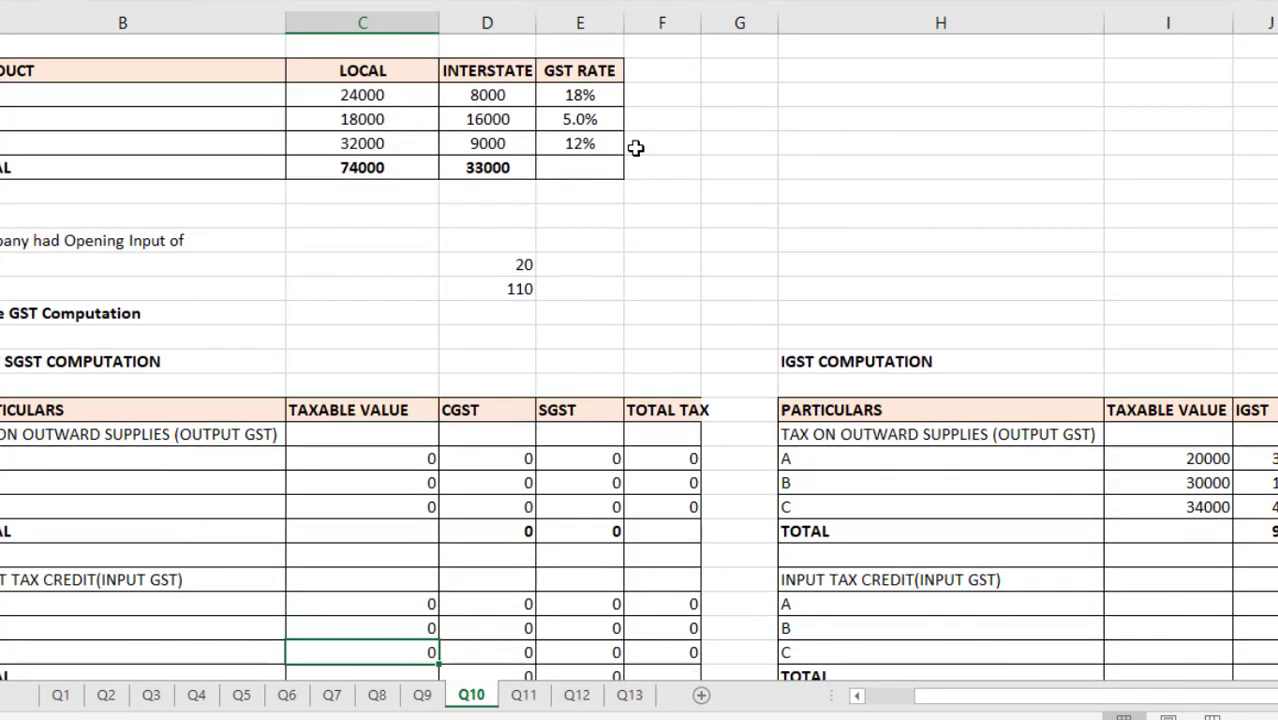
{"action": "key", "text": "Down"}
{"action": "key", "text": "Down"}
{"action": "key", "text": "Down"}
{"action": "key", "text": "Down"}
{"action": "key", "text": "Down"}
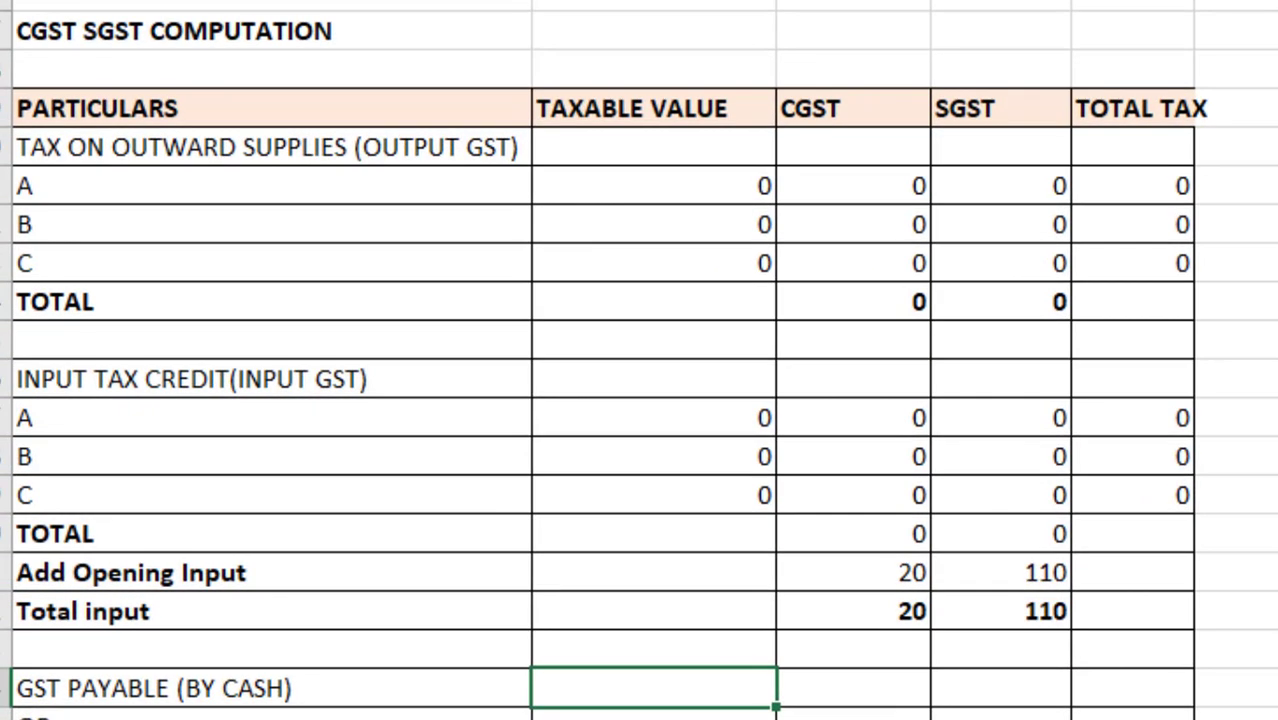
{"action": "key", "text": "Down"}
{"action": "key", "text": "Down"}
{"action": "key", "text": "Down"}
{"action": "key", "text": "Down"}
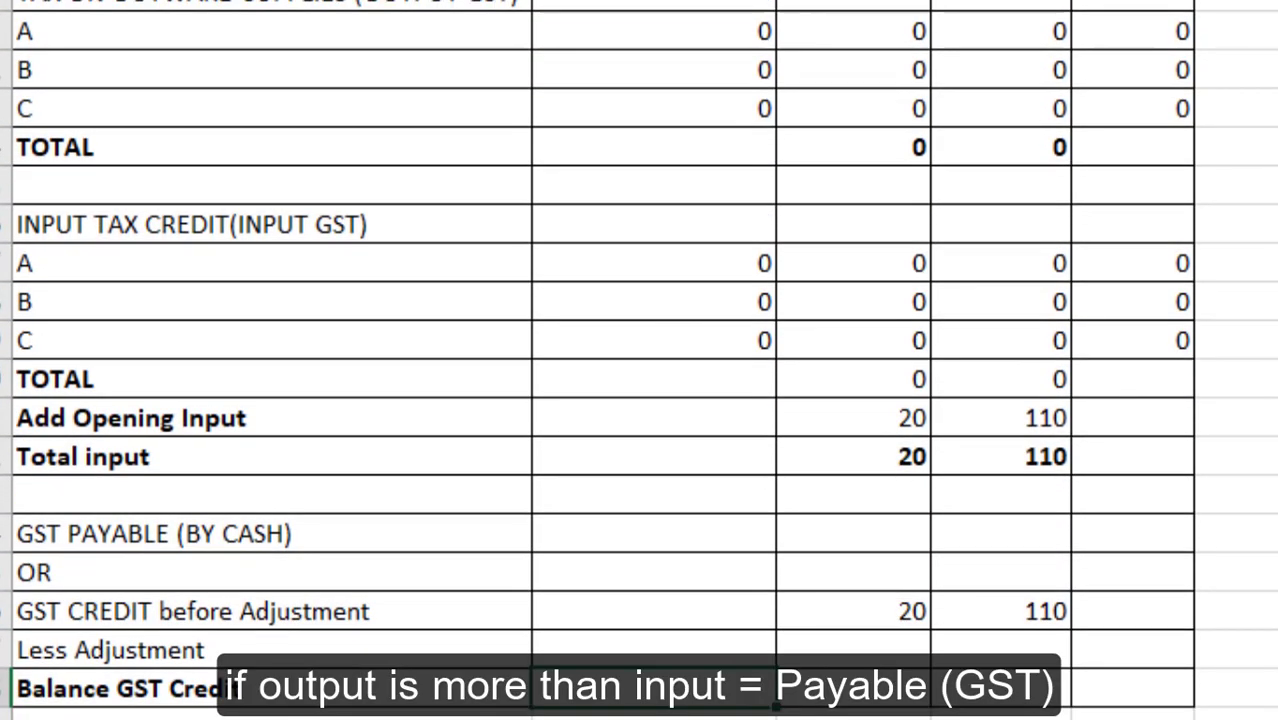
{"action": "key", "text": "Up"}
{"action": "key", "text": "Up"}
{"action": "left_click", "coordinate": [853, 610]}
{"action": "left_click", "coordinate": [1000, 610]}
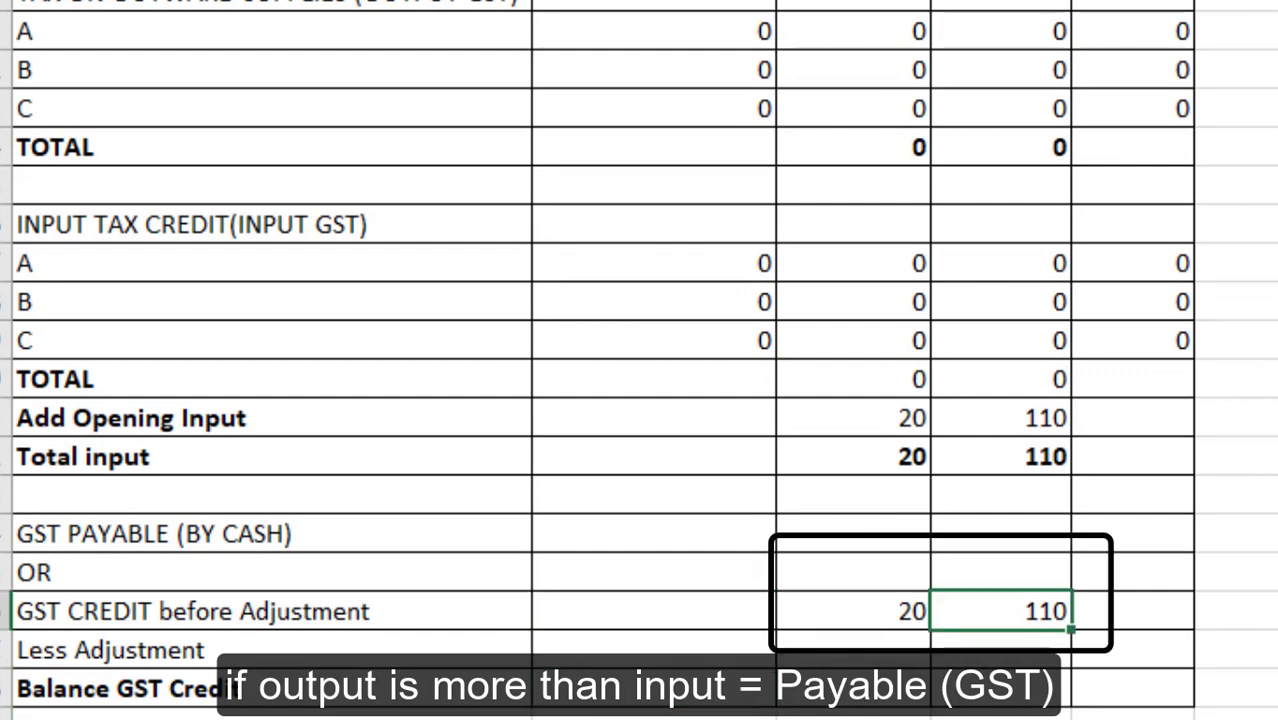
{"action": "key", "text": "Right"}
{"action": "key", "text": "Right"}
{"action": "key", "text": "Up"}
{"action": "key", "text": "Up"}
{"action": "key", "text": "Up"}
{"action": "key", "text": "Up"}
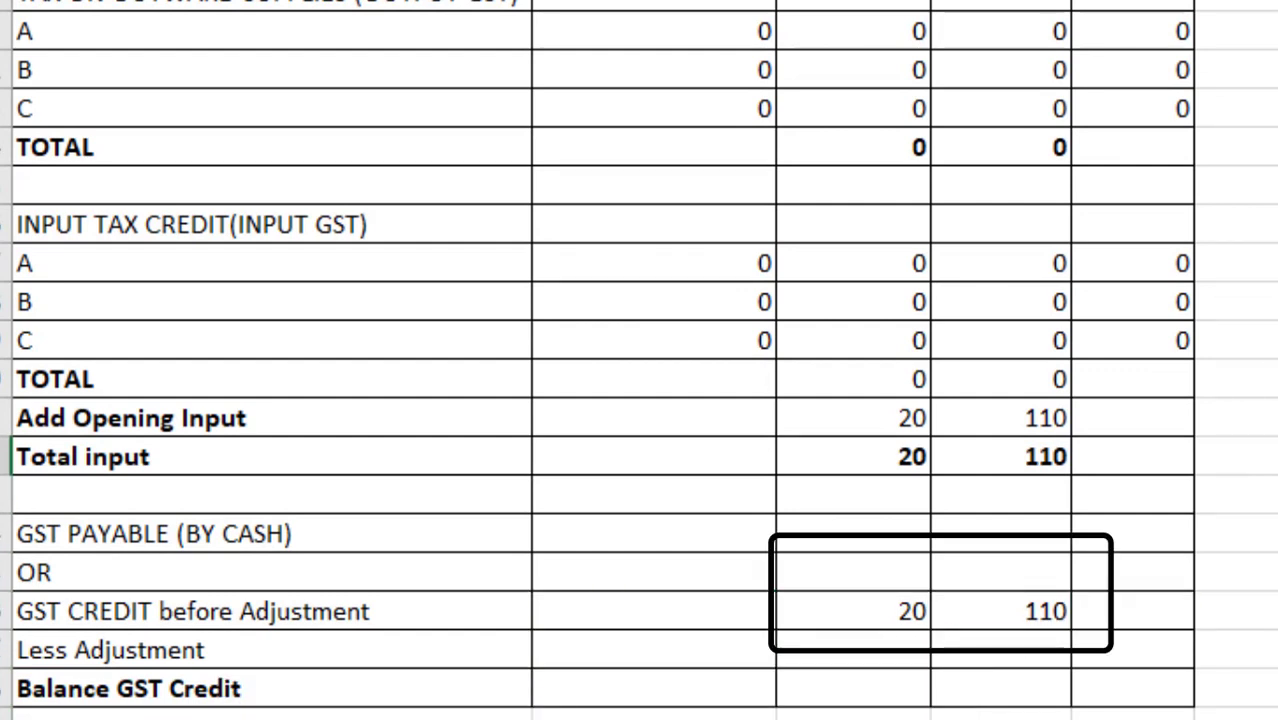
{"action": "key", "text": "Up"}
{"action": "key", "text": "Up"}
{"action": "key", "text": "Up"}
{"action": "key", "text": "Up"}
{"action": "key", "text": "Up"}
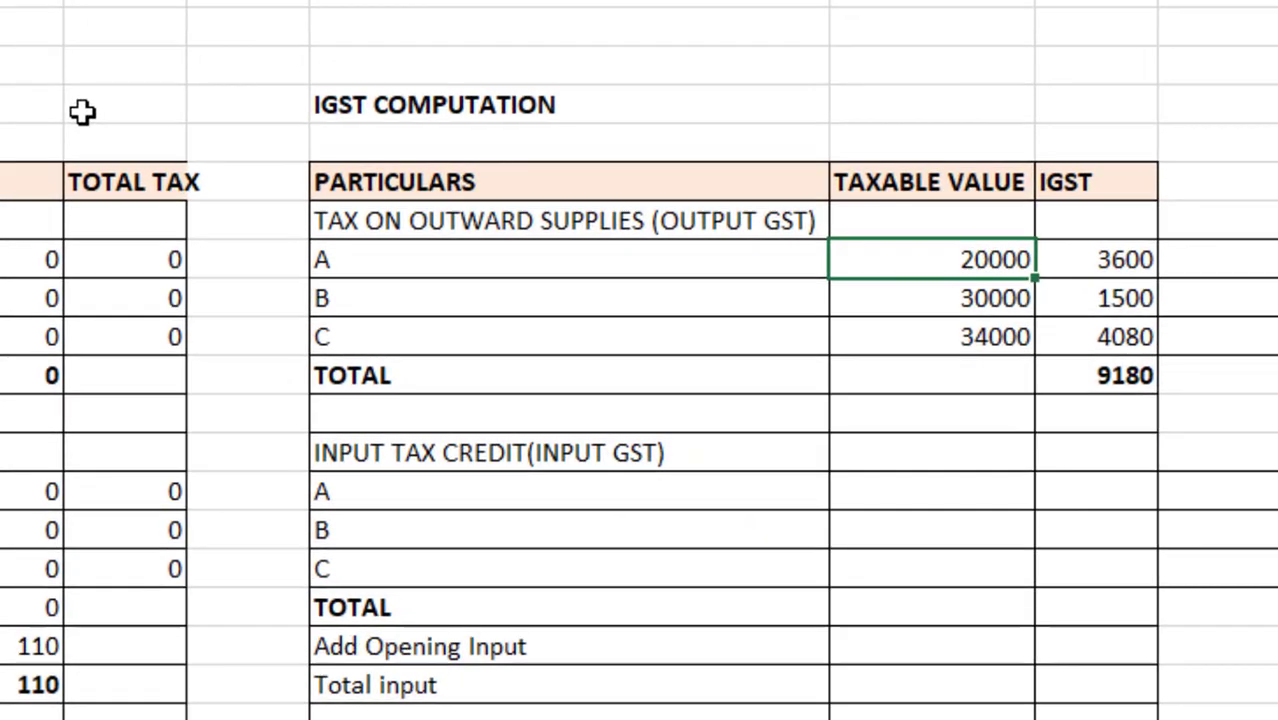
{"action": "key", "text": "Down"}
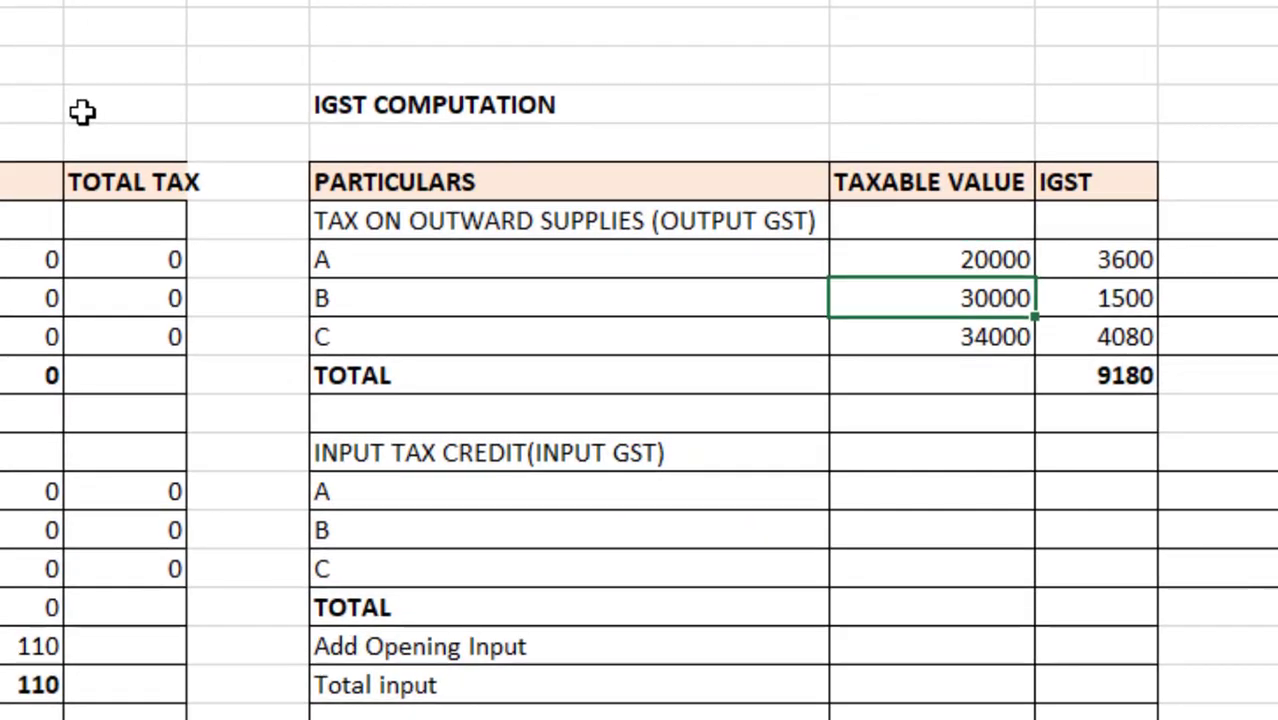
{"action": "key", "text": "Down"}
{"action": "key", "text": "Right"}
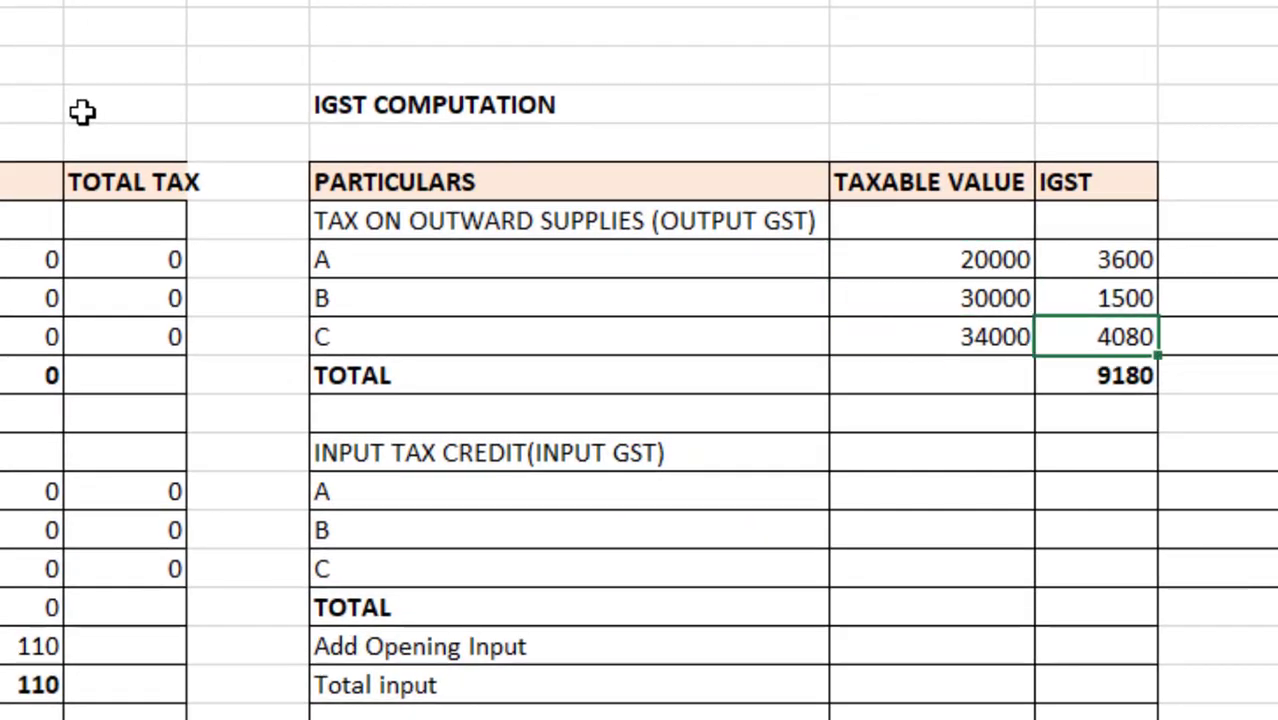
{"action": "key", "text": "Up"}
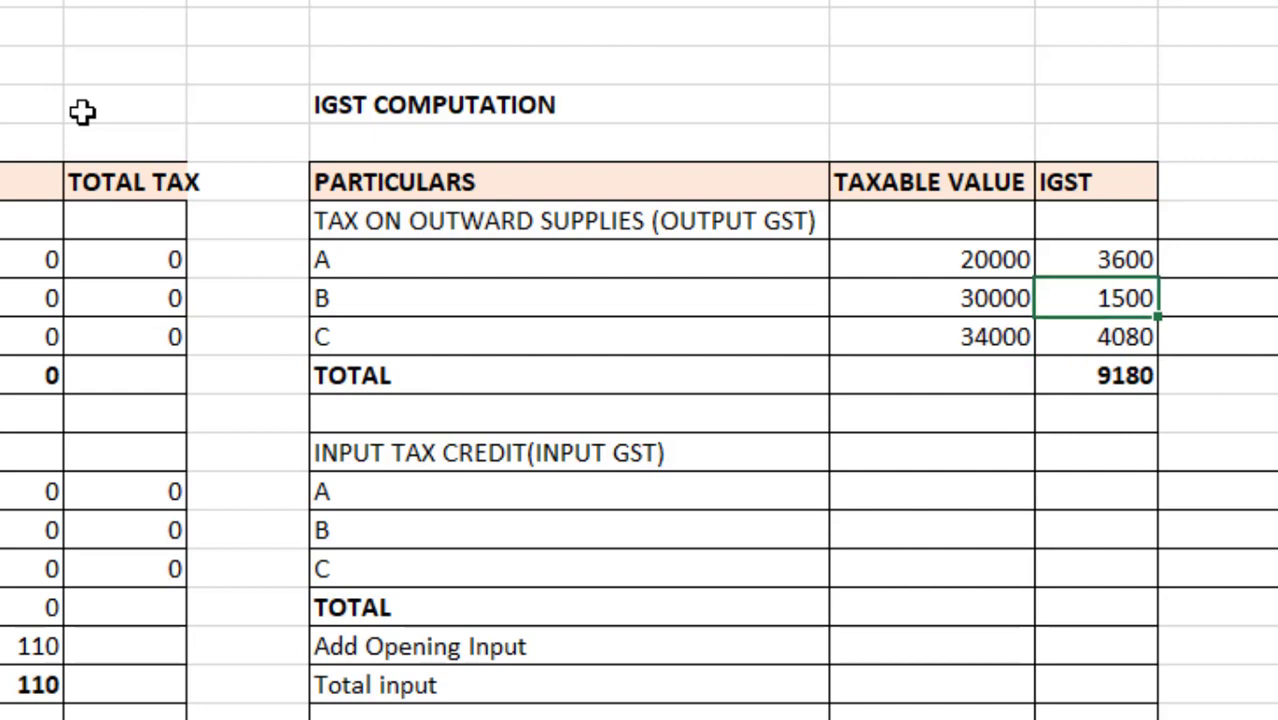
{"action": "key", "text": "Up"}
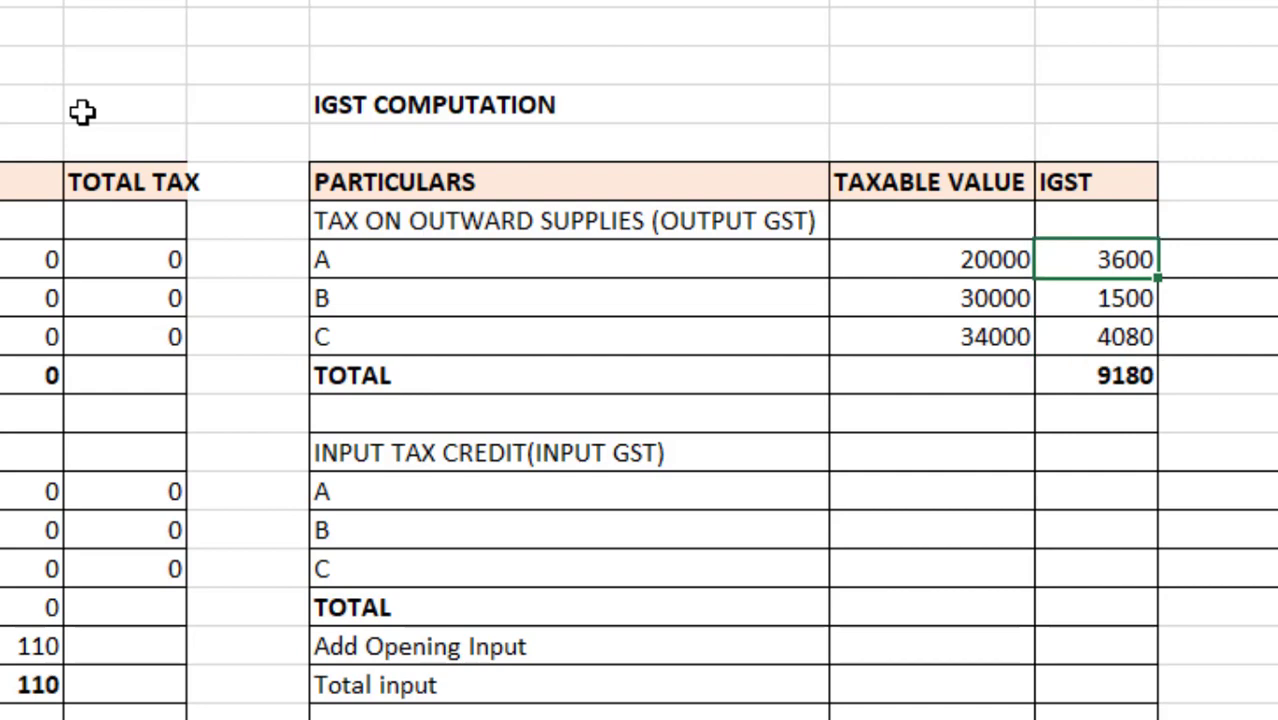
{"action": "key", "text": "Up"}
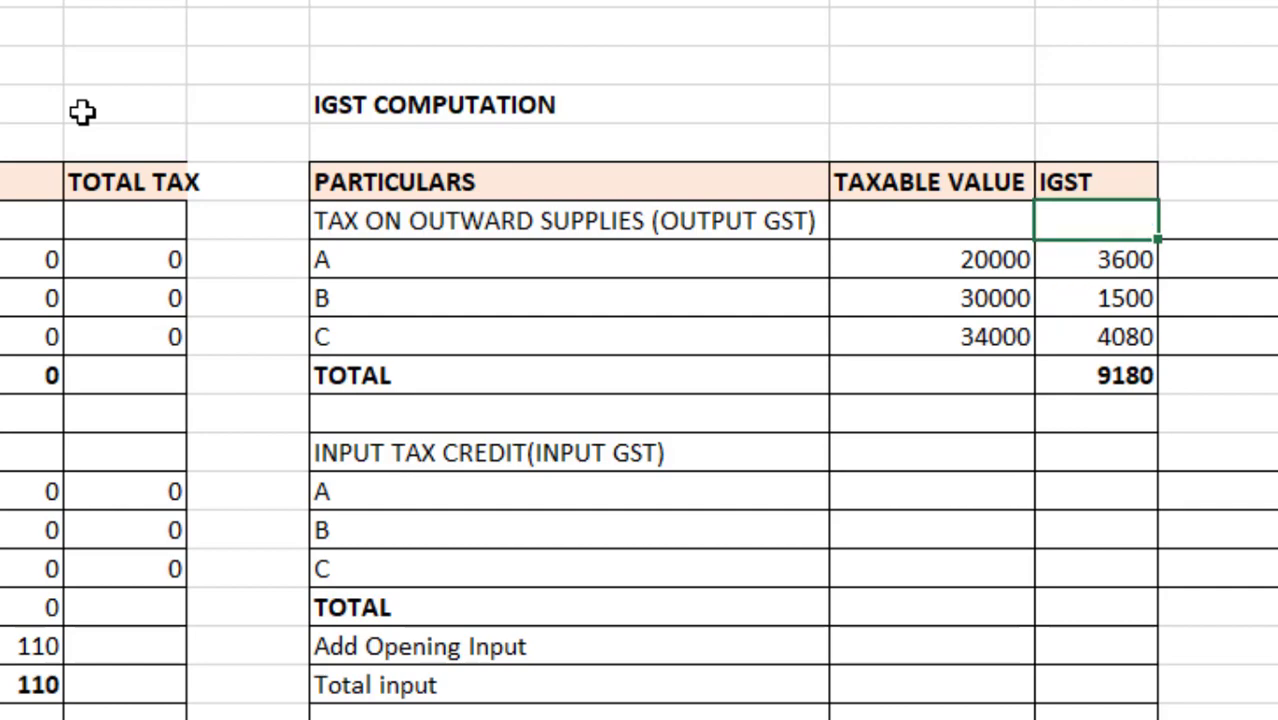
{"action": "key", "text": "Up"}
{"action": "key", "text": "Up"}
{"action": "key", "text": "Up"}
{"action": "key", "text": "Up"}
{"action": "key", "text": "Up"}
{"action": "key", "text": "Up"}
{"action": "key", "text": "Up"}
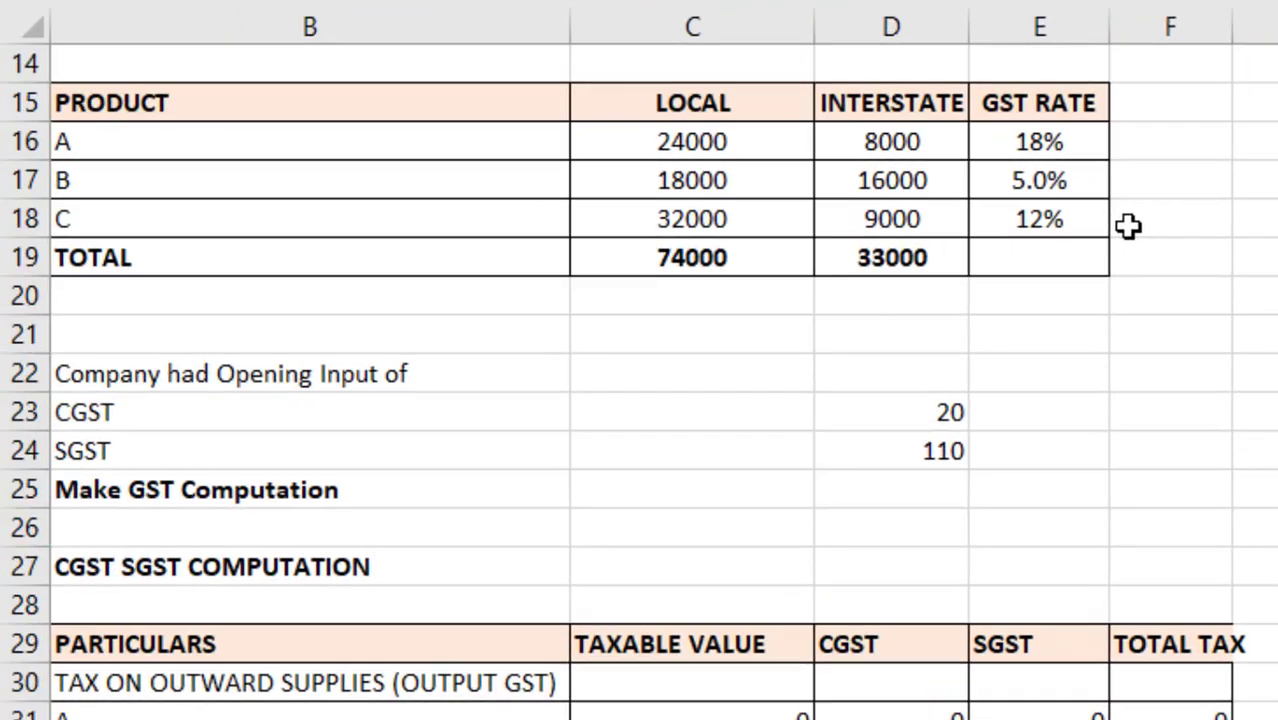
{"action": "scroll", "coordinate": [1128, 226], "scroll_direction": "down", "scroll_amount": 2}
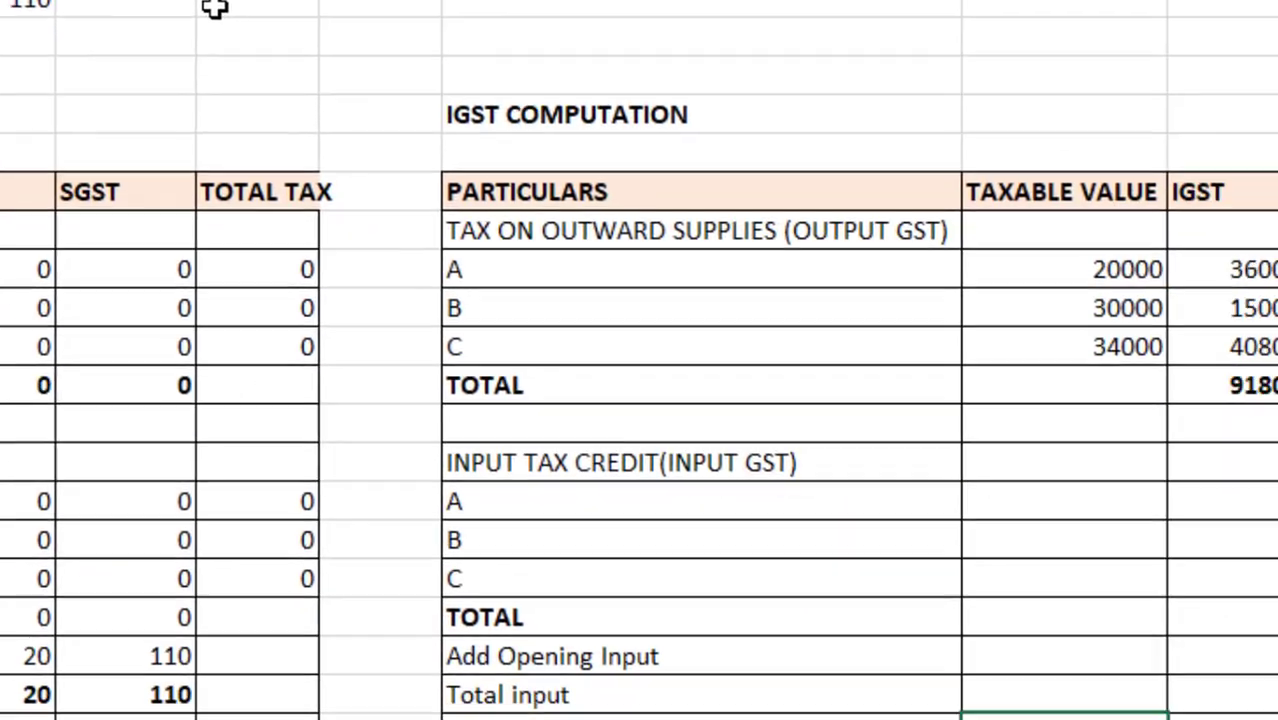
- Enter IGST input taxable values 24000, 18000 and 32000 for rows A–C
{"action": "left_click", "coordinate": [912, 502]}
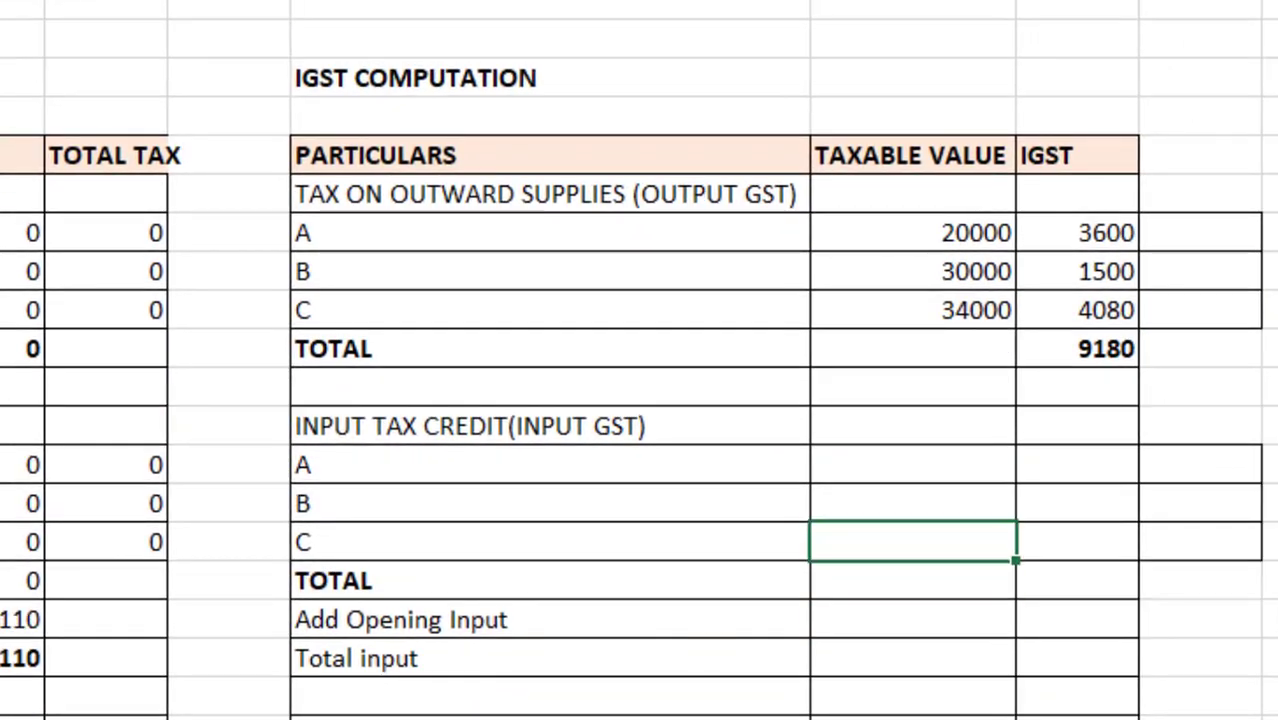
{"action": "left_click", "coordinate": [912, 464]}
{"action": "type", "text": "24"}
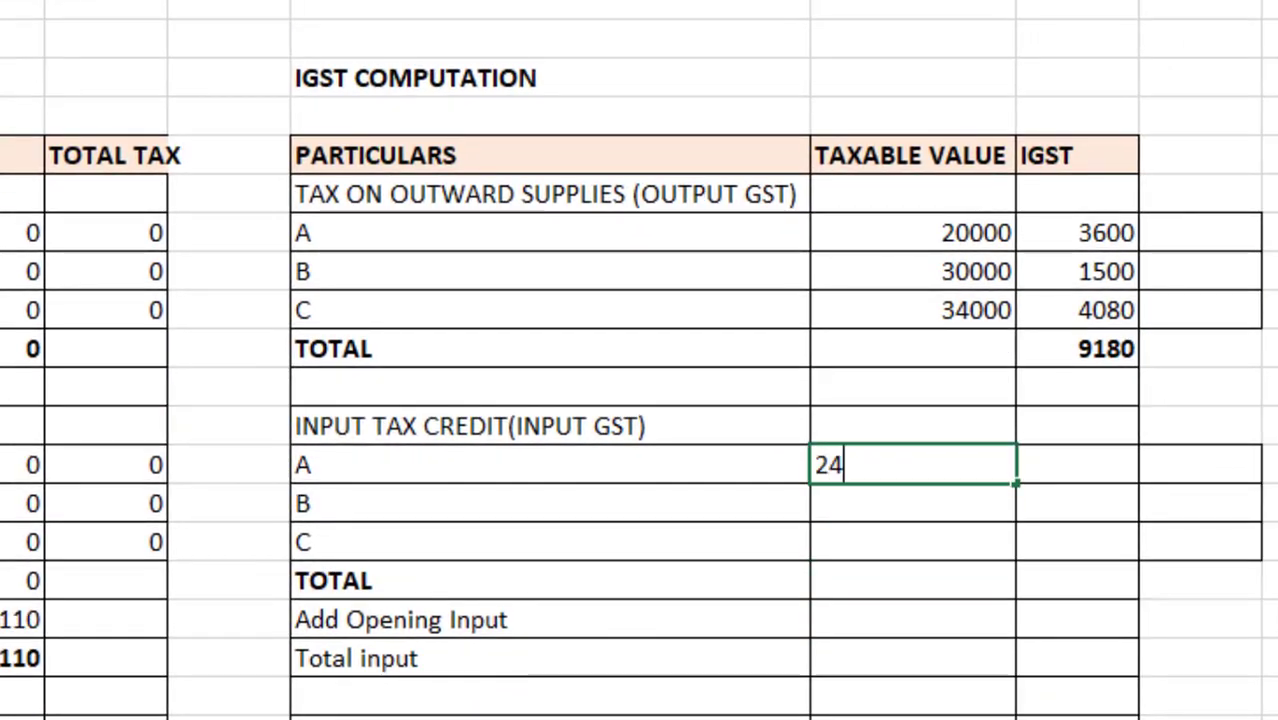
{"action": "type", "text": "000"}
{"action": "key", "text": "Return"}
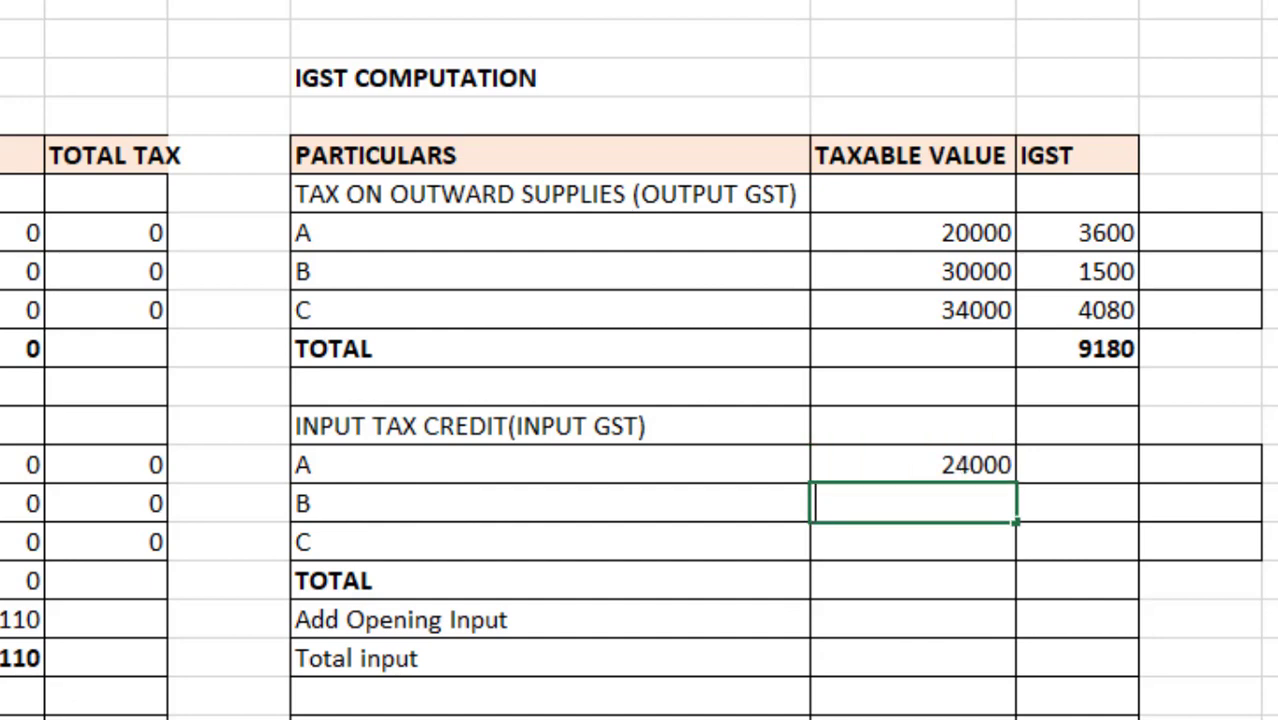
{"action": "type", "text": "18000"}
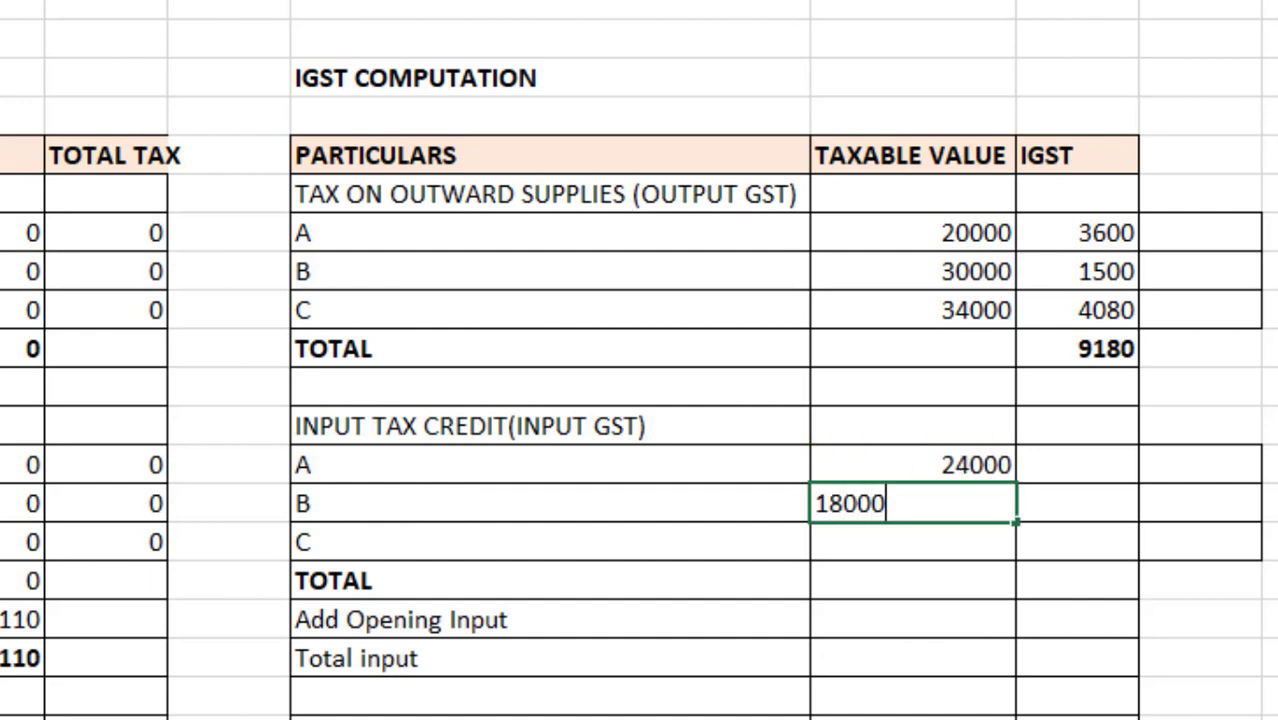
{"action": "key", "text": "Return"}
{"action": "type", "text": "32000"}
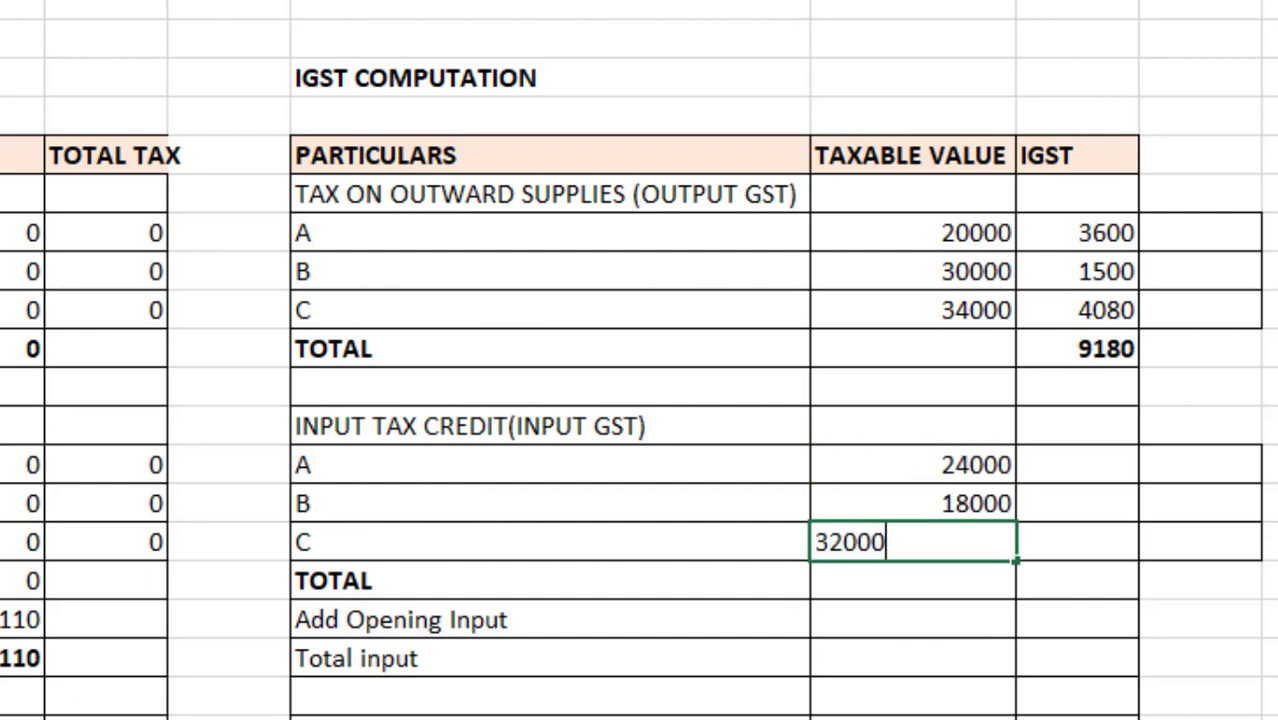
{"action": "key", "text": "Return"}
- Copy the output IGST formulas into the input rows, giving 4320, 900, 3840, total 9060
{"action": "key", "text": "Up"}
{"action": "key", "text": "Up"}
{"action": "key", "text": "Up"}
{"action": "key", "text": "Up"}
{"action": "key", "text": "Up"}
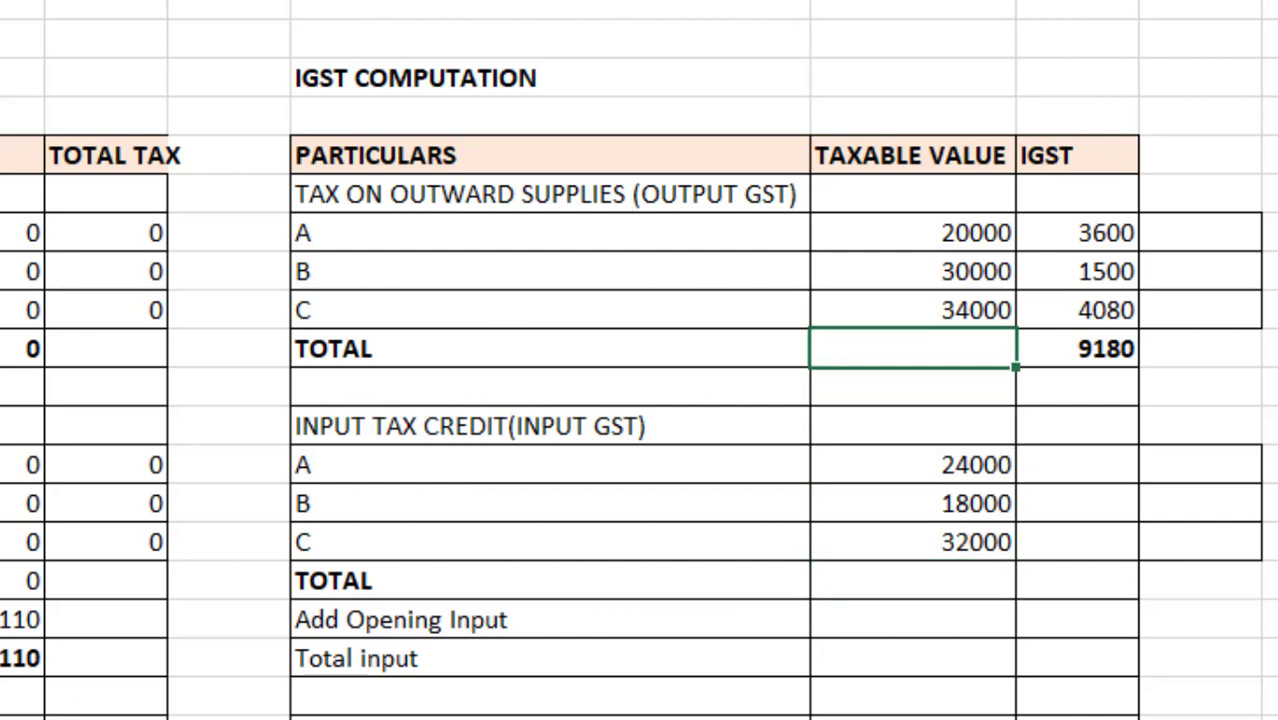
{"action": "key", "text": "Up"}
{"action": "key", "text": "Up"}
{"action": "key", "text": "Up"}
{"action": "key", "text": "Right"}
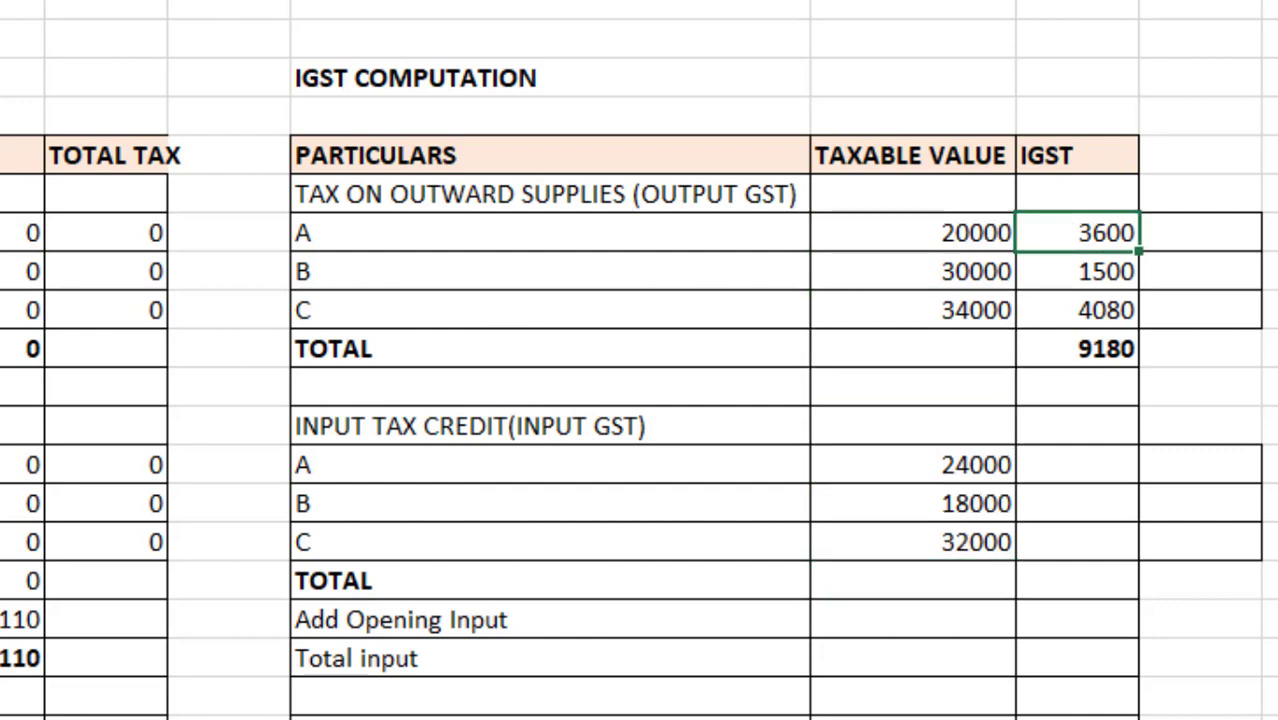
{"action": "key", "text": "shift+Down"}
{"action": "key", "text": "shift+Down"}
{"action": "key", "text": "shift+Down"}
{"action": "key", "text": "ctrl+c"}
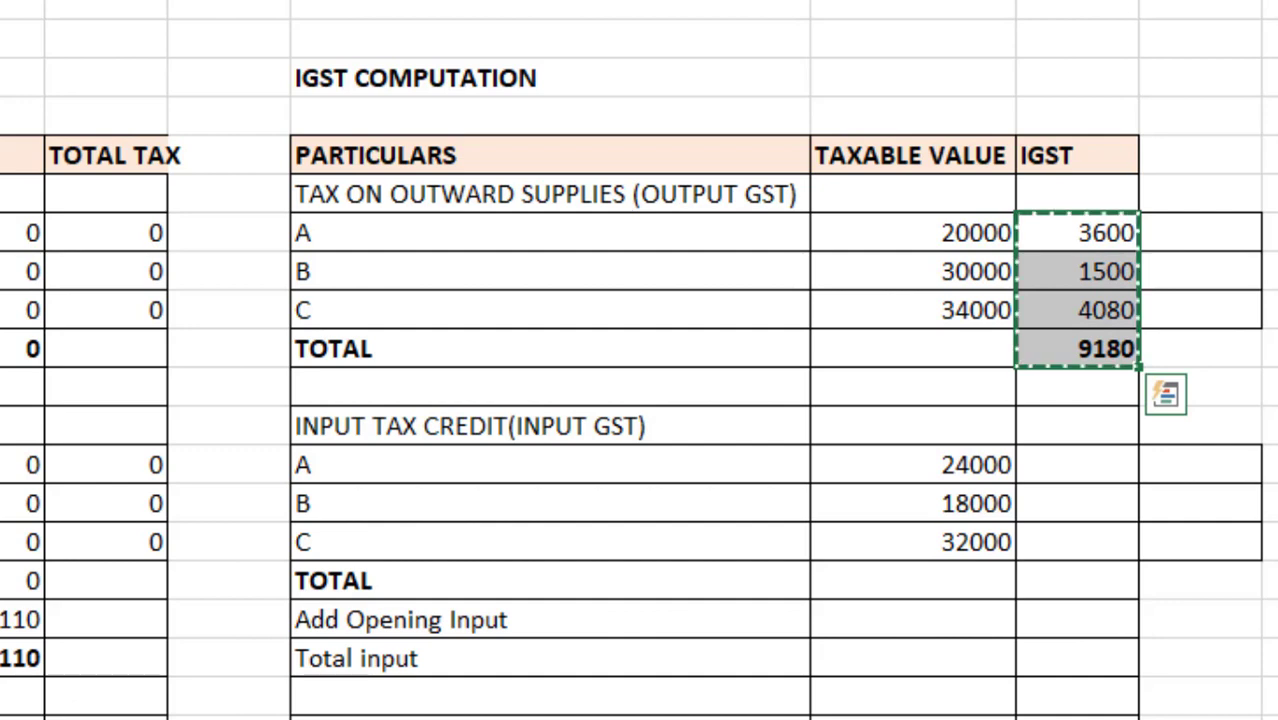
{"action": "key", "text": "Down"}
{"action": "key", "text": "Down"}
{"action": "key", "text": "Down"}
{"action": "key", "text": "Down"}
{"action": "key", "text": "Down"}
{"action": "key", "text": "Down"}
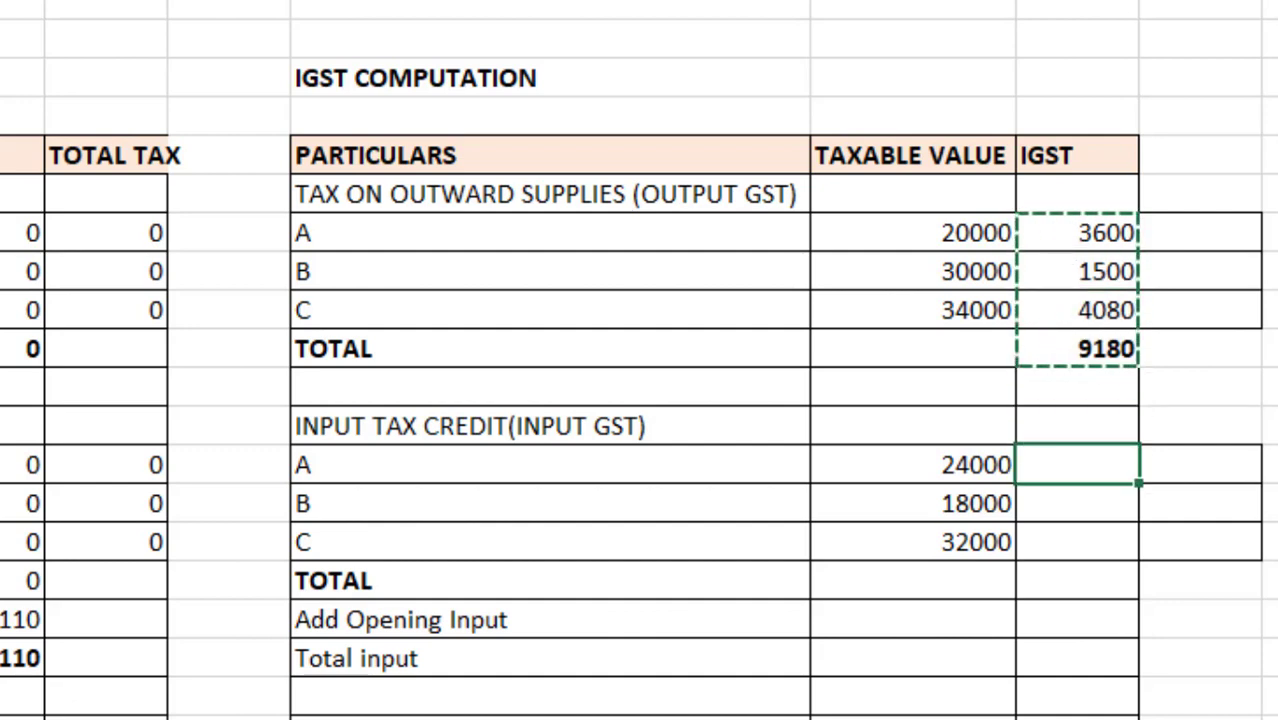
{"action": "key", "text": "ctrl+v"}
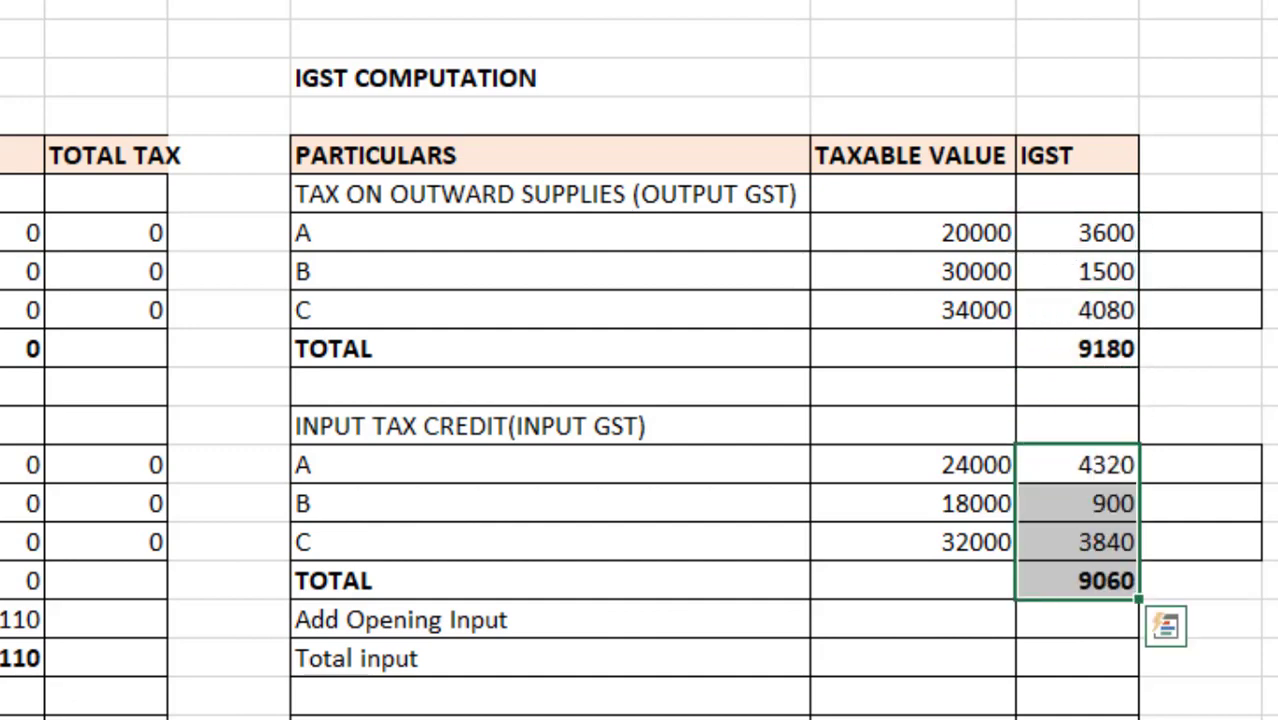
{"action": "key", "text": "Up"}
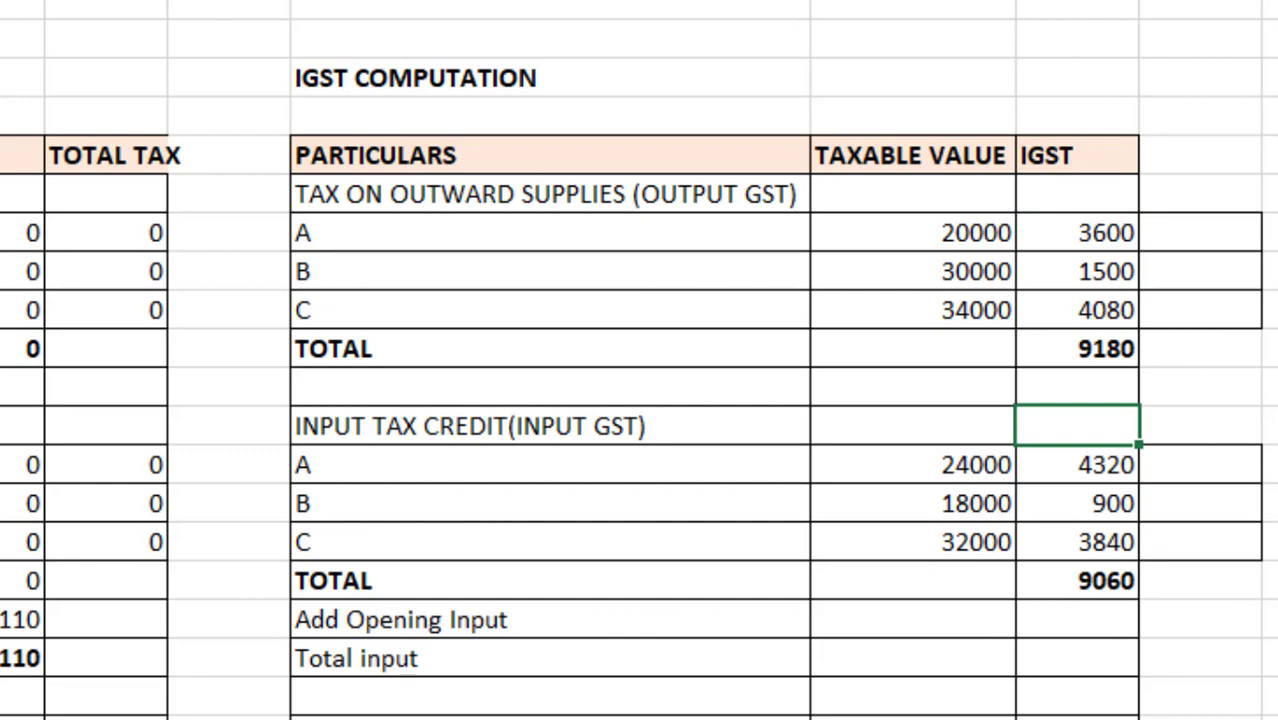
{"action": "key", "text": "Down"}
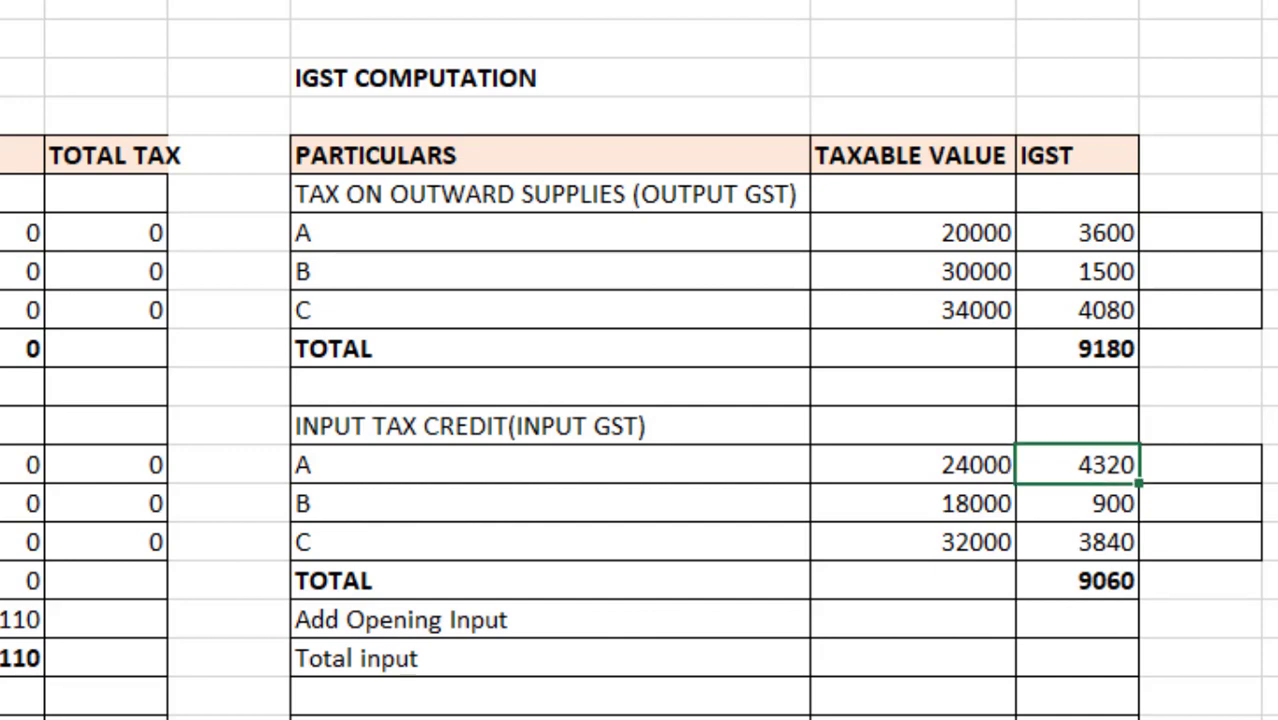
{"action": "key", "text": "Down"}
{"action": "key", "text": "Down"}
{"action": "key", "text": "Down"}
{"action": "key", "text": "Up"}
{"action": "key", "text": "Up"}
{"action": "key", "text": "Up"}
{"action": "key", "text": "Up"}
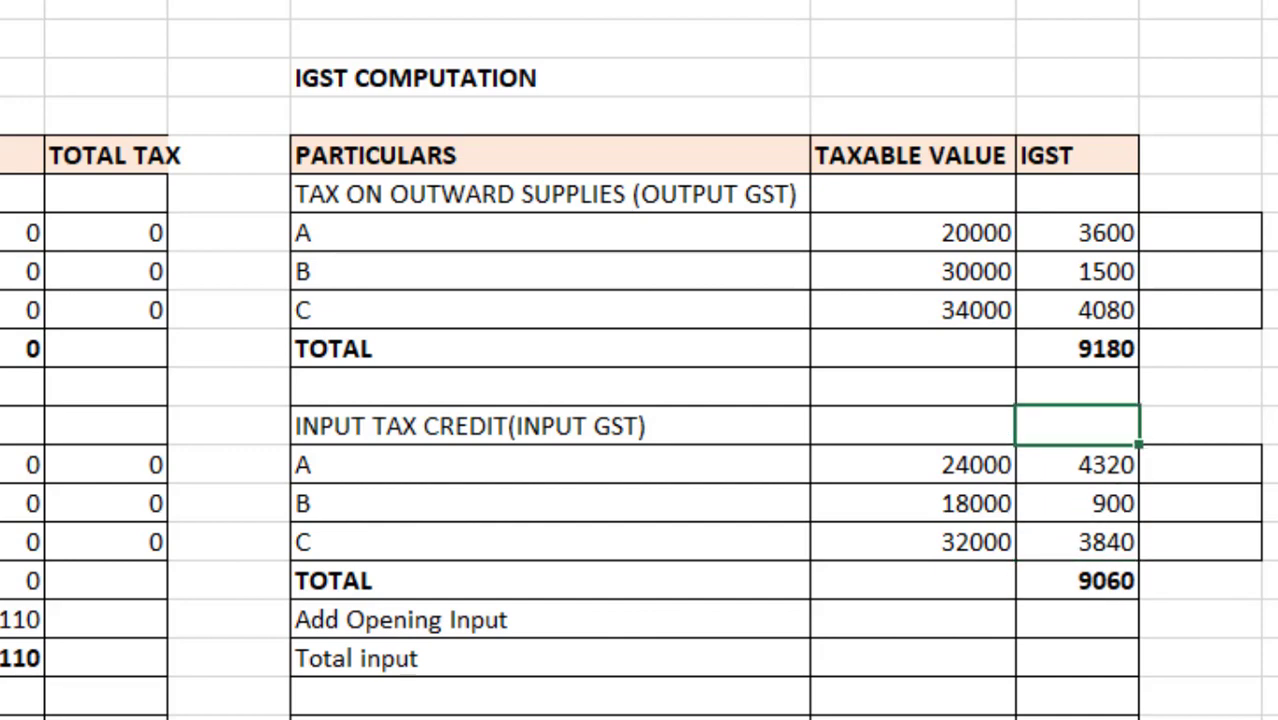
{"action": "key", "text": "Up"}
{"action": "key", "text": "Up"}
{"action": "key", "text": "Down"}
{"action": "key", "text": "Down"}
{"action": "key", "text": "Down"}
{"action": "key", "text": "Down"}
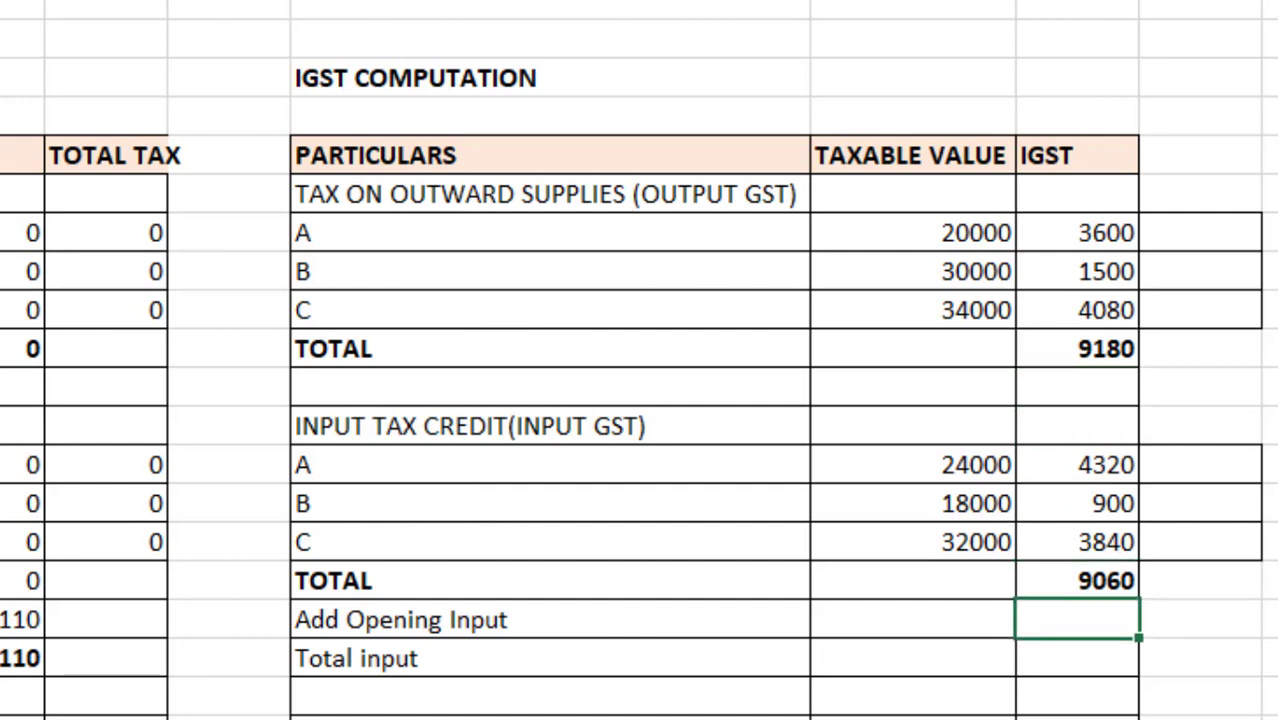
- Enter 0 as IGST opening input and Total input =J40+J41, giving 9060
{"action": "type", "text": "0"}
{"action": "key", "text": "Return"}
{"action": "type", "text": "="}
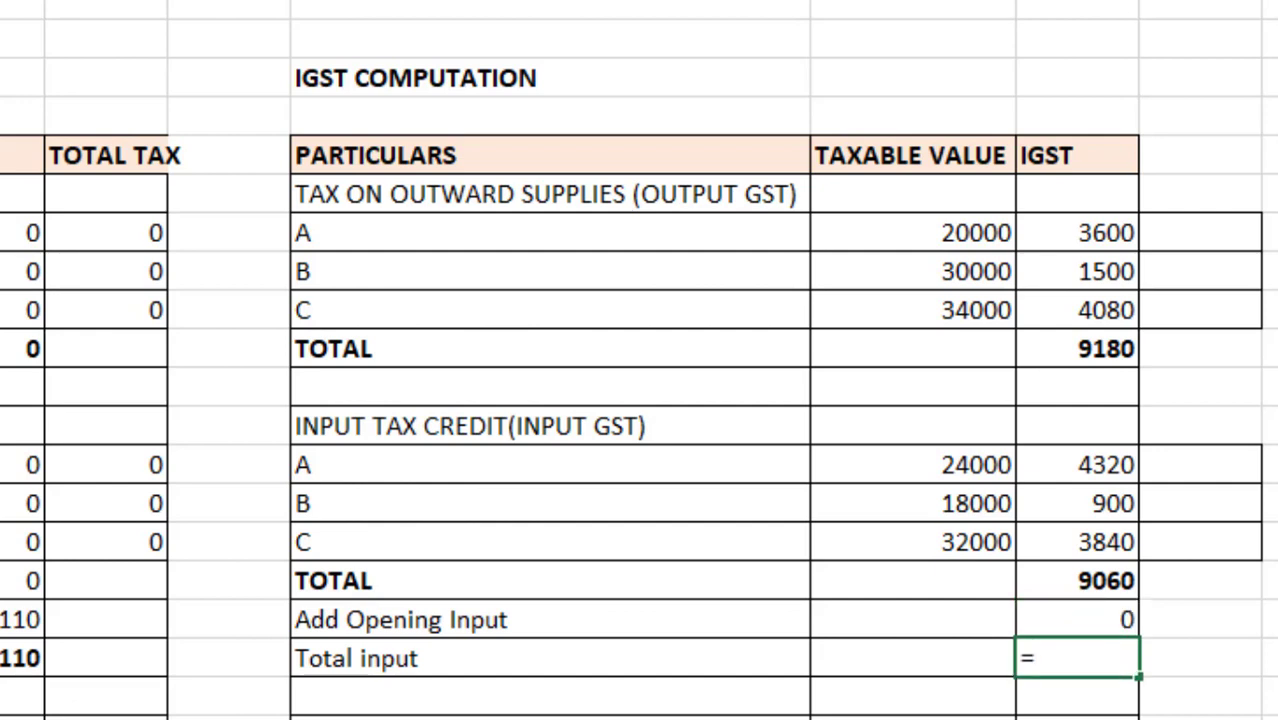
{"action": "key", "text": "Up"}
{"action": "key", "text": "Up"}
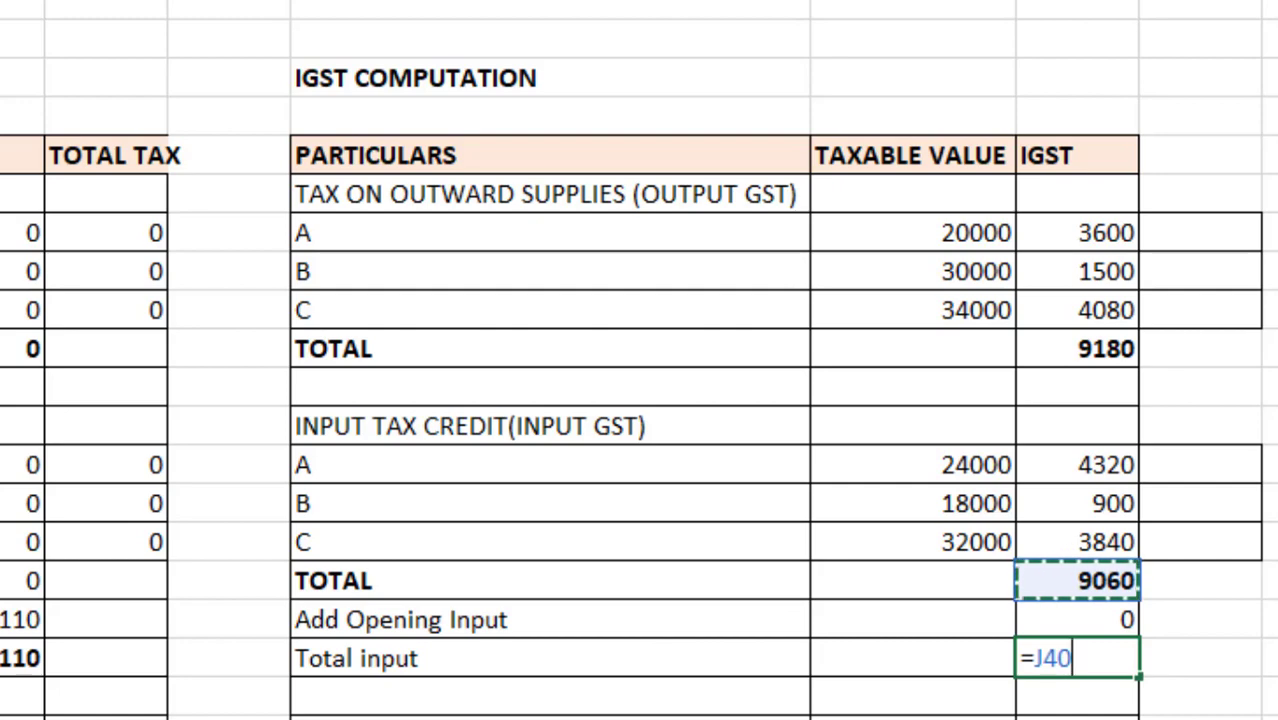
{"action": "type", "text": "+"}
{"action": "key", "text": "Up"}
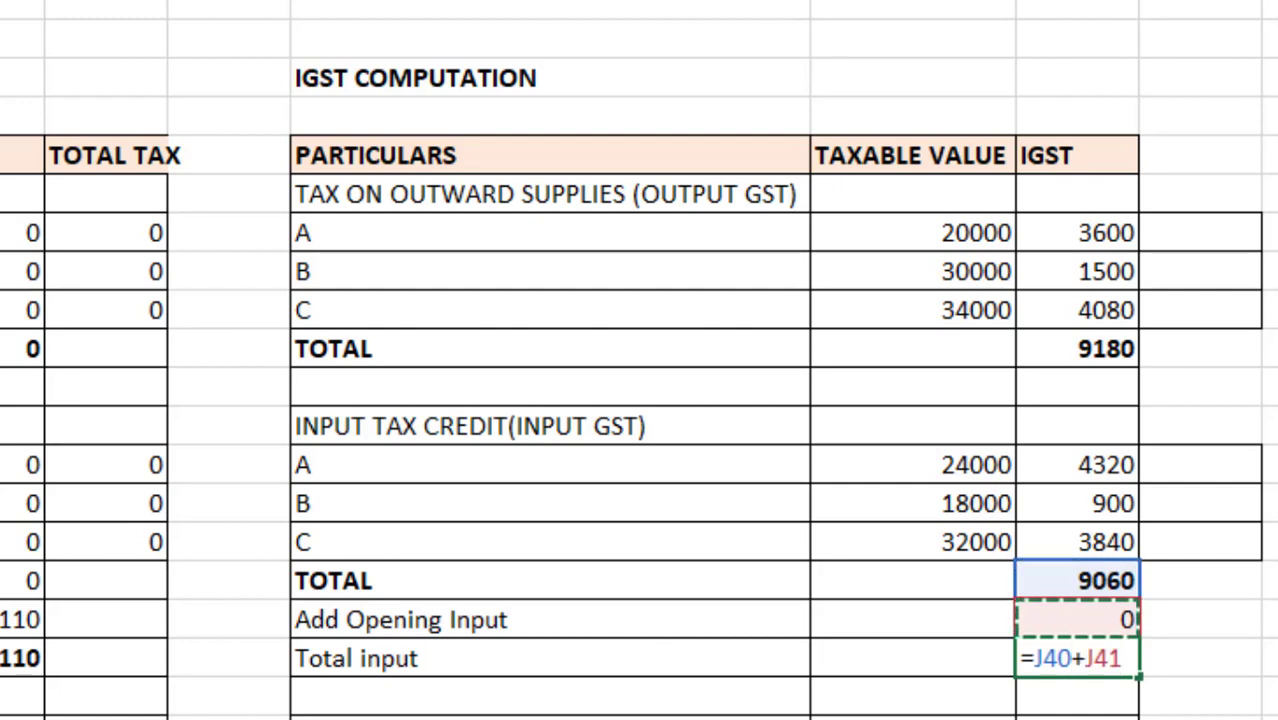
{"action": "key", "text": "Return"}
{"action": "key", "text": "Down"}
{"action": "key", "text": "Down"}
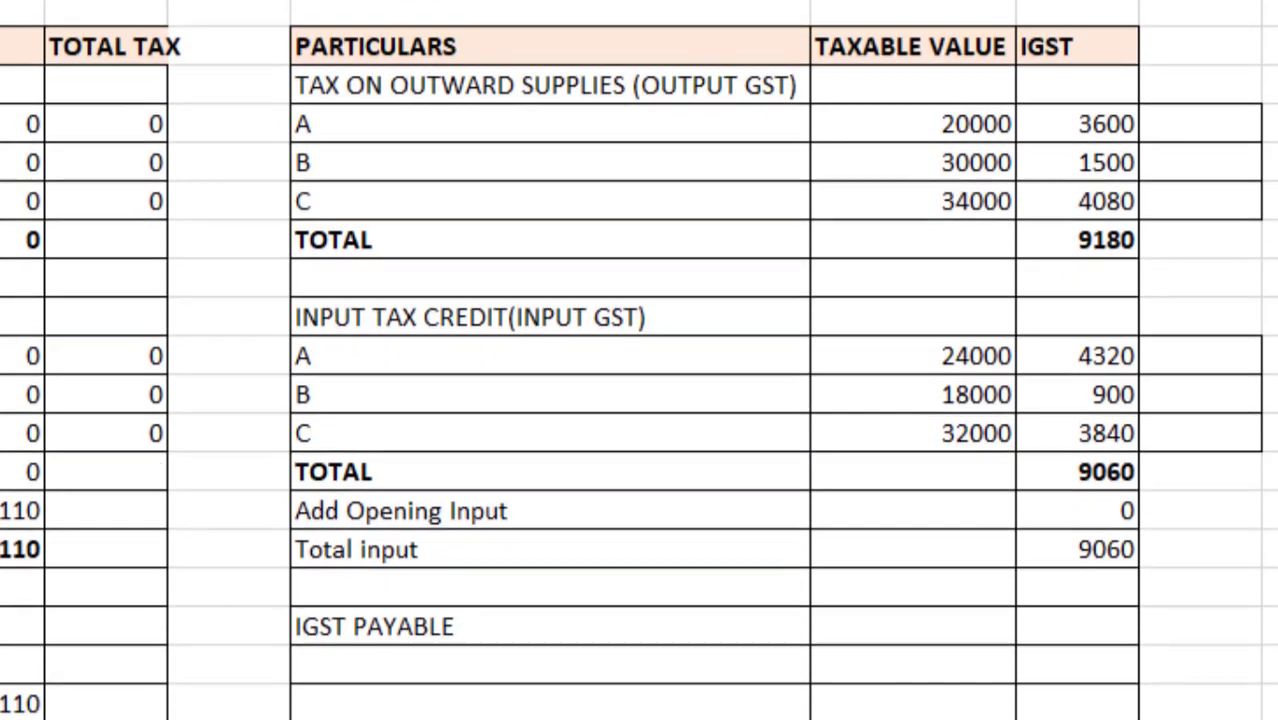
{"action": "key", "text": "Up"}
{"action": "key", "text": "Up"}
- Compute IGST payable as the 9180 output total minus 9060 total input, giving 120
{"action": "type", "text": "="}
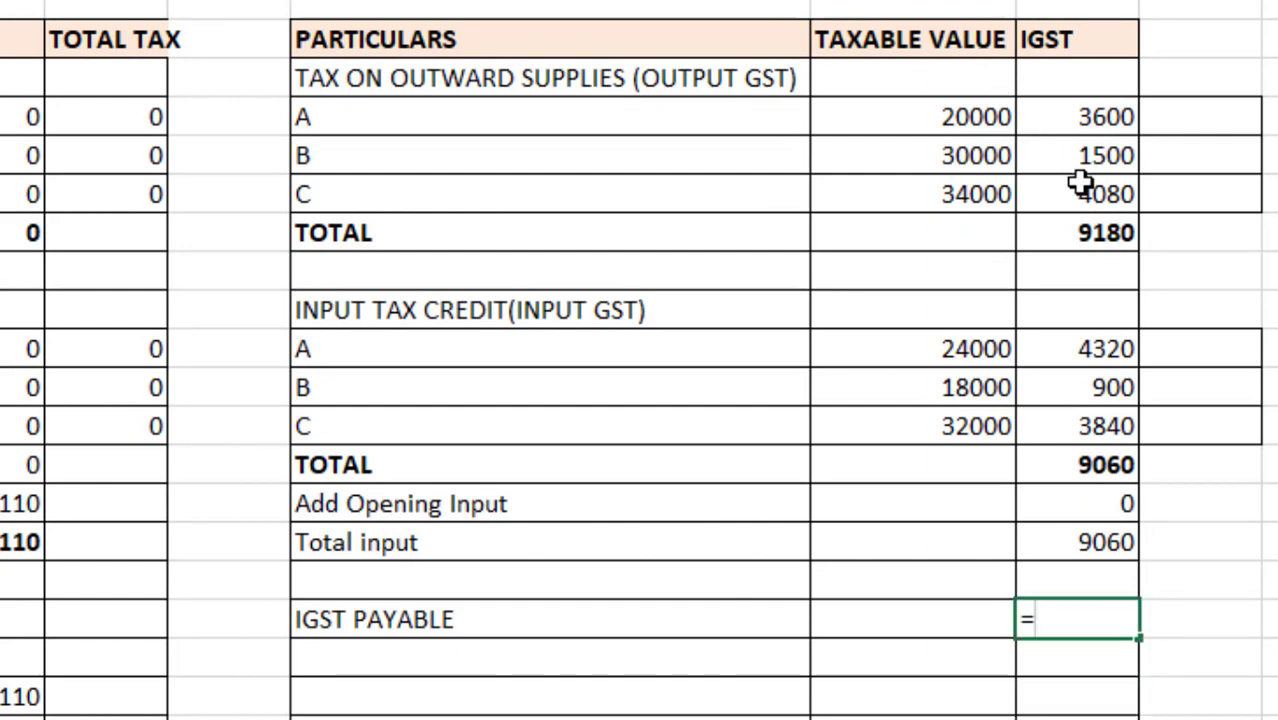
{"action": "left_click", "coordinate": [1077, 229]}
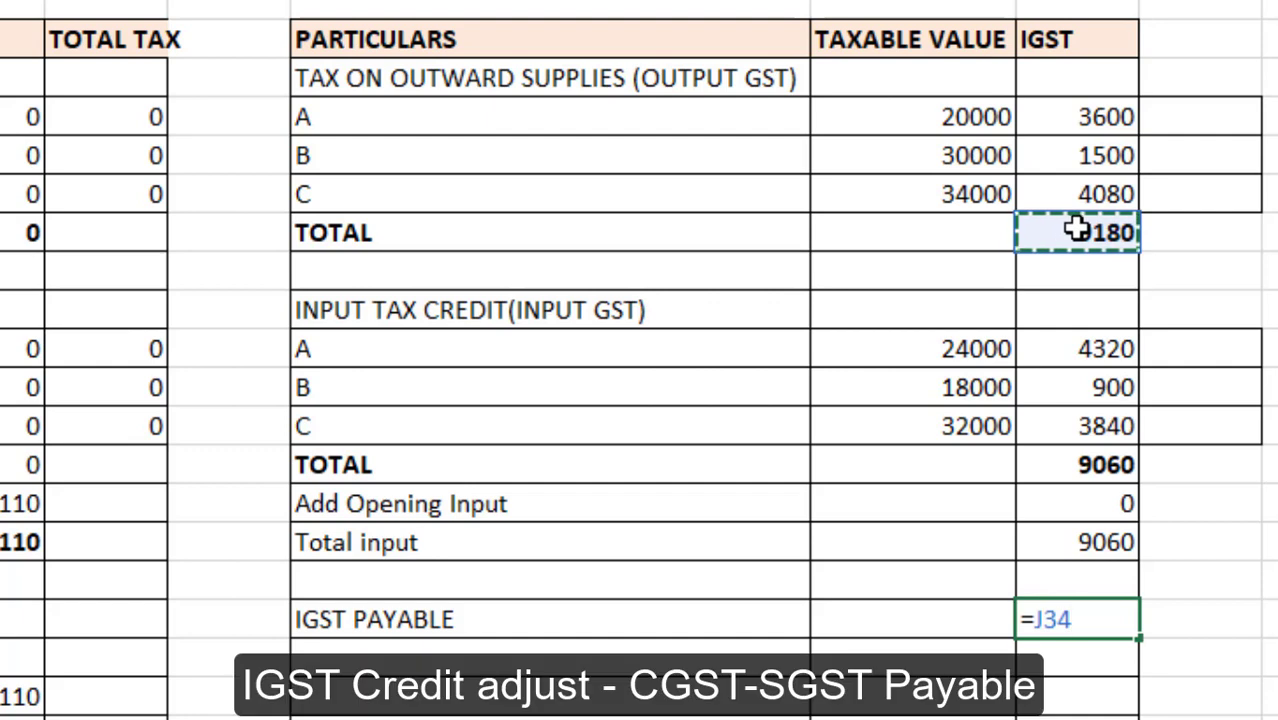
{"action": "type", "text": "-"}
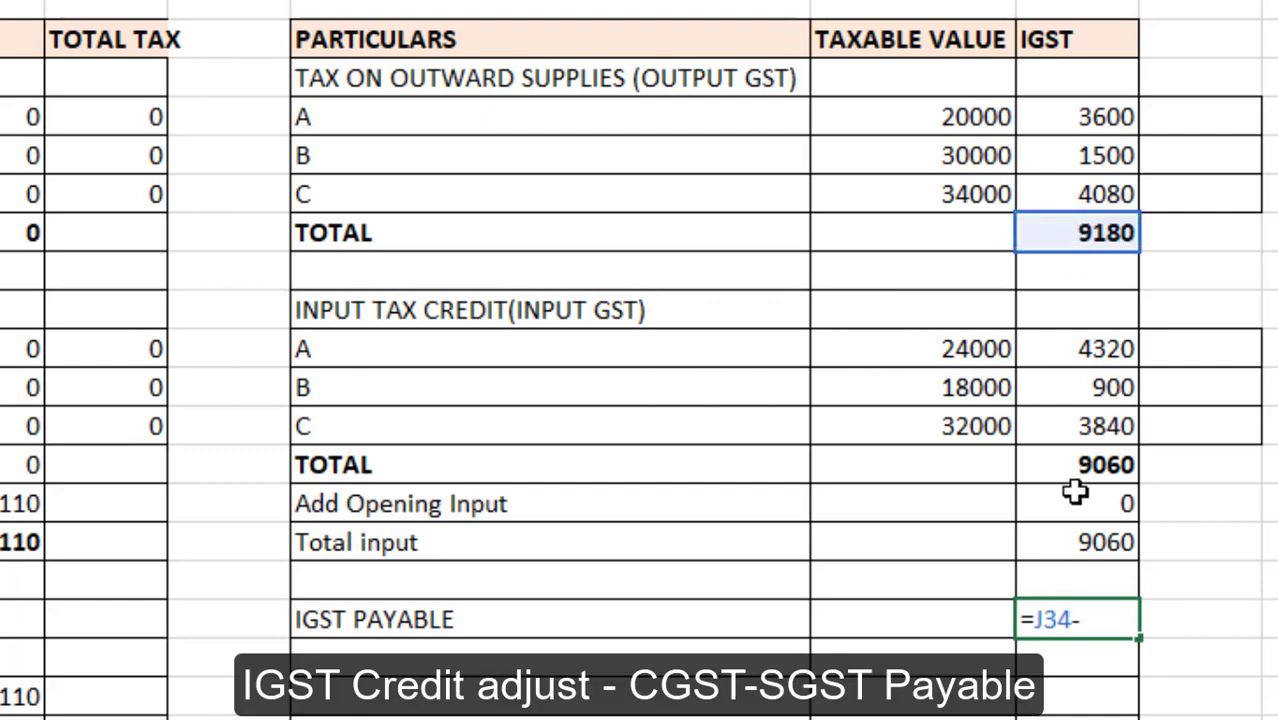
{"action": "left_click", "coordinate": [1062, 542]}
{"action": "key", "text": "Return"}
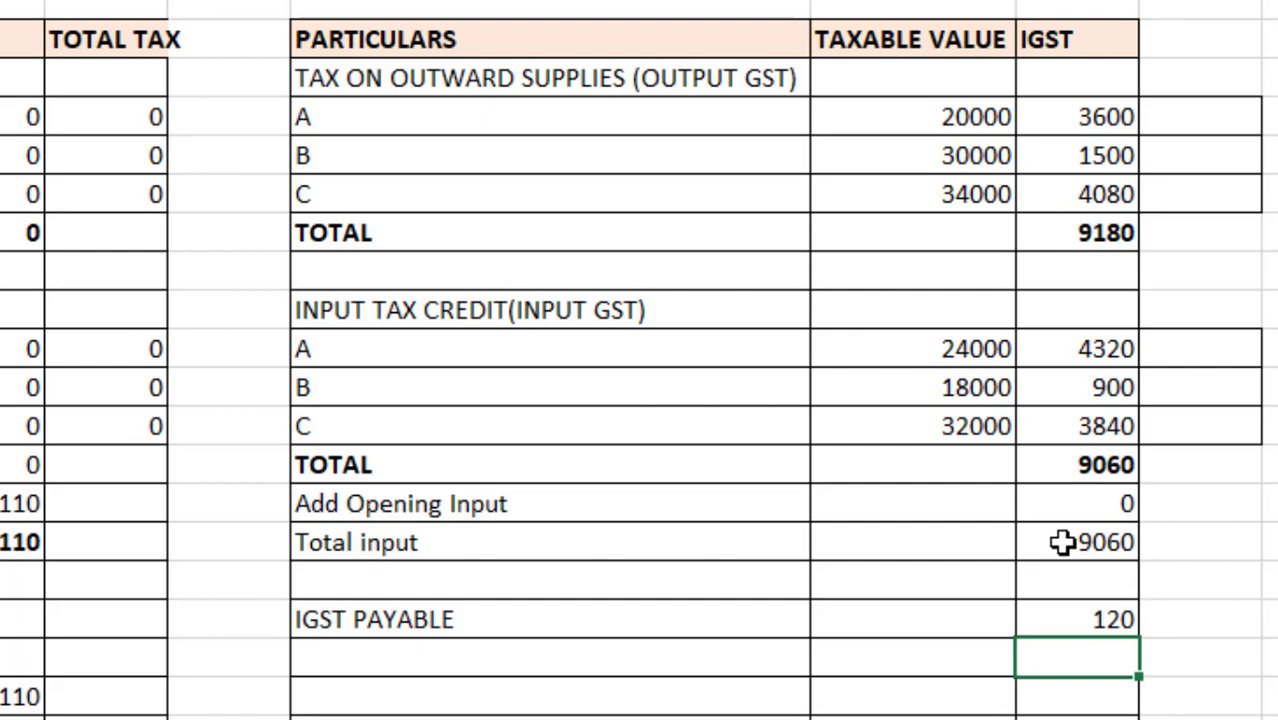
- Enter 120 as IGST adjustment and a balance formula leaving 0
{"action": "key", "text": "Down"}
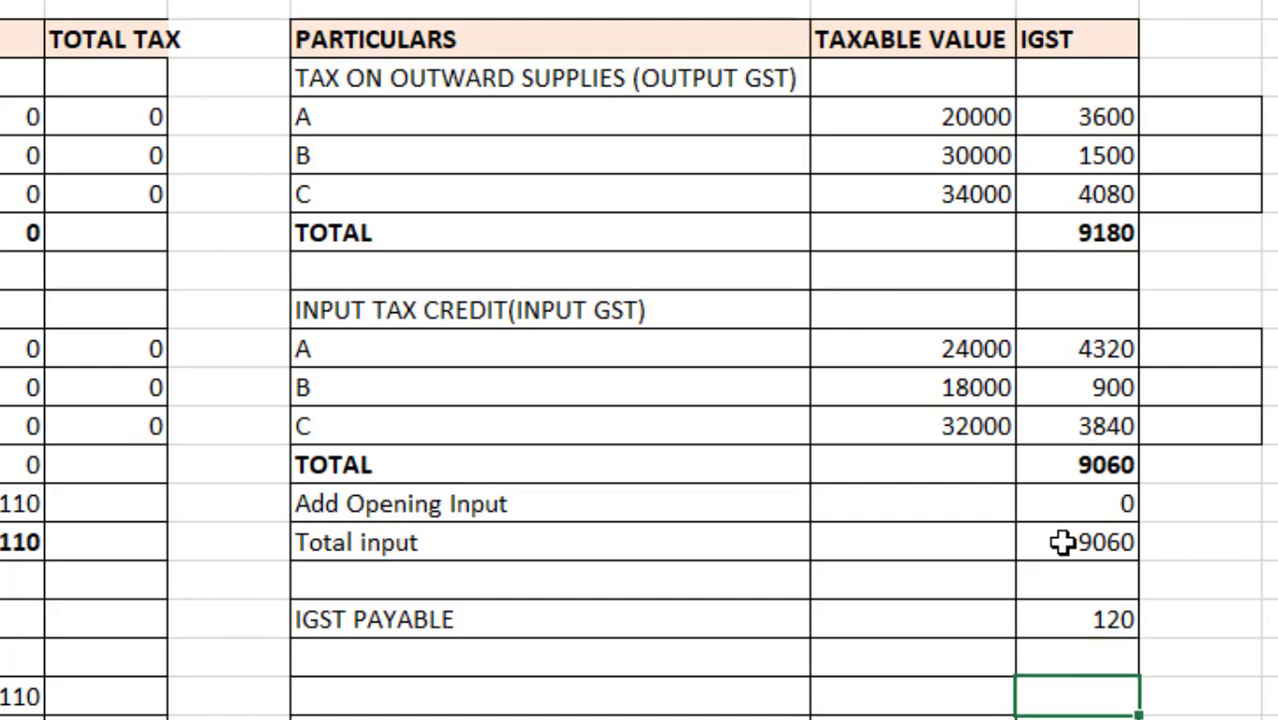
{"action": "key", "text": "Down"}
{"action": "scroll", "coordinate": [1062, 542], "scroll_direction": "down", "scroll_amount": 1}
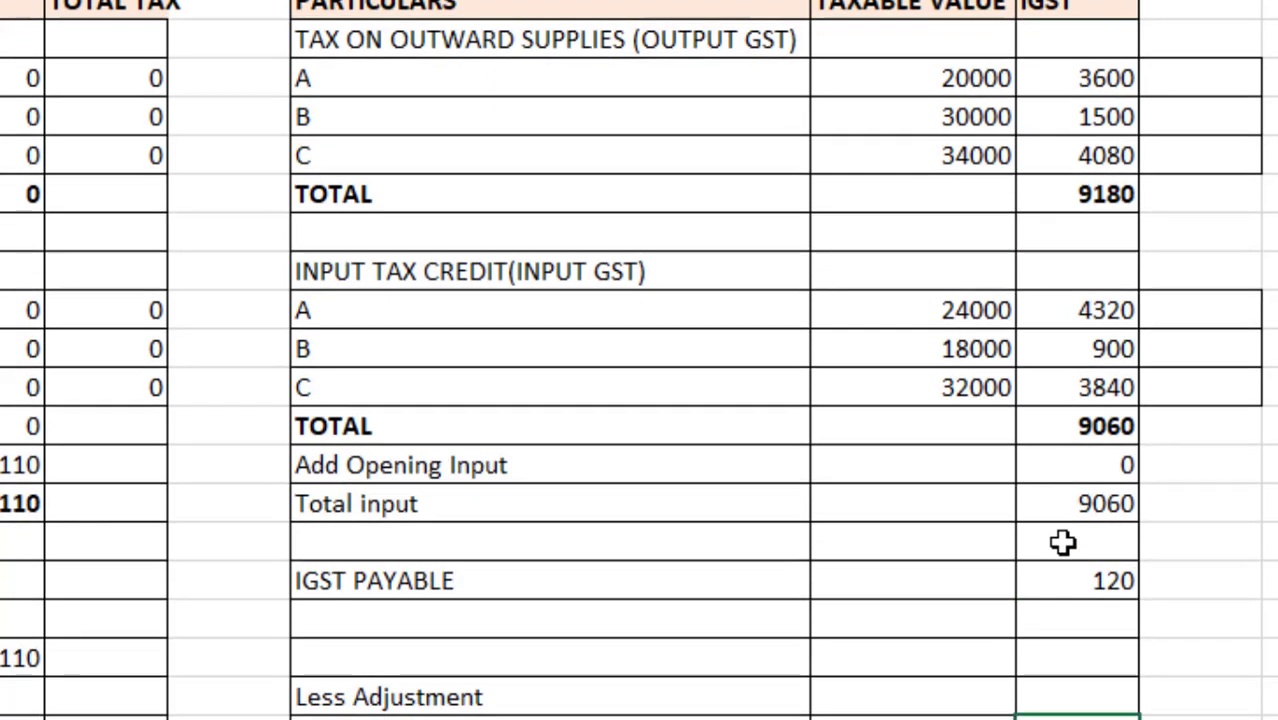
{"action": "key", "text": "Up"}
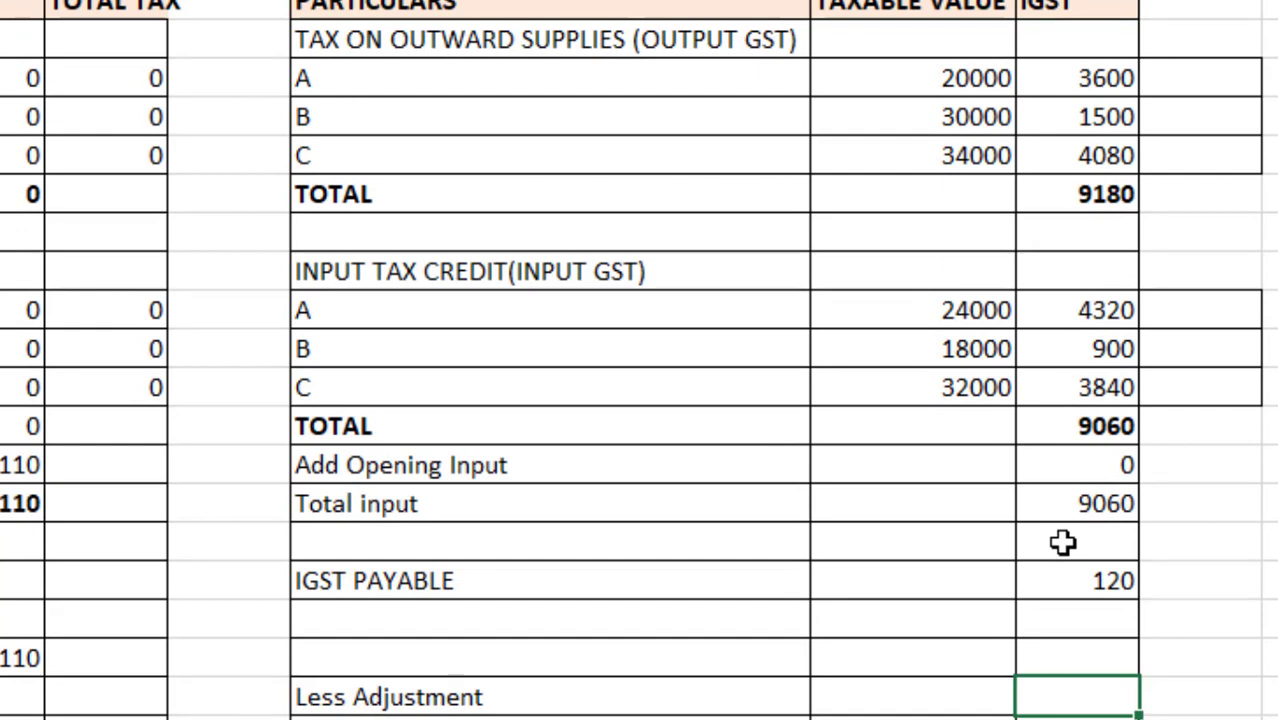
{"action": "type", "text": "12"}
{"action": "type", "text": "0"}
{"action": "key", "text": "Return"}
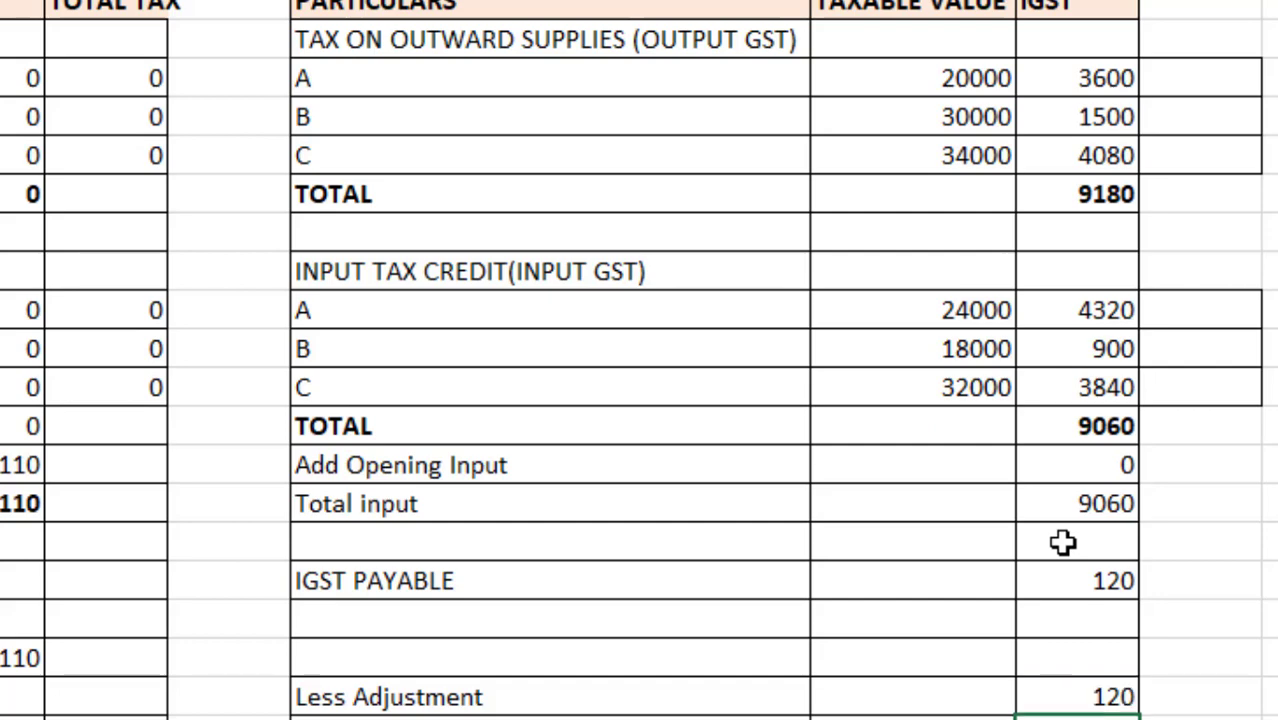
{"action": "type", "text": "="}
{"action": "key", "text": "Up"}
{"action": "key", "text": "Up"}
{"action": "key", "text": "Up"}
{"action": "key", "text": "Up"}
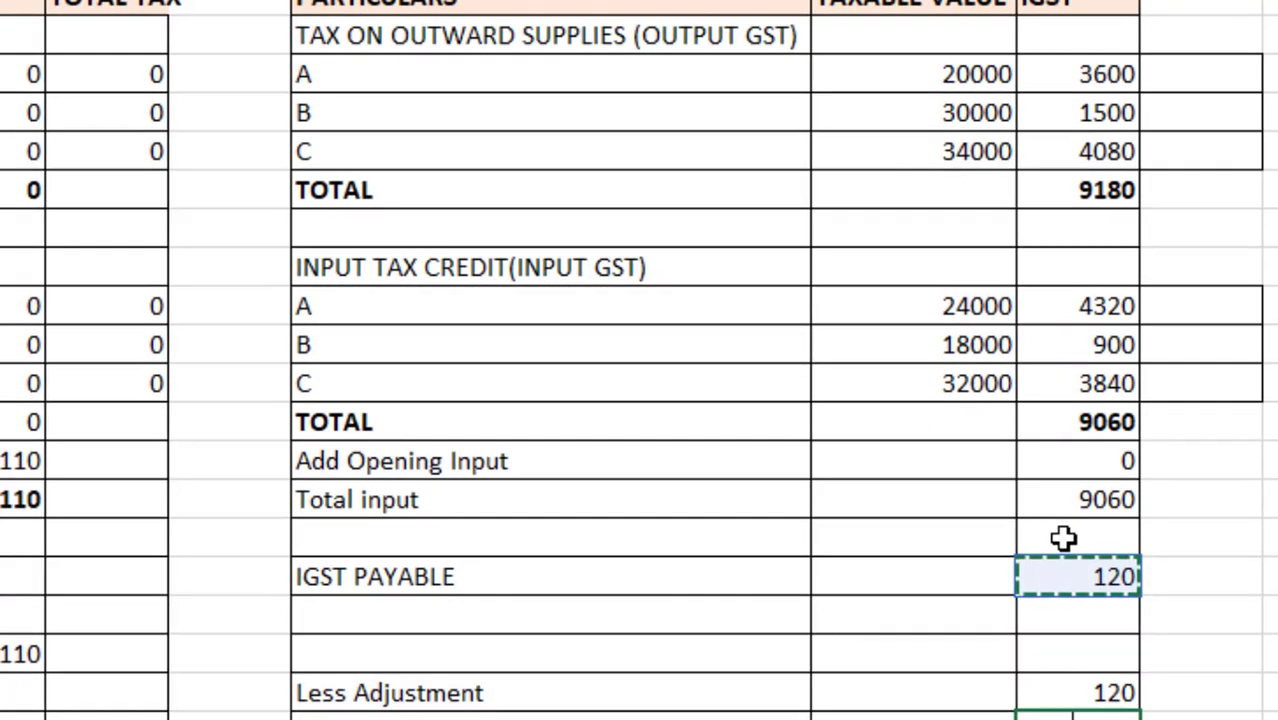
{"action": "type", "text": "=J44-"}
{"action": "key", "text": "Up"}
{"action": "key", "text": "Return"}
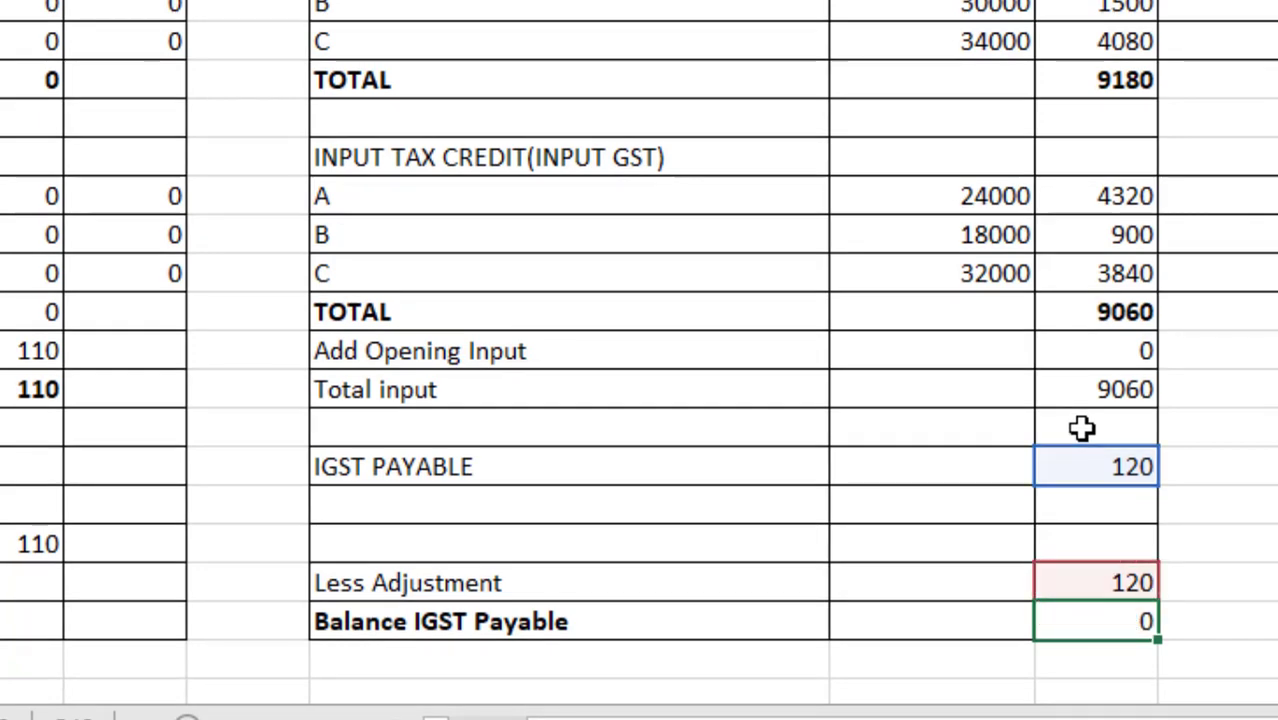
- Enter CGST adjustment 20 and balance credit =D46-D47, leaving 0
{"action": "key", "text": "Left"}
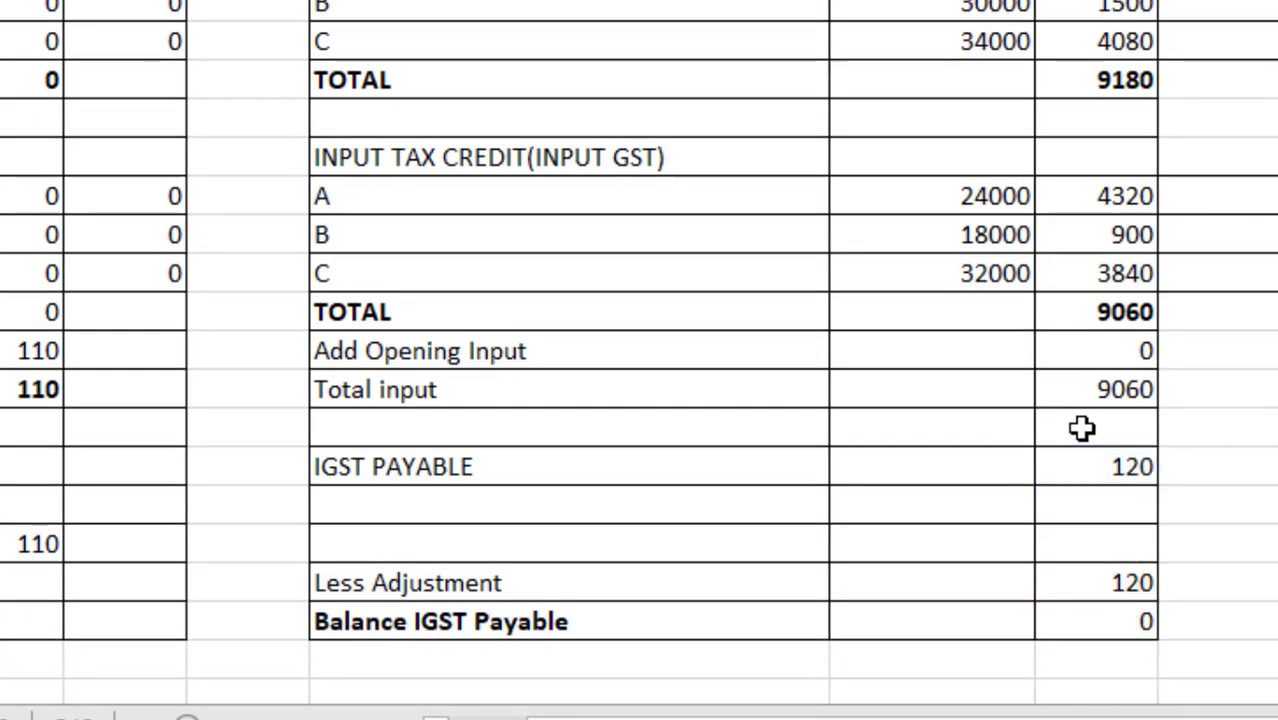
{"action": "type", "text": "20"}
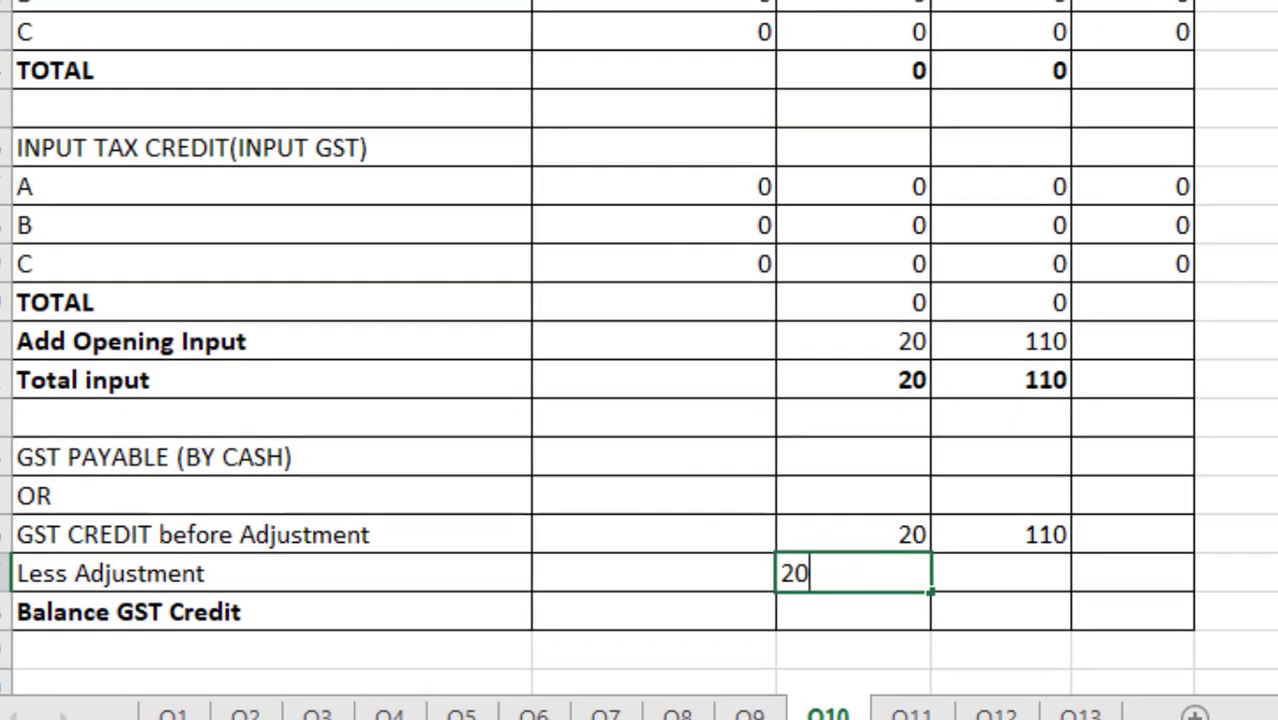
{"action": "key", "text": "Return"}
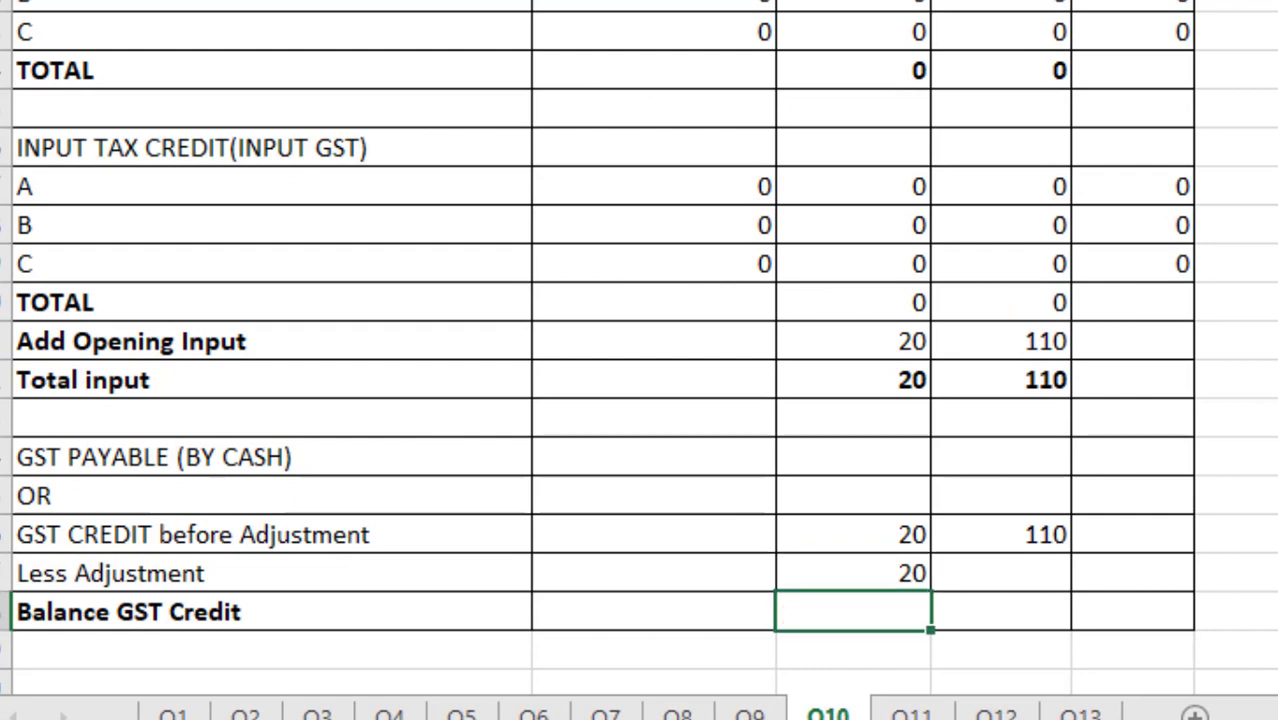
{"action": "type", "text": "="}
{"action": "key", "text": "Up"}
{"action": "key", "text": "Up"}
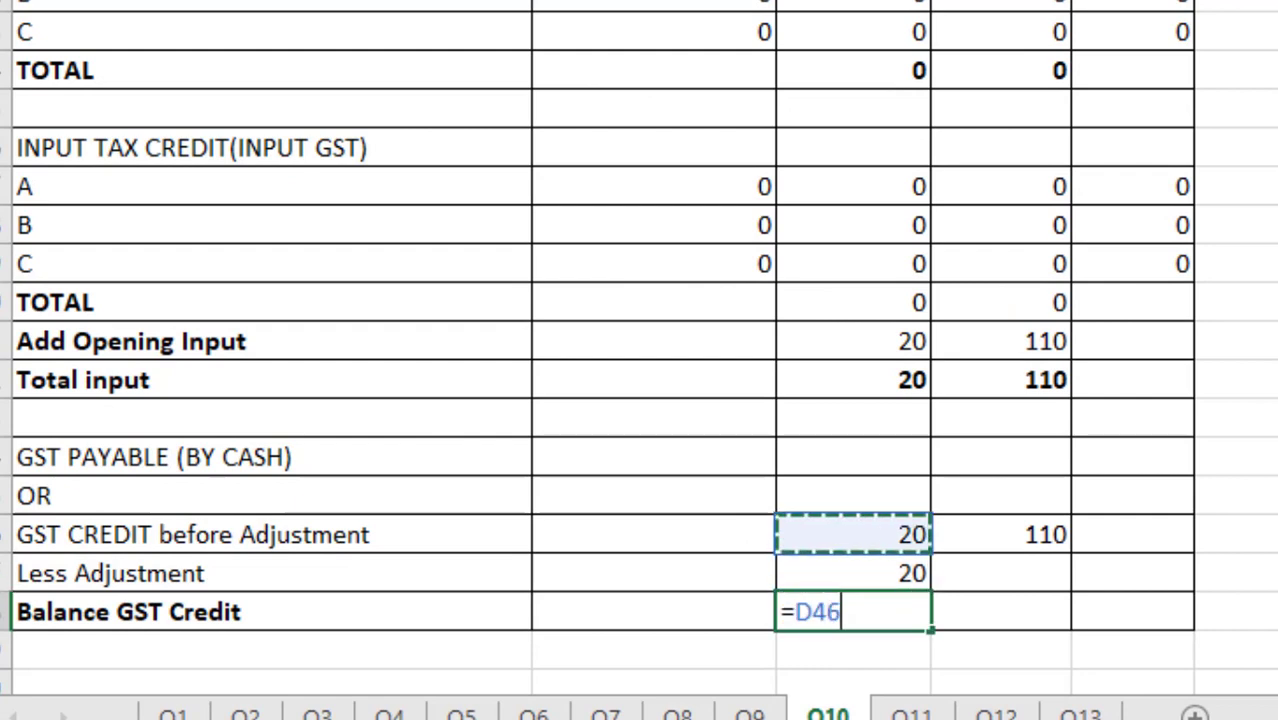
{"action": "type", "text": "-"}
{"action": "key", "text": "Up"}
{"action": "key", "text": "Return"}
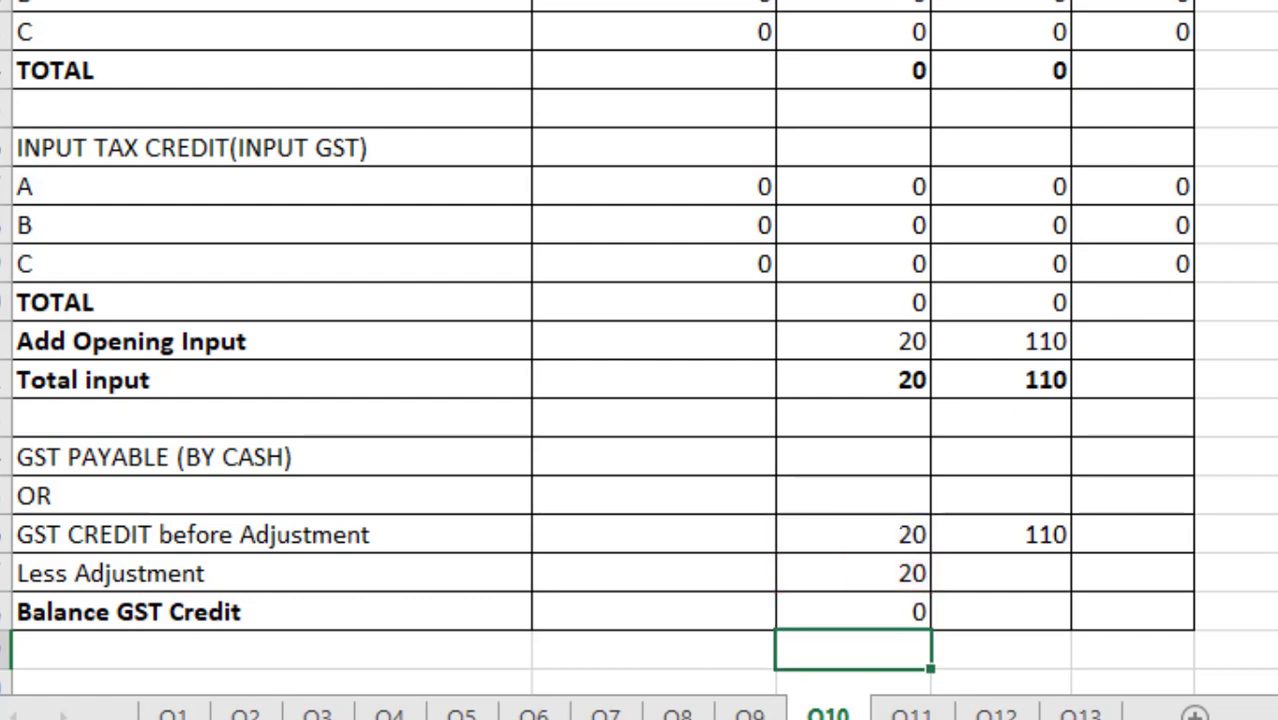
- Enter SGST adjustment 100 and balance credit =E46-E47, leaving 10
{"action": "key", "text": "Up"}
{"action": "key", "text": "Right"}
{"action": "key", "text": "Up"}
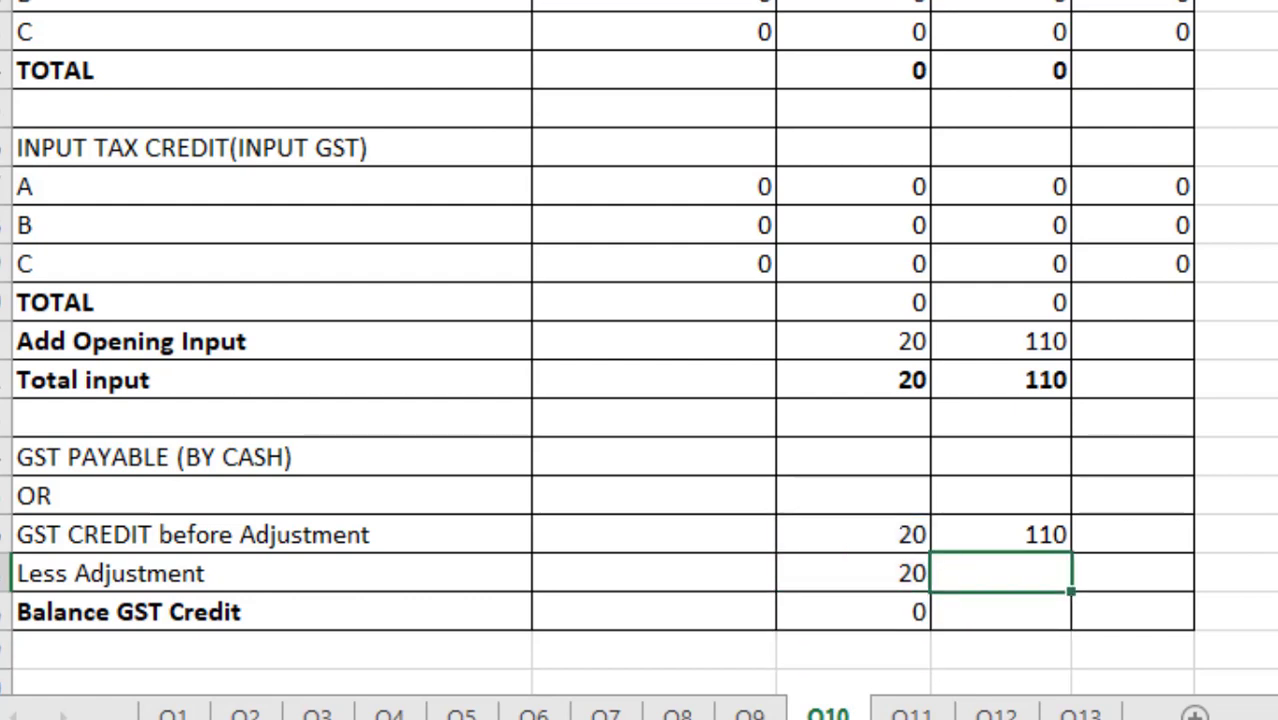
{"action": "type", "text": "100"}
{"action": "key", "text": "Return"}
{"action": "type", "text": "="}
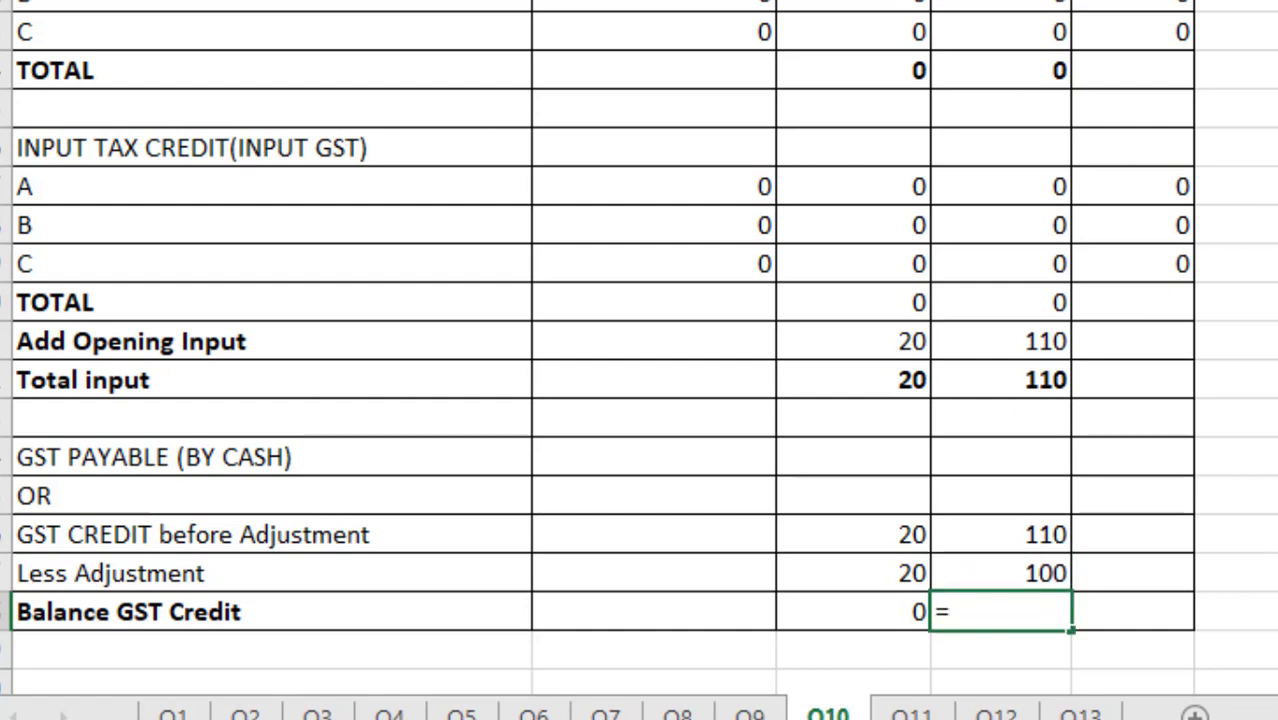
{"action": "key", "text": "Up"}
{"action": "key", "text": "Up"}
{"action": "type", "text": "-"}
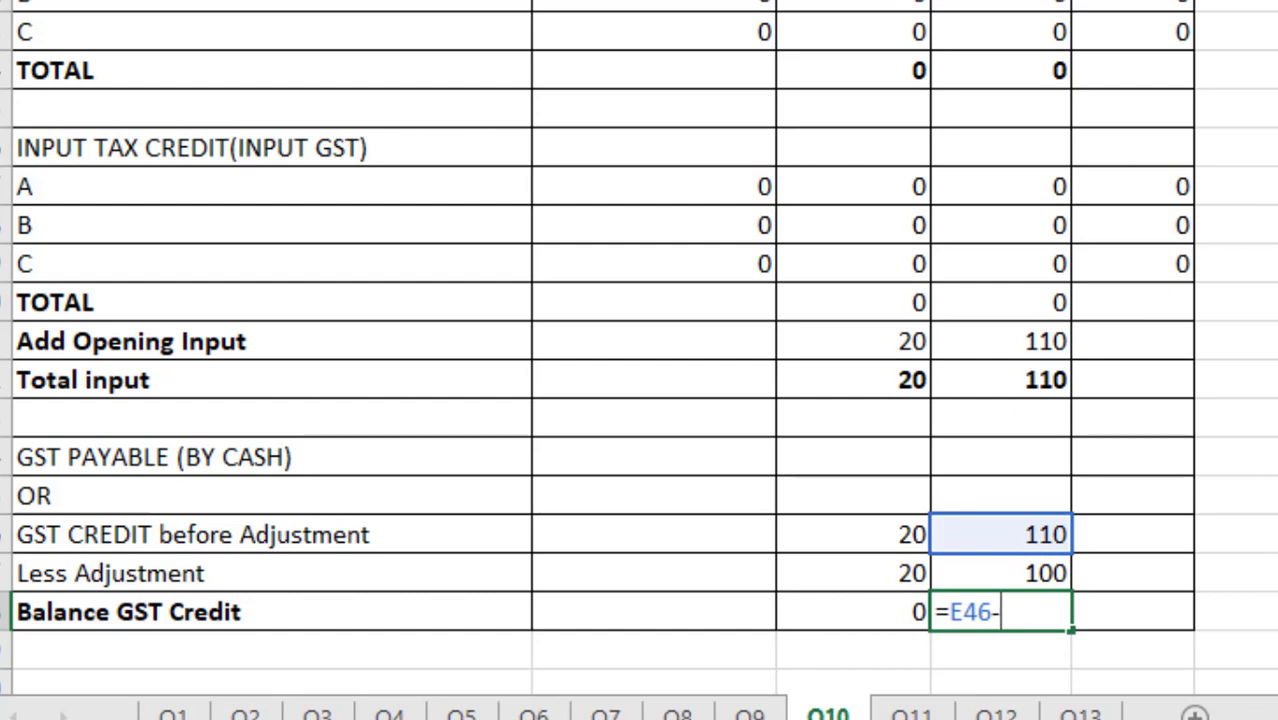
{"action": "key", "text": "Down"}
{"action": "key", "text": "Up"}
{"action": "key", "text": "Up"}
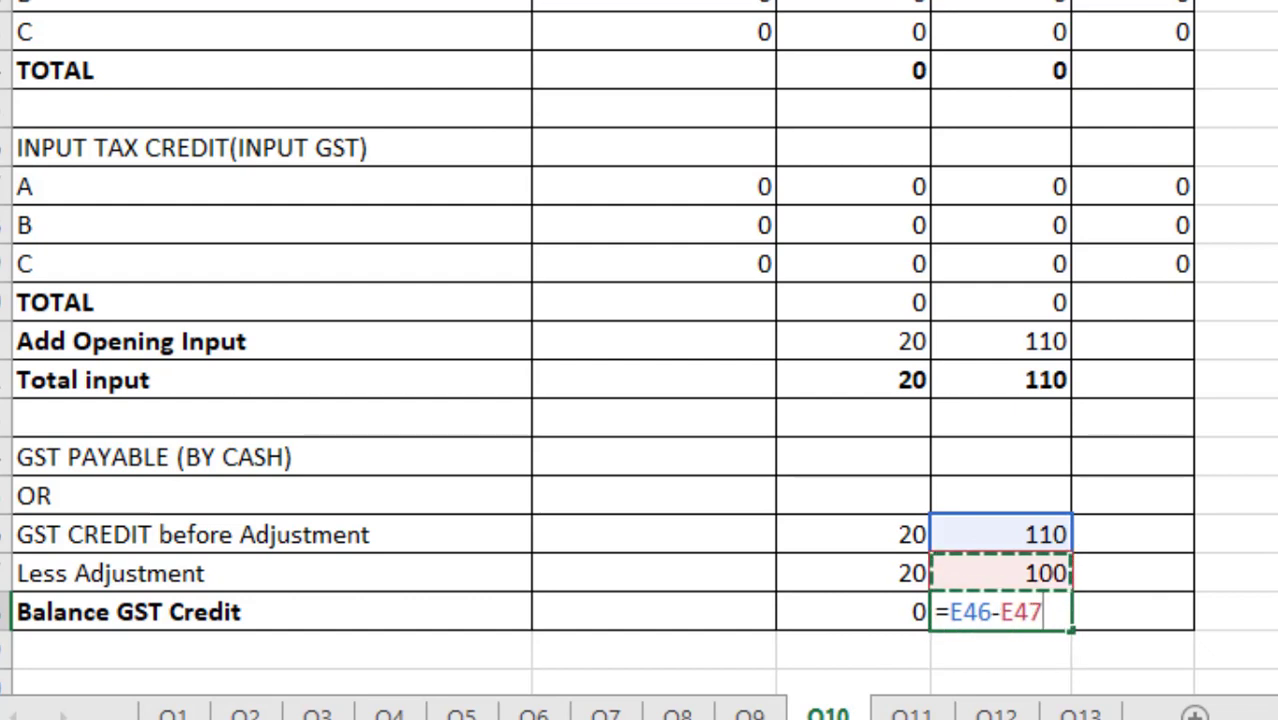
{"action": "key", "text": "Return"}
{"action": "left_click", "coordinate": [1000, 611]}
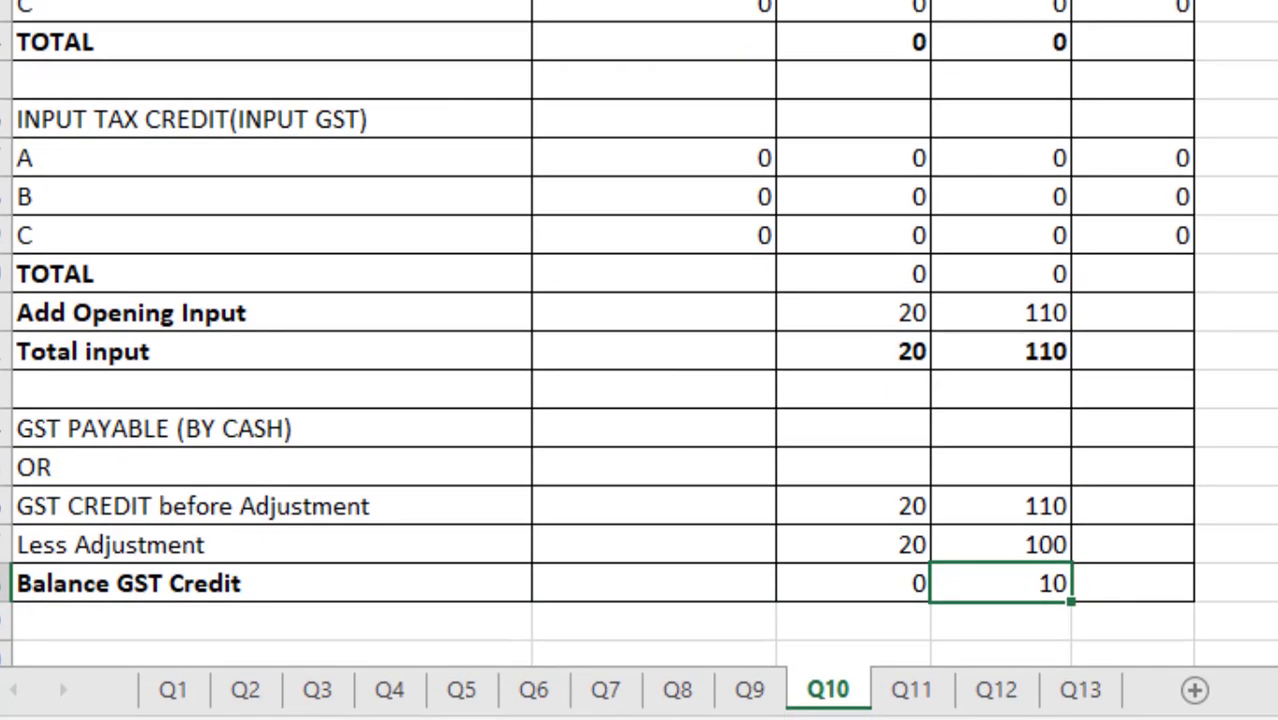
{"action": "key", "text": "Up"}
{"action": "key", "text": "Up"}
{"action": "key", "text": "Up"}
{"action": "key", "text": "Up"}
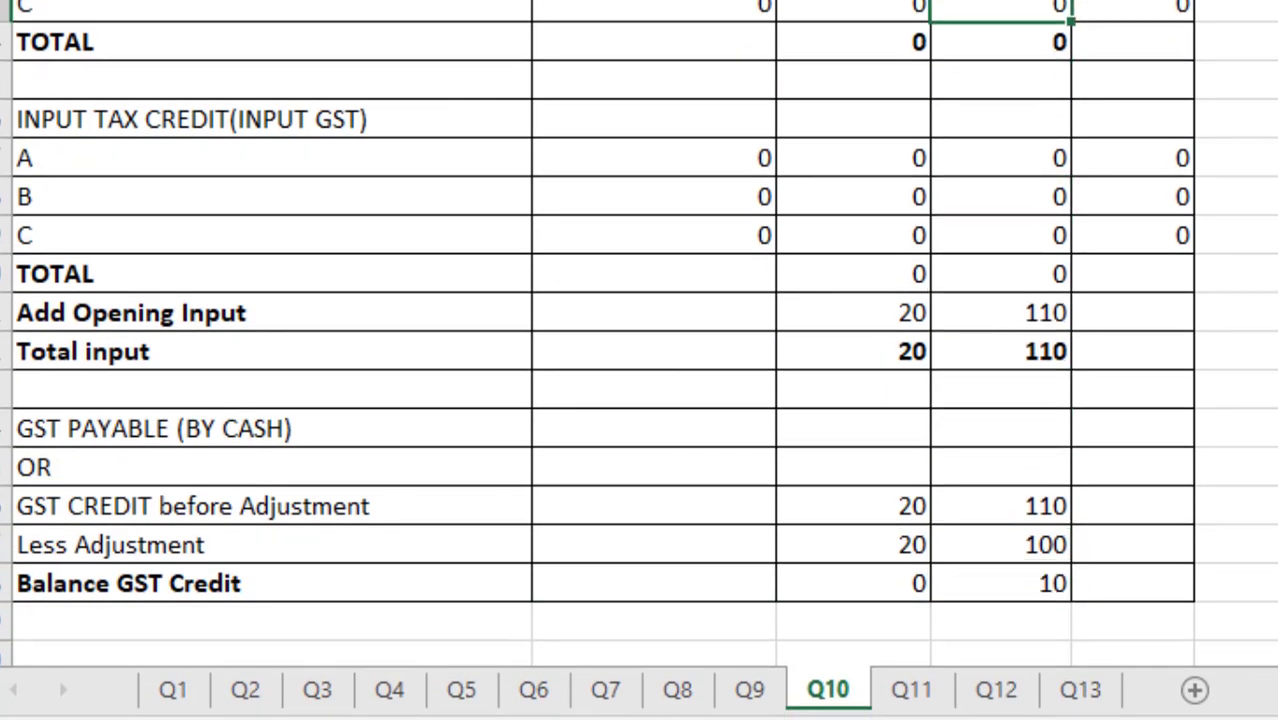
{"action": "key", "text": "Up"}
{"action": "key", "text": "Up"}
{"action": "key", "text": "Up"}
{"action": "key", "text": "Up"}
{"action": "key", "text": "Up"}
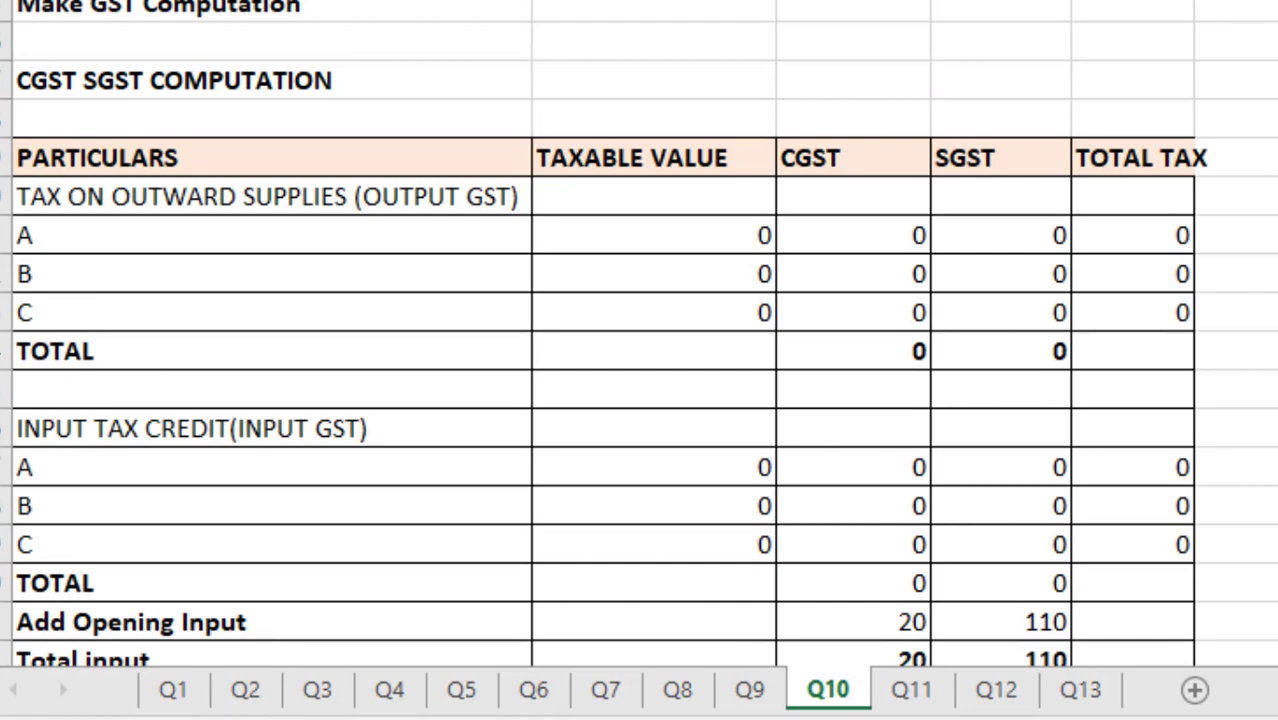
- Scroll back up to review the finished Q10 computation, then switch to Q11
{"action": "scroll", "coordinate": [638, 334], "scroll_direction": "up", "scroll_amount": 1}
{"action": "scroll", "coordinate": [638, 334], "scroll_direction": "up", "scroll_amount": 1}
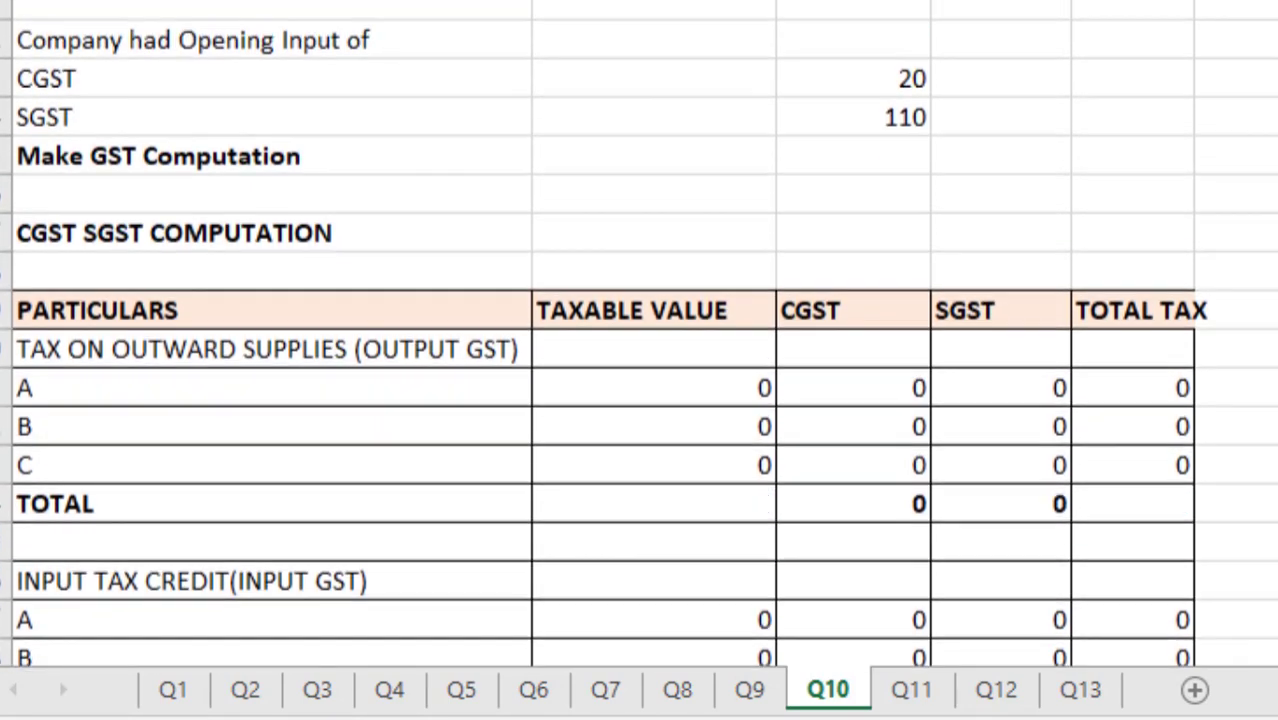
{"action": "scroll", "coordinate": [638, 334], "scroll_direction": "up", "scroll_amount": 1}
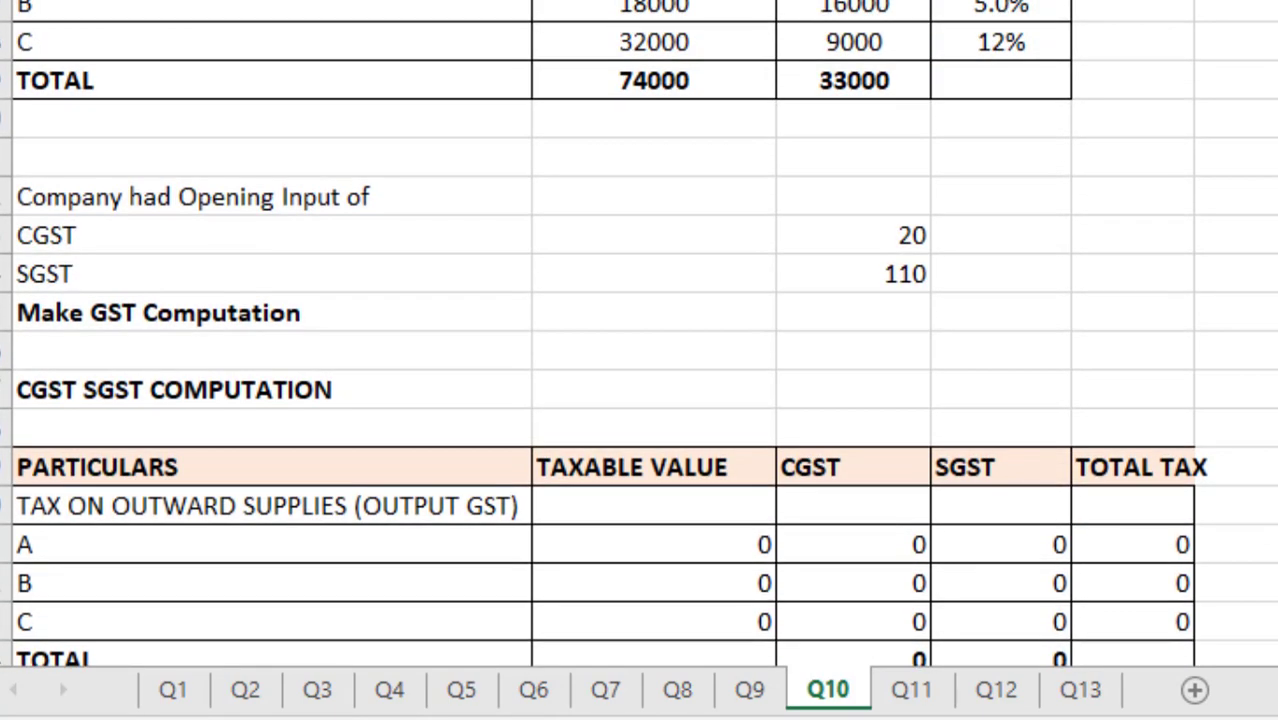
{"action": "key", "text": "Down"}
{"action": "key", "text": "Down"}
{"action": "key", "text": "Down"}
{"action": "key", "text": "Down"}
{"action": "key", "text": "Down"}
{"action": "key", "text": "Down"}
{"action": "key", "text": "Down"}
{"action": "key", "text": "Down"}
{"action": "key", "text": "Down"}
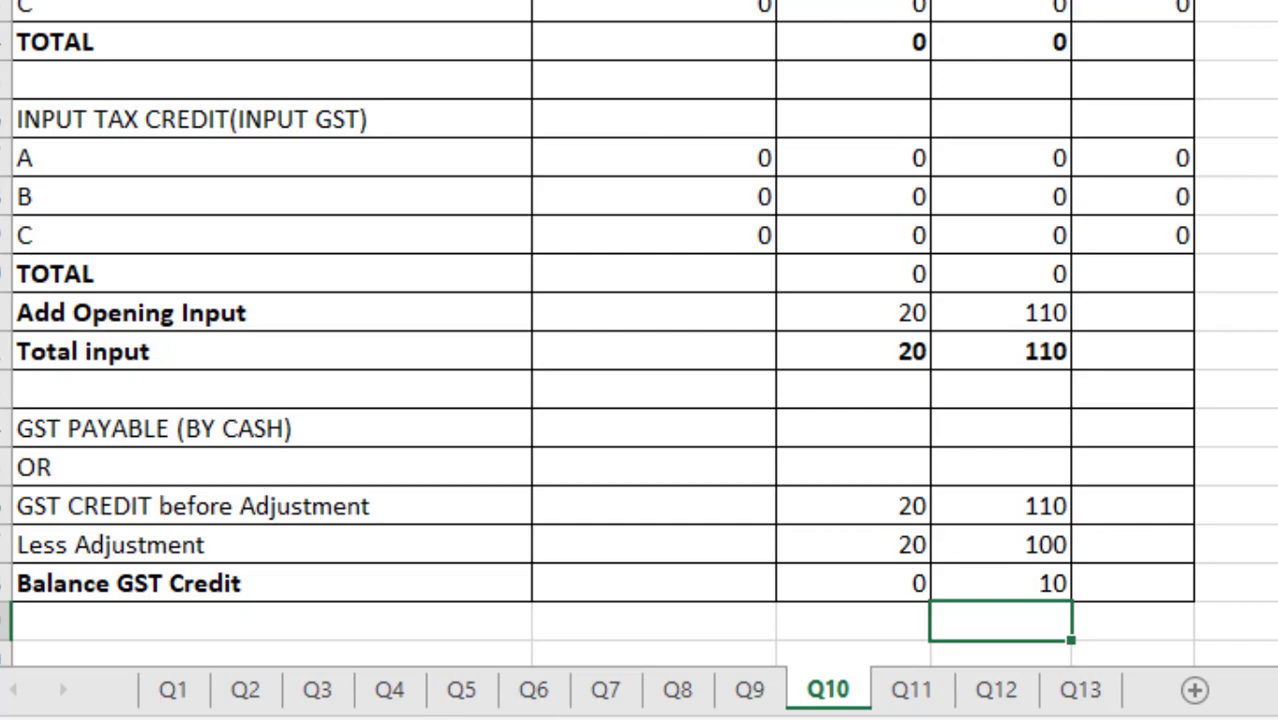
{"action": "left_click", "coordinate": [900, 690]}
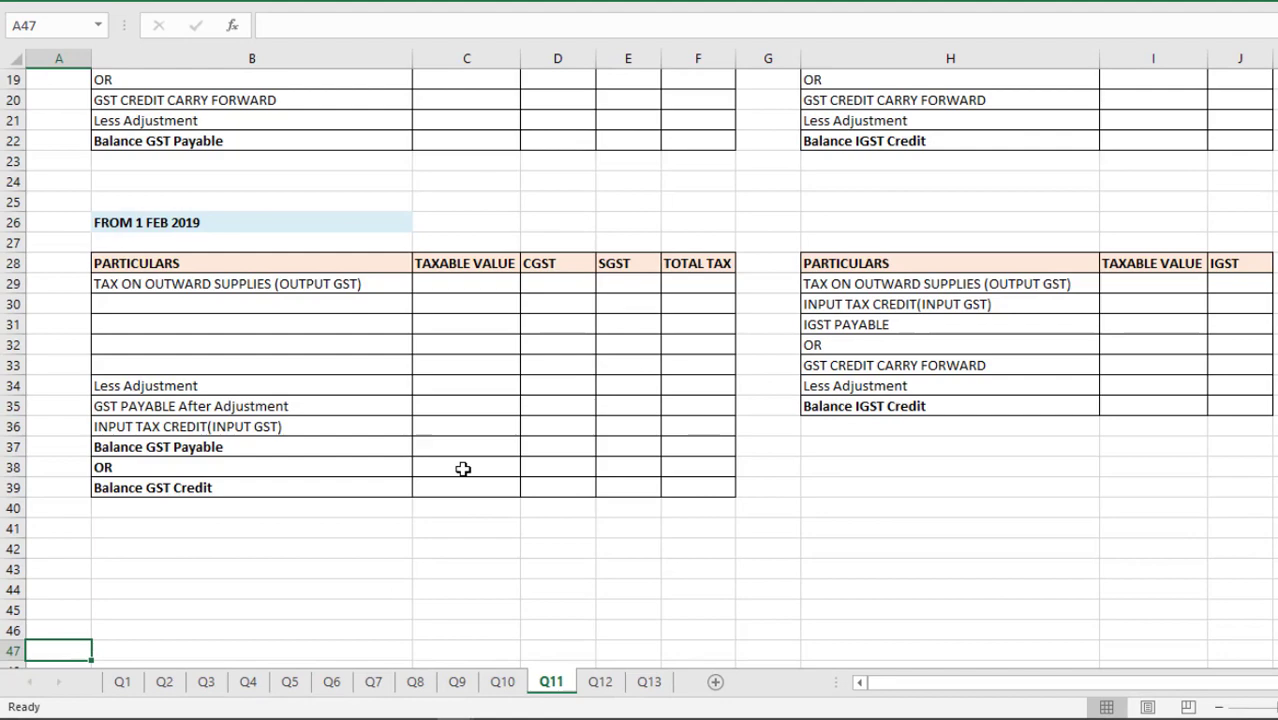
{"action": "left_click", "coordinate": [462, 468]}
{"action": "key", "text": "Up"}
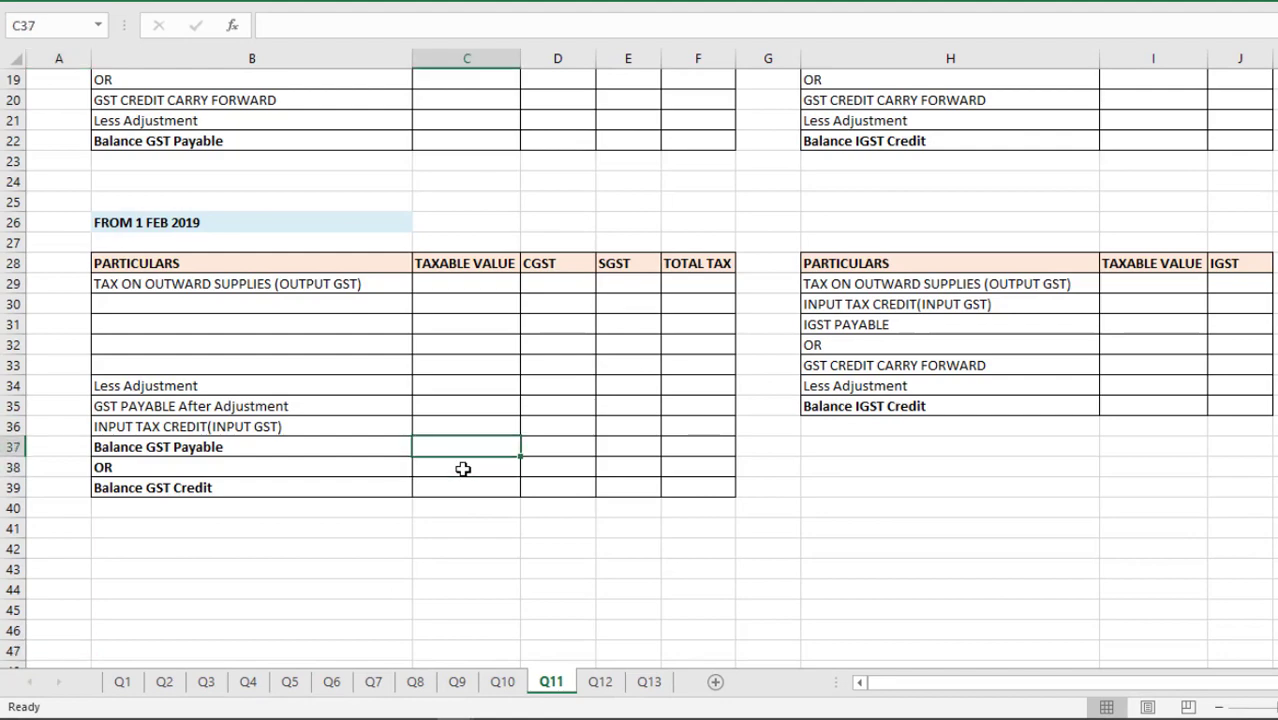
{"action": "key", "text": "Up"}
{"action": "key", "text": "ctrl+Up"}
{"action": "key", "text": "ctrl+Up"}
{"action": "key", "text": "ctrl+Up"}
{"action": "key", "text": "ctrl+Up"}
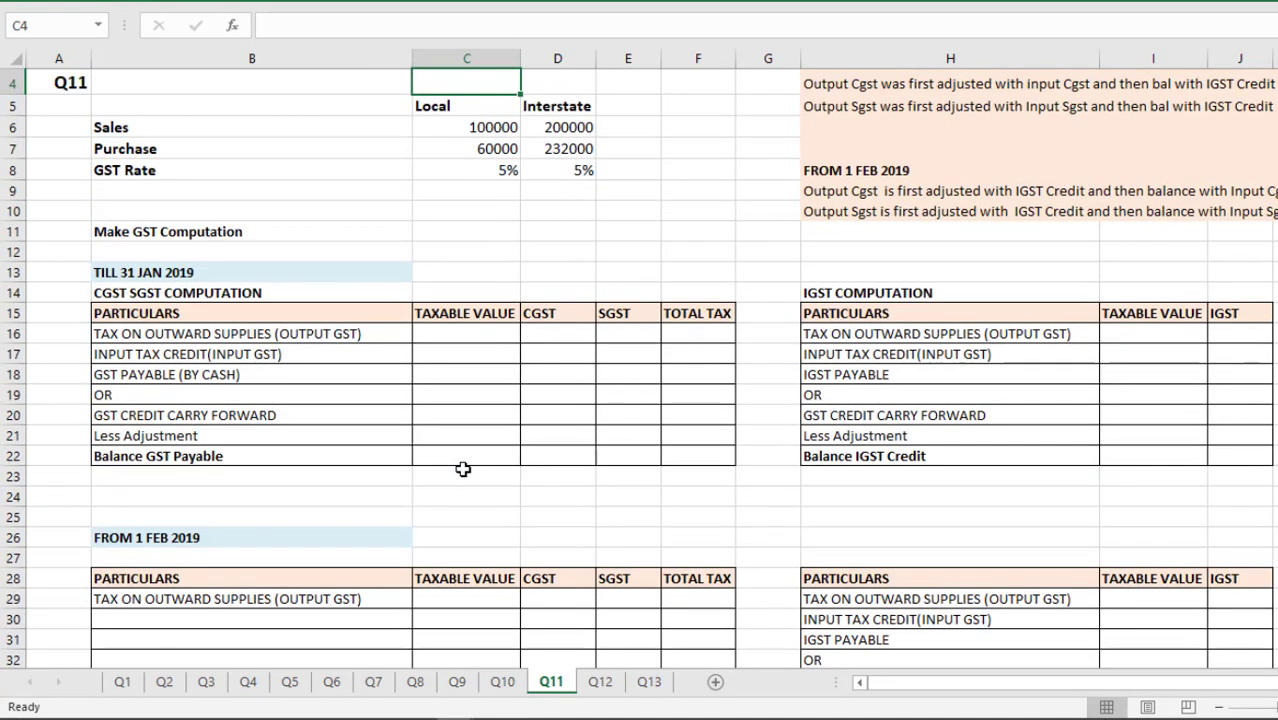
{"action": "key", "text": "Up"}
{"action": "key", "text": "Up"}
{"action": "key", "text": "Up"}
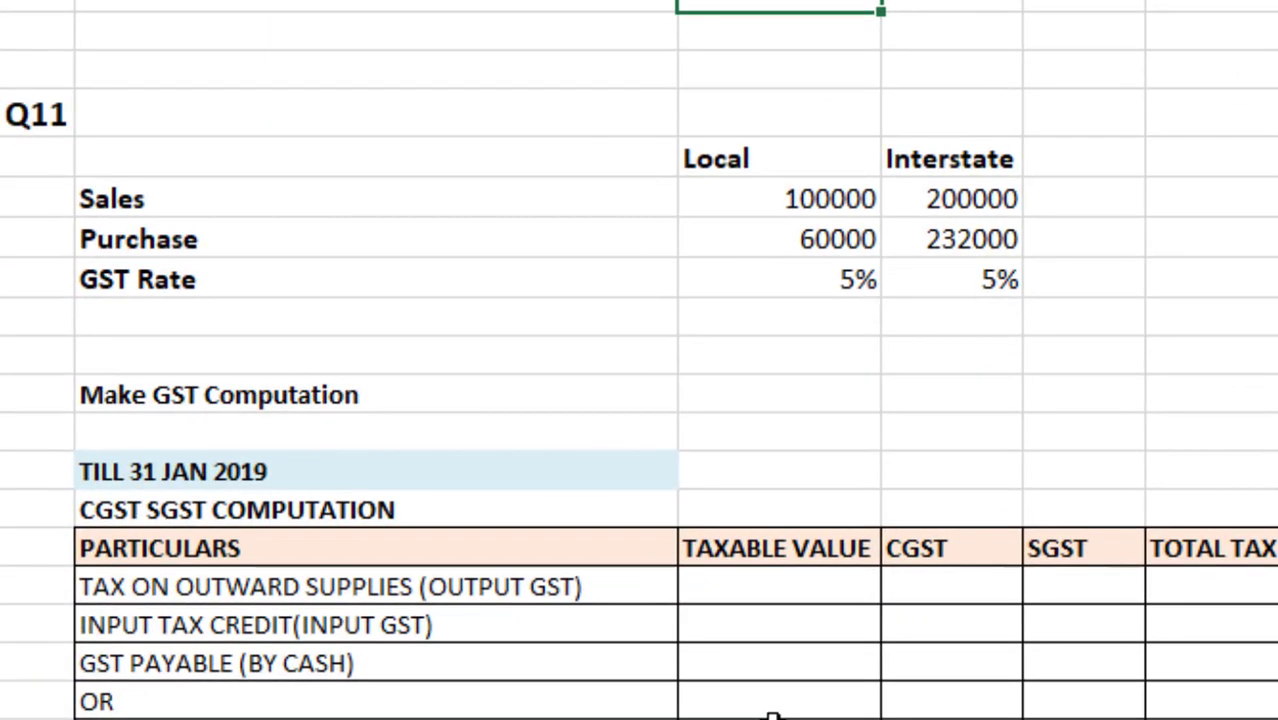
{"action": "left_click", "coordinate": [770, 714]}
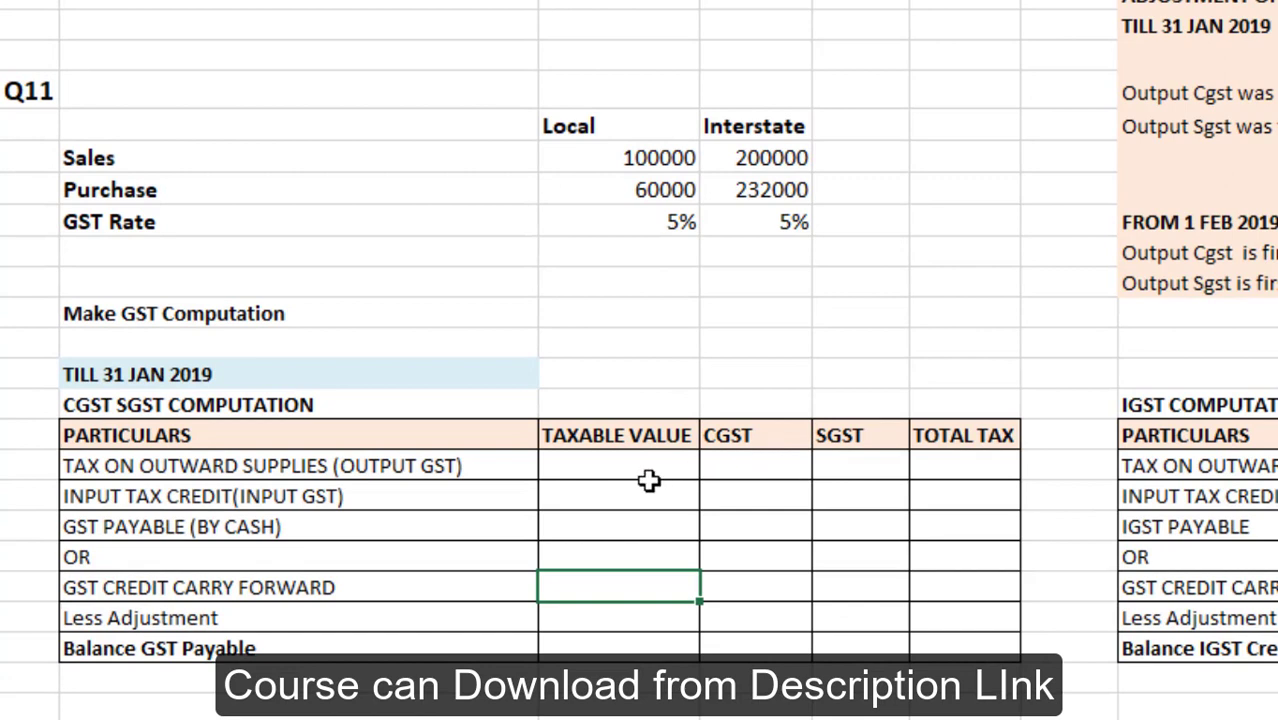
- Link the taxable values to local sales =C6 (100000) and purchase =C7 (60000)
{"action": "left_click", "coordinate": [649, 483]}
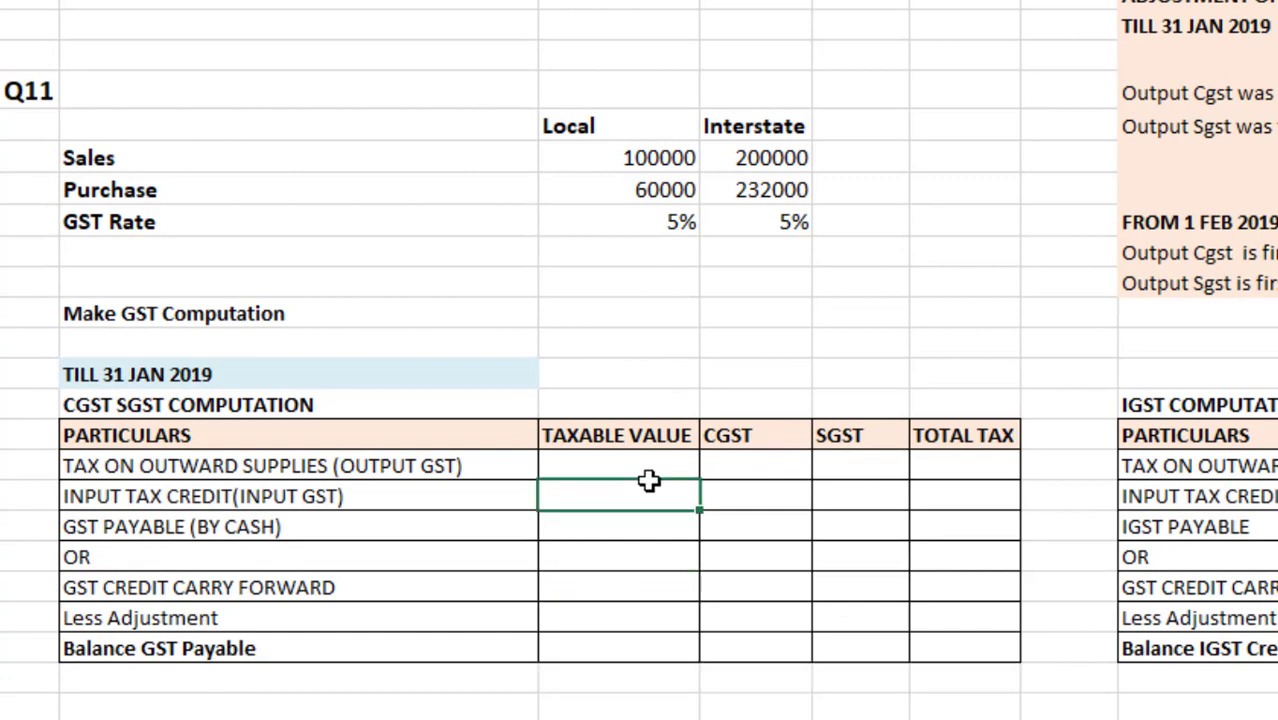
{"action": "key", "text": "Up"}
{"action": "type", "text": "="}
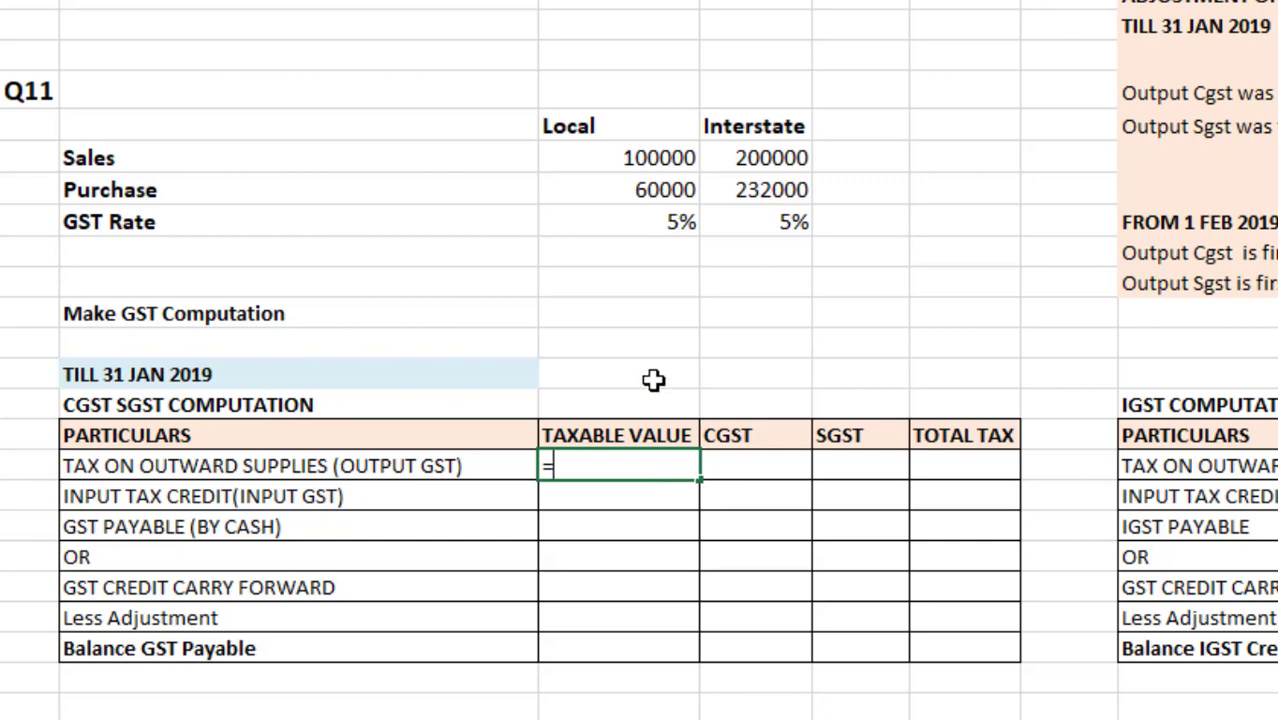
{"action": "left_click", "coordinate": [660, 155]}
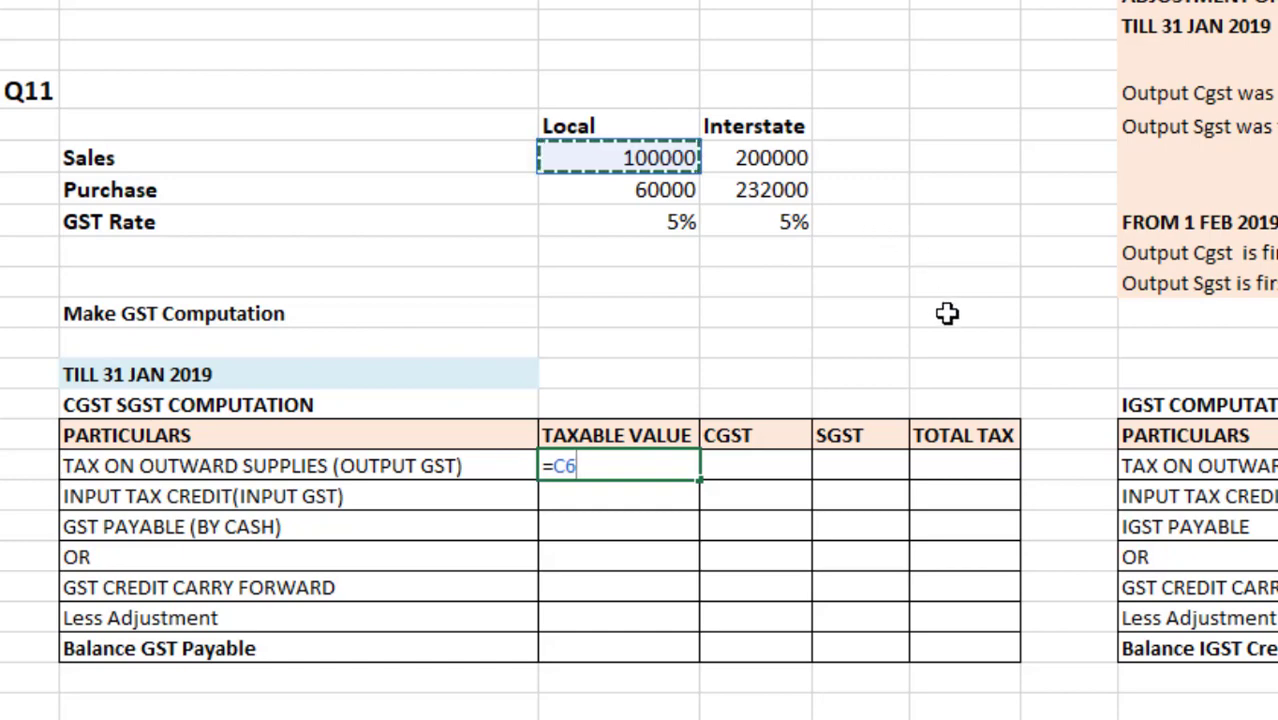
{"action": "key", "text": "Return"}
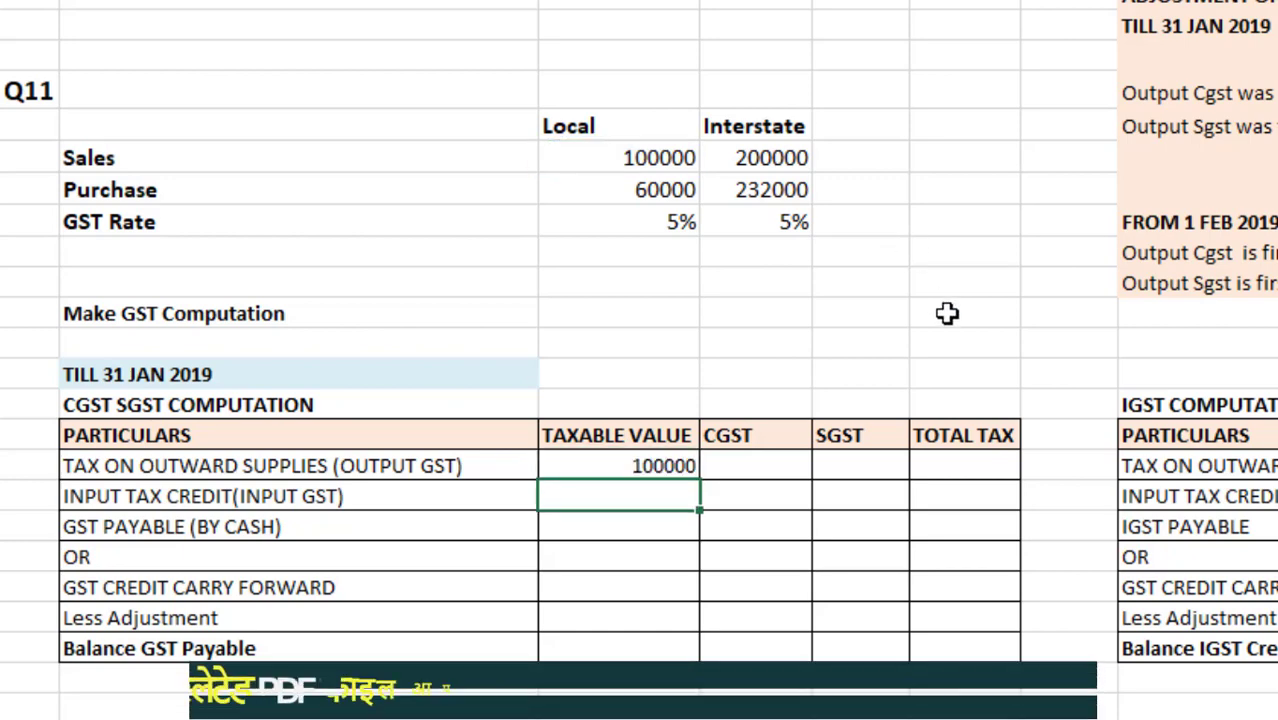
{"action": "type", "text": "="}
{"action": "left_click", "coordinate": [680, 187]}
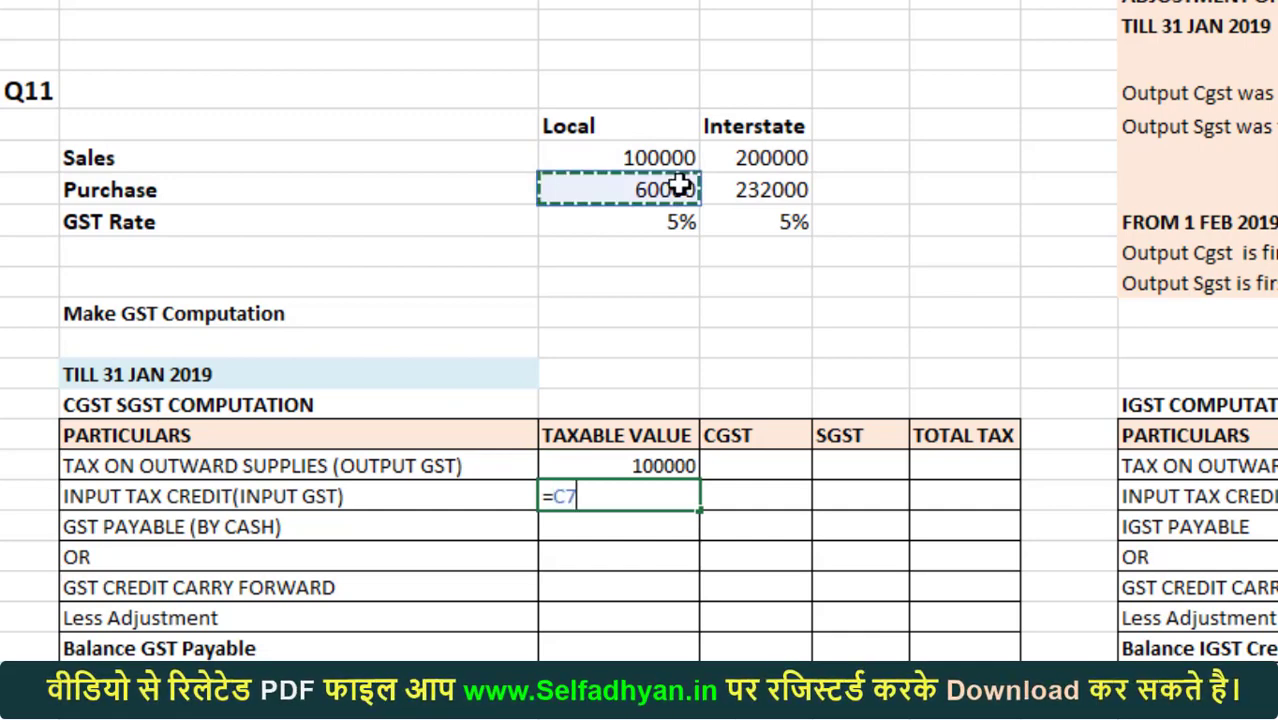
{"action": "key", "text": "Return"}
- Compute output CGST as =C16*2.5%, giving 2500
{"action": "key", "text": "Up"}
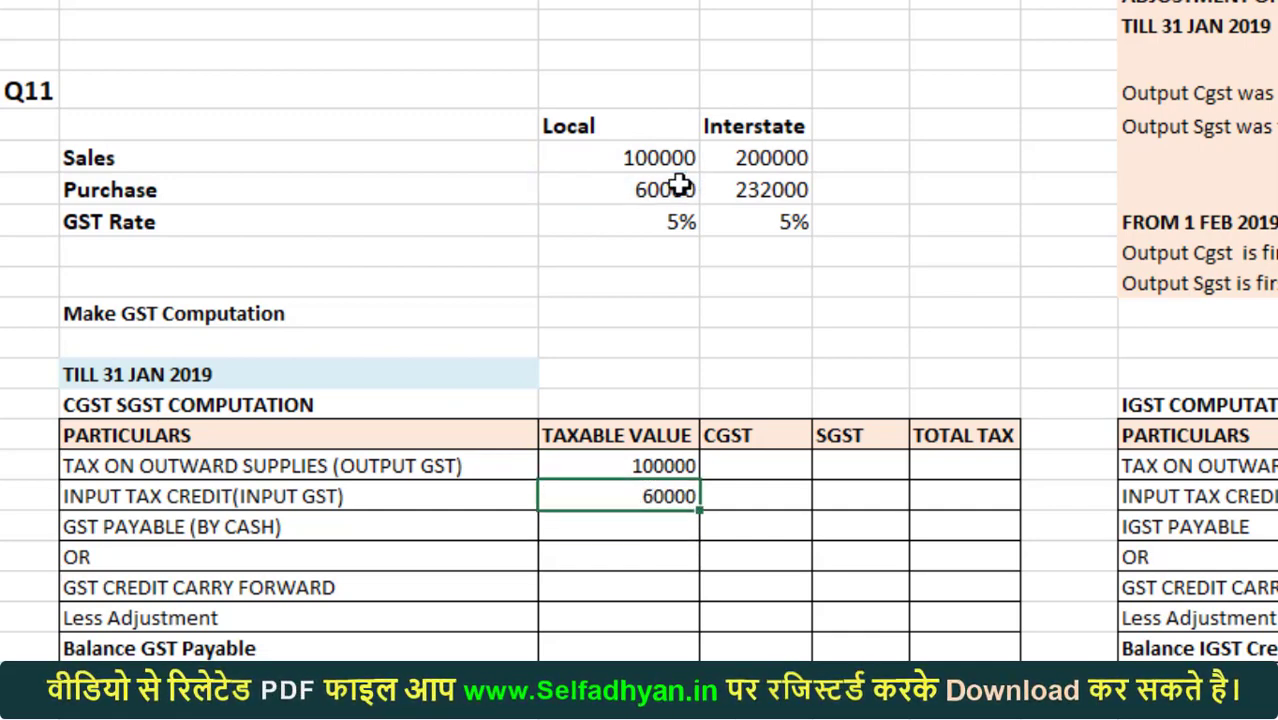
{"action": "key", "text": "Right"}
{"action": "key", "text": "Up"}
{"action": "type", "text": "="}
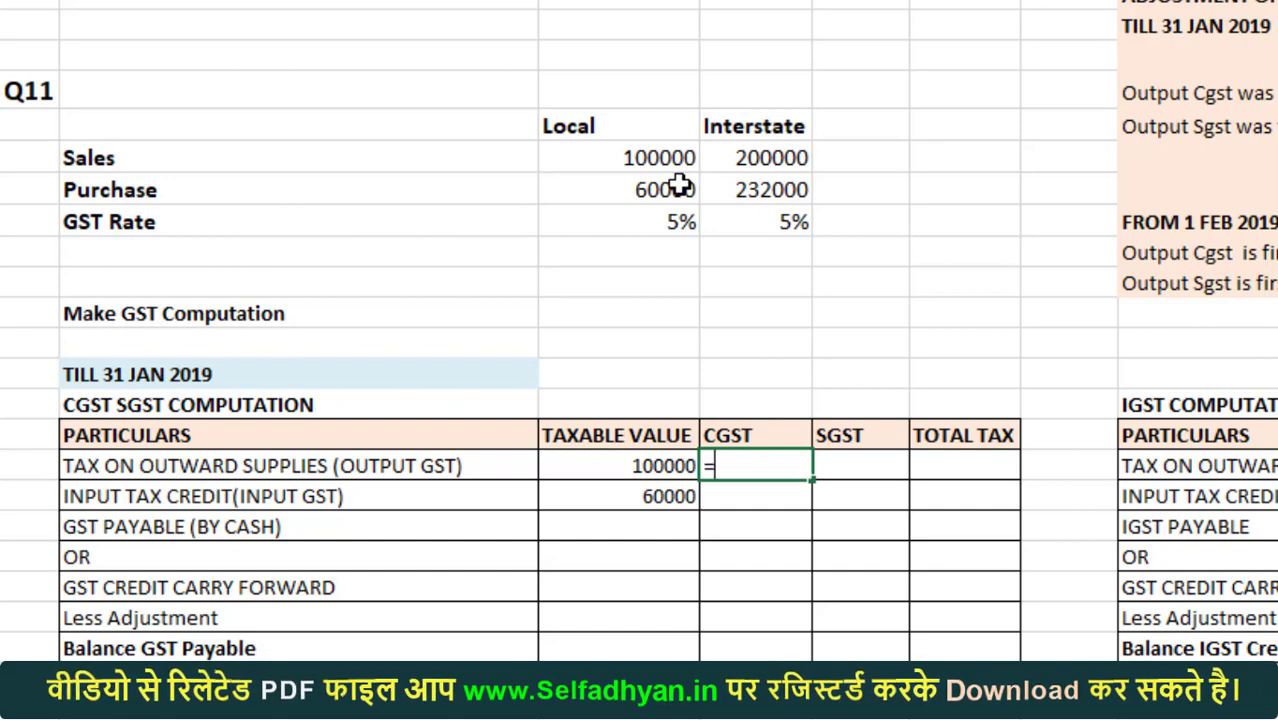
{"action": "key", "text": "Left"}
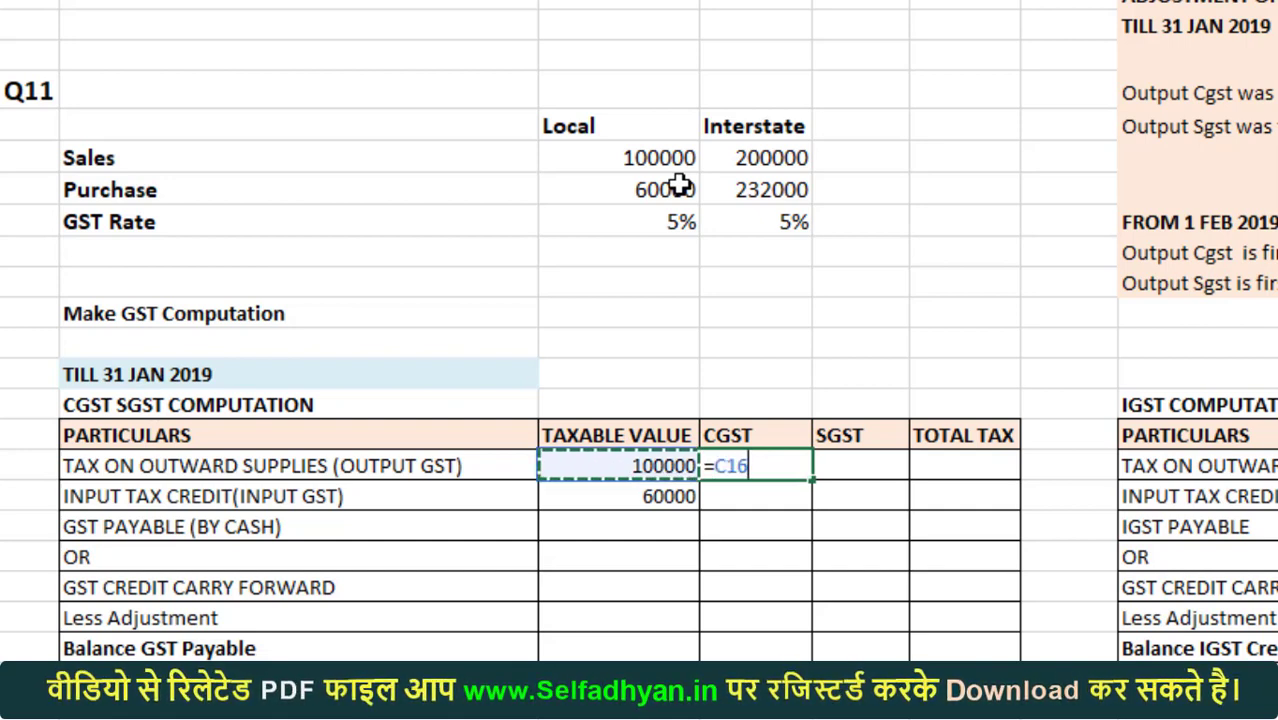
{"action": "type", "text": "*2"}
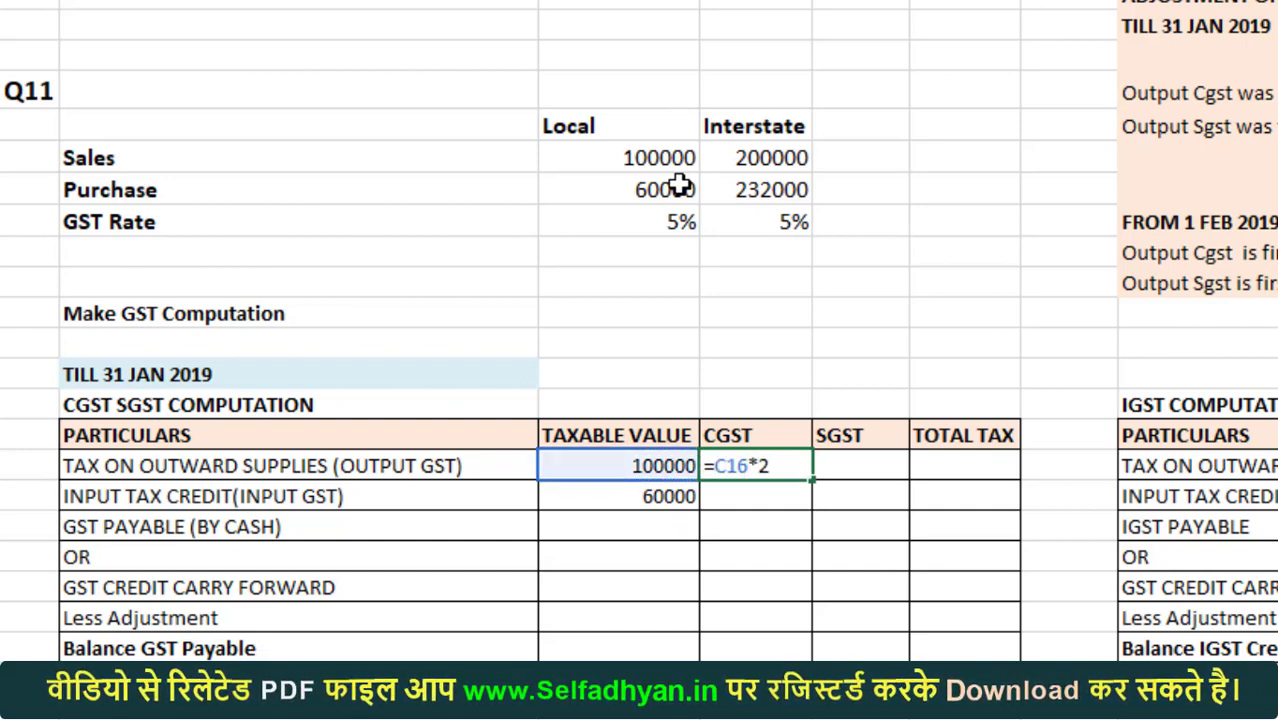
{"action": "type", "text": ".5%"}
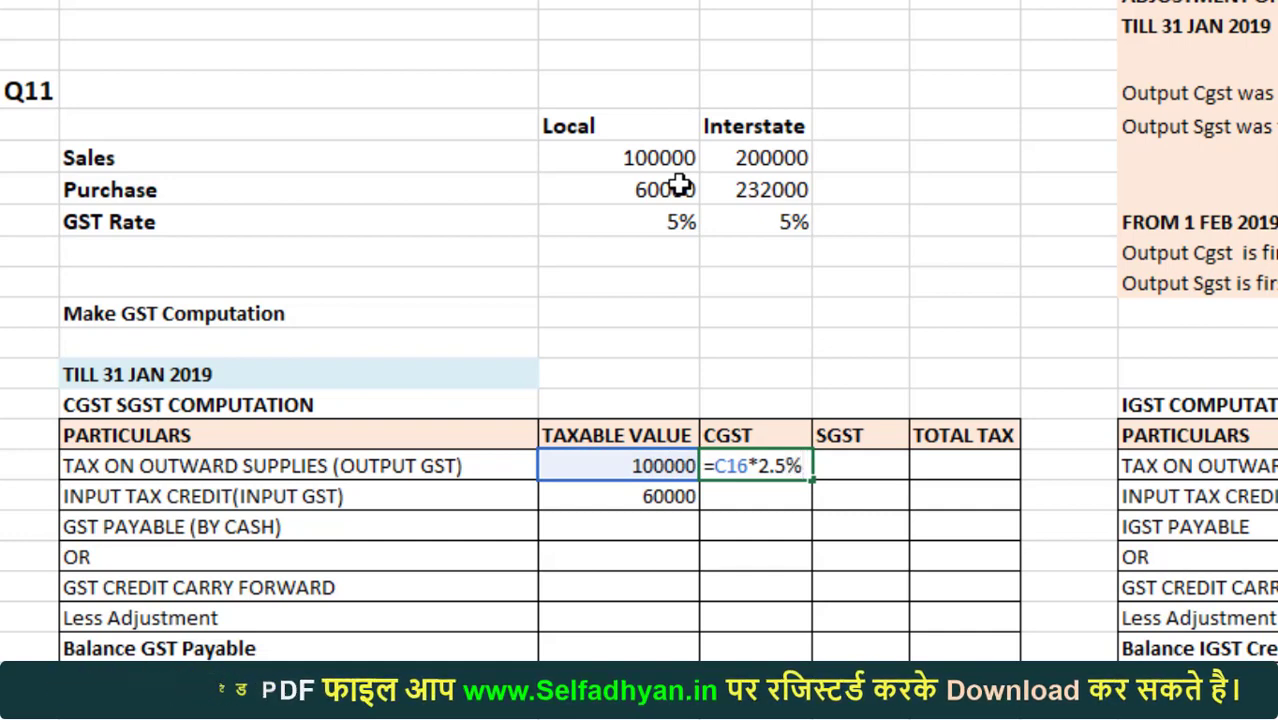
{"action": "key", "text": "Return"}
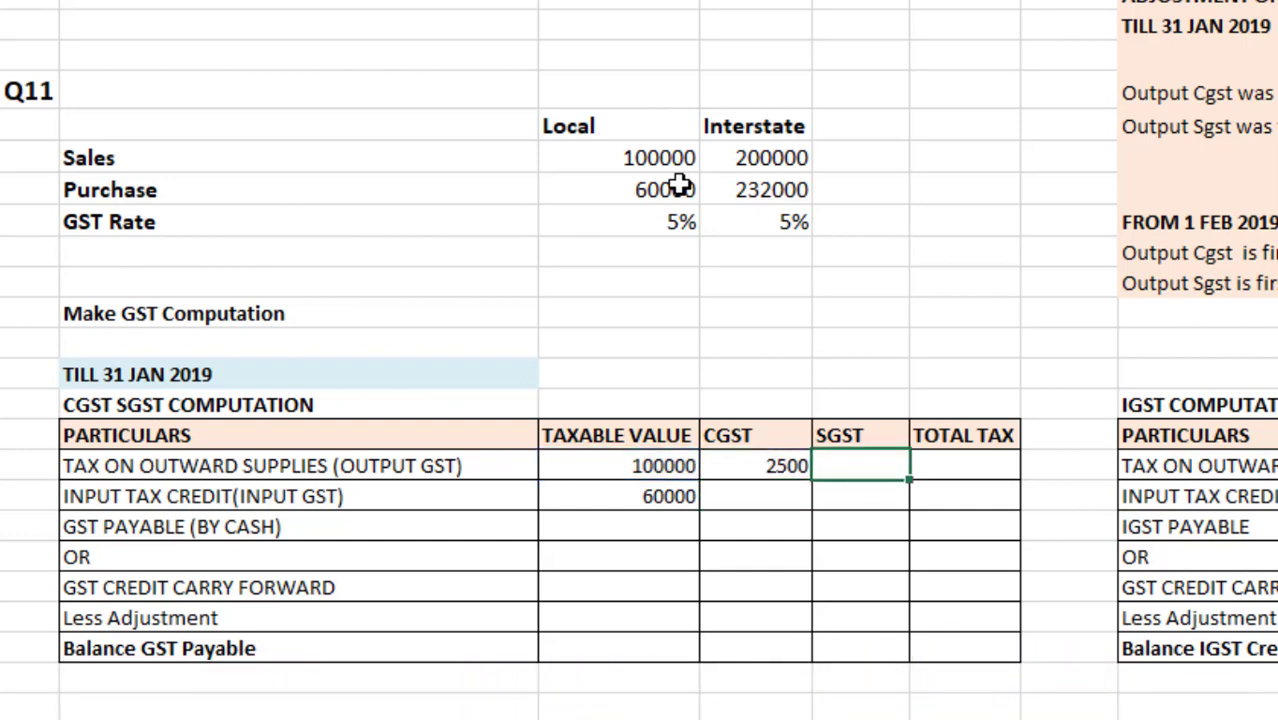
{"action": "type", "text": "="}
- Set output SGST to =D16 (2500), input CGST to =C17*2.5% (1500) and input SGST to =D17
{"action": "key", "text": "Left"}
{"action": "key", "text": "Return"}
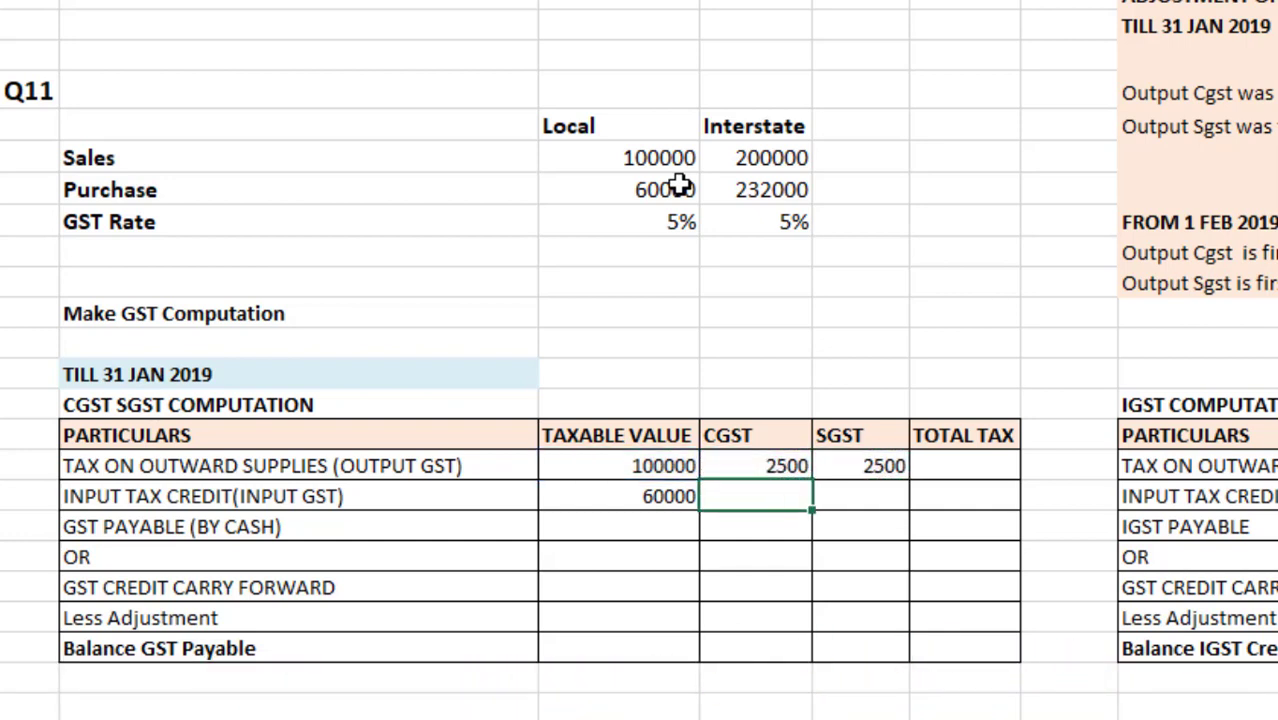
{"action": "type", "text": "="}
{"action": "key", "text": "Left"}
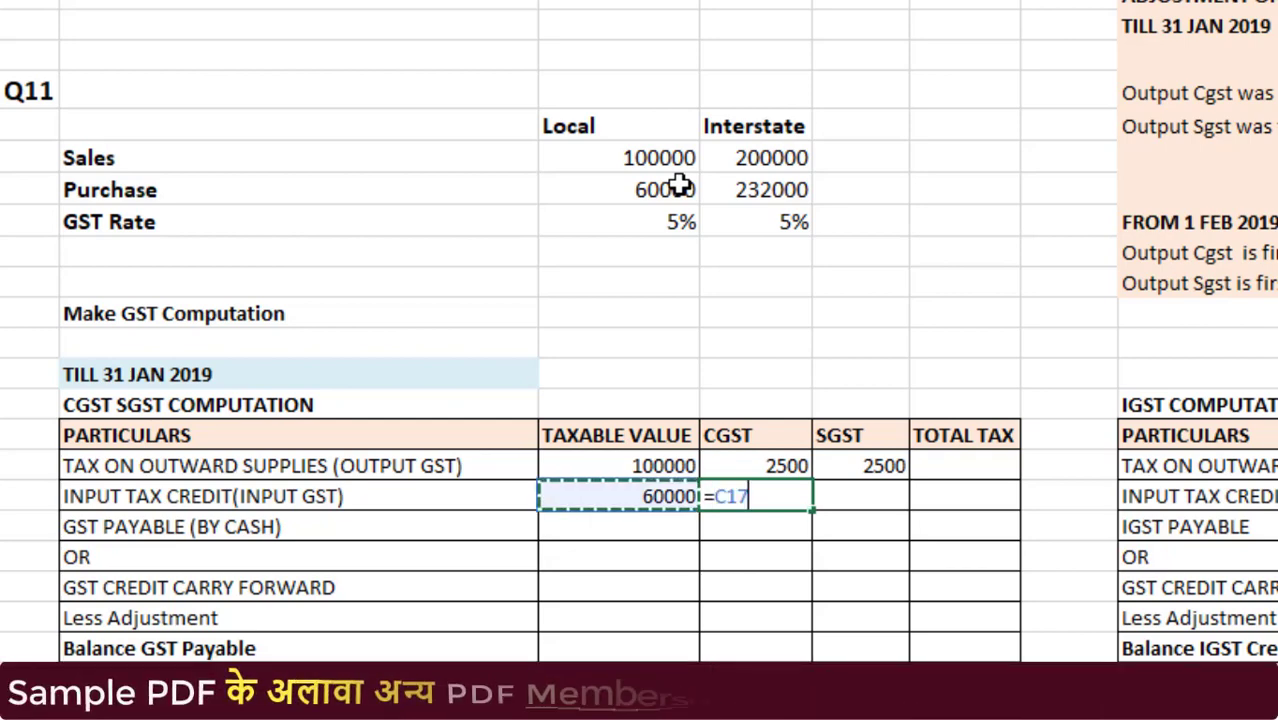
{"action": "type", "text": "*"}
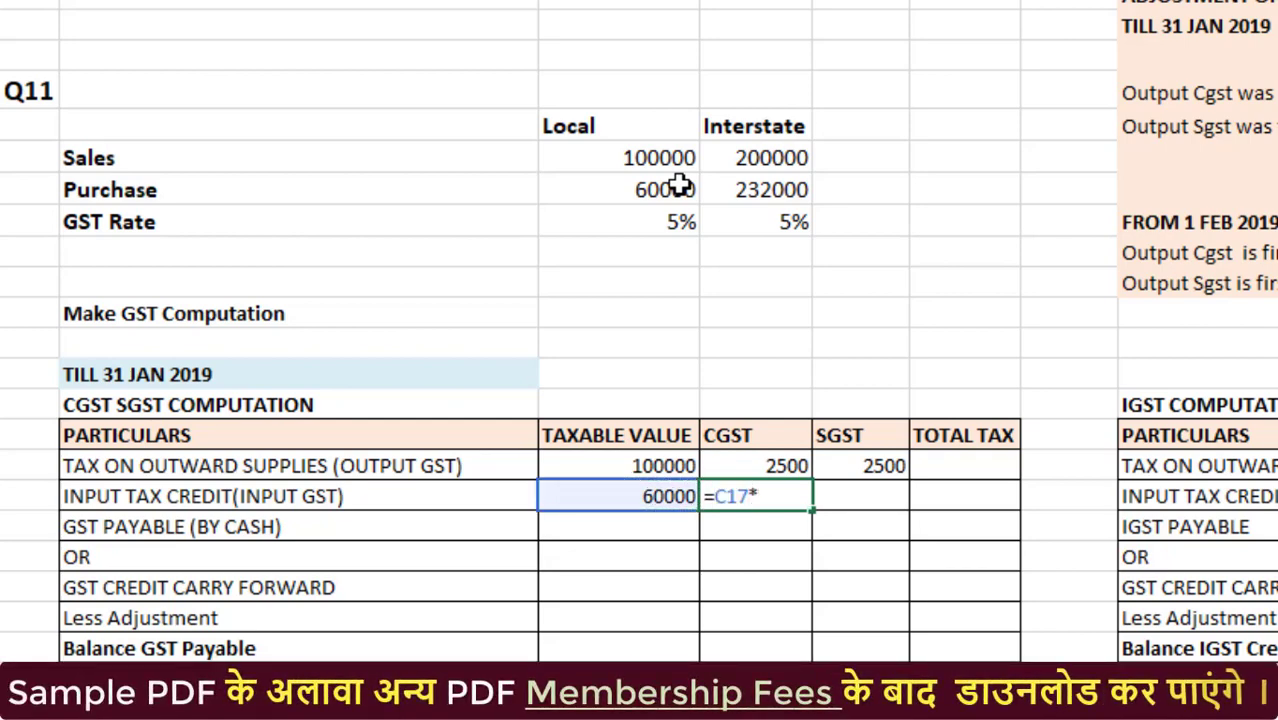
{"action": "type", "text": "2.5"}
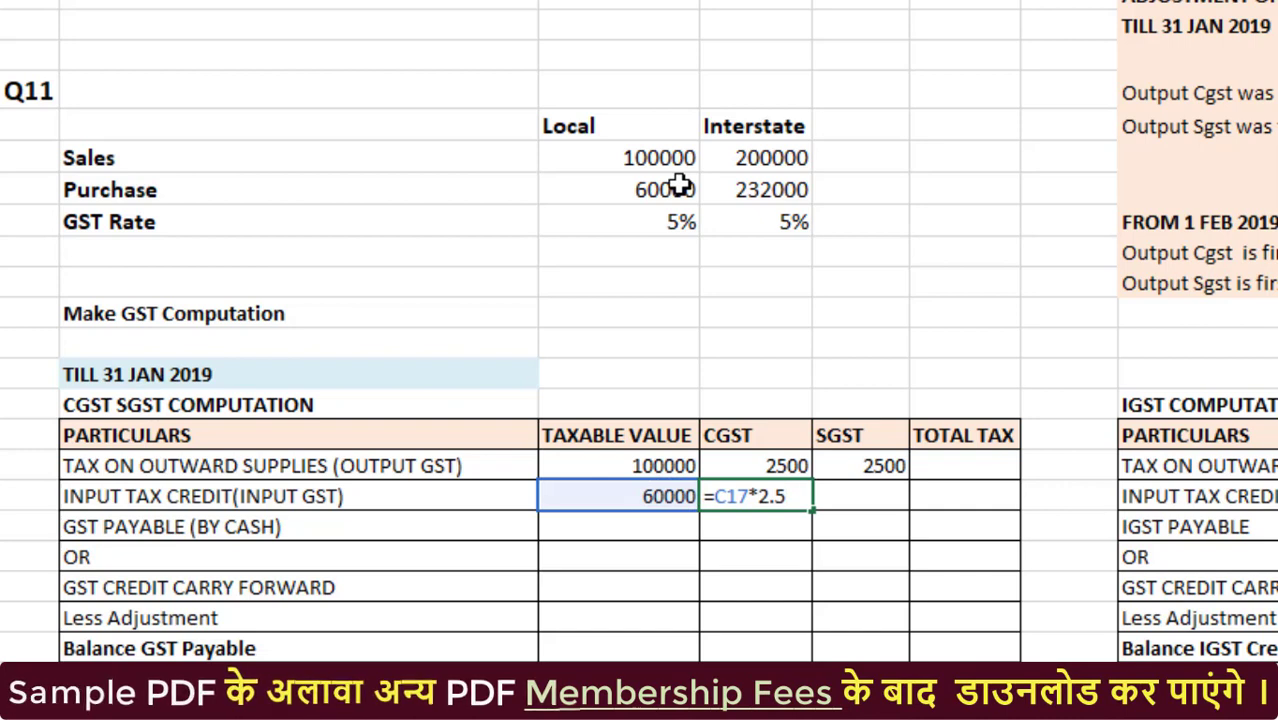
{"action": "type", "text": "%"}
{"action": "key", "text": "Return"}
{"action": "key", "text": "Up"}
{"action": "key", "text": "Right"}
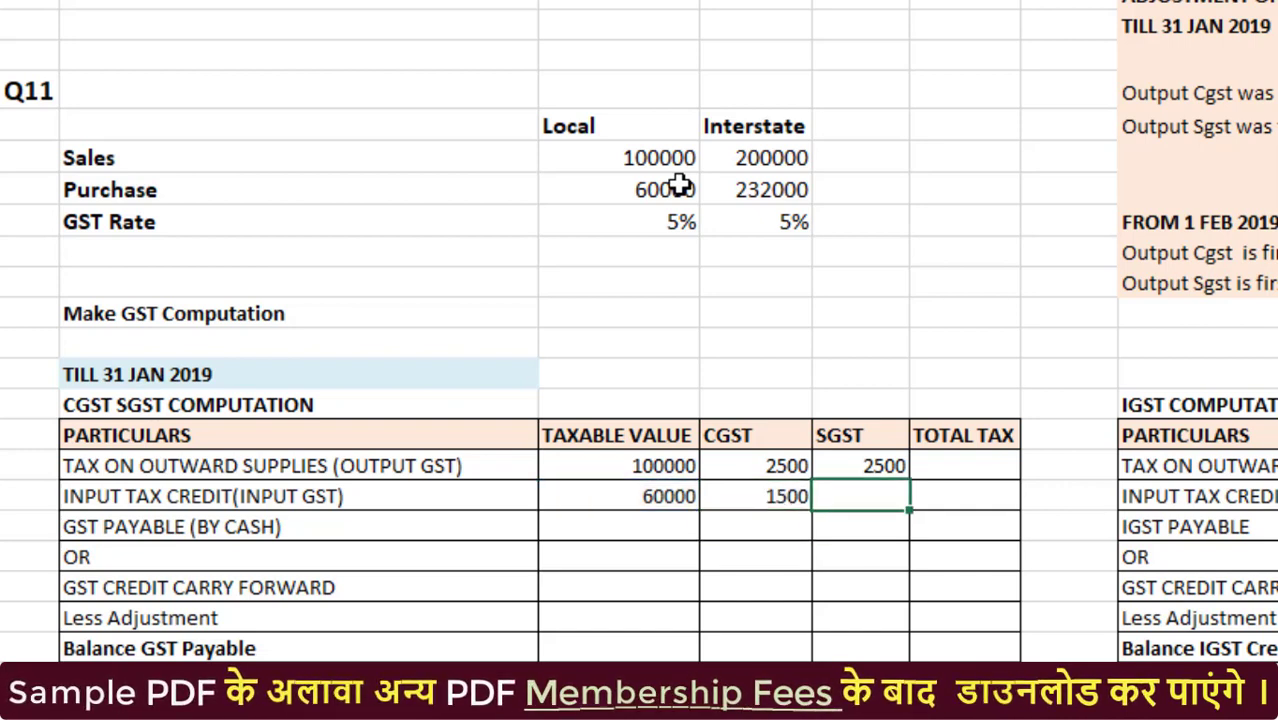
{"action": "type", "text": "="}
{"action": "key", "text": "Left"}
{"action": "key", "text": "Return"}
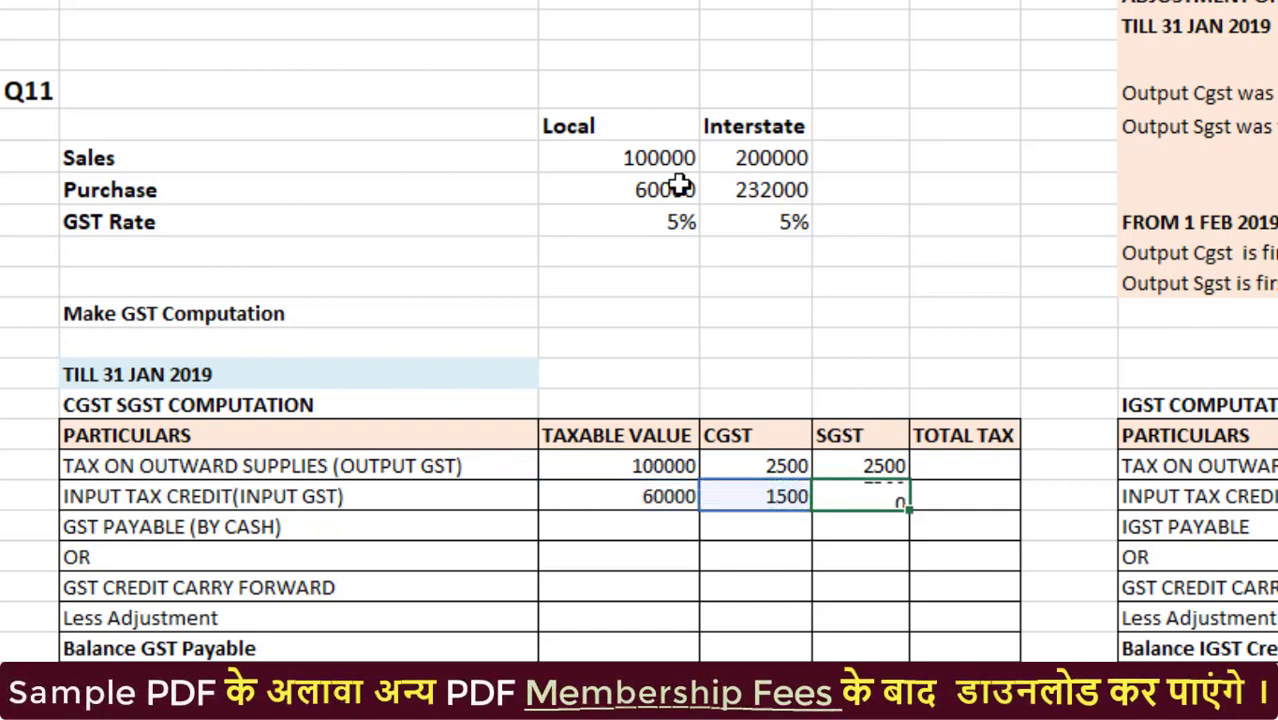
{"action": "key", "text": "Up"}
{"action": "key", "text": "Up"}
- Total the tax with =SUM(D16:E16) and fill it down, giving 5000 and 3000
{"action": "key", "text": "Right"}
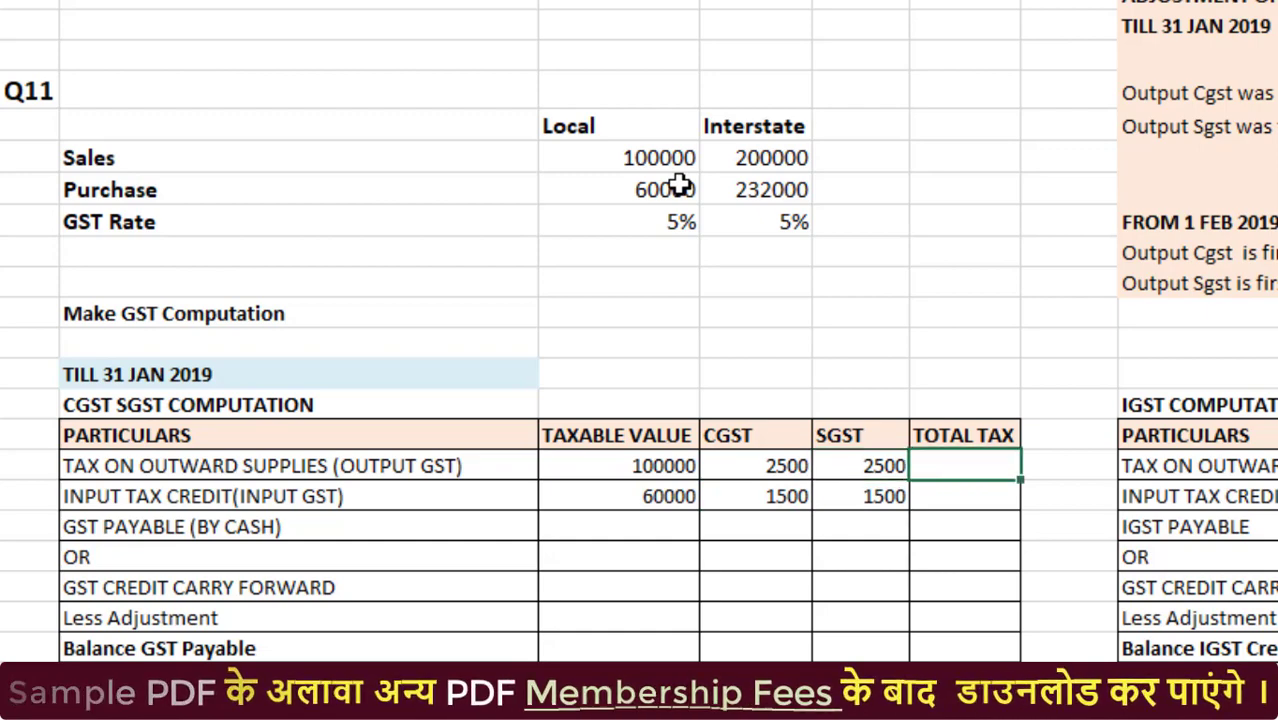
{"action": "scroll", "coordinate": [679, 186], "scroll_direction": "up", "scroll_amount": 1}
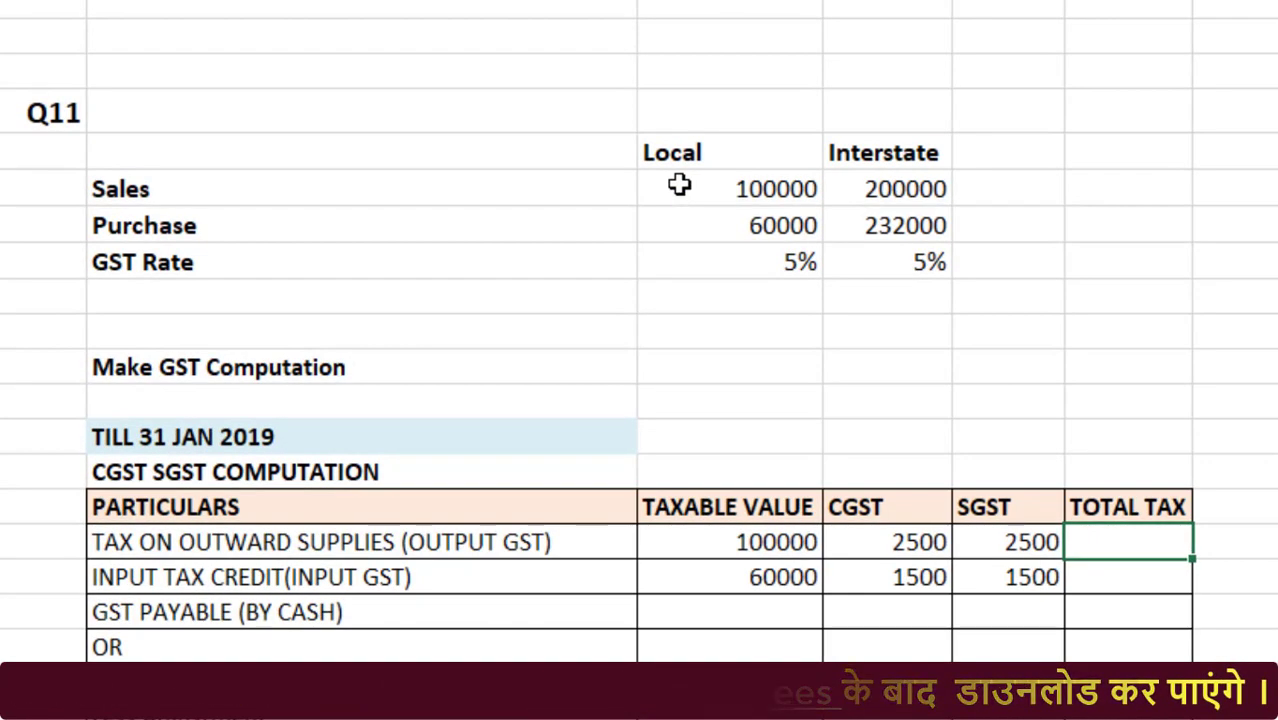
{"action": "type", "text": "=sum"}
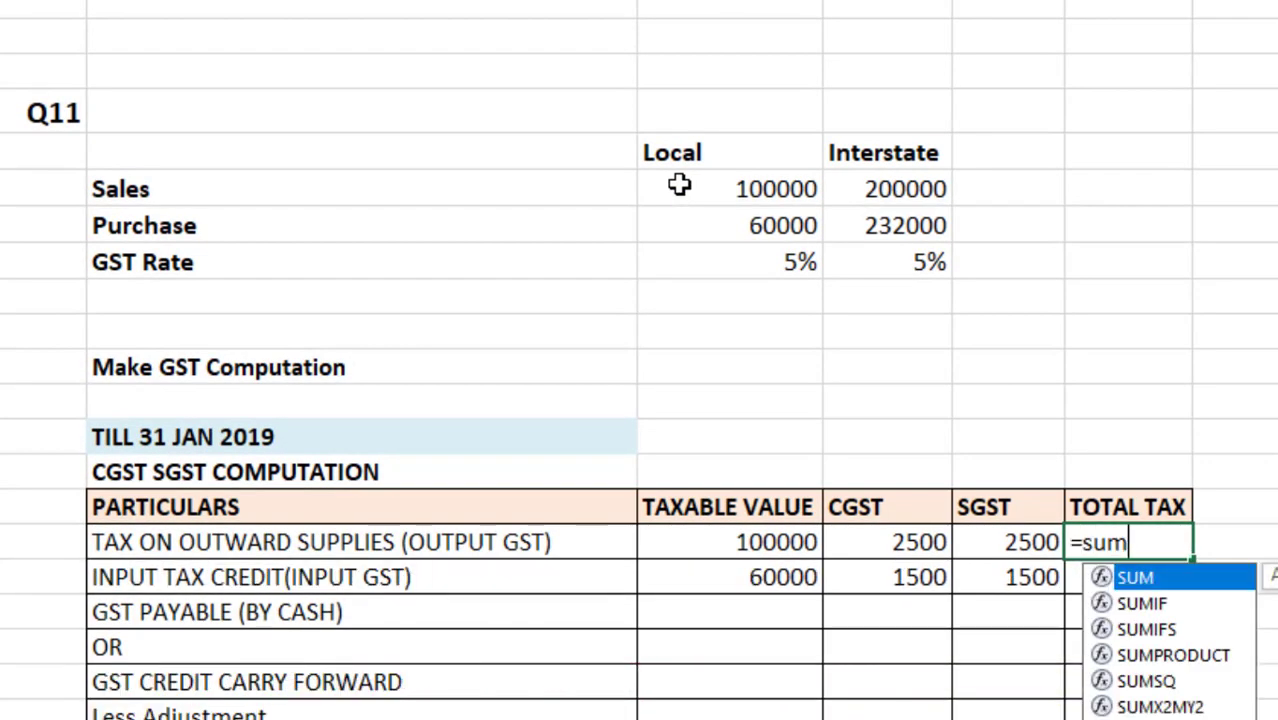
{"action": "type", "text": "("}
{"action": "key", "text": "Left"}
{"action": "key", "text": "Left"}
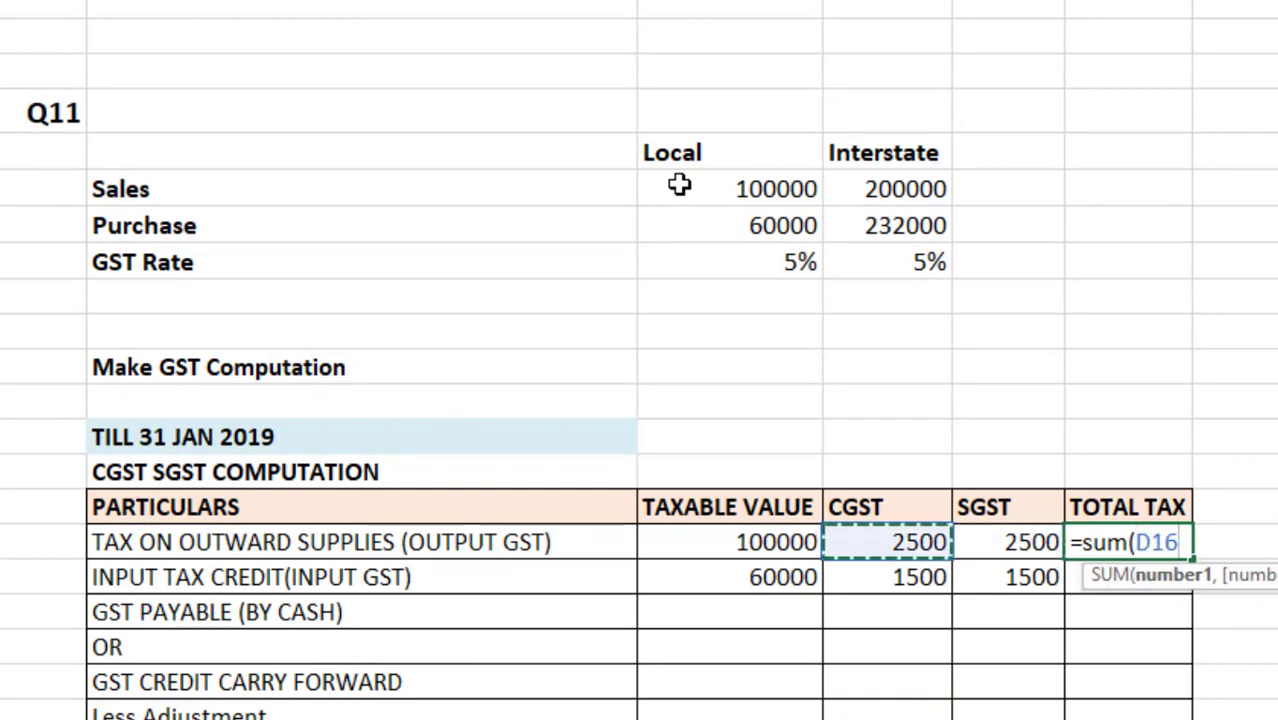
{"action": "key", "text": "shift+Right"}
{"action": "key", "text": "Return"}
{"action": "key", "text": "Up"}
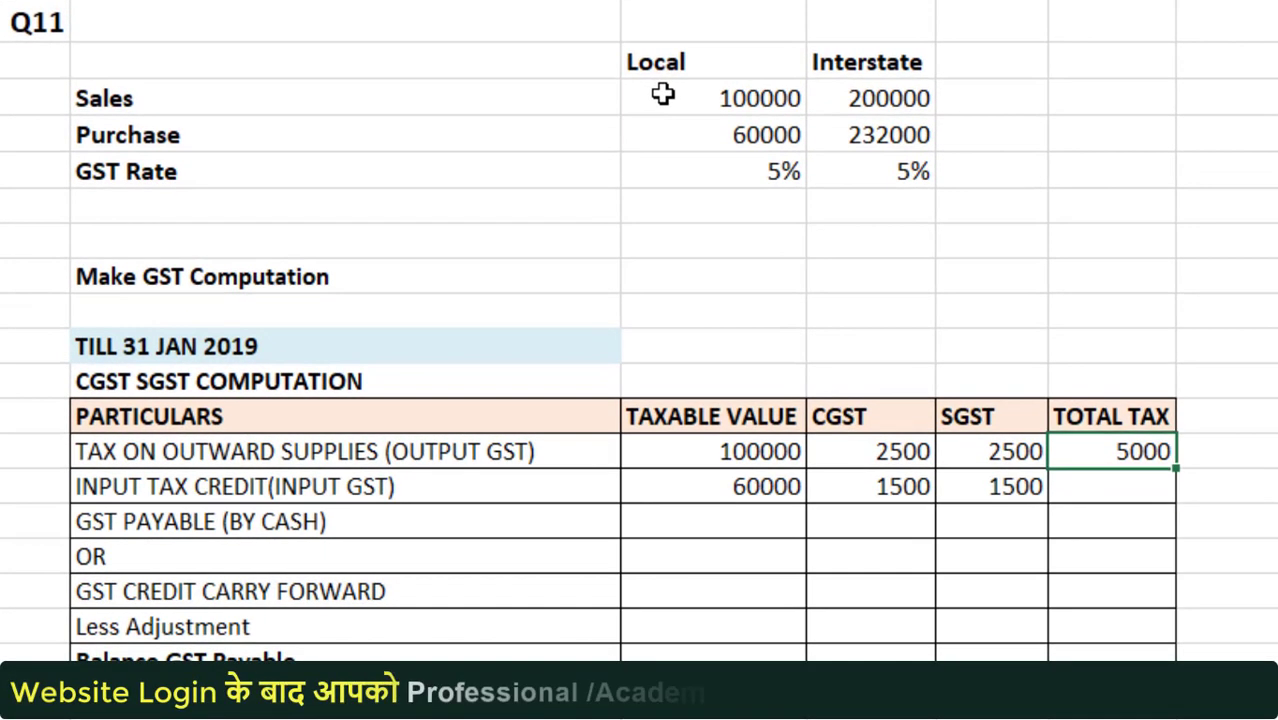
{"action": "key", "text": "shift+Down"}
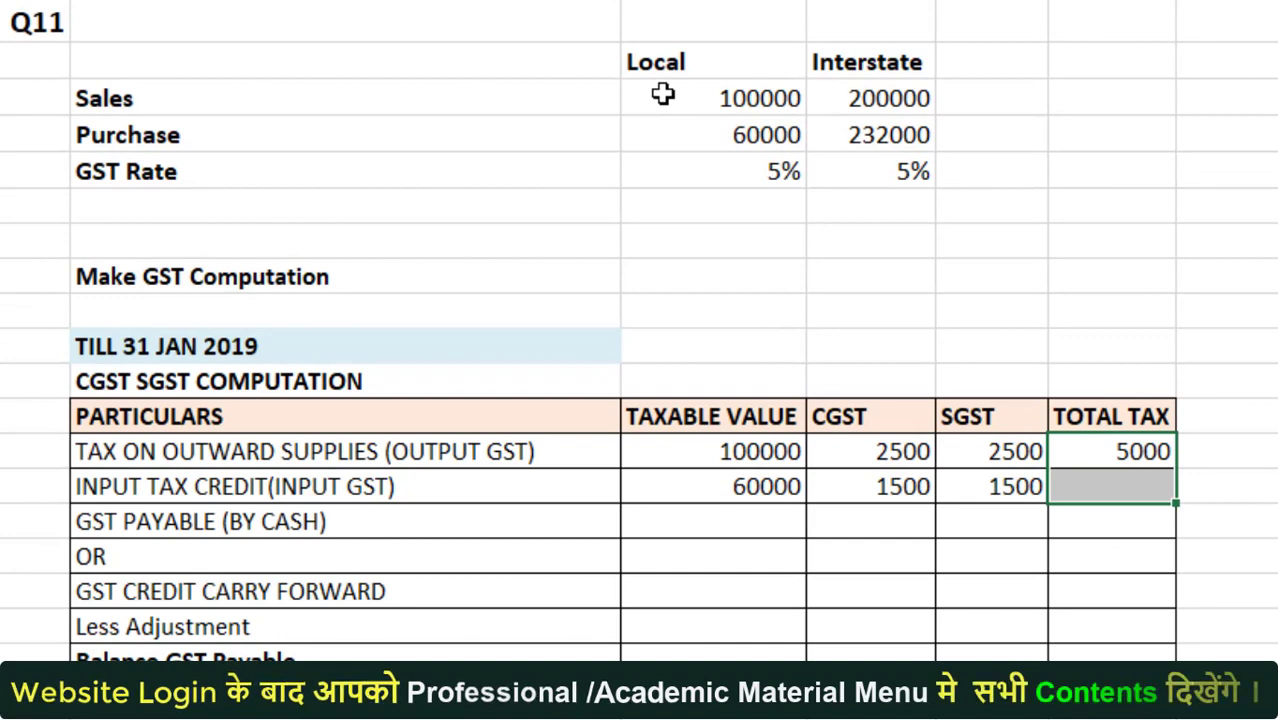
{"action": "key", "text": "ctrl+d"}
{"action": "key", "text": "Down"}
{"action": "key", "text": "Left"}
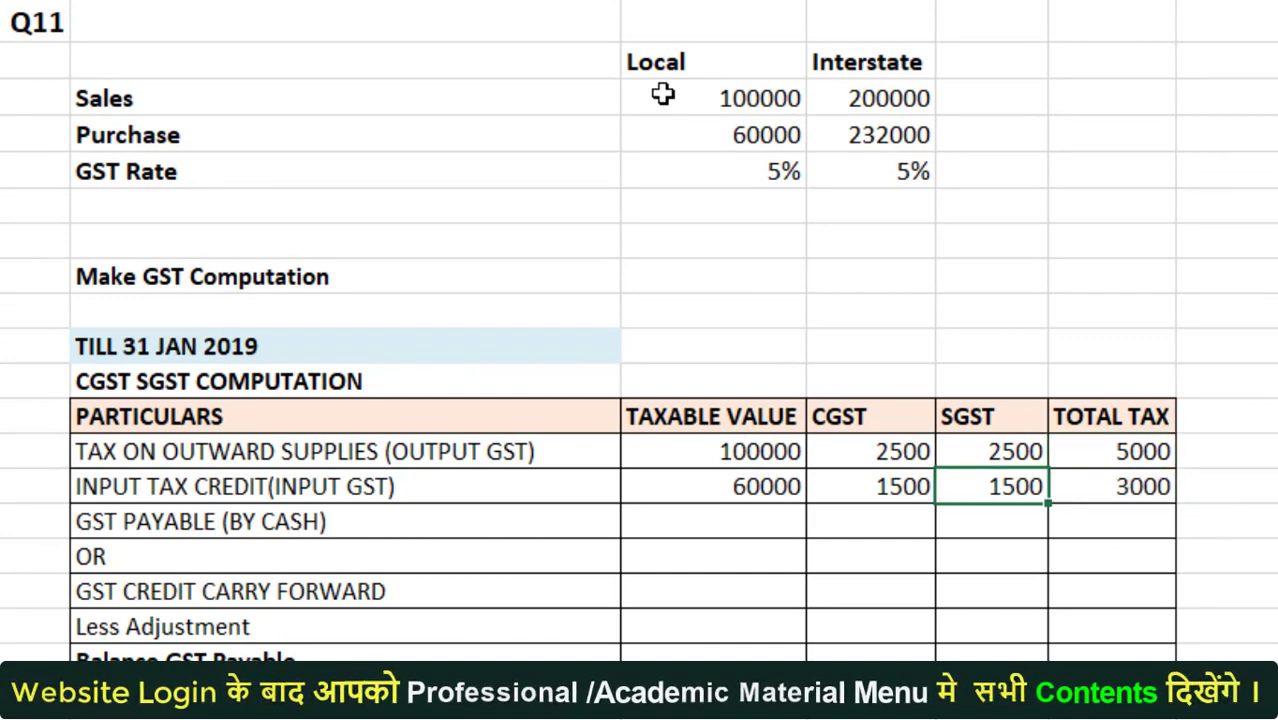
{"action": "key", "text": "Left"}
{"action": "key", "text": "Down"}
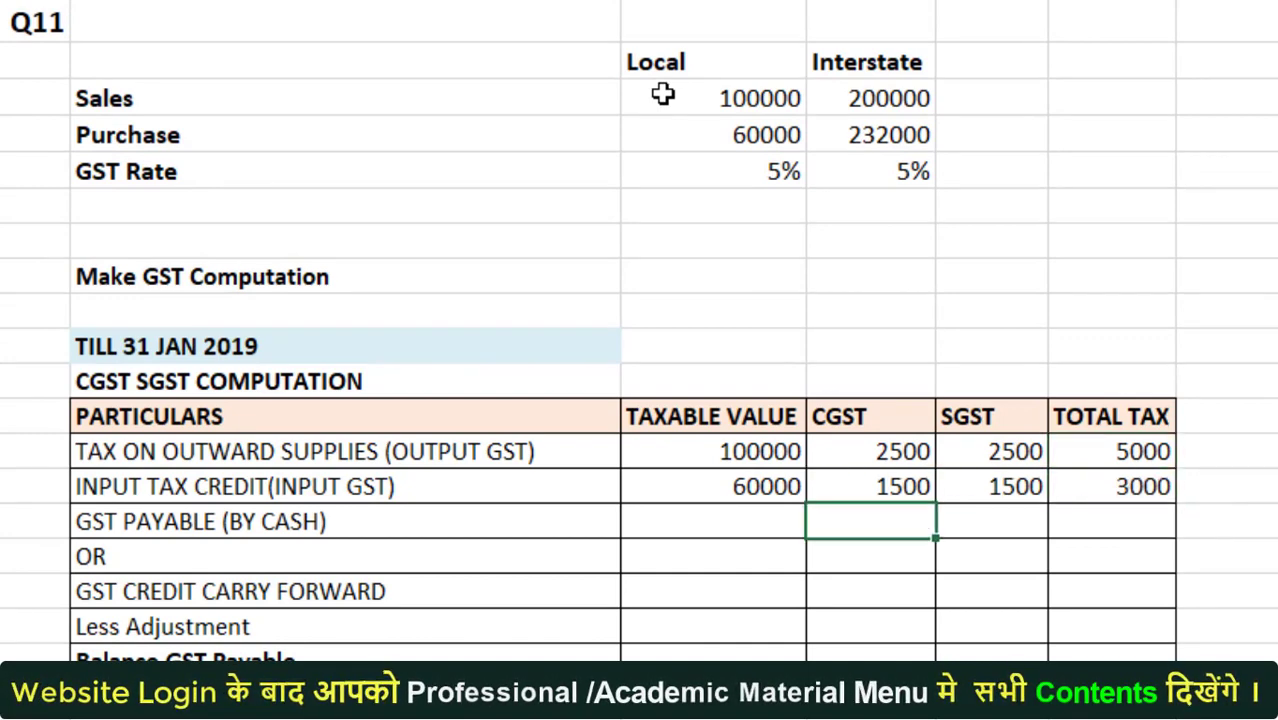
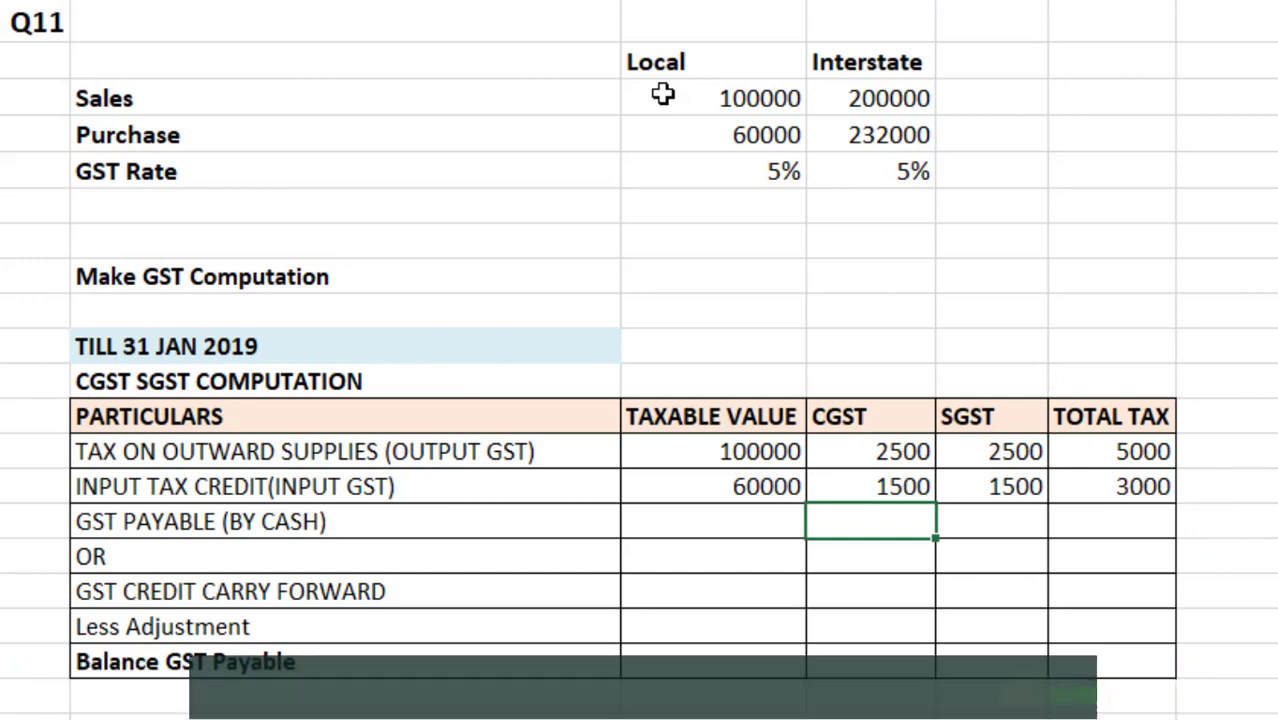
- Enter =D16-D17 in the CGST cell of GST PAYABLE (BY CASH), giving 1000
{"action": "key", "text": "Down"}
{"action": "key", "text": "Up"}
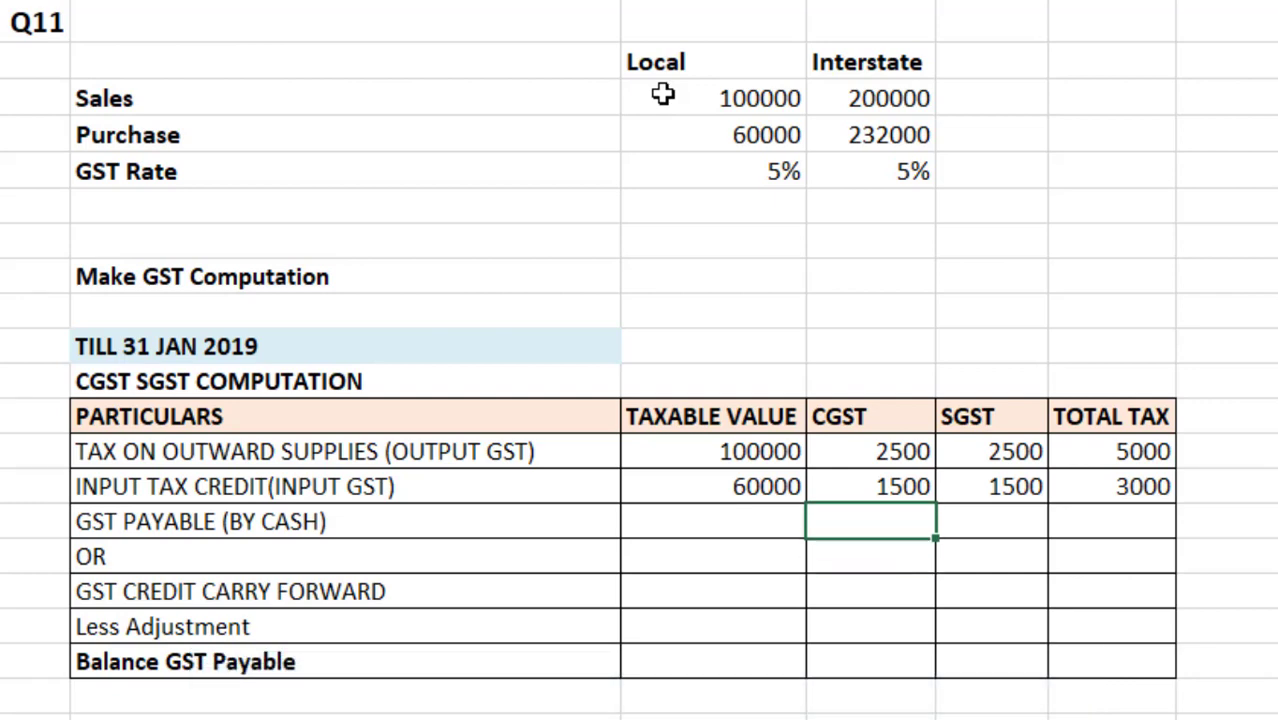
{"action": "key", "text": "Up"}
{"action": "key", "text": "Up"}
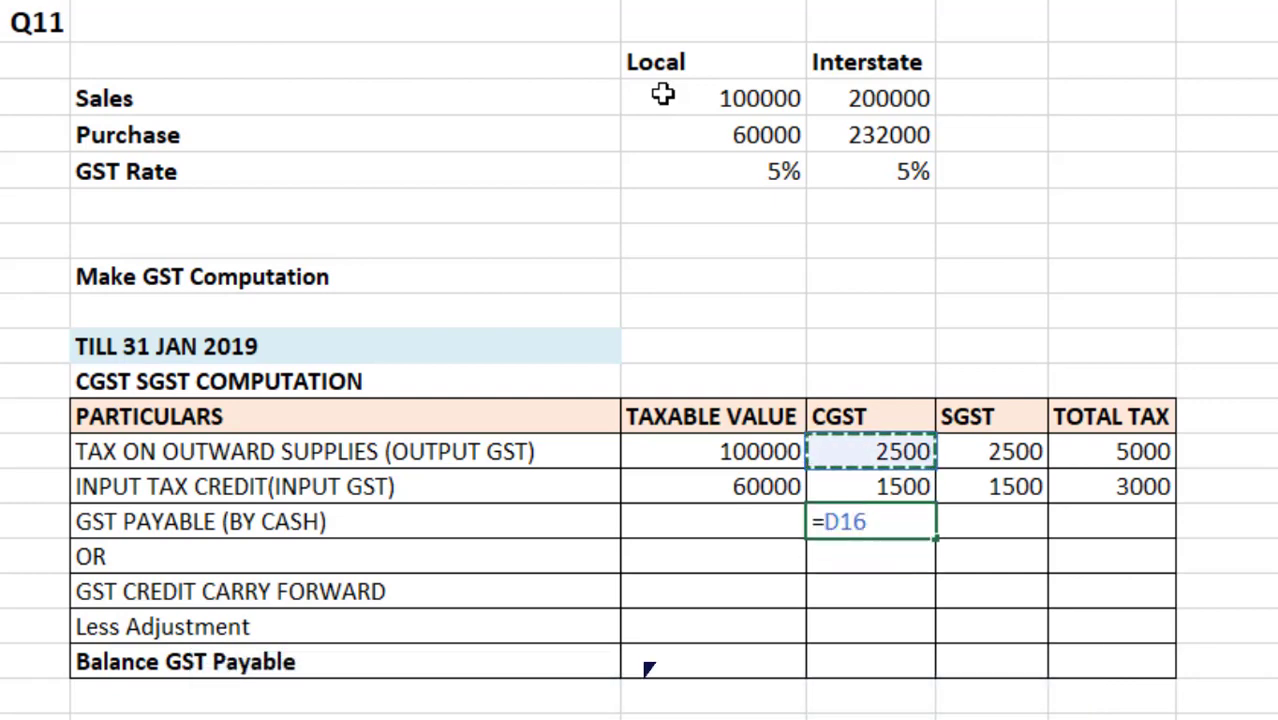
{"action": "type", "text": "-"}
{"action": "key", "text": "Up"}
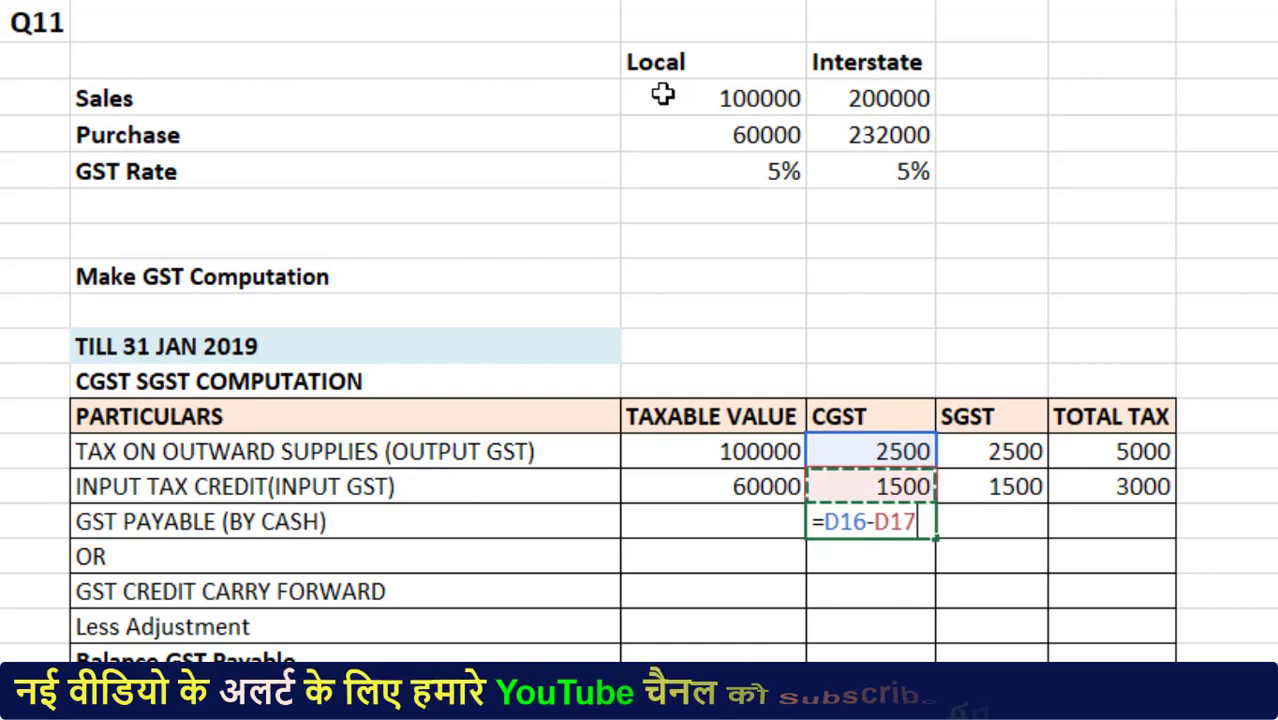
{"action": "key", "text": "Return"}
- Fill the payable formula across with Ctrl+R, so SGST shows 1000 and TOTAL TAX 2000
{"action": "key", "text": "Up"}
{"action": "key", "text": "shift+Right"}
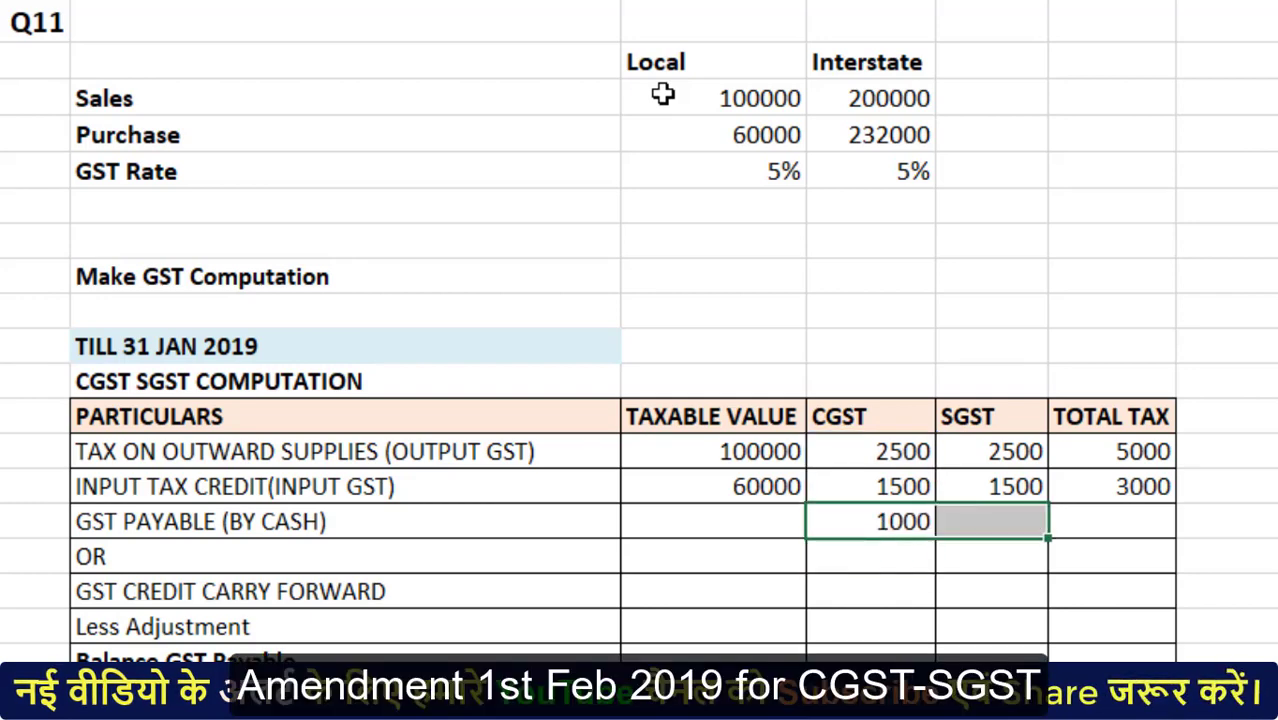
{"action": "key", "text": "ctrl+r"}
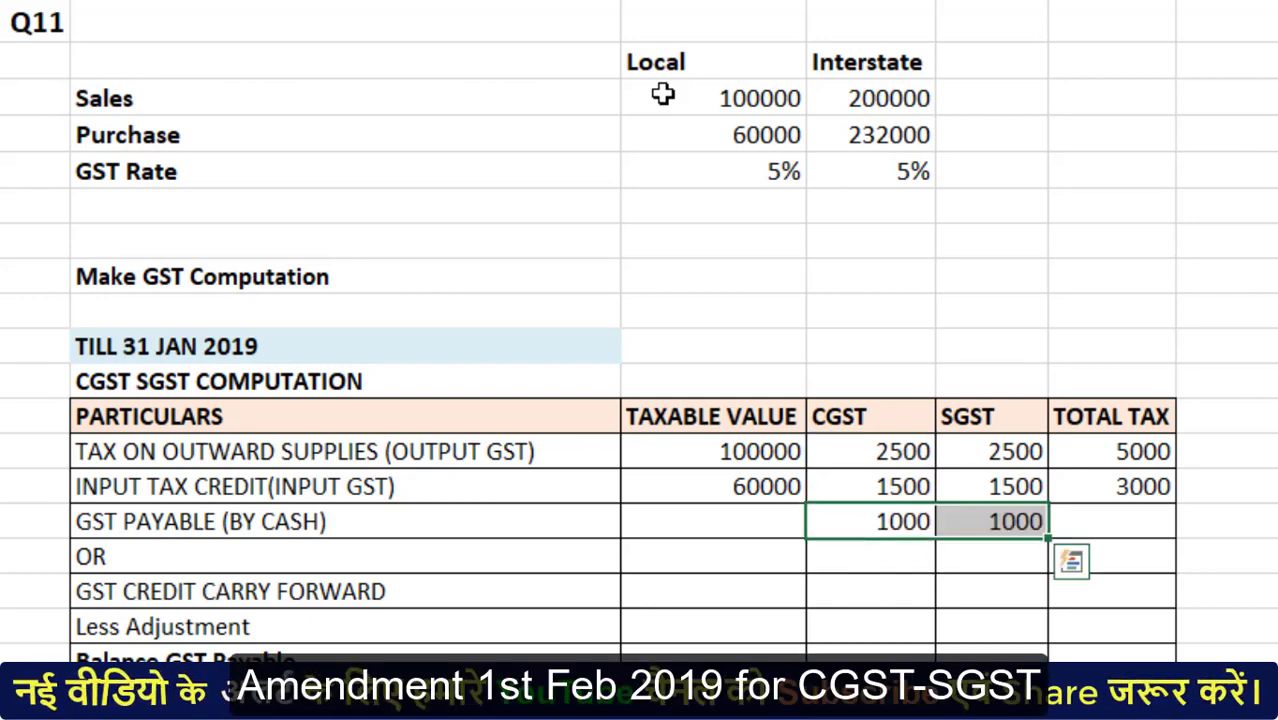
{"action": "left_click", "coordinate": [663, 47], "text": "shift"}
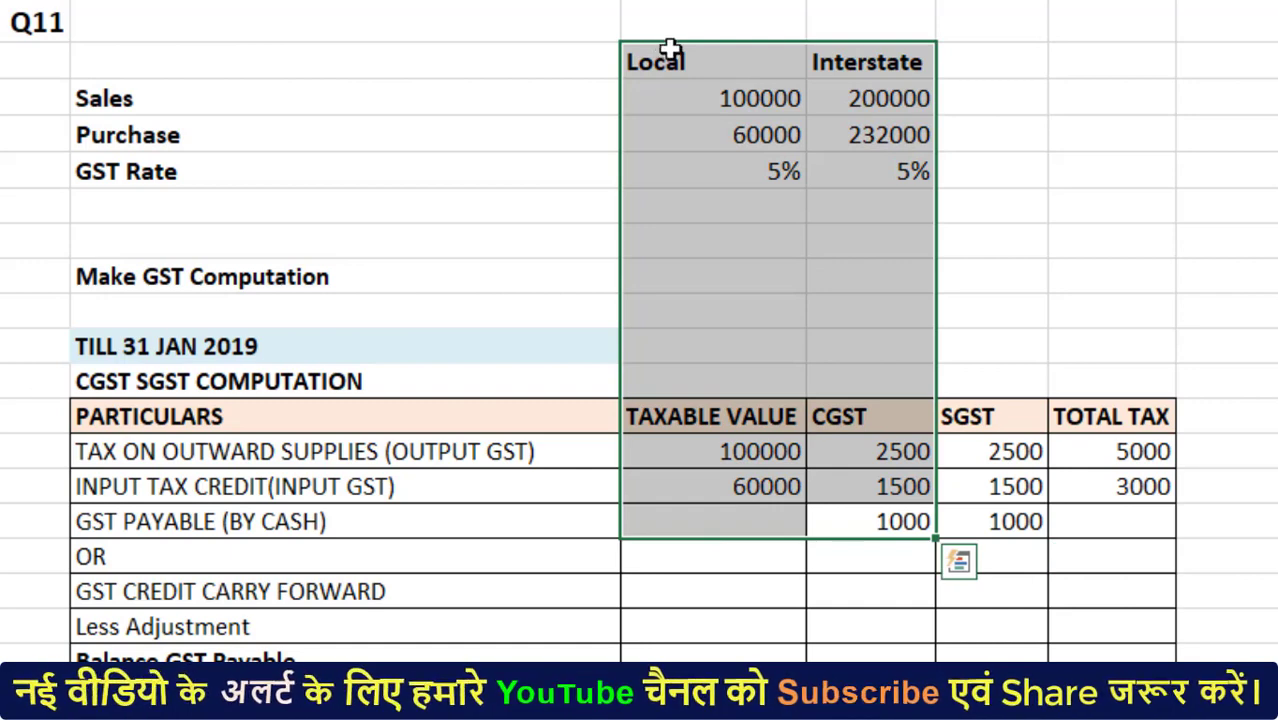
{"action": "left_click", "coordinate": [1030, 521]}
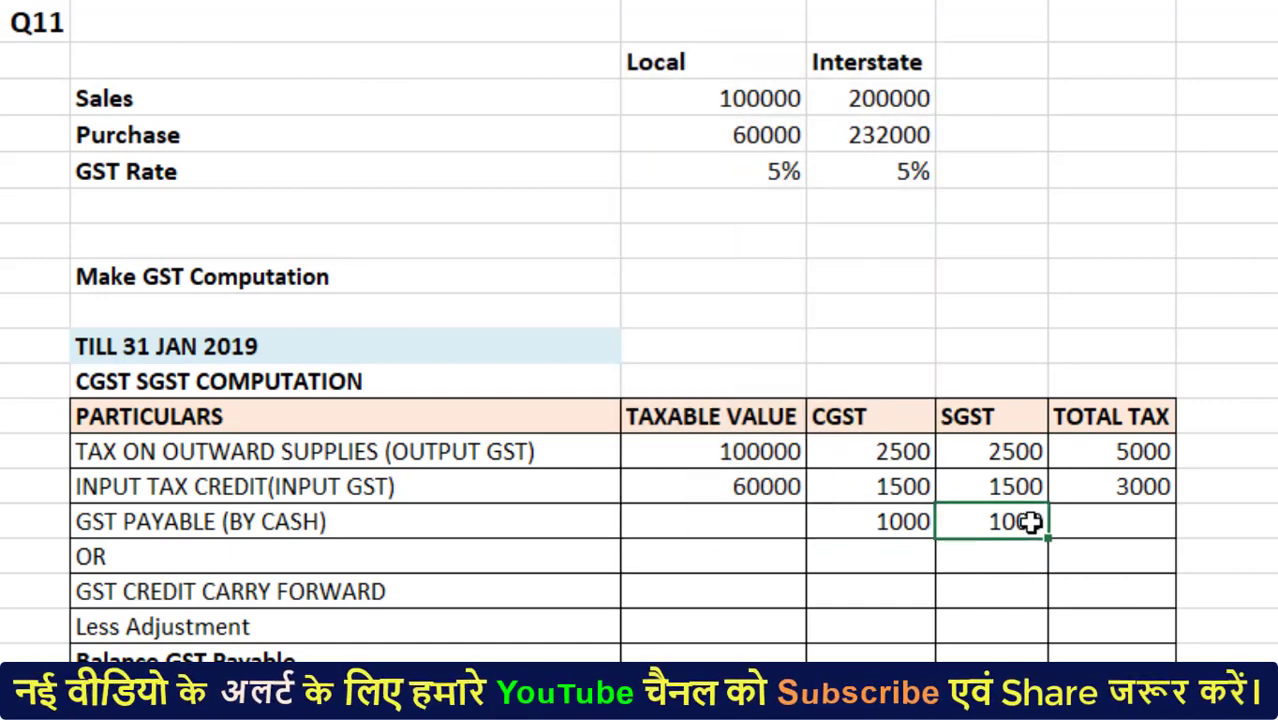
{"action": "key", "text": "shift+Right"}
{"action": "key", "text": "ctrl+r"}
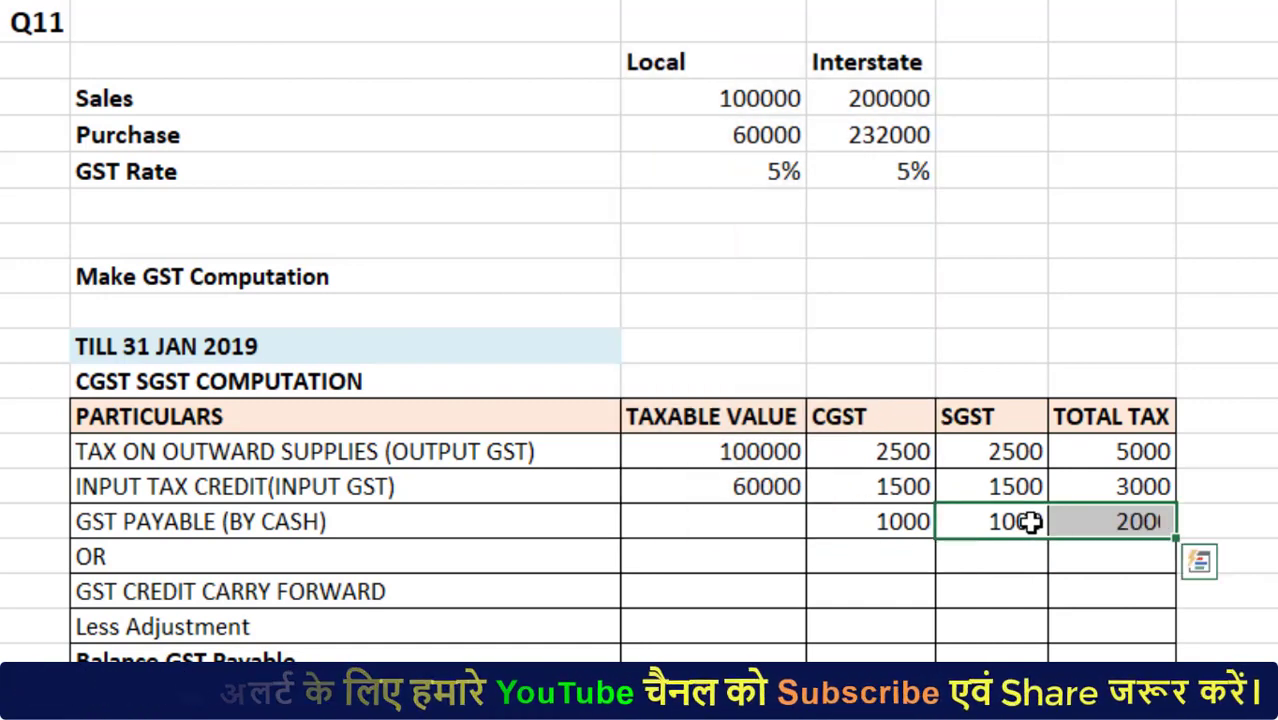
{"action": "key", "text": "Down"}
{"action": "key", "text": "Left"}
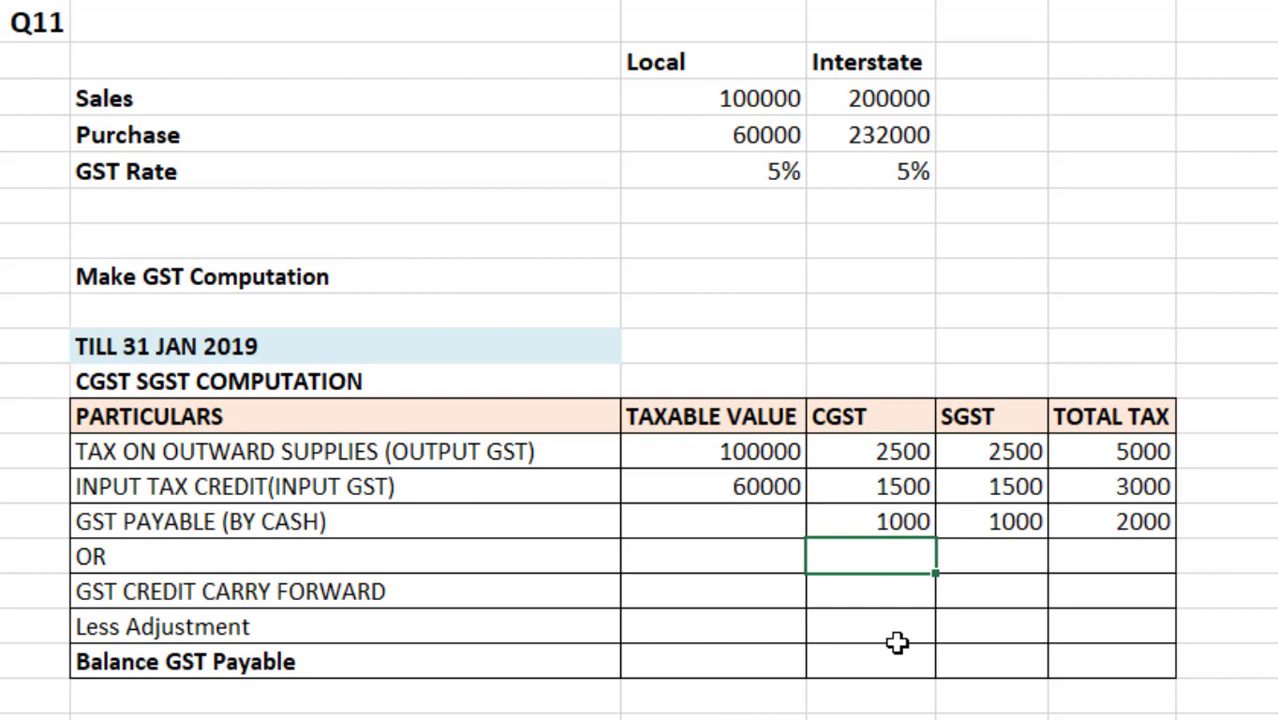
{"action": "left_click", "coordinate": [897, 641]}
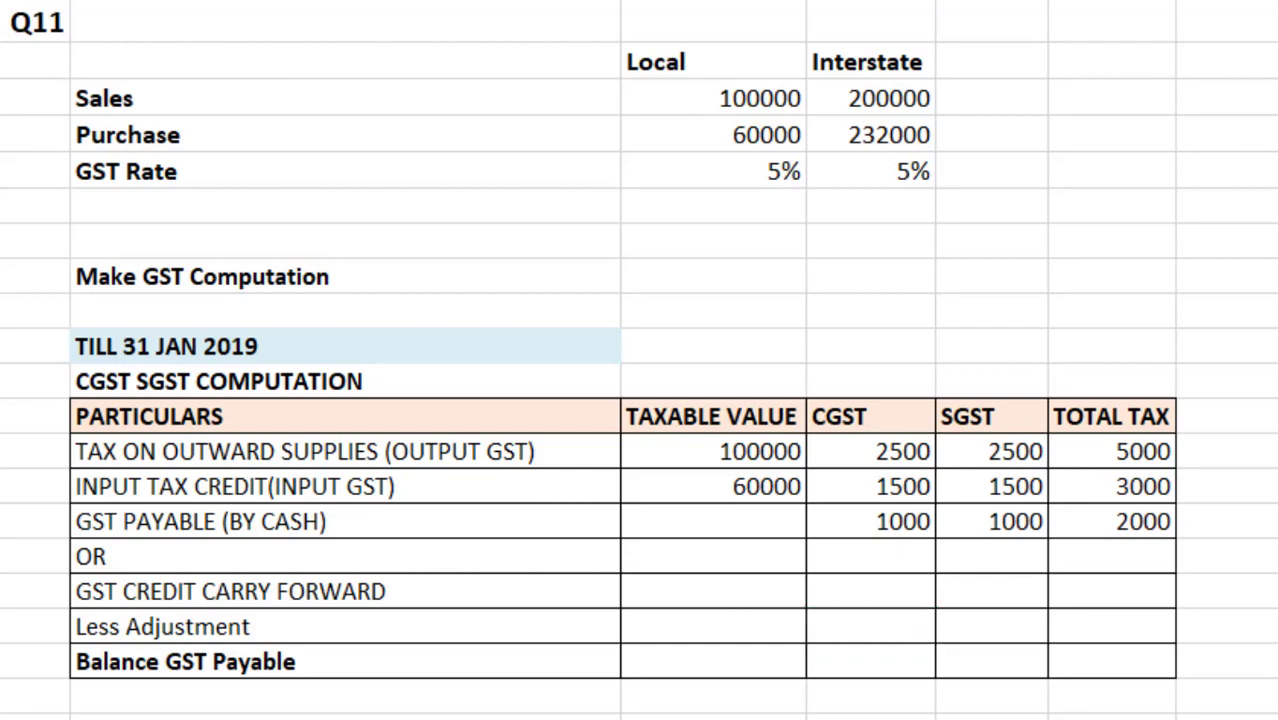
- Enter IGST taxable values =D6 (200000) for output and =D7 (232000) for input
{"action": "key", "text": "Up"}
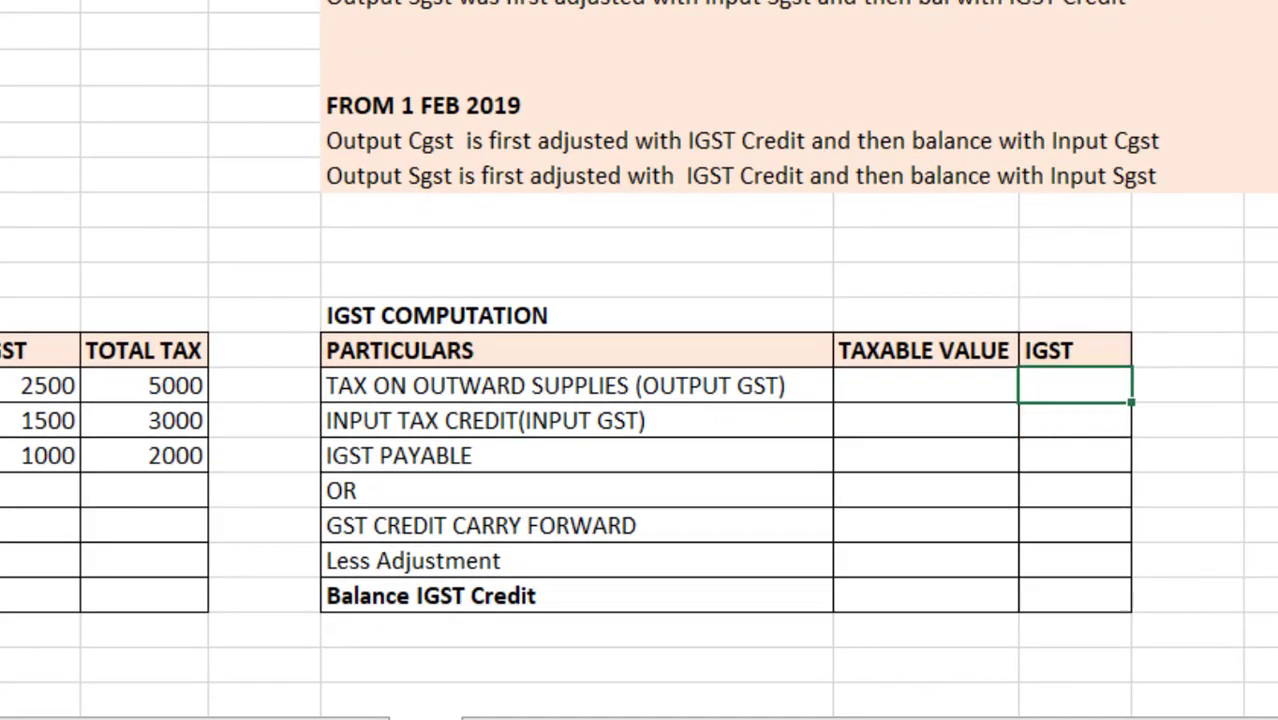
{"action": "key", "text": "Up"}
{"action": "key", "text": "Left"}
{"action": "key", "text": "Left"}
{"action": "key", "text": "Right"}
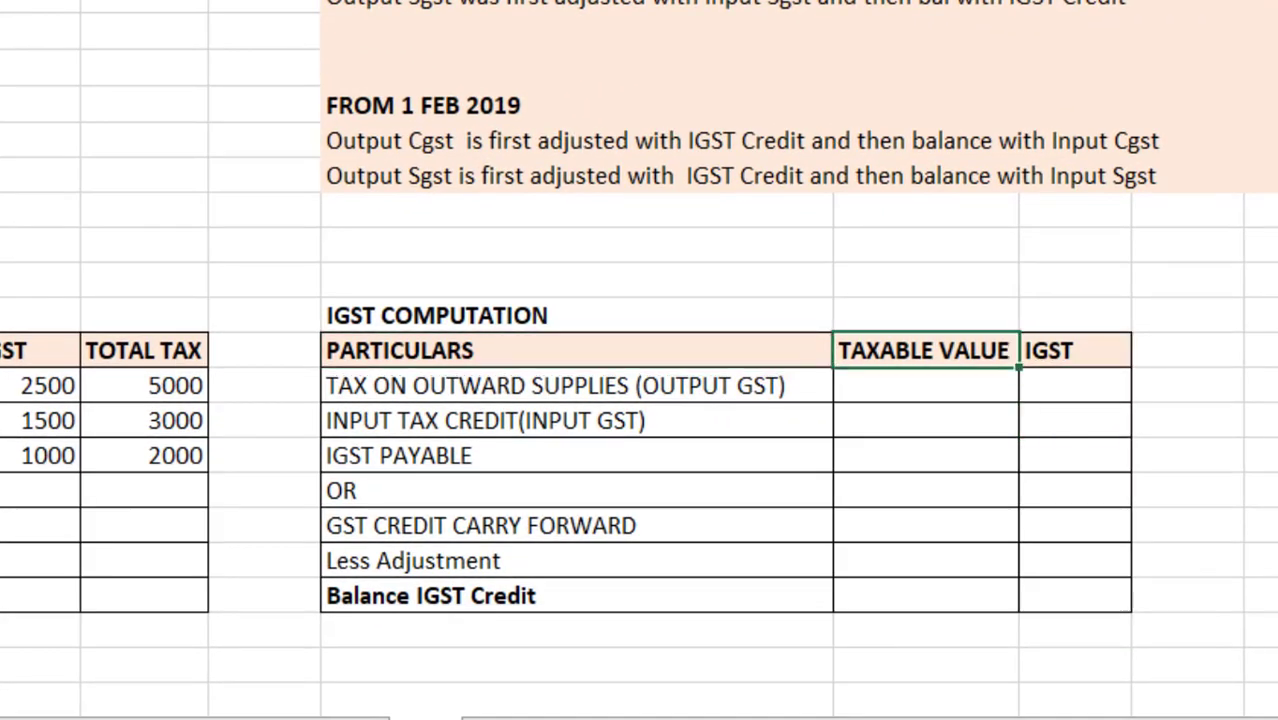
{"action": "key", "text": "Down"}
{"action": "type", "text": "="}
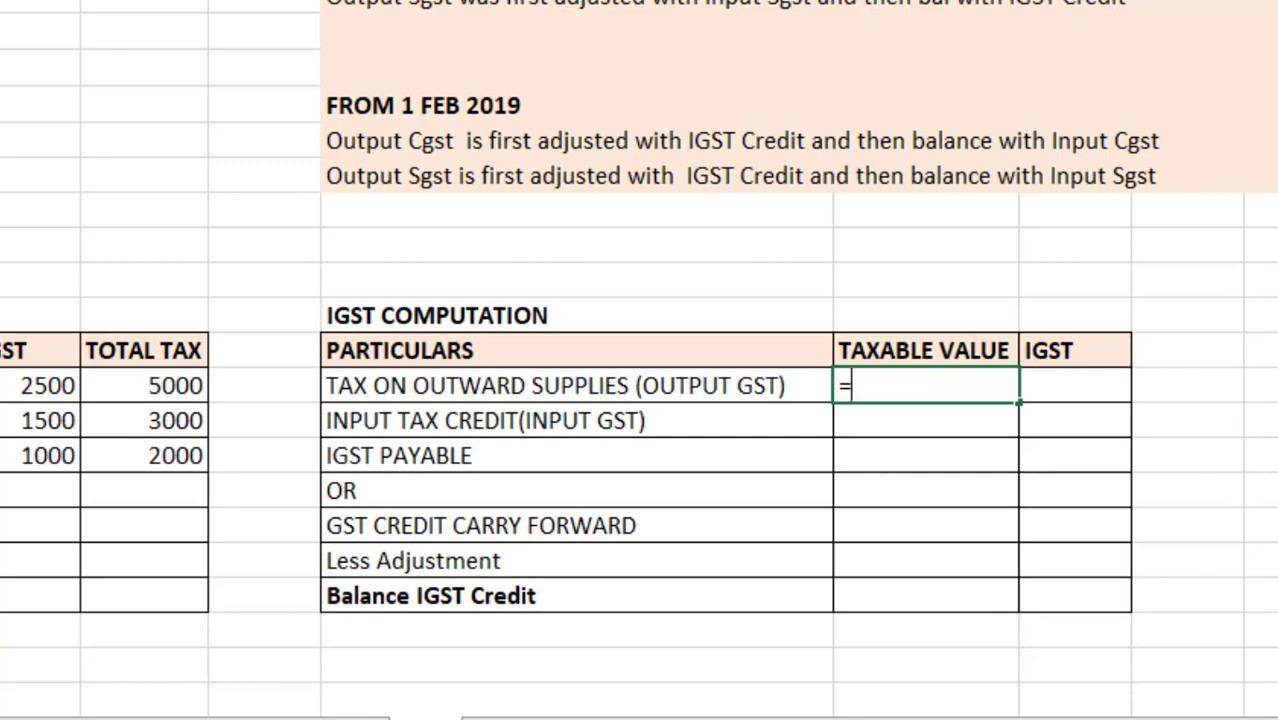
{"action": "key", "text": "Left"}
{"action": "key", "text": "shift+Down"}
{"action": "key", "text": "Down"}
{"action": "key", "text": "Return"}
{"action": "type", "text": "="}
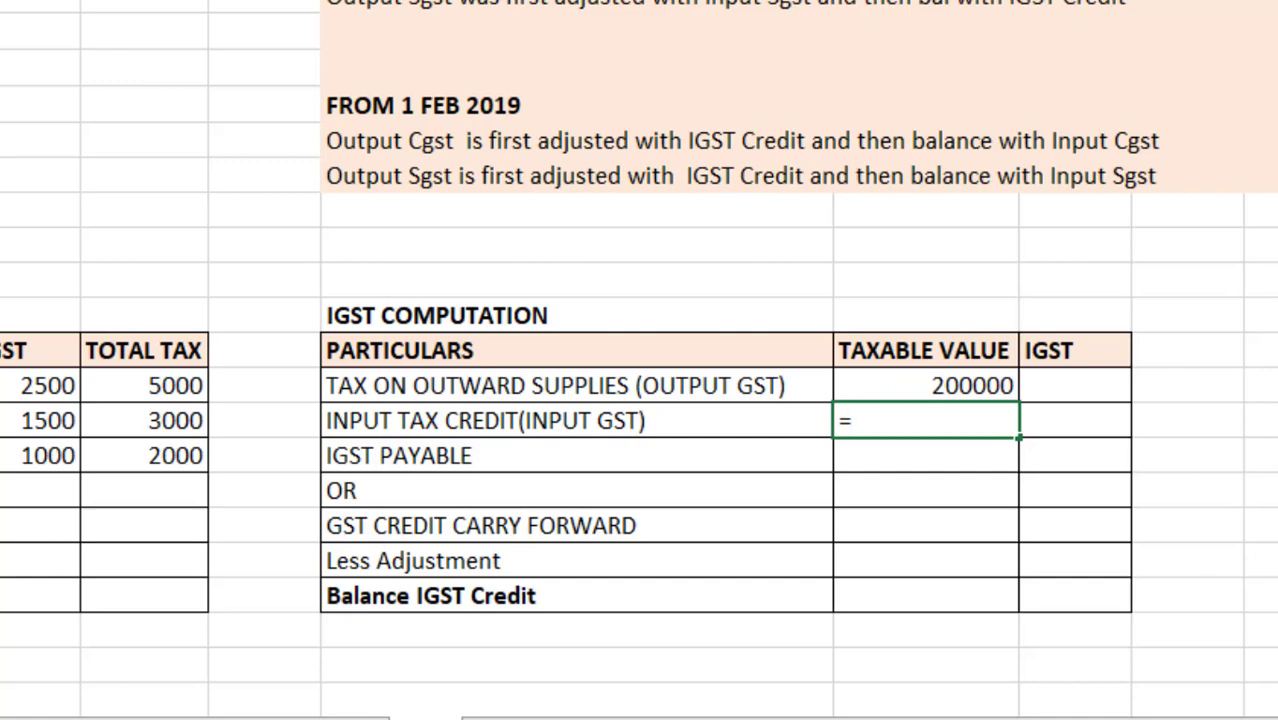
{"action": "type", "text": "D7"}
{"action": "key", "text": "Return"}
- Enter =I16*5% for output IGST and fill it down, giving 10000 and 11600
{"action": "key", "text": "Right"}
{"action": "key", "text": "Up"}
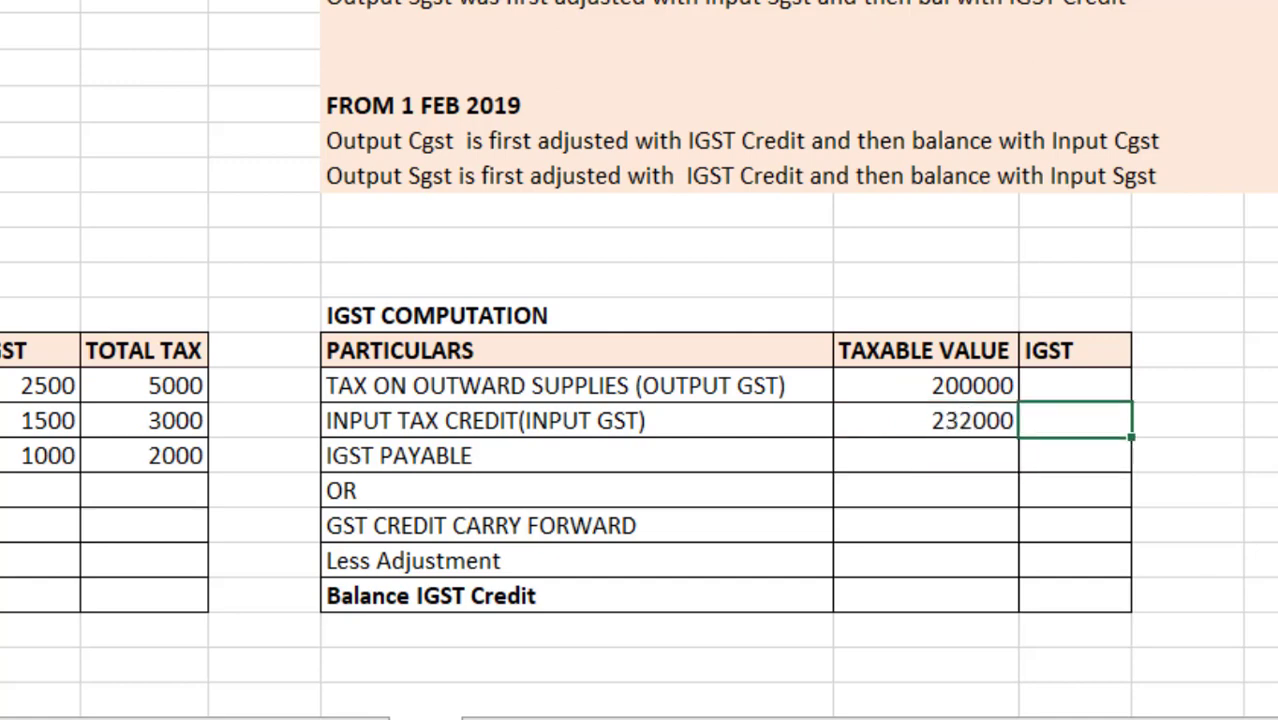
{"action": "key", "text": "Up"}
{"action": "type", "text": "="}
{"action": "key", "text": "Left"}
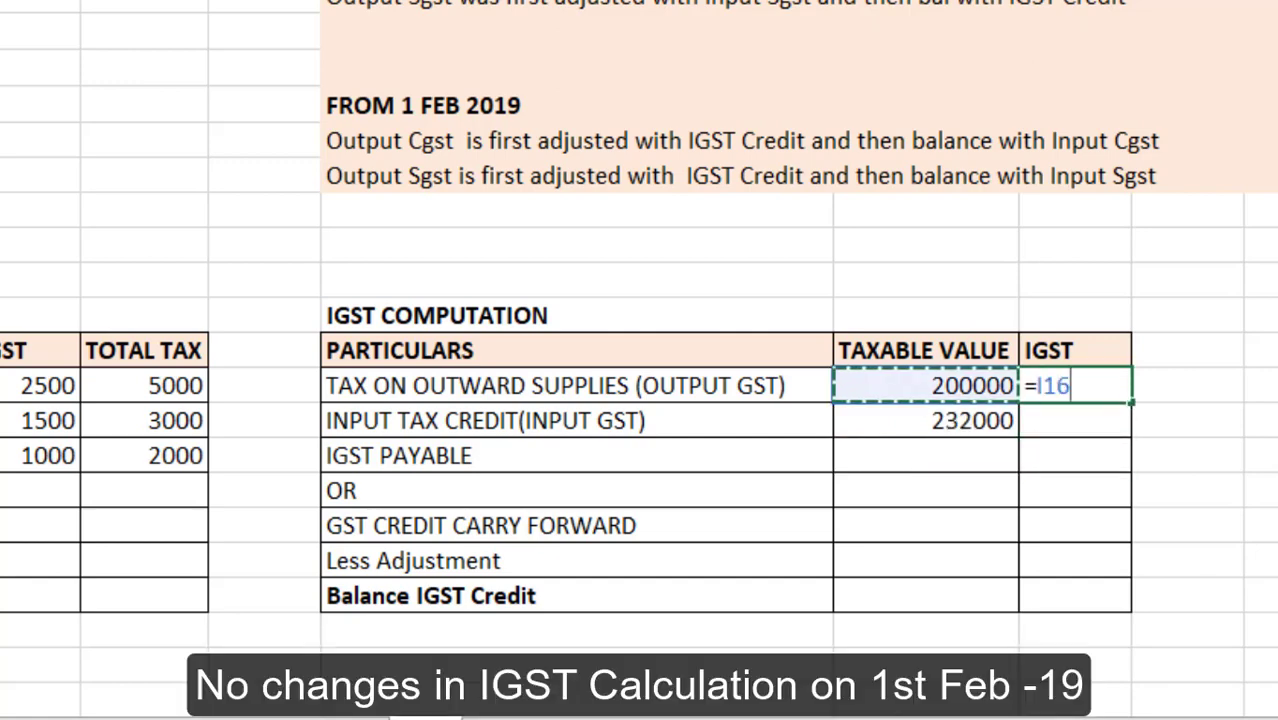
{"action": "type", "text": "*5%"}
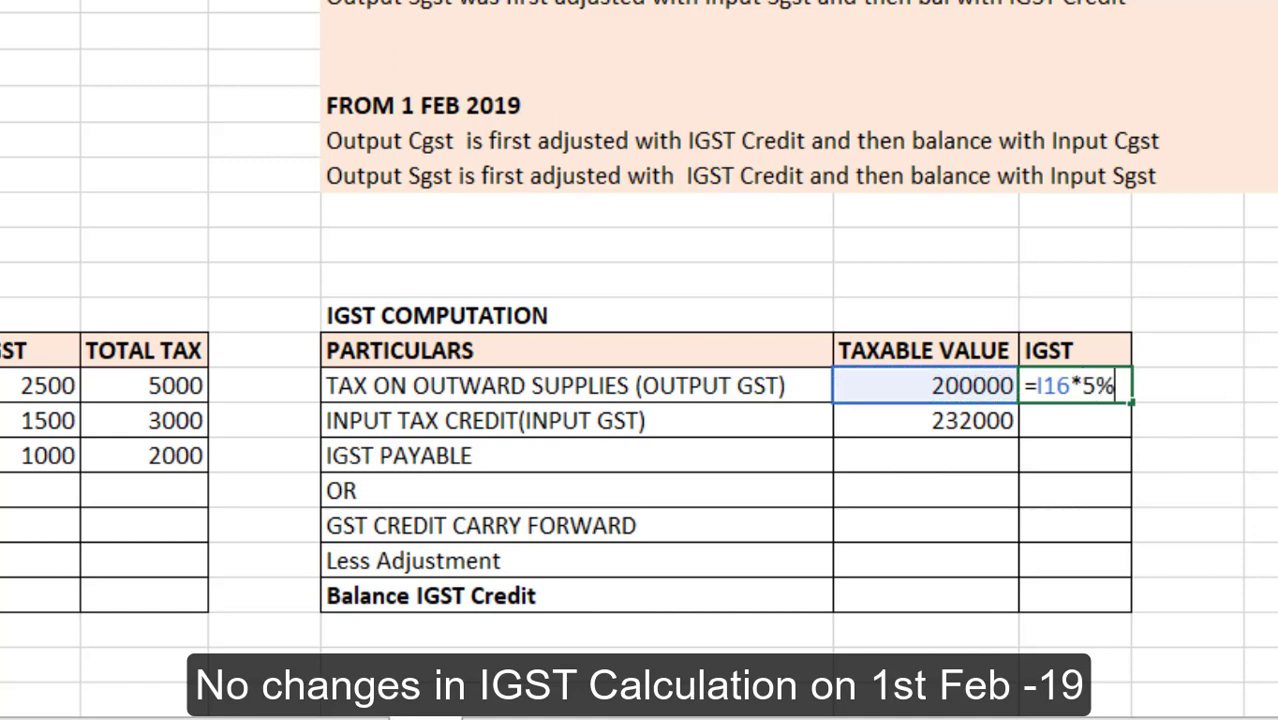
{"action": "key", "text": "Return"}
{"action": "left_click", "coordinate": [1075, 385]}
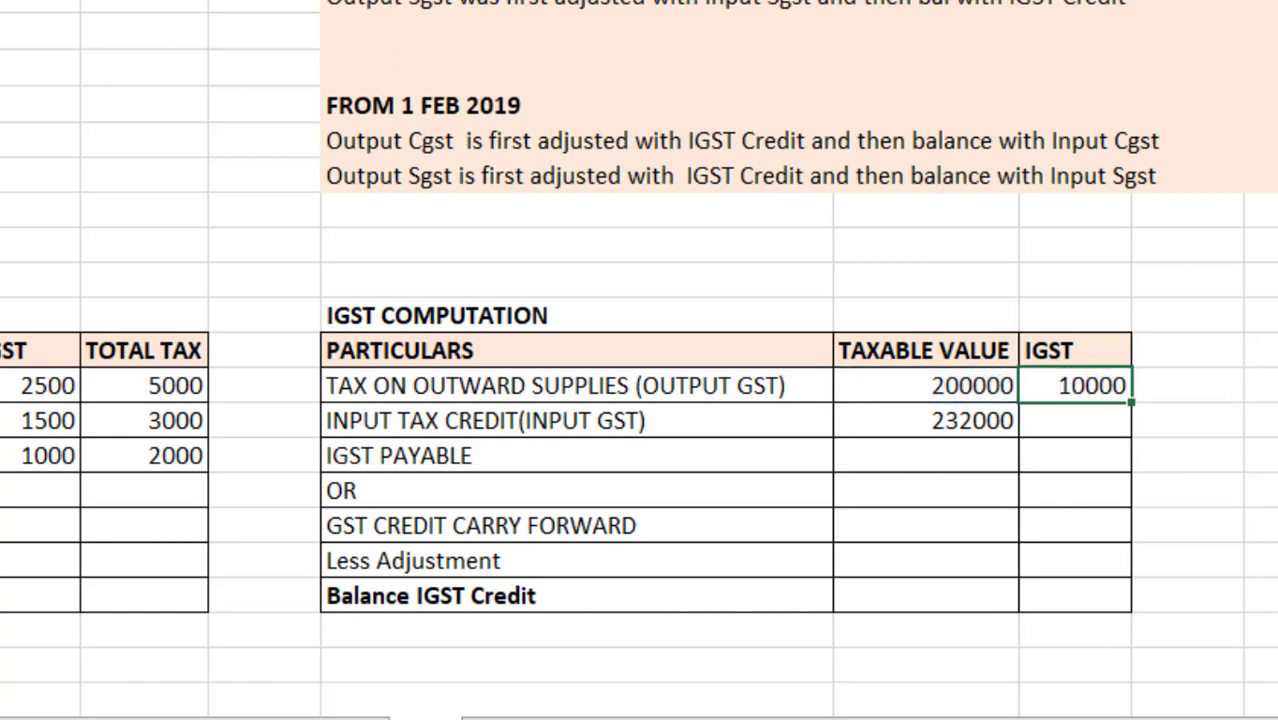
{"action": "key", "text": "shift+Down"}
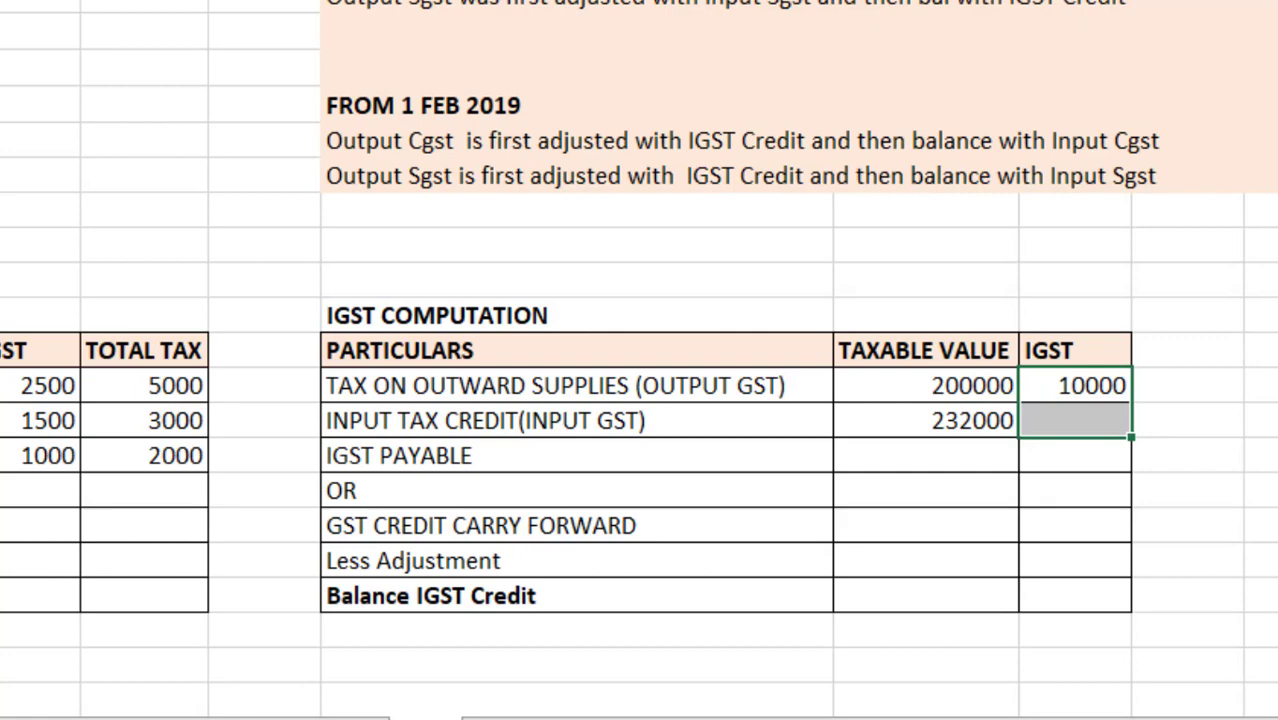
{"action": "key", "text": "ctrl+d"}
- Enter =J17-J16 in GST CREDIT CARRY FORWARD to show the 1600 credit
{"action": "key", "text": "Down"}
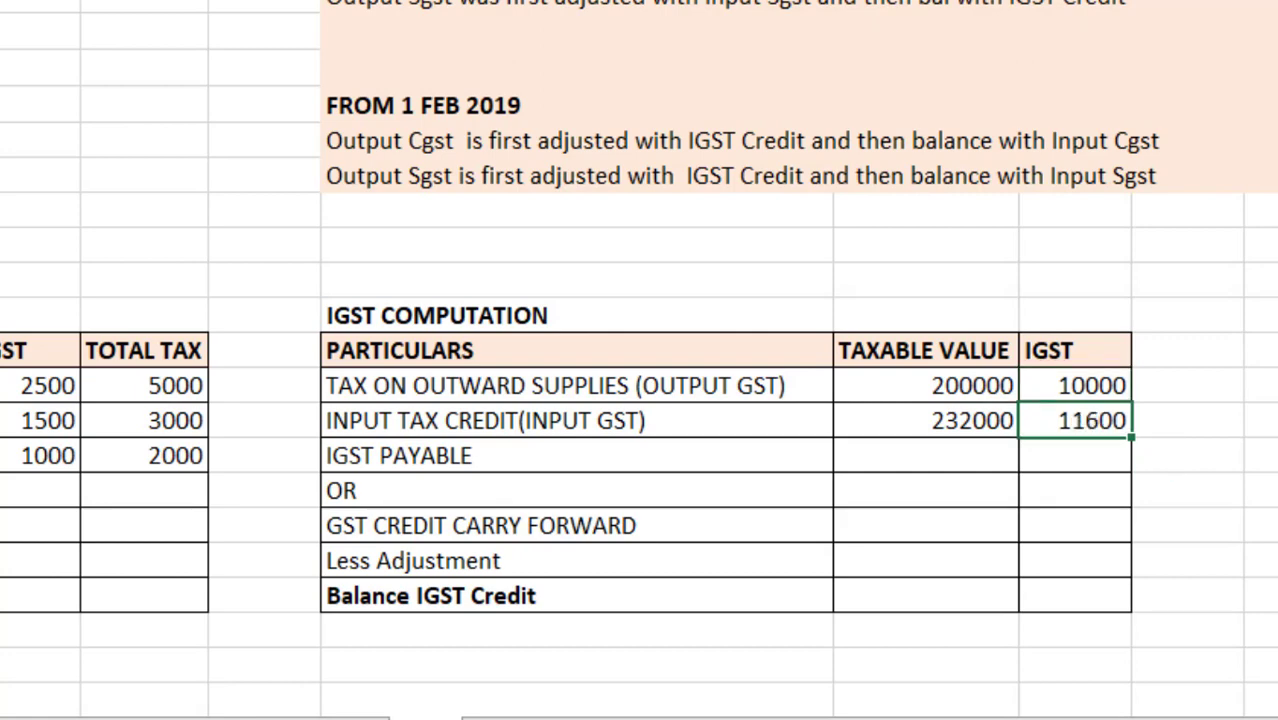
{"action": "key", "text": "Down"}
{"action": "key", "text": "Down"}
{"action": "key", "text": "Down"}
{"action": "type", "text": "="}
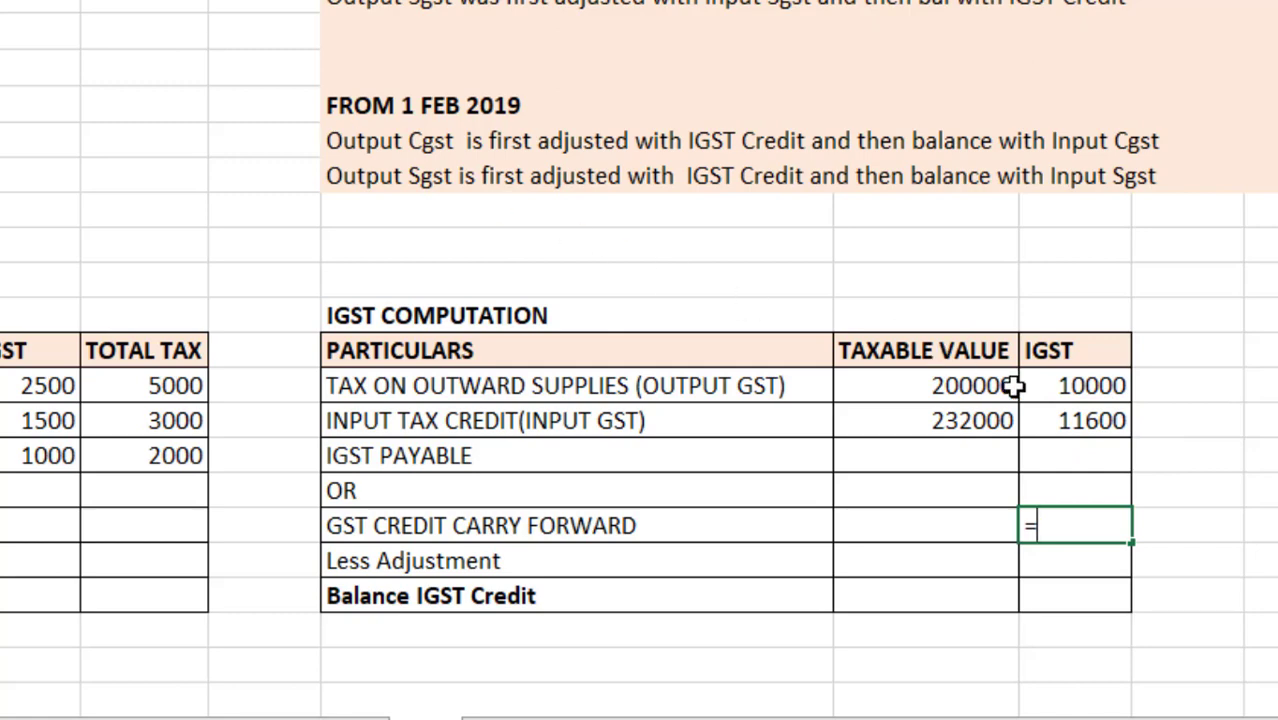
{"action": "left_click", "coordinate": [1085, 420]}
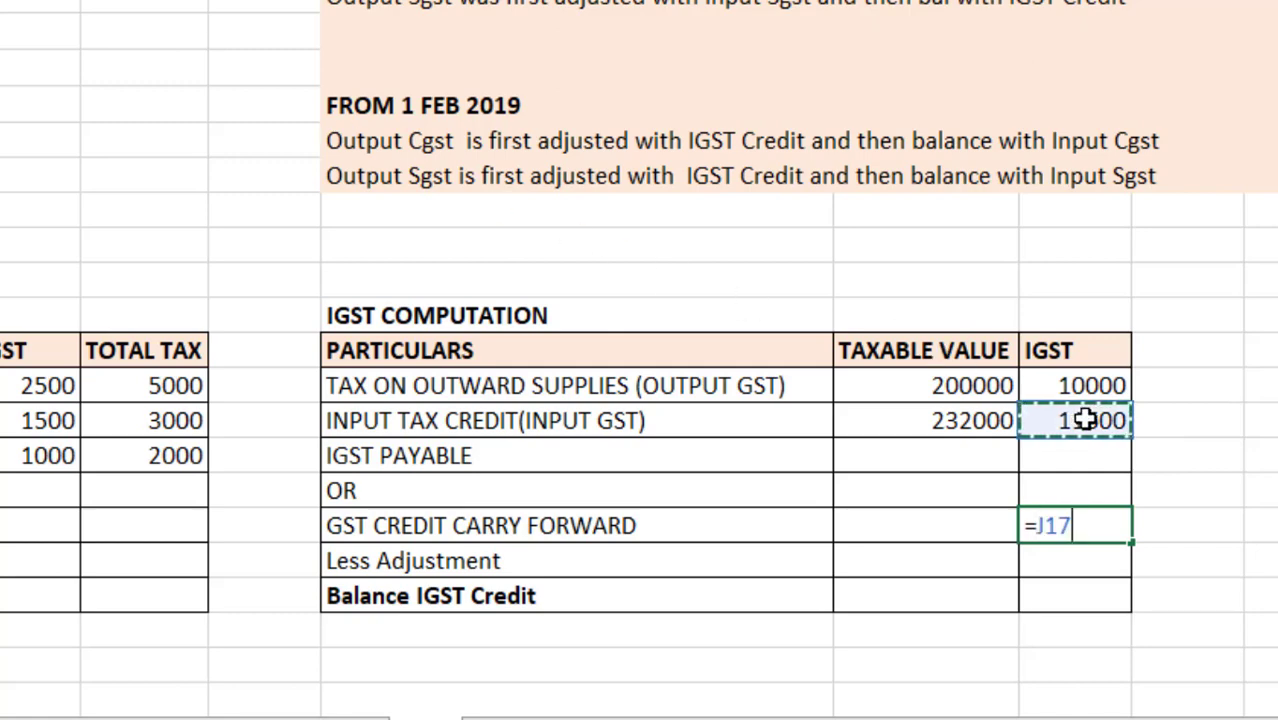
{"action": "type", "text": "-"}
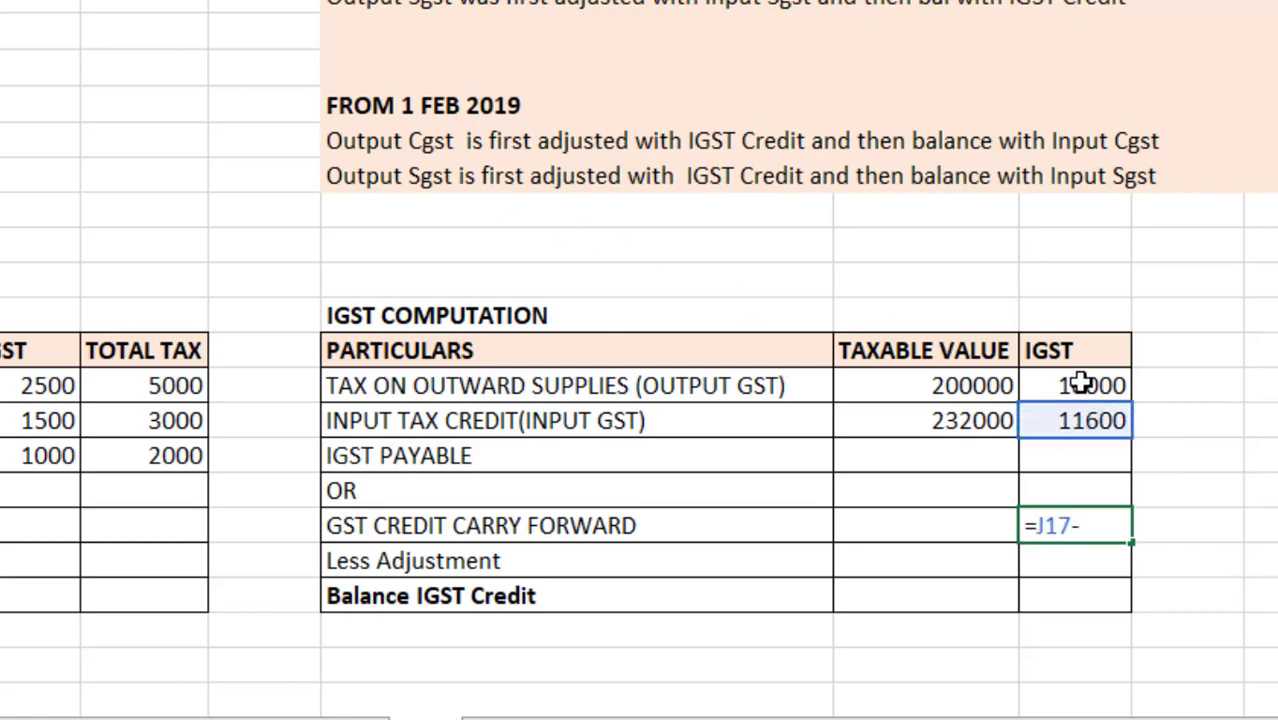
{"action": "left_click", "coordinate": [1081, 383]}
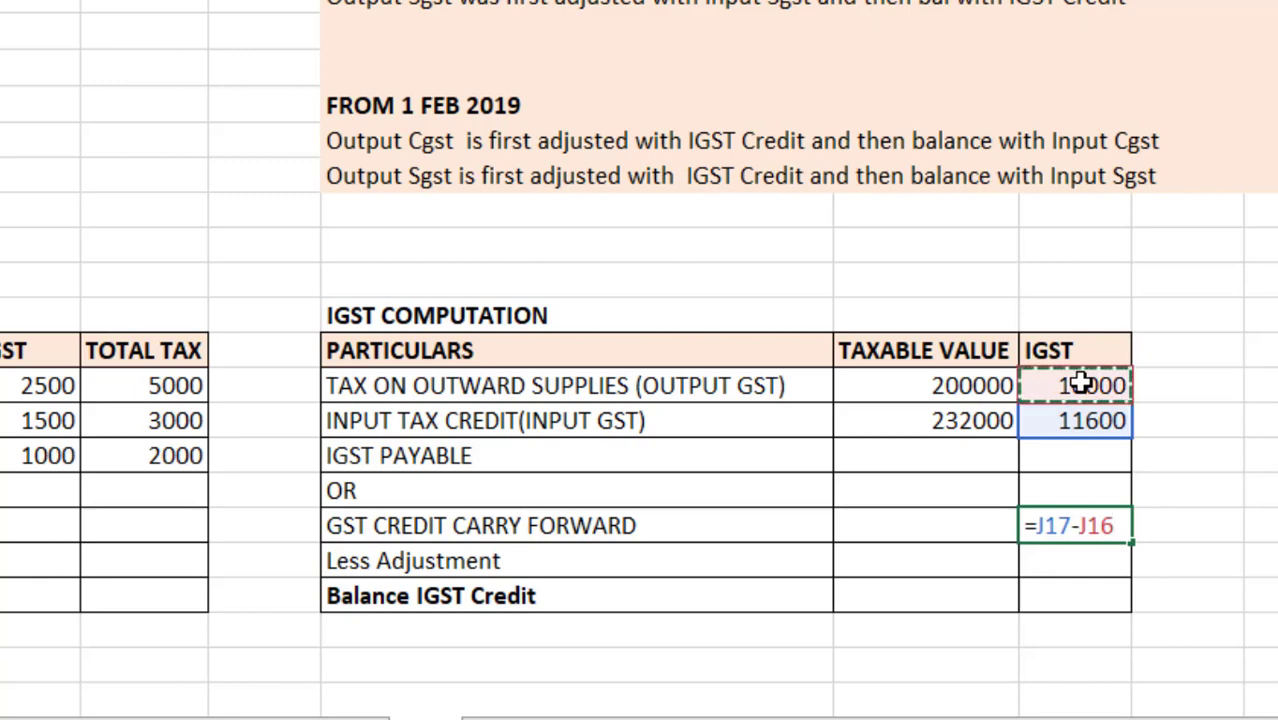
{"action": "key", "text": "Return"}
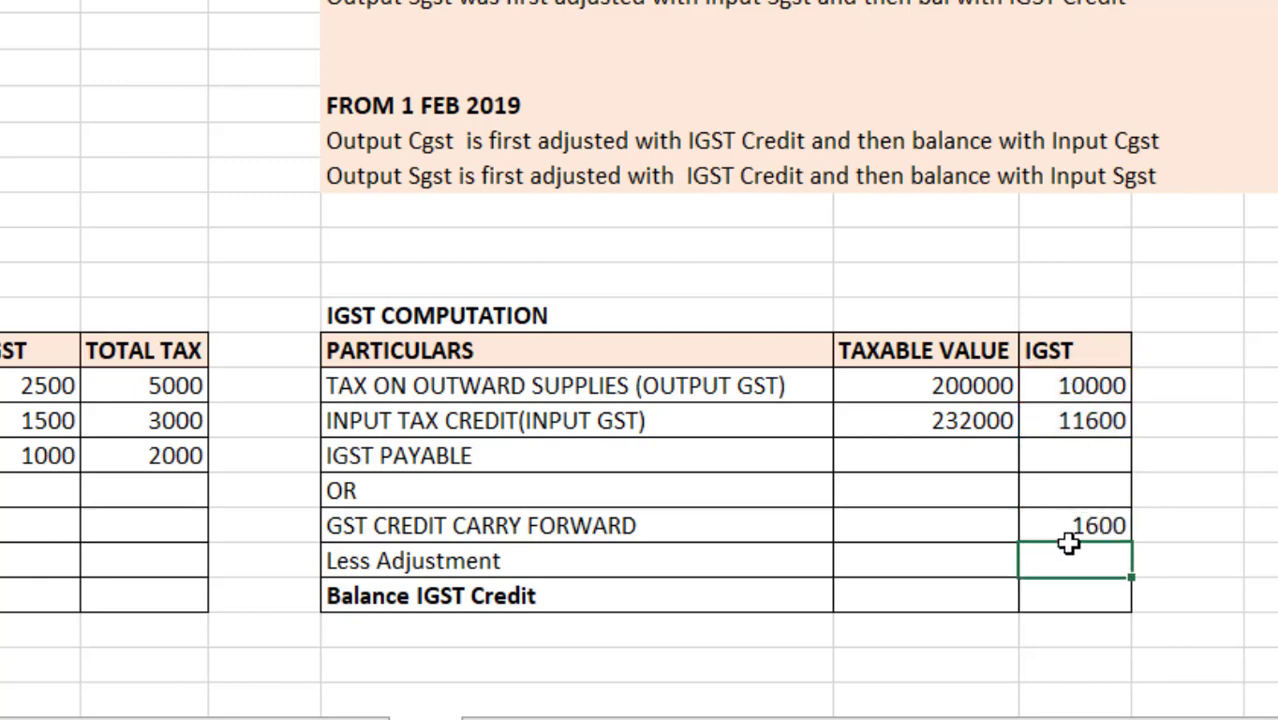
{"action": "left_click", "coordinate": [1095, 515]}
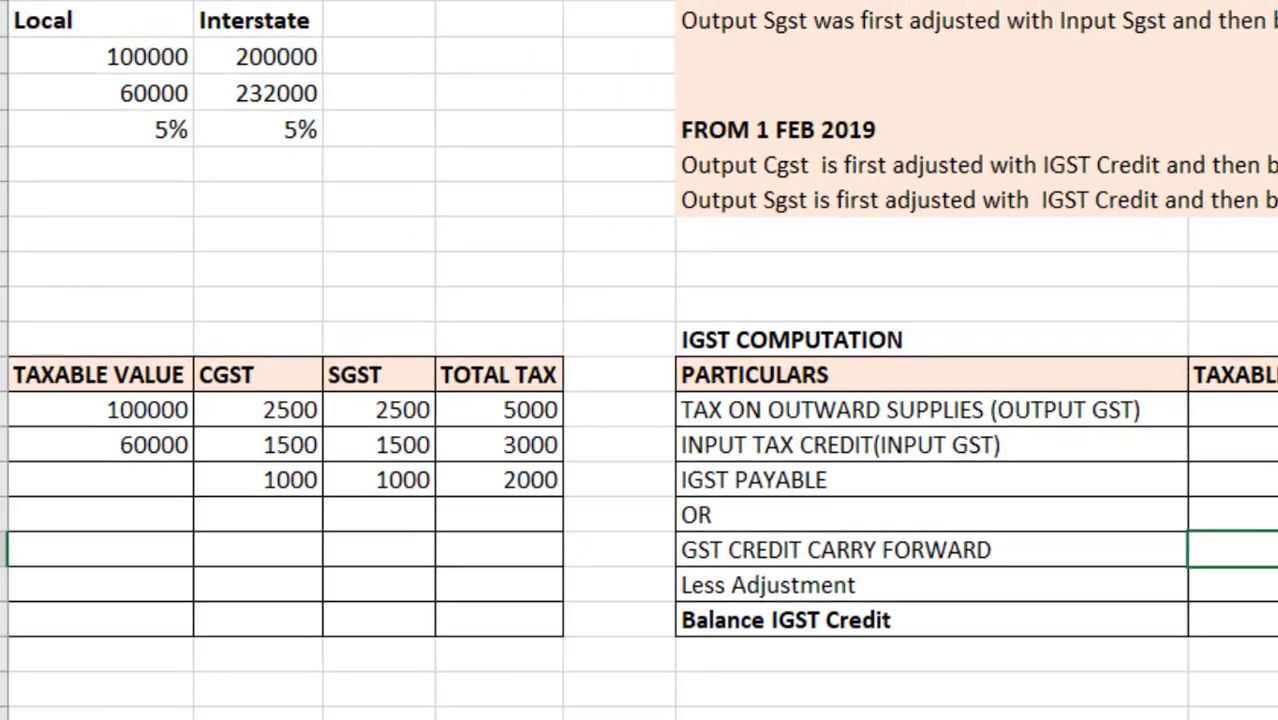
- Enter Less Adjustment amounts of 1000 for CGST and 600 for SGST
{"action": "left_click", "coordinate": [265, 548]}
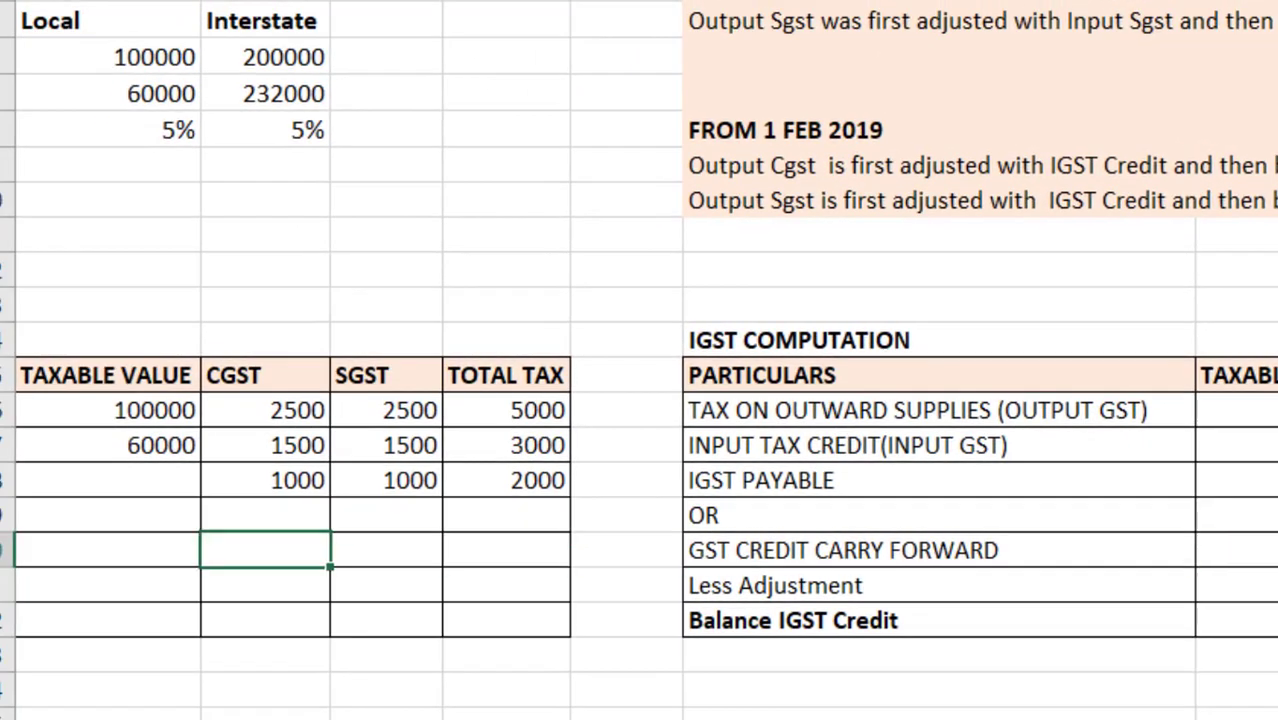
{"action": "scroll", "coordinate": [640, 360], "scroll_direction": "left", "scroll_amount": 5}
{"action": "left_click", "coordinate": [1049, 549]}
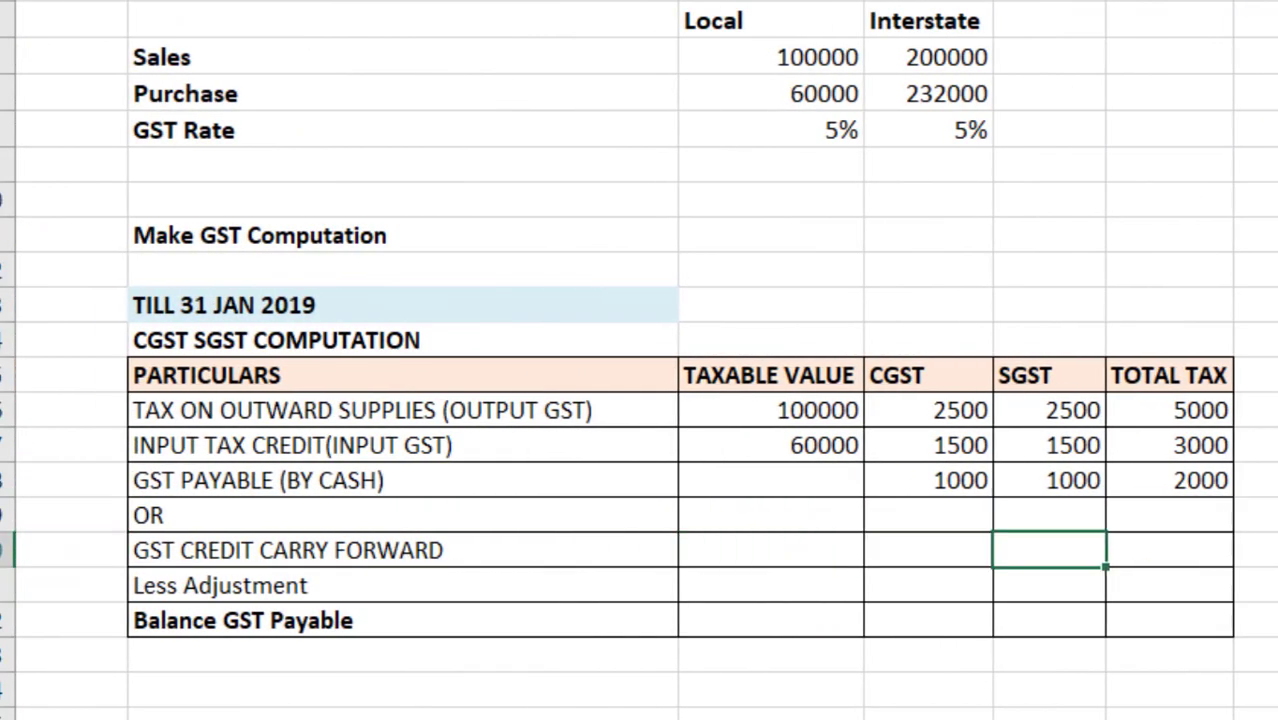
{"action": "left_click", "coordinate": [1049, 480]}
{"action": "left_click", "coordinate": [928, 480]}
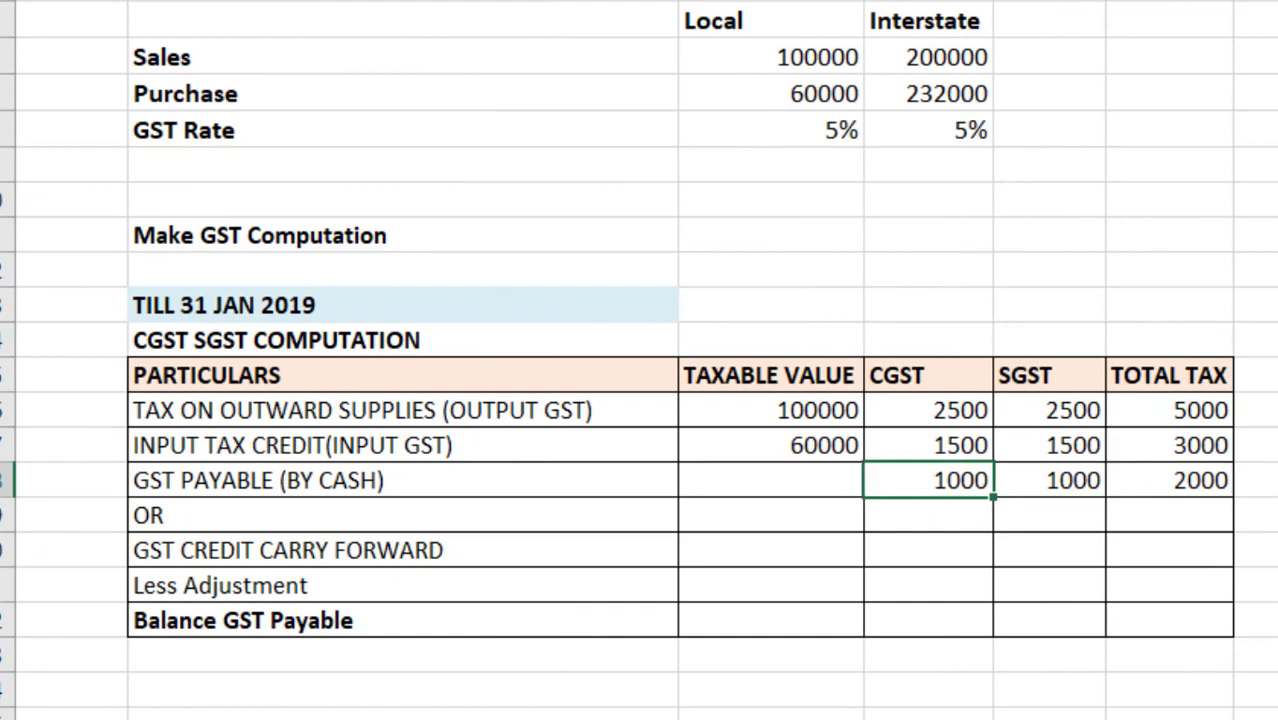
{"action": "left_click", "coordinate": [1049, 480]}
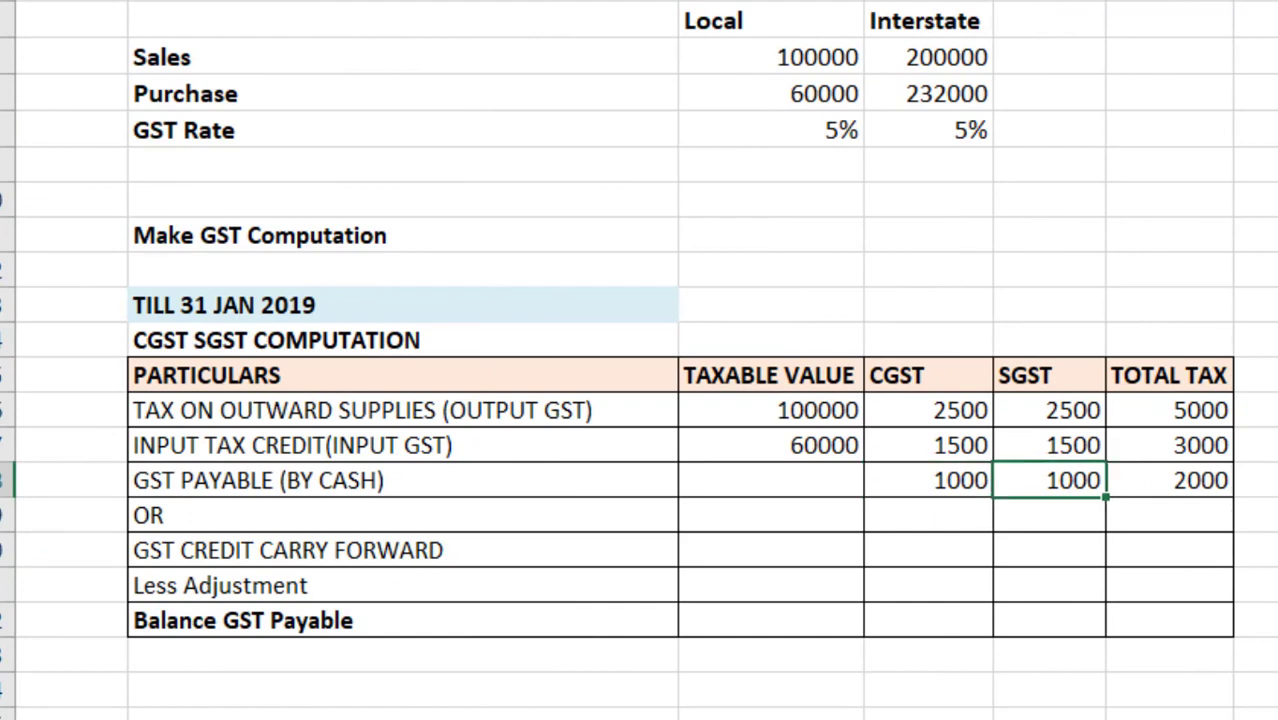
{"action": "left_click", "coordinate": [1049, 515]}
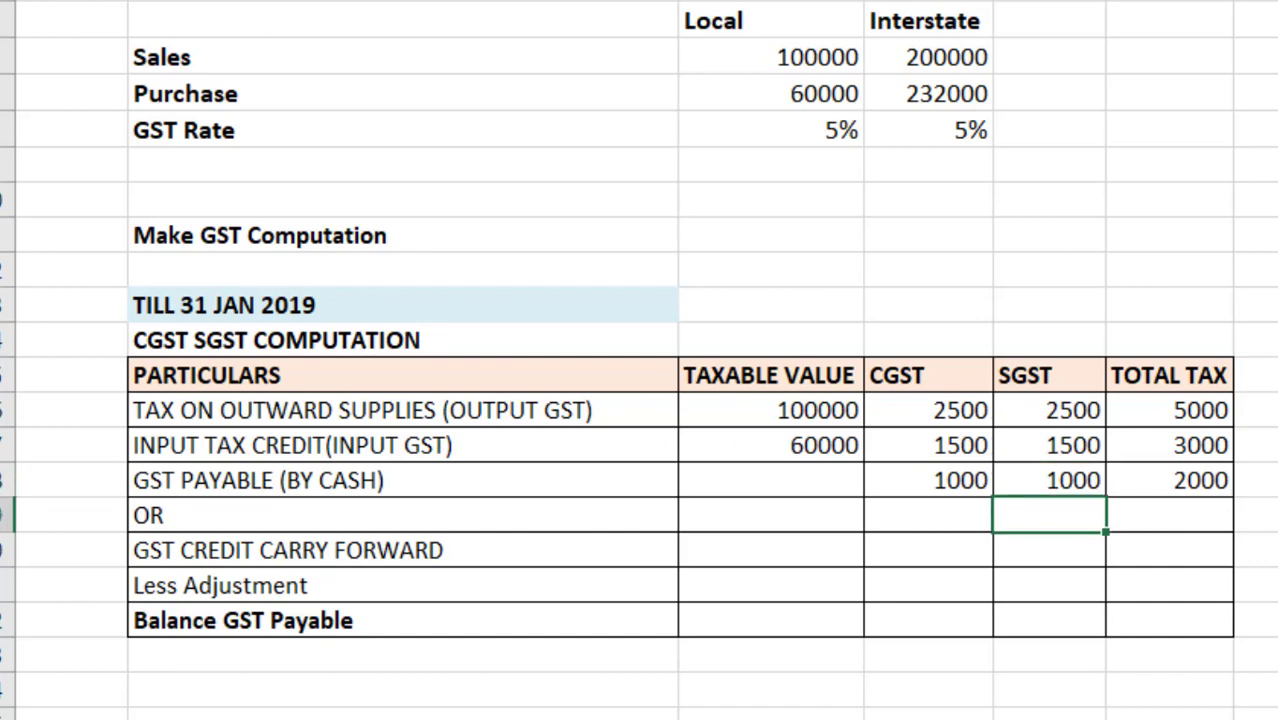
{"action": "left_click", "coordinate": [928, 515]}
{"action": "left_click", "coordinate": [928, 550]}
{"action": "left_click", "coordinate": [928, 585]}
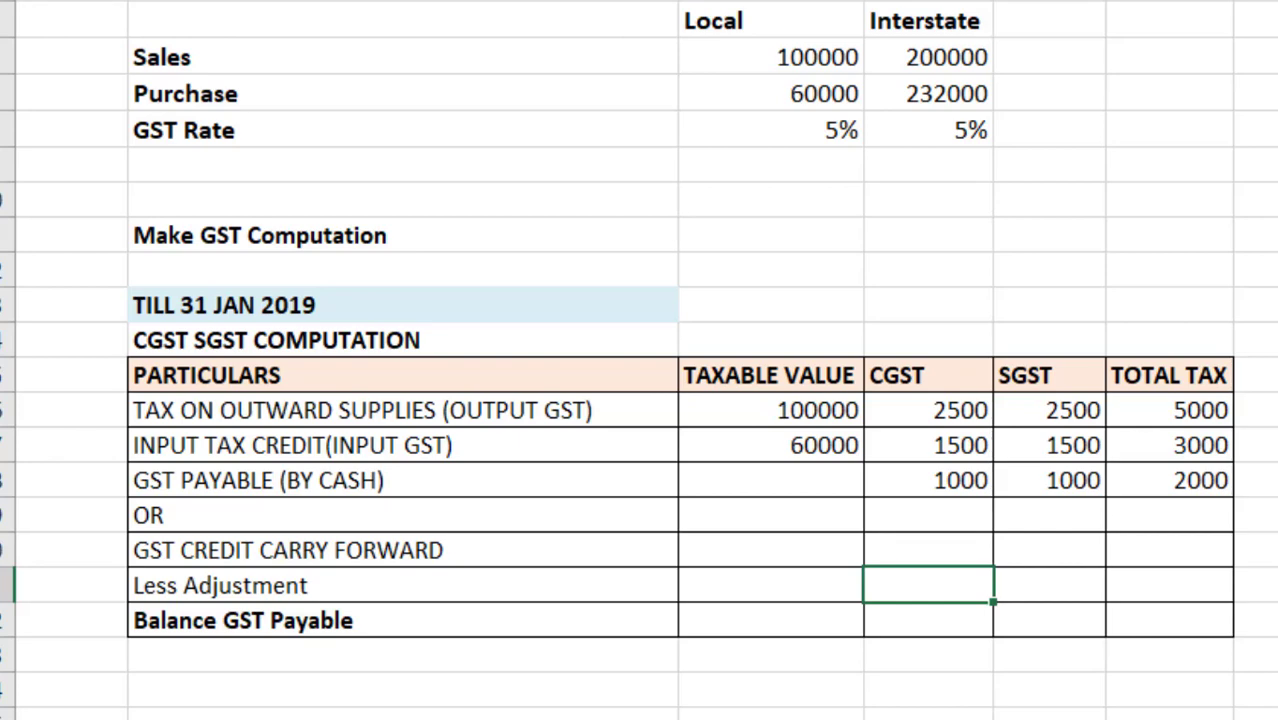
{"action": "type", "text": "1000"}
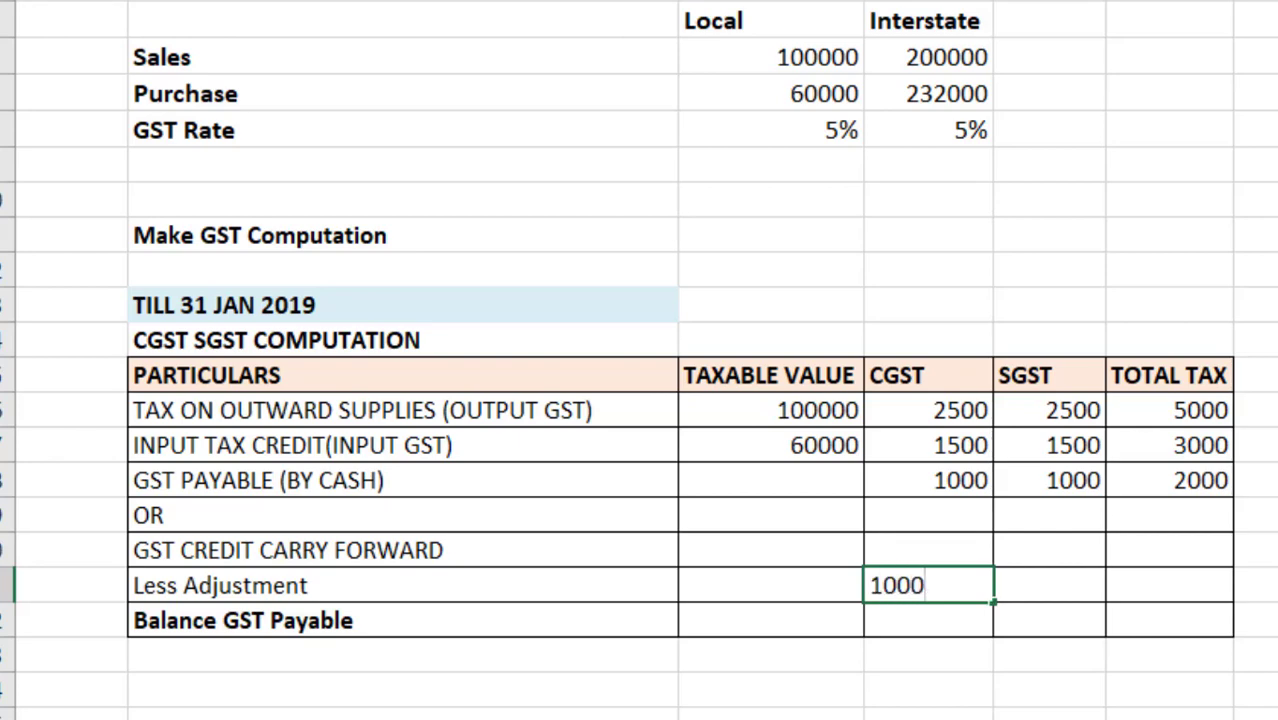
{"action": "left_click", "coordinate": [1049, 585]}
{"action": "type", "text": "600"}
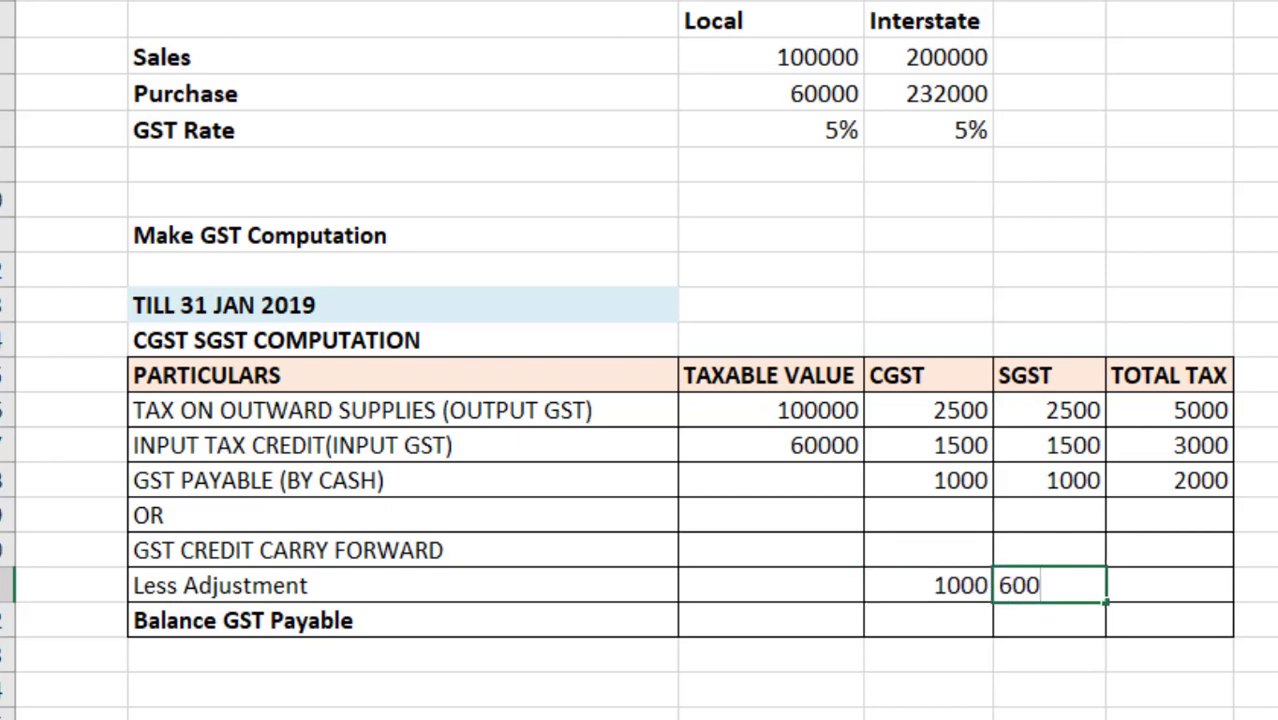
{"action": "left_click", "coordinate": [928, 585]}
- Enter Balance GST Payable formulas =D18-D21 and =E18-E21, giving 0 CGST and 400 SGST
{"action": "left_click", "coordinate": [928, 620]}
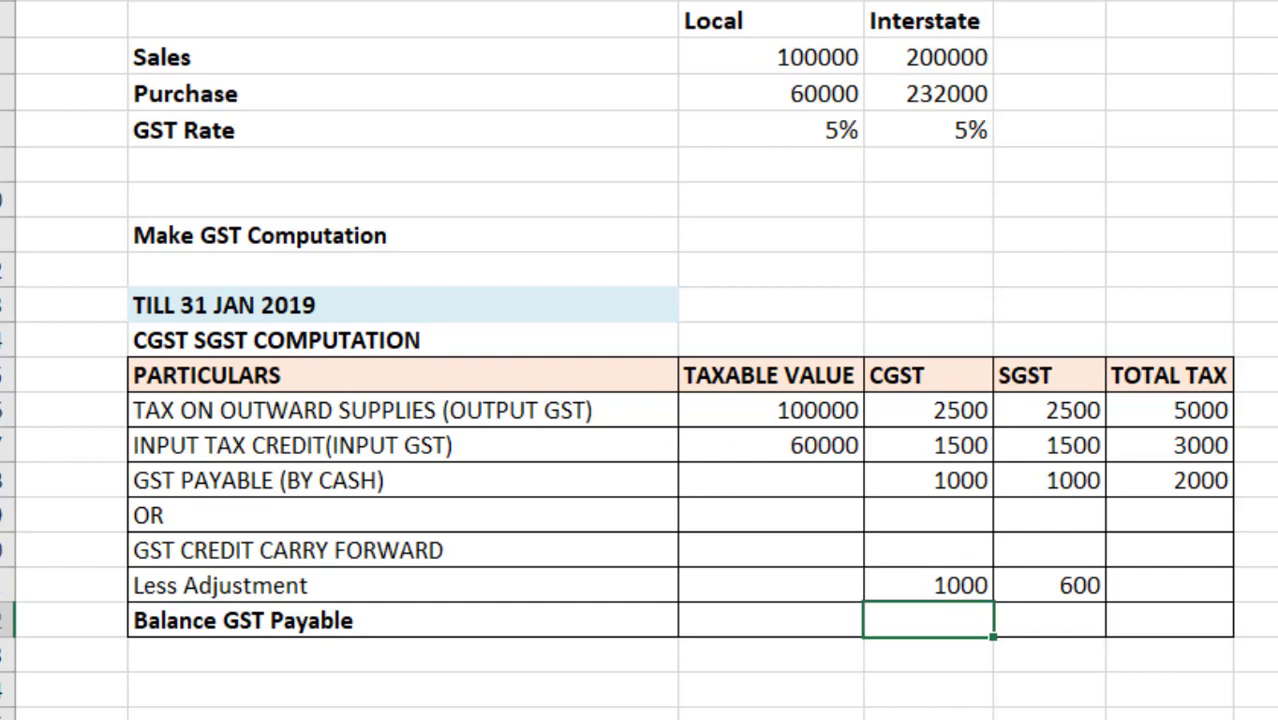
{"action": "type", "text": "="}
{"action": "left_click", "coordinate": [924, 465]}
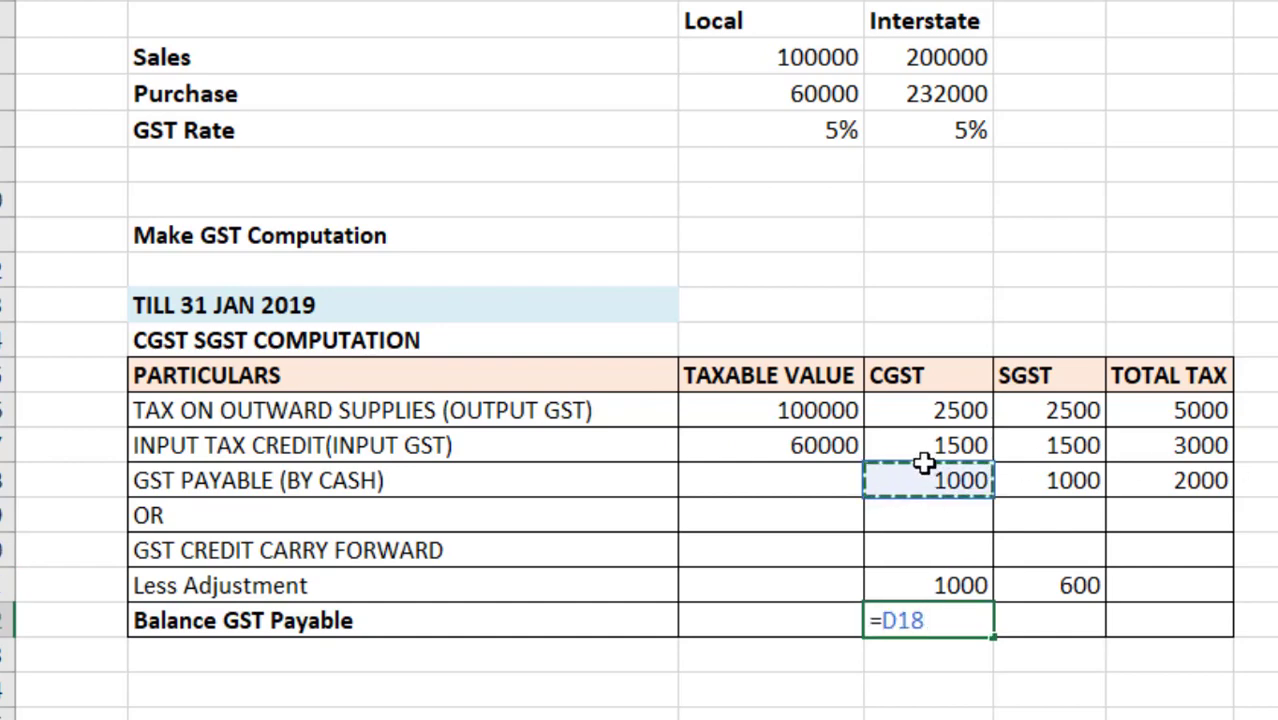
{"action": "type", "text": "-"}
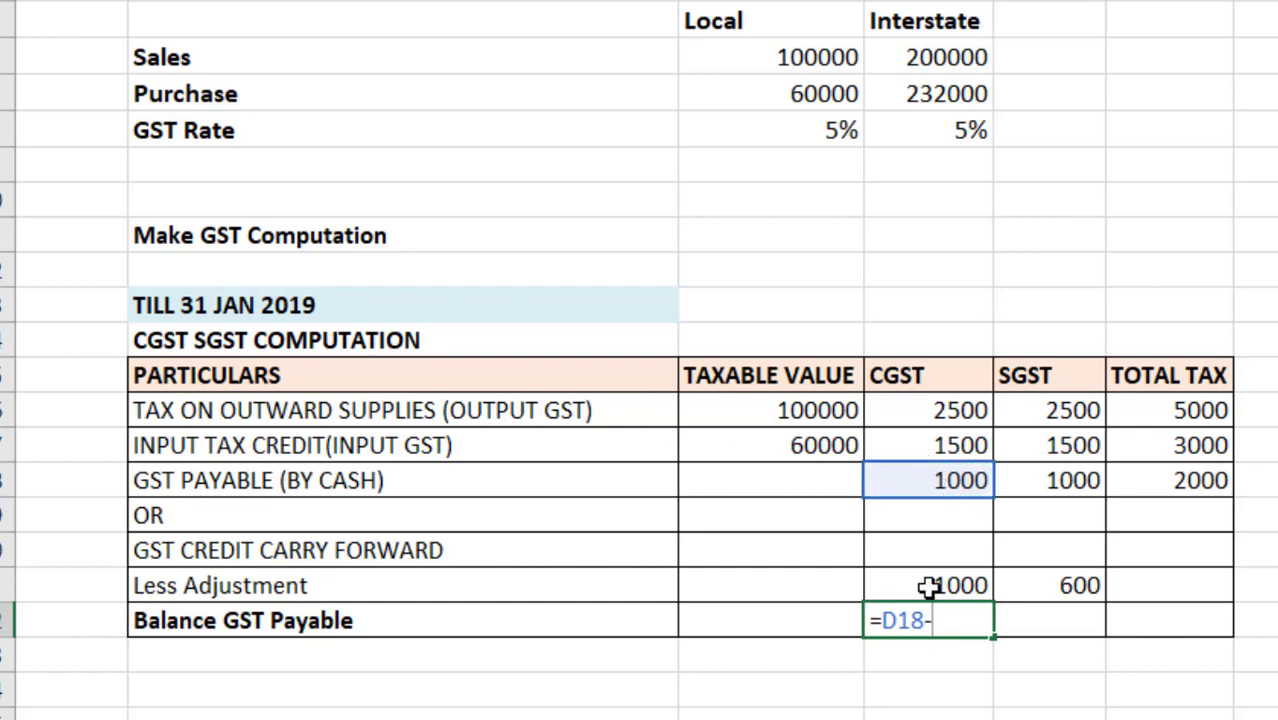
{"action": "left_click", "coordinate": [930, 587]}
{"action": "key", "text": "Return"}
{"action": "key", "text": "Up"}
{"action": "key", "text": "Right"}
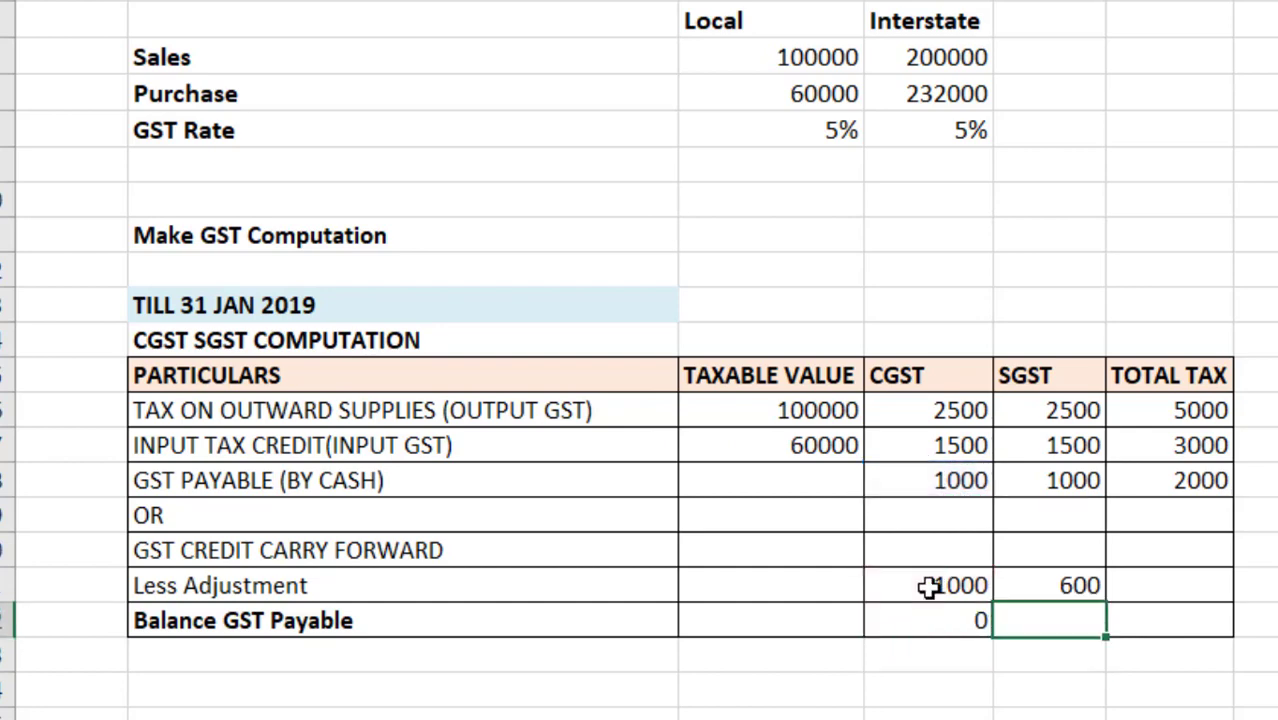
{"action": "type", "text": "="}
{"action": "left_click", "coordinate": [1068, 481]}
{"action": "type", "text": "-"}
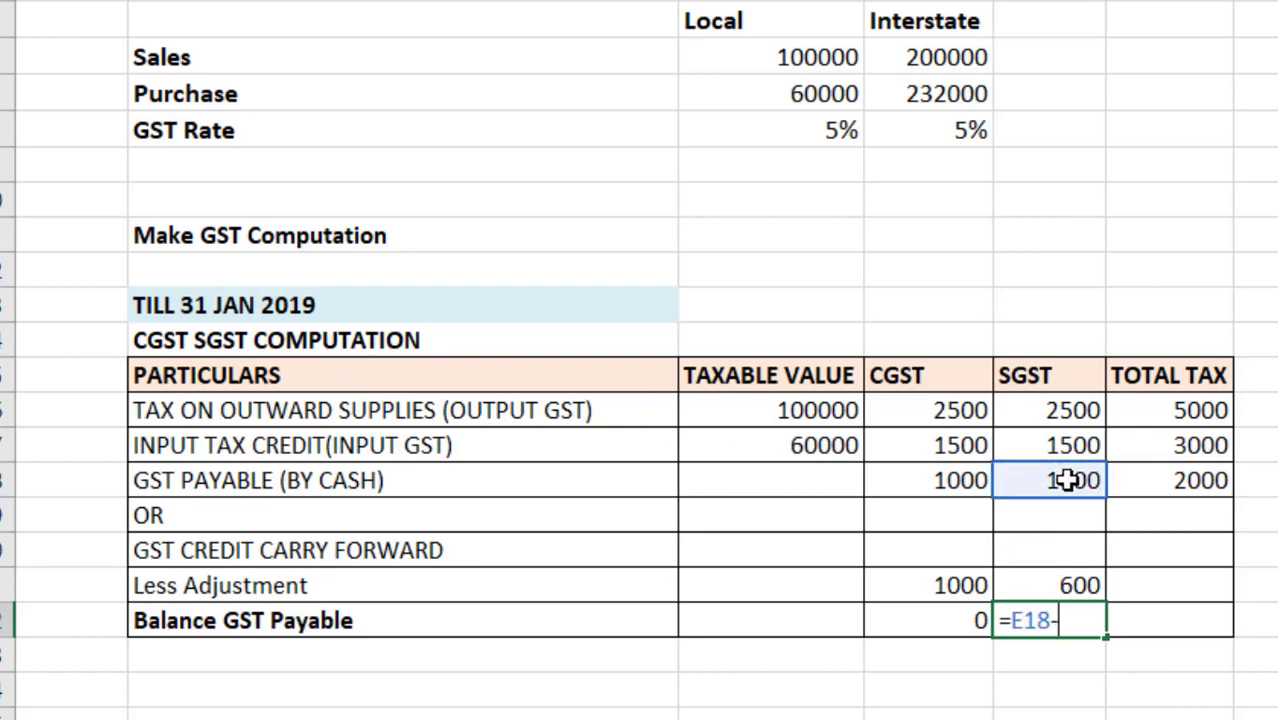
{"action": "left_click", "coordinate": [1048, 570]}
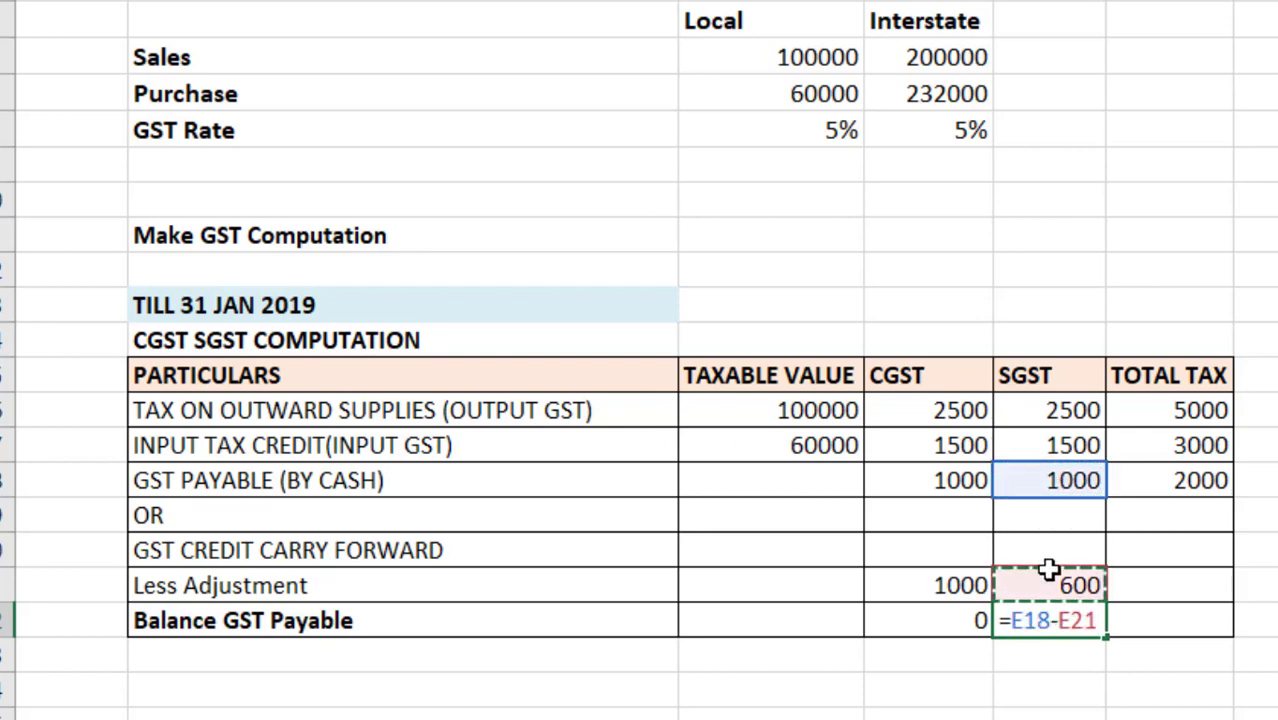
{"action": "key", "text": "Return"}
- Review the IGST and CGST SGST tables, then bring the FROM 1 FEB 2019 table into view
{"action": "key", "text": "Up"}
{"action": "key", "text": "Right"}
{"action": "scroll", "coordinate": [1048, 570], "scroll_direction": "right", "scroll_amount": 5}
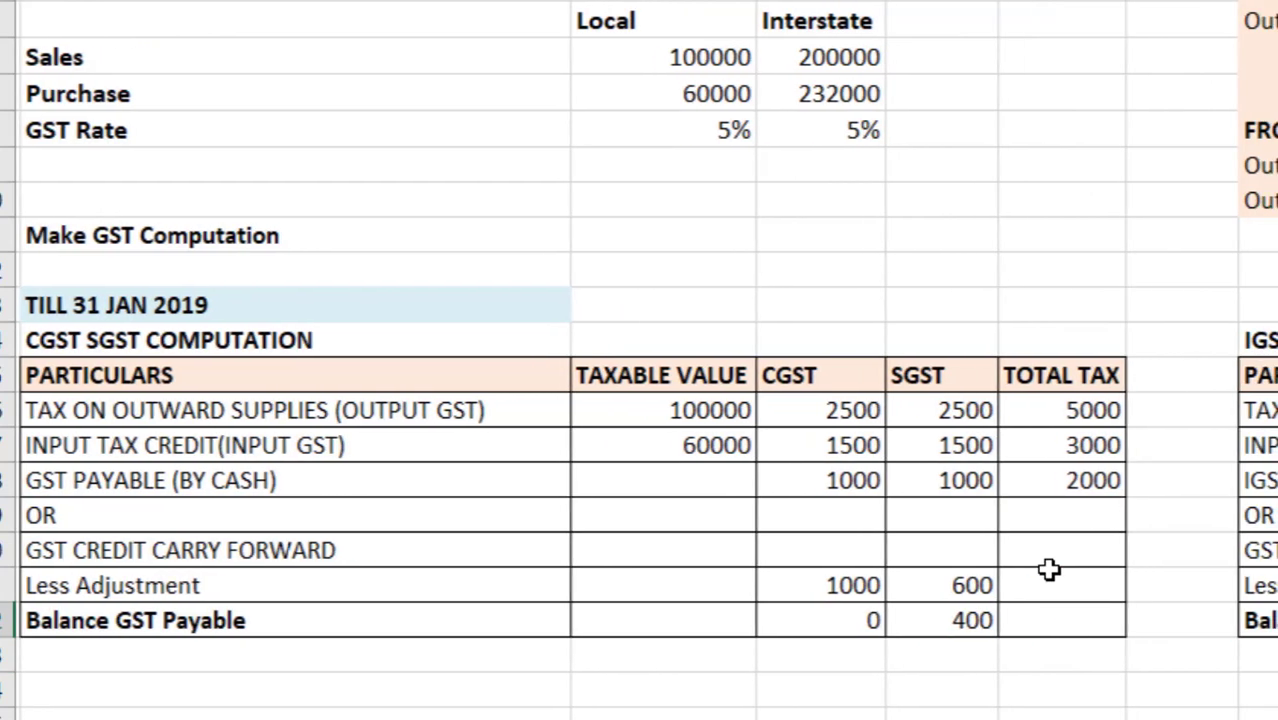
{"action": "key", "text": "Up"}
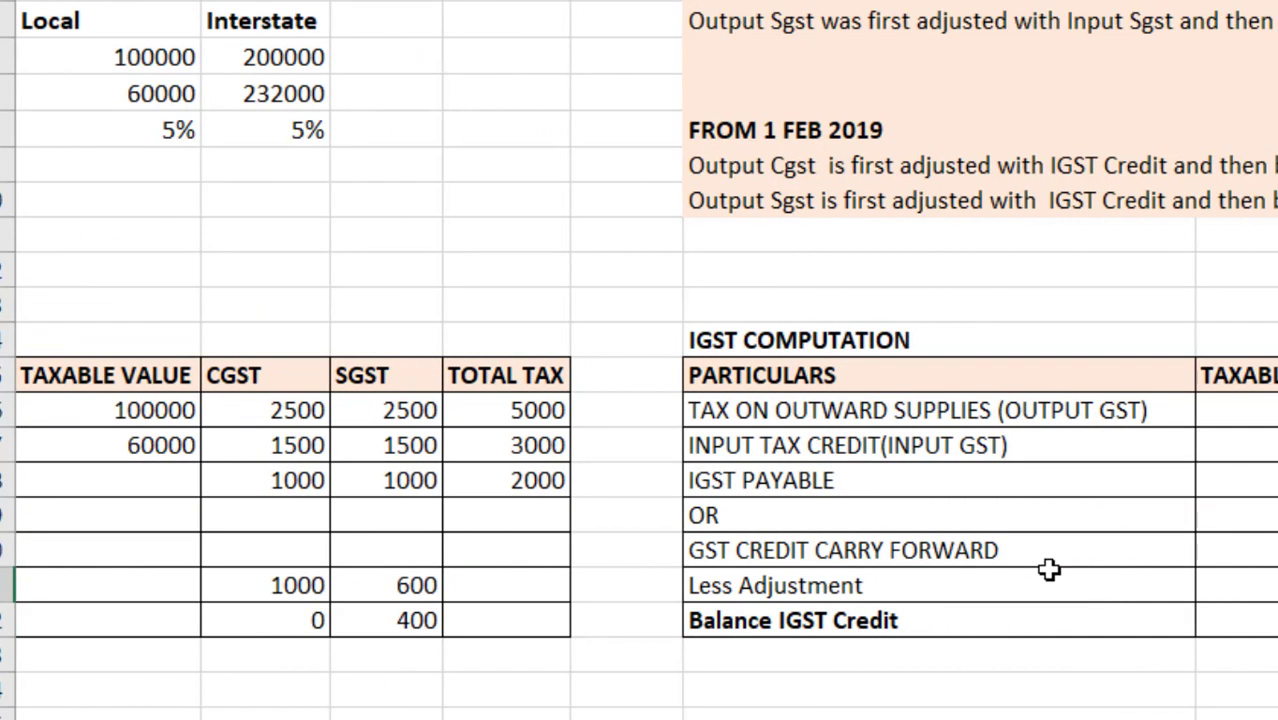
{"action": "key", "text": "Down"}
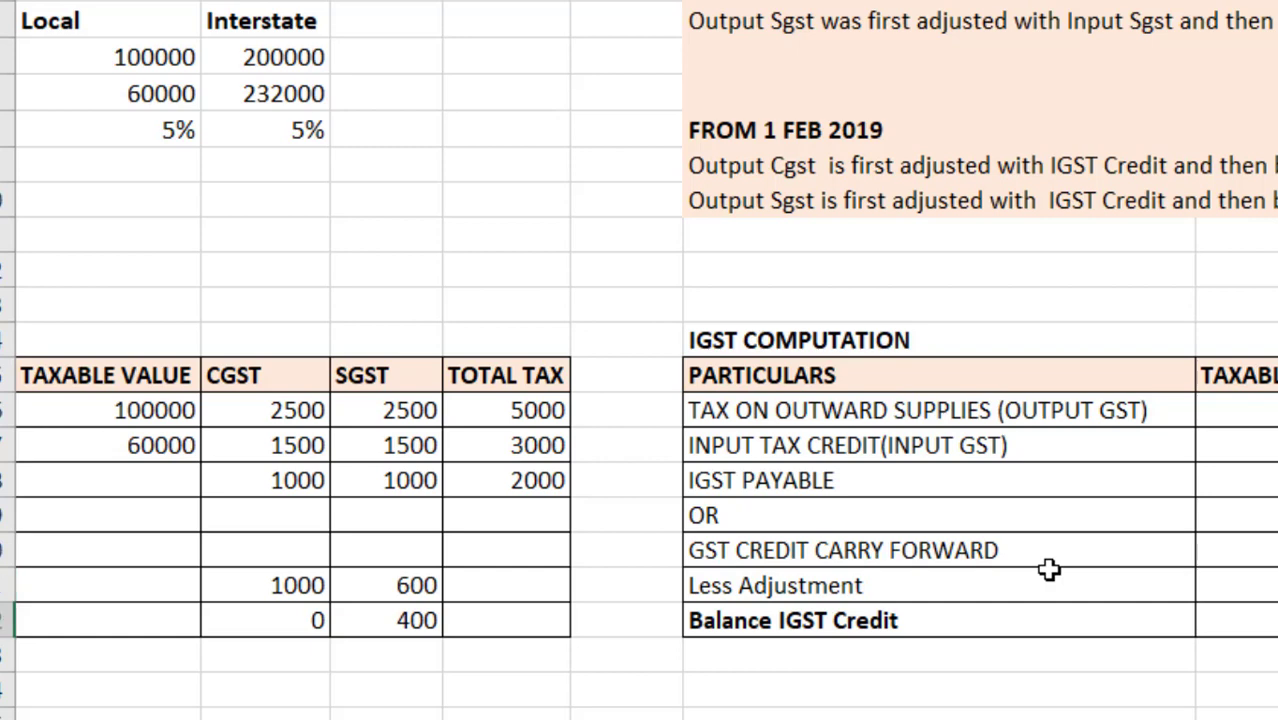
{"action": "key", "text": "Down"}
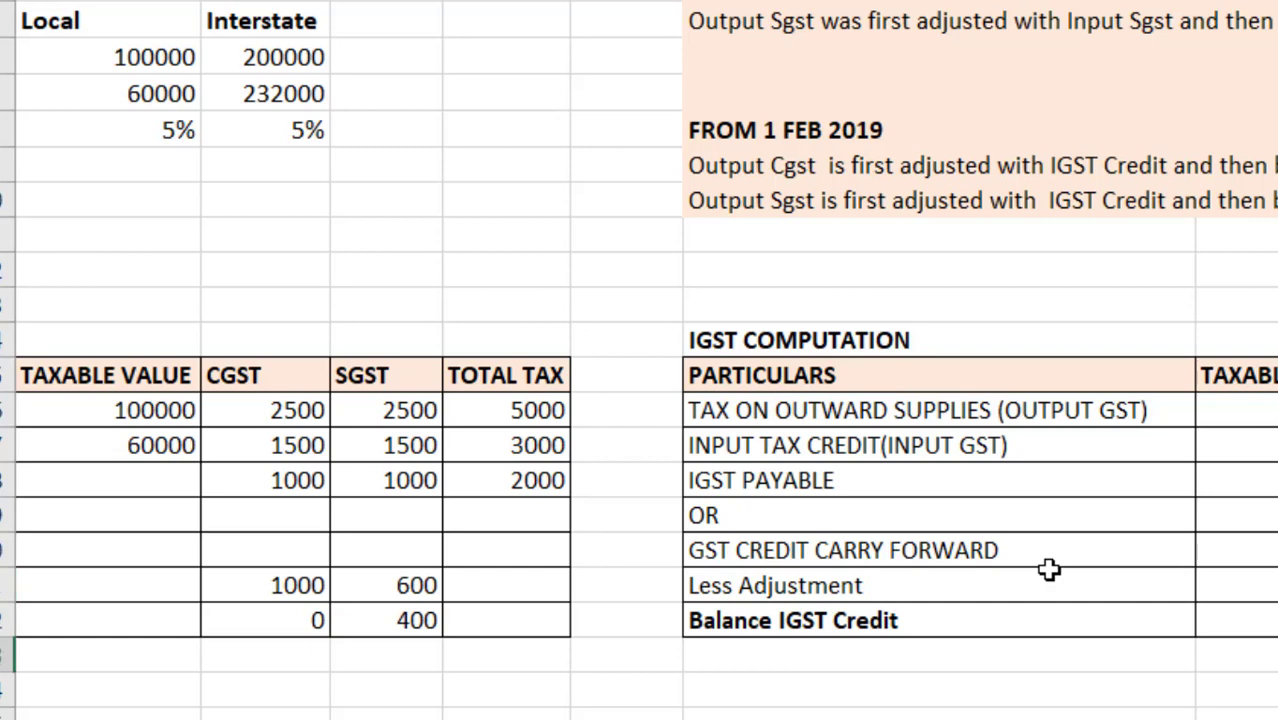
{"action": "key", "text": "Left"}
{"action": "key", "text": "Left"}
{"action": "key", "text": "Left"}
{"action": "key", "text": "Left"}
{"action": "key", "text": "Left"}
{"action": "key", "text": "Left"}
{"action": "key", "text": "Left"}
{"action": "key", "text": "Left"}
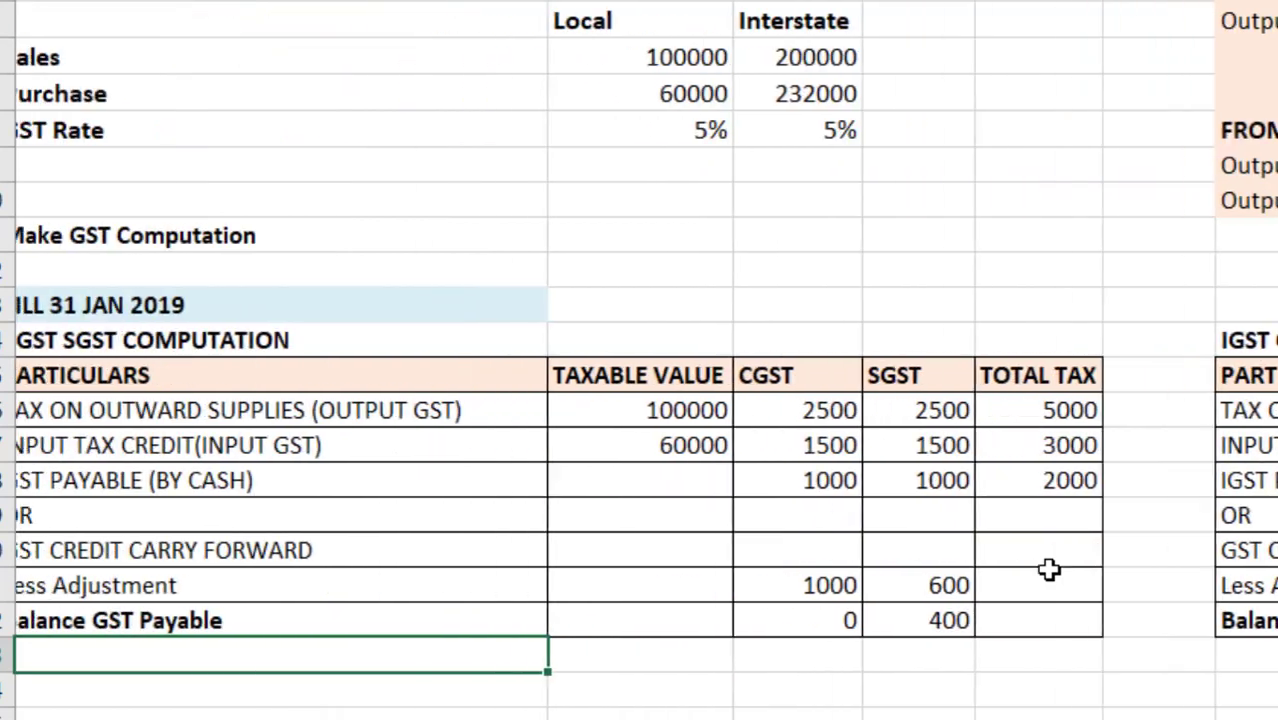
{"action": "key", "text": "Left"}
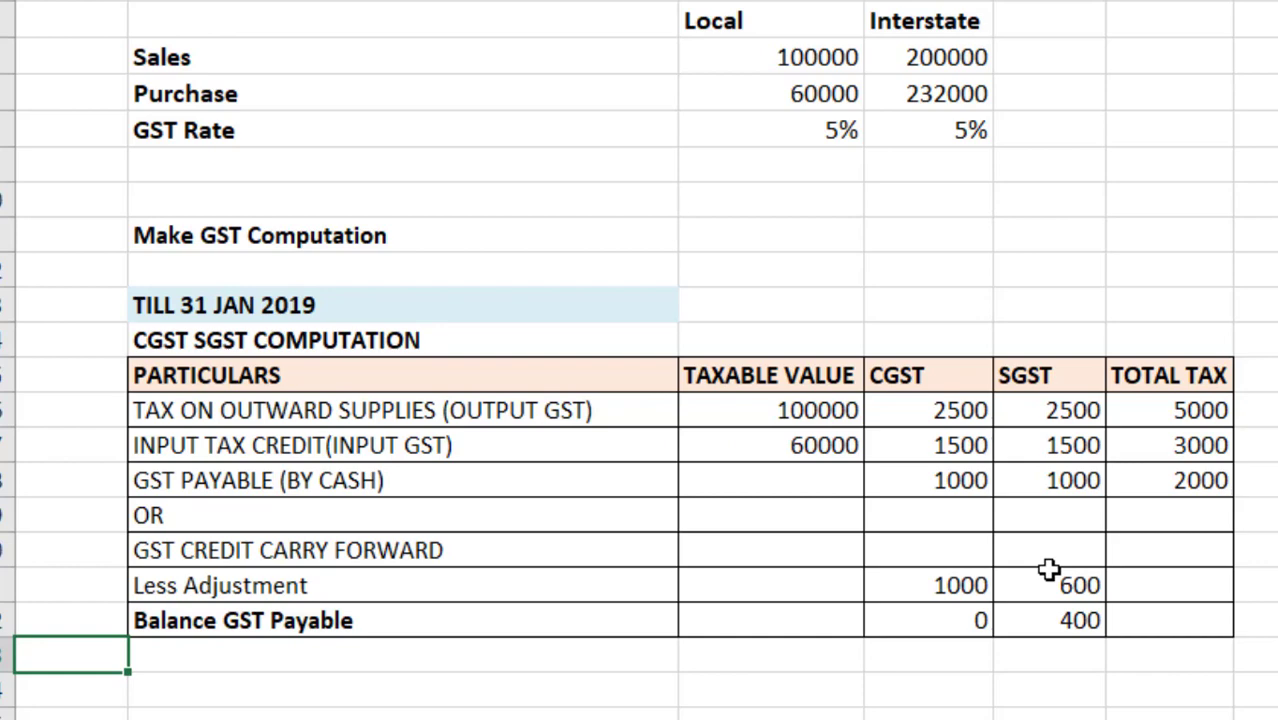
{"action": "key", "text": "Right"}
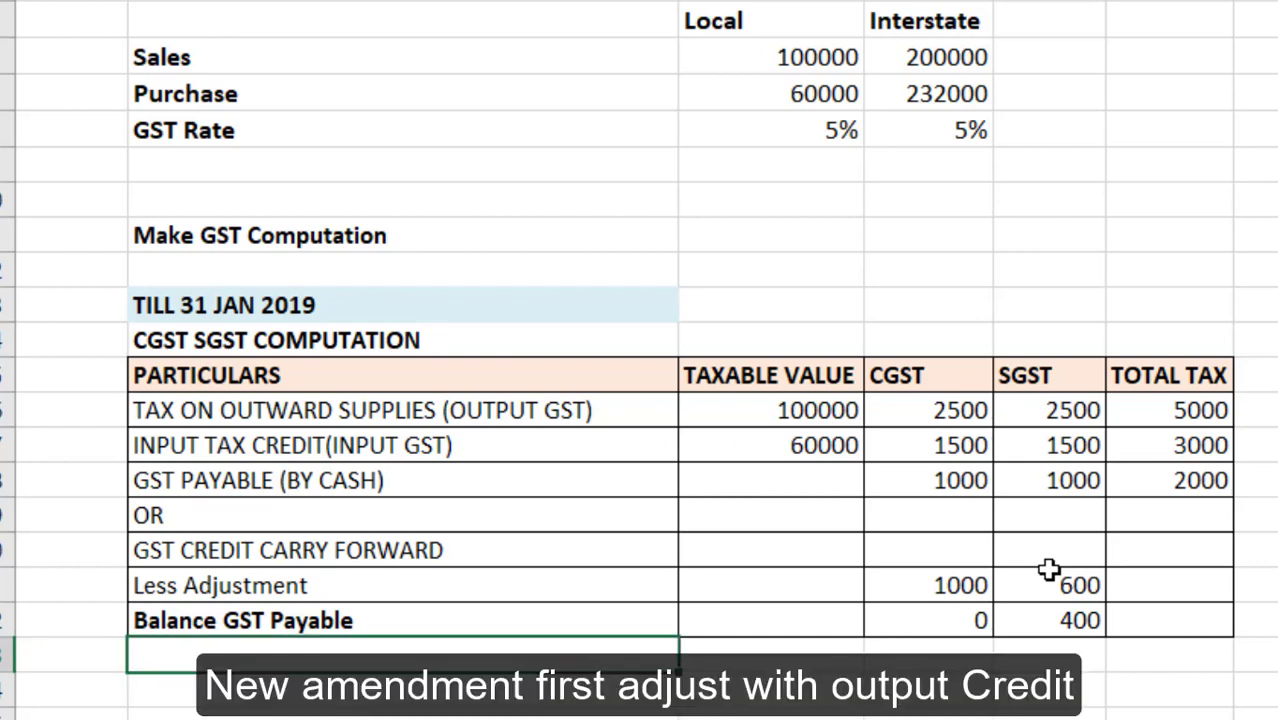
{"action": "key", "text": "Up"}
{"action": "key", "text": "Right"}
{"action": "key", "text": "Right"}
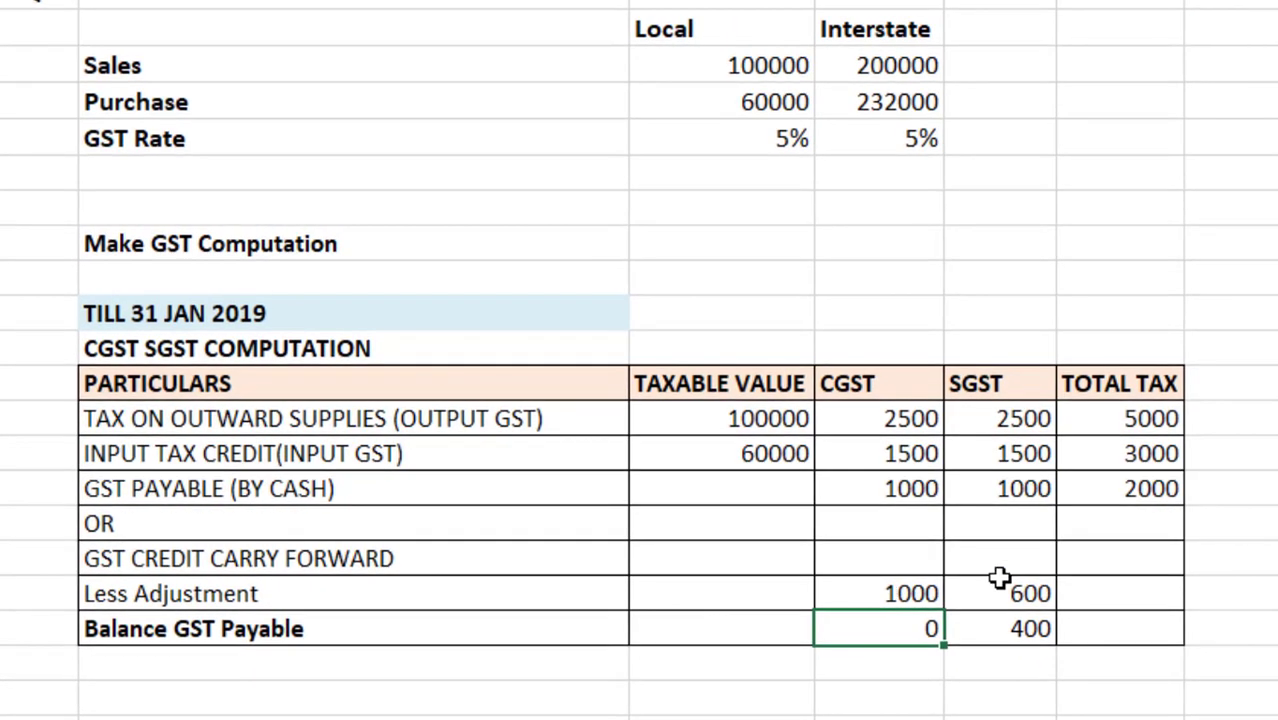
{"action": "key", "text": "Down"}
{"action": "key", "text": "Down"}
{"action": "key", "text": "Down"}
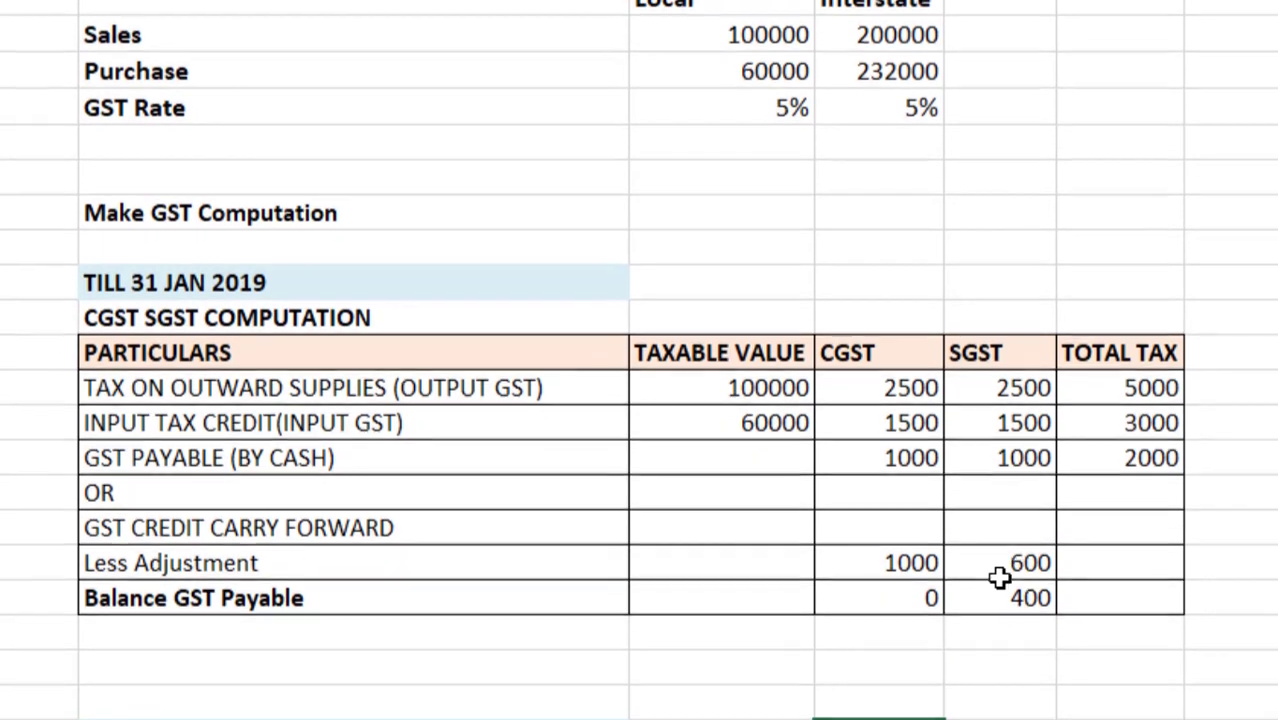
{"action": "key", "text": "Down"}
{"action": "key", "text": "Down"}
{"action": "key", "text": "Down"}
{"action": "key", "text": "Down"}
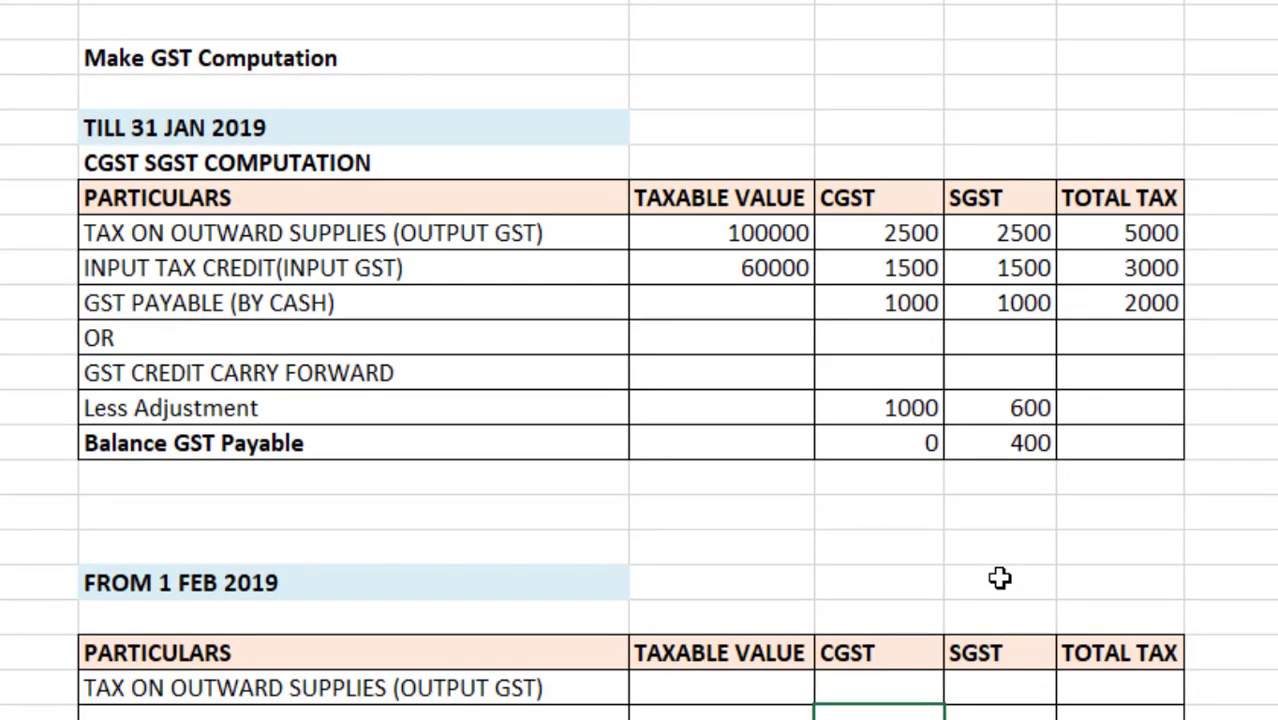
{"action": "key", "text": "Down"}
{"action": "key", "text": "Down"}
{"action": "key", "text": "Down"}
{"action": "key", "text": "Down"}
{"action": "key", "text": "Down"}
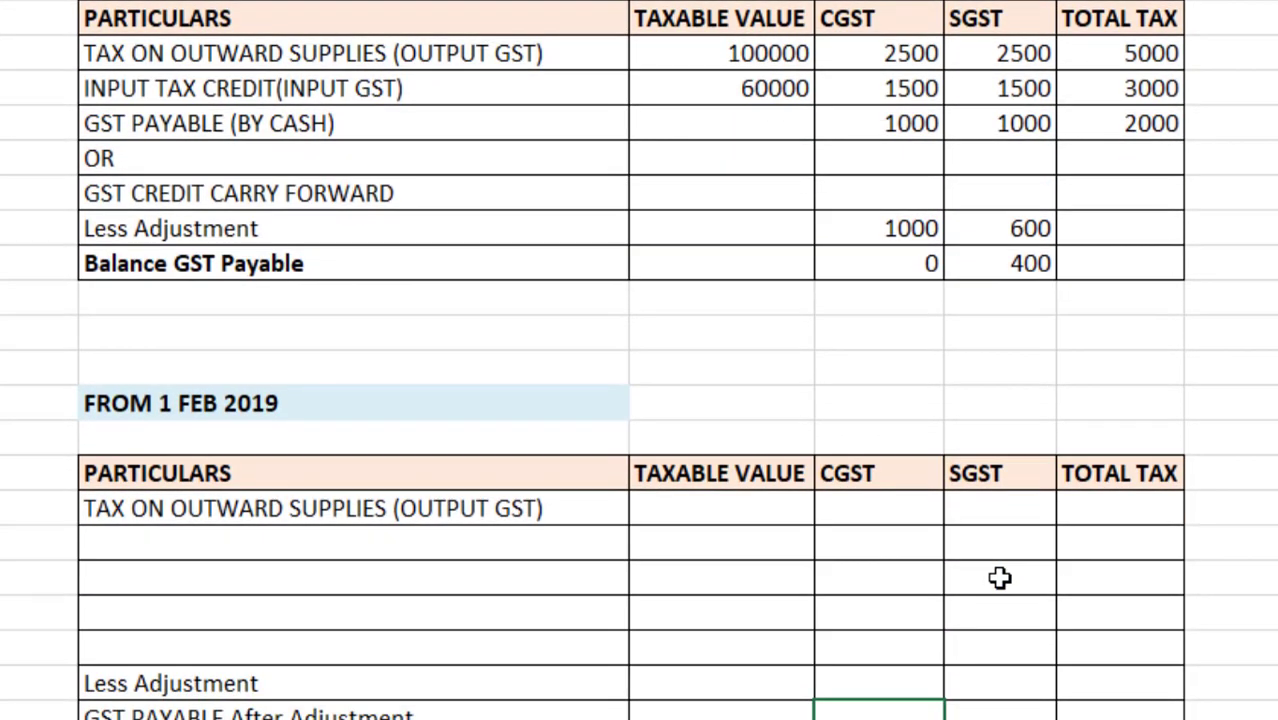
- Enter =C16 as the new table's output taxable value, showing 100000
{"action": "key", "text": "Up"}
{"action": "key", "text": "Up"}
{"action": "key", "text": "Up"}
{"action": "key", "text": "Up"}
{"action": "key", "text": "Up"}
{"action": "key", "text": "Up"}
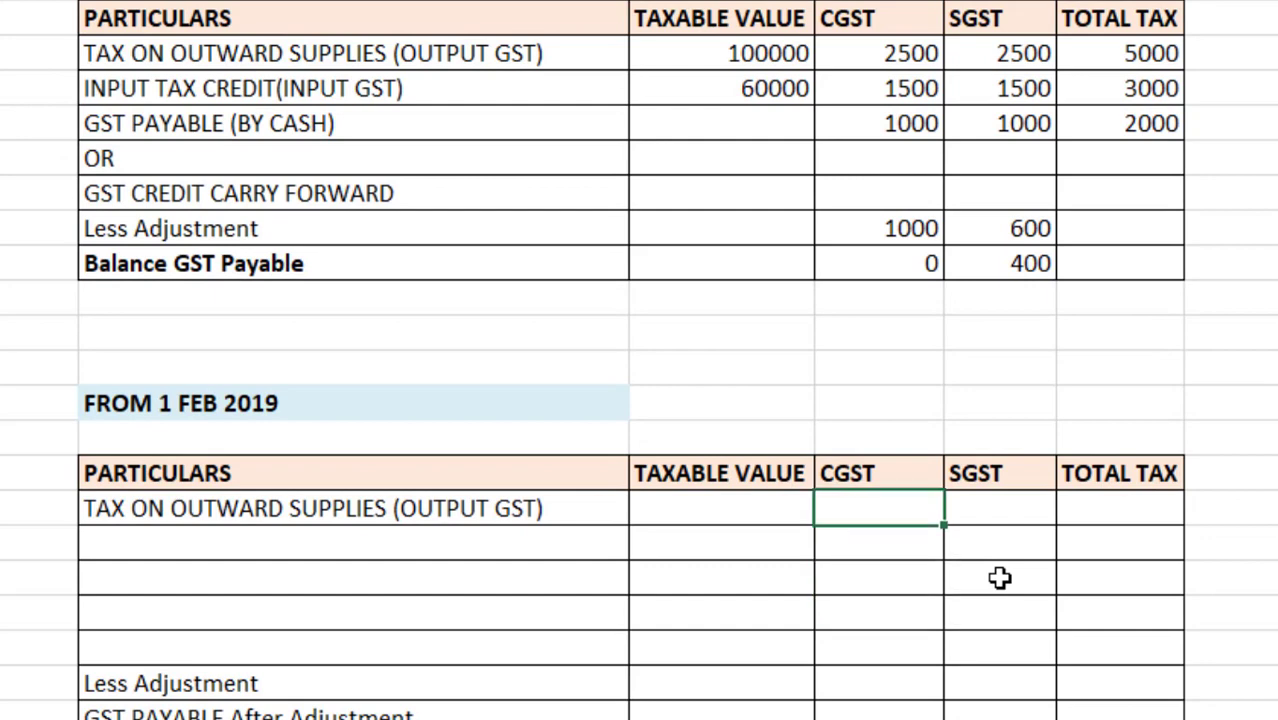
{"action": "key", "text": "Left"}
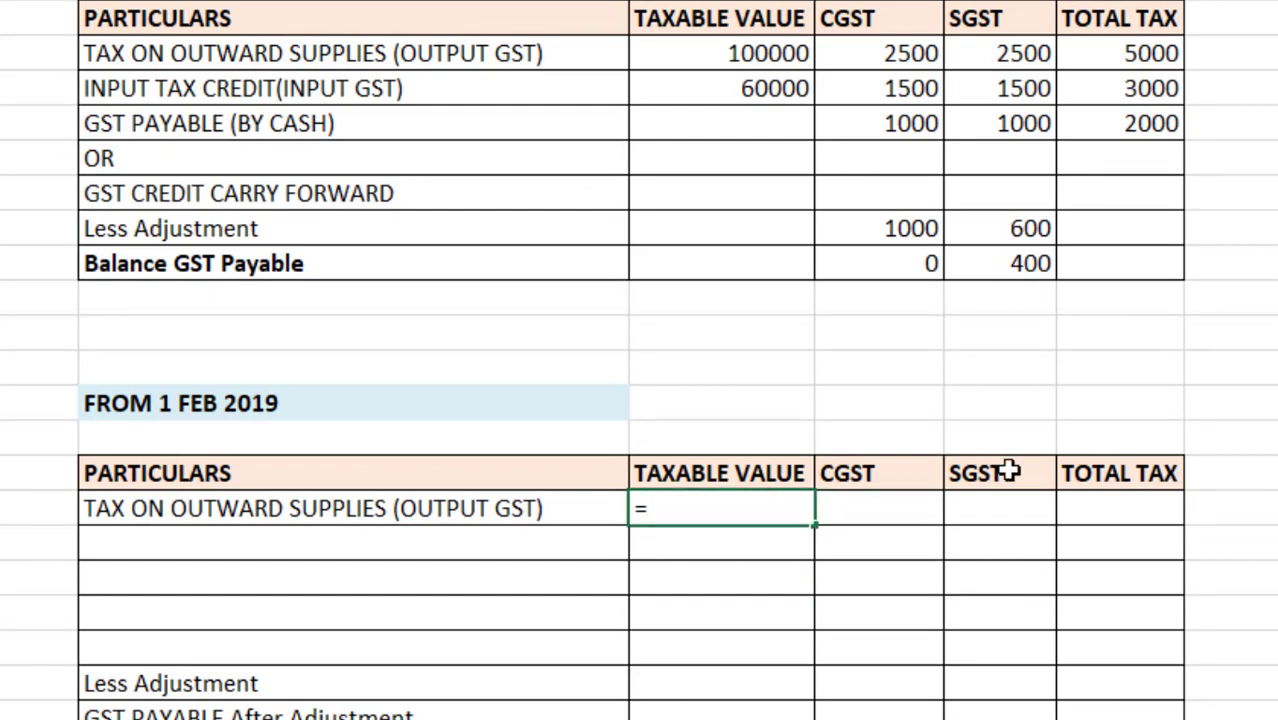
{"action": "left_click", "coordinate": [772, 50]}
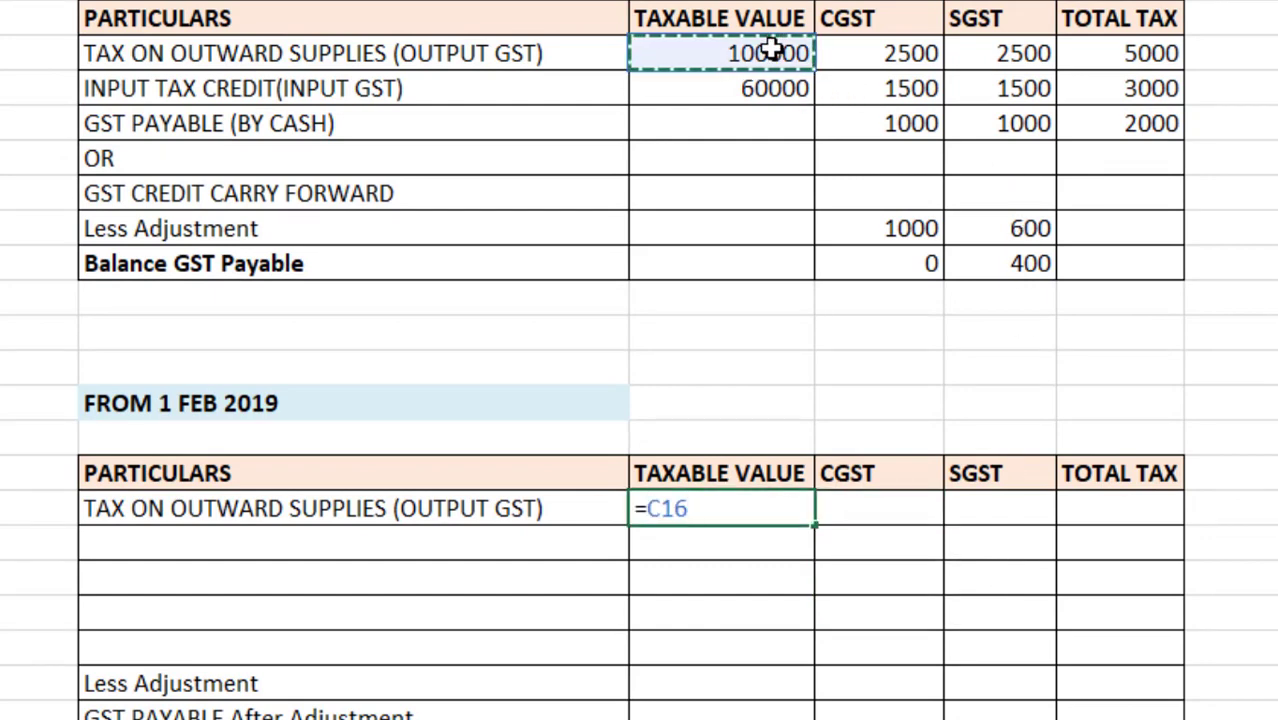
{"action": "key", "text": "Return"}
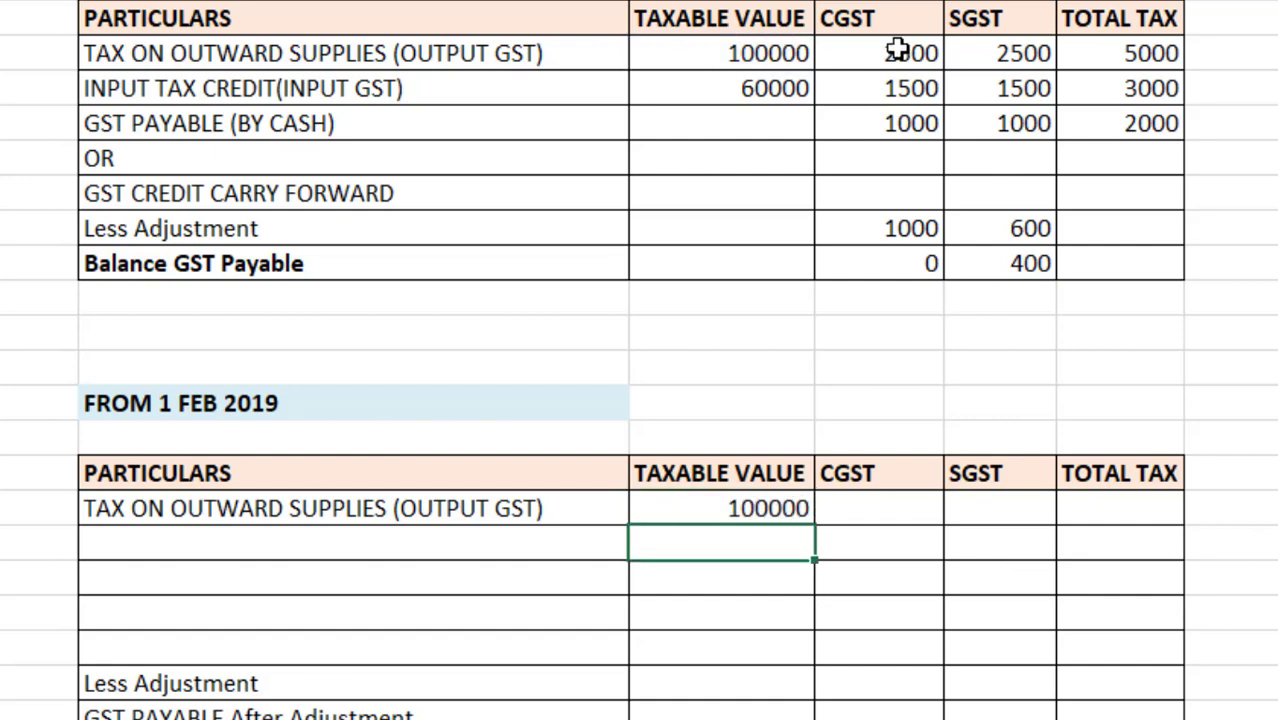
- Copy D16:F16 into the new output row: CGST 2500, SGST 2500, total tax 5000
{"action": "left_click", "coordinate": [898, 50]}
{"action": "key", "text": "shift+Right"}
{"action": "key", "text": "shift+Right"}
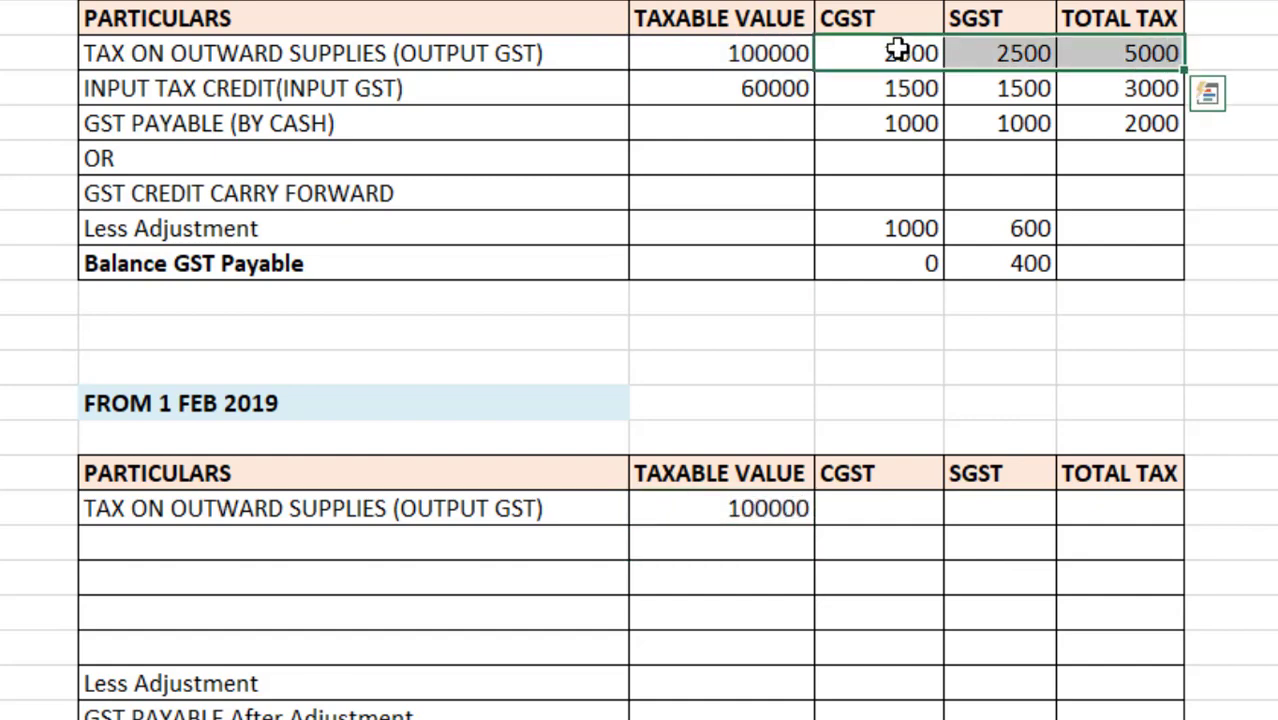
{"action": "key", "text": "ctrl+c"}
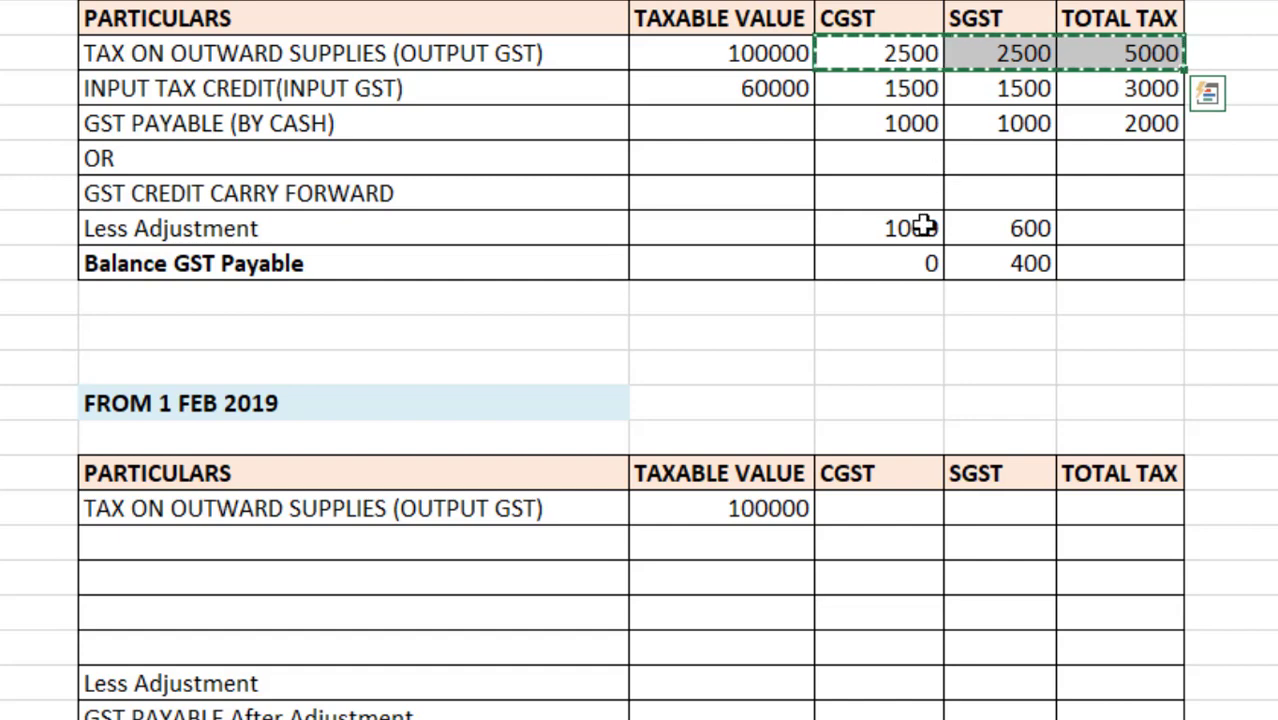
{"action": "left_click", "coordinate": [888, 508]}
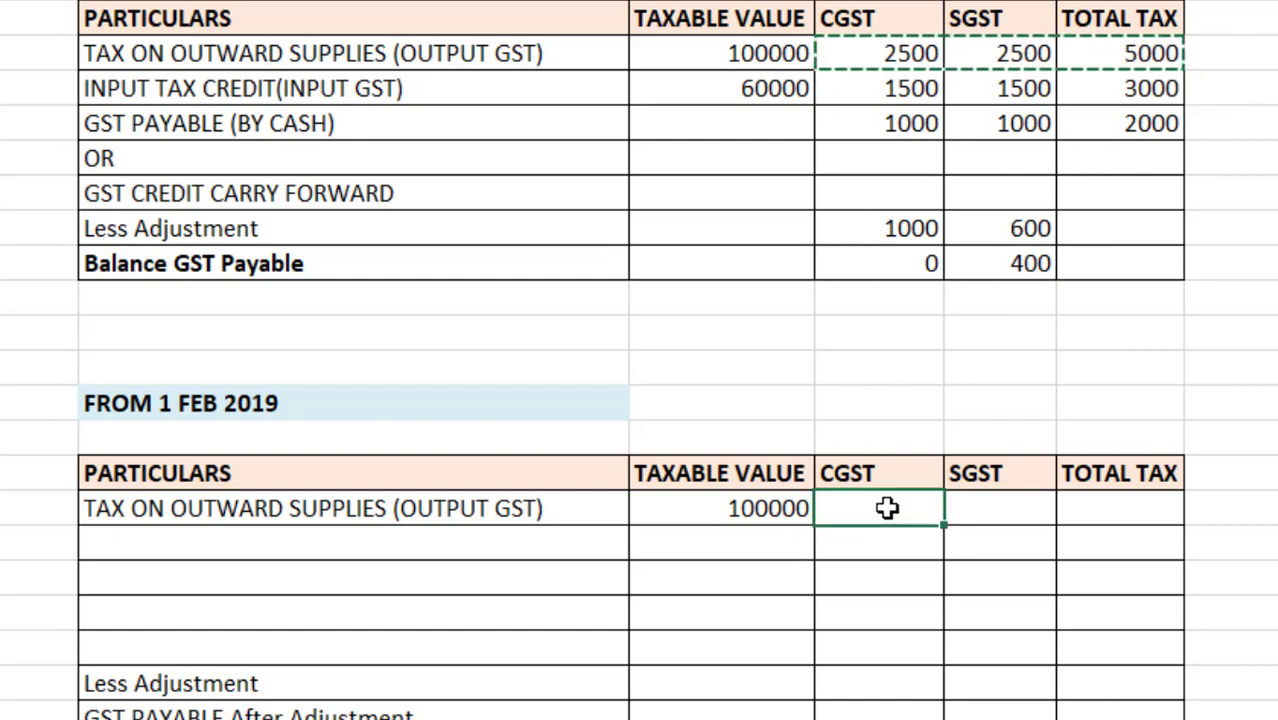
{"action": "key", "text": "ctrl+v"}
{"action": "key", "text": "Down"}
{"action": "key", "text": "Down"}
{"action": "key", "text": "Down"}
{"action": "key", "text": "Down"}
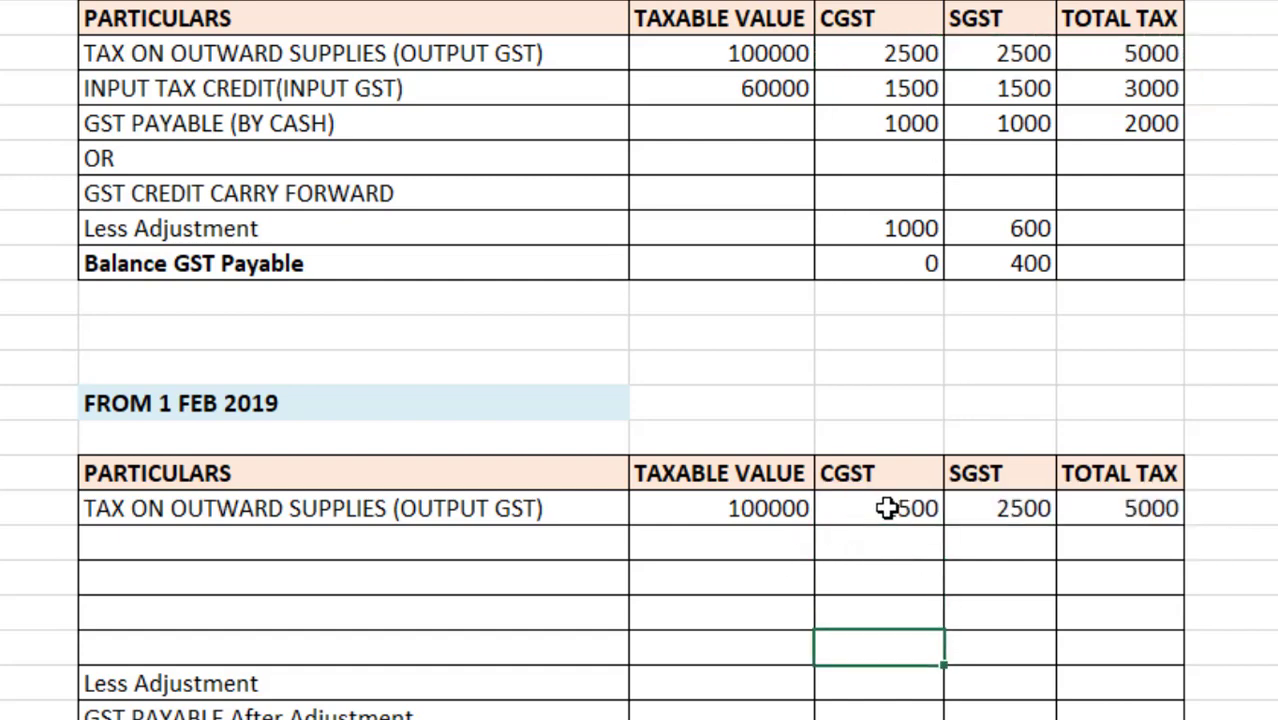
{"action": "key", "text": "Down"}
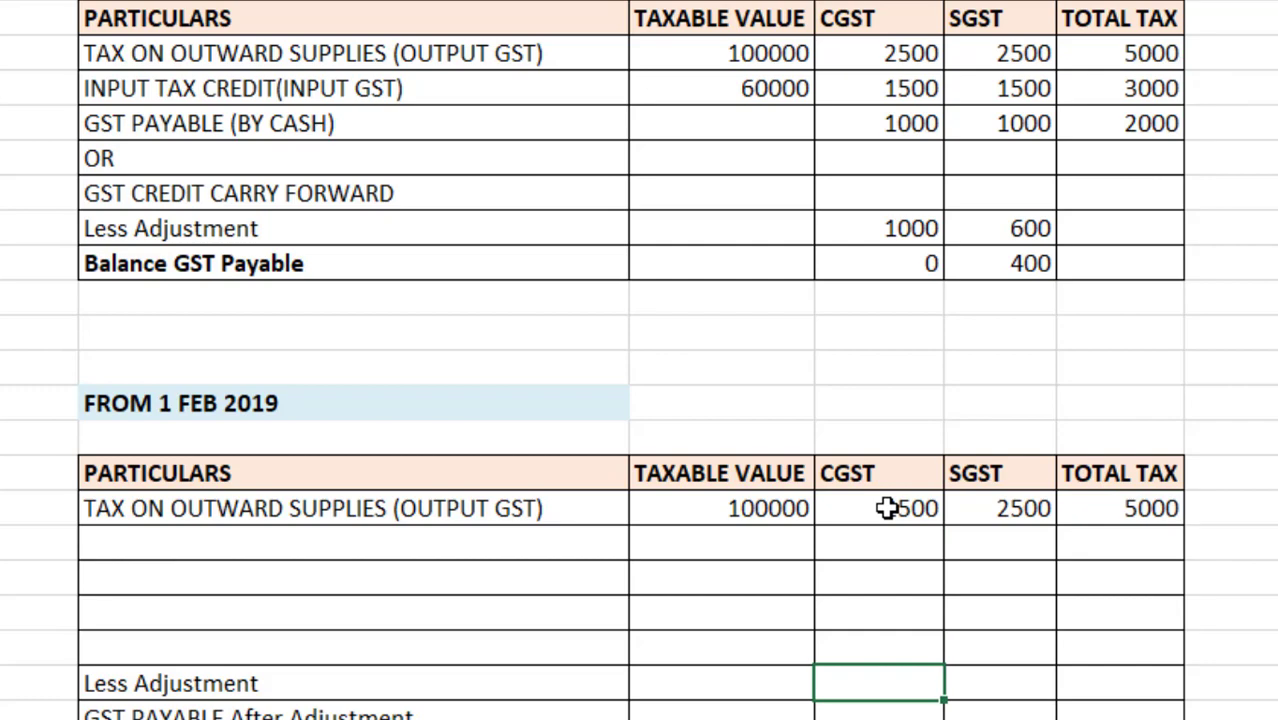
- Paste the copied output tax formulas into the Q11 IGST table's outward supplies row
{"action": "key", "text": "Right"}
{"action": "key", "text": "Right"}
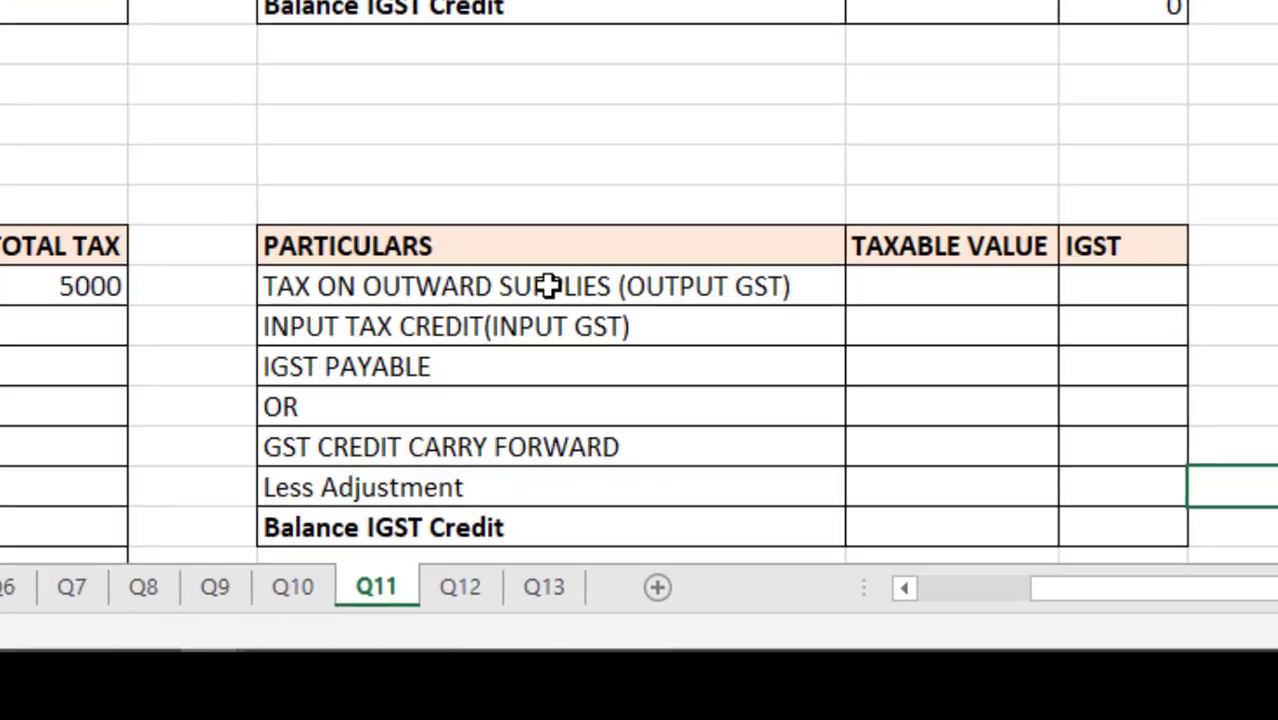
{"action": "key", "text": "Up"}
{"action": "key", "text": "Up"}
{"action": "key", "text": "Up"}
{"action": "key", "text": "Up"}
{"action": "key", "text": "Left"}
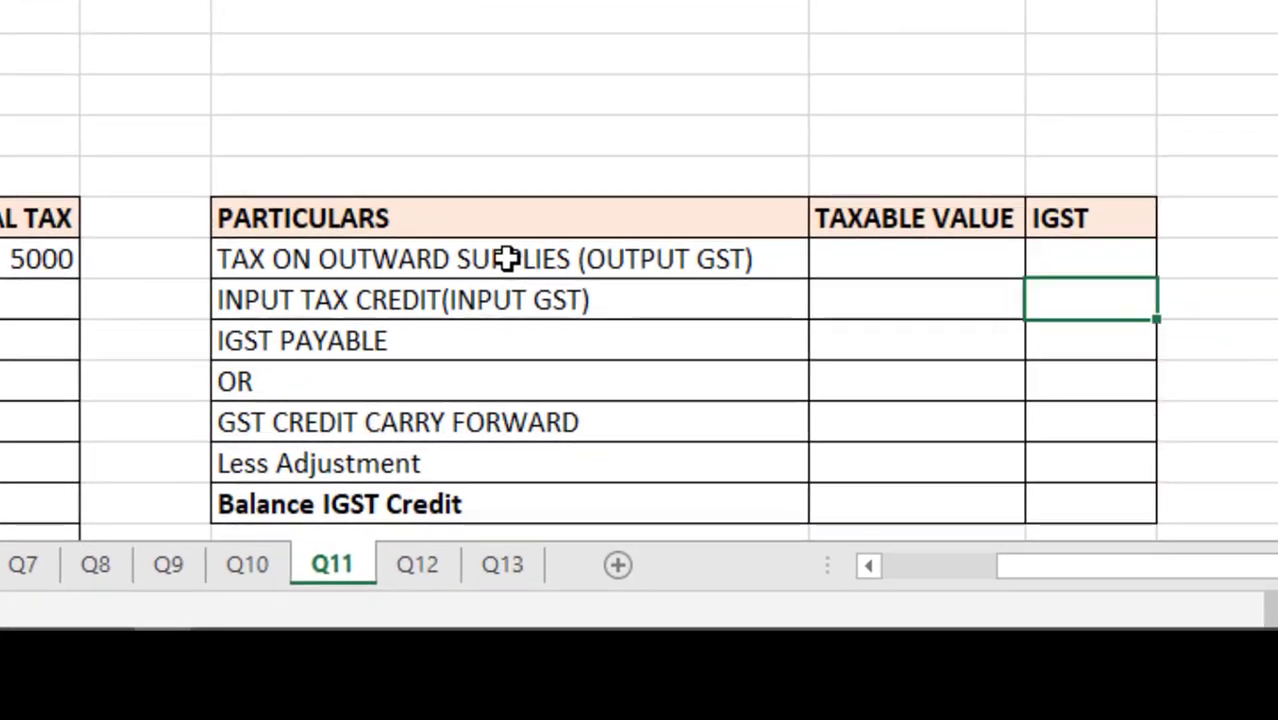
{"action": "key", "text": "Up"}
{"action": "key", "text": "Left"}
{"action": "type", "text": "="}
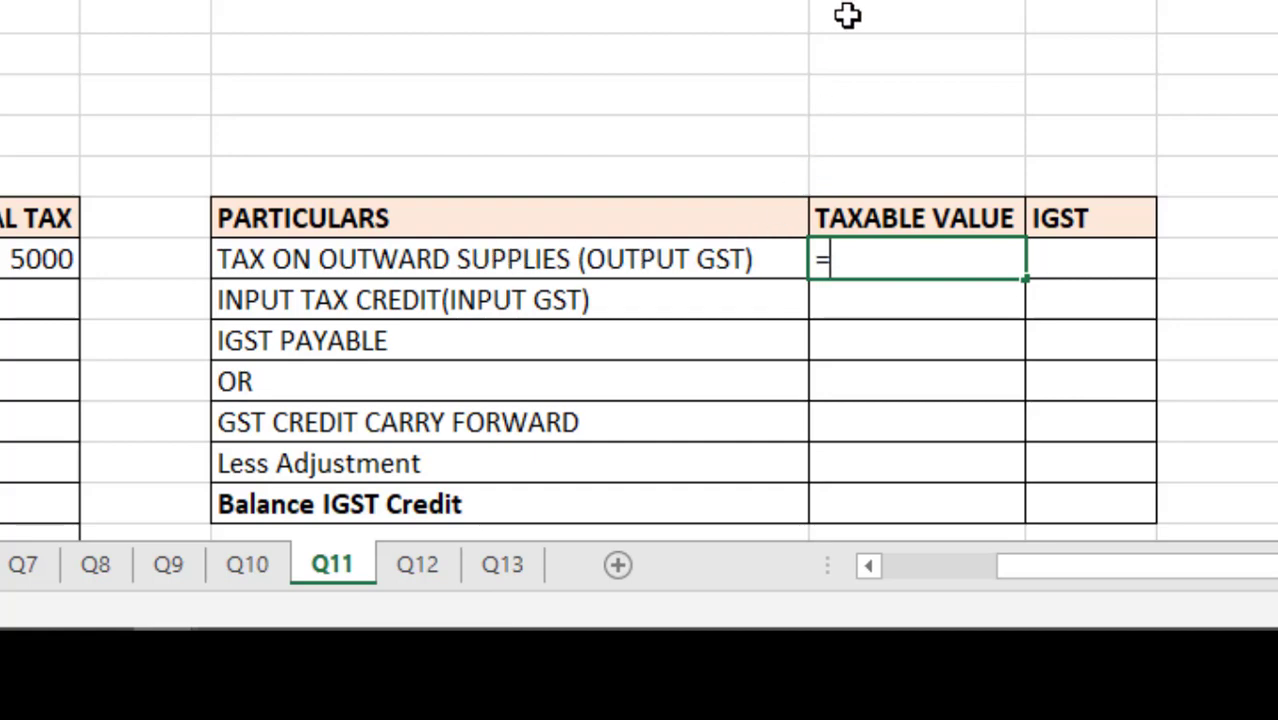
{"action": "key", "text": "Escape"}
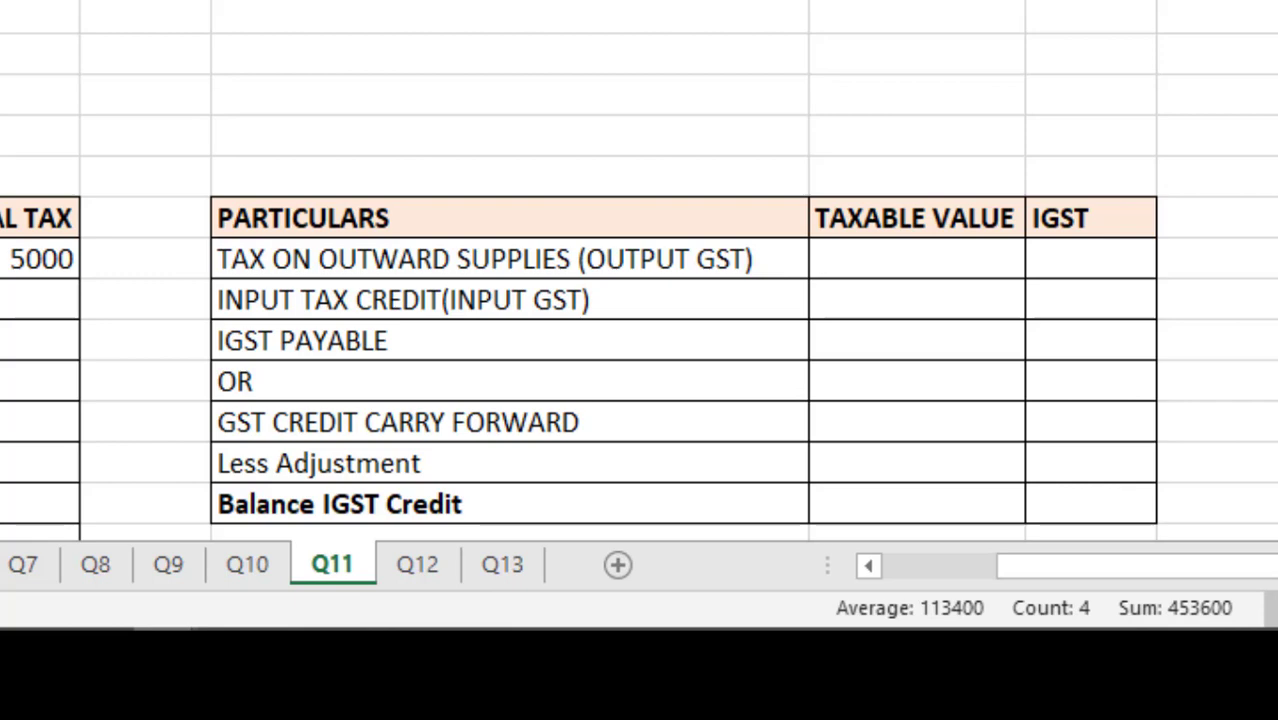
{"action": "left_click", "coordinate": [915, 254]}
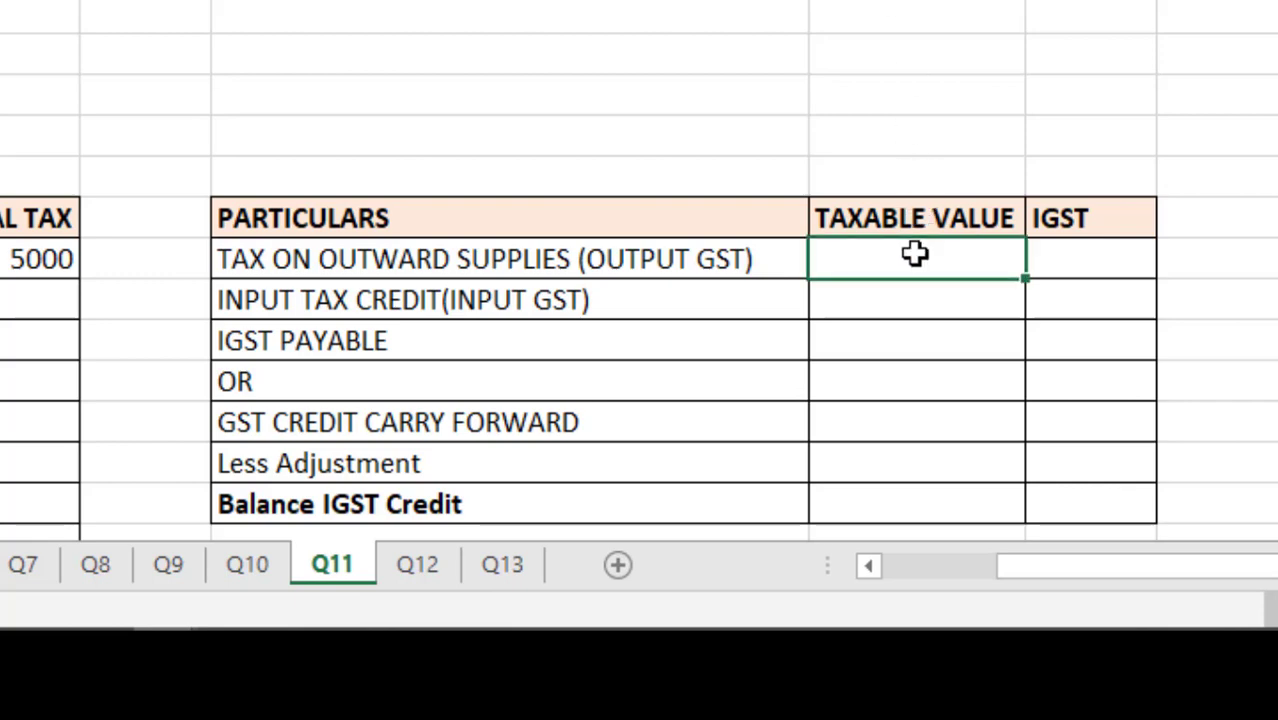
{"action": "key", "text": "ctrl+v"}
- Enter taxable values 200000 for outward supplies and 232000 for input tax credit
{"action": "left_click", "coordinate": [915, 254]}
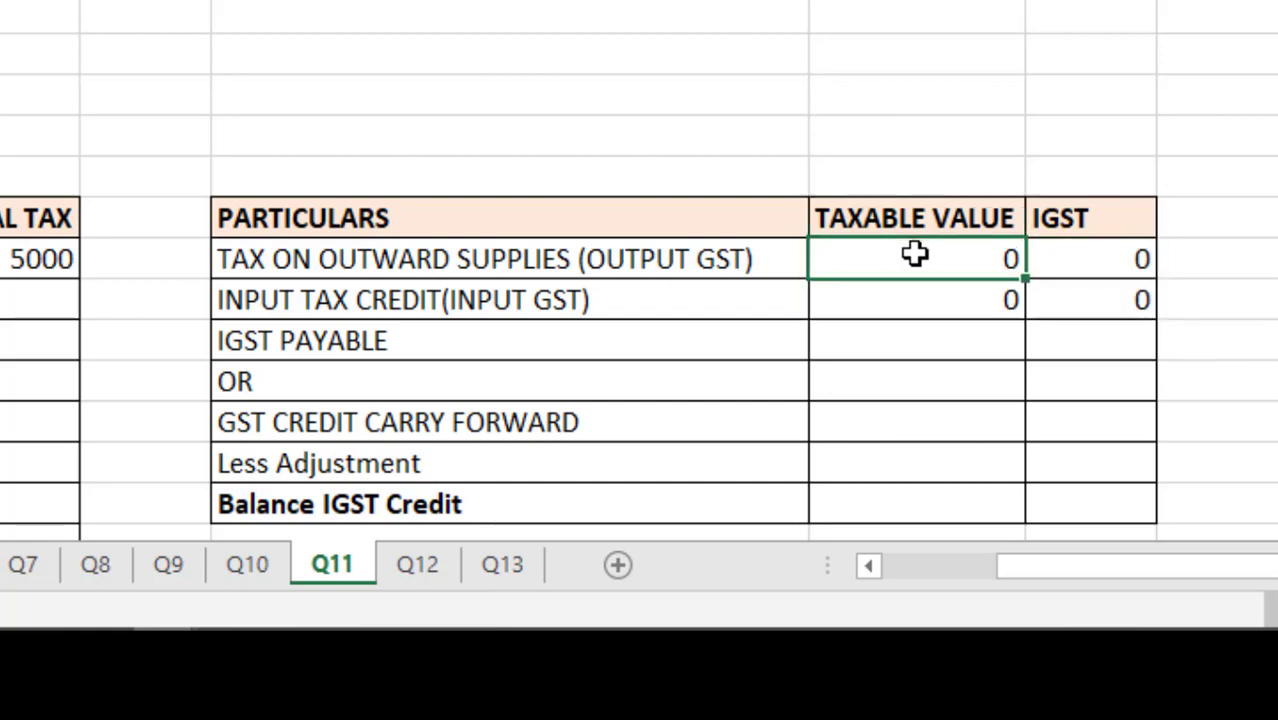
{"action": "type", "text": "2000"}
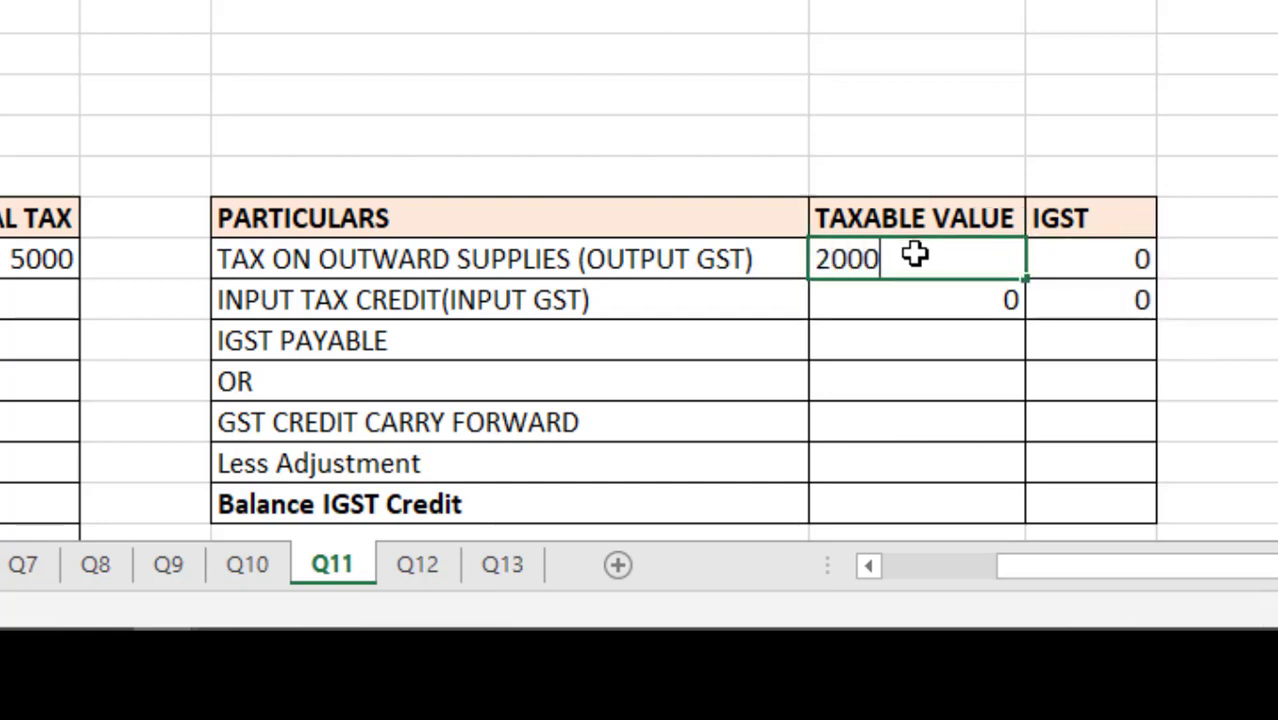
{"action": "type", "text": "00"}
{"action": "key", "text": "Return"}
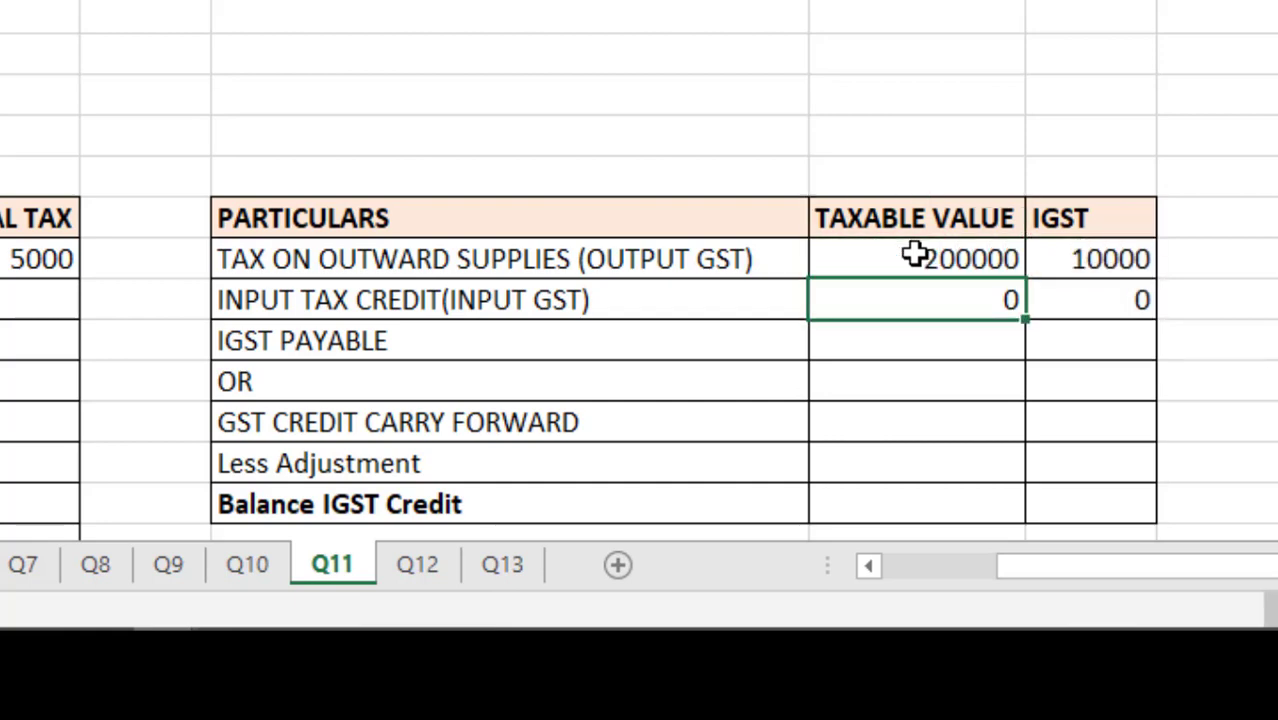
{"action": "type", "text": "232000"}
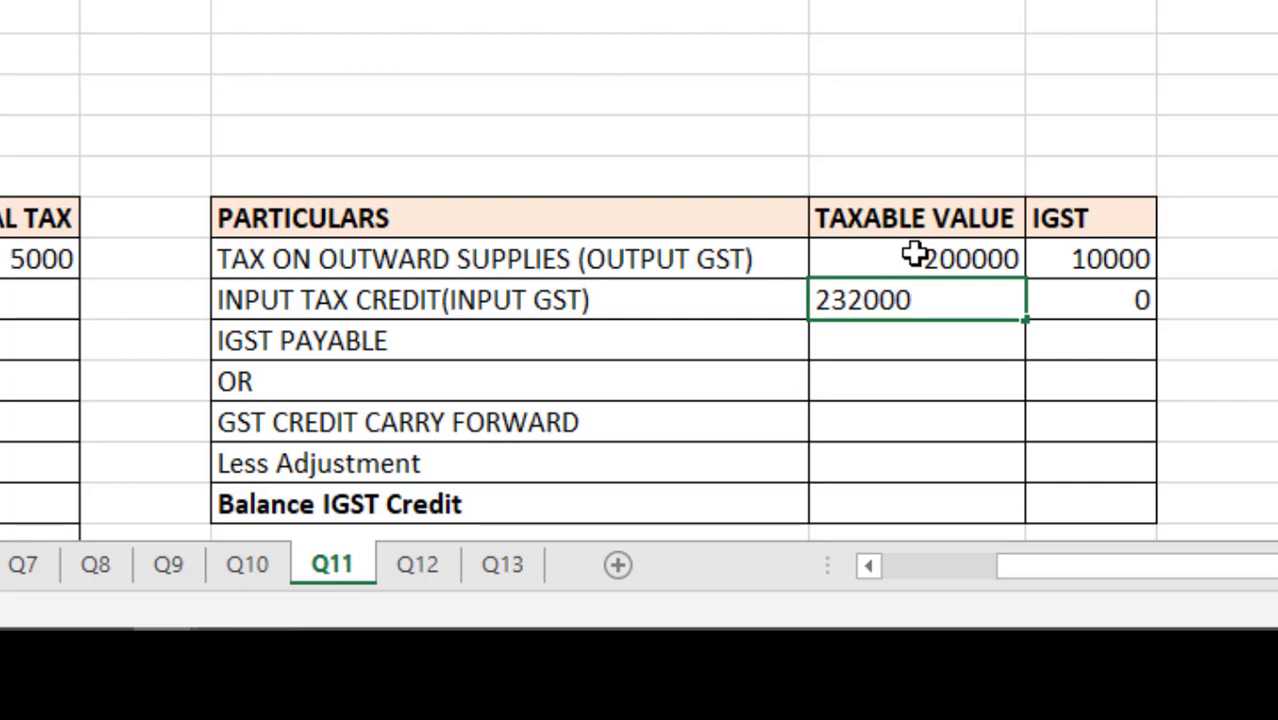
{"action": "key", "text": "Return"}
- Enter =J30-J29 in the GST Credit Carry Forward IGST cell, input 11600 minus output 10000
{"action": "key", "text": "Right"}
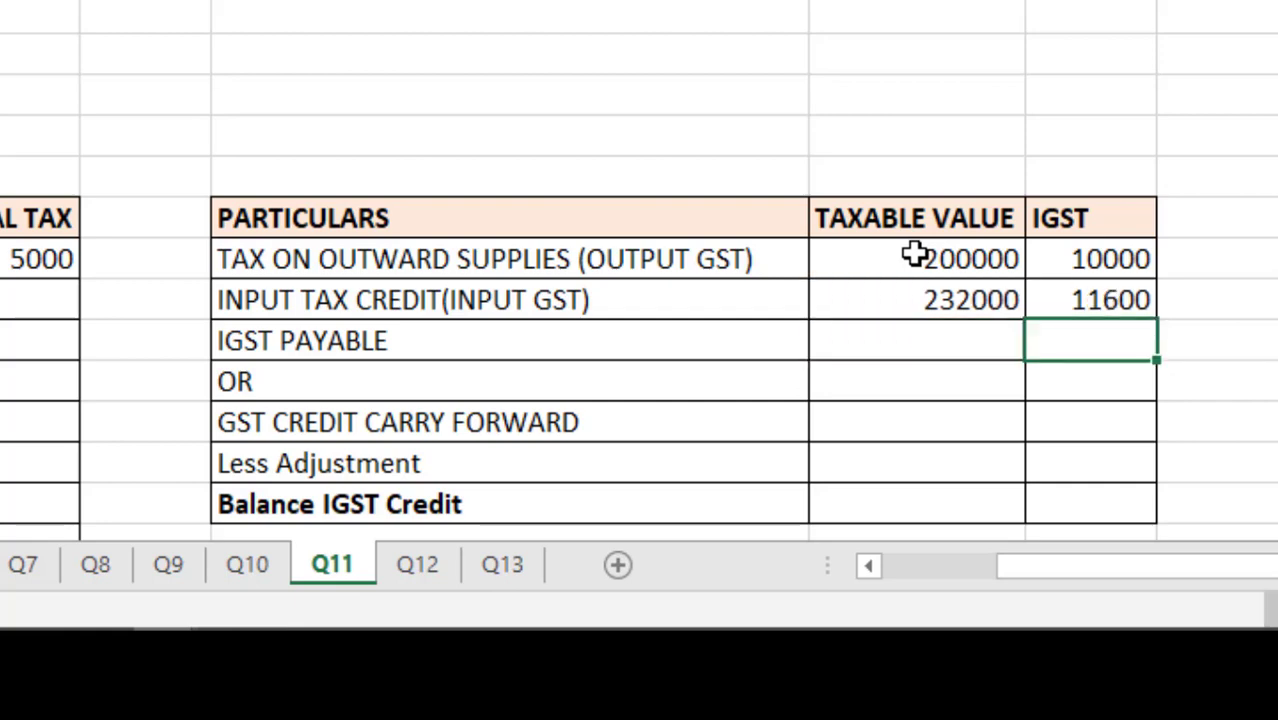
{"action": "key", "text": "Down"}
{"action": "key", "text": "Down"}
{"action": "type", "text": "="}
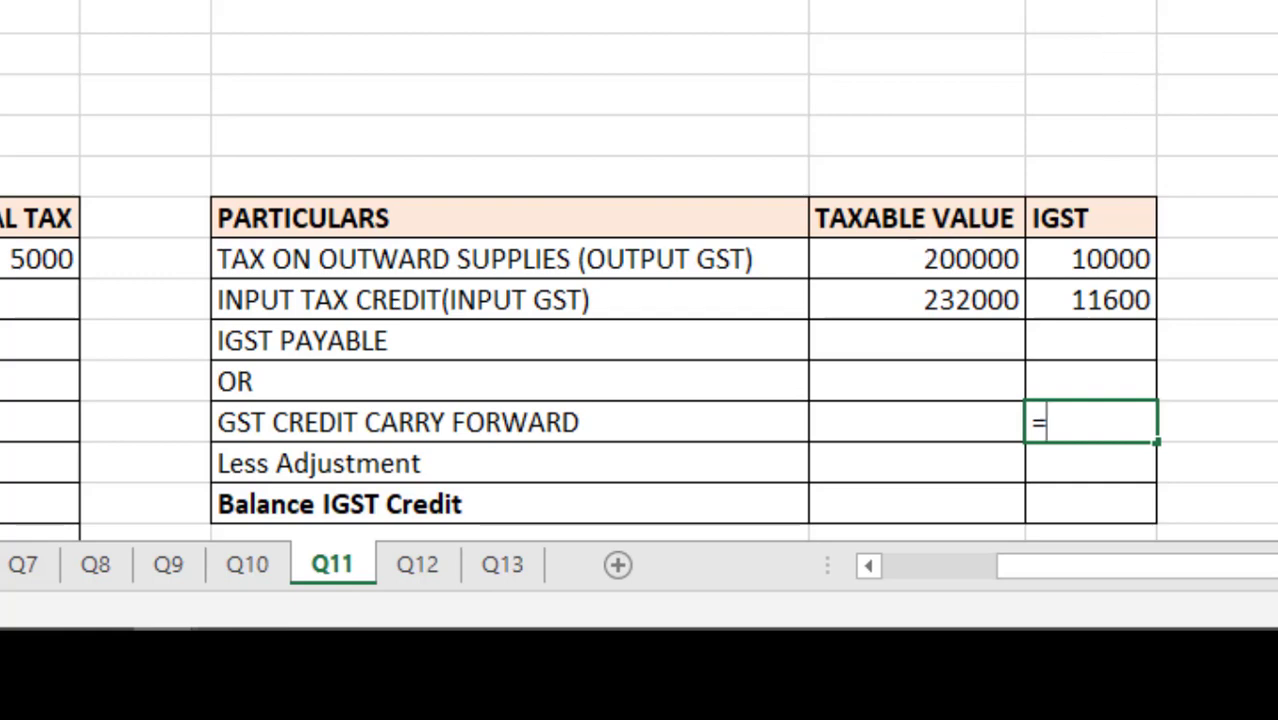
{"action": "type", "text": "J20"}
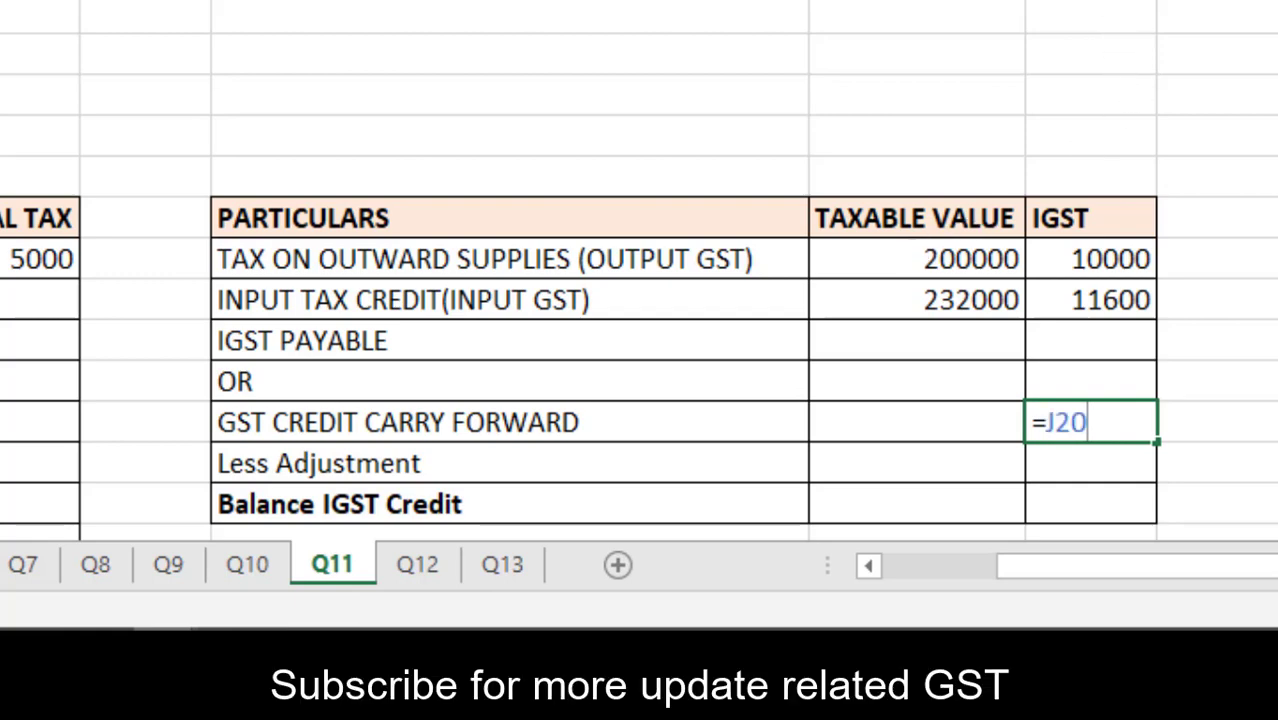
{"action": "key", "text": "BackSpace"}
{"action": "key", "text": "BackSpace"}
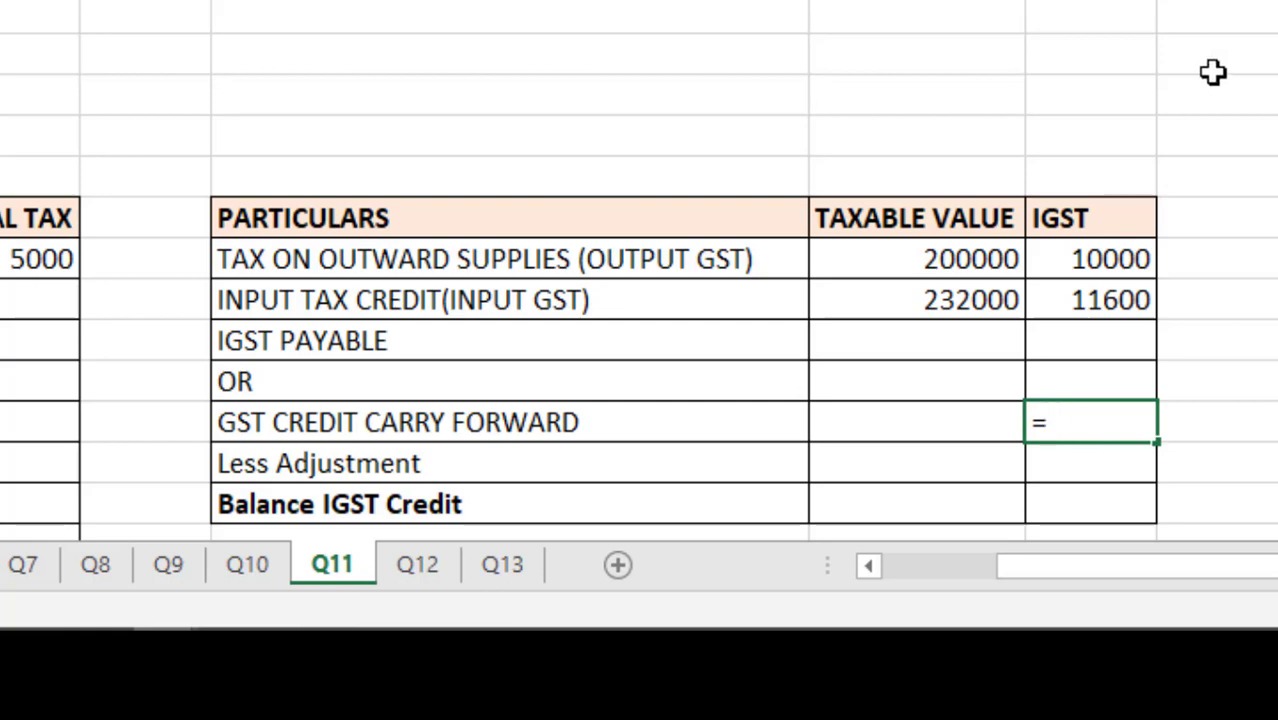
{"action": "left_click", "coordinate": [1100, 292]}
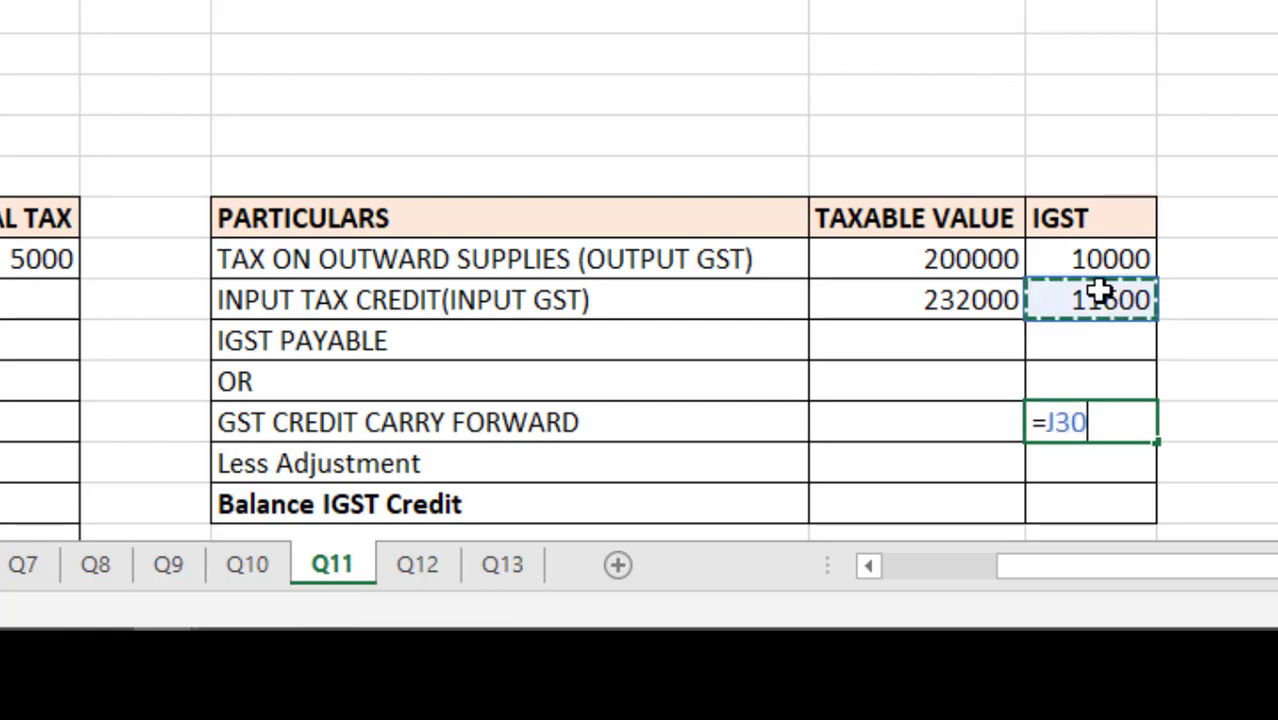
{"action": "type", "text": "-"}
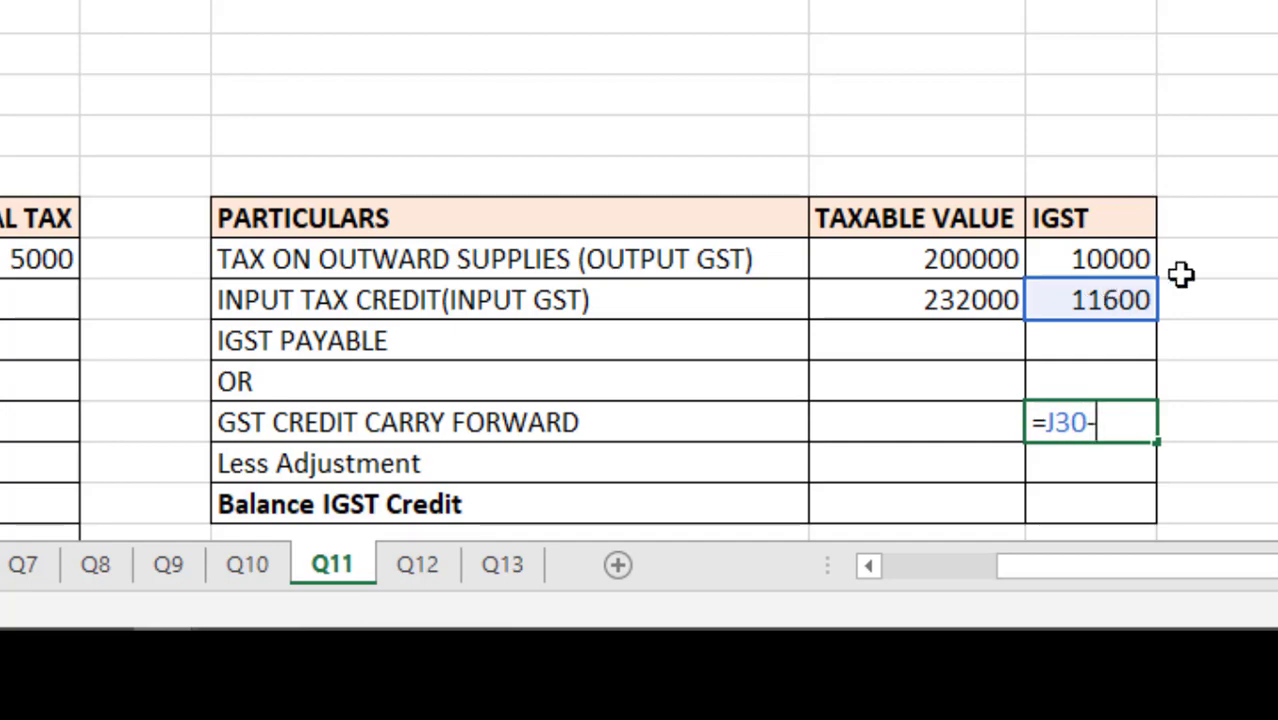
{"action": "left_click", "coordinate": [1145, 258]}
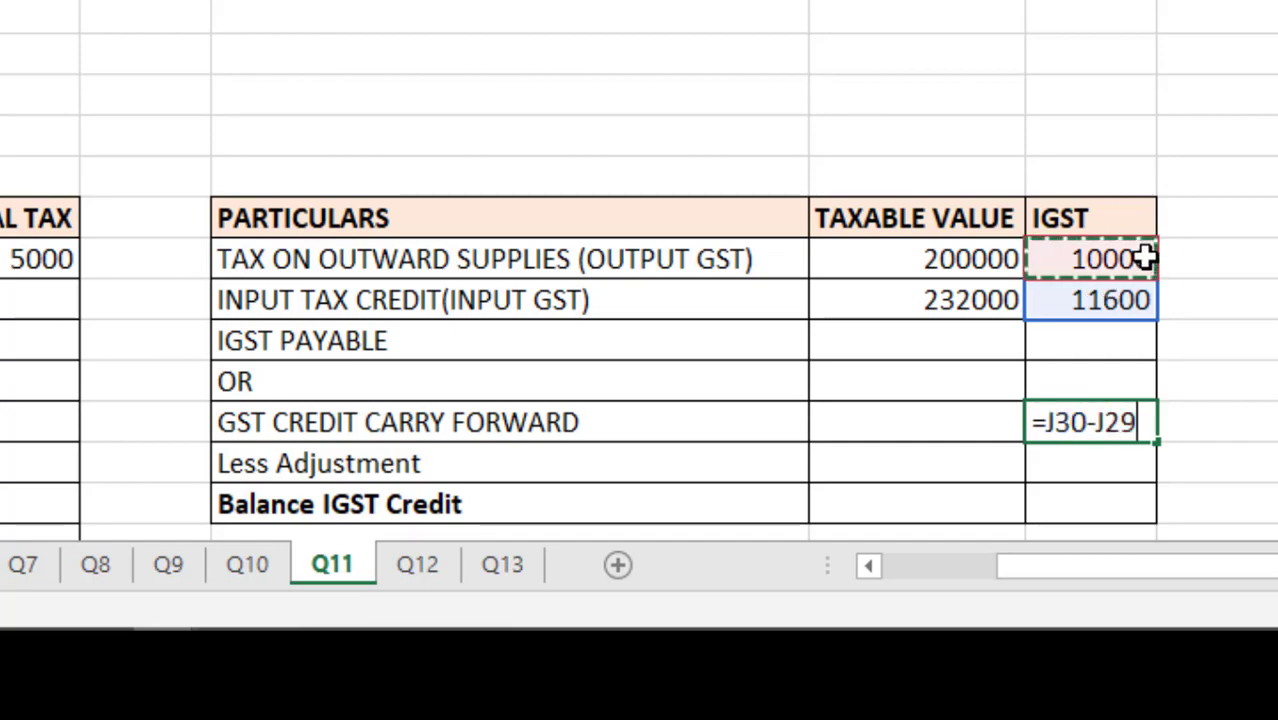
{"action": "key", "text": "Return"}
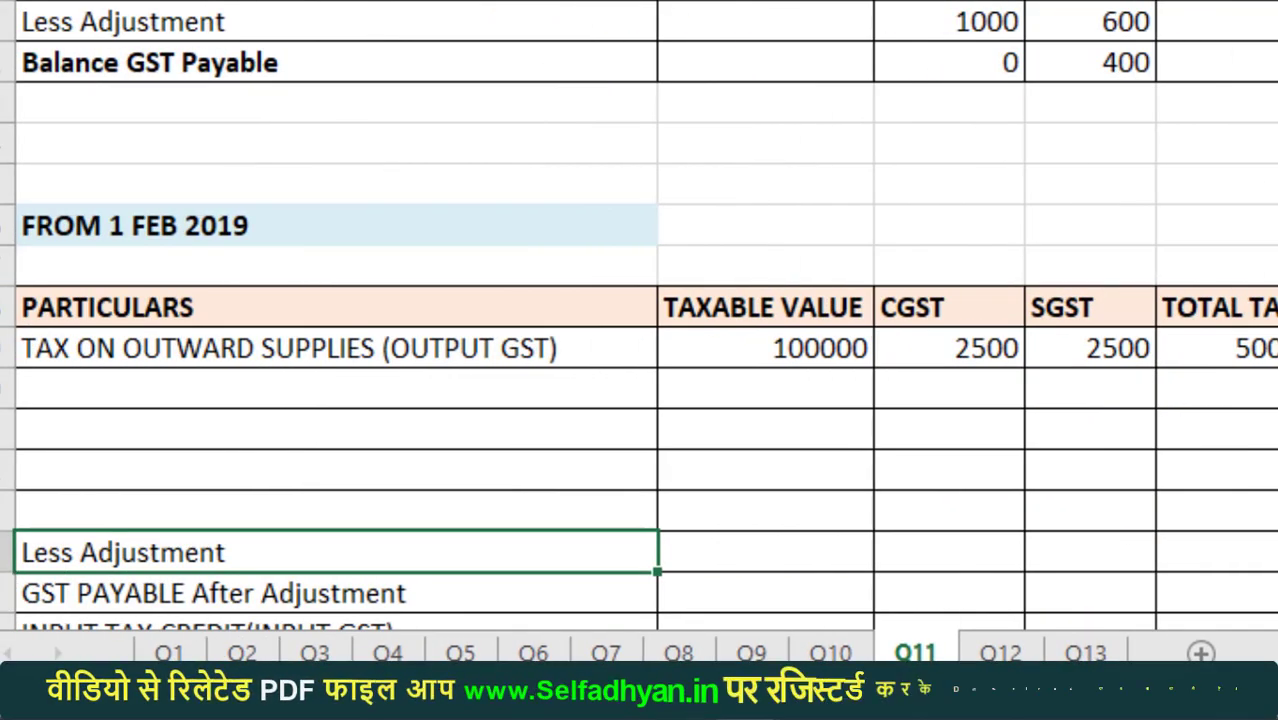
- Enter the Less Adjustment row as 1600 for CGST and 0 for SGST
{"action": "left_click", "coordinate": [313, 510]}
{"action": "left_click", "coordinate": [313, 470]}
{"action": "left_click", "coordinate": [765, 470]}
{"action": "left_click", "coordinate": [765, 428]}
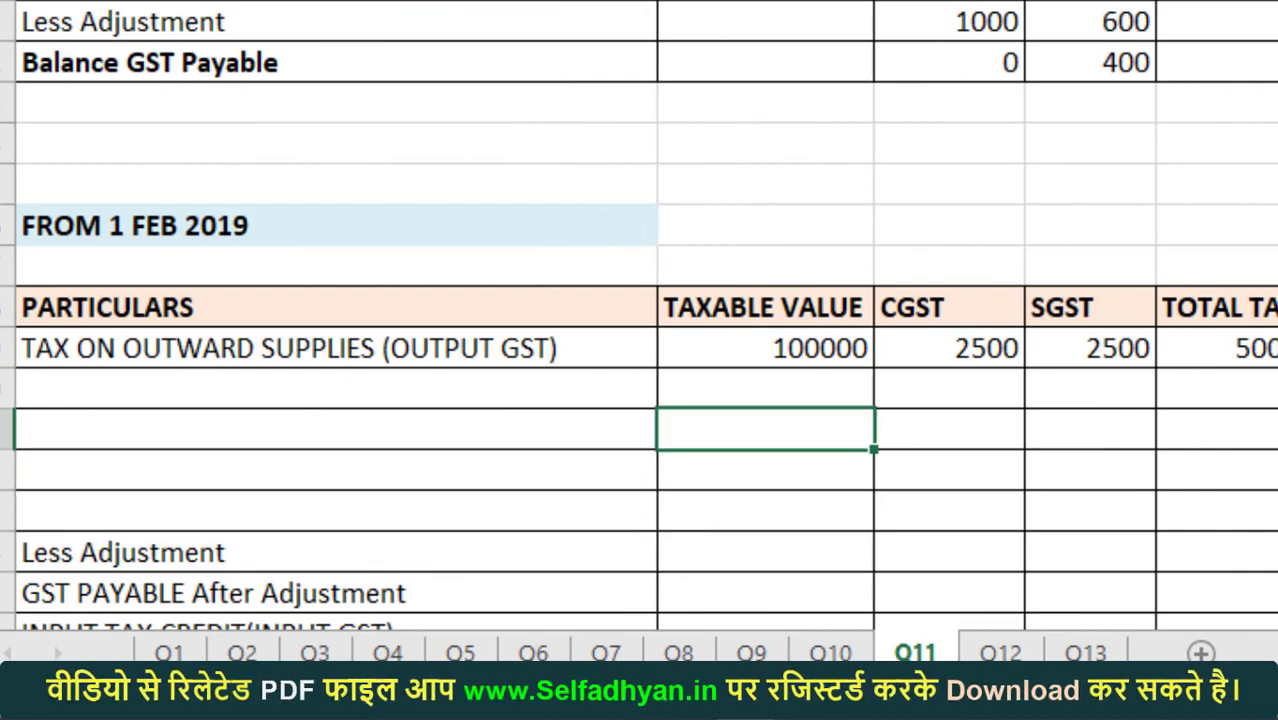
{"action": "left_click", "coordinate": [765, 470]}
{"action": "left_click", "coordinate": [765, 510]}
{"action": "left_click", "coordinate": [765, 552]}
{"action": "left_click", "coordinate": [948, 552]}
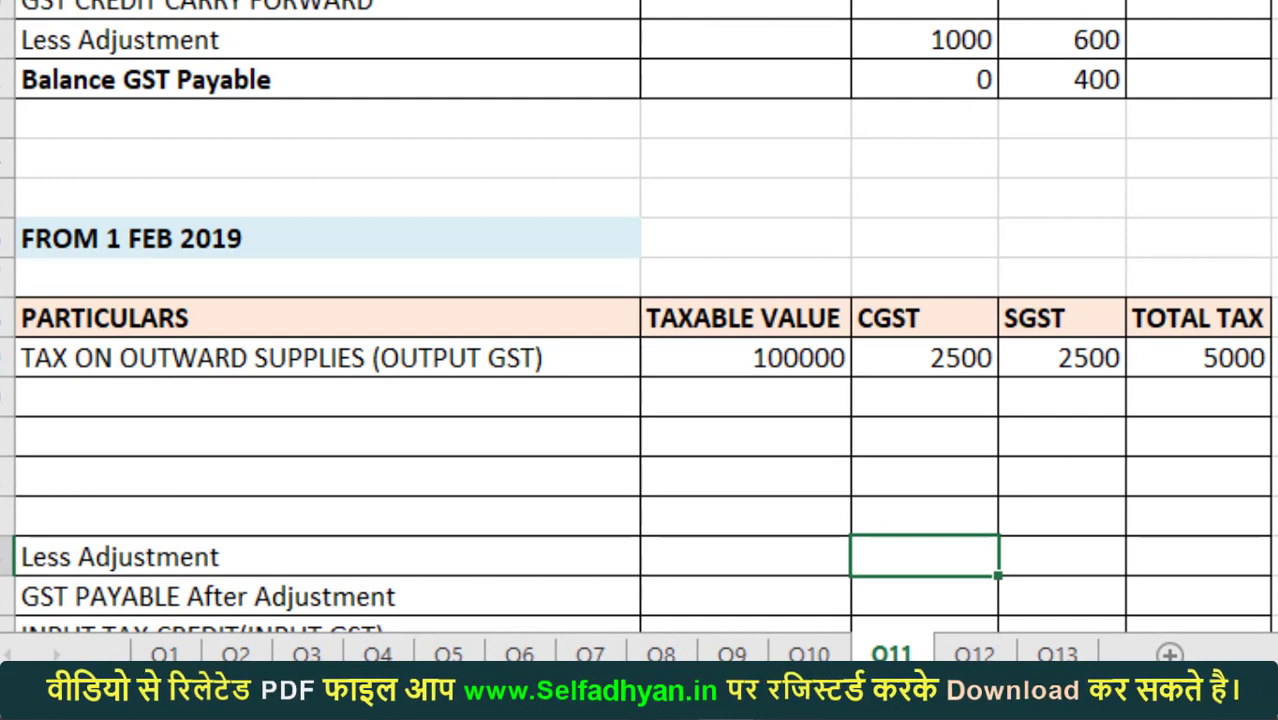
{"action": "key", "text": "F2"}
{"action": "type", "text": "1"}
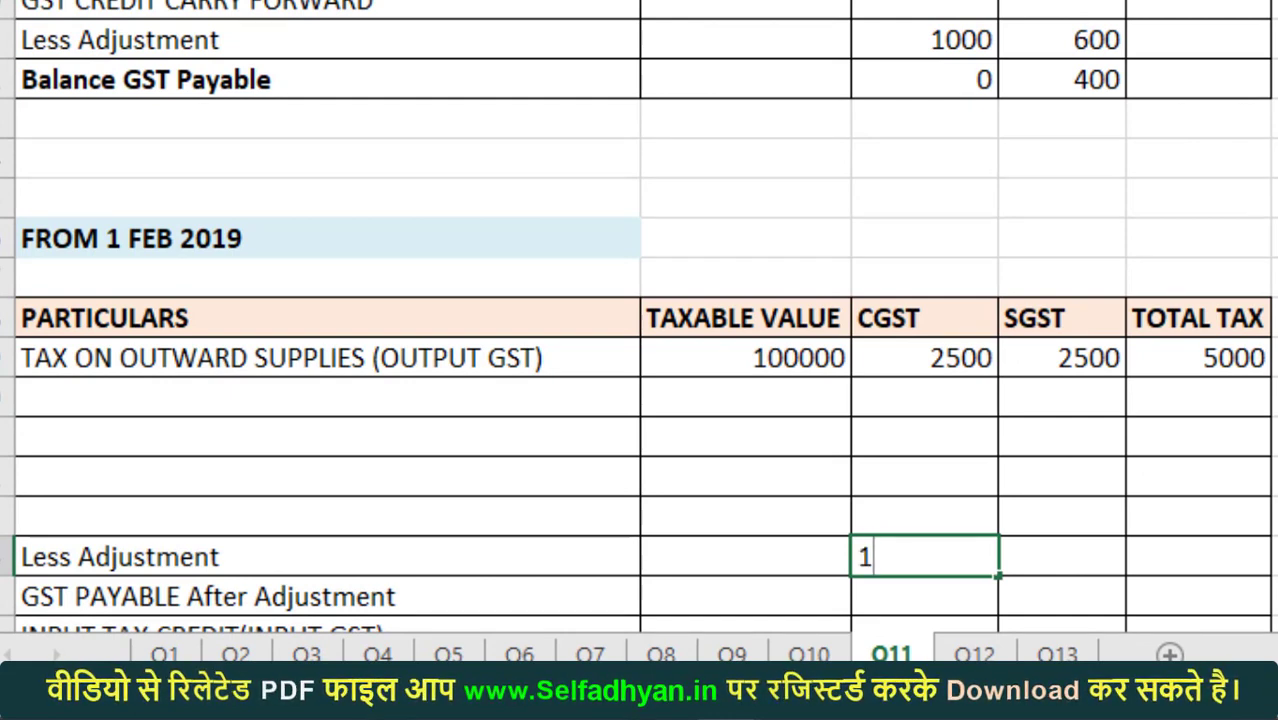
{"action": "type", "text": "600"}
{"action": "key", "text": "Tab"}
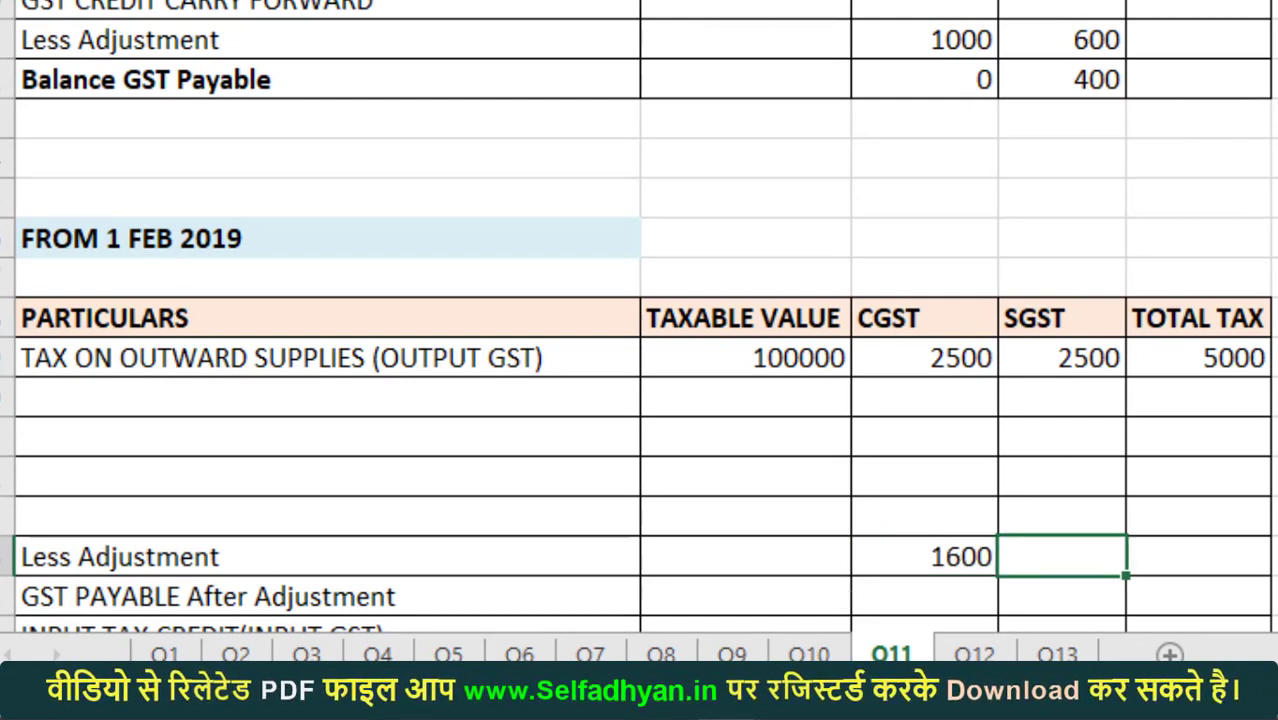
{"action": "key", "text": "F2"}
{"action": "key", "text": "Tab"}
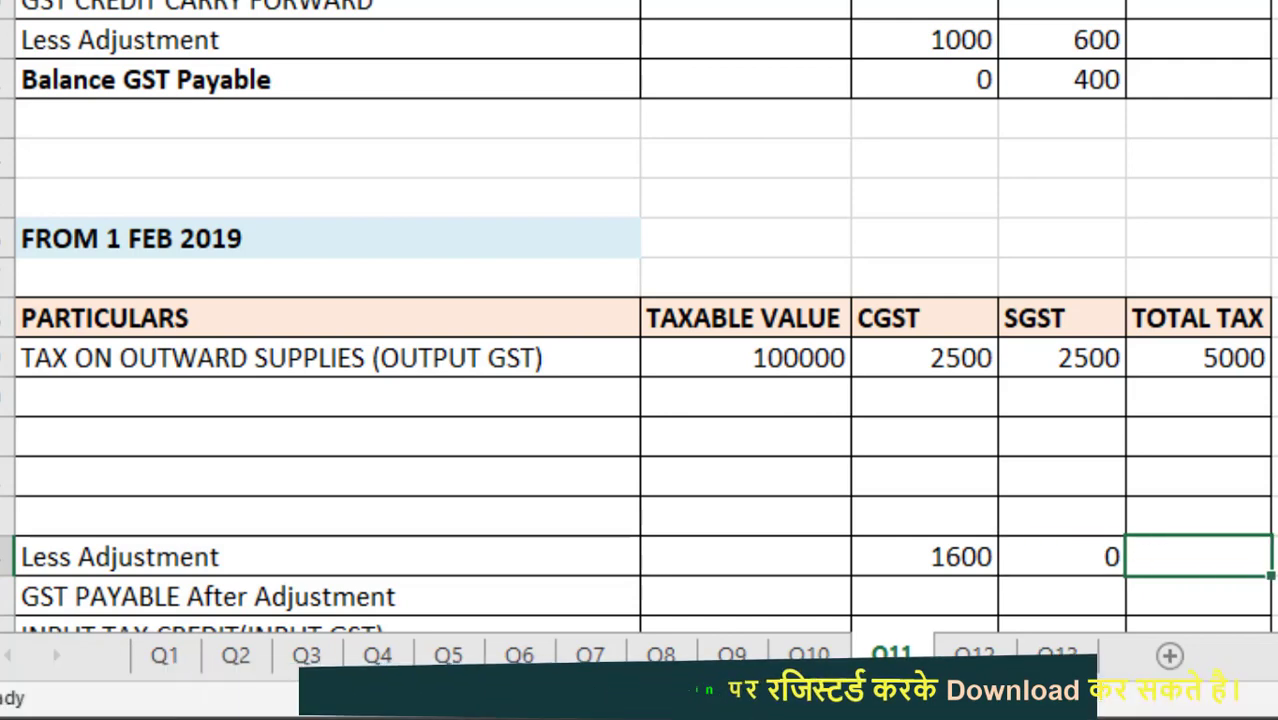
{"action": "key", "text": "Return"}
- Compute GST PAYABLE After Adjustment as output tax minus adjustment: CGST 900, SGST 2500
{"action": "key", "text": "Down"}
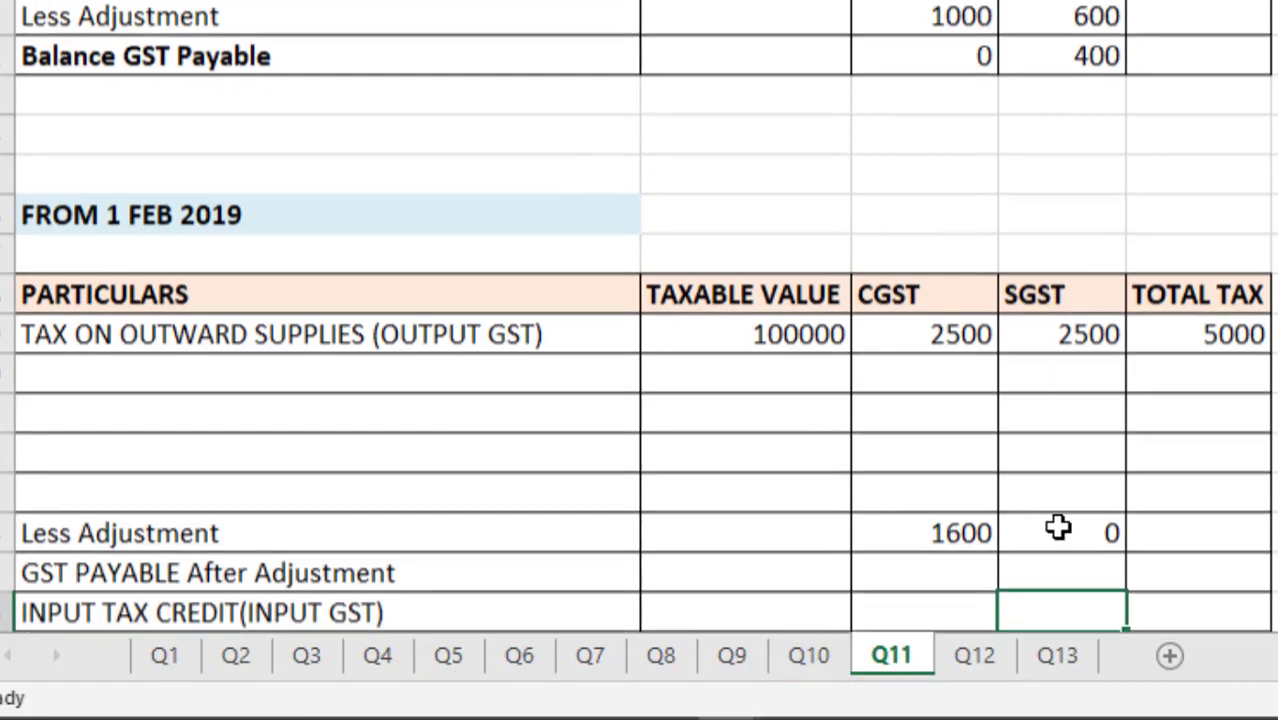
{"action": "key", "text": "Down"}
{"action": "left_click", "coordinate": [1058, 527]}
{"action": "key", "text": "Left"}
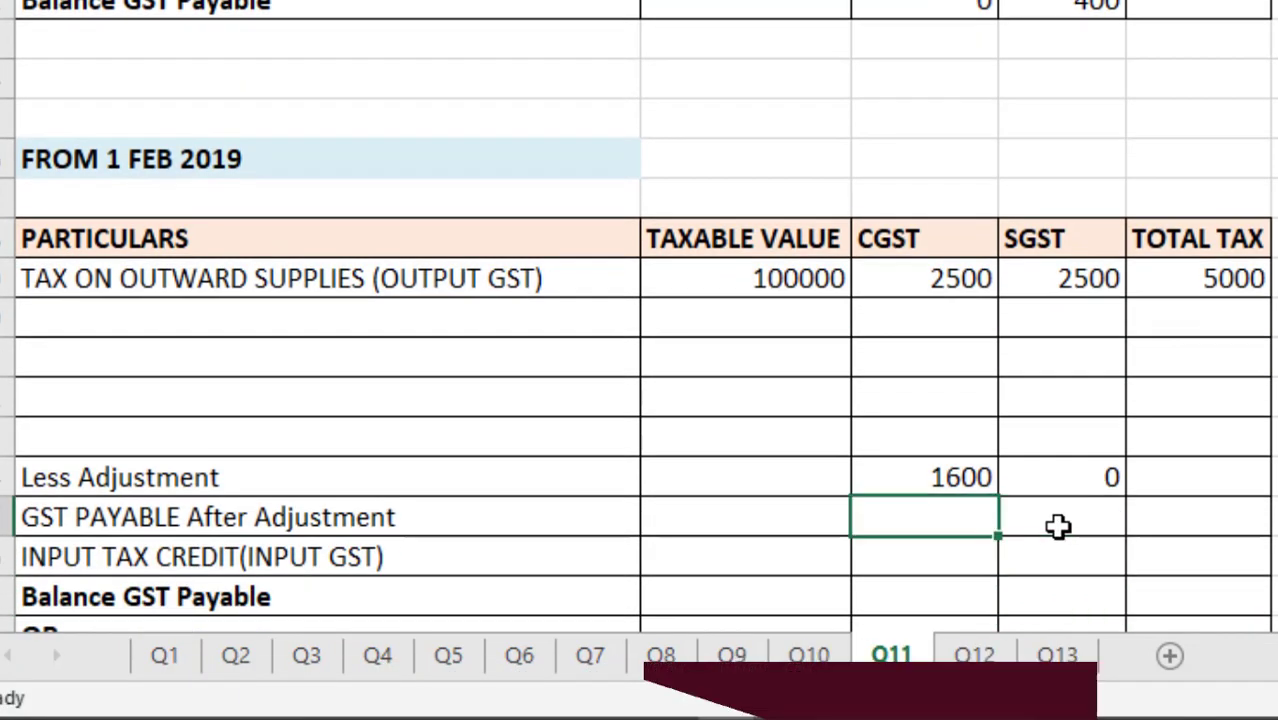
{"action": "type", "text": "="}
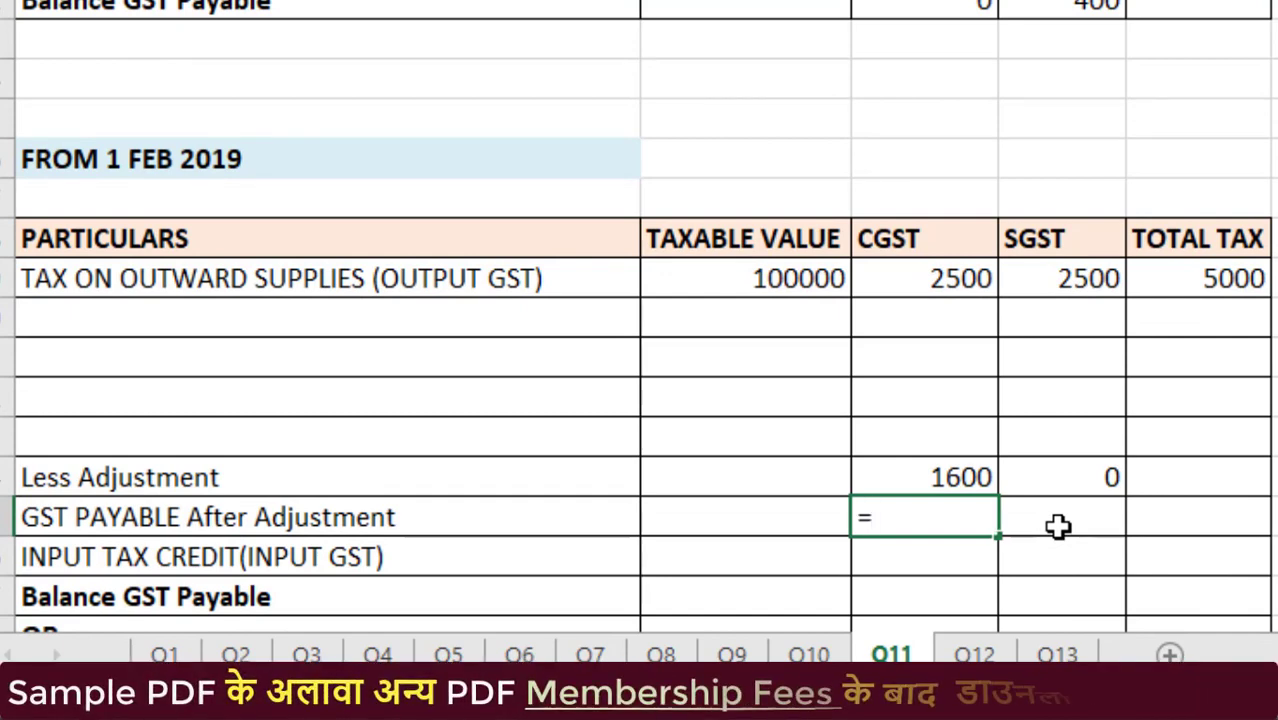
{"action": "left_click", "coordinate": [892, 277]}
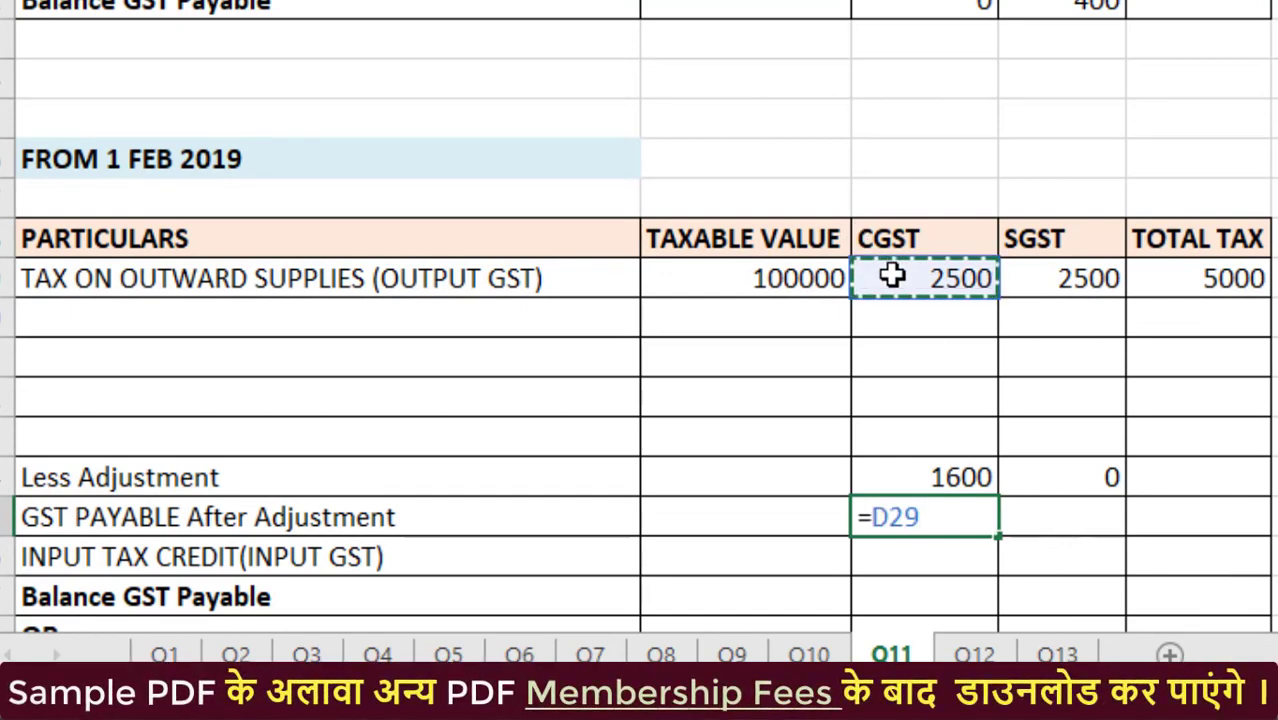
{"action": "type", "text": "-"}
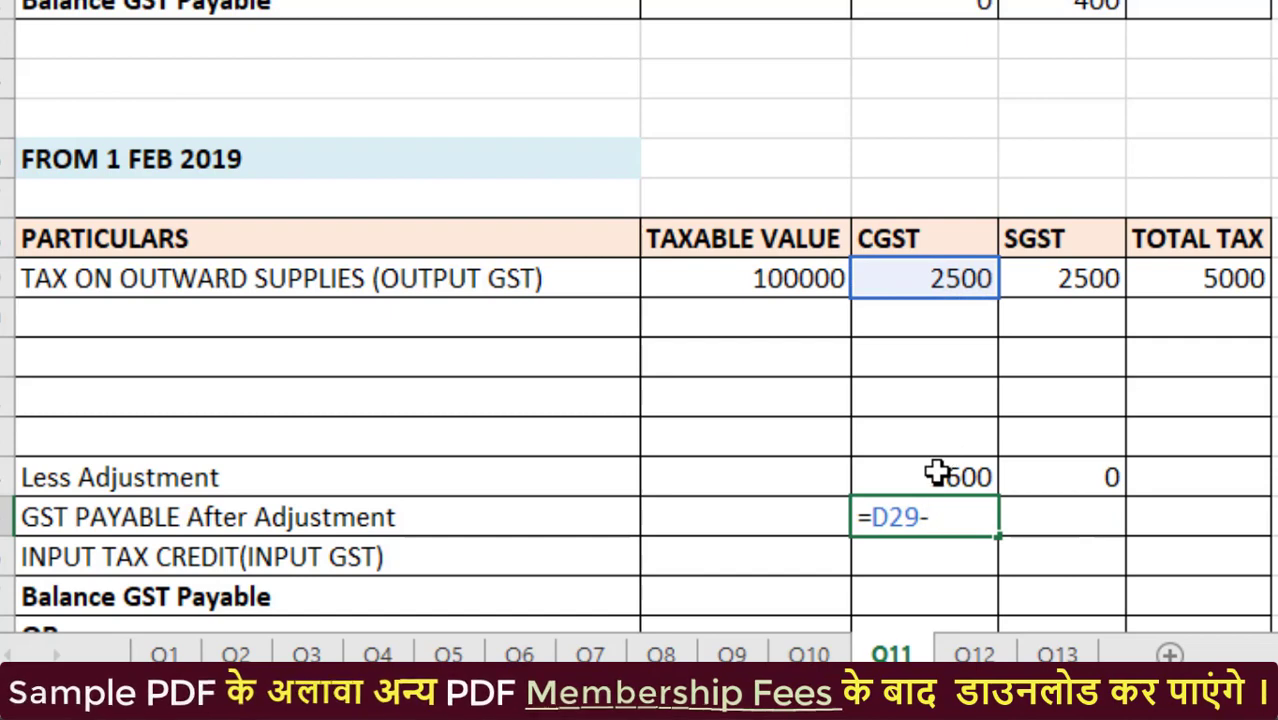
{"action": "left_click", "coordinate": [941, 471]}
{"action": "key", "text": "Return"}
{"action": "key", "text": "Right"}
{"action": "key", "text": "Up"}
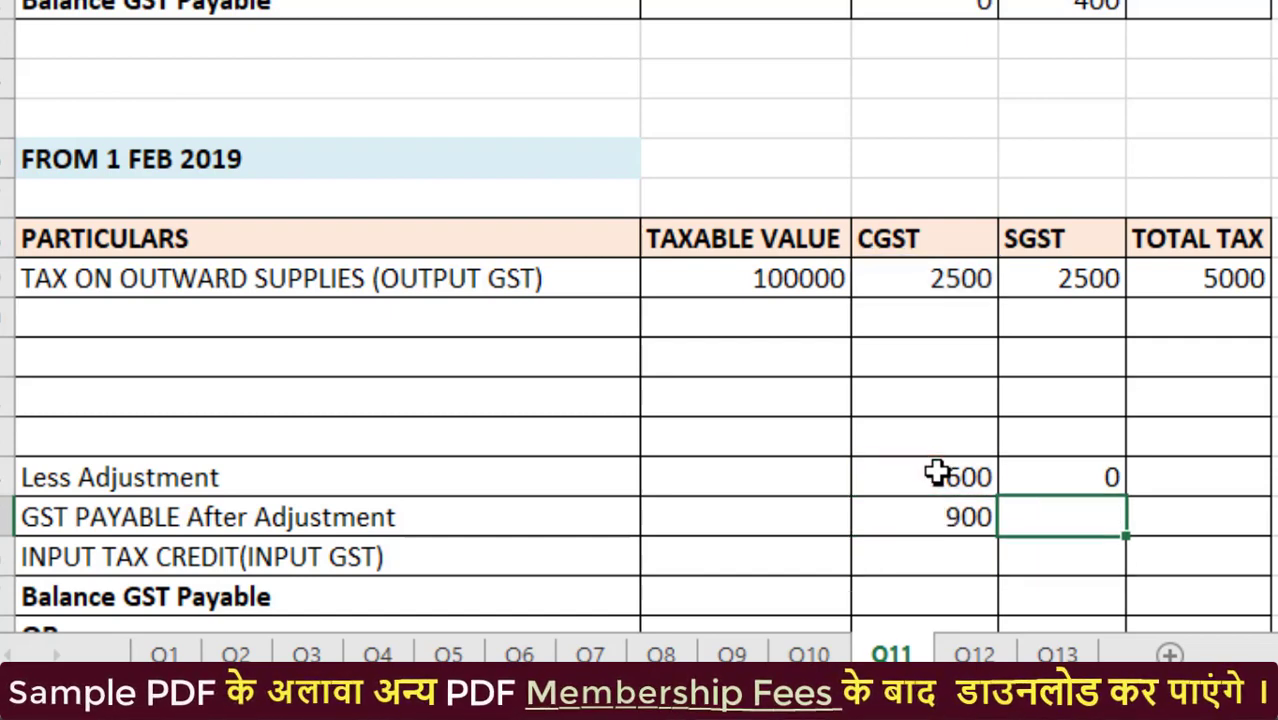
{"action": "type", "text": "="}
{"action": "key", "text": "Up"}
{"action": "key", "text": "Up"}
{"action": "key", "text": "Up"}
{"action": "key", "text": "Up"}
{"action": "key", "text": "Up"}
{"action": "key", "text": "Up"}
{"action": "type", "text": "-"}
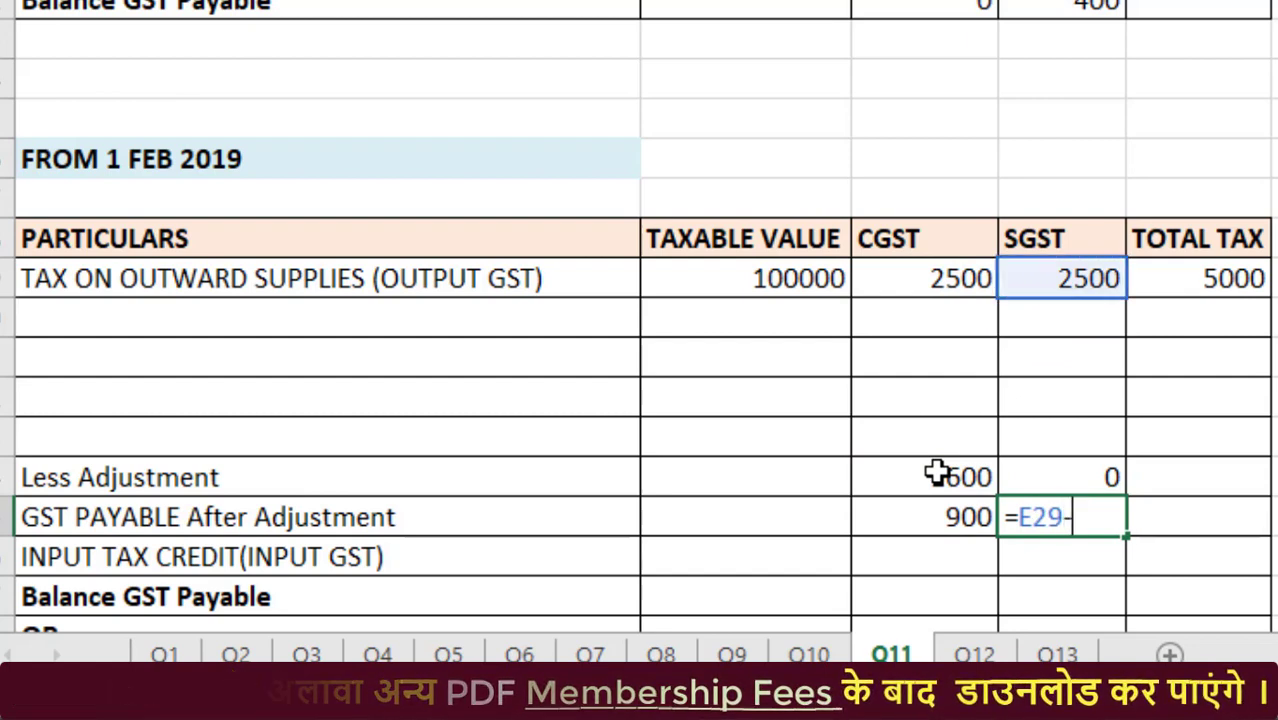
{"action": "left_click", "coordinate": [1022, 477]}
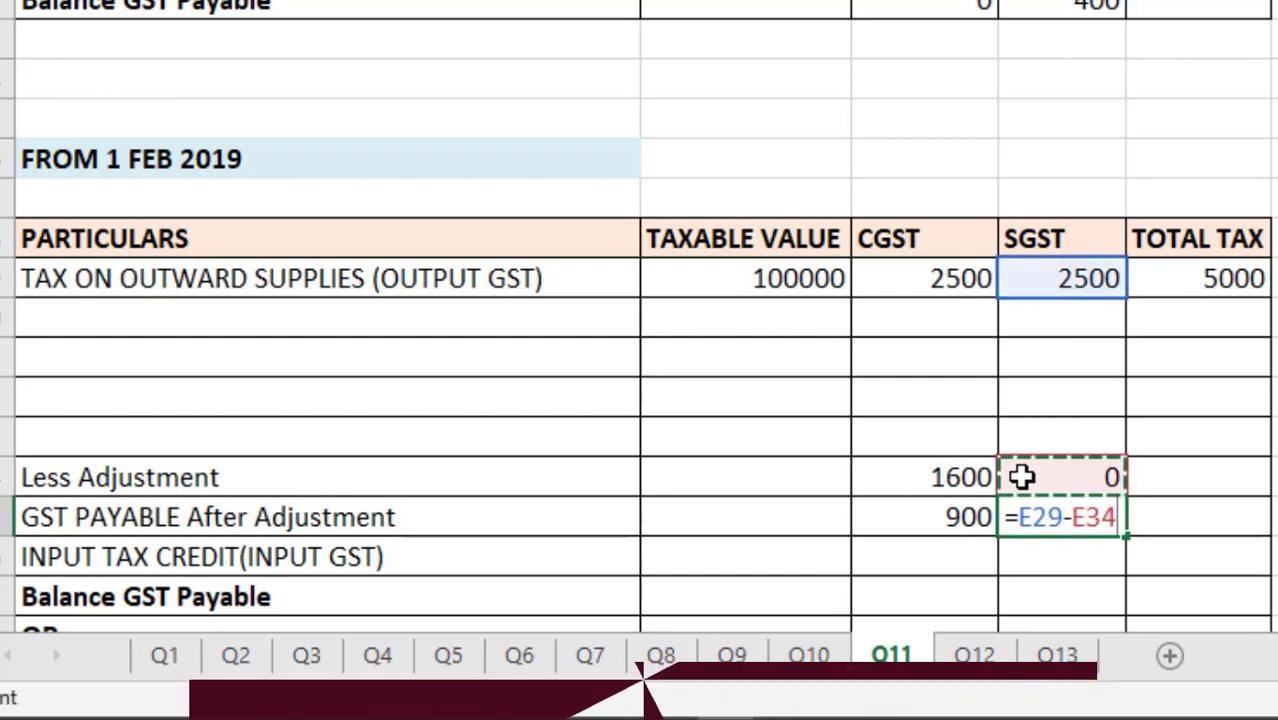
{"action": "key", "text": "Return"}
- Fill TOTAL TAX with =SUM(D34:E34) giving 1600 and =D35+E35 giving 3400
{"action": "key", "text": "Up"}
{"action": "key", "text": "Right"}
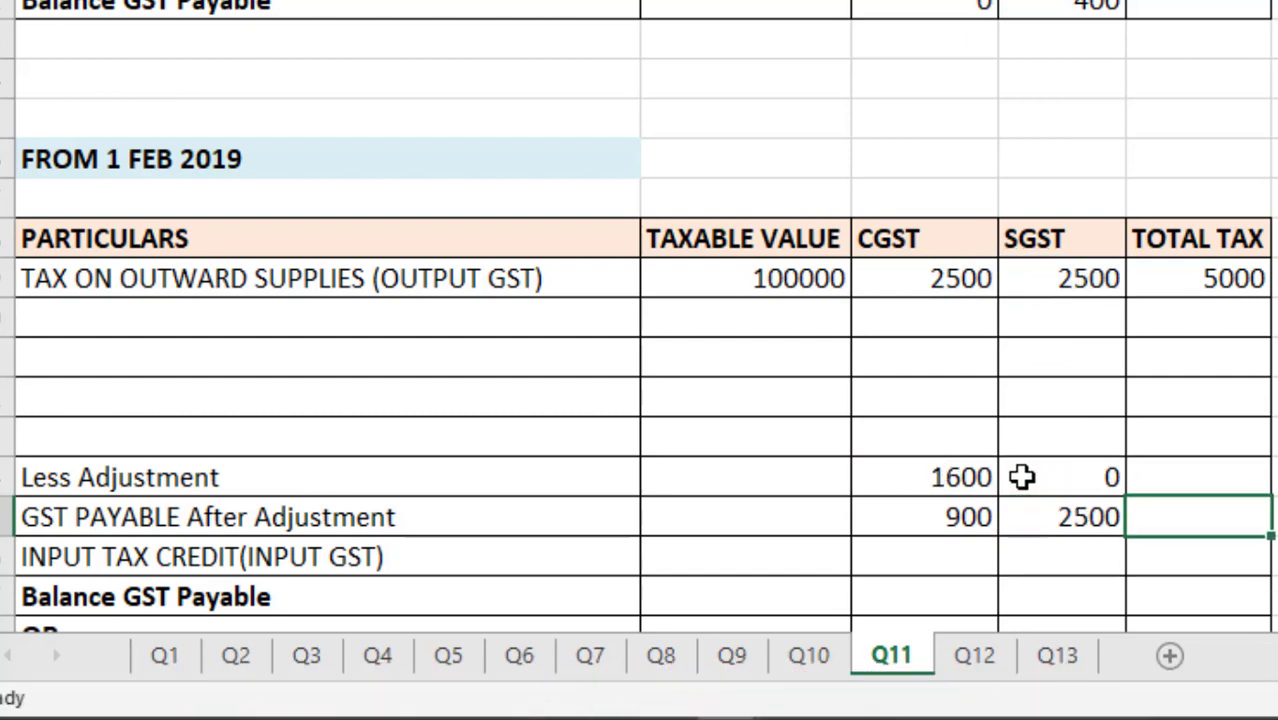
{"action": "key", "text": "Up"}
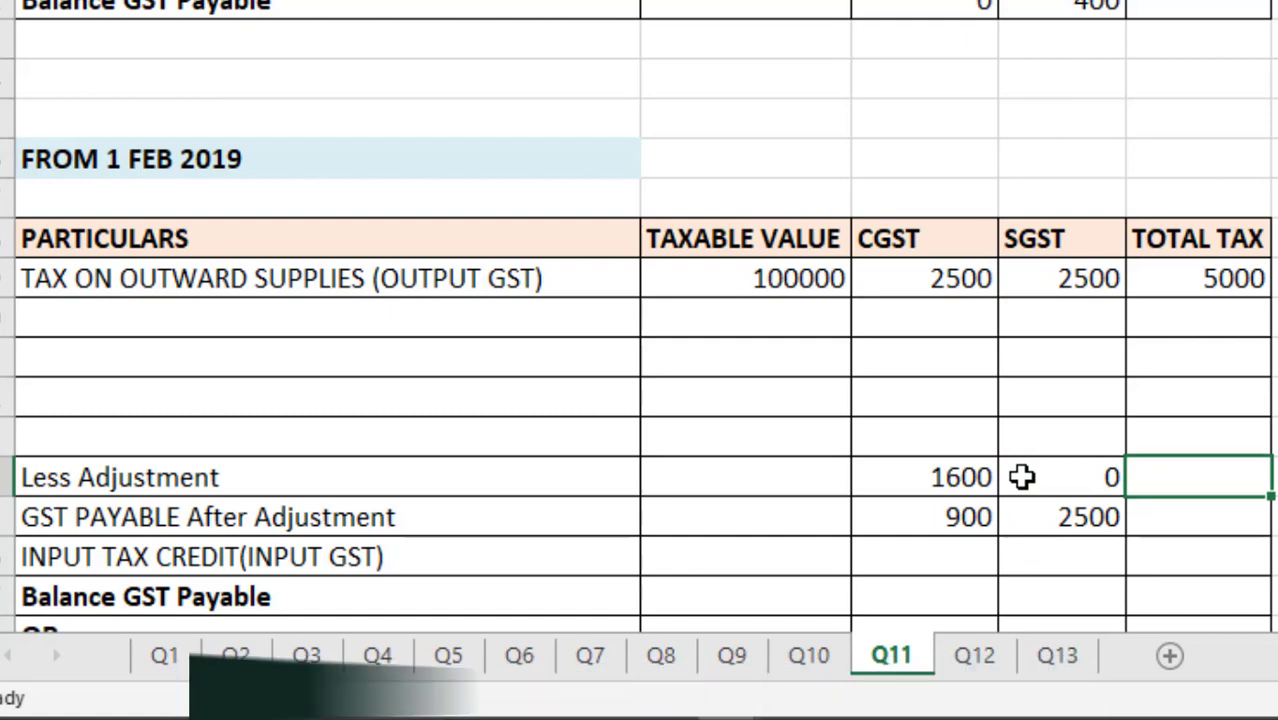
{"action": "type", "text": "="}
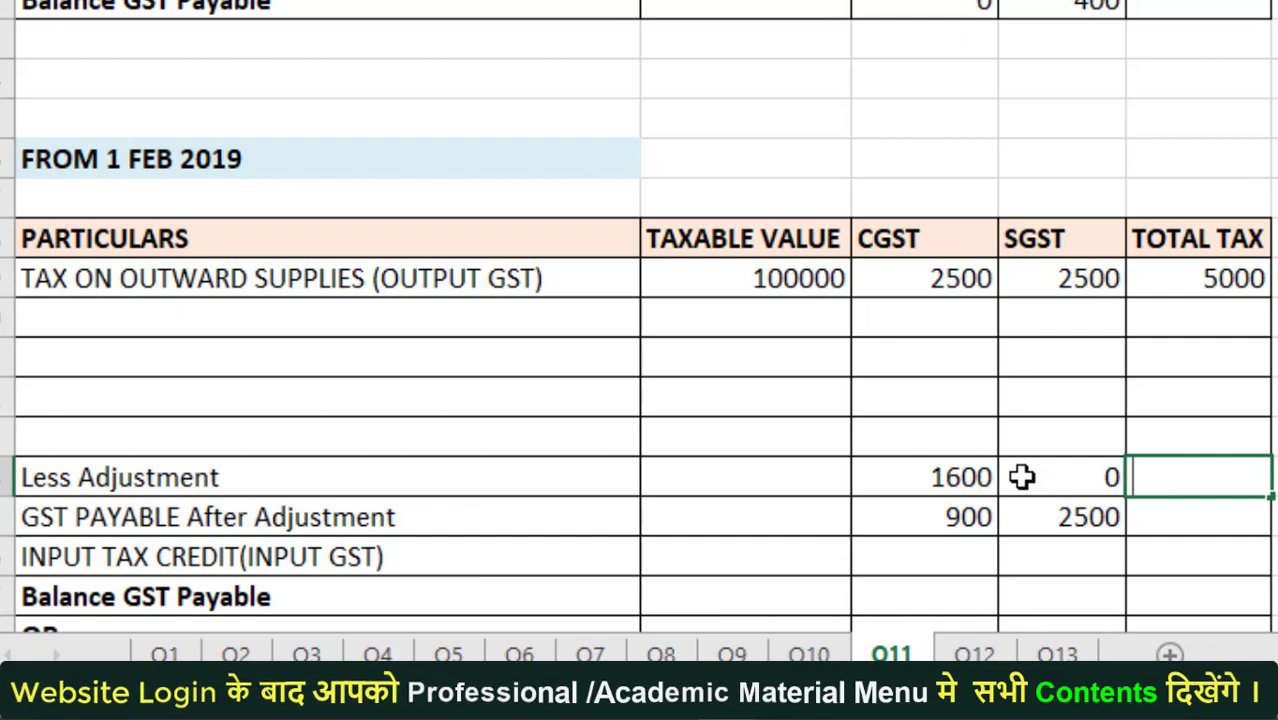
{"action": "type", "text": "s"}
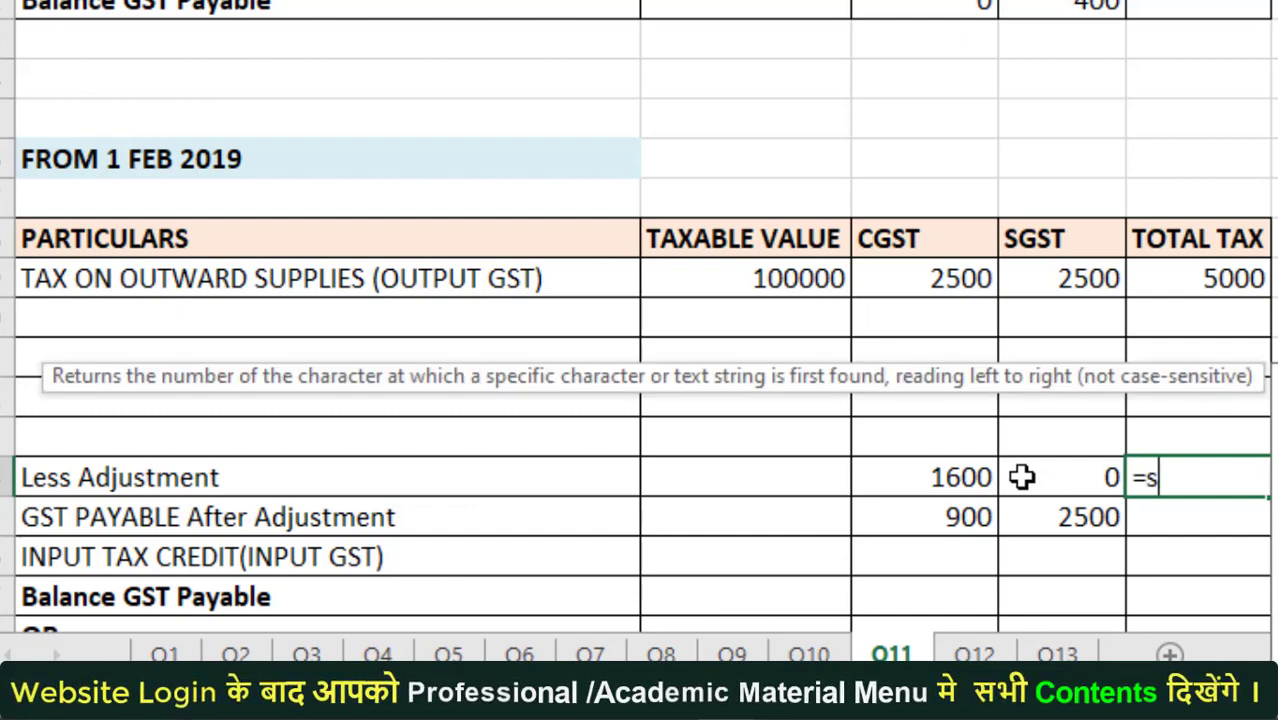
{"action": "type", "text": "um("}
{"action": "key", "text": "Left"}
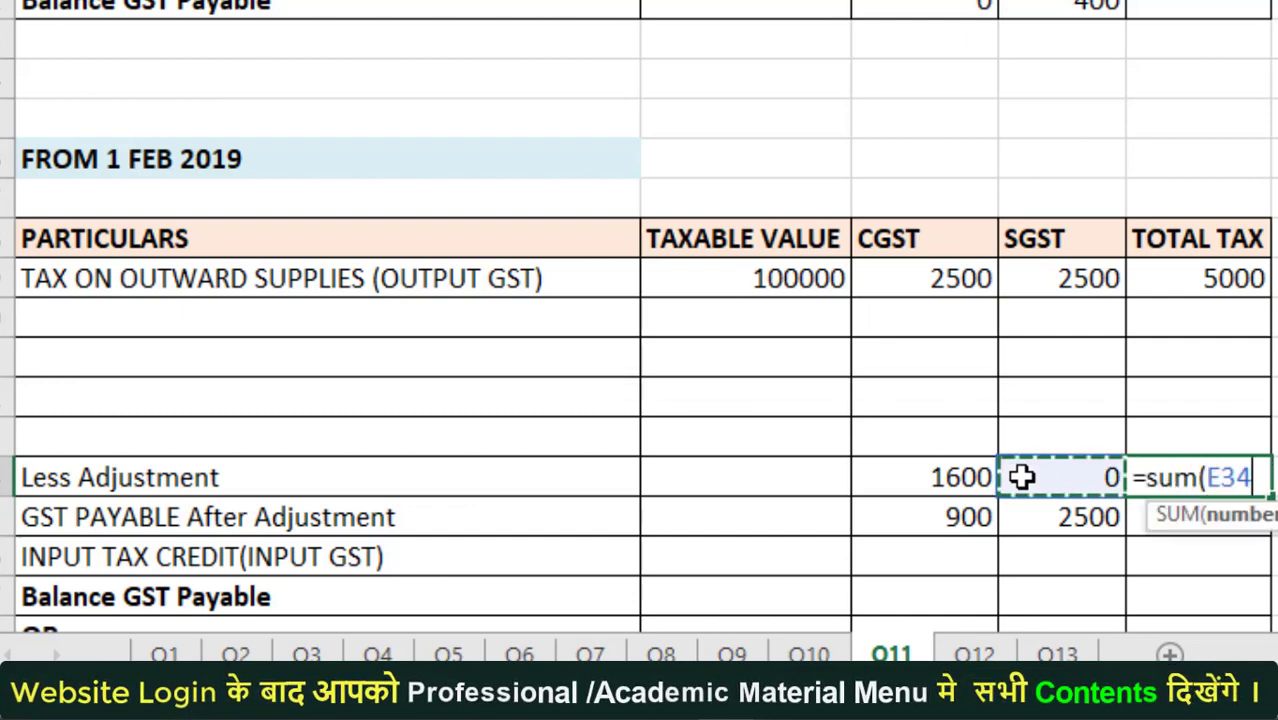
{"action": "key", "text": "Left"}
{"action": "key", "text": "Left"}
{"action": "key", "text": "Right"}
{"action": "key", "text": "Right"}
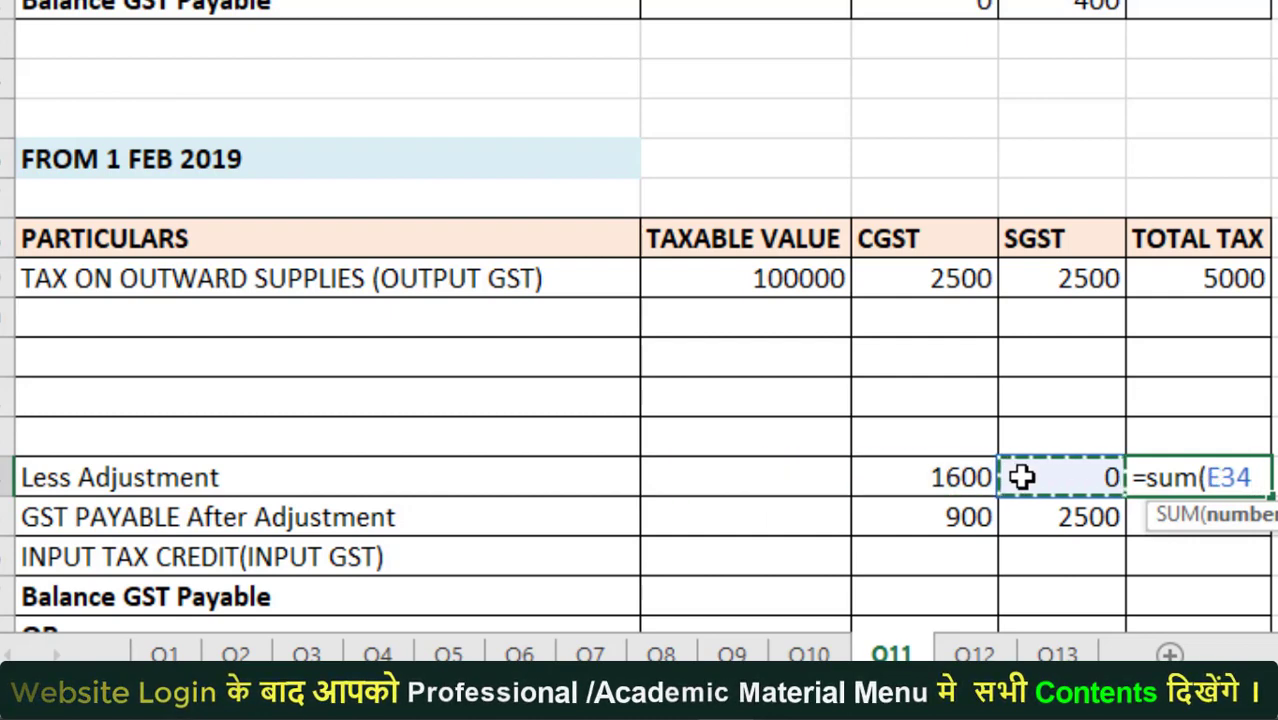
{"action": "key", "text": "Left"}
{"action": "key", "text": "shift+Right"}
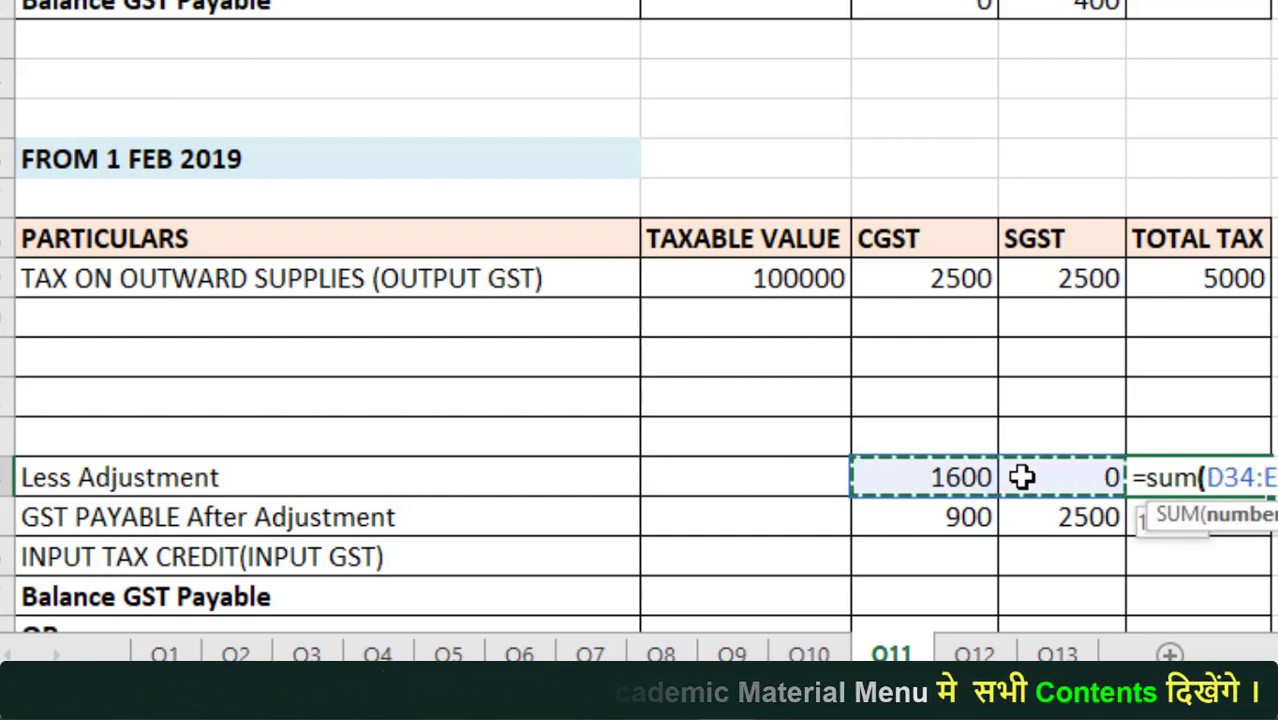
{"action": "key", "text": "Return"}
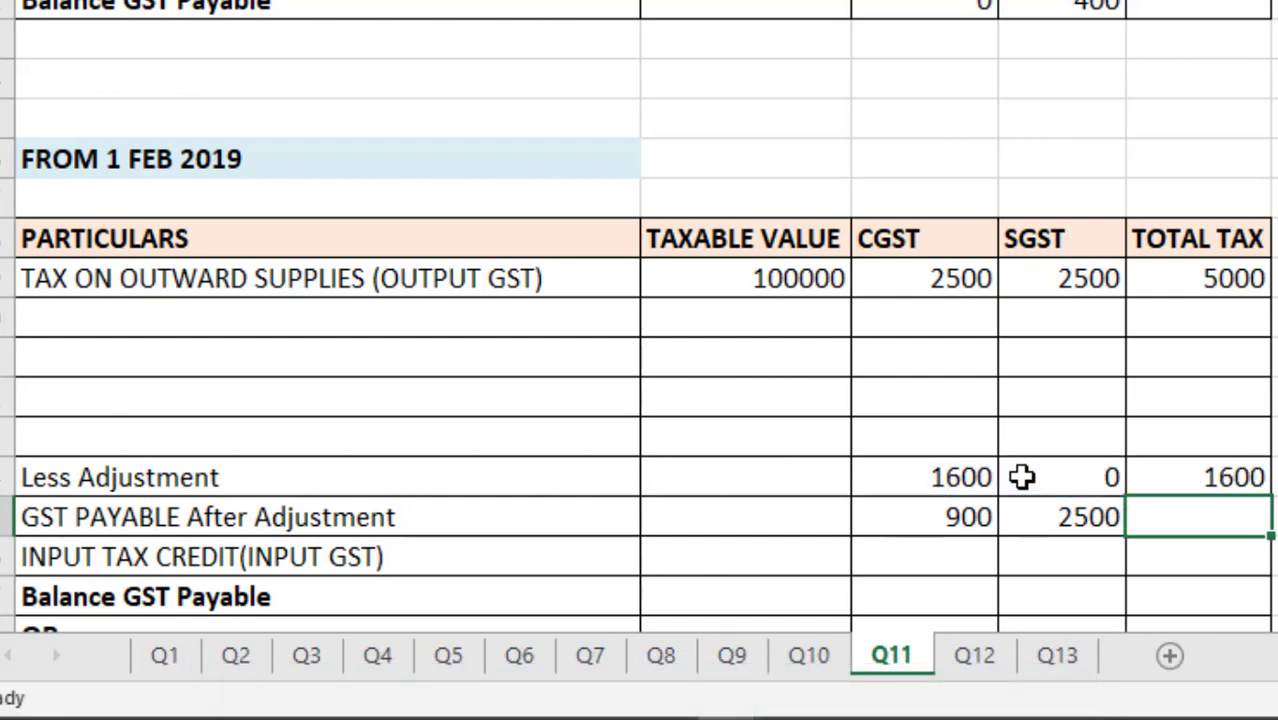
{"action": "type", "text": "="}
{"action": "key", "text": "Left"}
{"action": "key", "text": "Left"}
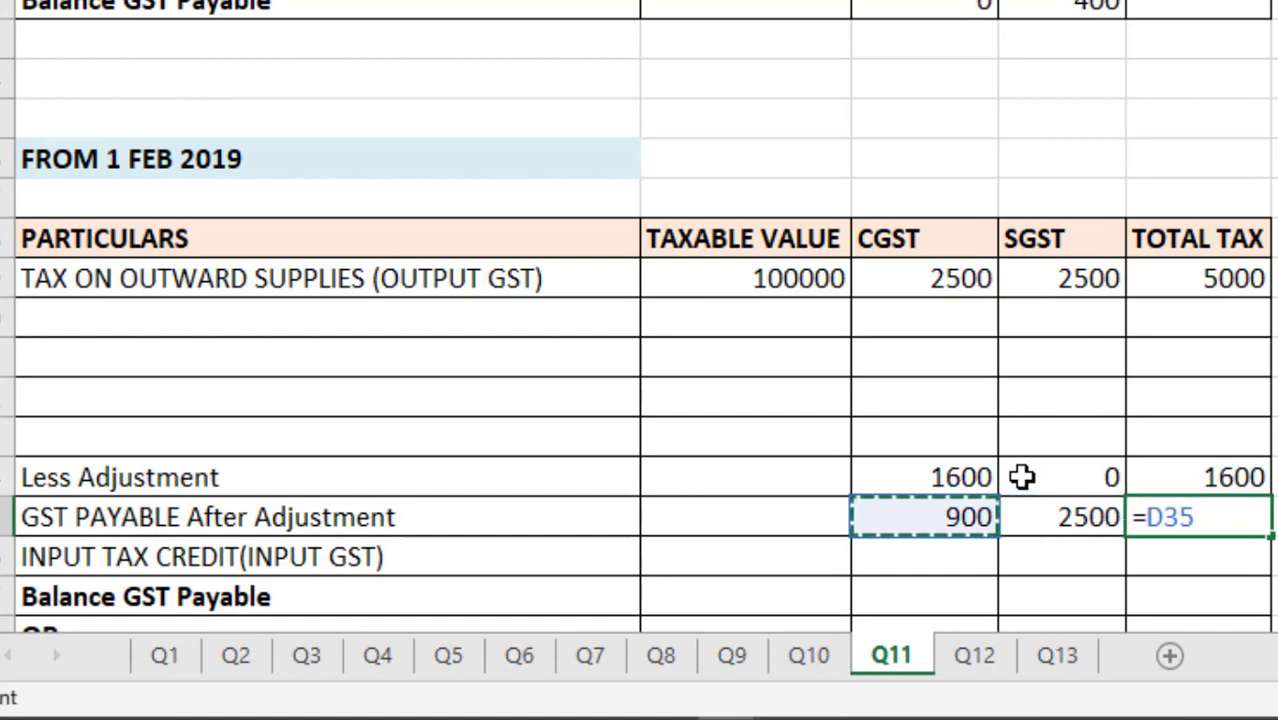
{"action": "type", "text": "+"}
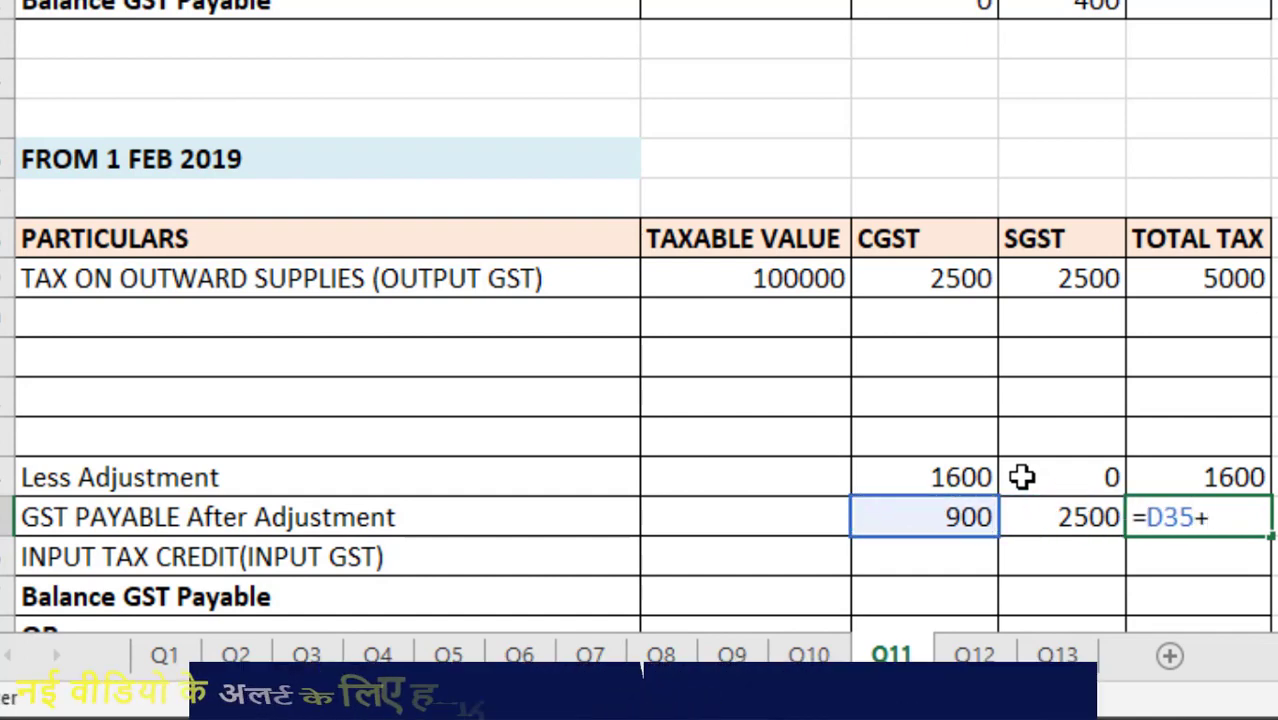
{"action": "key", "text": "Left"}
{"action": "key", "text": "Return"}
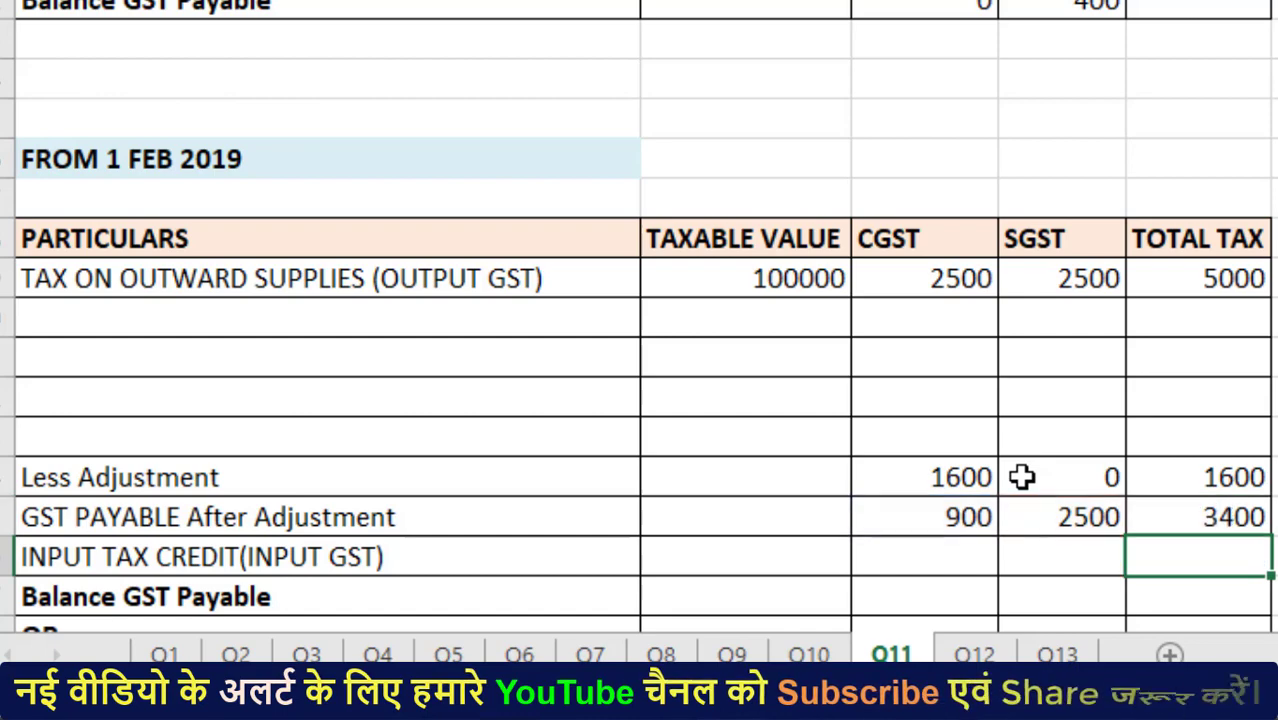
{"action": "key", "text": "Return"}
{"action": "key", "text": "Return"}
{"action": "key", "text": "Return"}
{"action": "key", "text": "Return"}
- Enter 60000 as the INPUT TAX CREDIT taxable value
{"action": "key", "text": "Up"}
{"action": "key", "text": "Up"}
{"action": "key", "text": "Up"}
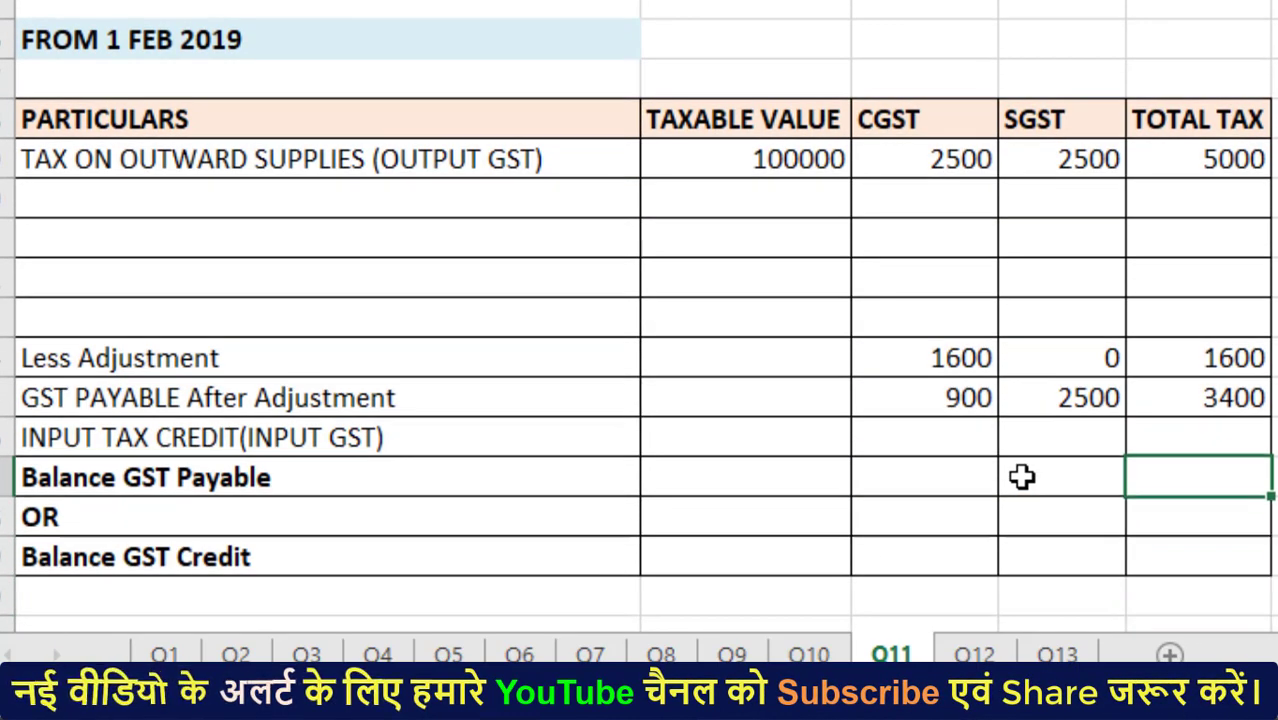
{"action": "key", "text": "Up"}
{"action": "key", "text": "Left"}
{"action": "key", "text": "Left"}
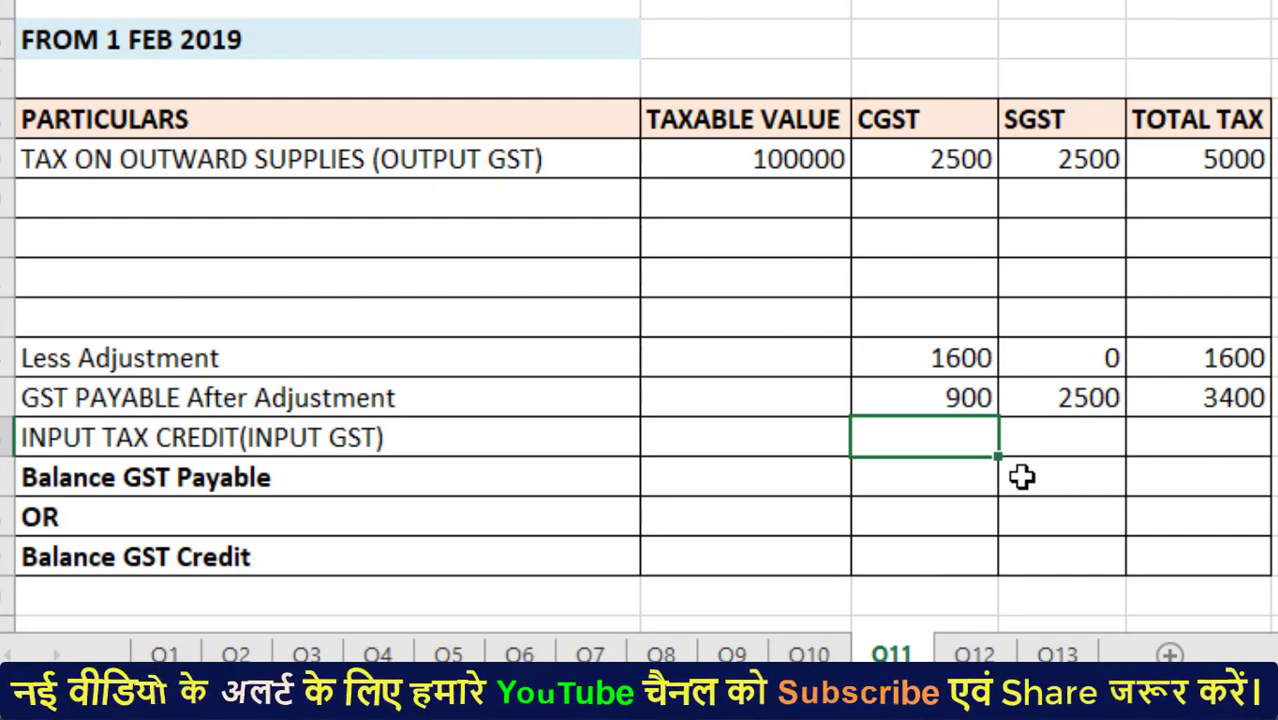
{"action": "type", "text": "="}
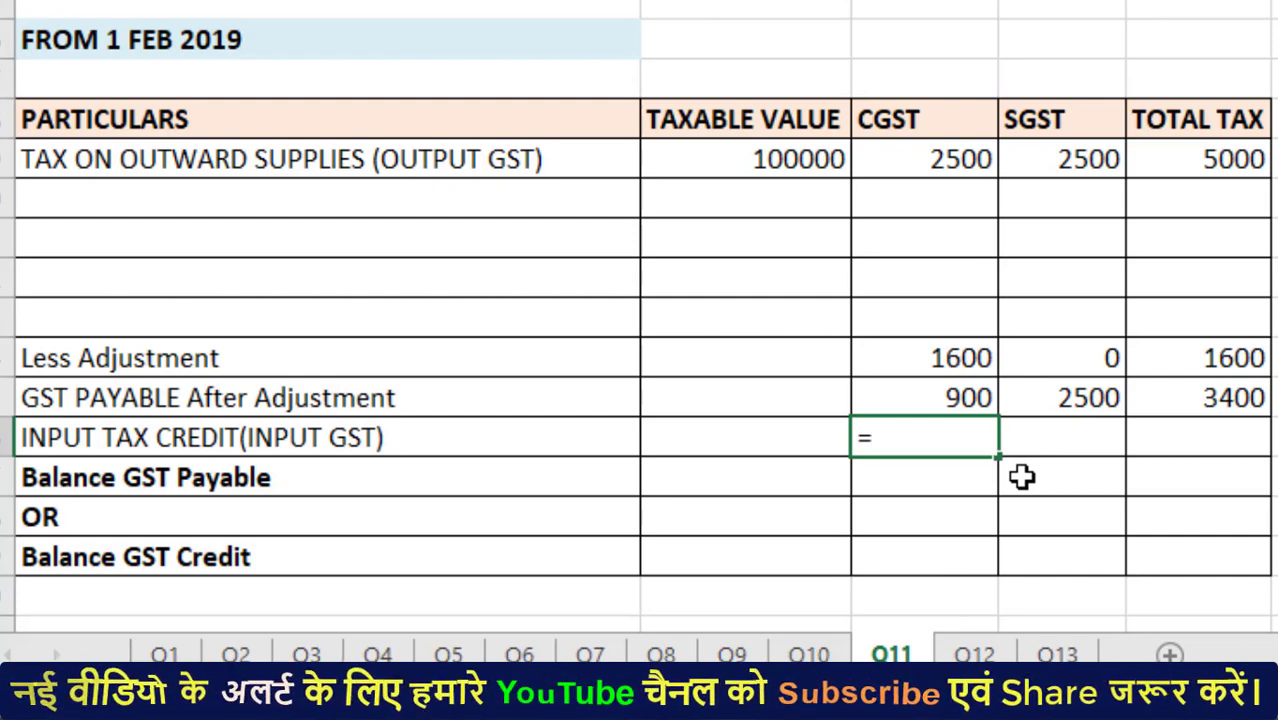
{"action": "key", "text": "Escape"}
{"action": "key", "text": "Left"}
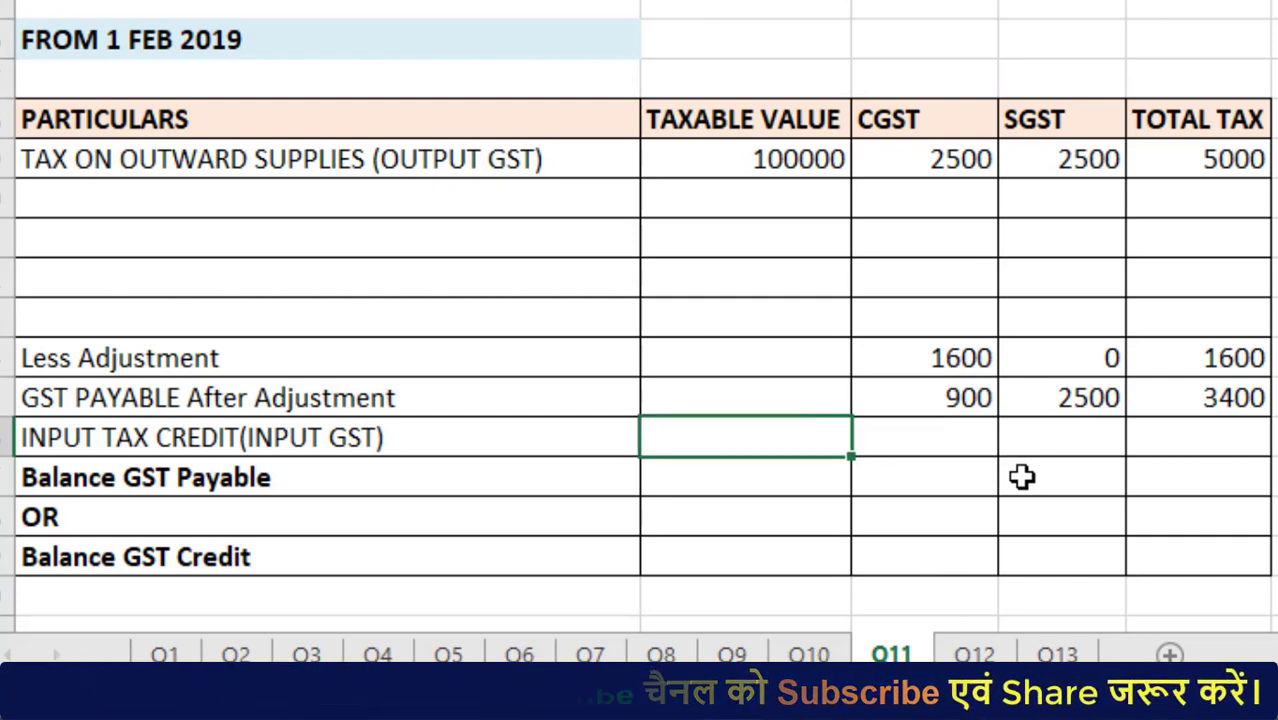
{"action": "type", "text": "60000"}
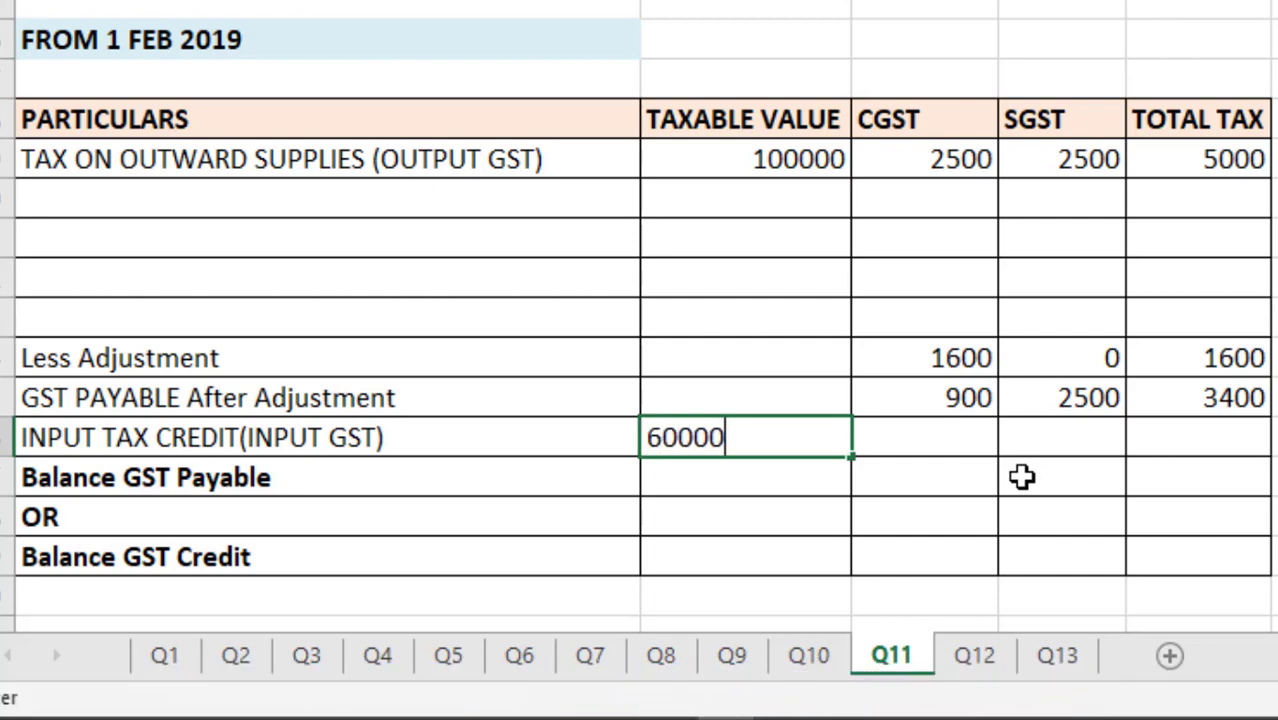
{"action": "key", "text": "Tab"}
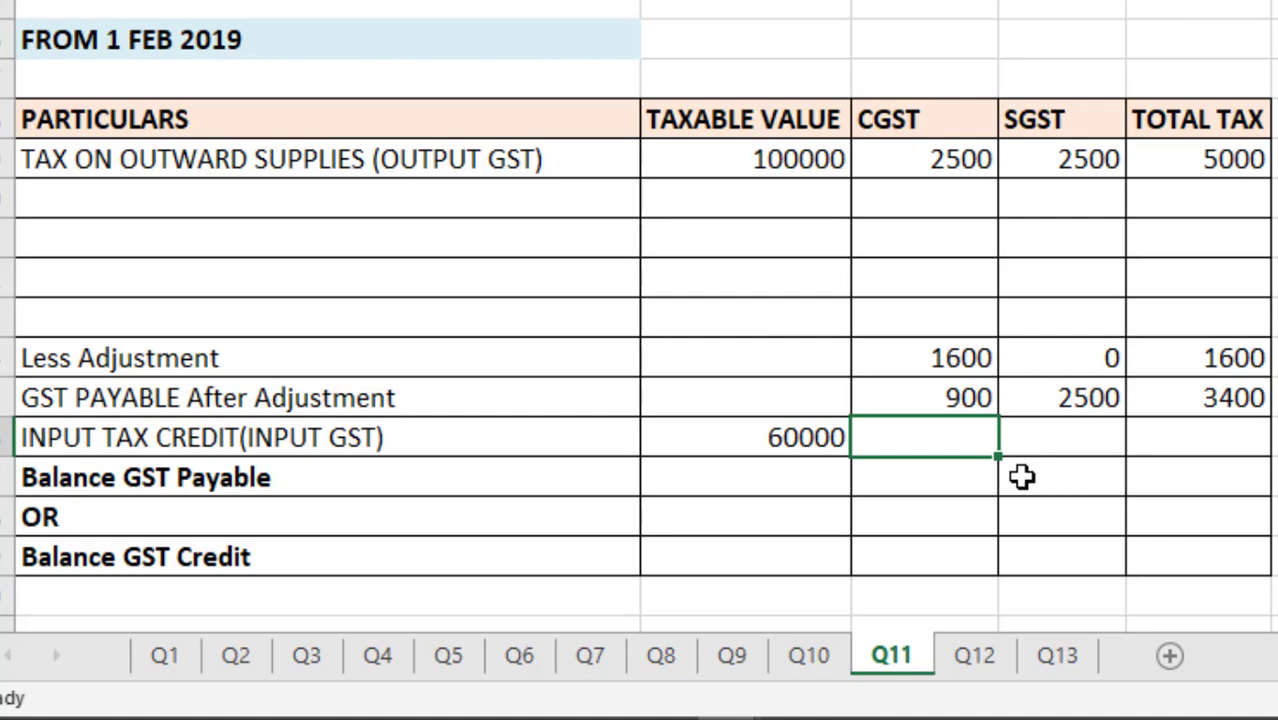
- Set the input credit CGST to =C36*2.5% (1500) and SGST to =D36 (1500)
{"action": "type", "text": "="}
{"action": "key", "text": "Left"}
{"action": "type", "text": "*"}
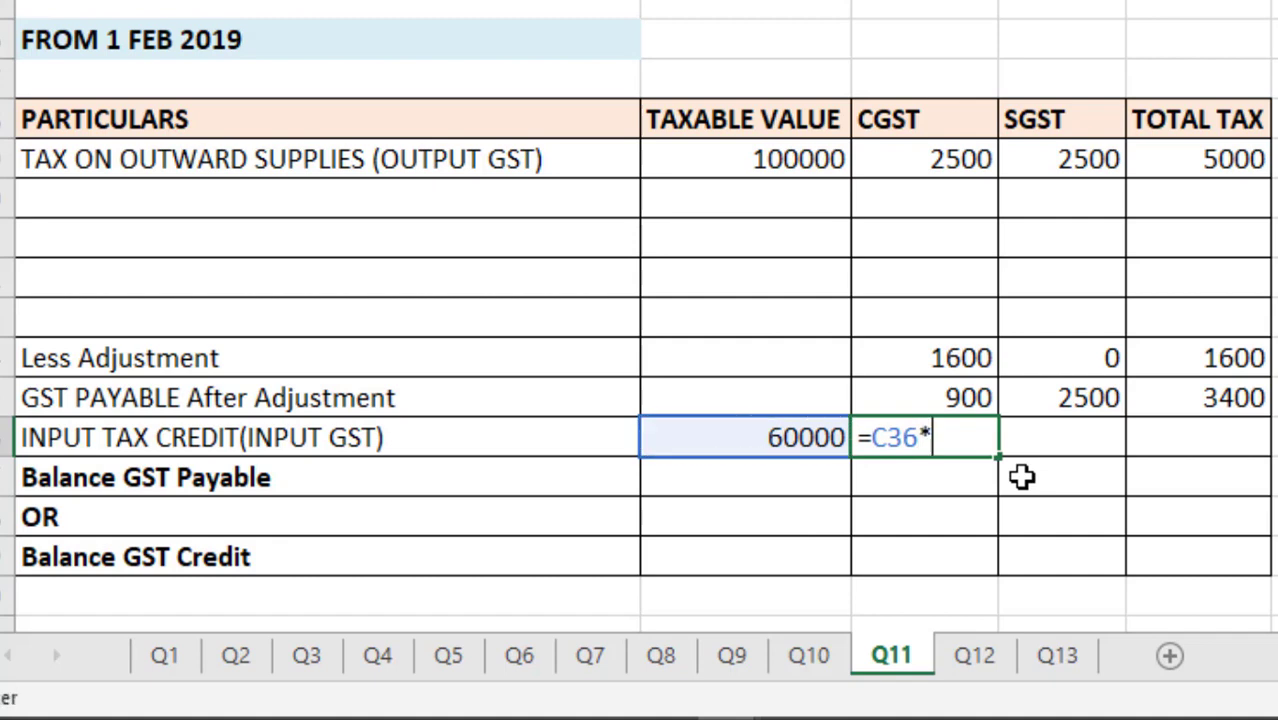
{"action": "type", "text": "2.5"}
{"action": "key", "text": "Return"}
{"action": "key", "text": "Right"}
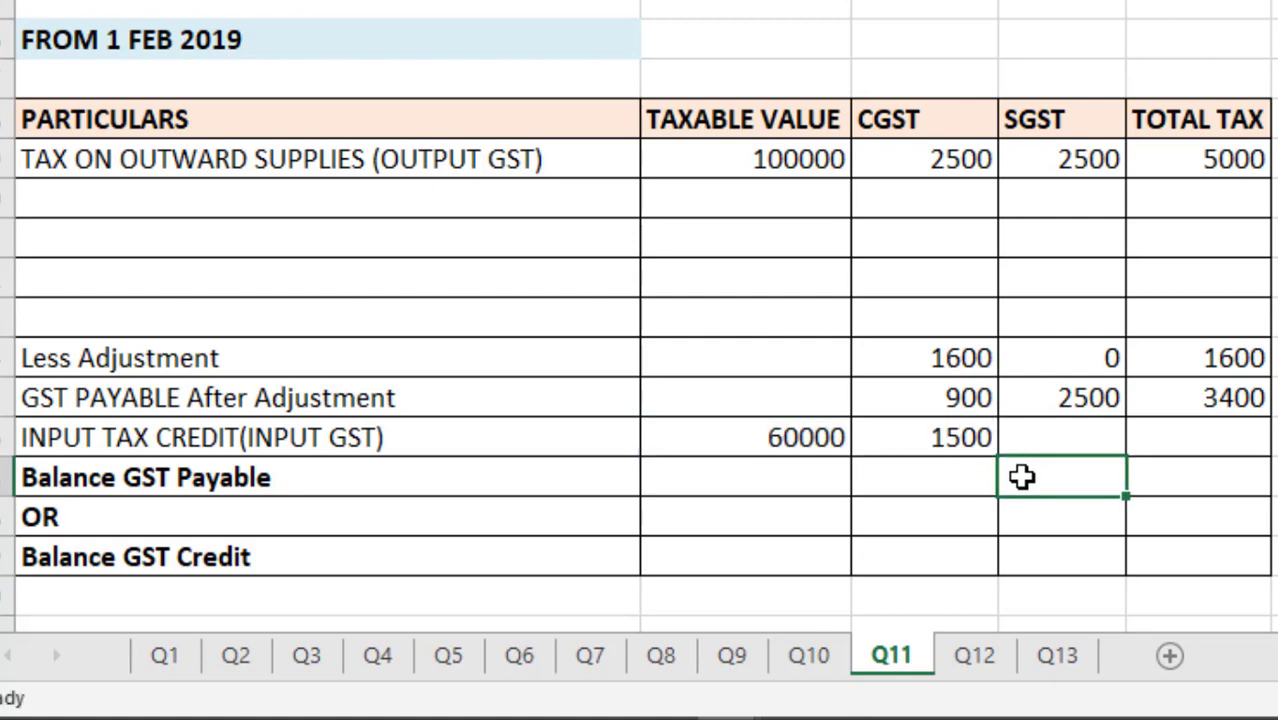
{"action": "key", "text": "Up"}
{"action": "type", "text": "="}
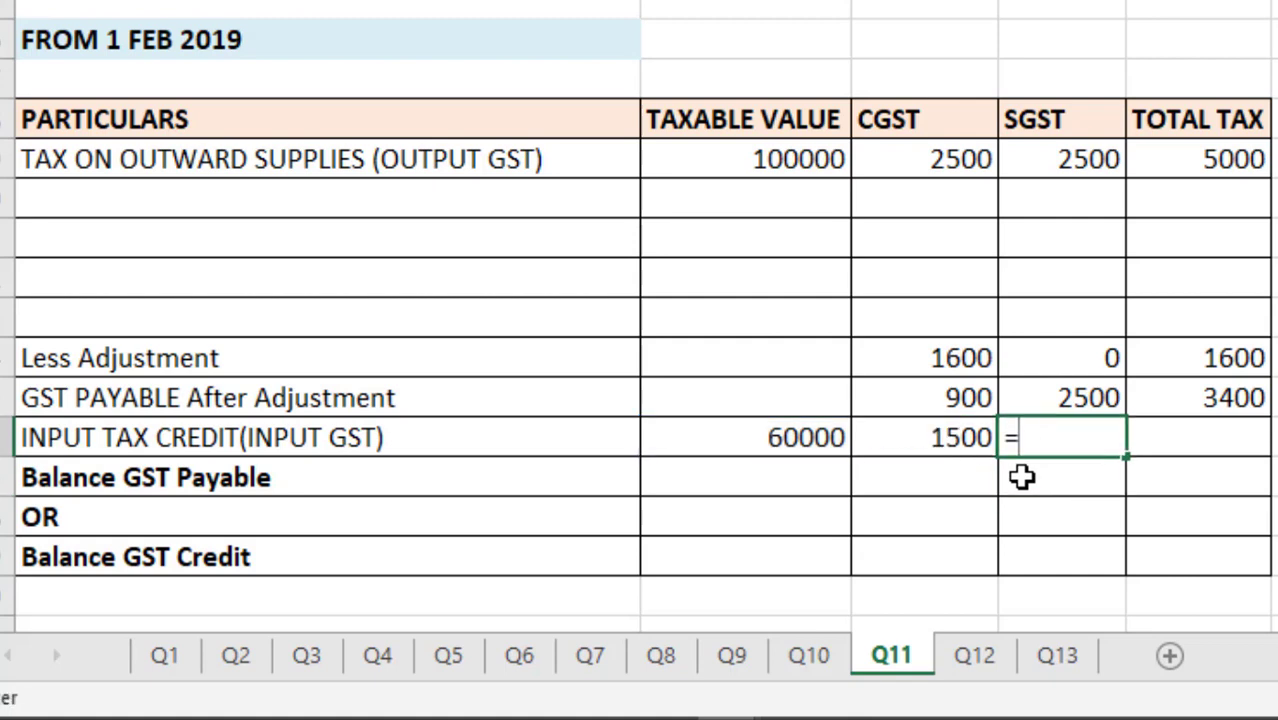
{"action": "key", "text": "Left"}
{"action": "key", "text": "Return"}
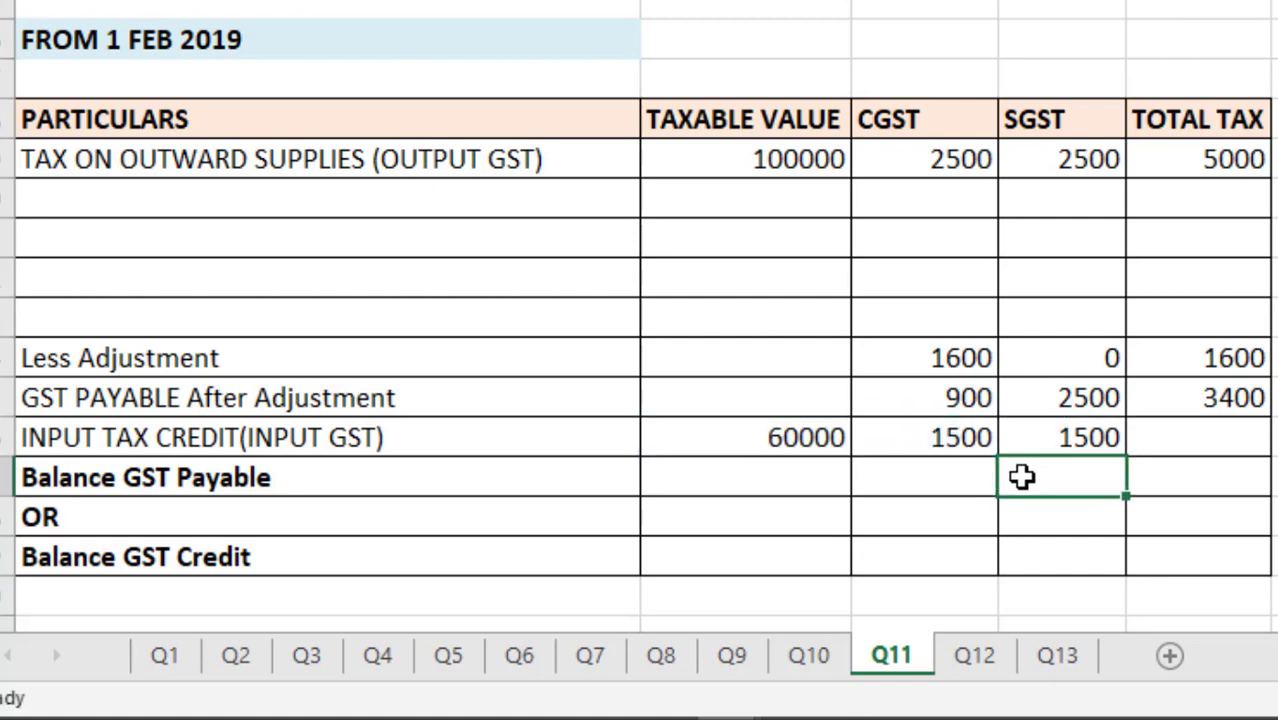
{"action": "key", "text": "Left"}
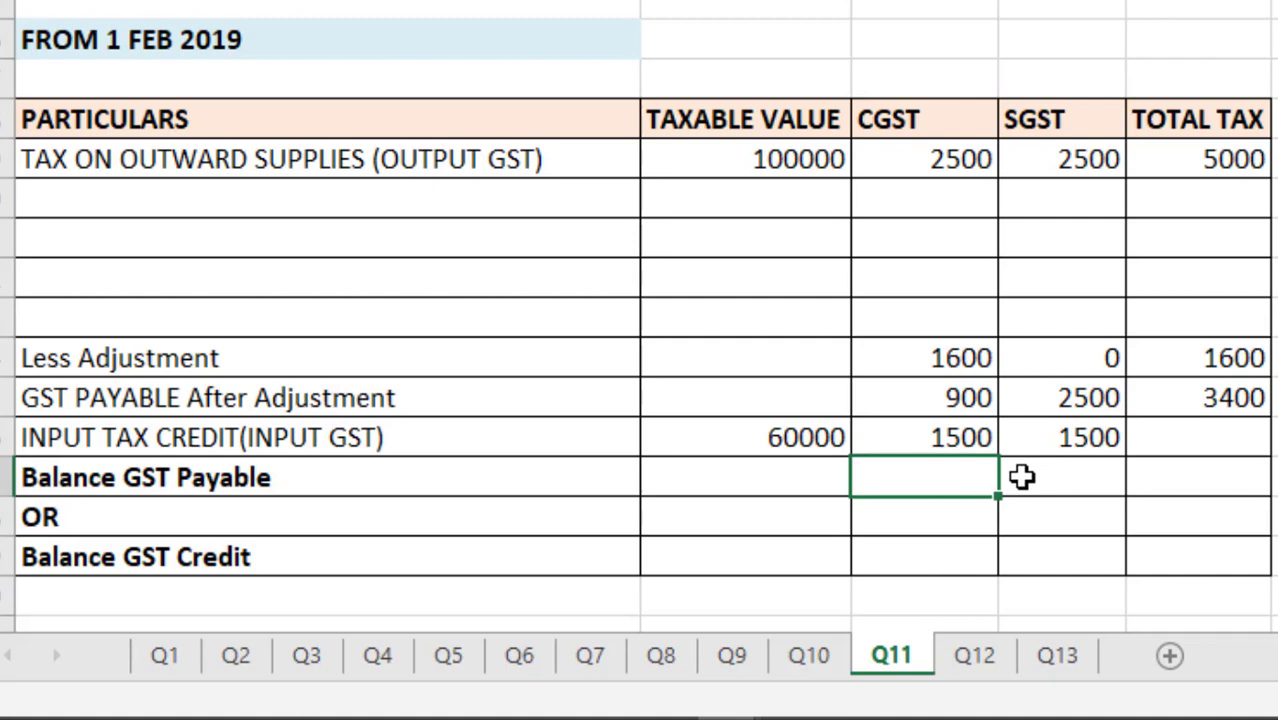
{"action": "key", "text": "Down"}
{"action": "key", "text": "Down"}
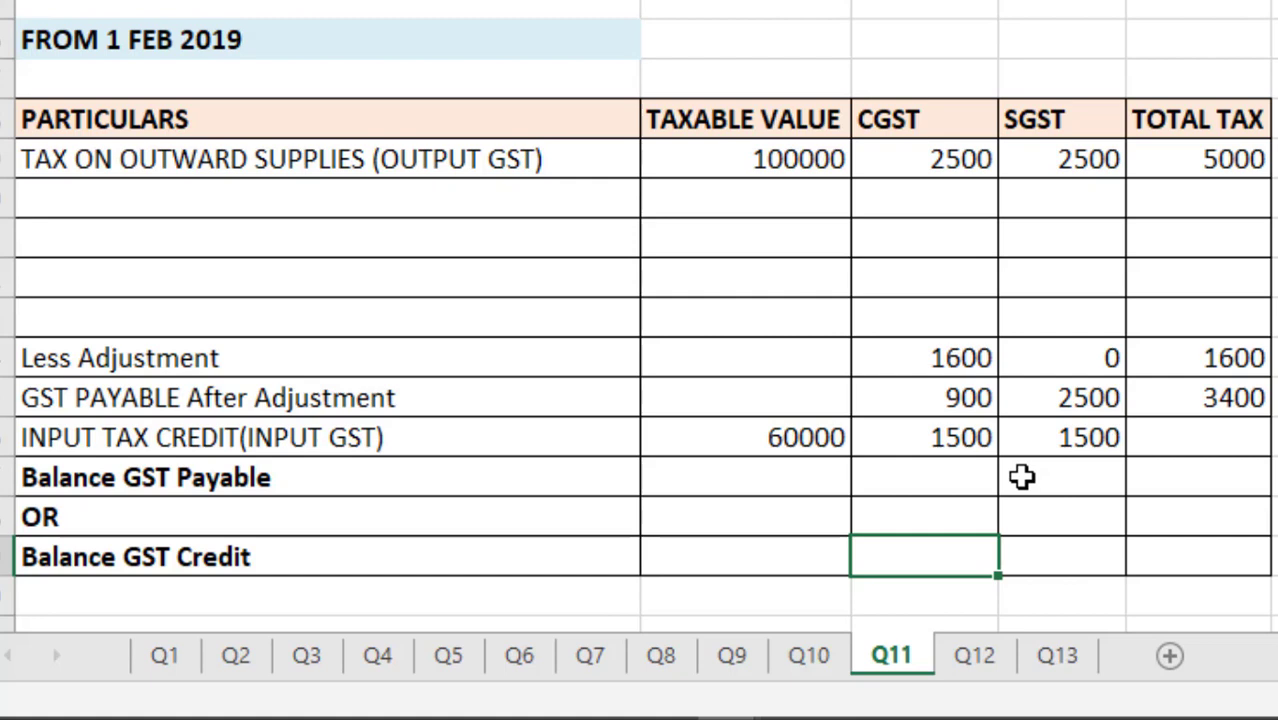
- Enter =D36-D35 as the CGST Balance GST Credit, giving 600
{"action": "left_click", "coordinate": [905, 450]}
{"action": "type", "text": "-"}
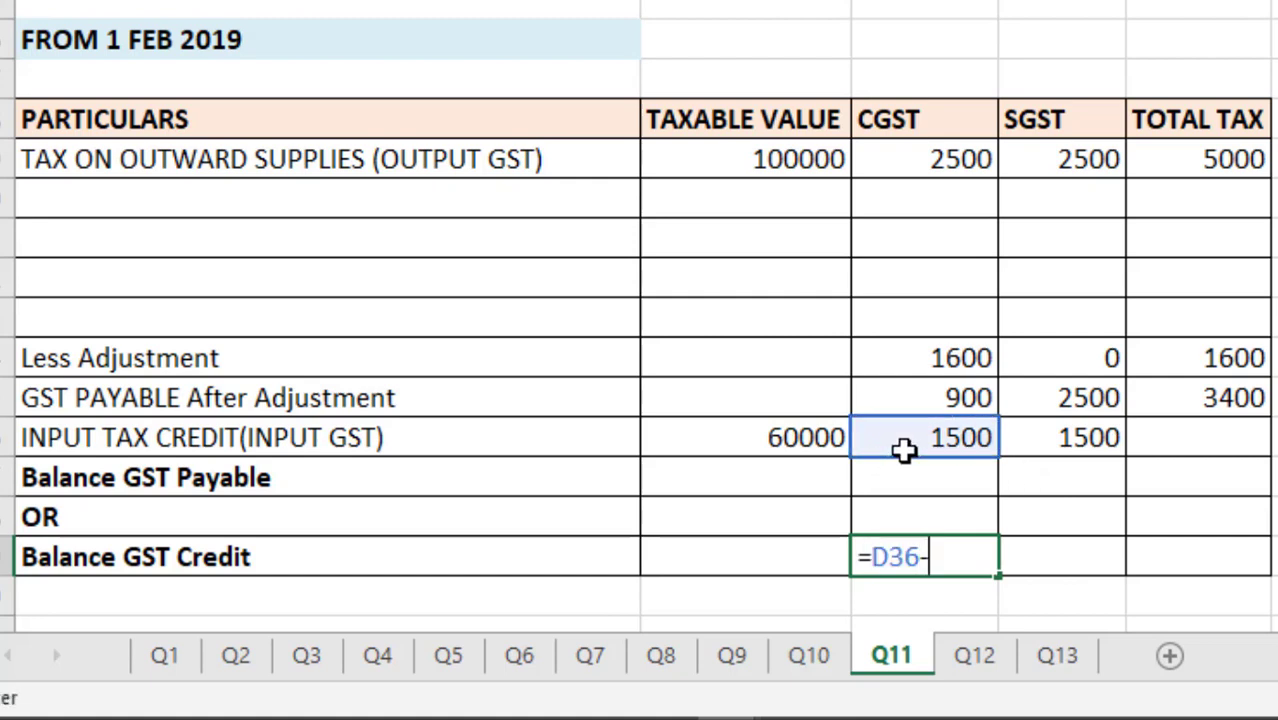
{"action": "key", "text": "Up"}
{"action": "key", "text": "Up"}
{"action": "key", "text": "Up"}
{"action": "key", "text": "Up"}
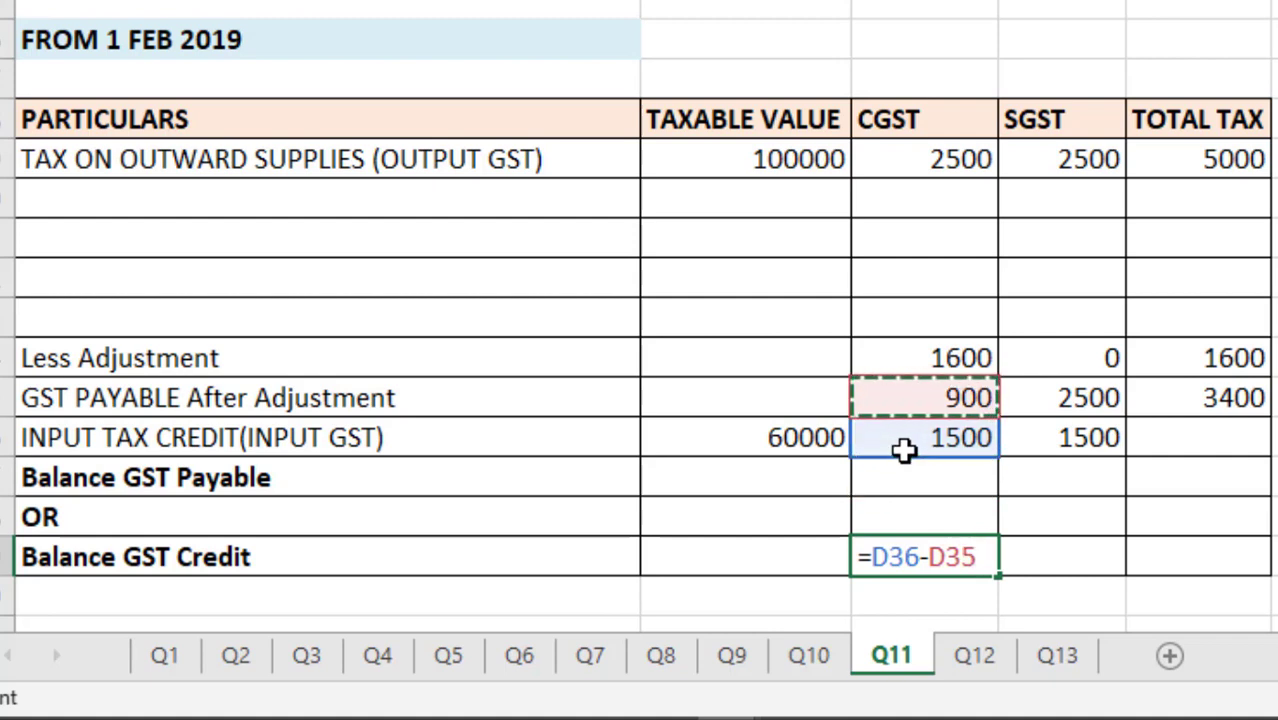
{"action": "key", "text": "Return"}
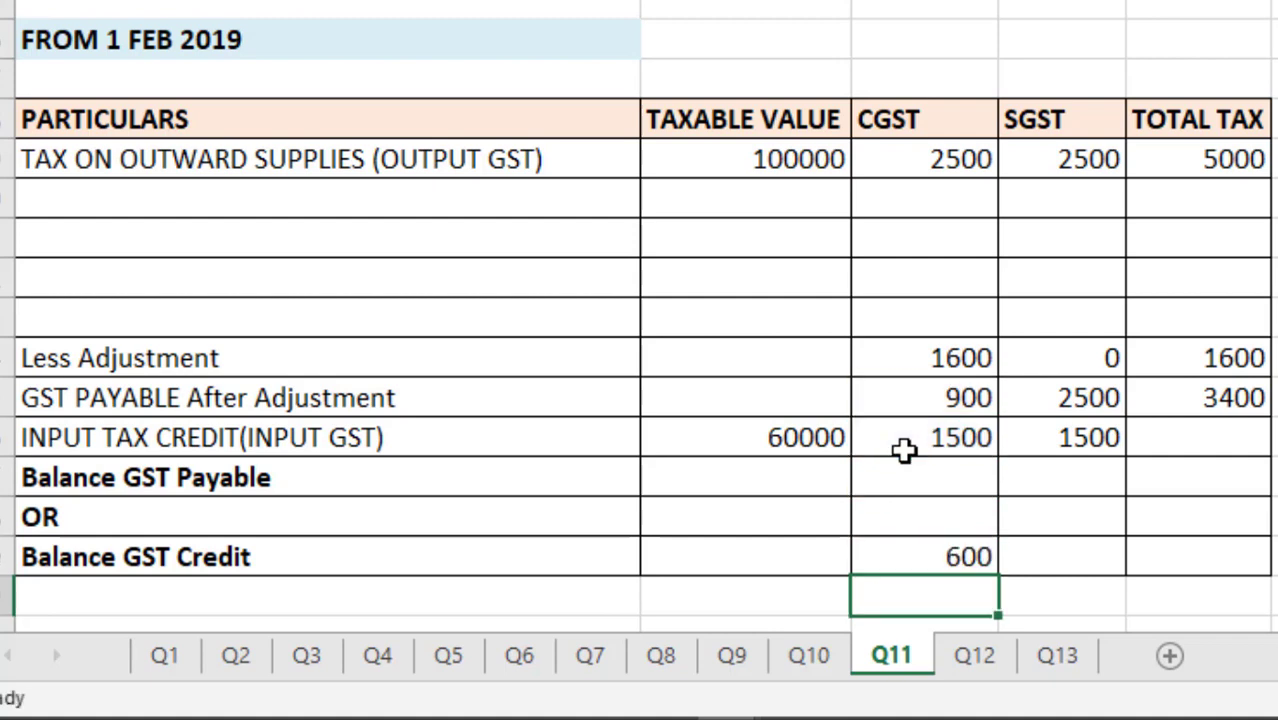
{"action": "key", "text": "Up"}
- Enter =E35-E36 as the SGST Balance GST Payable, giving 1000
{"action": "key", "text": "Right"}
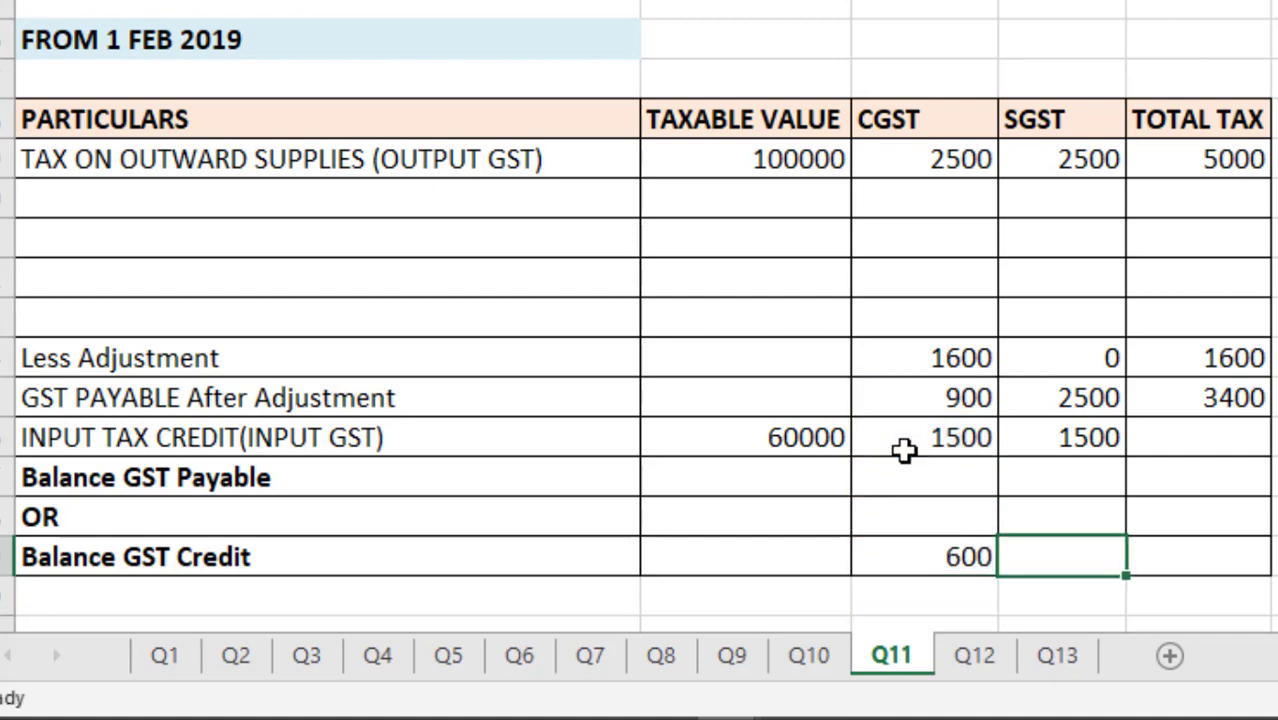
{"action": "key", "text": "Up"}
{"action": "key", "text": "Up"}
{"action": "key", "text": "Up"}
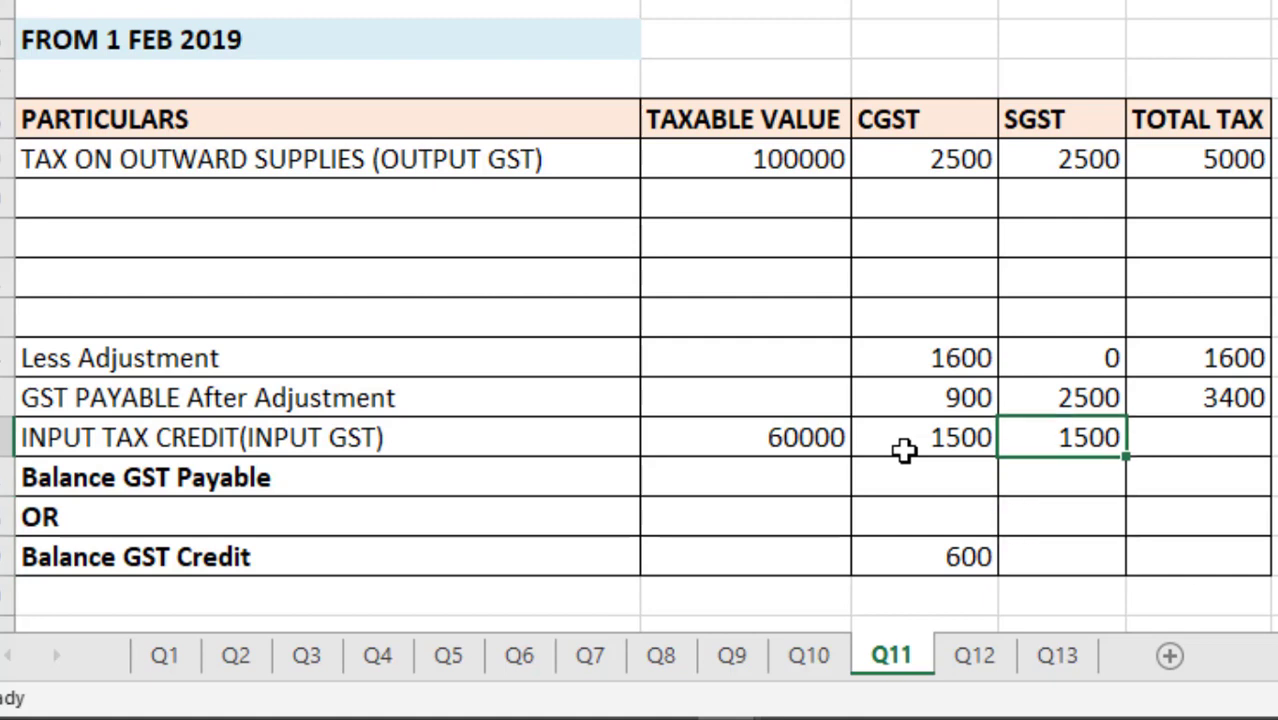
{"action": "key", "text": "Up"}
{"action": "key", "text": "Down"}
{"action": "key", "text": "Down"}
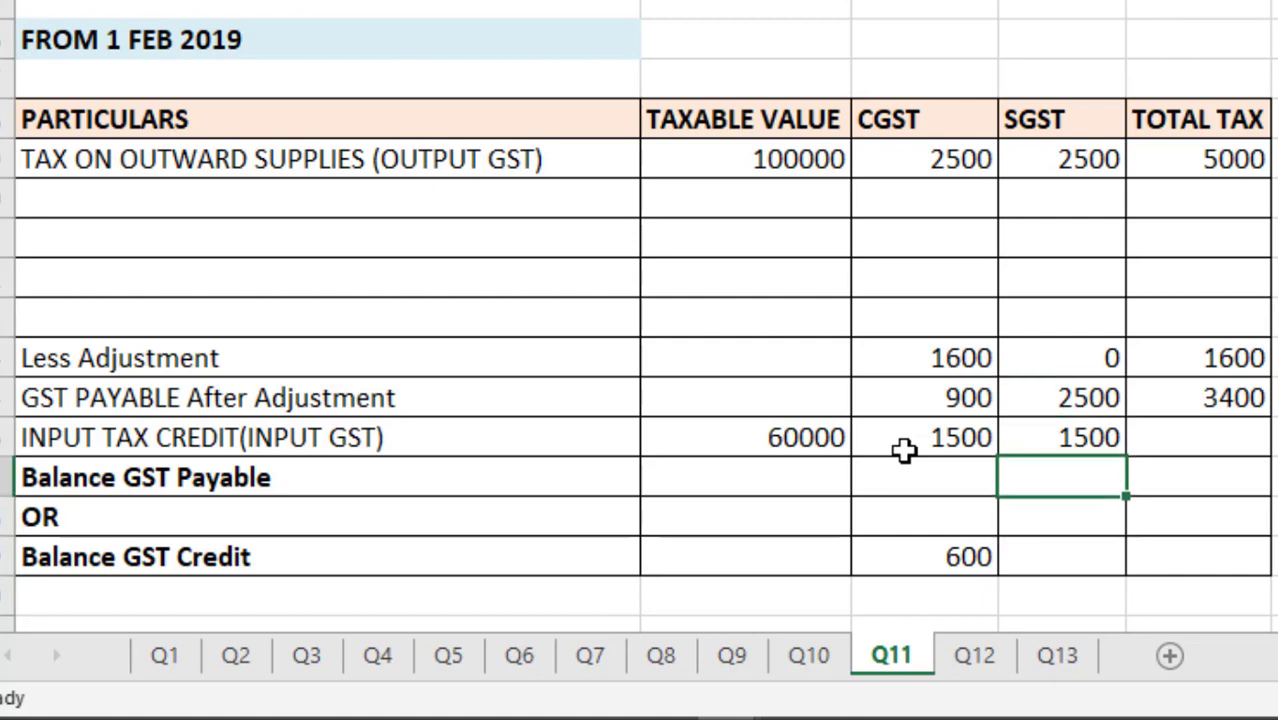
{"action": "type", "text": "="}
{"action": "left_click", "coordinate": [1108, 390]}
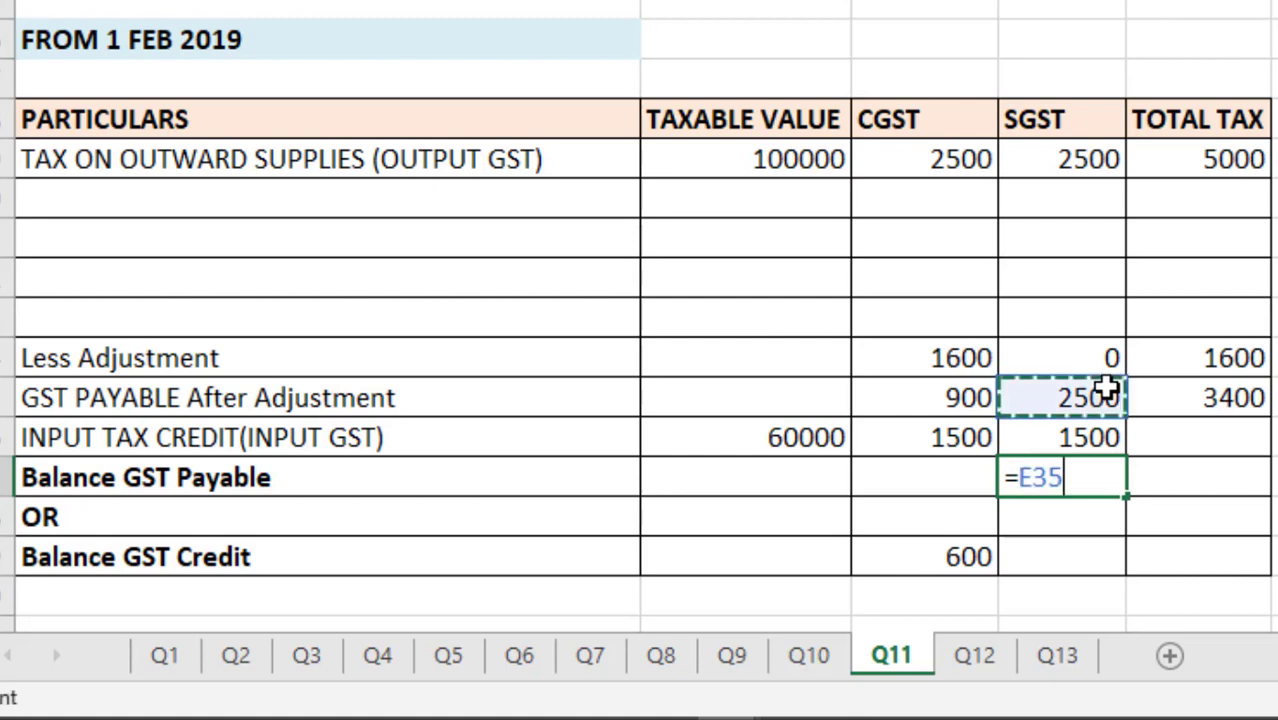
{"action": "type", "text": "-"}
{"action": "key", "text": "Up"}
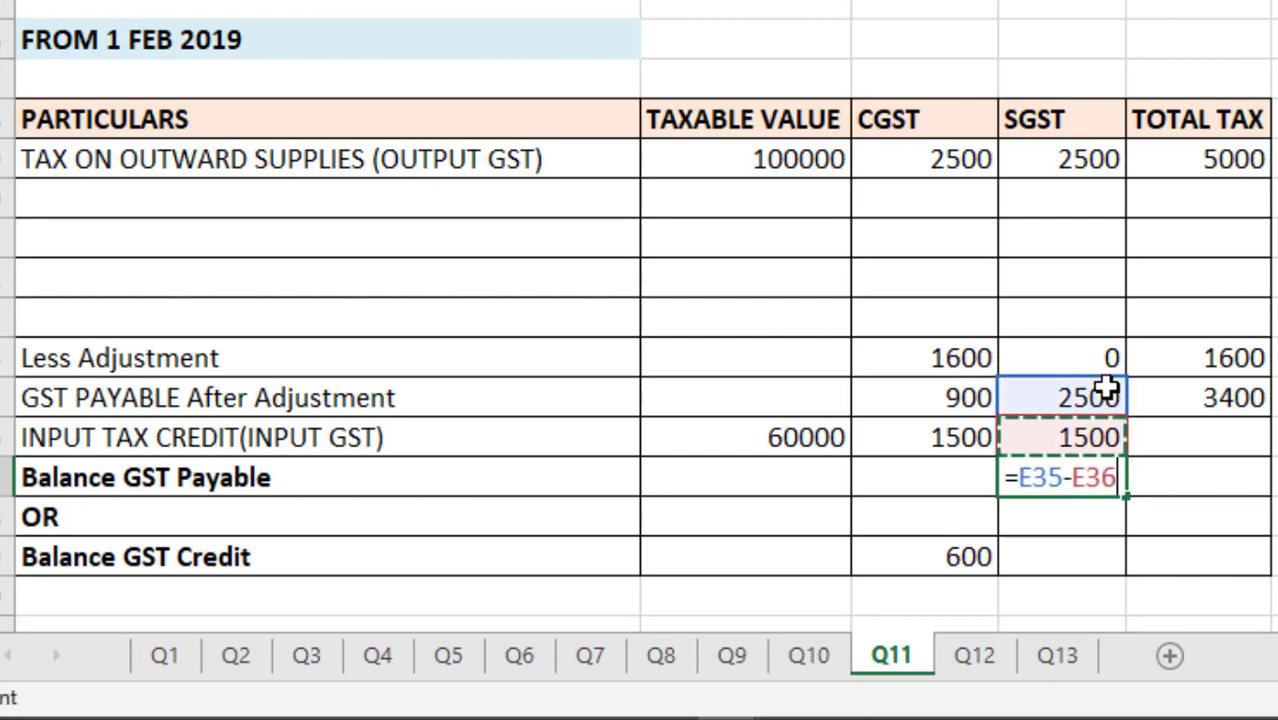
{"action": "key", "text": "Return"}
{"action": "key", "text": "Up"}
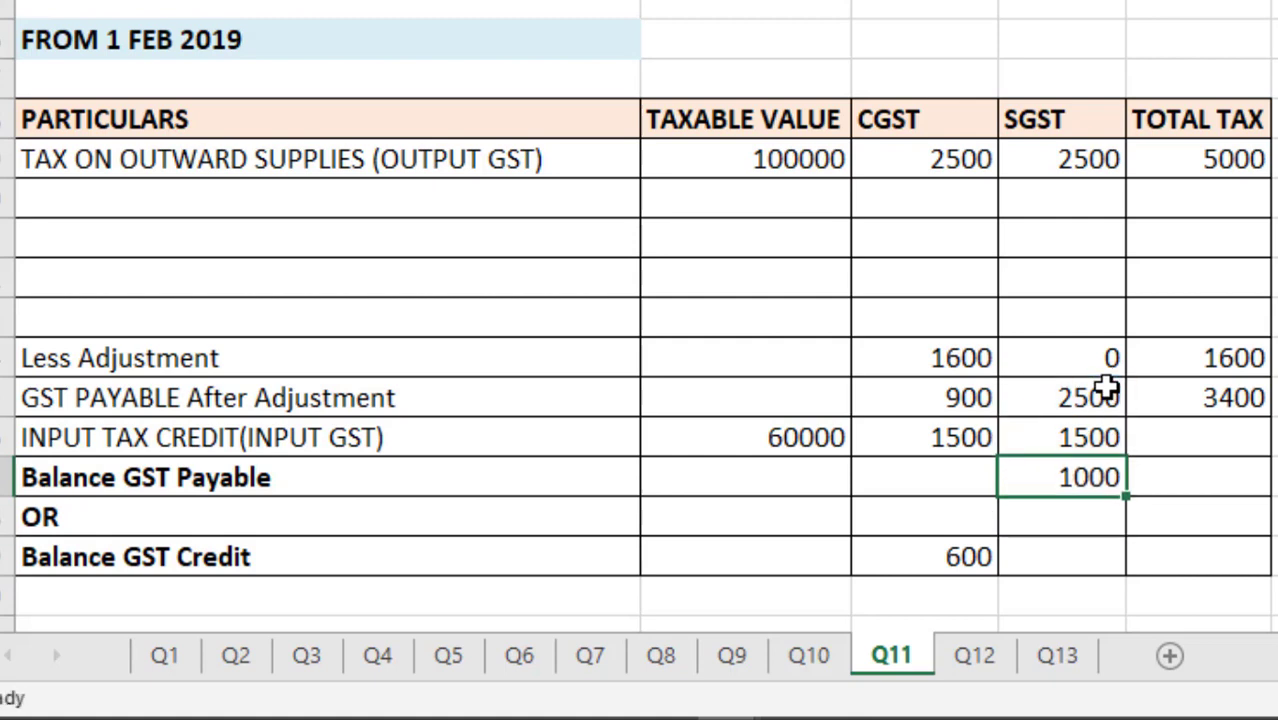
{"action": "key", "text": "Right"}
{"action": "key", "text": "Right"}
{"action": "key", "text": "Right"}
{"action": "key", "text": "Right"}
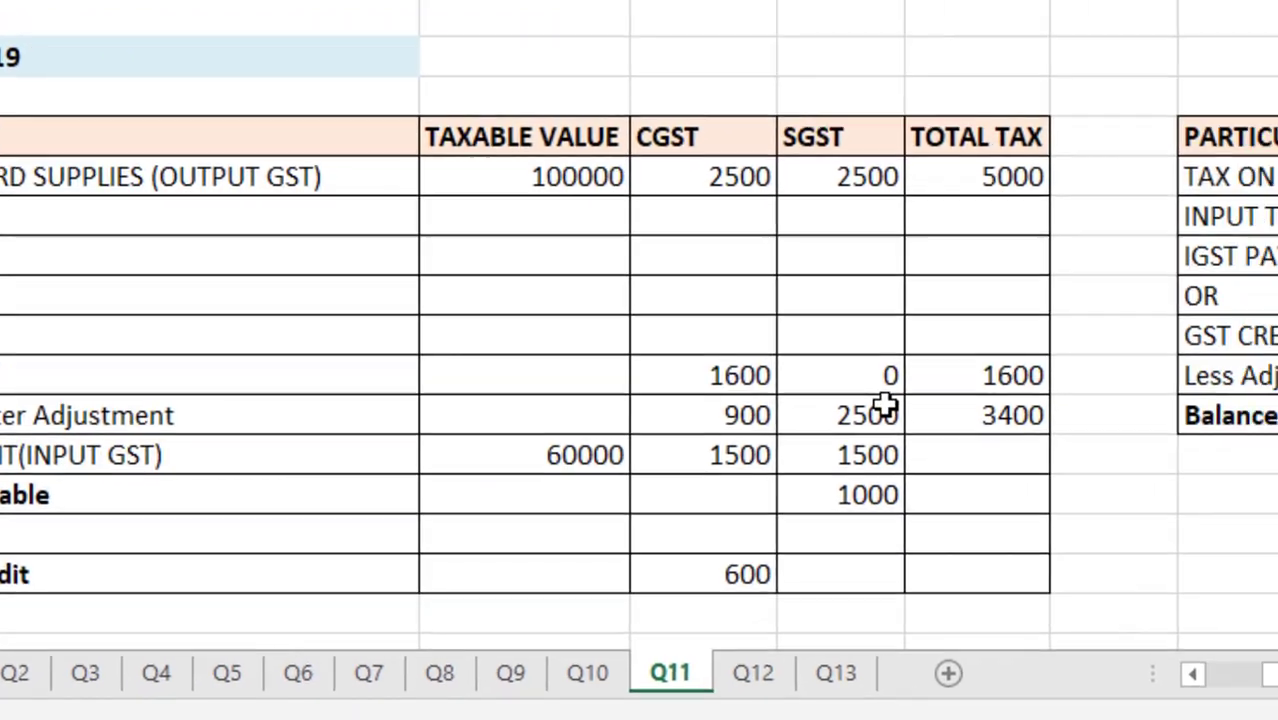
- Record a 1600 IGST Less Adjustment and begin the Balance IGST Credit subtraction formula
{"action": "key", "text": "Up"}
{"action": "key", "text": "Up"}
{"action": "key", "text": "Up"}
{"action": "key", "text": "Left"}
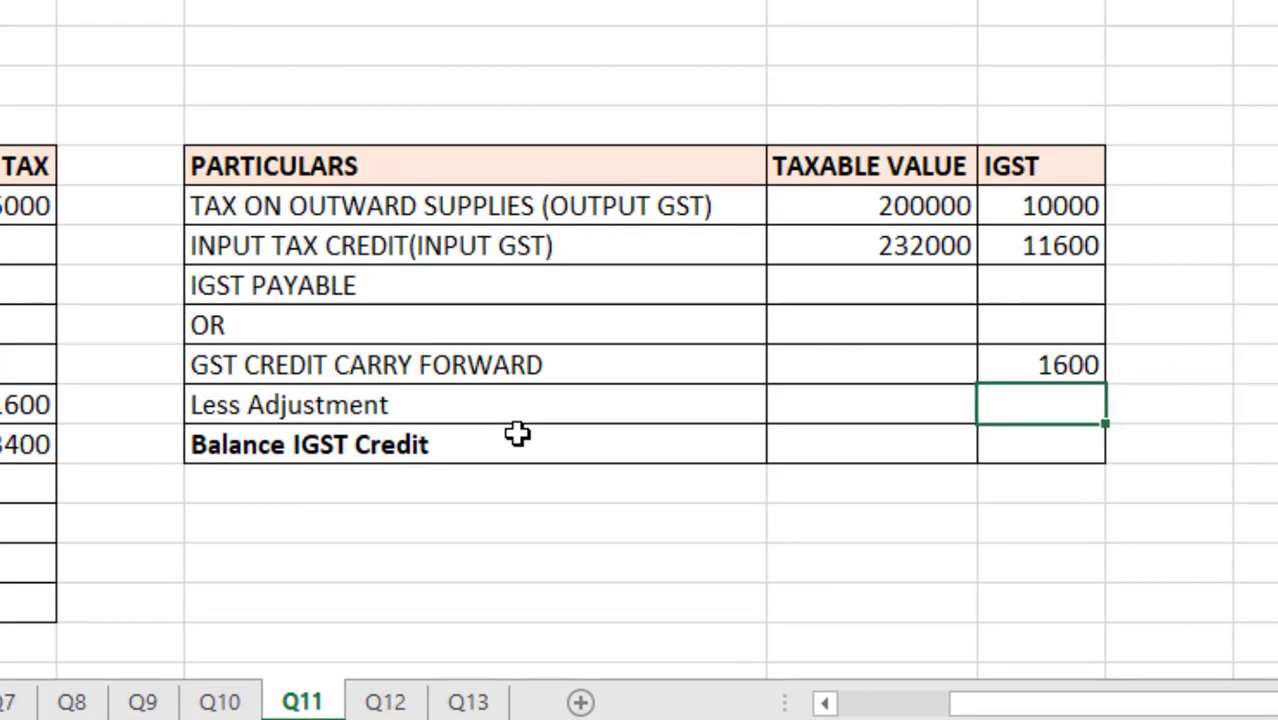
{"action": "type", "text": "1600"}
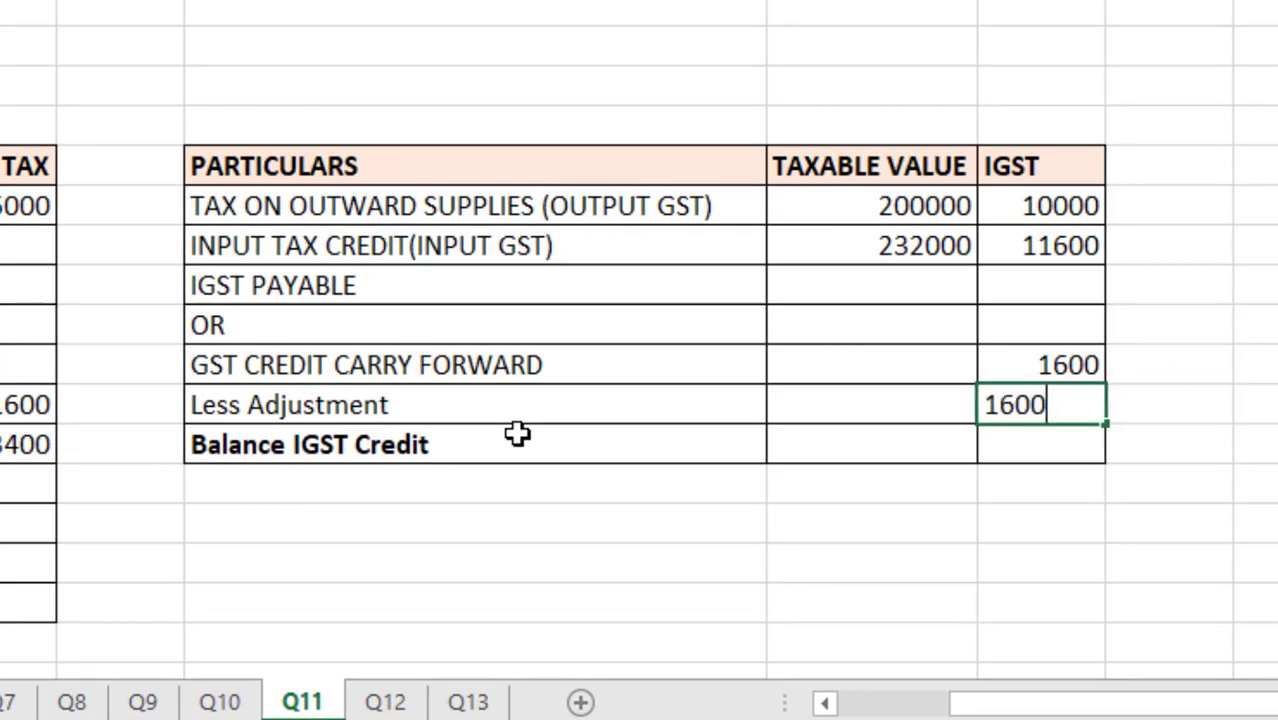
{"action": "key", "text": "Return"}
{"action": "type", "text": "="}
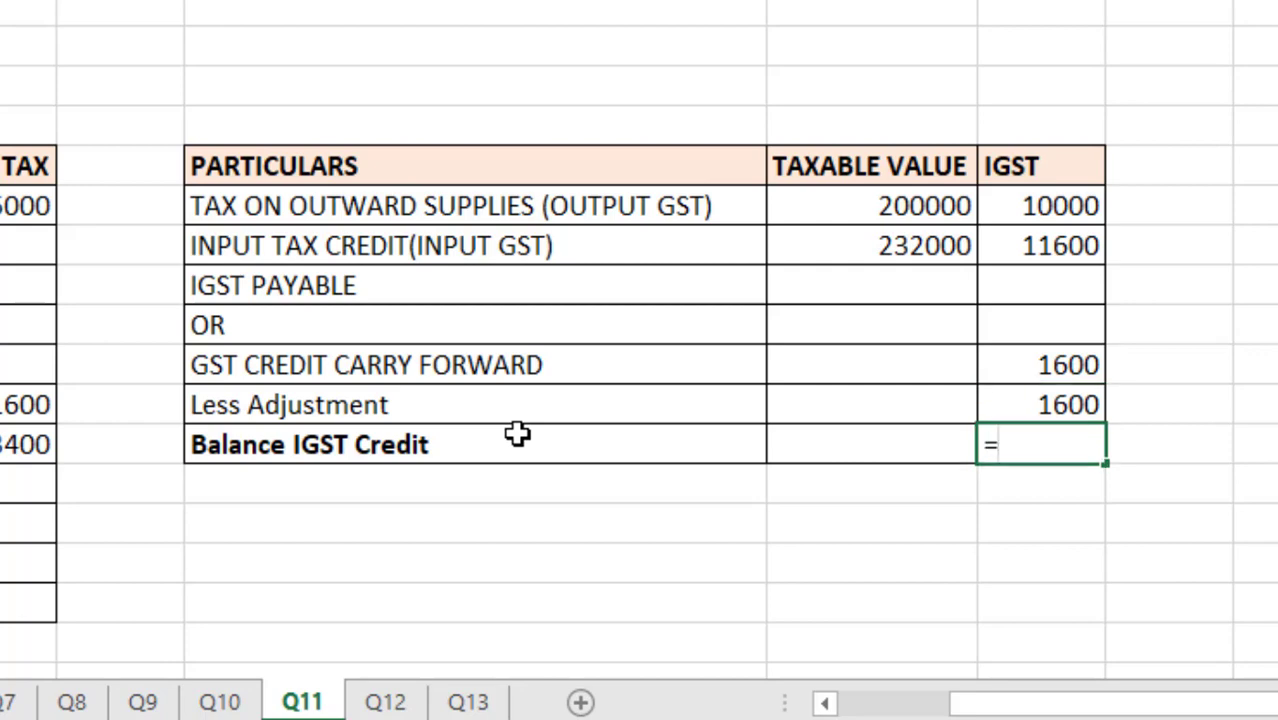
{"action": "key", "text": "Up"}
{"action": "key", "text": "Up"}
{"action": "type", "text": "-"}
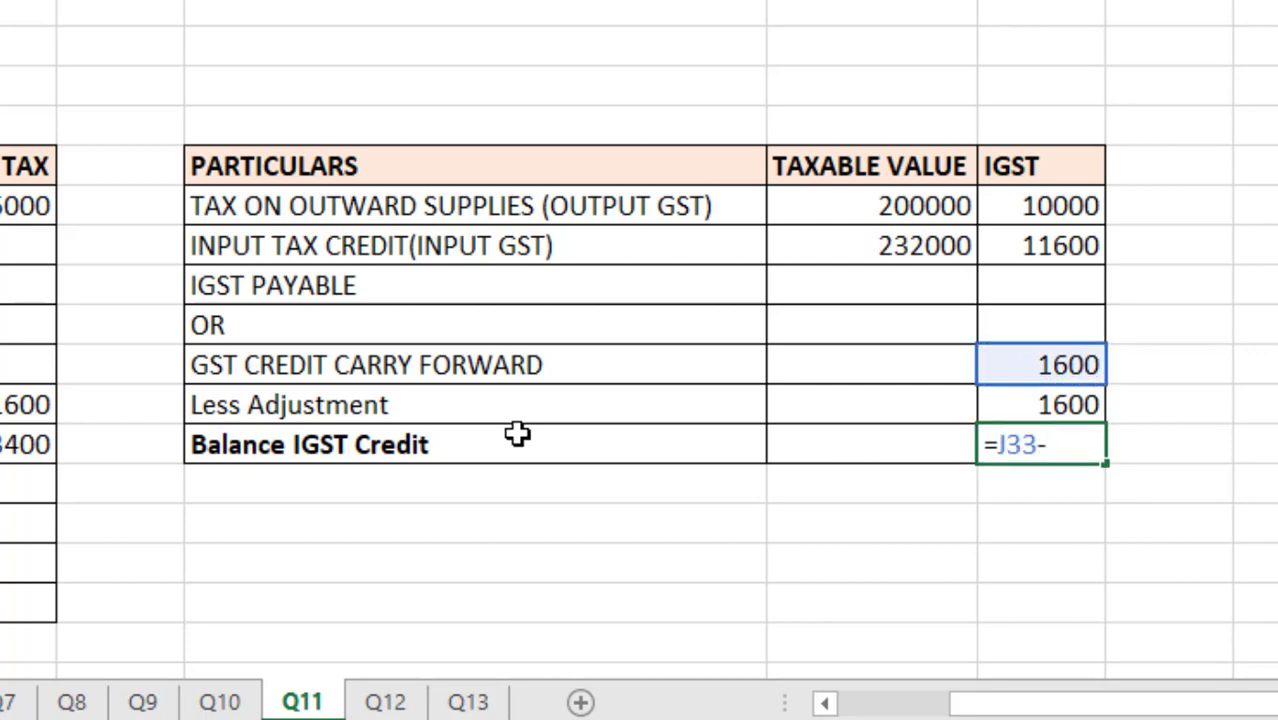
{"action": "key", "text": "Up"}
{"action": "key", "text": "Page_Up"}
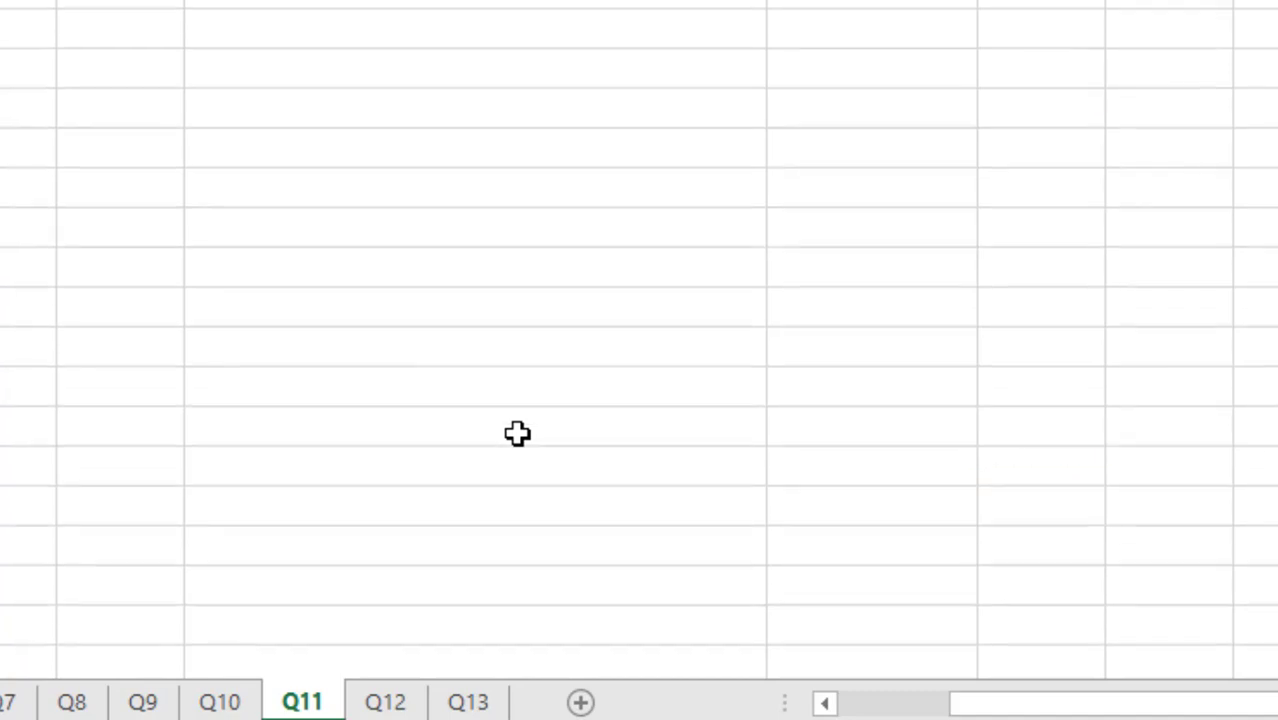
{"action": "key", "text": "Page_Up"}
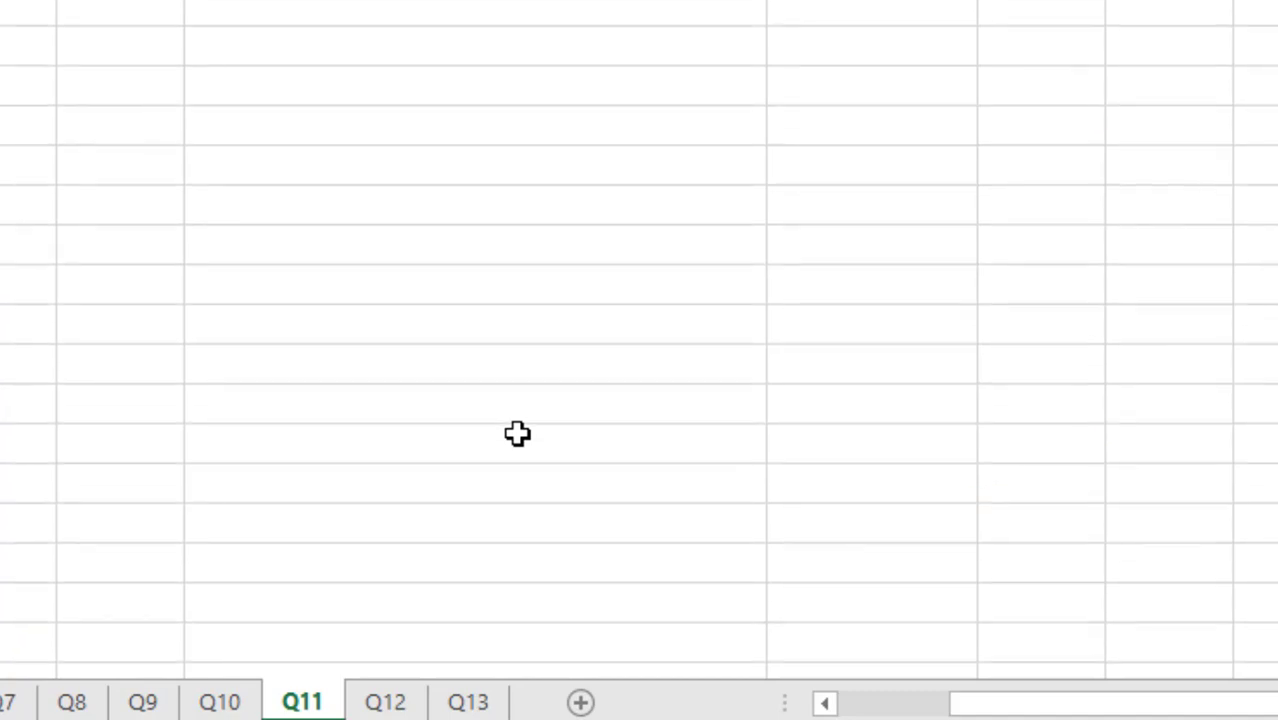
{"action": "scroll", "coordinate": [517, 432], "scroll_direction": "up", "scroll_amount": 5}
{"action": "scroll", "coordinate": [517, 432], "scroll_direction": "left", "scroll_amount": 3}
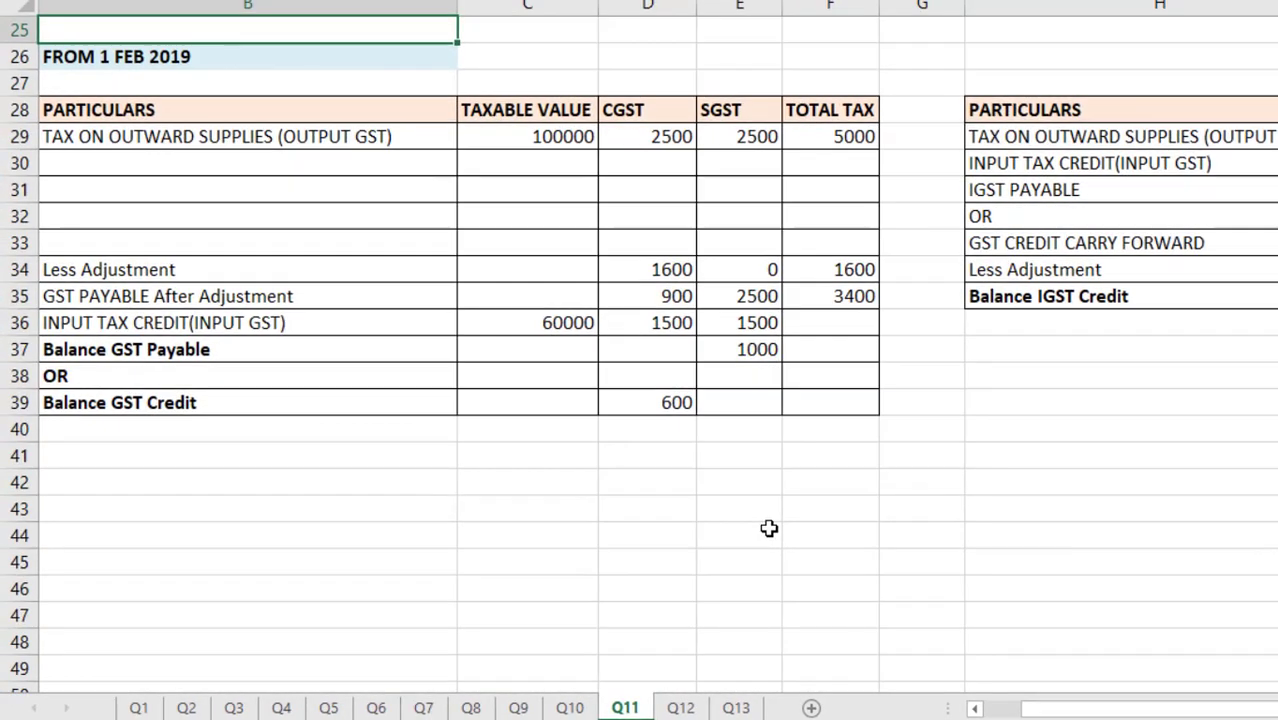
{"action": "scroll", "coordinate": [768, 528], "scroll_direction": "up", "scroll_amount": 3}
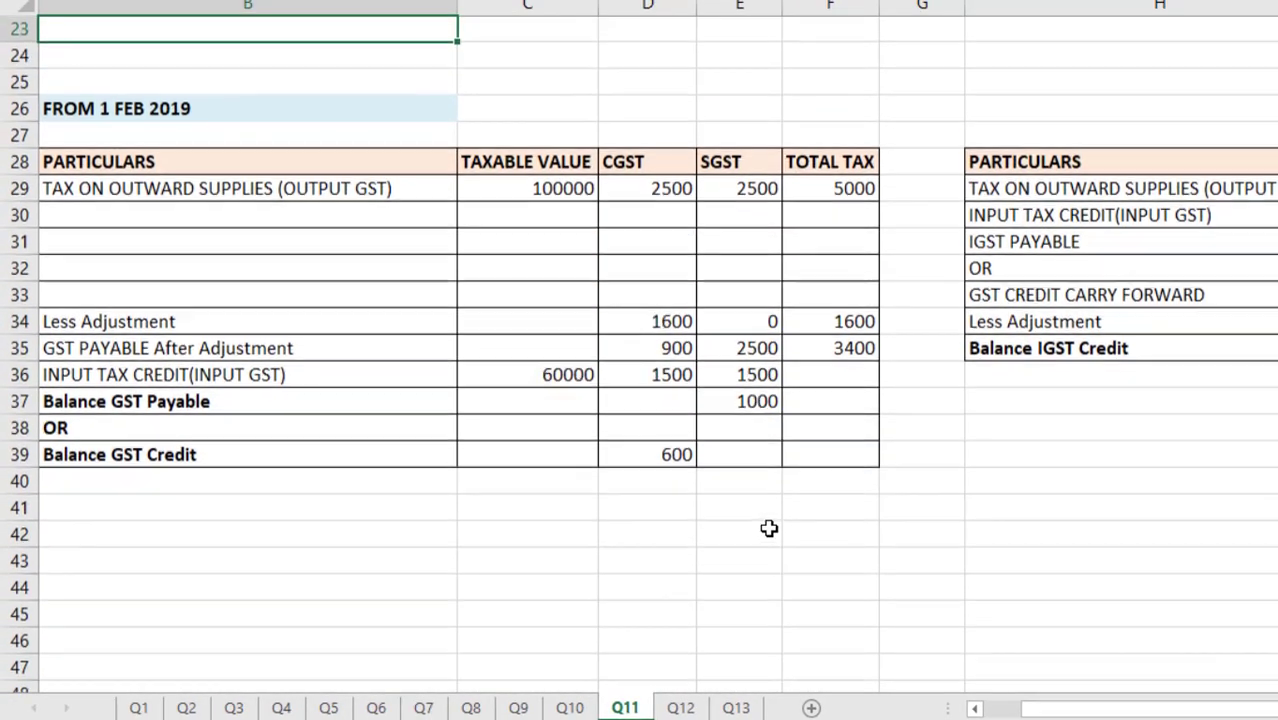
{"action": "scroll", "coordinate": [768, 528], "scroll_direction": "up", "scroll_amount": 1}
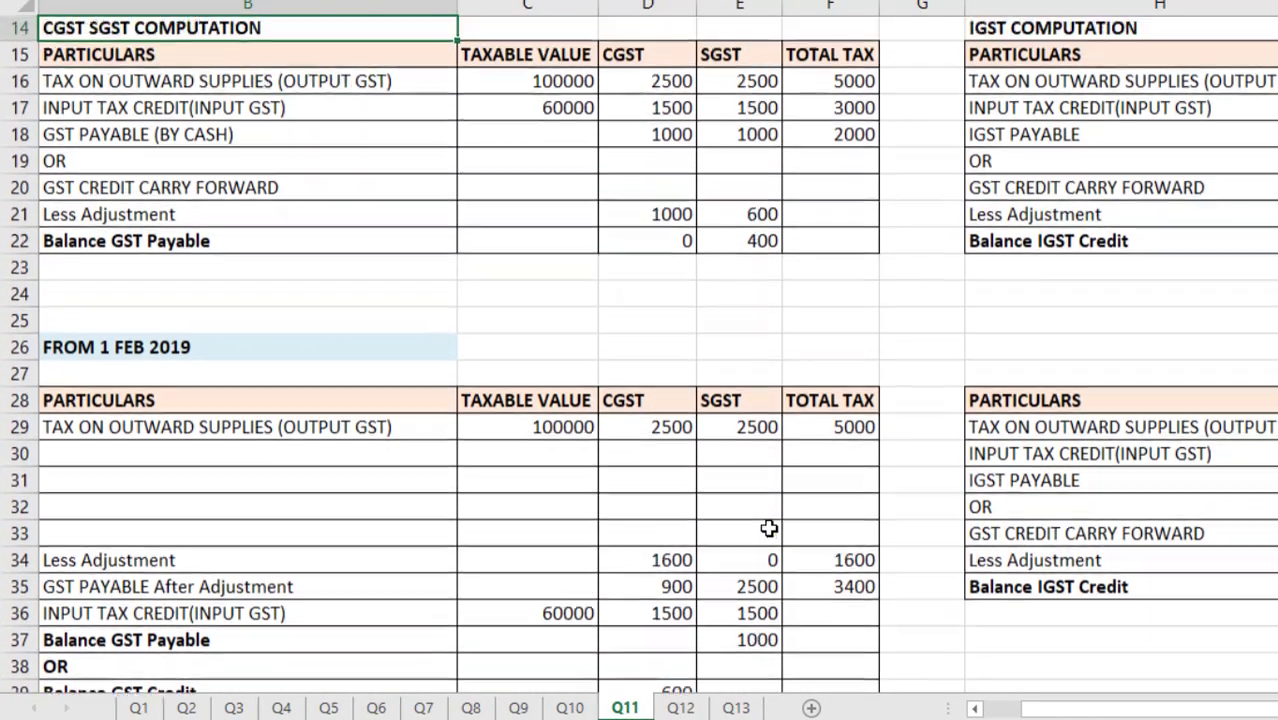
{"action": "scroll", "coordinate": [768, 528], "scroll_direction": "up", "scroll_amount": 1}
{"action": "key", "text": "Left"}
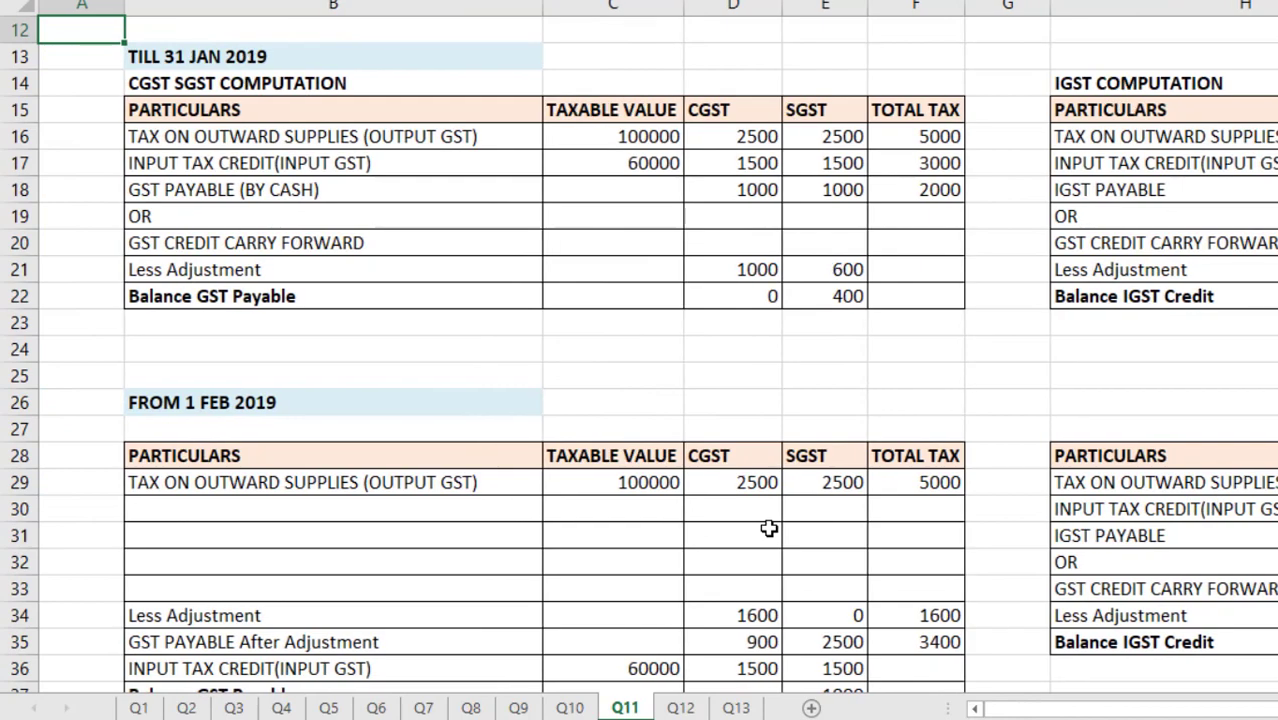
{"action": "key", "text": "Up"}
{"action": "key", "text": "Up"}
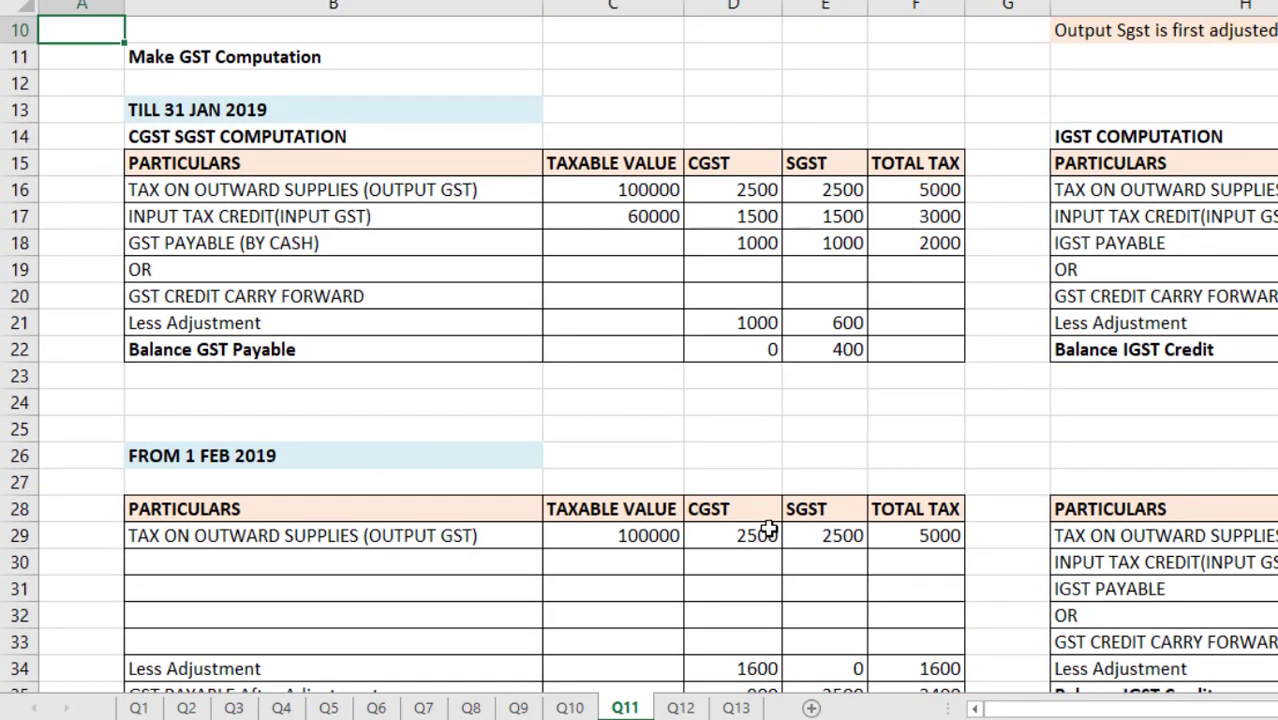
{"action": "key", "text": "Right"}
{"action": "key", "text": "Up"}
{"action": "key", "text": "Up"}
{"action": "key", "text": "Up"}
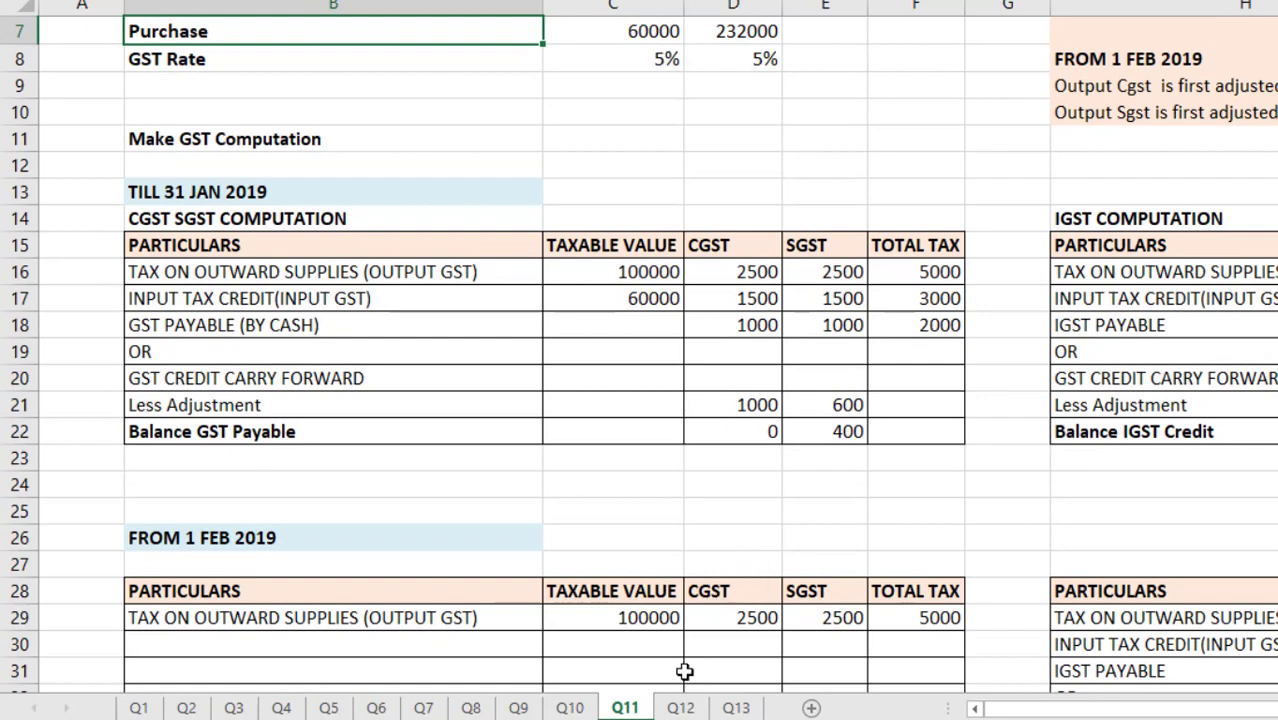
- Switch to the Q12 sheet and step down column C through its empty tables
{"action": "left_click", "coordinate": [680, 707]}
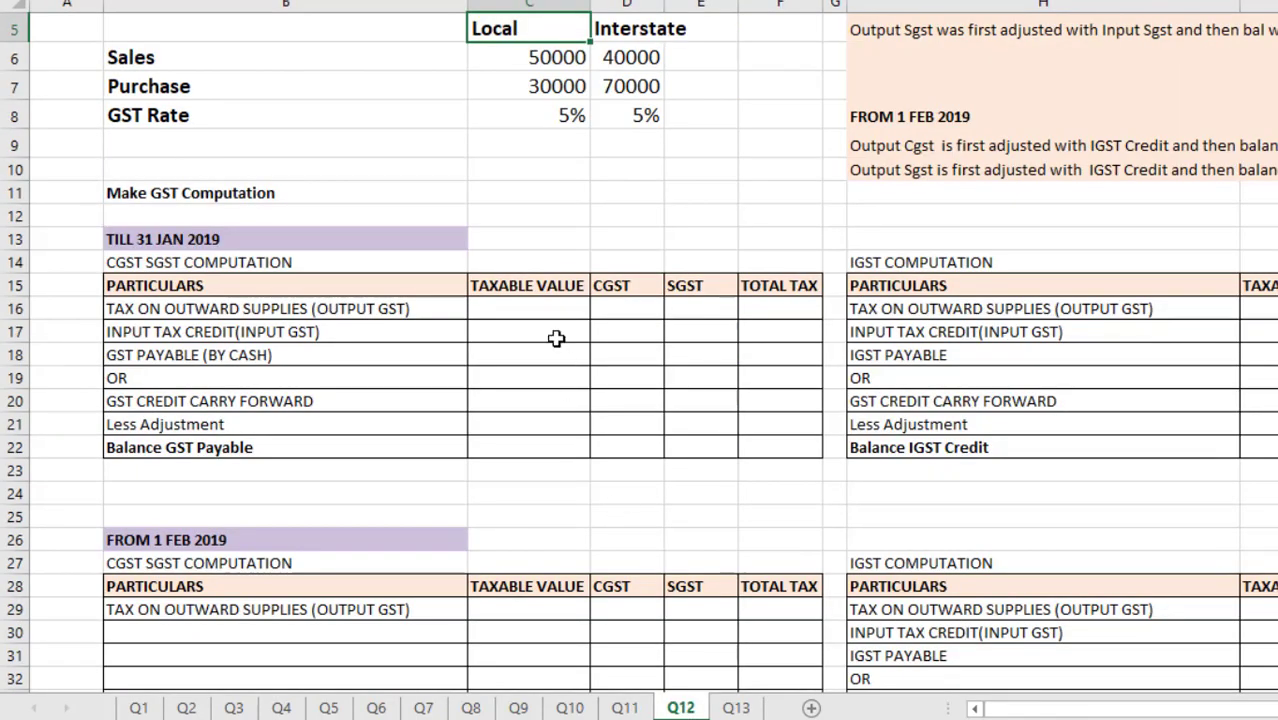
{"action": "left_click", "coordinate": [543, 201]}
{"action": "key", "text": "Up"}
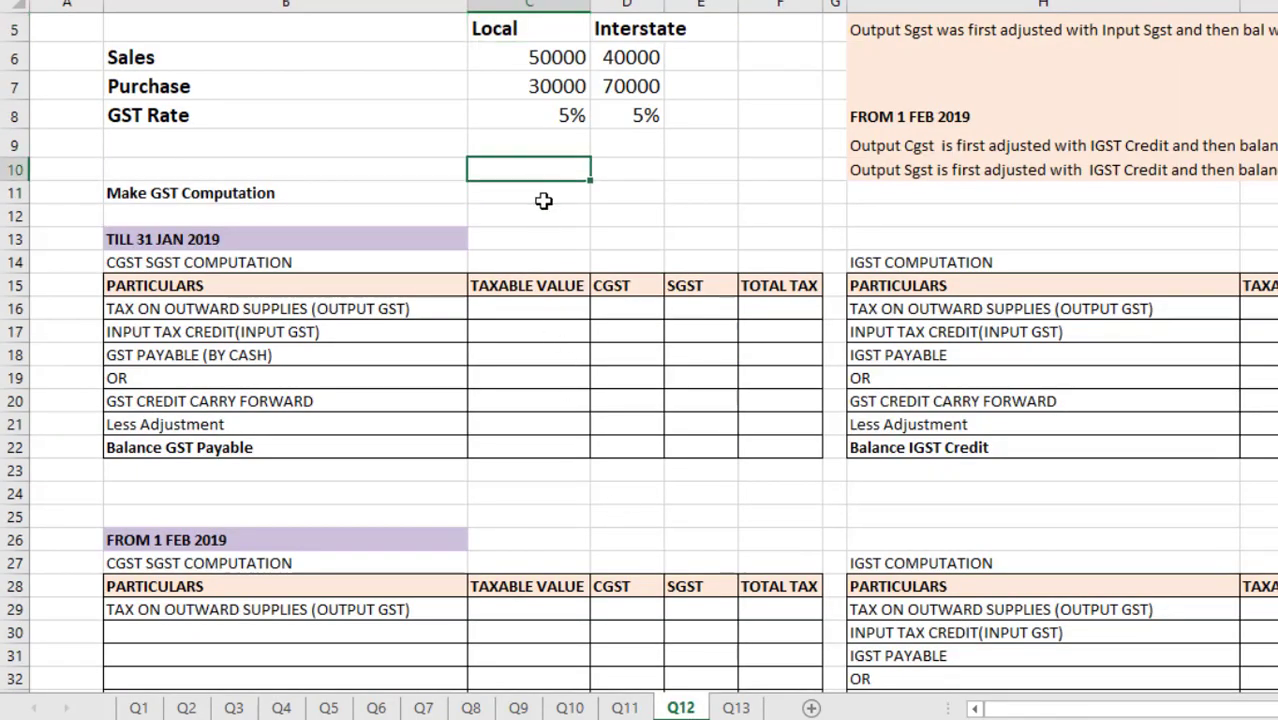
{"action": "key", "text": "Up"}
{"action": "key", "text": "Up"}
{"action": "key", "text": "Up"}
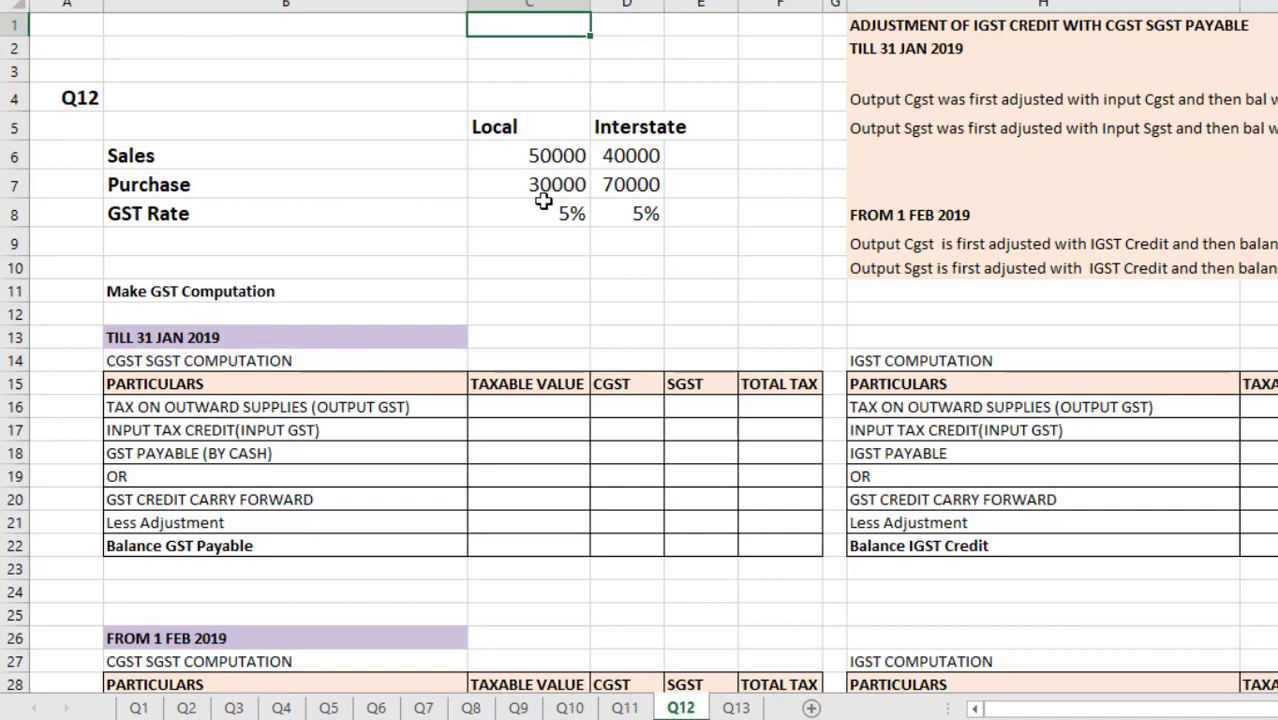
{"action": "key", "text": "Down"}
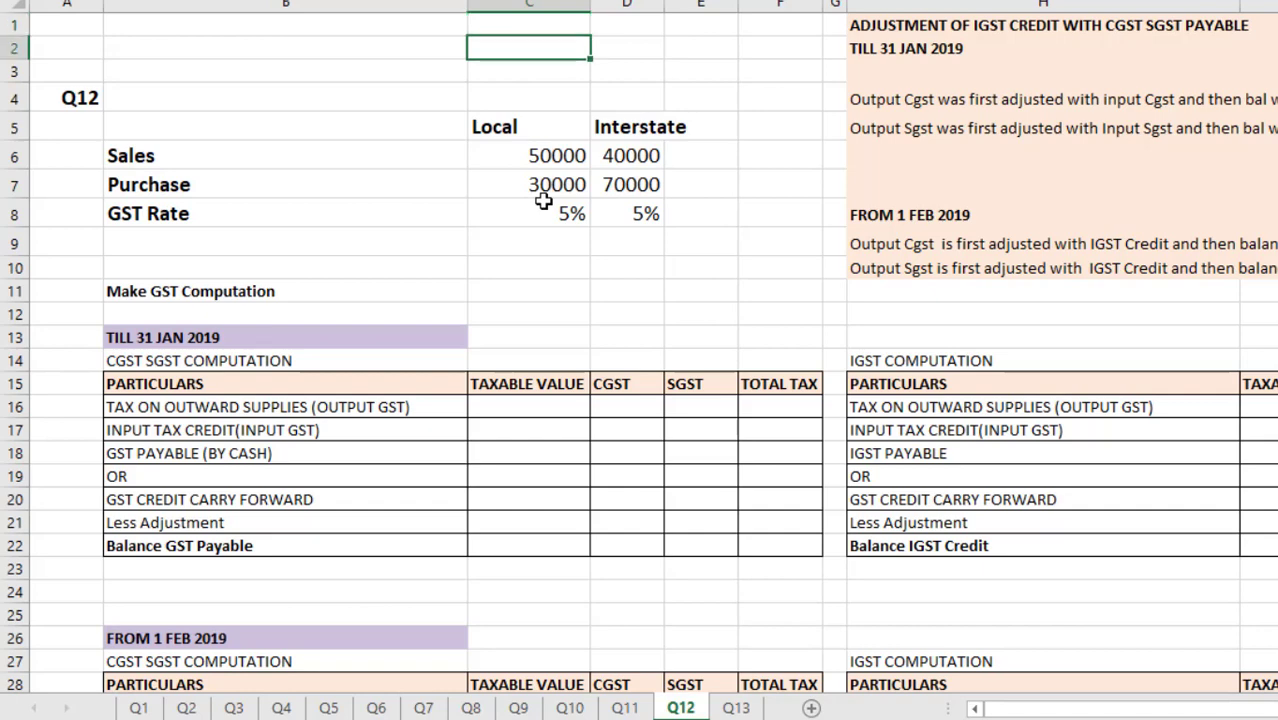
{"action": "key", "text": "Down"}
{"action": "key", "text": "Down"}
{"action": "key", "text": "Down"}
{"action": "key", "text": "Down"}
{"action": "key", "text": "Down"}
{"action": "key", "text": "Down"}
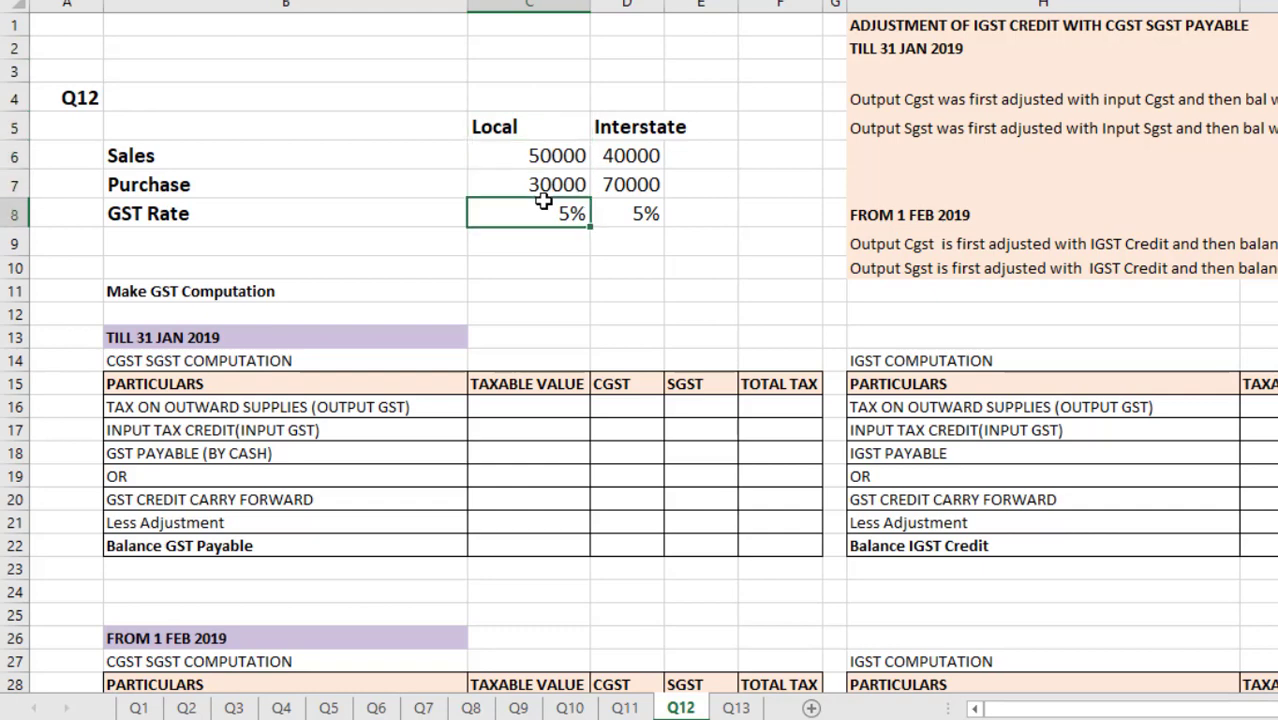
{"action": "key", "text": "Down"}
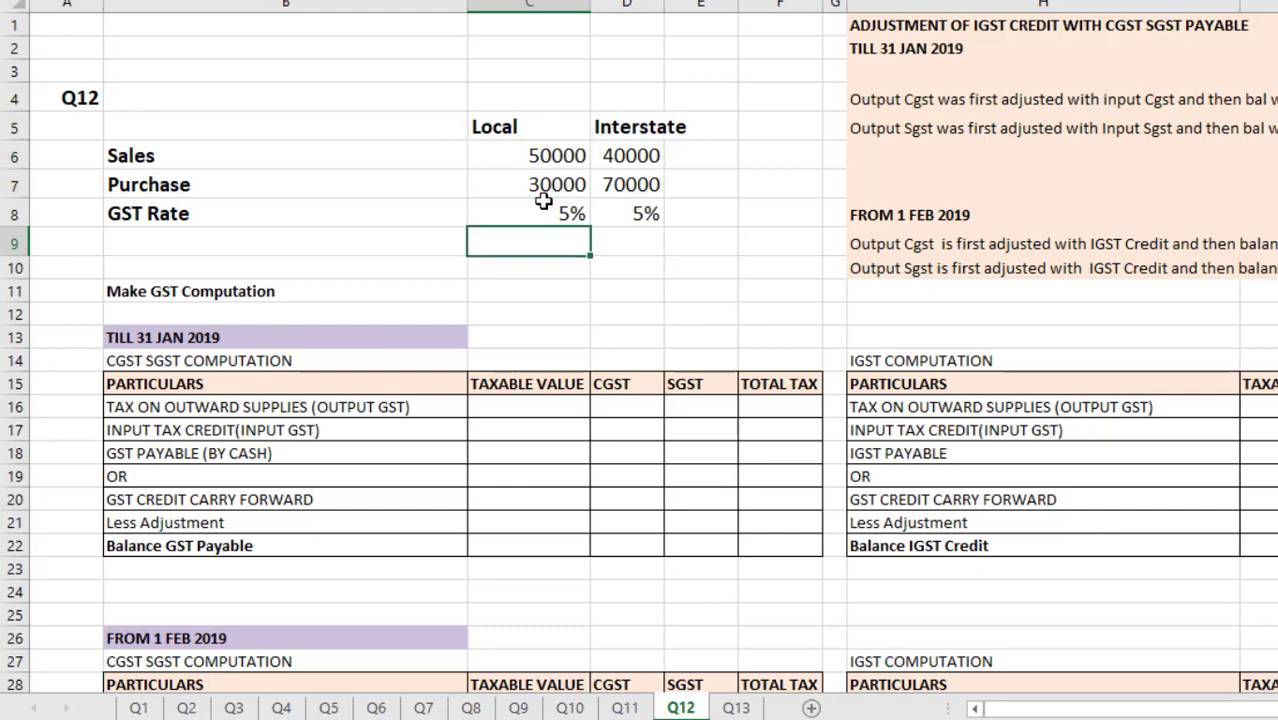
{"action": "key", "text": "Down"}
{"action": "key", "text": "Down"}
{"action": "key", "text": "Down"}
{"action": "key", "text": "Down"}
{"action": "key", "text": "Down"}
{"action": "key", "text": "Down"}
{"action": "key", "text": "Down"}
{"action": "key", "text": "Down"}
{"action": "key", "text": "Down"}
{"action": "key", "text": "Down"}
{"action": "key", "text": "Down"}
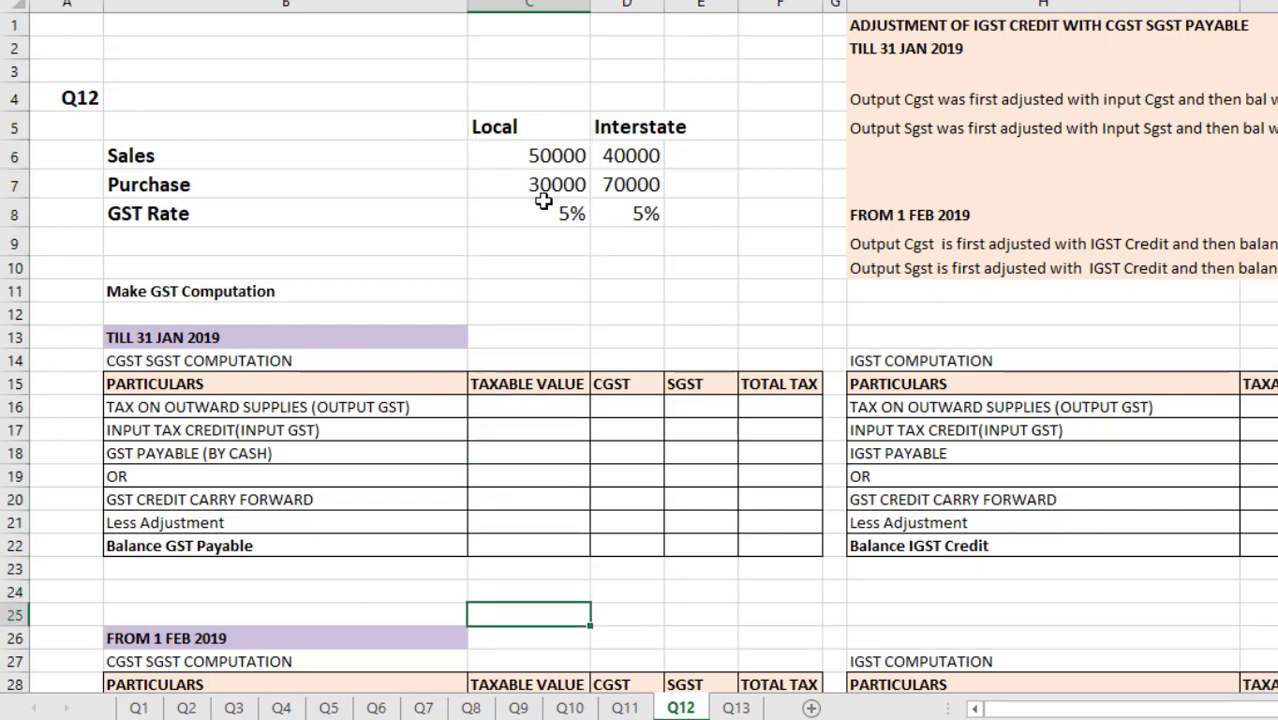
{"action": "key", "text": "Down"}
{"action": "key", "text": "Down"}
{"action": "key", "text": "Down"}
{"action": "key", "text": "Down"}
{"action": "key", "text": "Down"}
{"action": "key", "text": "Down"}
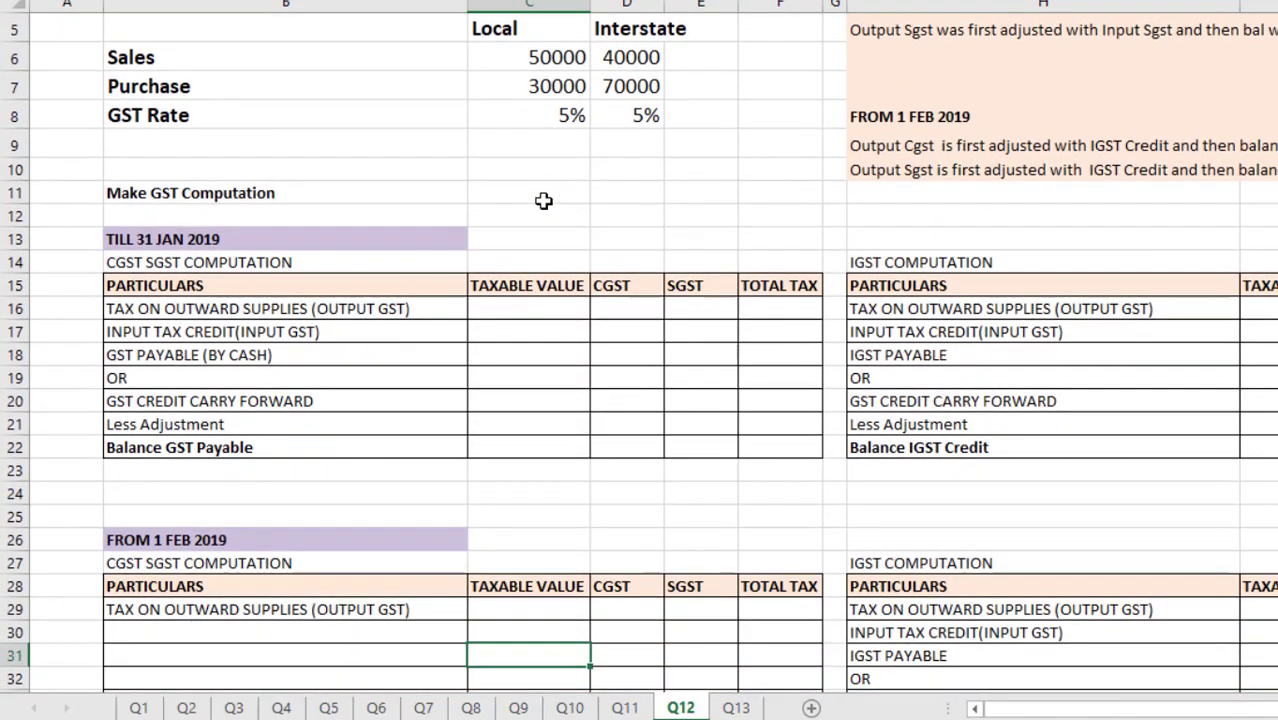
{"action": "key", "text": "Down"}
{"action": "key", "text": "Down"}
{"action": "key", "text": "Down"}
{"action": "key", "text": "Down"}
{"action": "key", "text": "Down"}
{"action": "key", "text": "Down"}
{"action": "key", "text": "Down"}
{"action": "key", "text": "Down"}
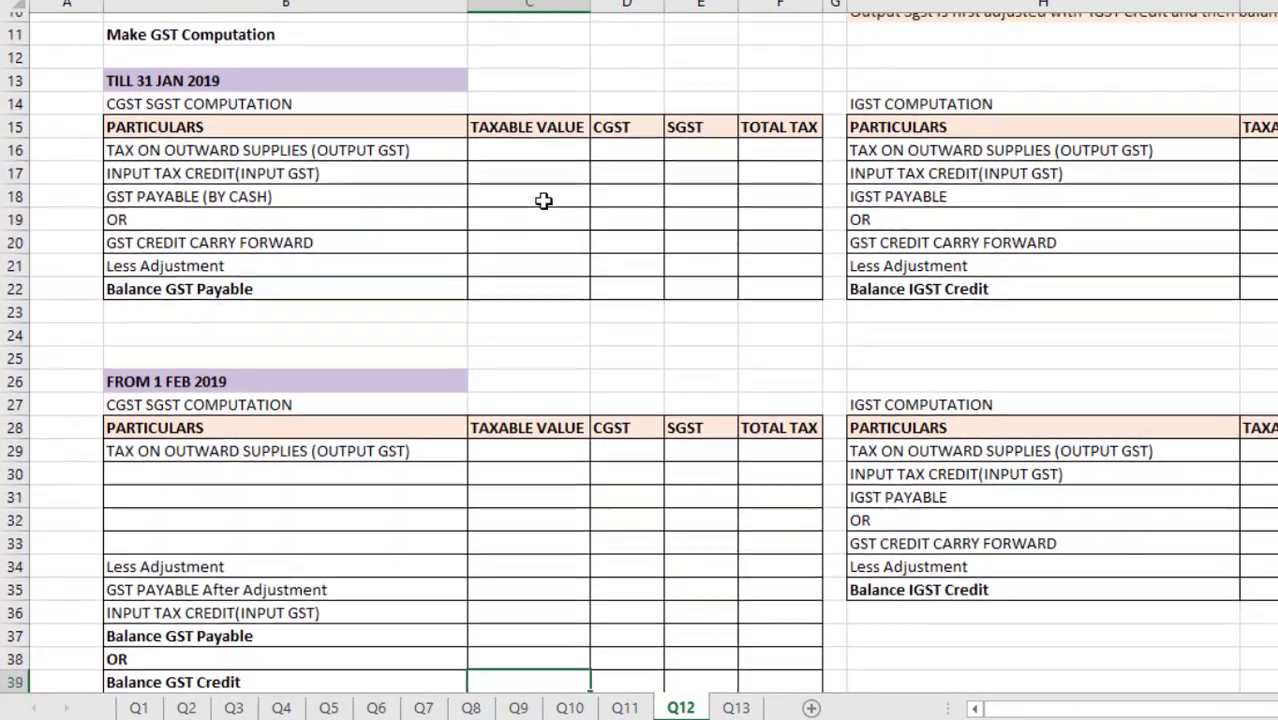
{"action": "key", "text": "Down"}
{"action": "key", "text": "Down"}
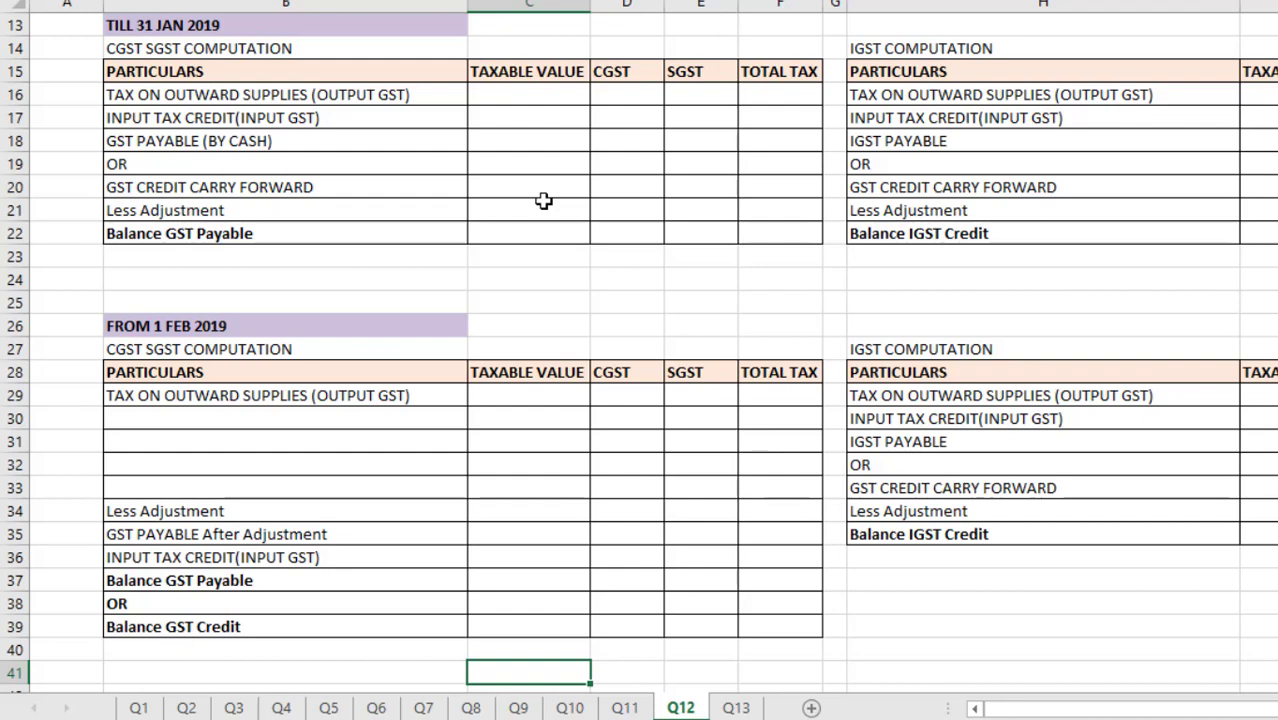
- Switch to the Q13 sheet and move to taxable value cell C13 in the output tax row
{"action": "left_click", "coordinate": [742, 708]}
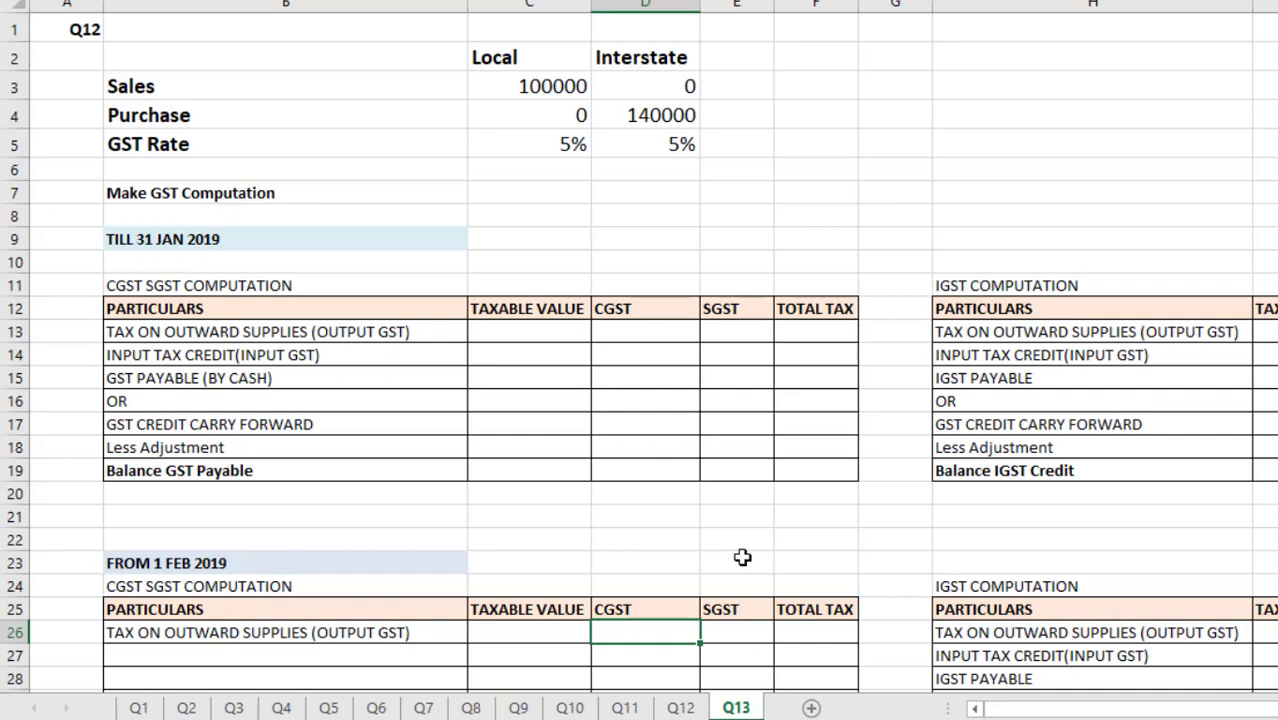
{"action": "left_click", "coordinate": [725, 259]}
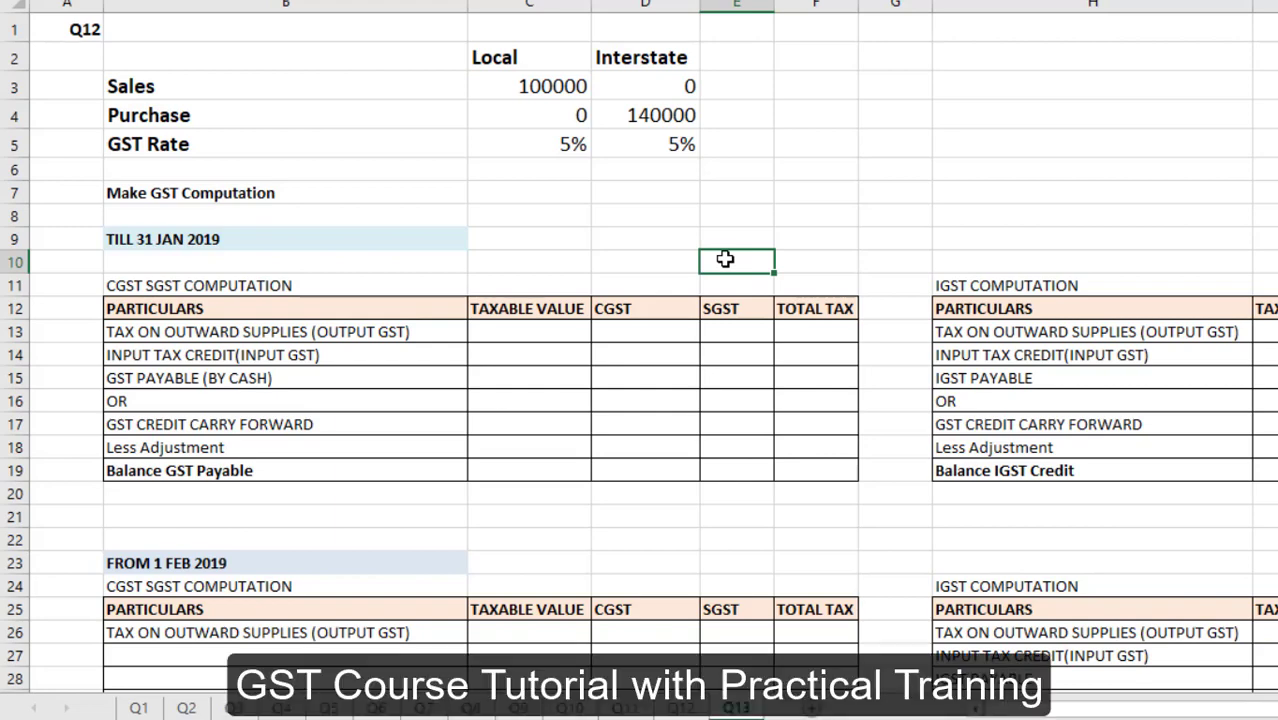
{"action": "key", "text": "Down"}
{"action": "key", "text": "Down"}
{"action": "key", "text": "Down"}
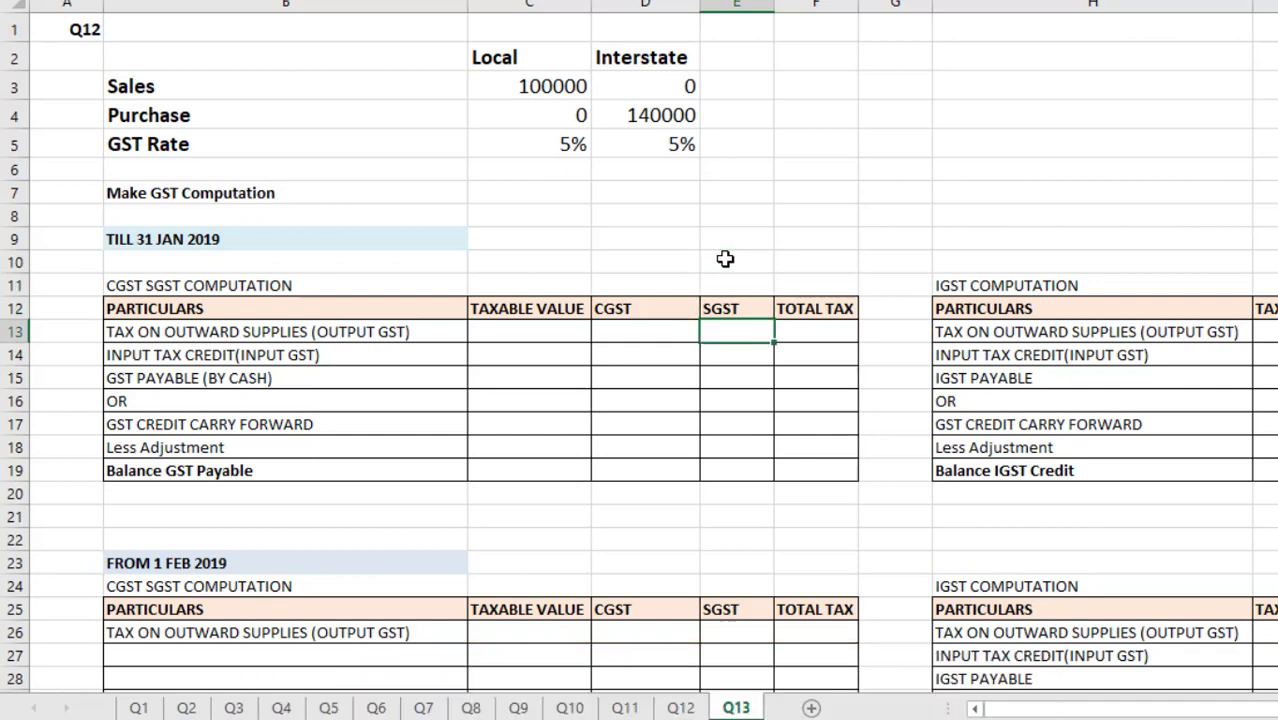
{"action": "key", "text": "Up"}
{"action": "key", "text": "Up"}
{"action": "key", "text": "Up"}
{"action": "key", "text": "Right"}
{"action": "key", "text": "Right"}
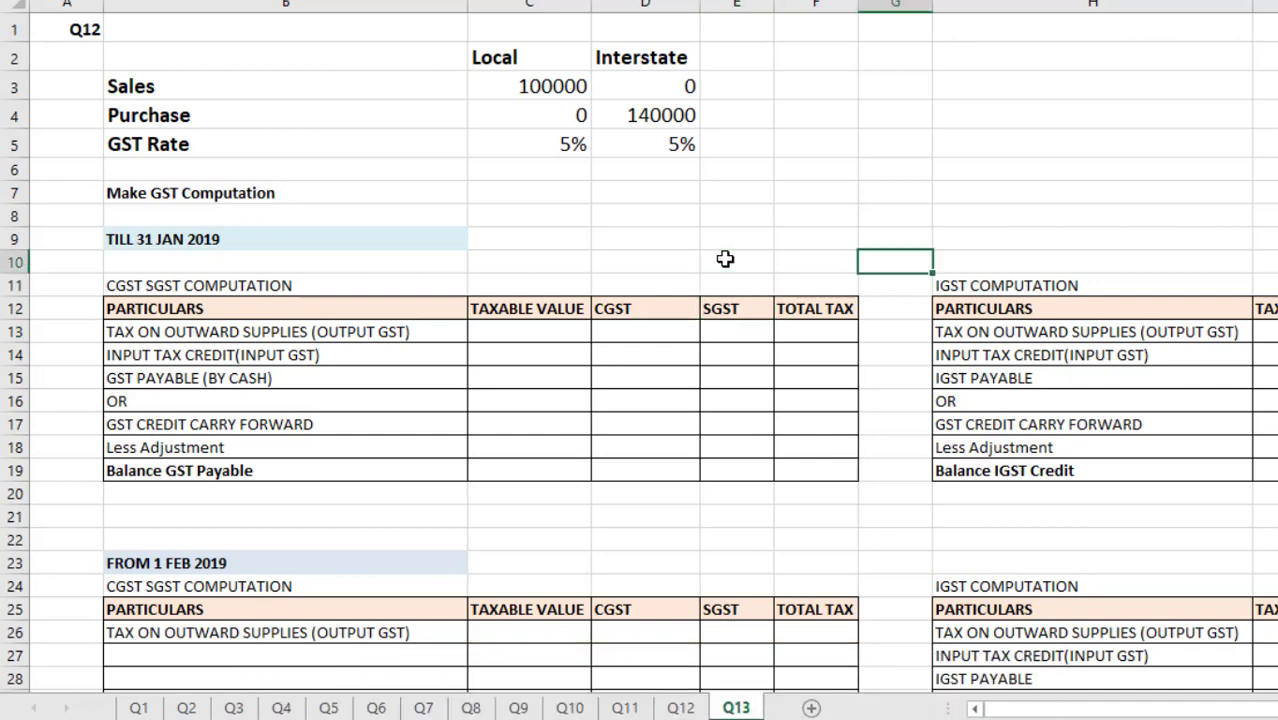
{"action": "key", "text": "Down"}
{"action": "key", "text": "Down"}
{"action": "key", "text": "Down"}
{"action": "key", "text": "Left"}
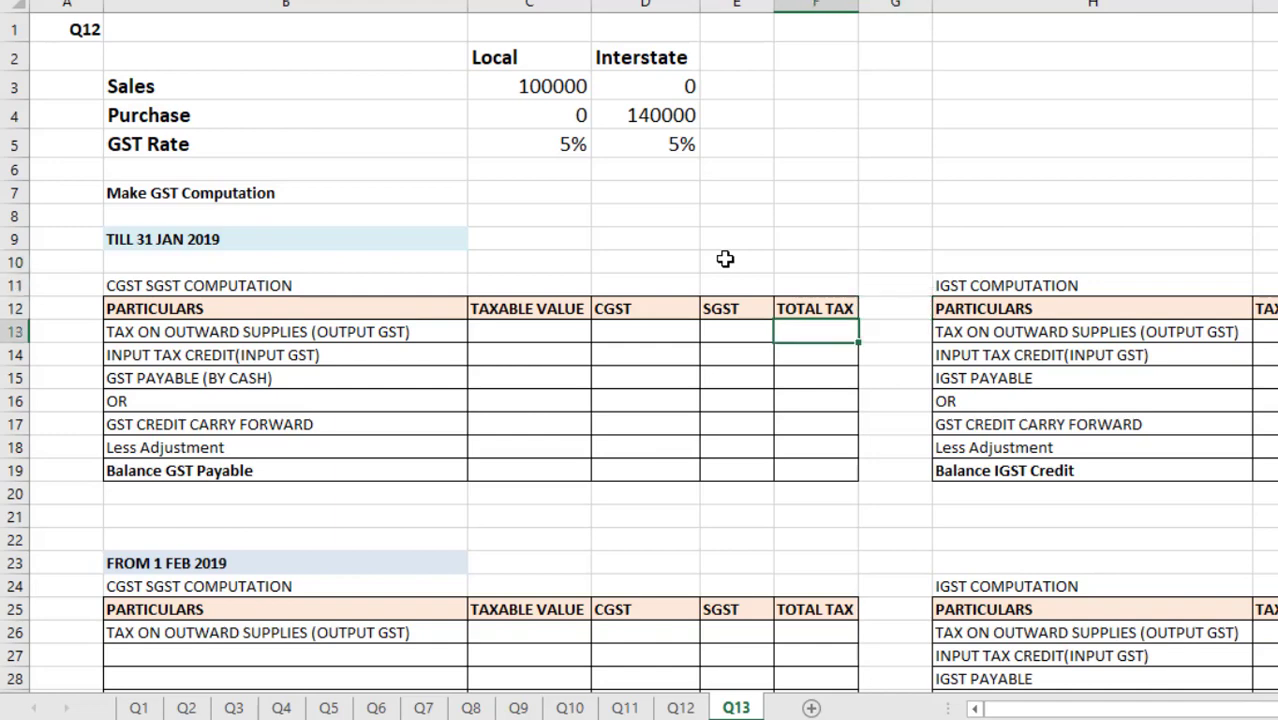
{"action": "key", "text": "Left"}
{"action": "key", "text": "Left"}
{"action": "key", "text": "Left"}
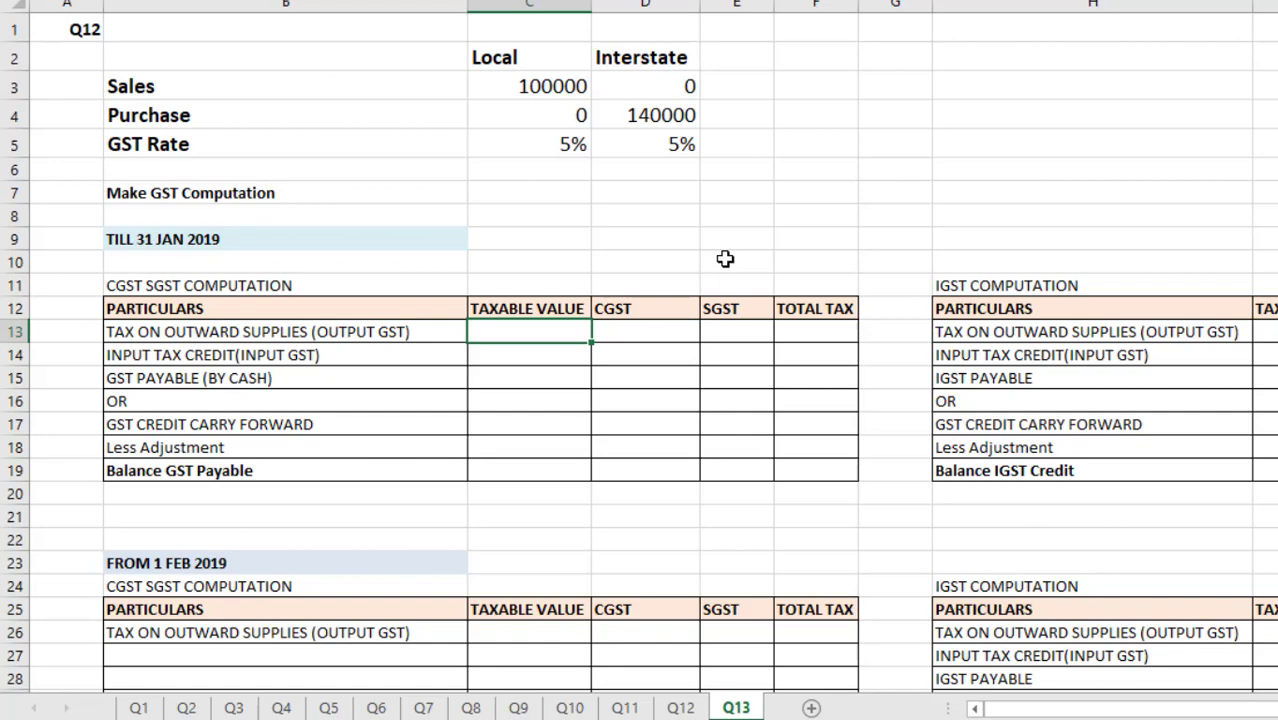
- Link taxable value C13 to the local sales figure in C3 (100000)
{"action": "type", "text": "="}
{"action": "left_click", "coordinate": [575, 83]}
{"action": "key", "text": "Return"}
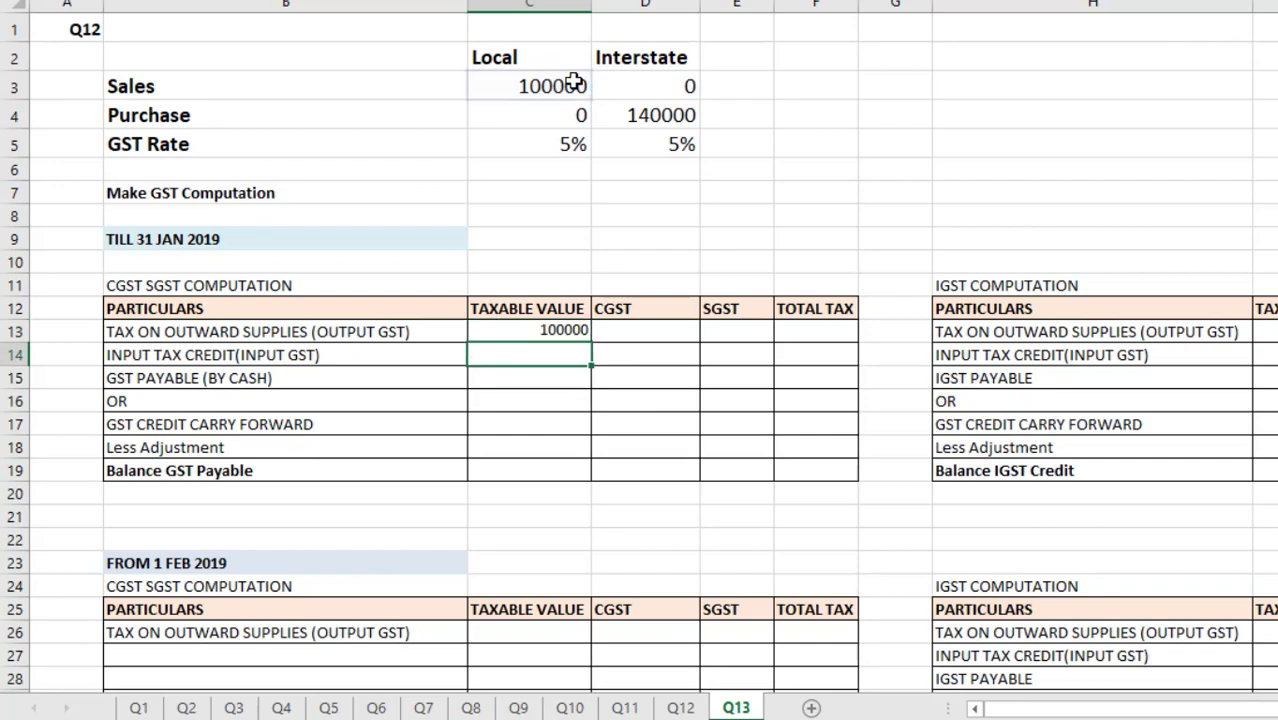
- Set CGST to =C13*2.5% (2500) and SGST equal to CGST (2500)
{"action": "key", "text": "Up"}
{"action": "key", "text": "Right"}
{"action": "type", "text": "="}
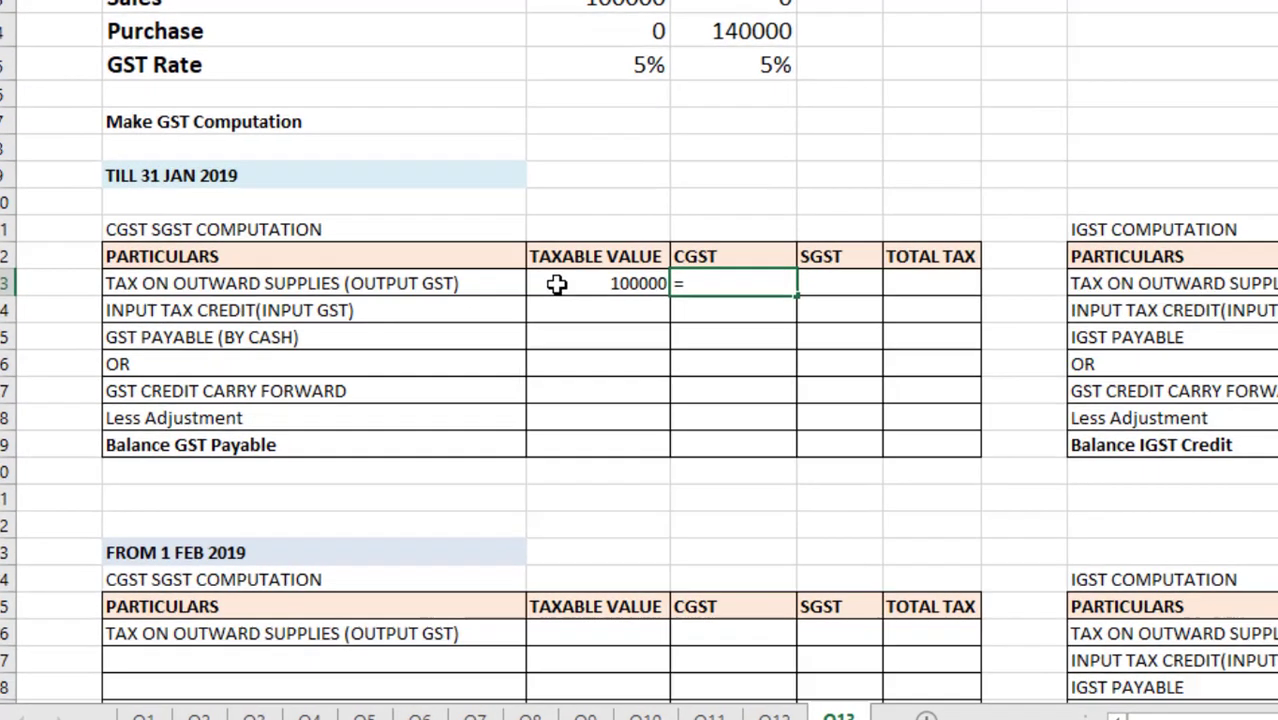
{"action": "left_click", "coordinate": [557, 284]}
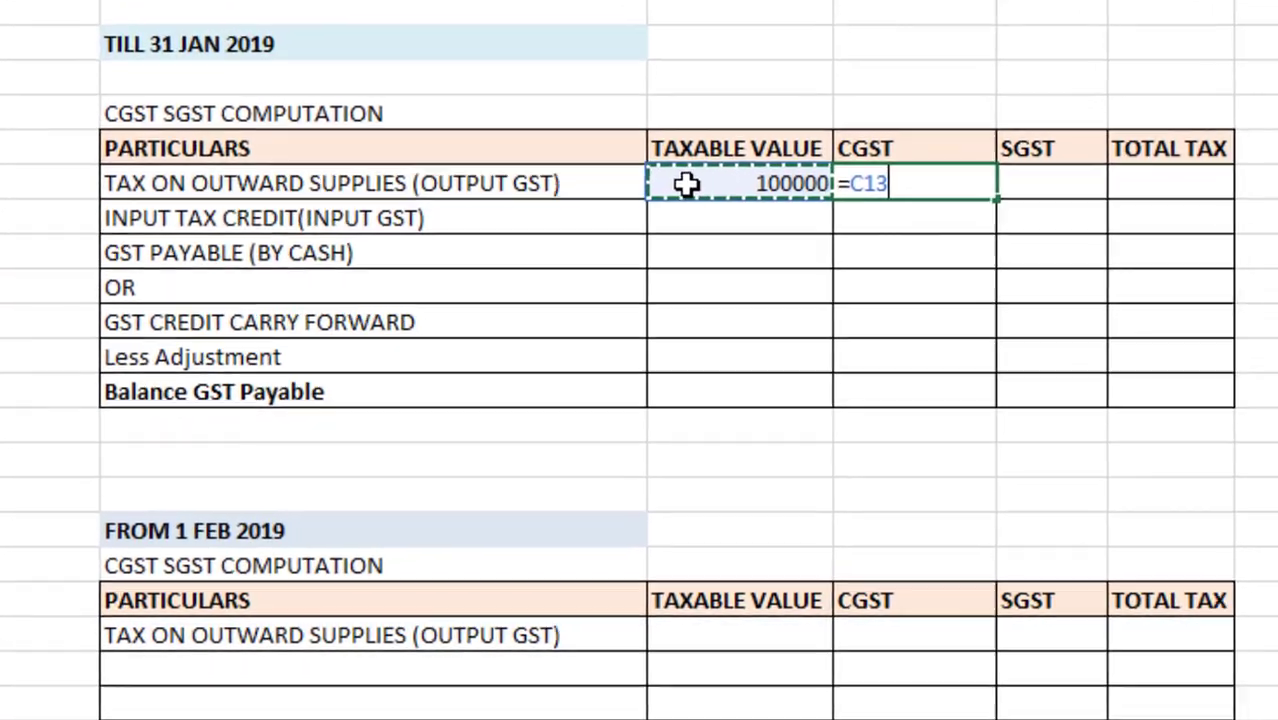
{"action": "type", "text": "*2"}
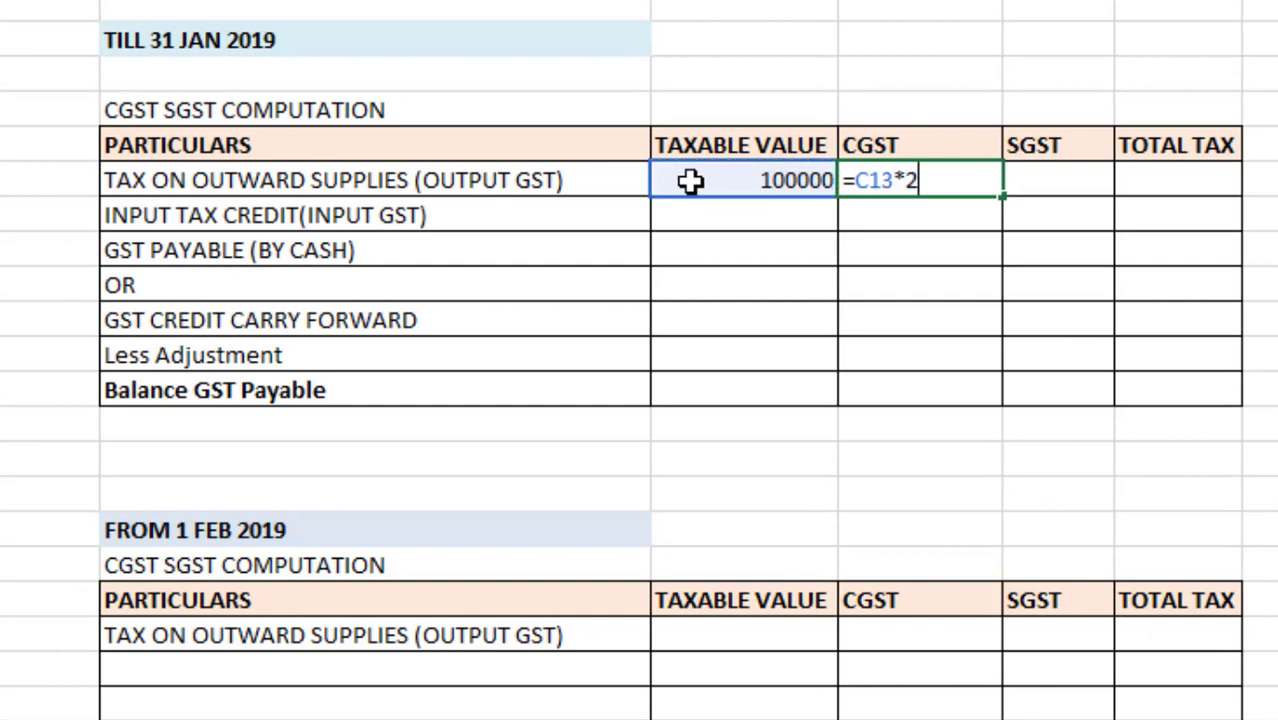
{"action": "type", "text": ".5%"}
{"action": "key", "text": "Return"}
{"action": "key", "text": "Right"}
{"action": "key", "text": "Up"}
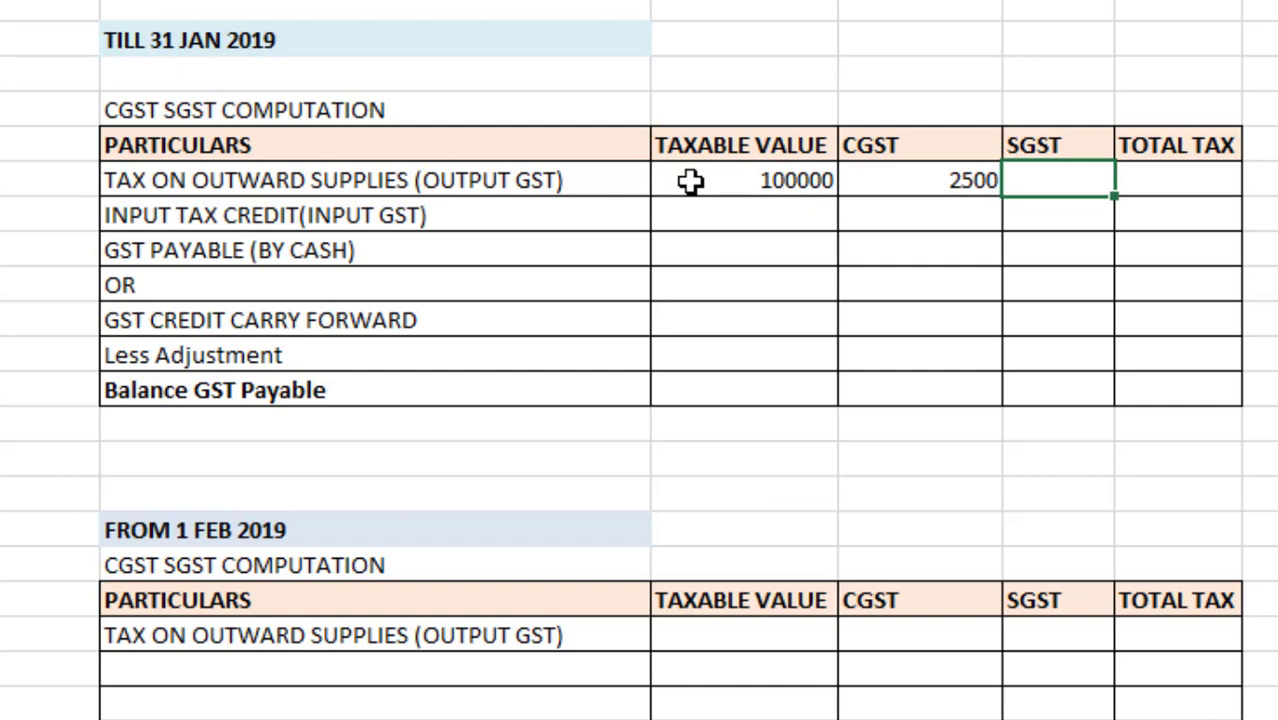
{"action": "type", "text": "="}
{"action": "key", "text": "Left"}
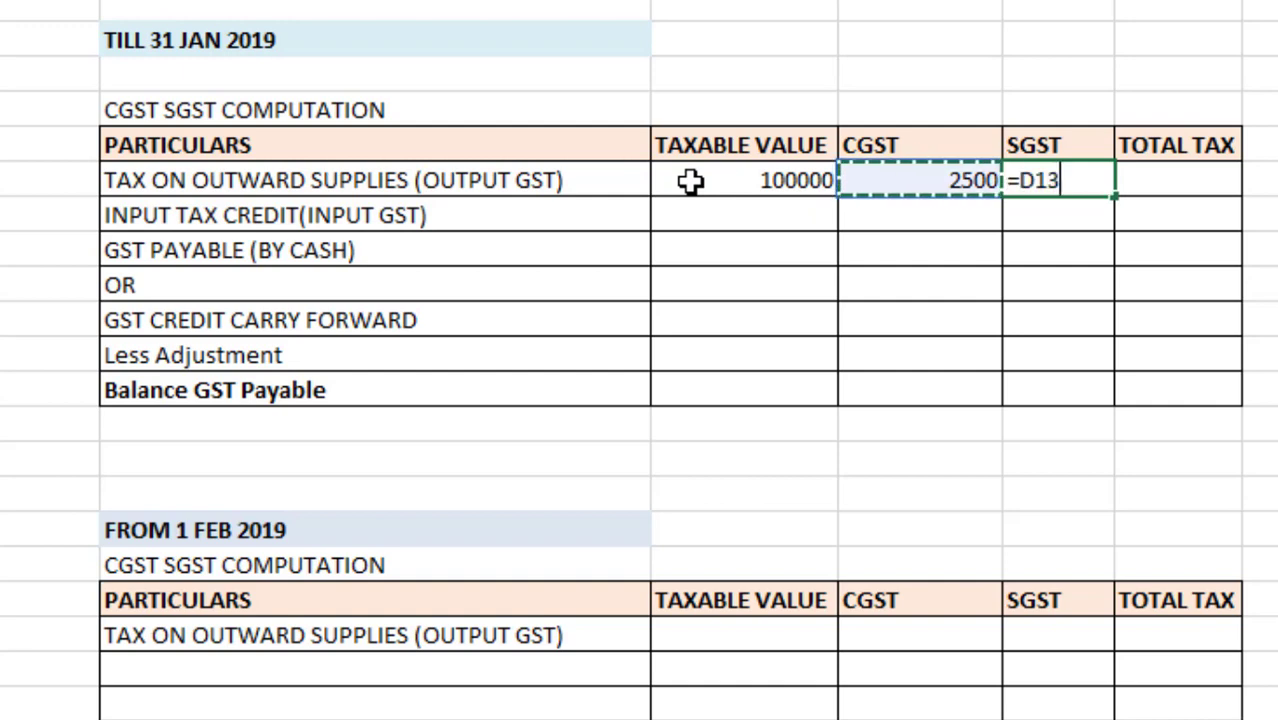
{"action": "key", "text": "Return"}
- Total the output tax in F13 with =SUM(D13:E13), giving 5000
{"action": "key", "text": "Right"}
{"action": "key", "text": "Up"}
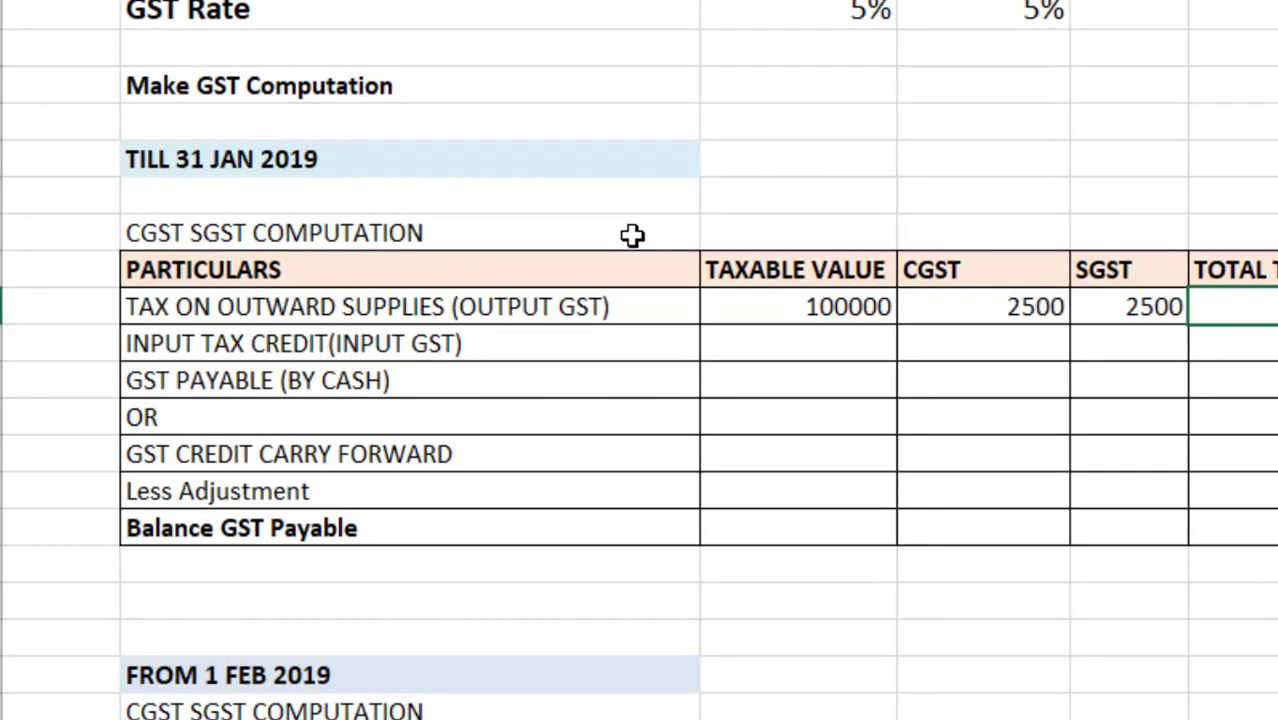
{"action": "type", "text": "=s"}
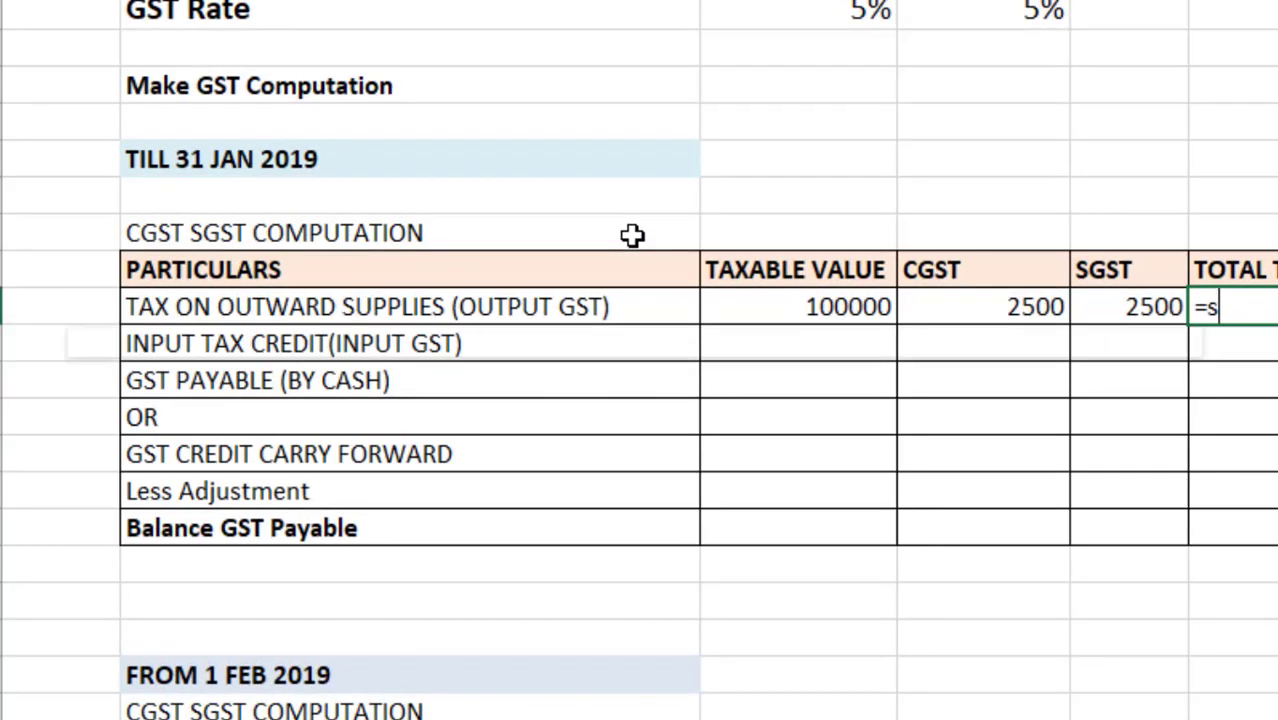
{"action": "type", "text": "um("}
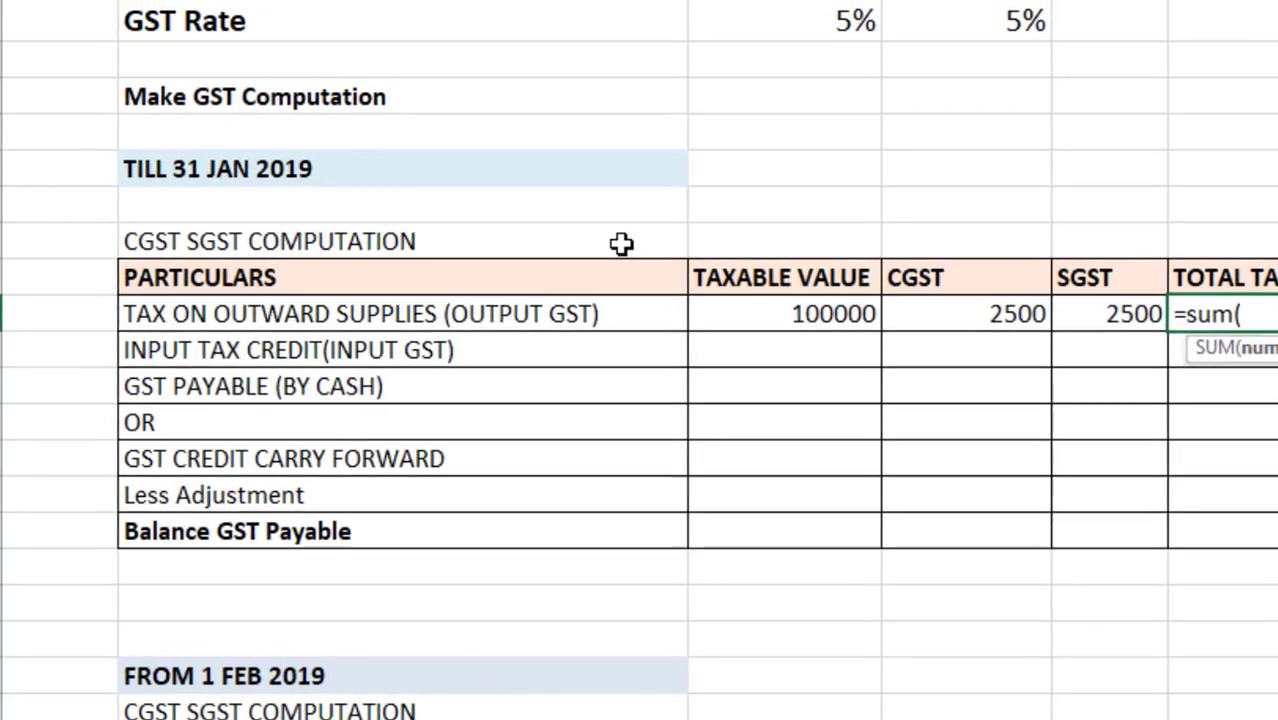
{"action": "key", "text": "Left"}
{"action": "key", "text": "Left"}
{"action": "key", "text": "shift+Right"}
{"action": "key", "text": "Return"}
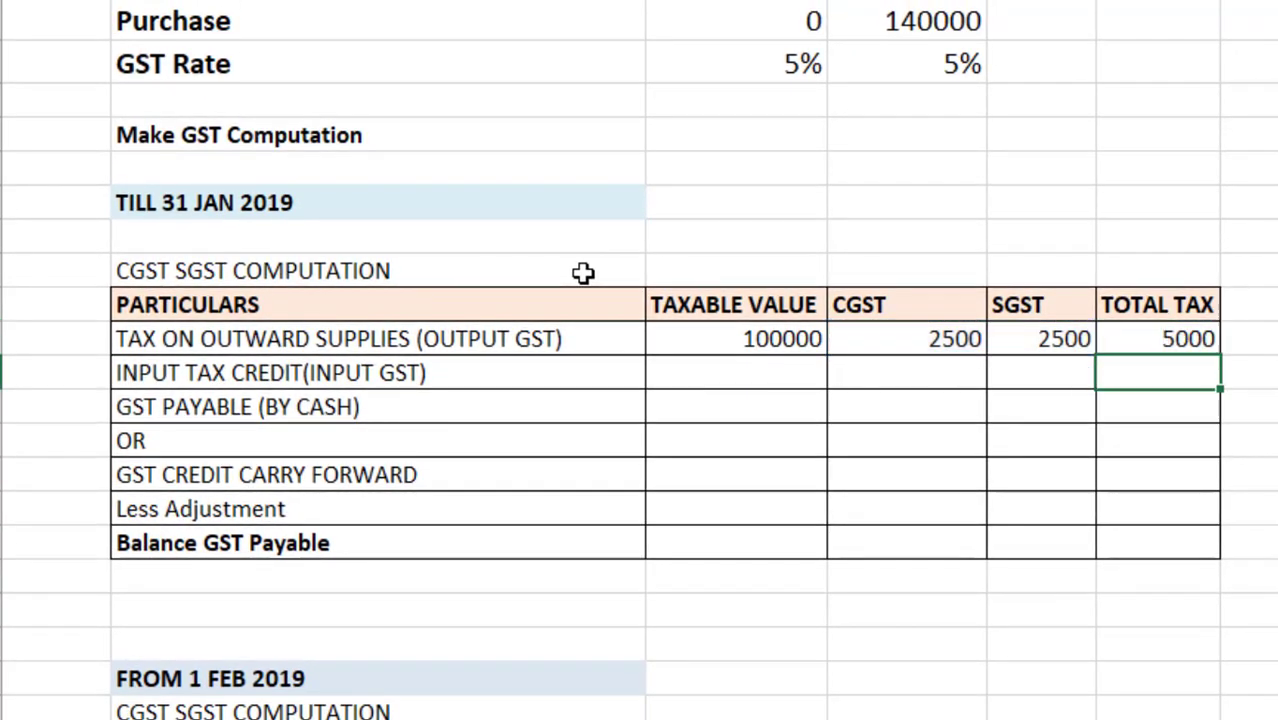
- Enter 0 as the input tax credit taxable value, CGST and SGST
{"action": "key", "text": "Down"}
{"action": "key", "text": "Left"}
{"action": "key", "text": "Left"}
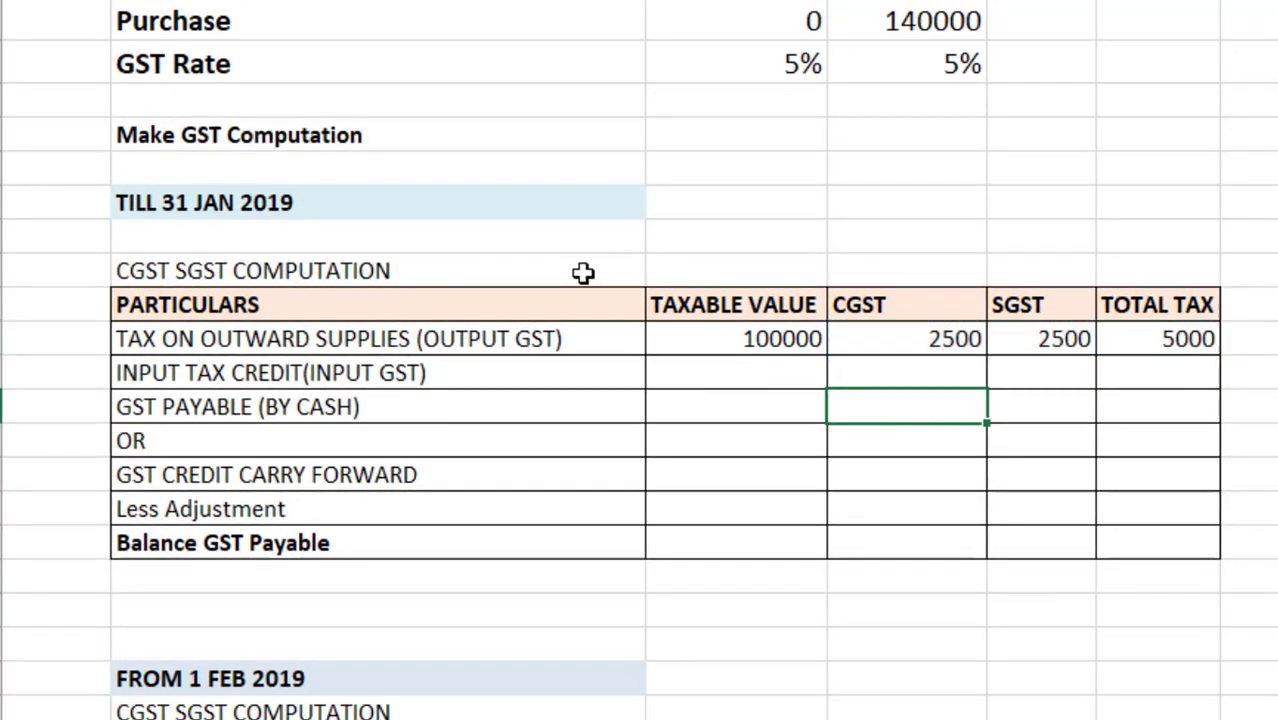
{"action": "key", "text": "Up"}
{"action": "key", "text": "Left"}
{"action": "type", "text": "0"}
{"action": "key", "text": "Tab"}
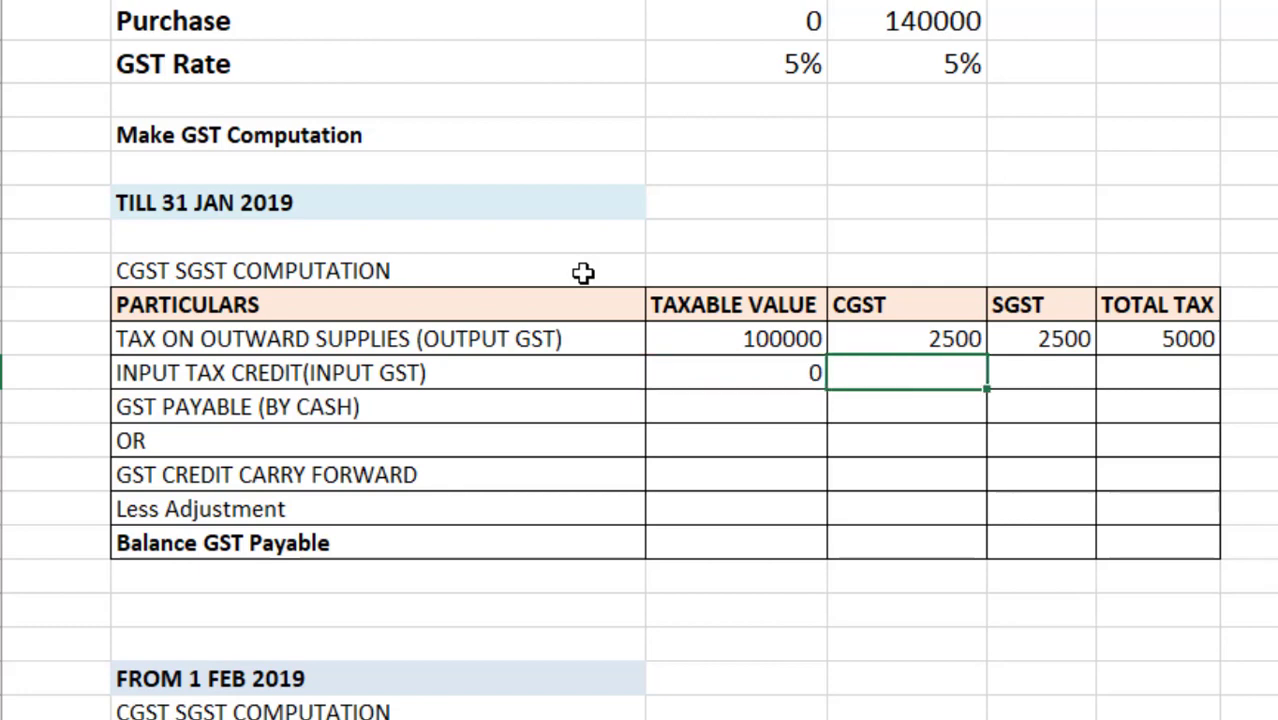
{"action": "type", "text": "0"}
{"action": "key", "text": "Tab"}
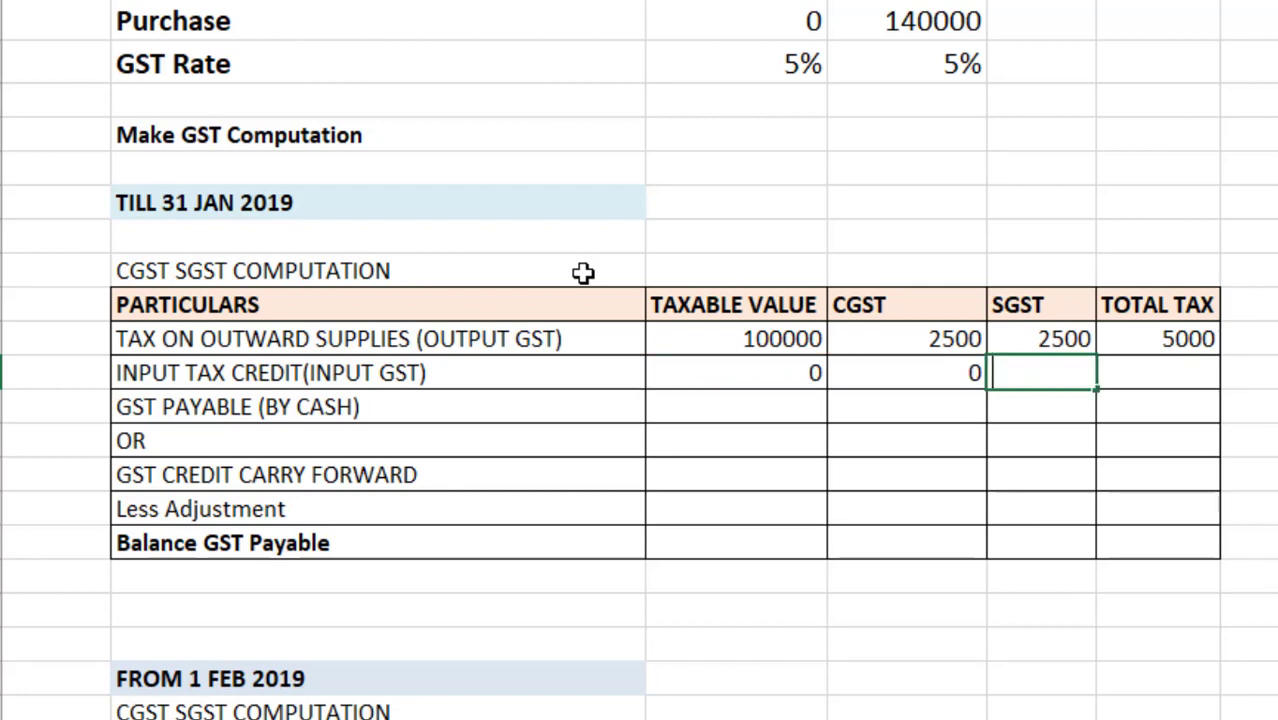
{"action": "type", "text": "0"}
{"action": "key", "text": "Return"}
{"action": "key", "text": "Return"}
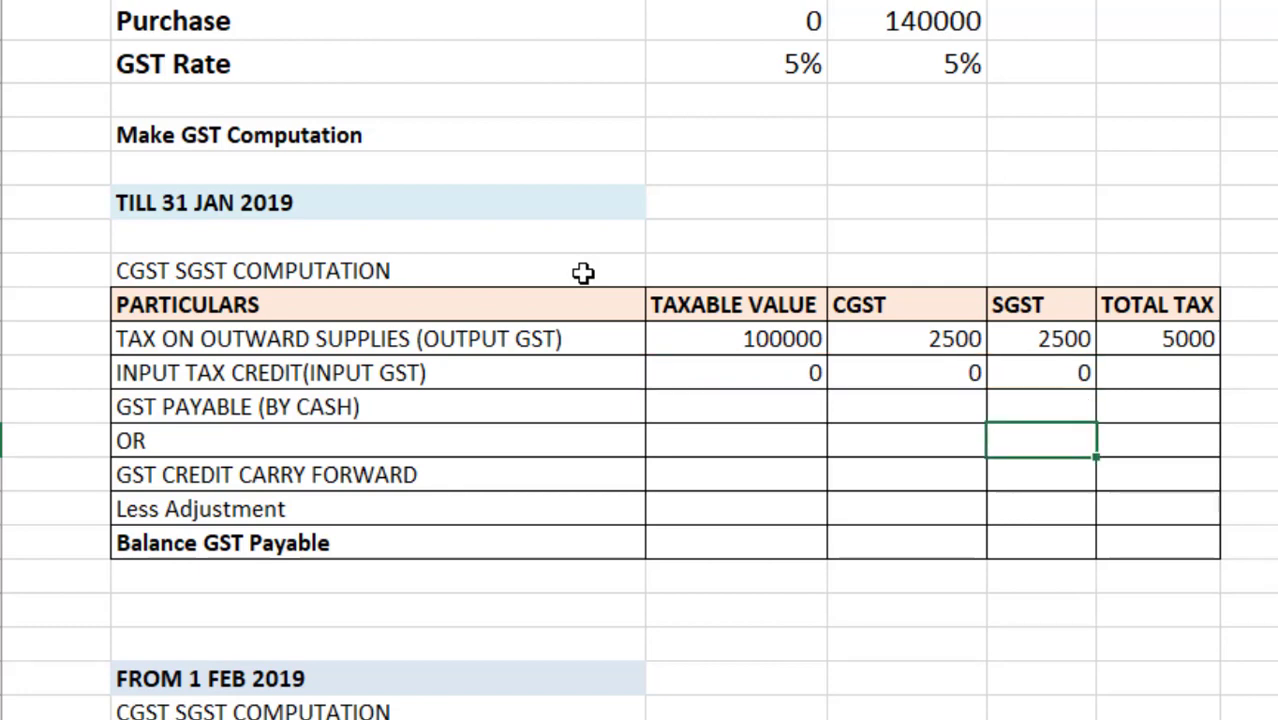
- Set GST payable CGST to =D13-D14 (2500) and fill it right into SGST
{"action": "key", "text": "Left"}
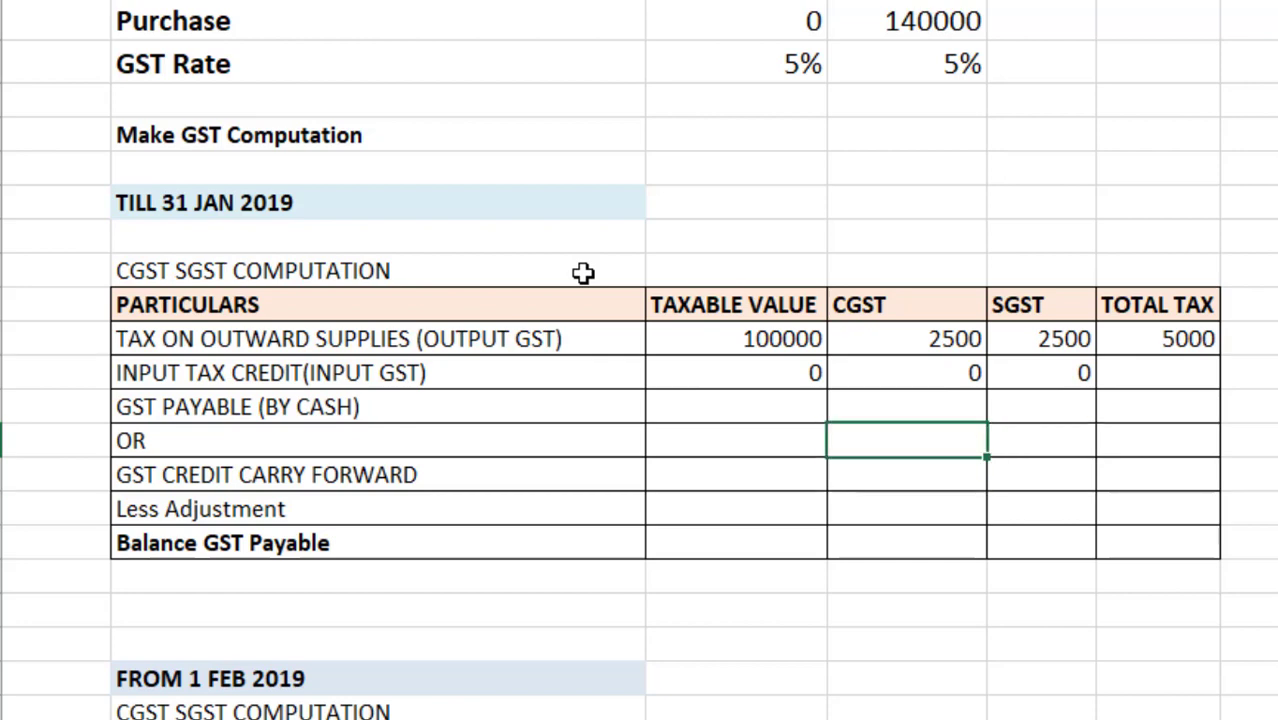
{"action": "key", "text": "Up"}
{"action": "type", "text": "="}
{"action": "key", "text": "Up"}
{"action": "key", "text": "Up"}
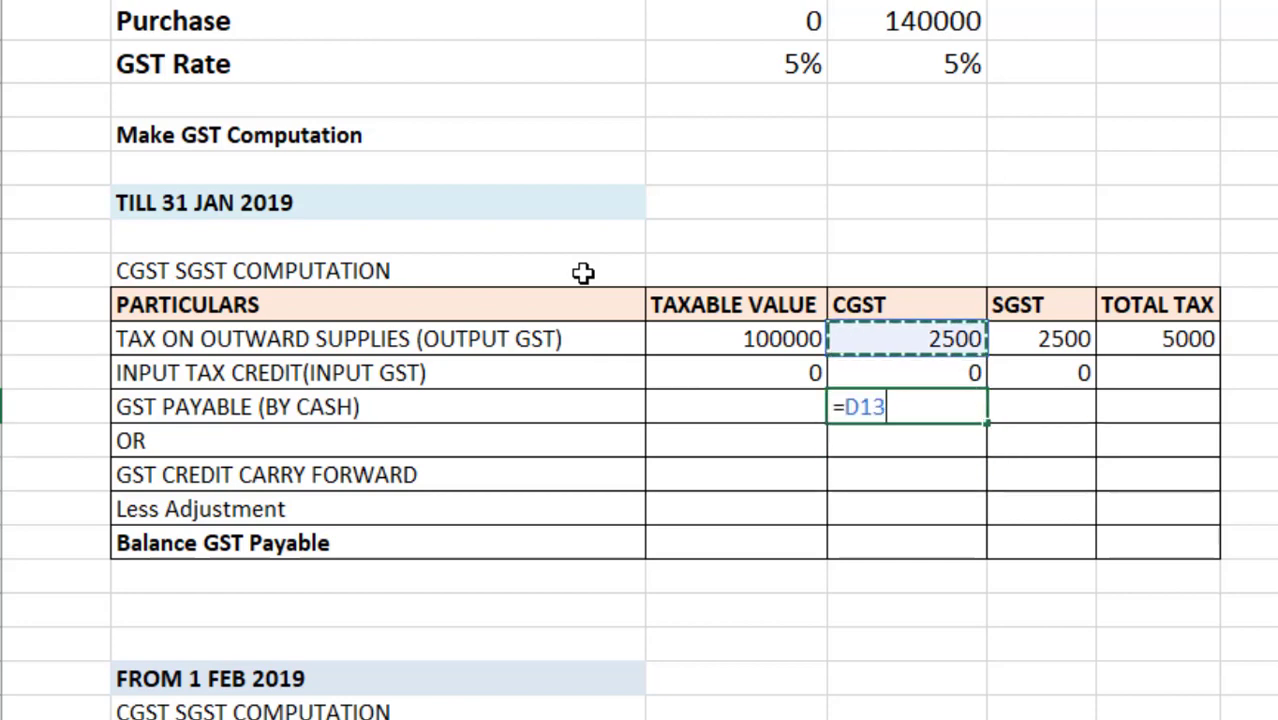
{"action": "type", "text": "-"}
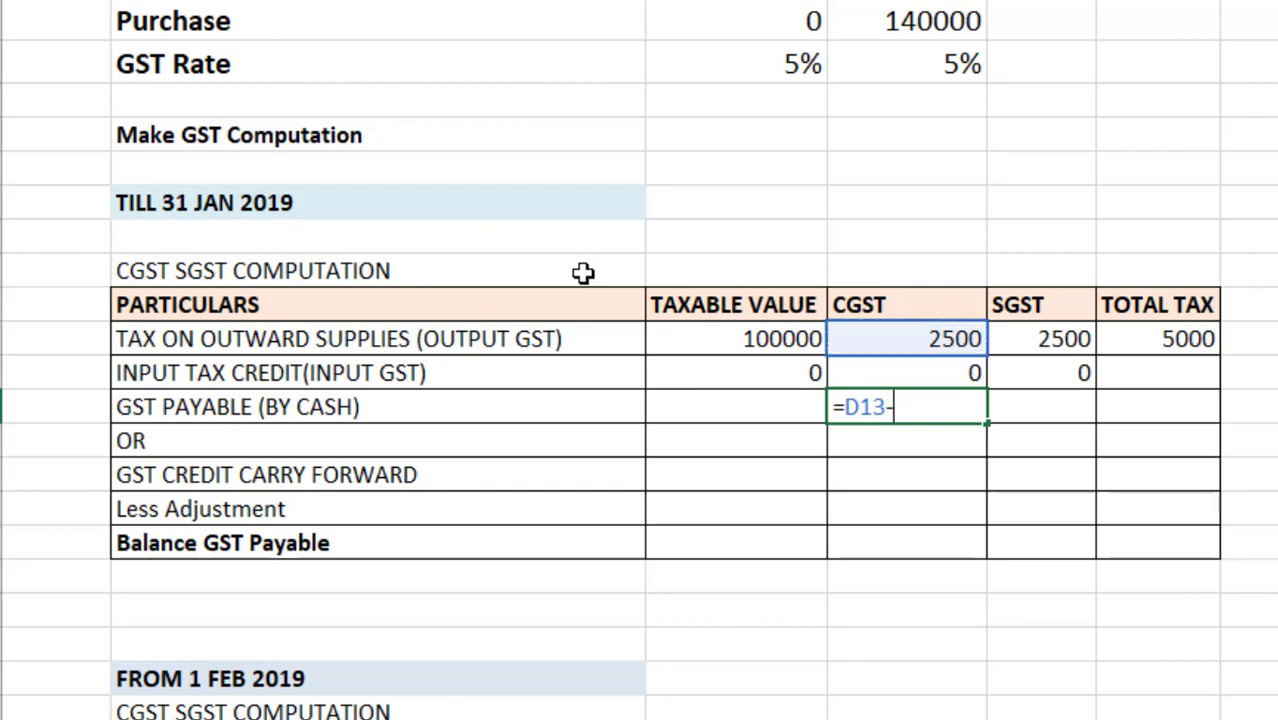
{"action": "key", "text": "Up"}
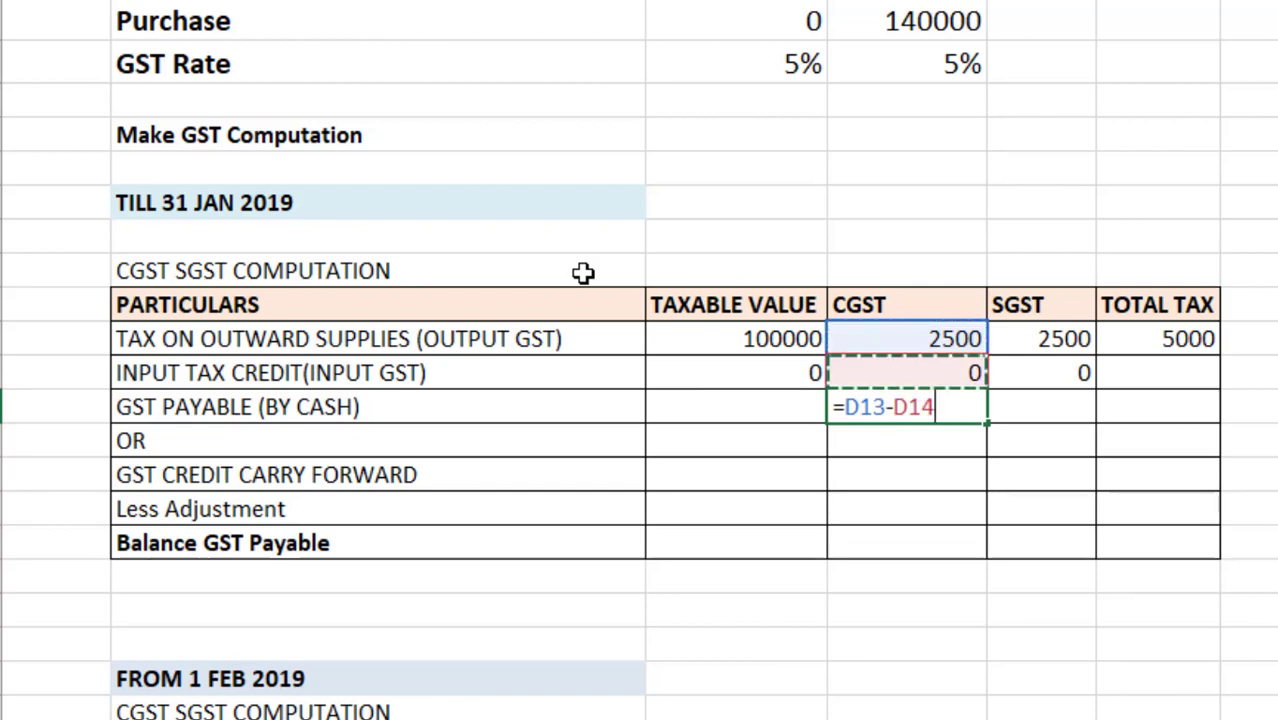
{"action": "key", "text": "Return"}
{"action": "key", "text": "Up"}
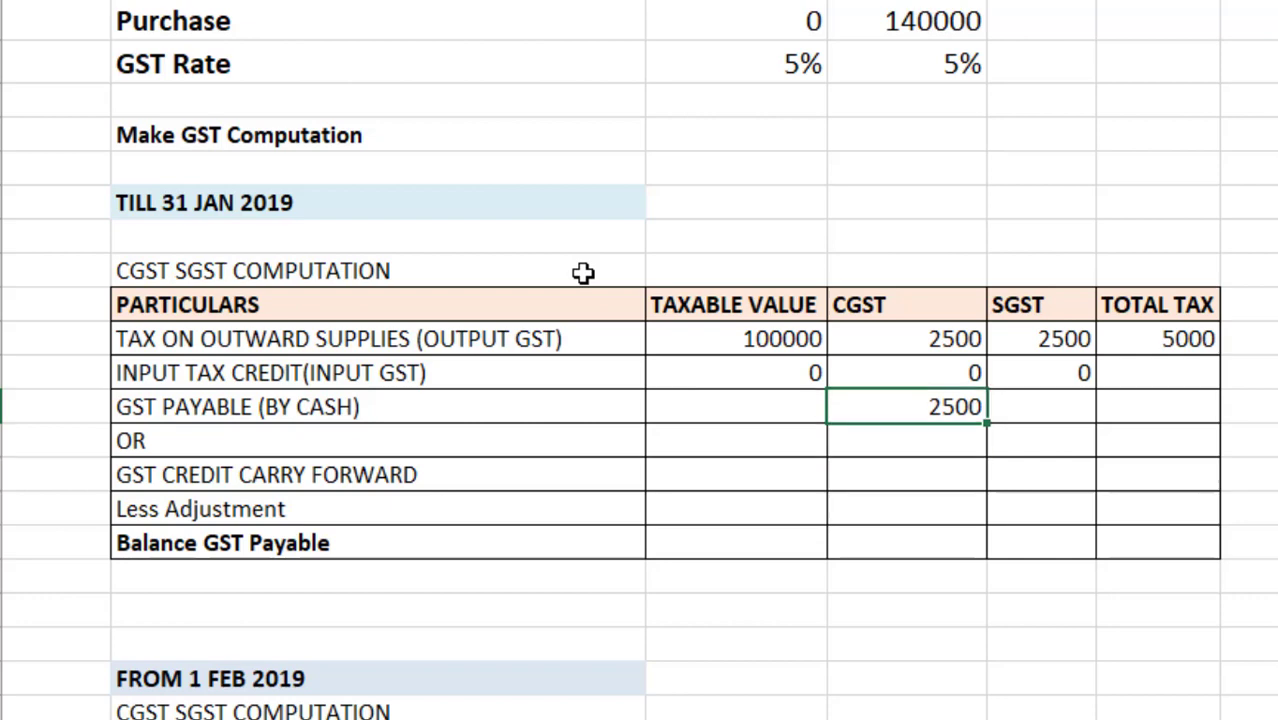
{"action": "key", "text": "shift+Right"}
{"action": "key", "text": "ctrl+r"}
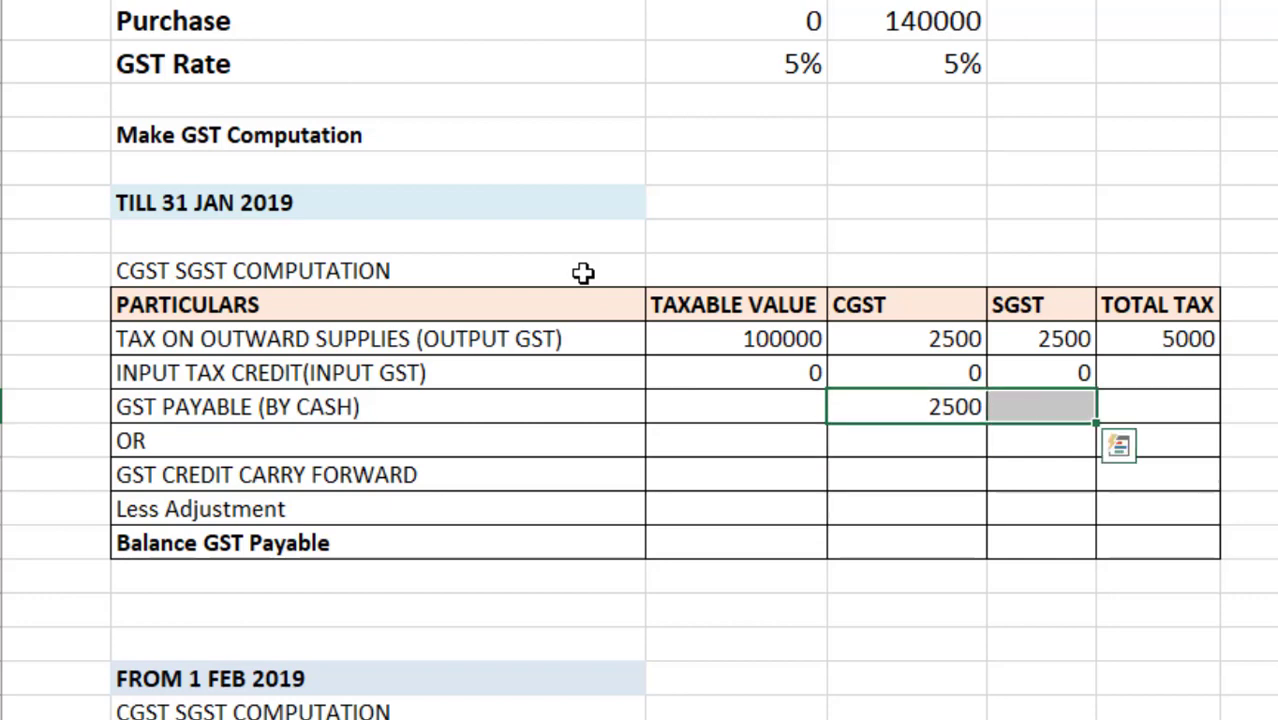
- Make GST payable total tax =D15+E15, giving 5000
{"action": "key", "text": "Right"}
{"action": "key", "text": "Right"}
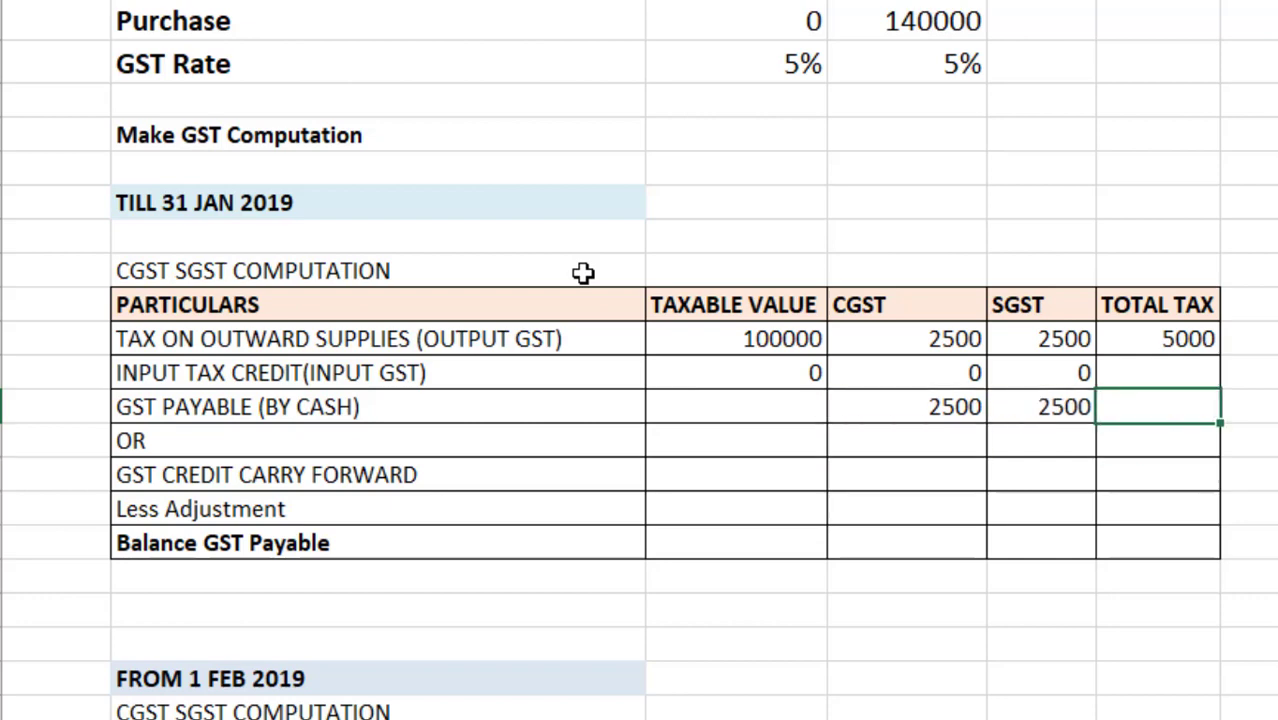
{"action": "type", "text": "="}
{"action": "key", "text": "Left"}
{"action": "key", "text": "Left"}
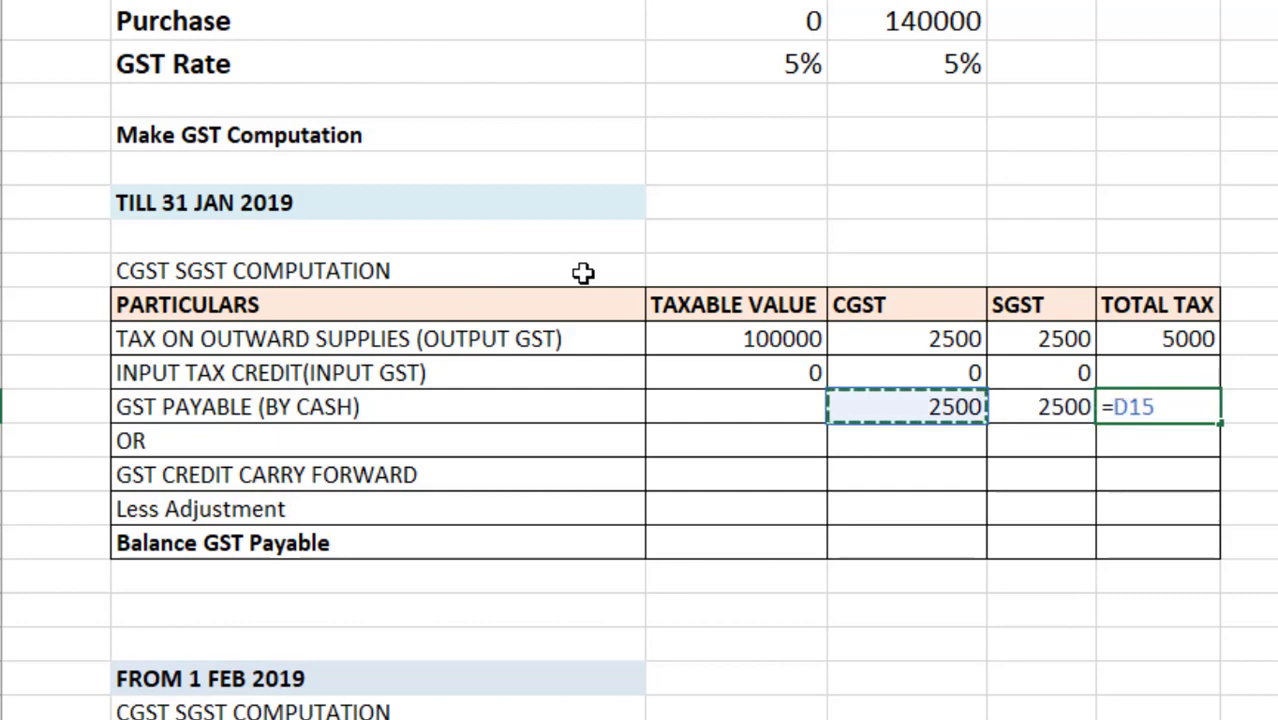
{"action": "type", "text": "+"}
{"action": "key", "text": "Left"}
{"action": "key", "text": "Return"}
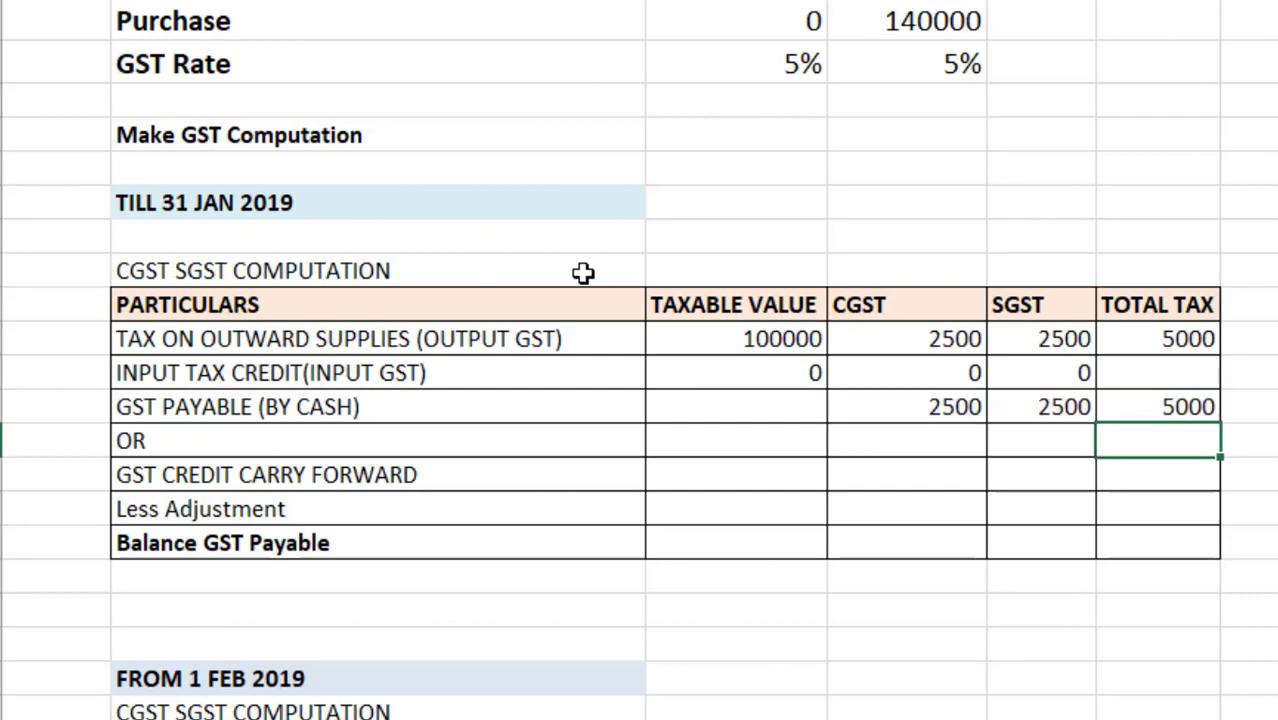
{"action": "key", "text": "Right"}
{"action": "key", "text": "Right"}
{"action": "key", "text": "Right"}
{"action": "key", "text": "Right"}
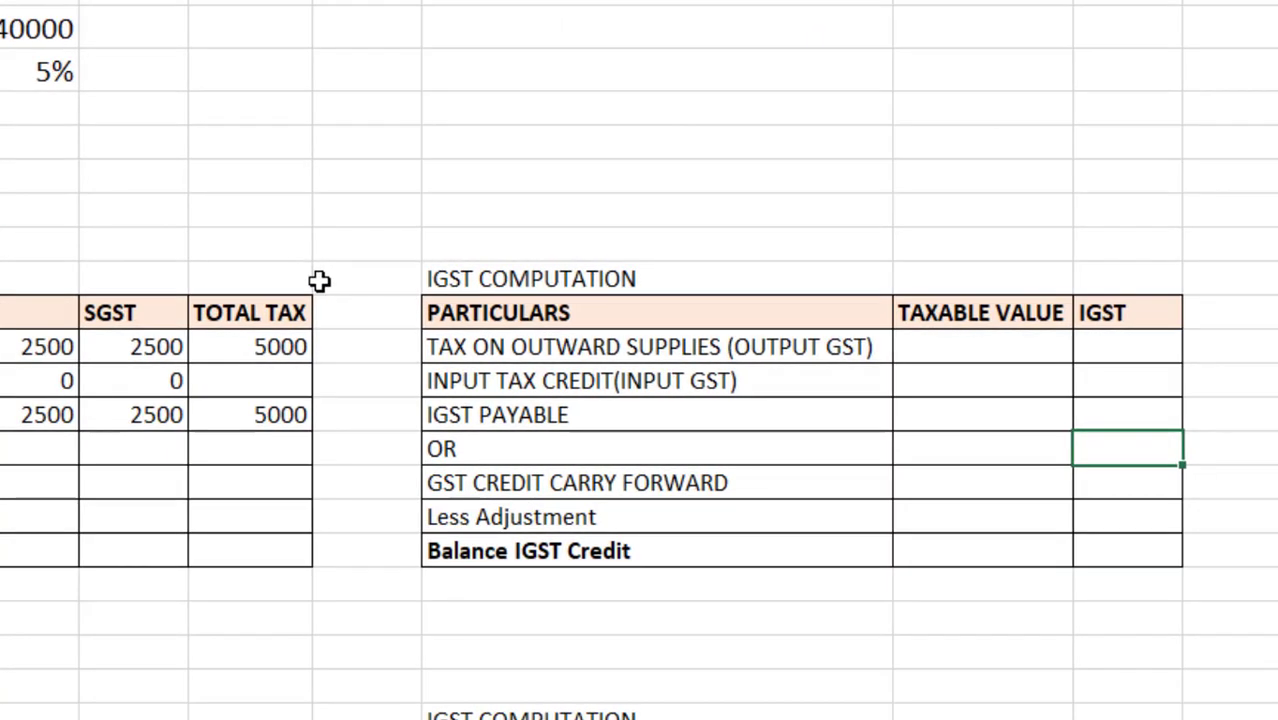
- In the IGST table, enter 0 for the output GST taxable value and IGST
{"action": "key", "text": "Left"}
{"action": "key", "text": "Left"}
{"action": "key", "text": "Left"}
{"action": "key", "text": "Left"}
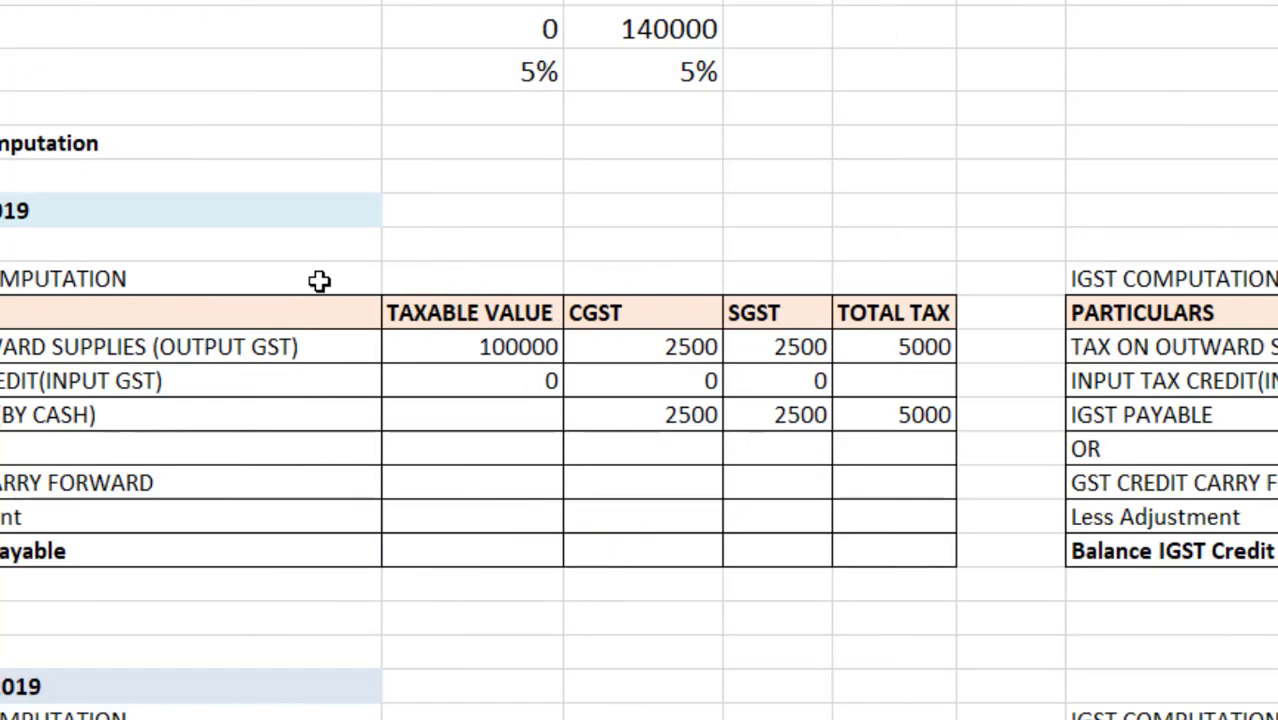
{"action": "key", "text": "Right"}
{"action": "key", "text": "Right"}
{"action": "key", "text": "Right"}
{"action": "key", "text": "Right"}
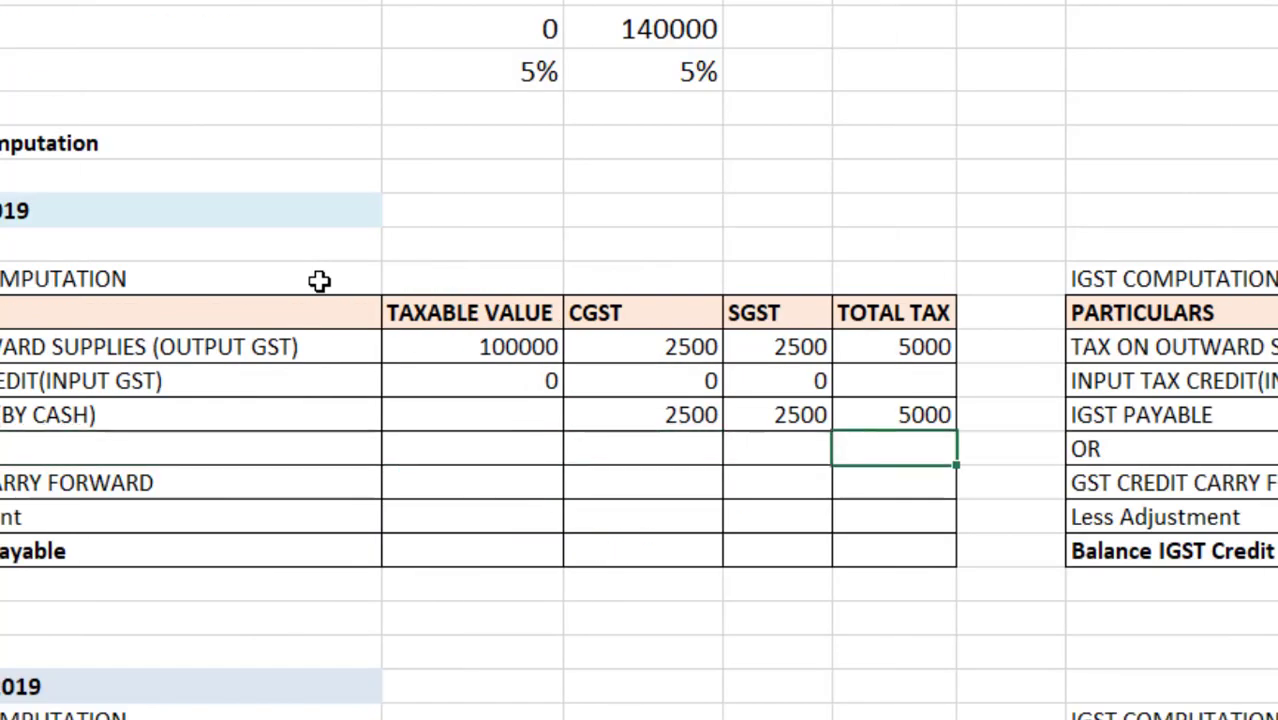
{"action": "key", "text": "Right"}
{"action": "key", "text": "Right"}
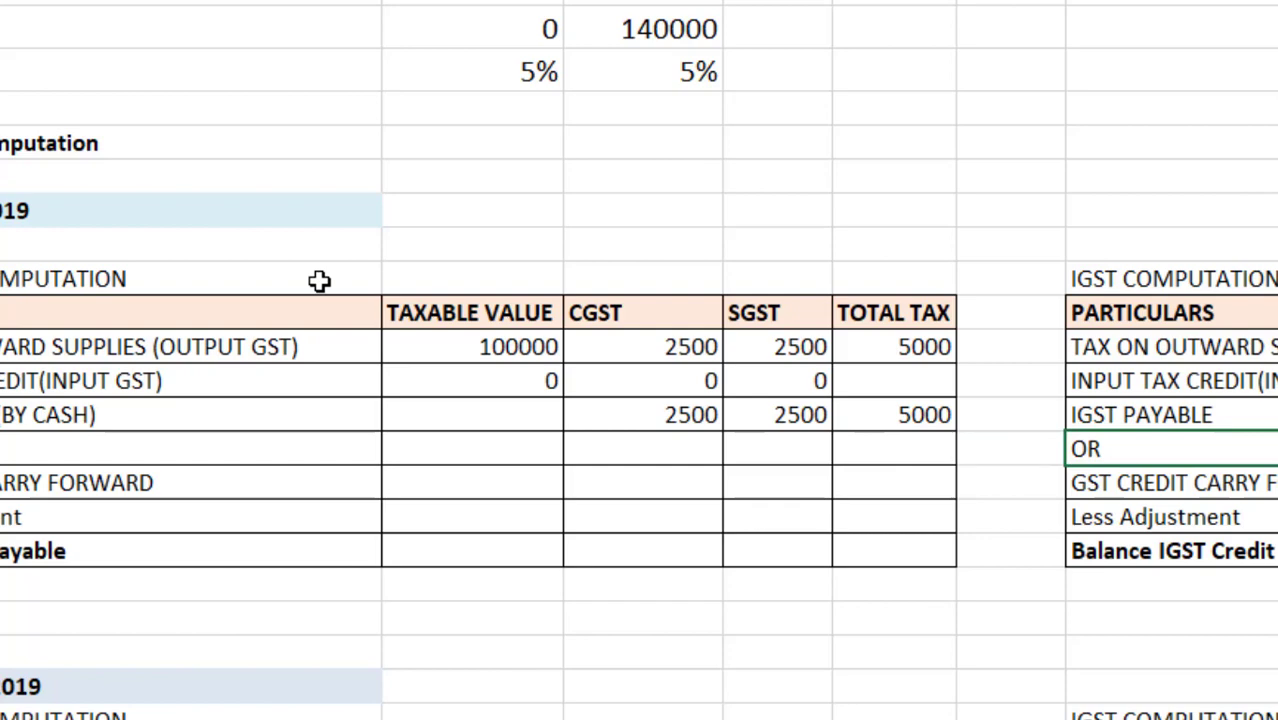
{"action": "key", "text": "Right"}
{"action": "key", "text": "Right"}
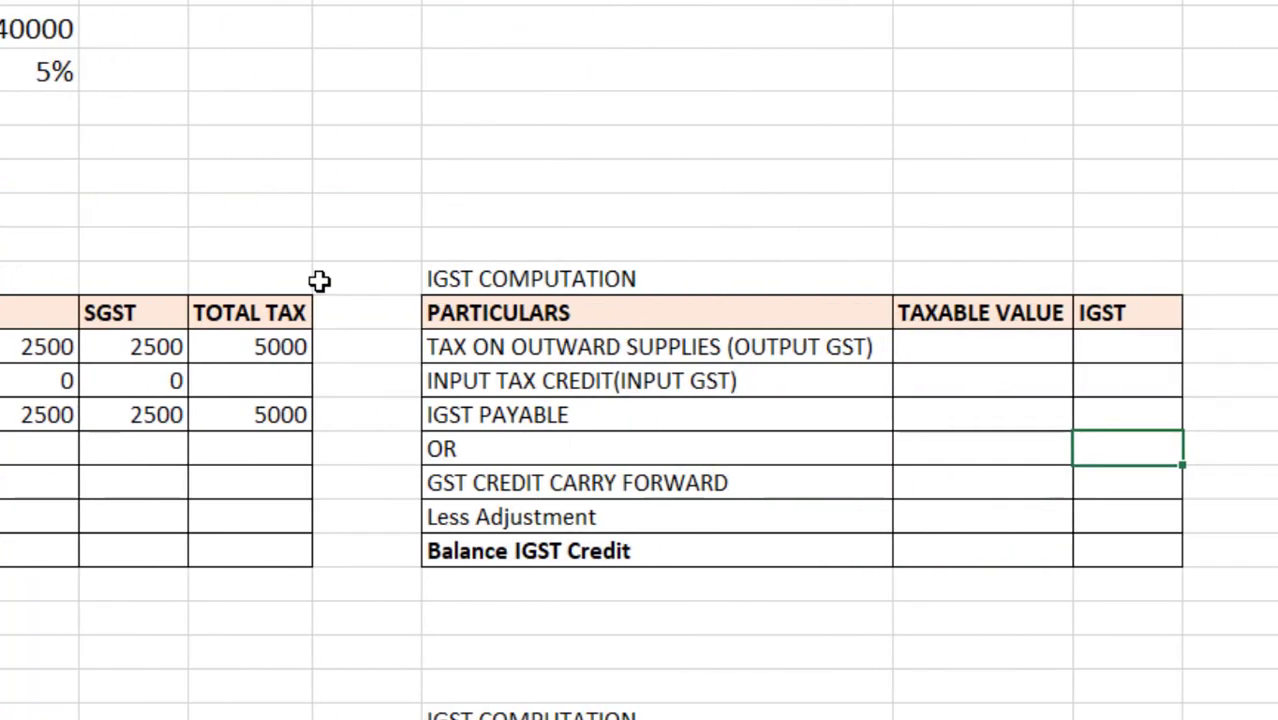
{"action": "key", "text": "Up"}
{"action": "key", "text": "Left"}
{"action": "key", "text": "Up"}
{"action": "key", "text": "Up"}
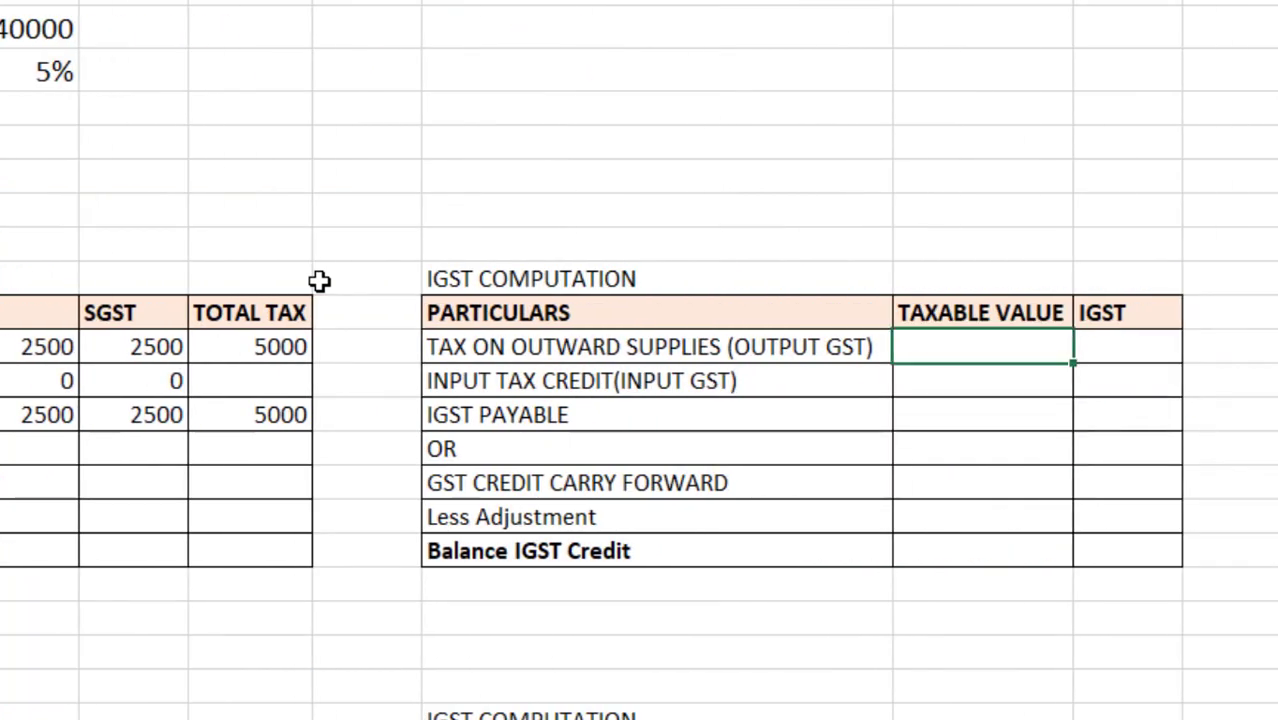
{"action": "type", "text": "0"}
{"action": "key", "text": "Tab"}
{"action": "type", "text": "0"}
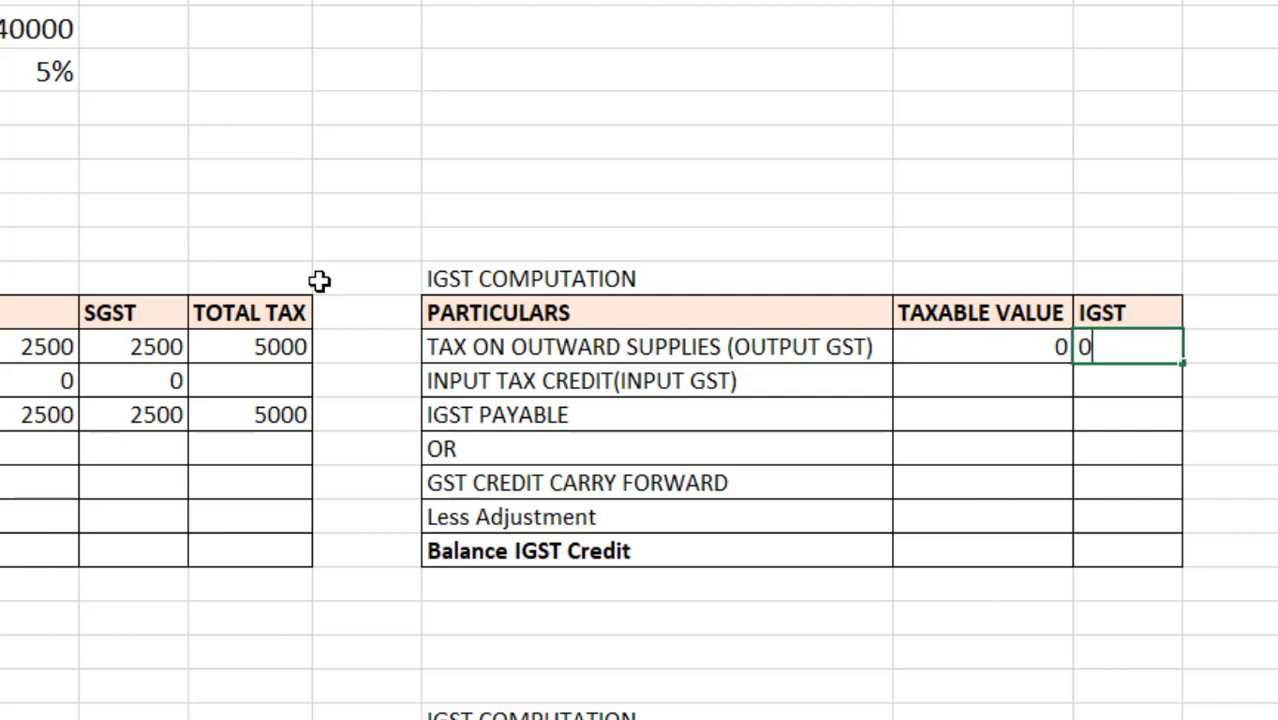
{"action": "key", "text": "Tab"}
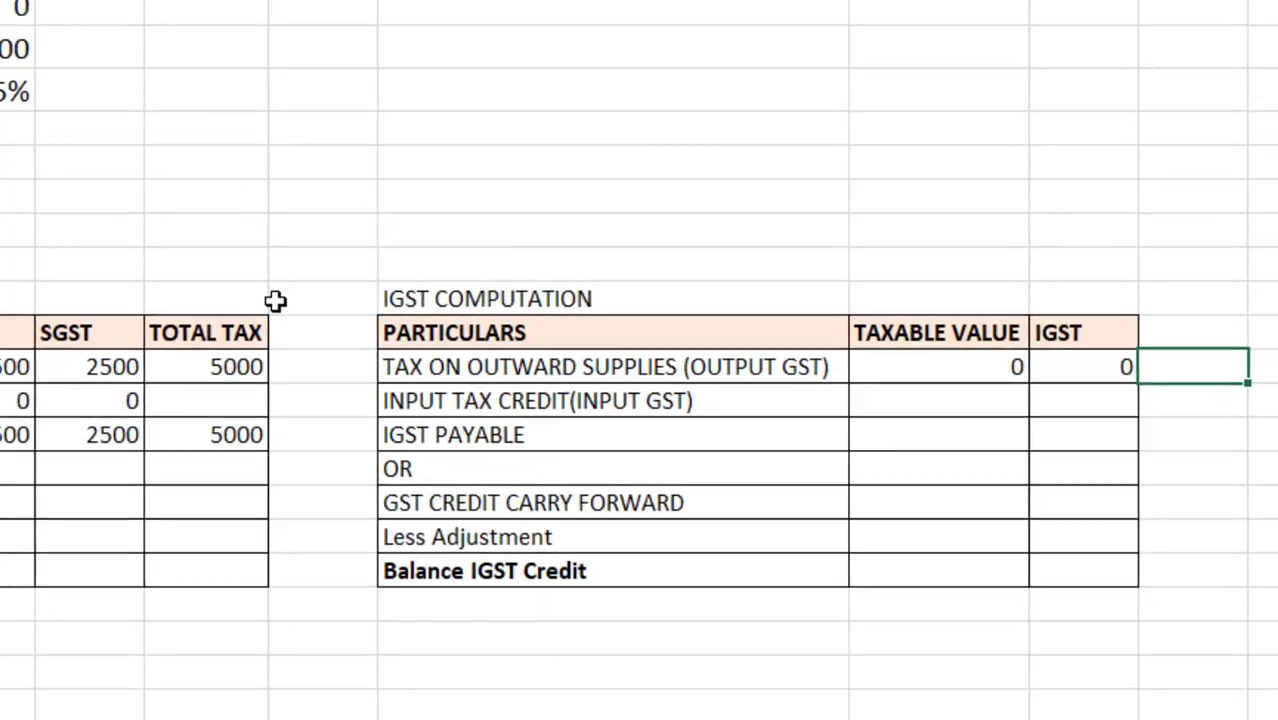
{"action": "key", "text": "Left"}
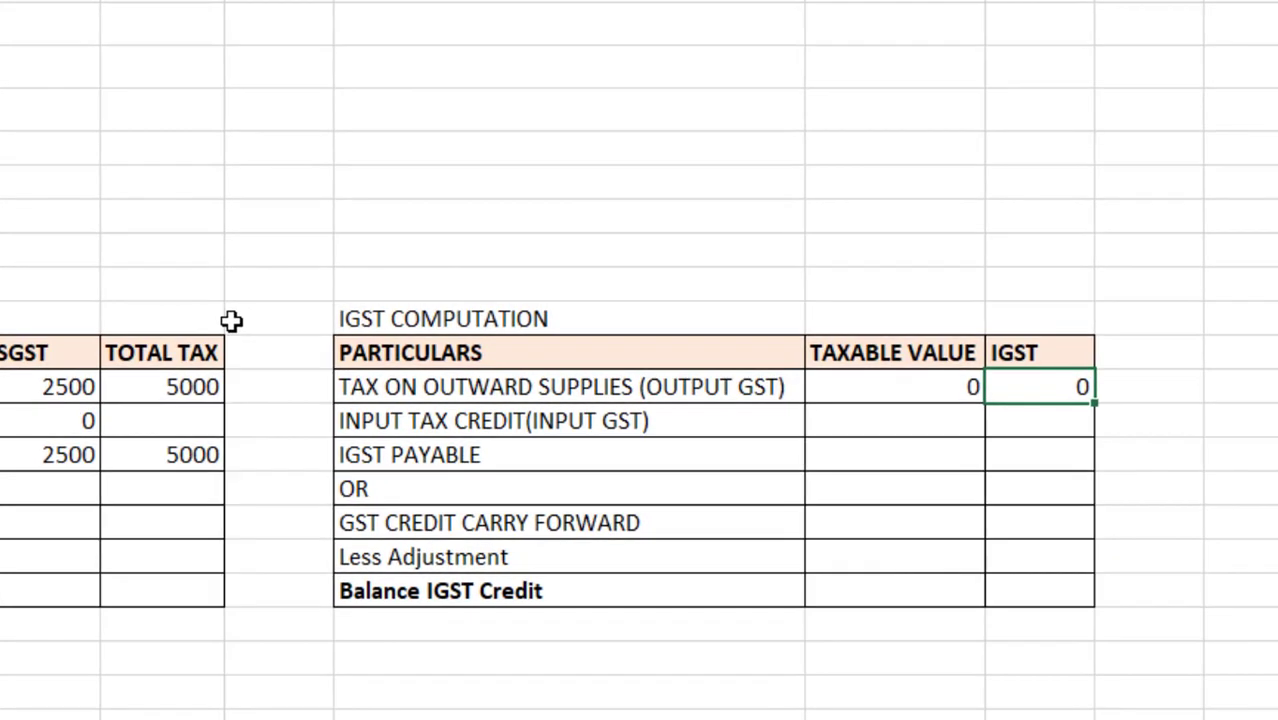
{"action": "key", "text": "Left"}
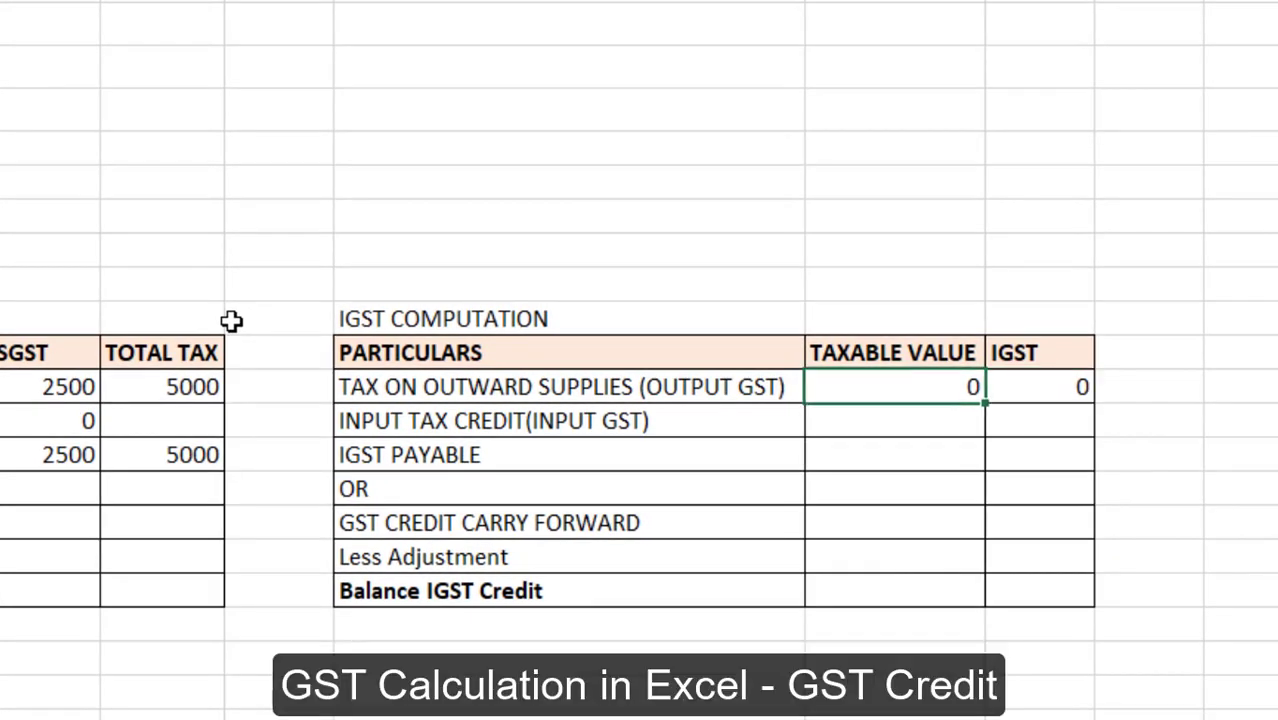
{"action": "key", "text": "Left"}
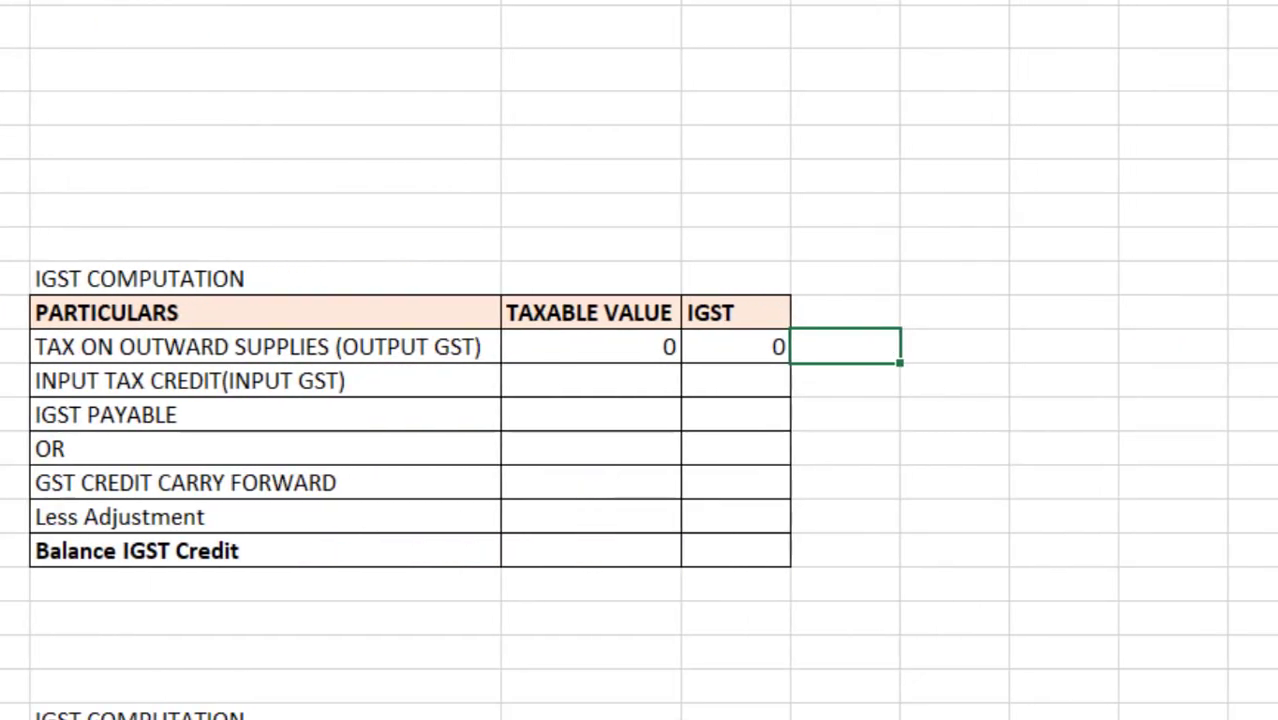
- Enter input tax credit taxable value 140000 with IGST at 5% of it (7000)
{"action": "left_click", "coordinate": [590, 380]}
{"action": "type", "text": "1"}
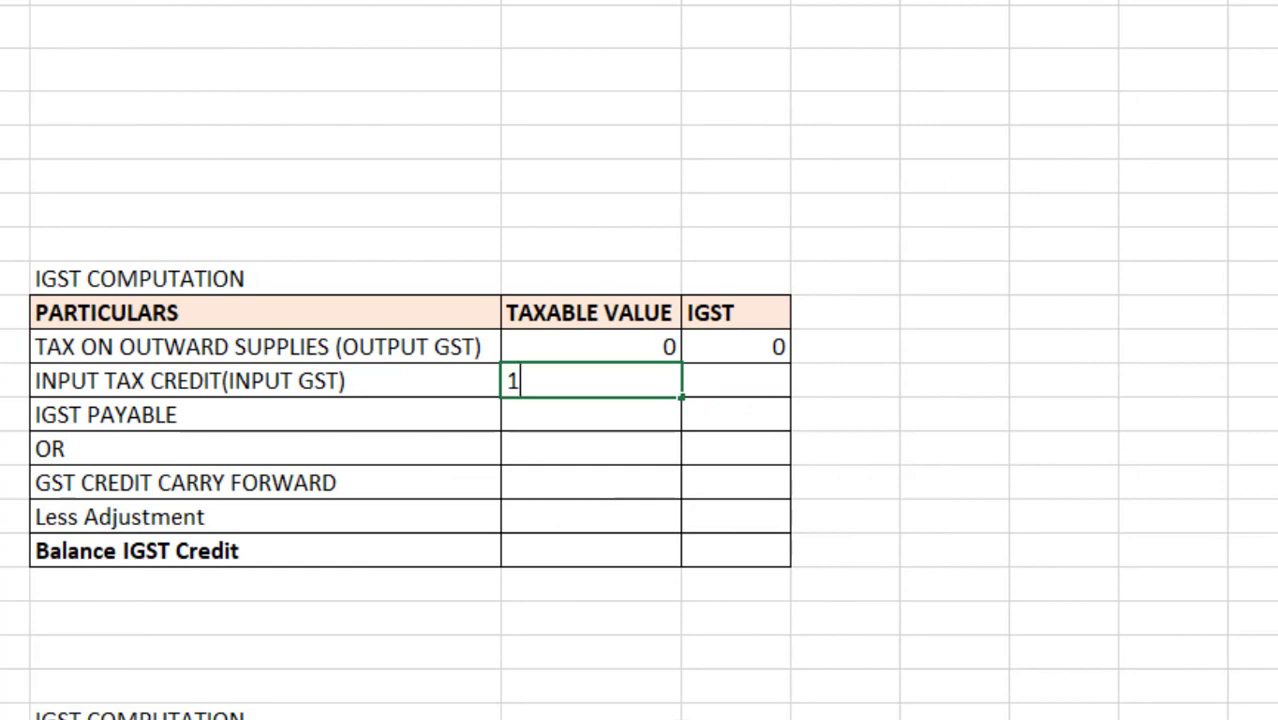
{"action": "type", "text": "40000"}
{"action": "key", "text": "Tab"}
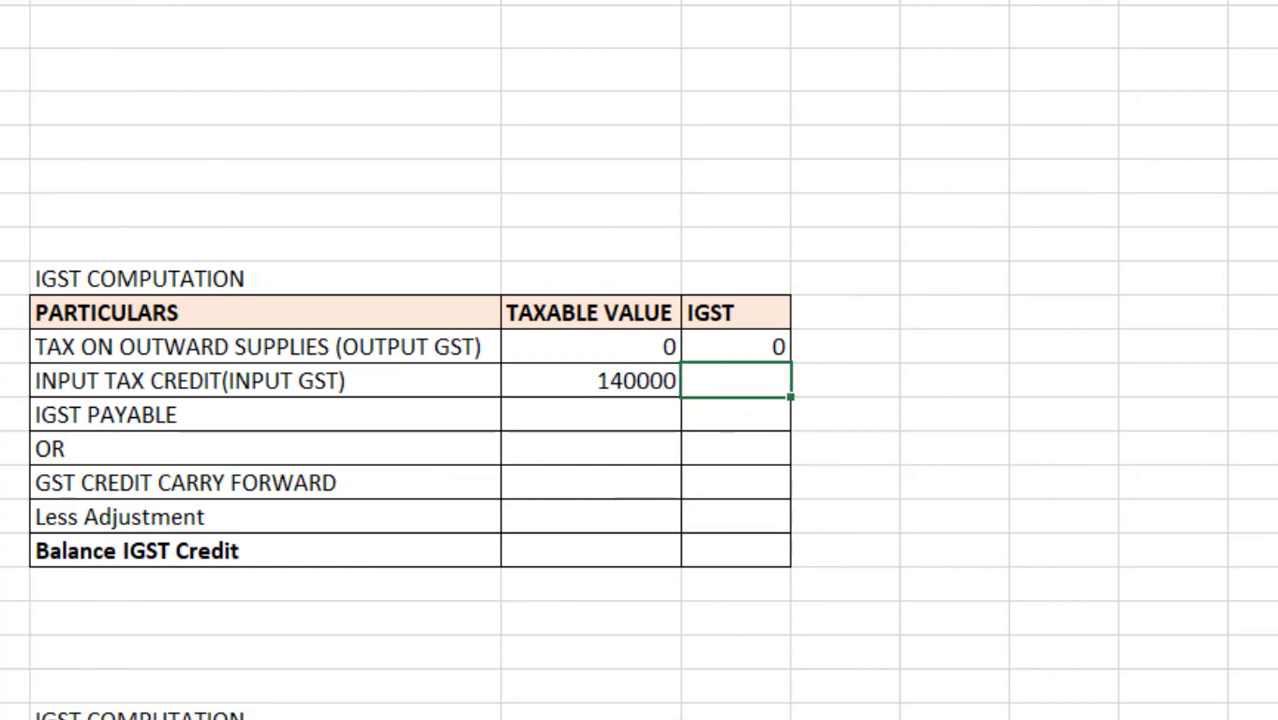
{"action": "type", "text": "="}
{"action": "left_click", "coordinate": [590, 380]}
{"action": "type", "text": "*"}
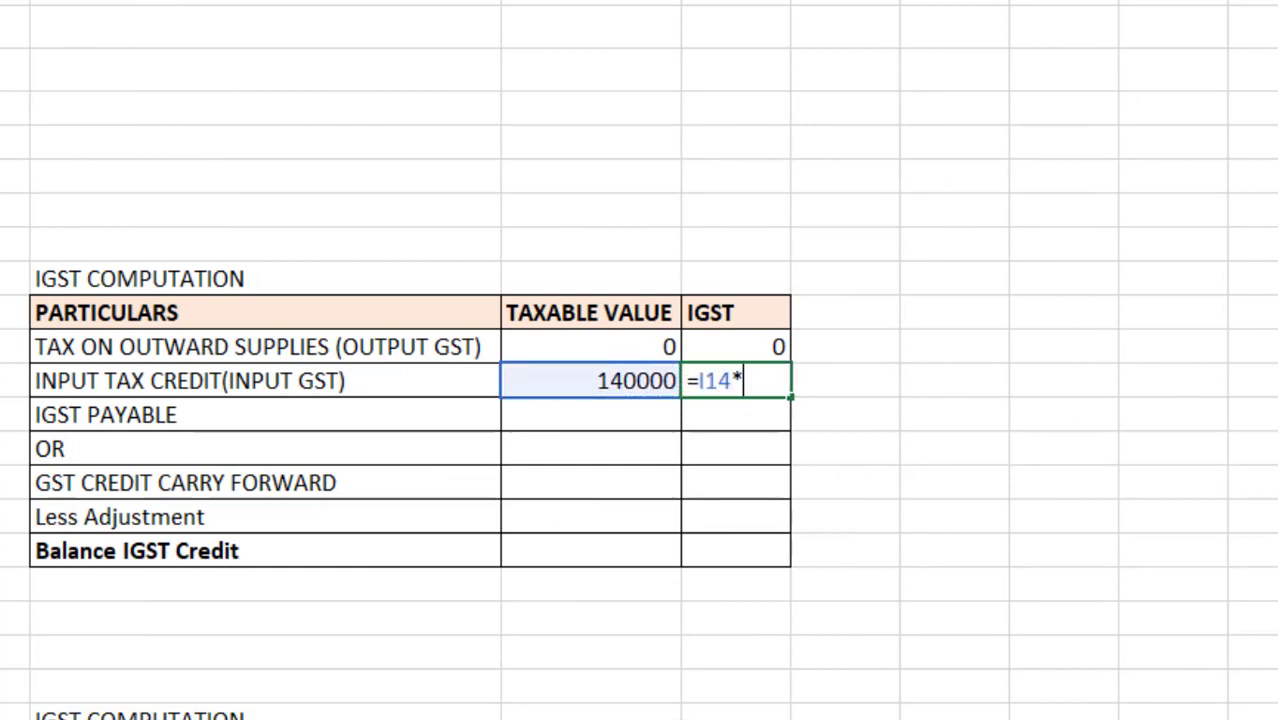
{"action": "type", "text": "5%"}
{"action": "key", "text": "Return"}
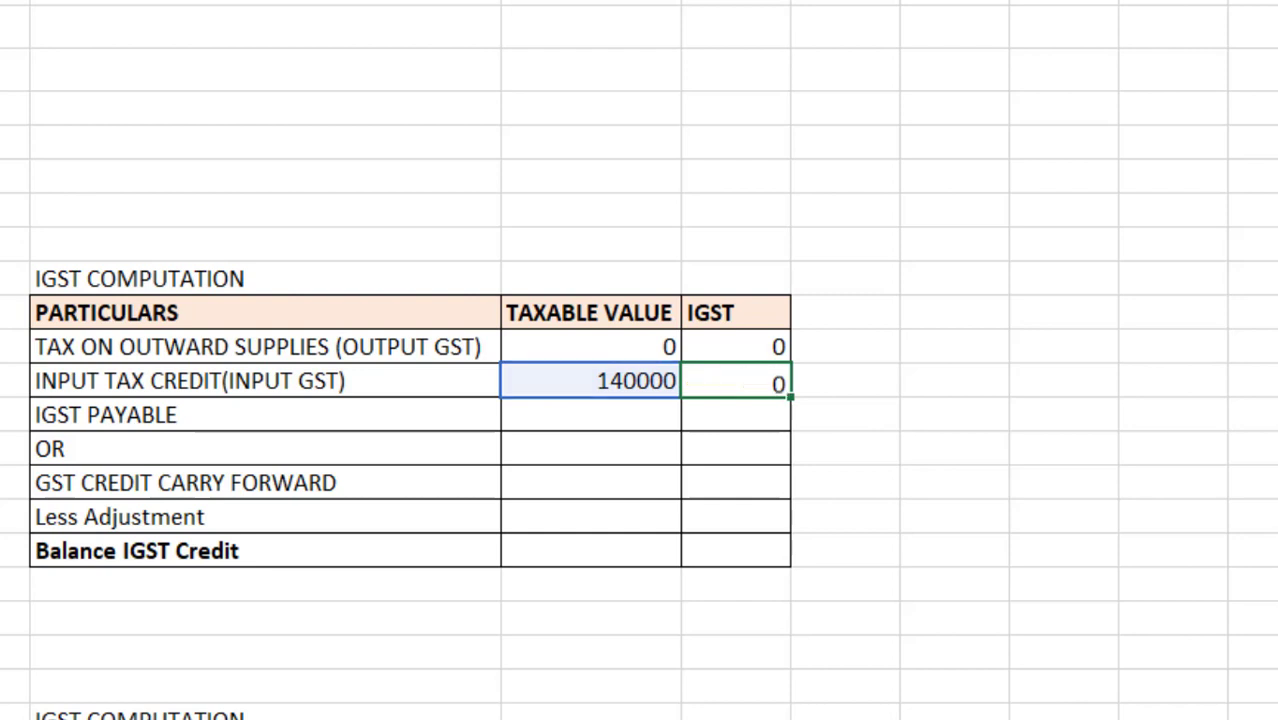
- Enter a carry-forward IGST formula =J13-J14, which wrongly gives -7000
{"action": "left_click", "coordinate": [735, 448]}
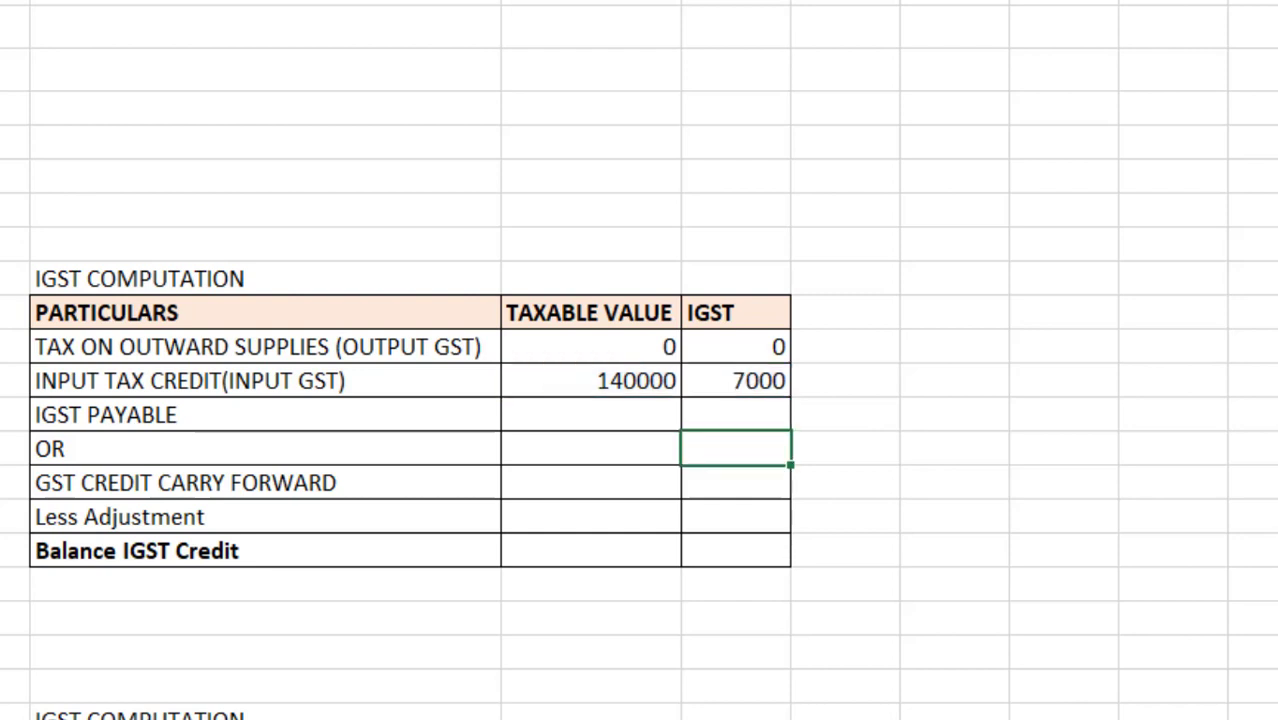
{"action": "left_click", "coordinate": [735, 482]}
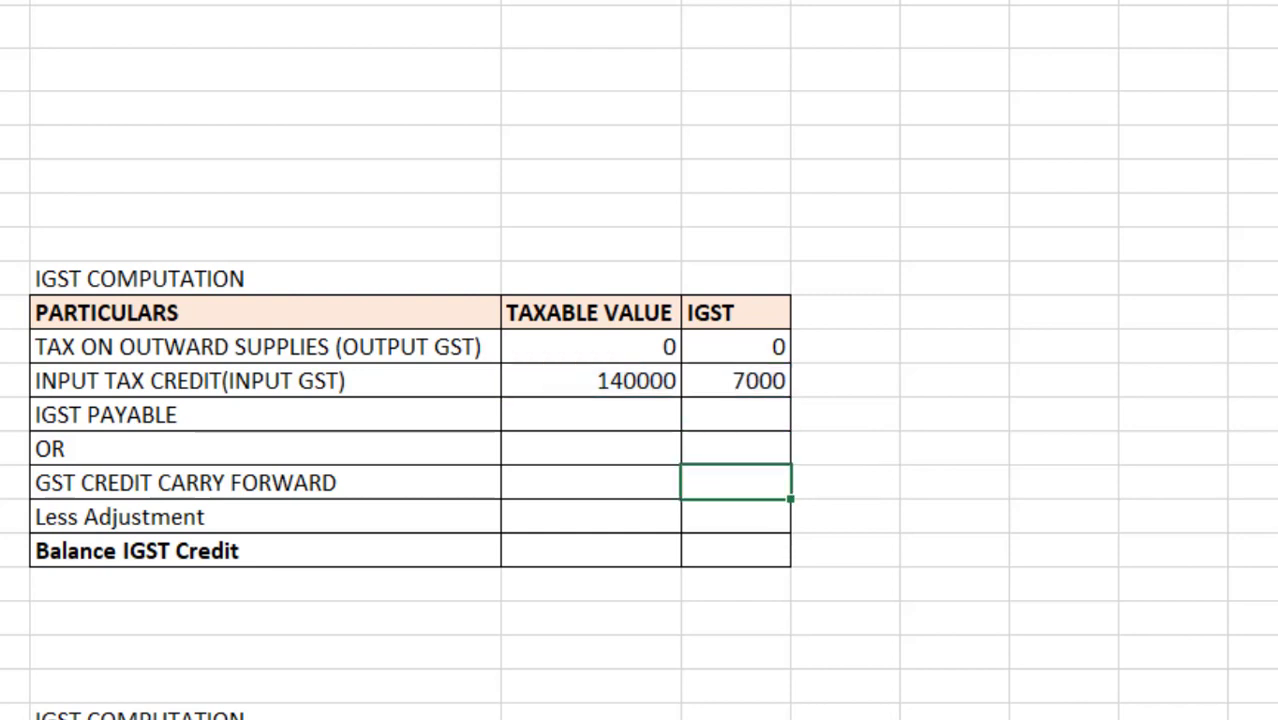
{"action": "type", "text": "="}
{"action": "key", "text": "Up"}
{"action": "key", "text": "Up"}
{"action": "key", "text": "Up"}
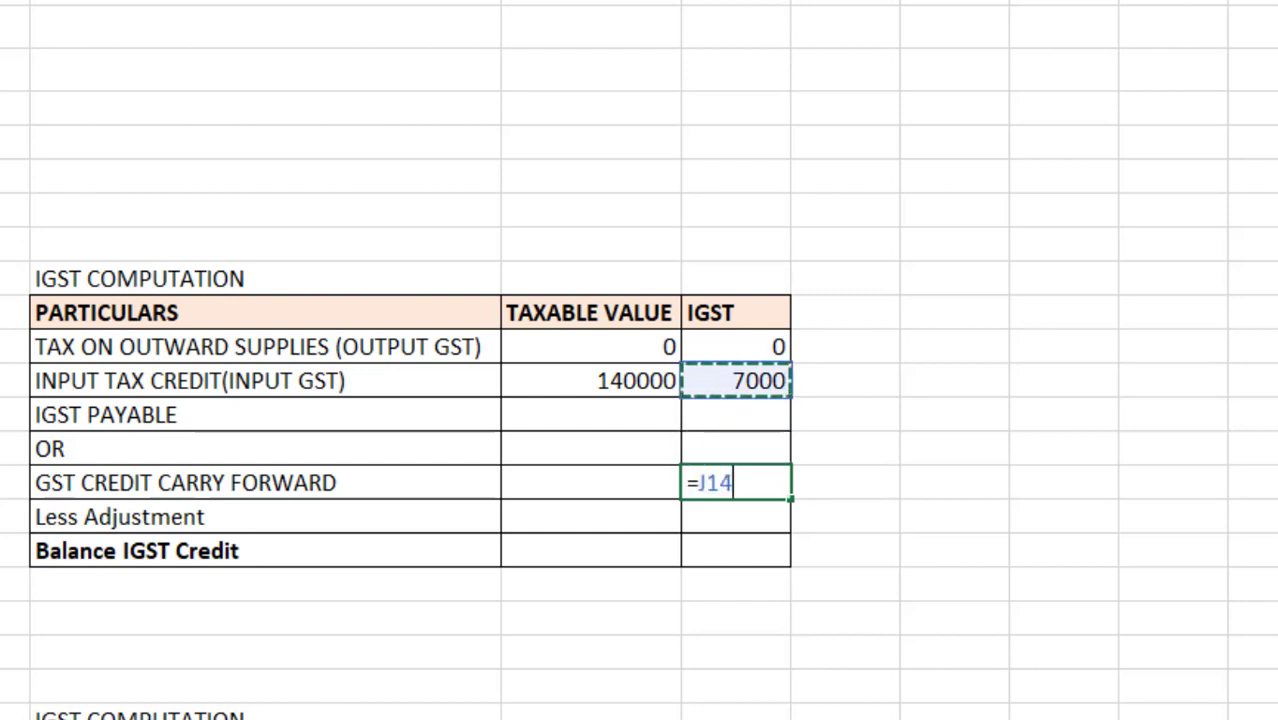
{"action": "key", "text": "Up"}
{"action": "type", "text": "-"}
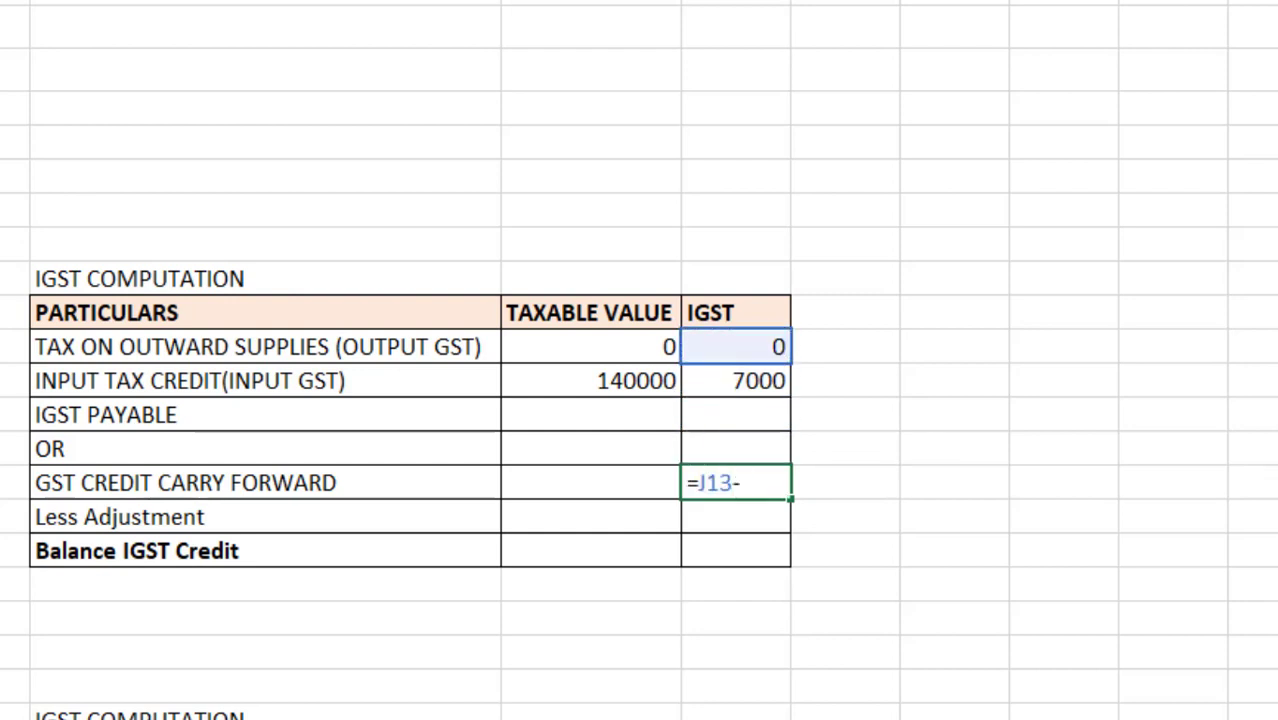
{"action": "key", "text": "Up"}
{"action": "key", "text": "Up"}
{"action": "key", "text": "Return"}
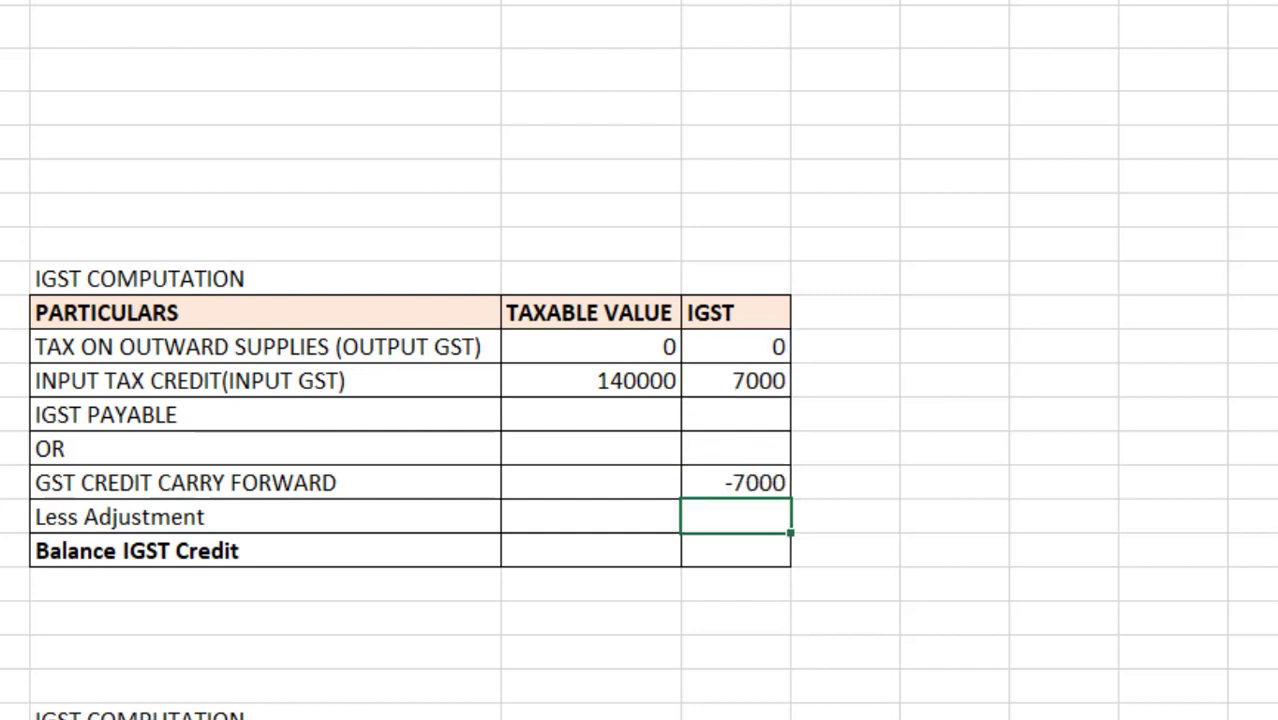
- Replace the carry-forward IGST with =J14-J13, giving a 7000 credit
{"action": "left_click", "coordinate": [735, 482]}
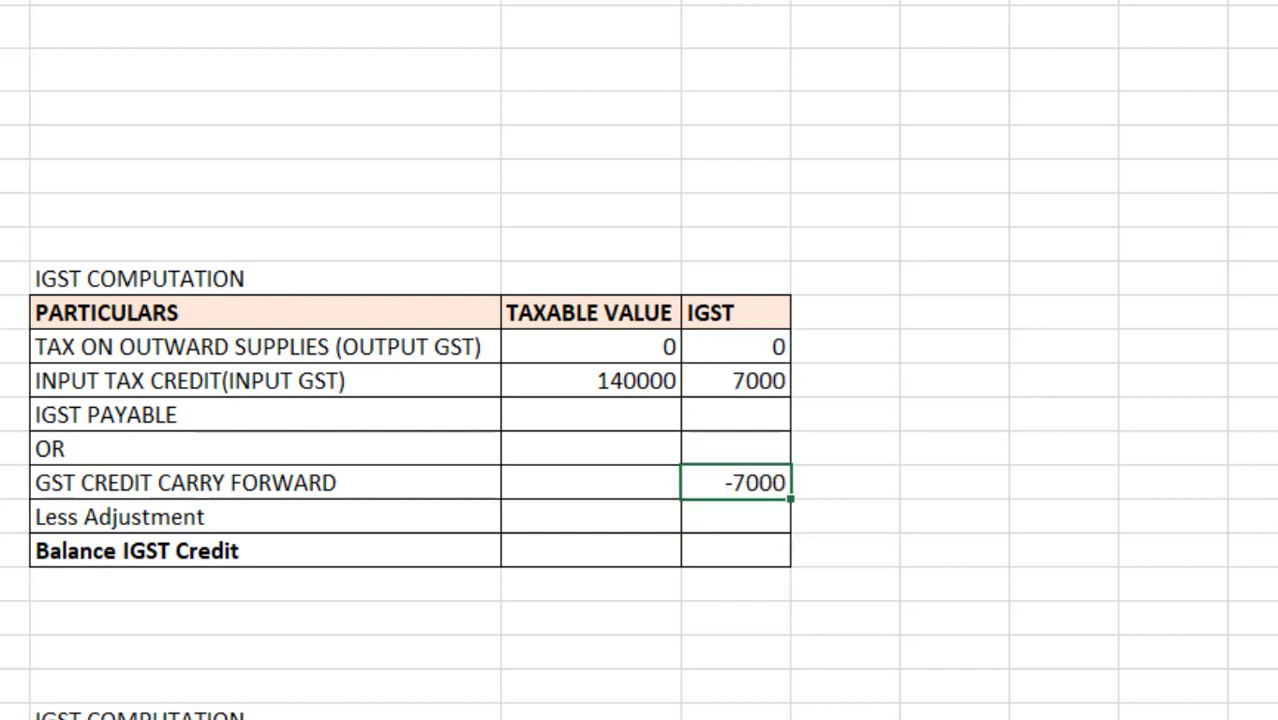
{"action": "key", "text": "Delete"}
{"action": "type", "text": "="}
{"action": "key", "text": "Up"}
{"action": "key", "text": "Up"}
{"action": "key", "text": "Up"}
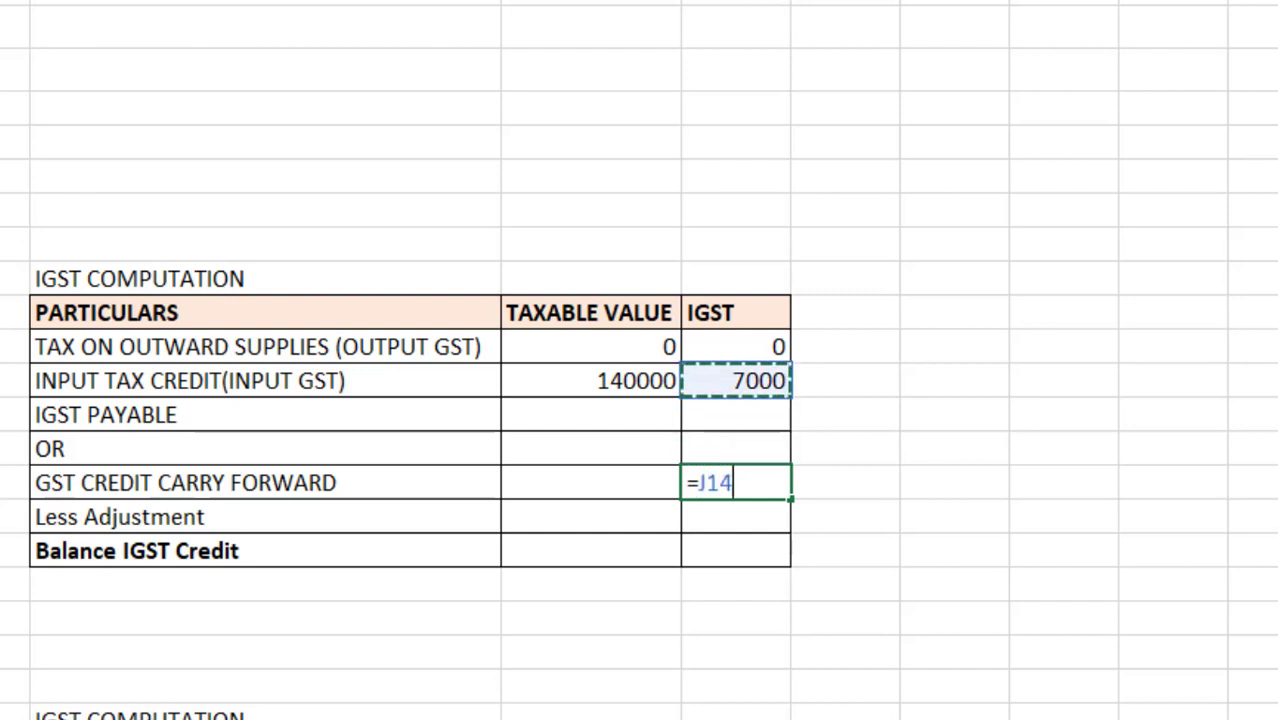
{"action": "type", "text": "-"}
{"action": "key", "text": "Up"}
{"action": "key", "text": "Up"}
{"action": "key", "text": "Up"}
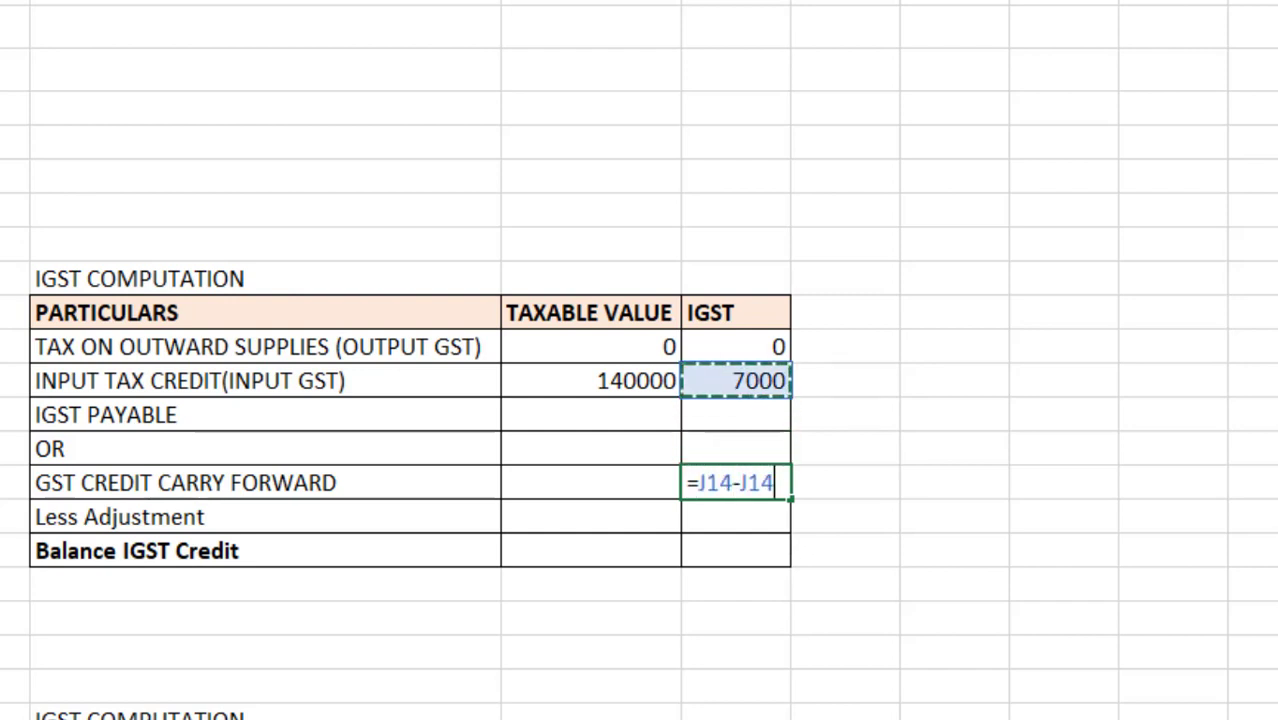
{"action": "key", "text": "Up"}
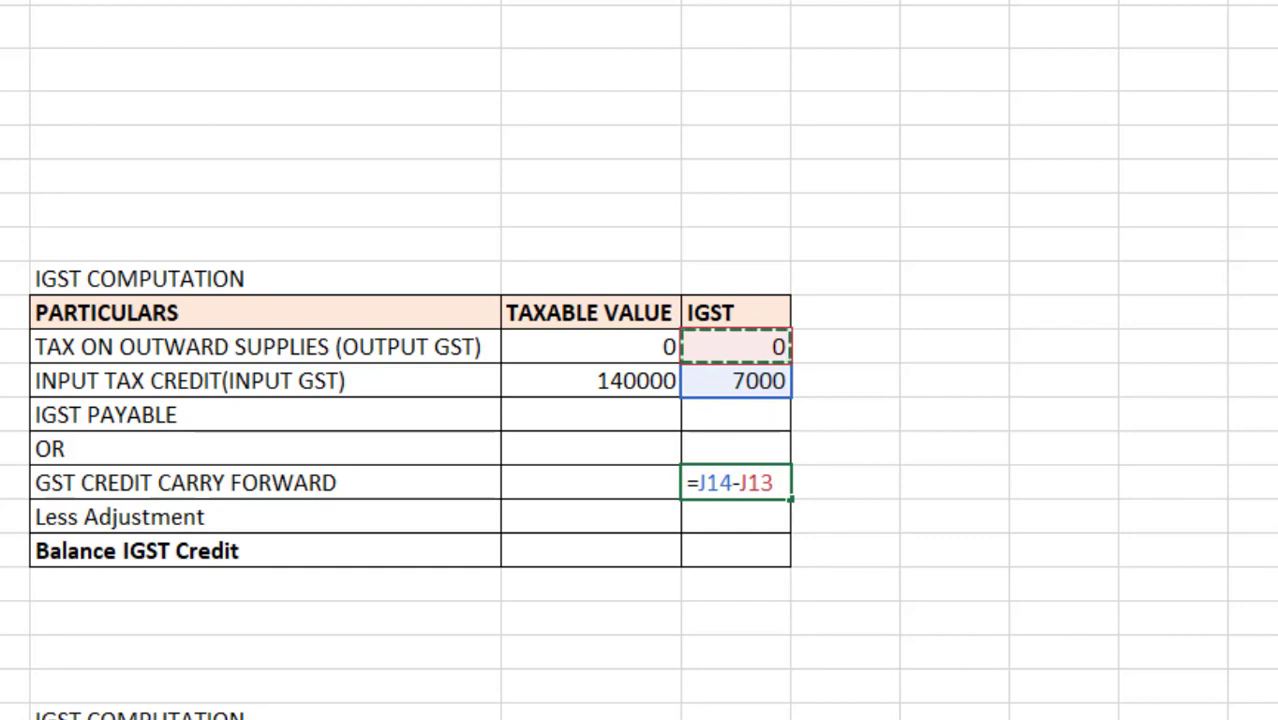
{"action": "key", "text": "Return"}
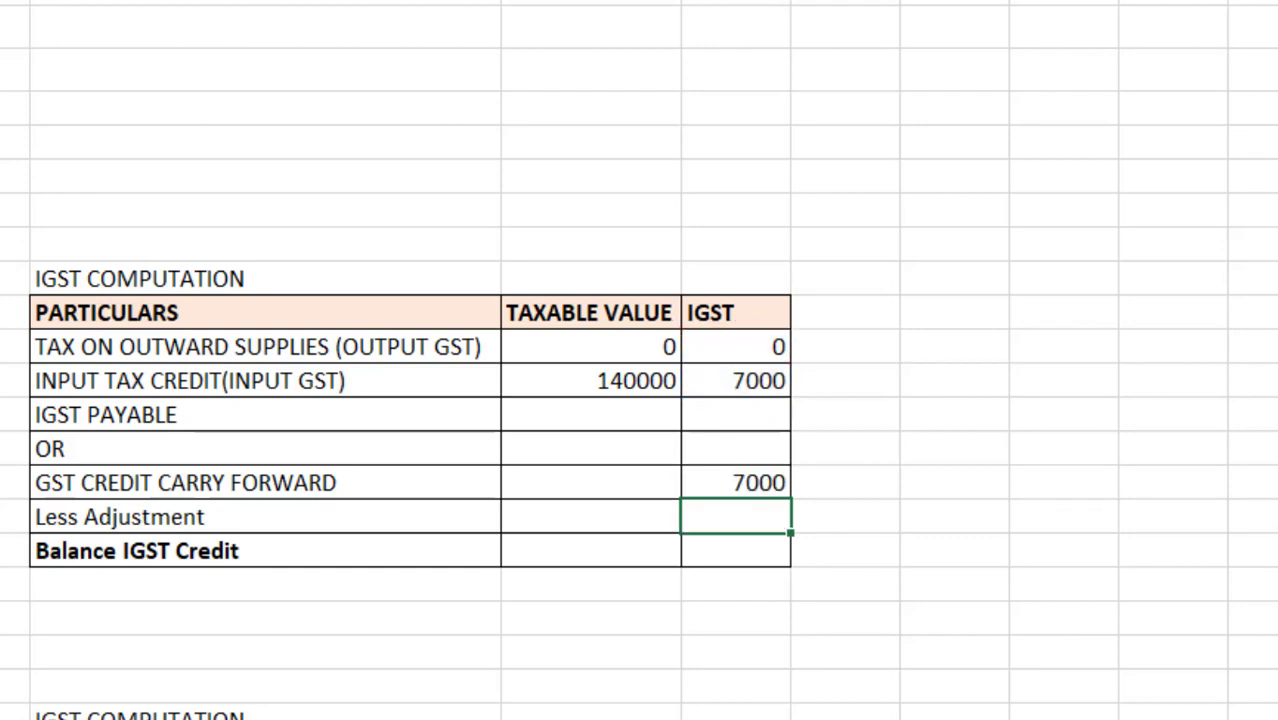
{"action": "key", "text": "Left"}
{"action": "key", "text": "Left"}
- Put 2500 CGST and 2500 SGST in the Less Adjustment row
{"action": "key", "text": "Left"}
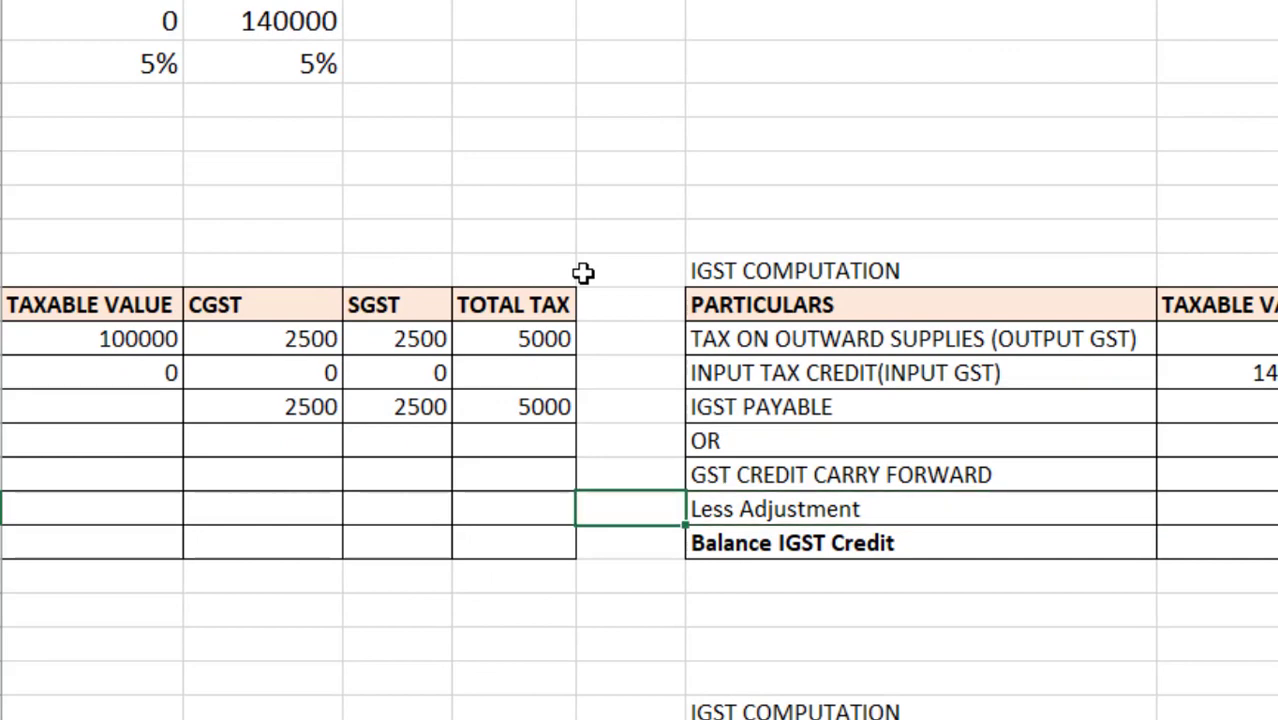
{"action": "key", "text": "Left"}
{"action": "key", "text": "Left"}
{"action": "key", "text": "Left"}
{"action": "key", "text": "Left"}
{"action": "key", "text": "Left"}
{"action": "key", "text": "Left"}
{"action": "key", "text": "Up"}
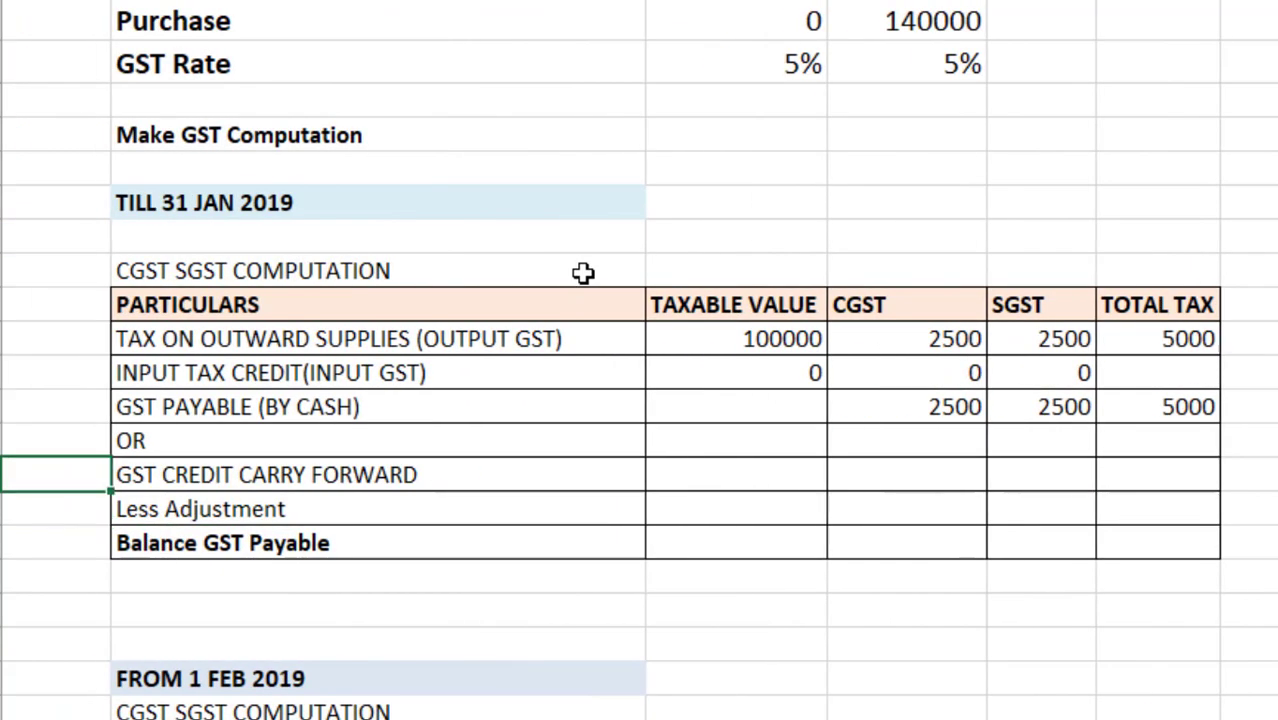
{"action": "key", "text": "Right"}
{"action": "key", "text": "Right"}
{"action": "key", "text": "Right"}
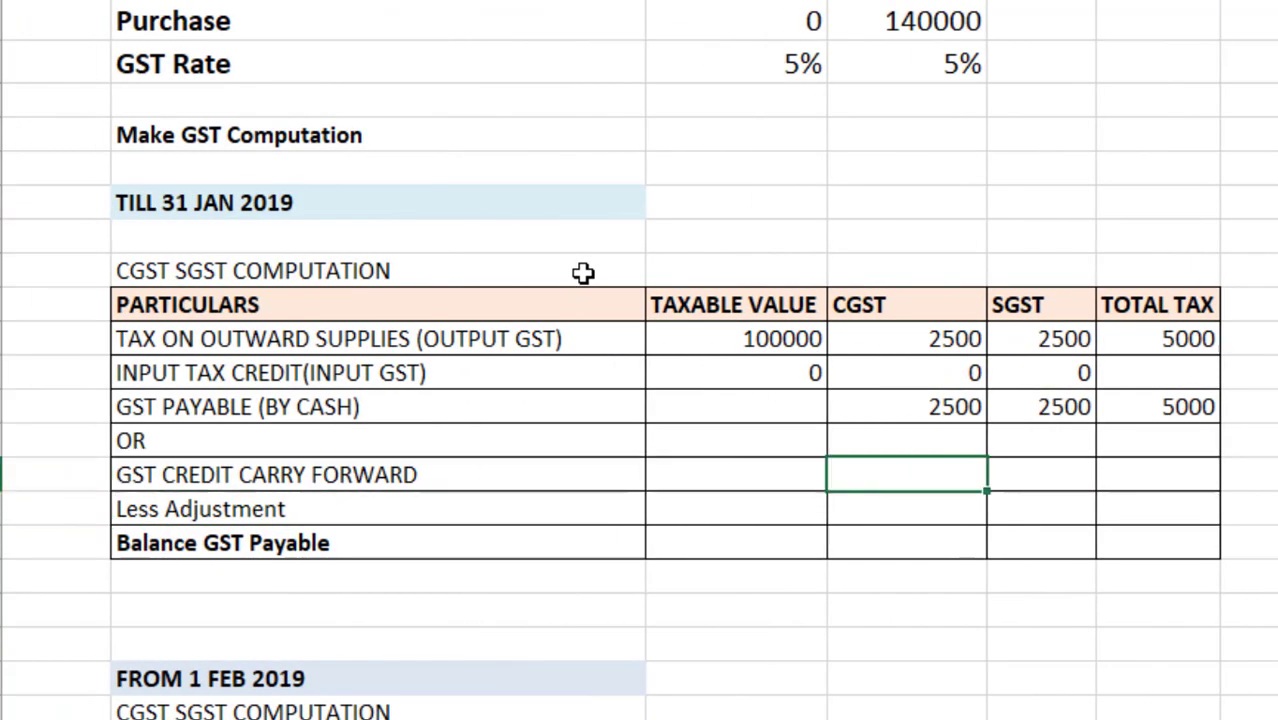
{"action": "type", "text": "2500"}
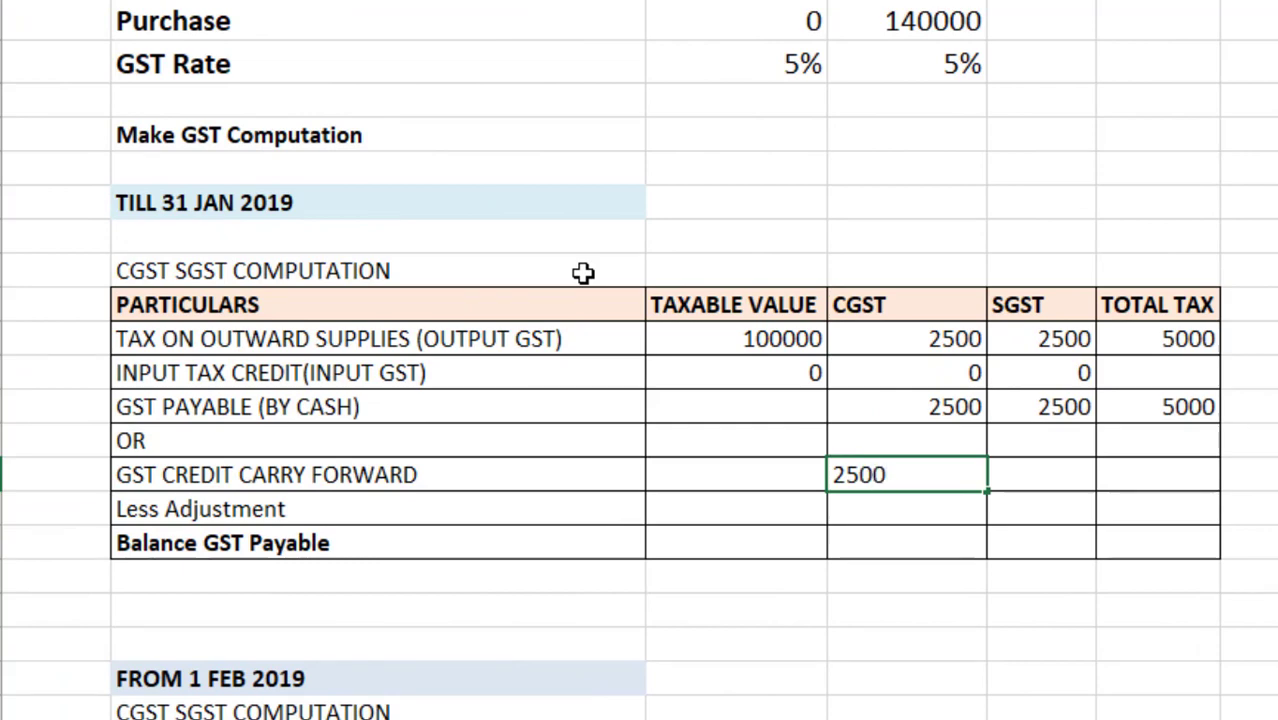
{"action": "key", "text": "Tab"}
{"action": "type", "text": "250"}
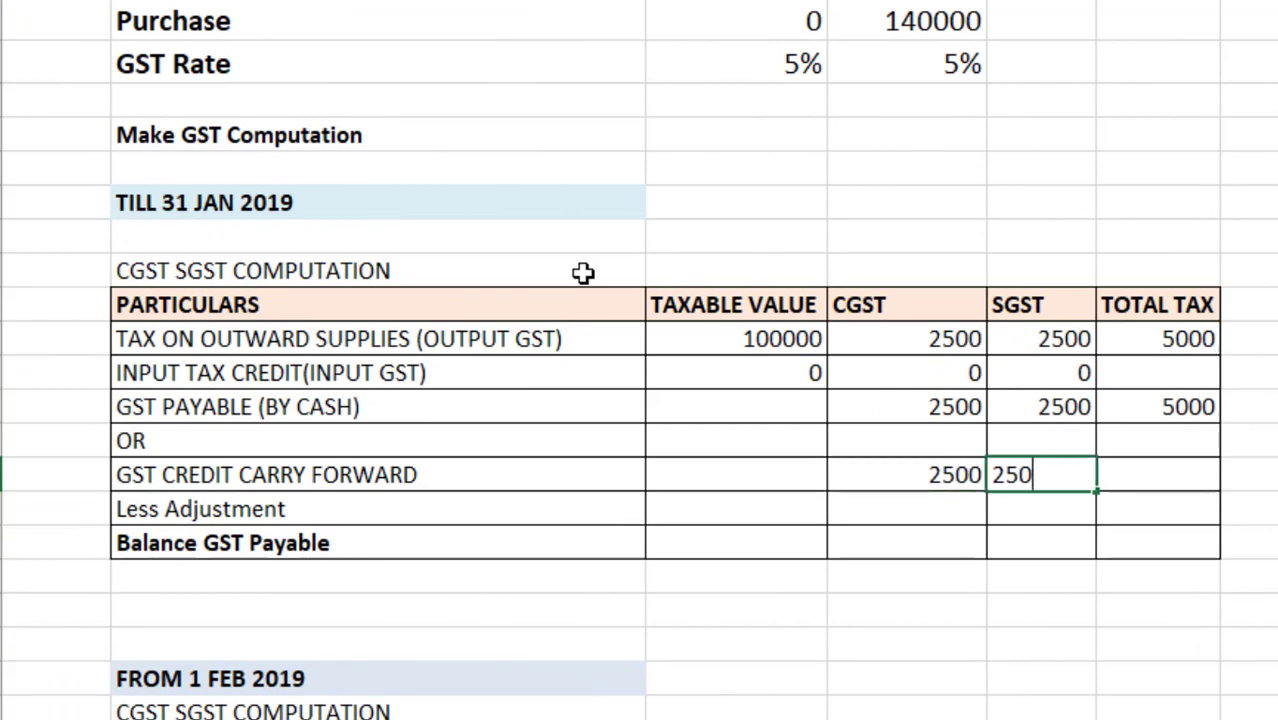
{"action": "type", "text": "0"}
{"action": "key", "text": "ctrl+Return"}
{"action": "key", "text": "Left"}
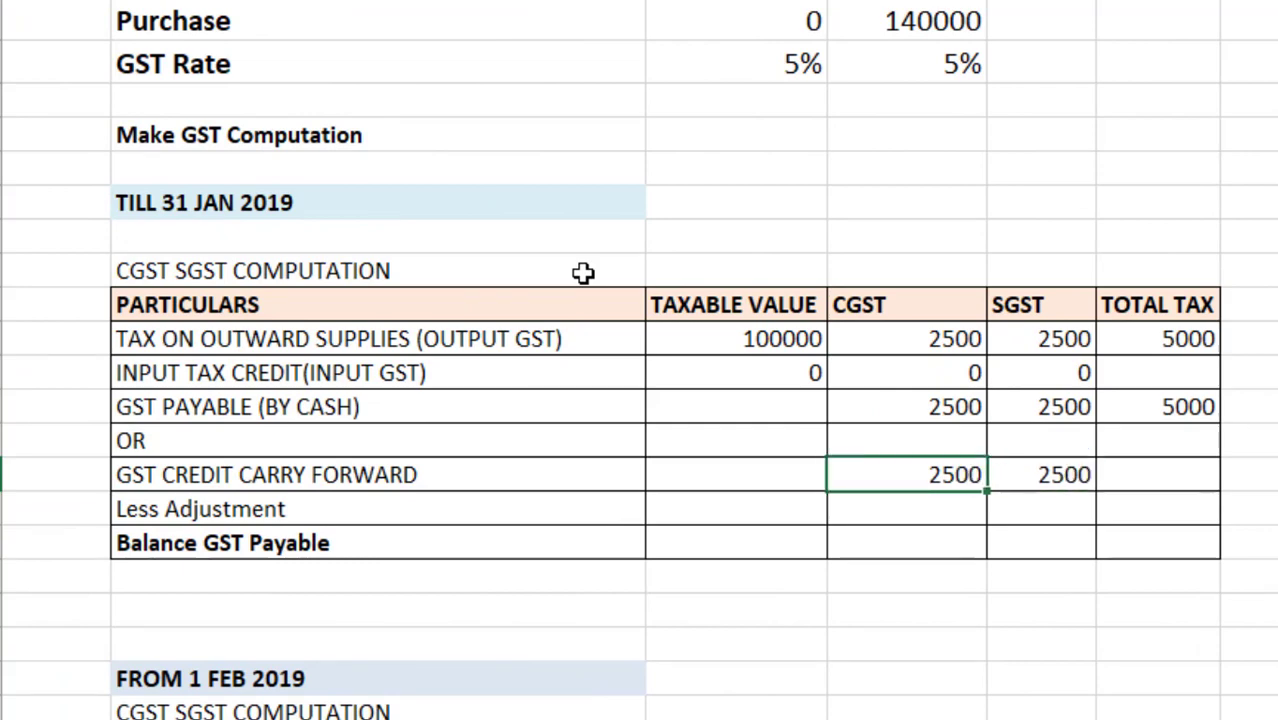
{"action": "key", "text": "shift+Right"}
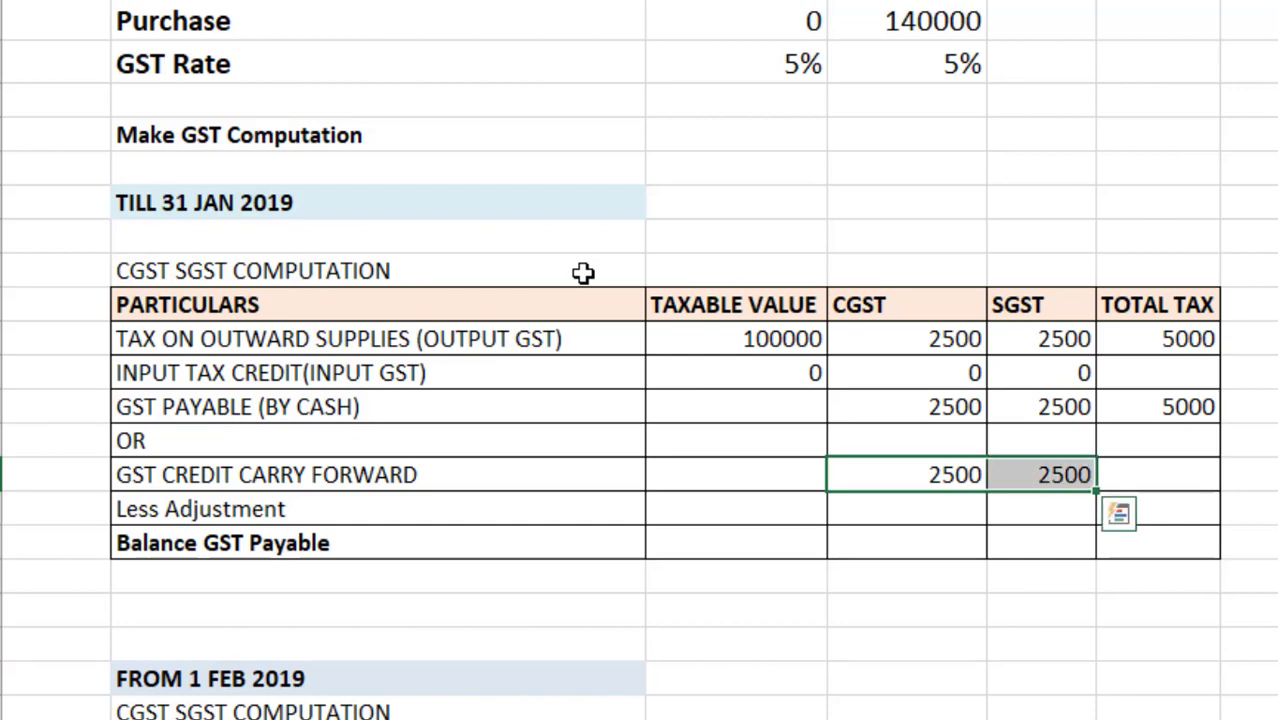
{"action": "key", "text": "ctrl+x"}
{"action": "key", "text": "Down"}
{"action": "key", "text": "ctrl+v"}
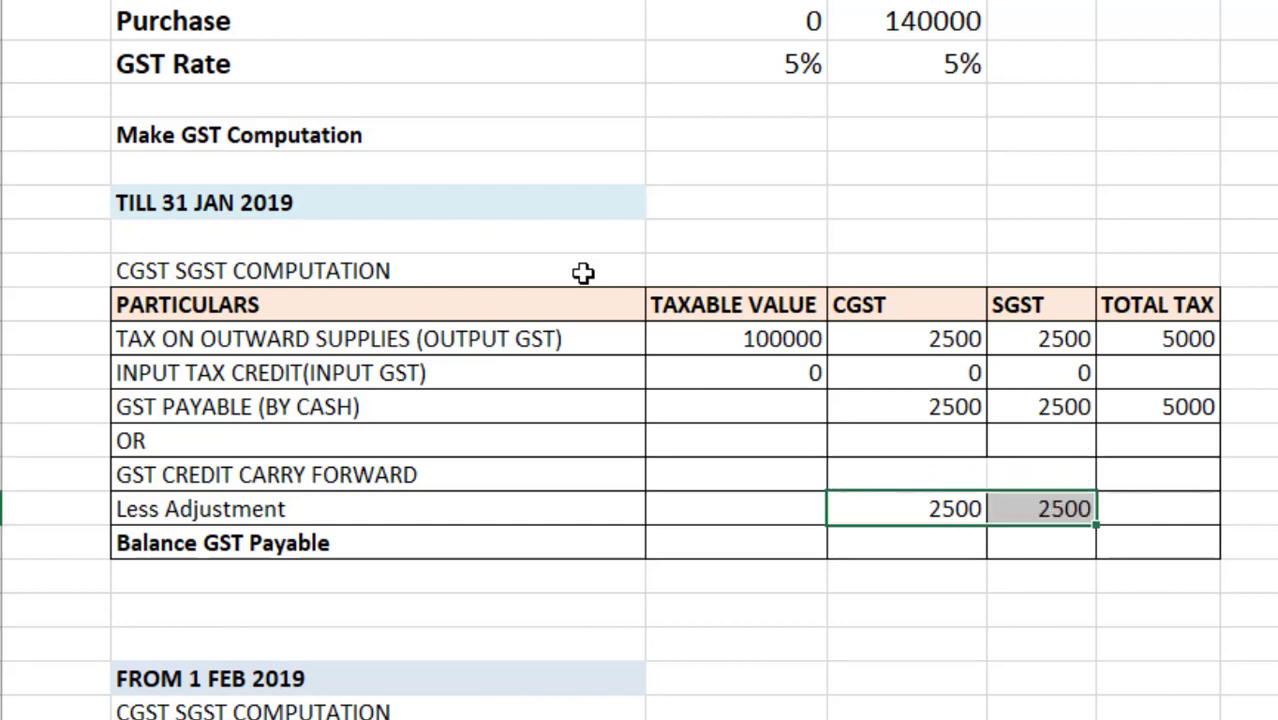
- Set Balance GST Payable CGST to =D15-D18 and fill right, giving 0 and 0
{"action": "key", "text": "Down"}
{"action": "key", "text": "Up"}
{"action": "key", "text": "Up"}
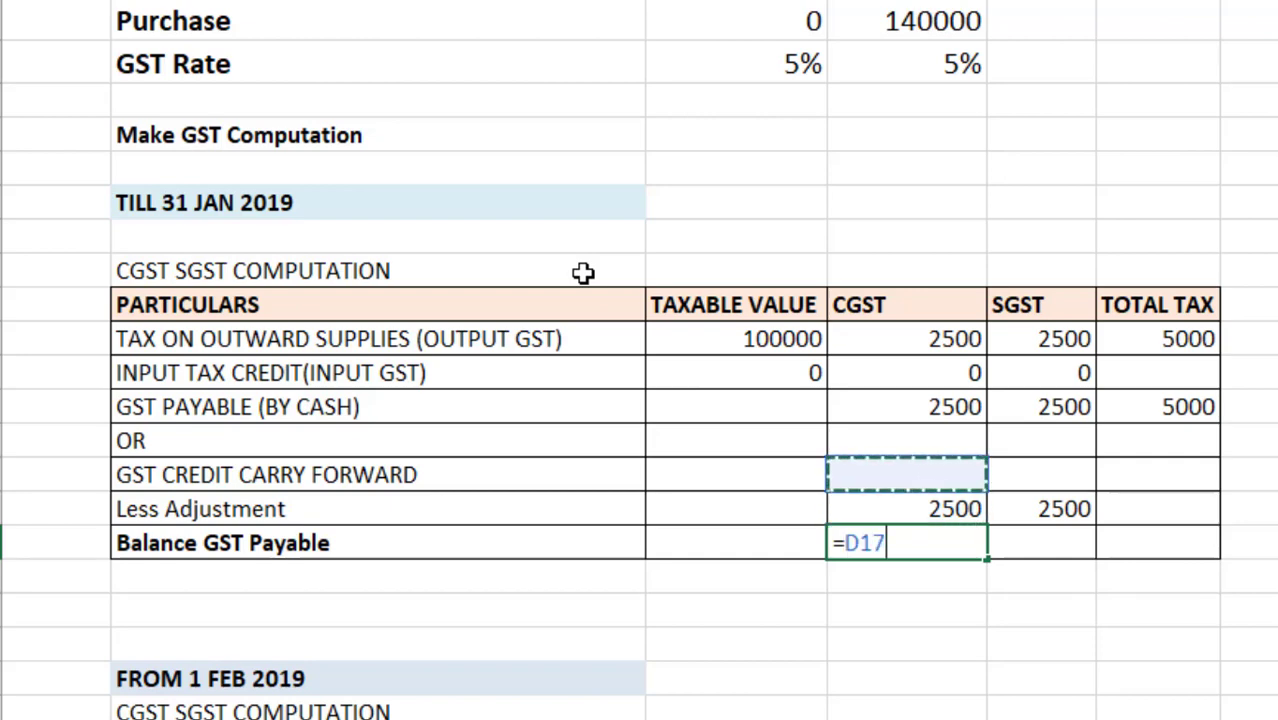
{"action": "key", "text": "Up"}
{"action": "key", "text": "Up"}
{"action": "type", "text": "-"}
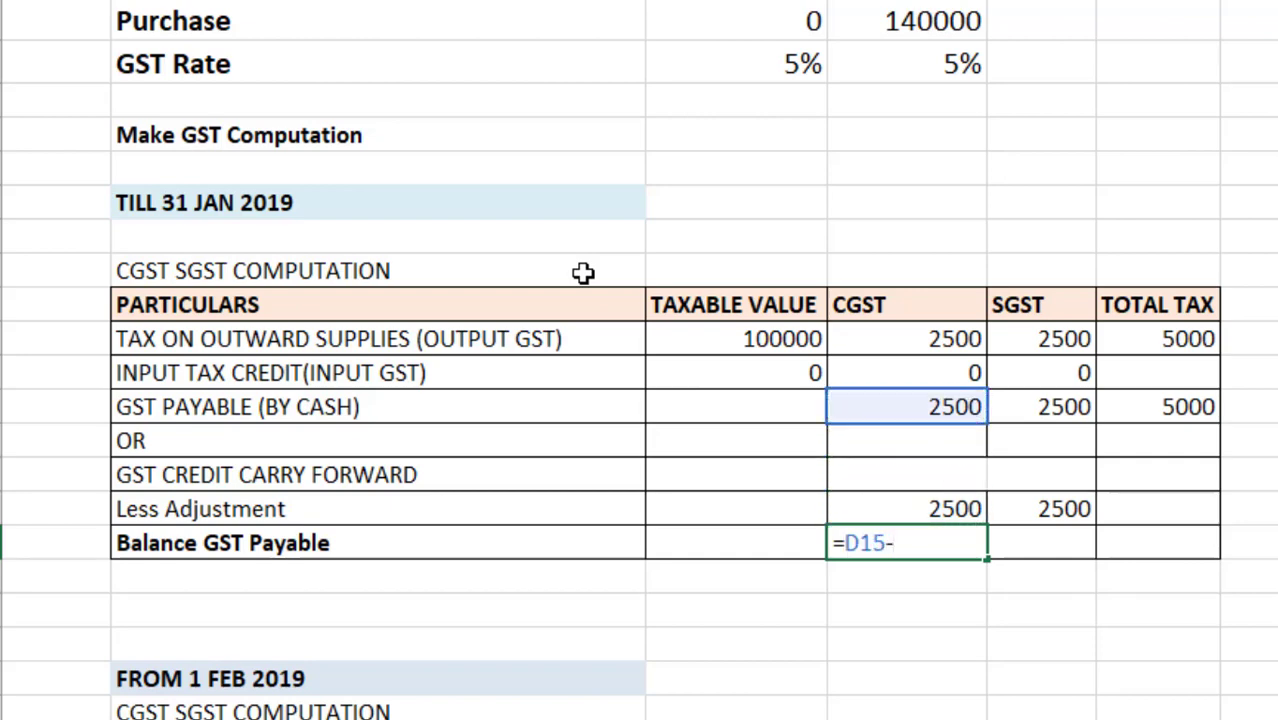
{"action": "key", "text": "Up"}
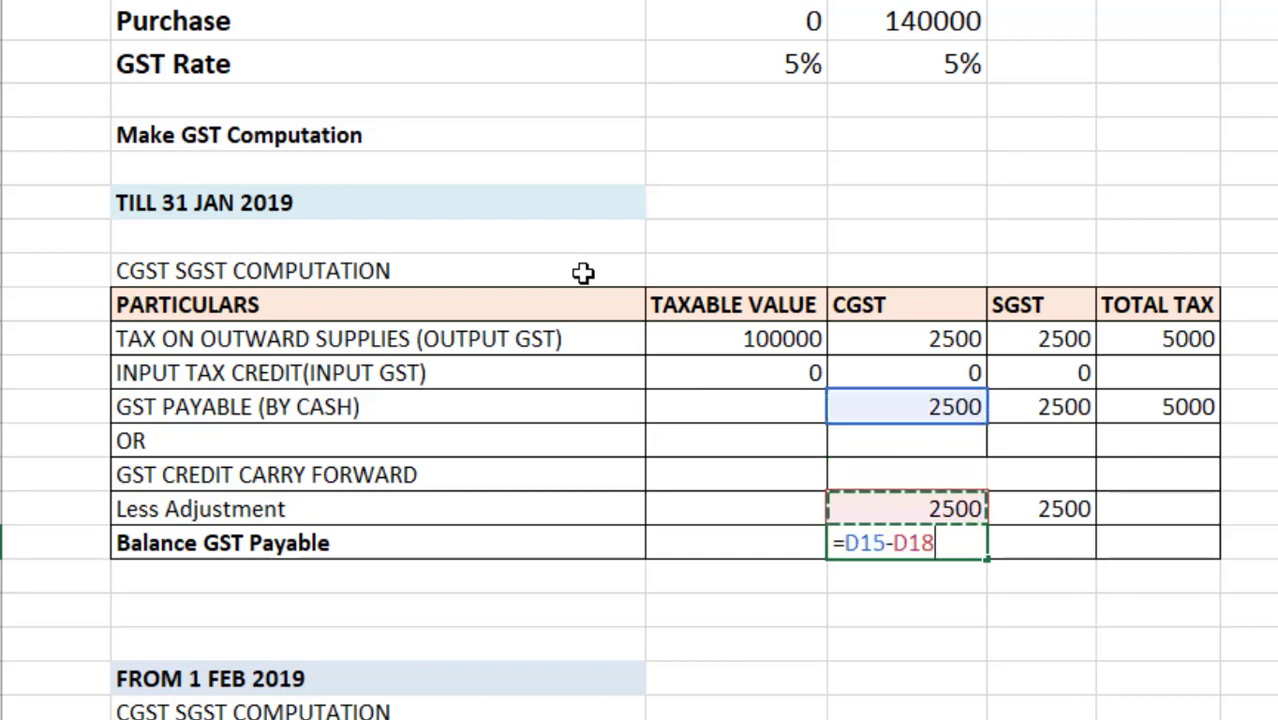
{"action": "key", "text": "Return"}
{"action": "key", "text": "Up"}
{"action": "key", "text": "shift+Right"}
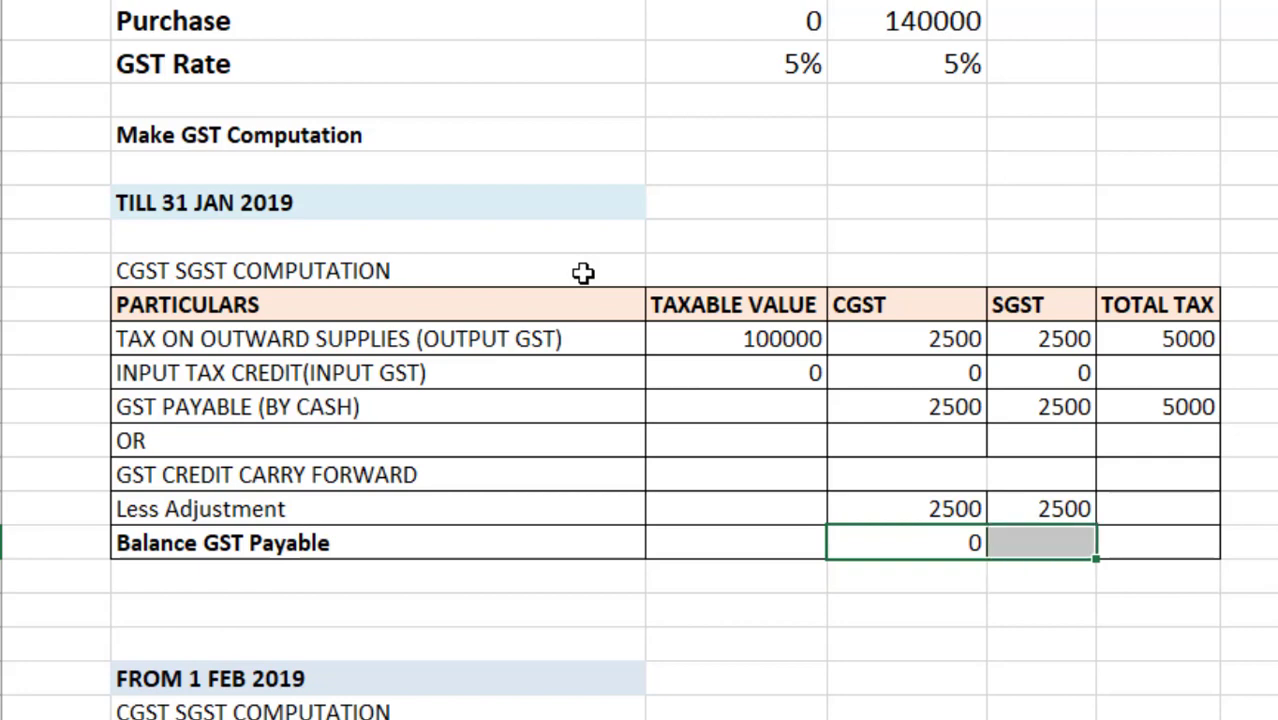
{"action": "key", "text": "ctrl+r"}
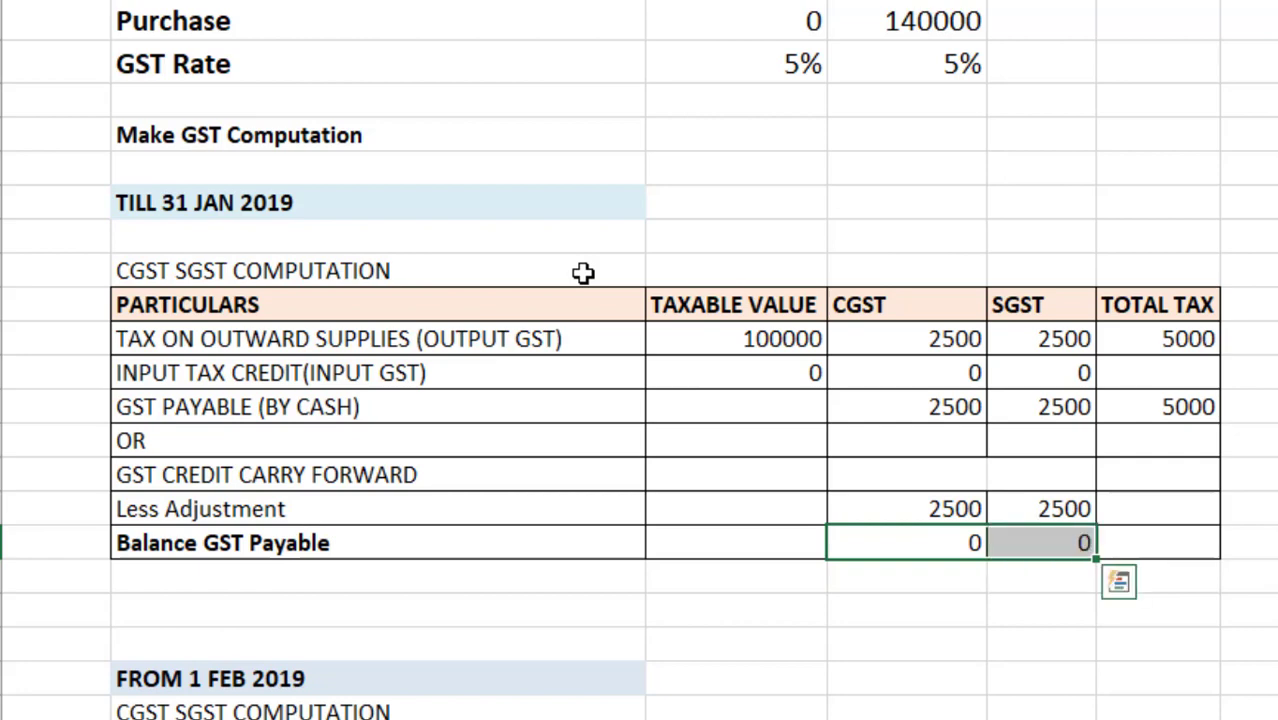
{"action": "key", "text": "Right"}
{"action": "key", "text": "Right"}
- Enter =J17-J18 as Balance IGST Credit: 7000 carried forward less 5000 gives 2000
{"action": "scroll", "coordinate": [583, 273], "scroll_direction": "right", "scroll_amount": 5}
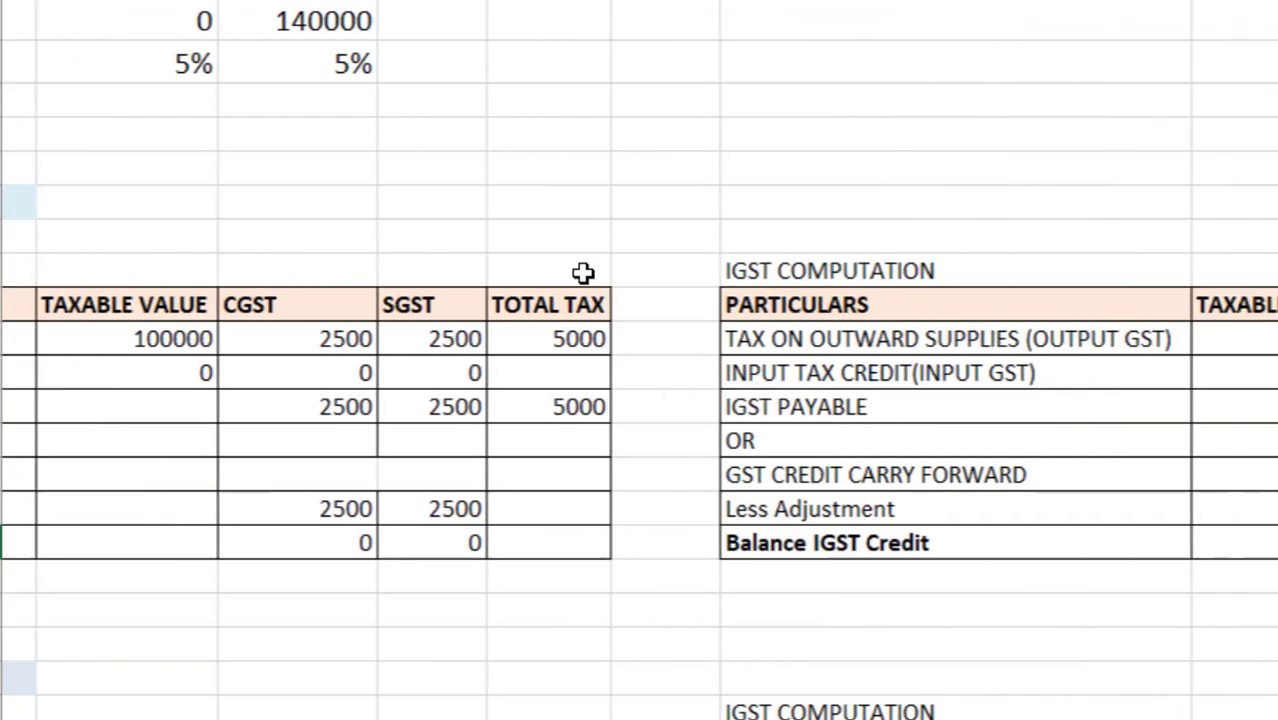
{"action": "key", "text": "Up"}
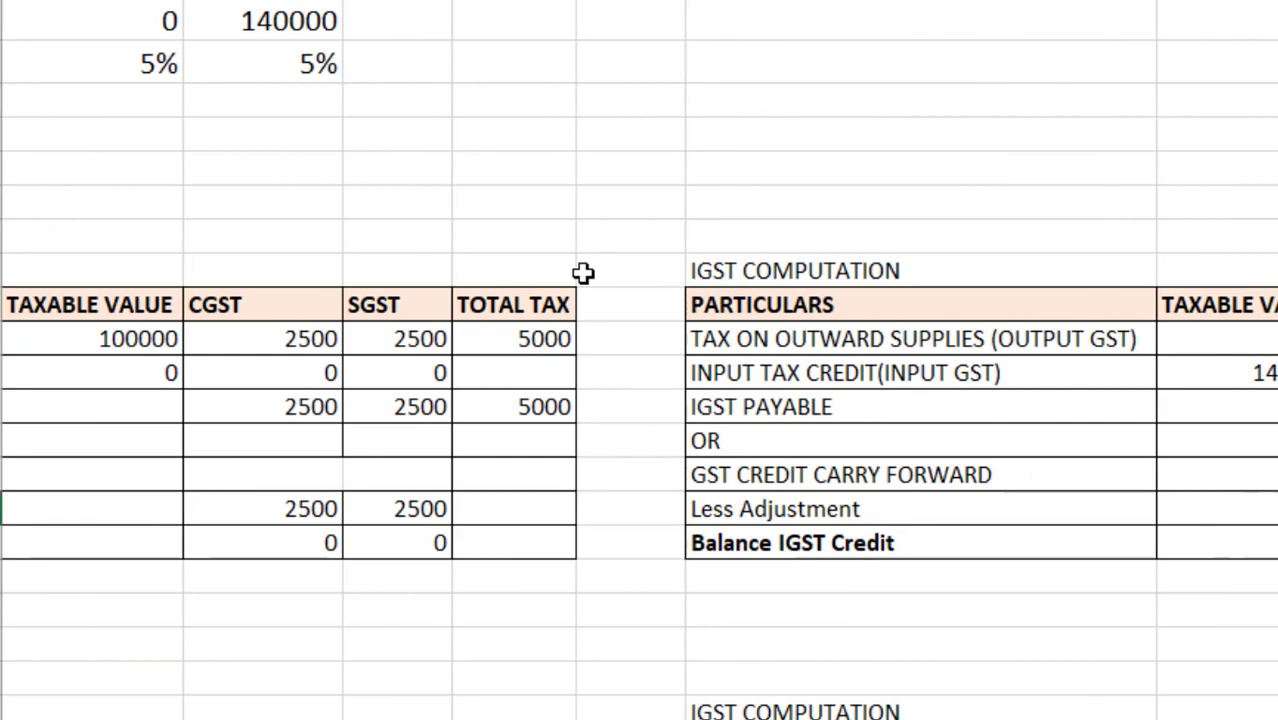
{"action": "key", "text": "Down"}
{"action": "key", "text": "Right"}
{"action": "key", "text": "Right"}
{"action": "key", "text": "Right"}
{"action": "type", "text": "="}
{"action": "key", "text": "Up"}
{"action": "key", "text": "Up"}
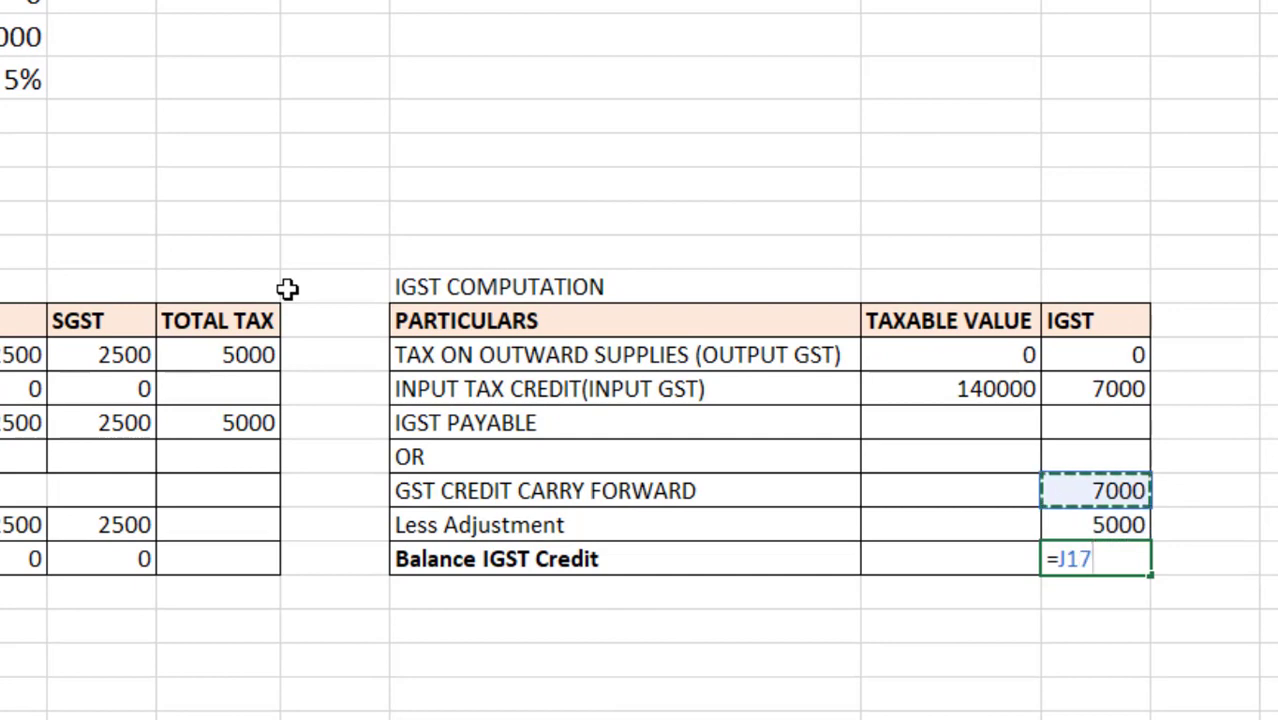
{"action": "type", "text": "-"}
{"action": "key", "text": "Up"}
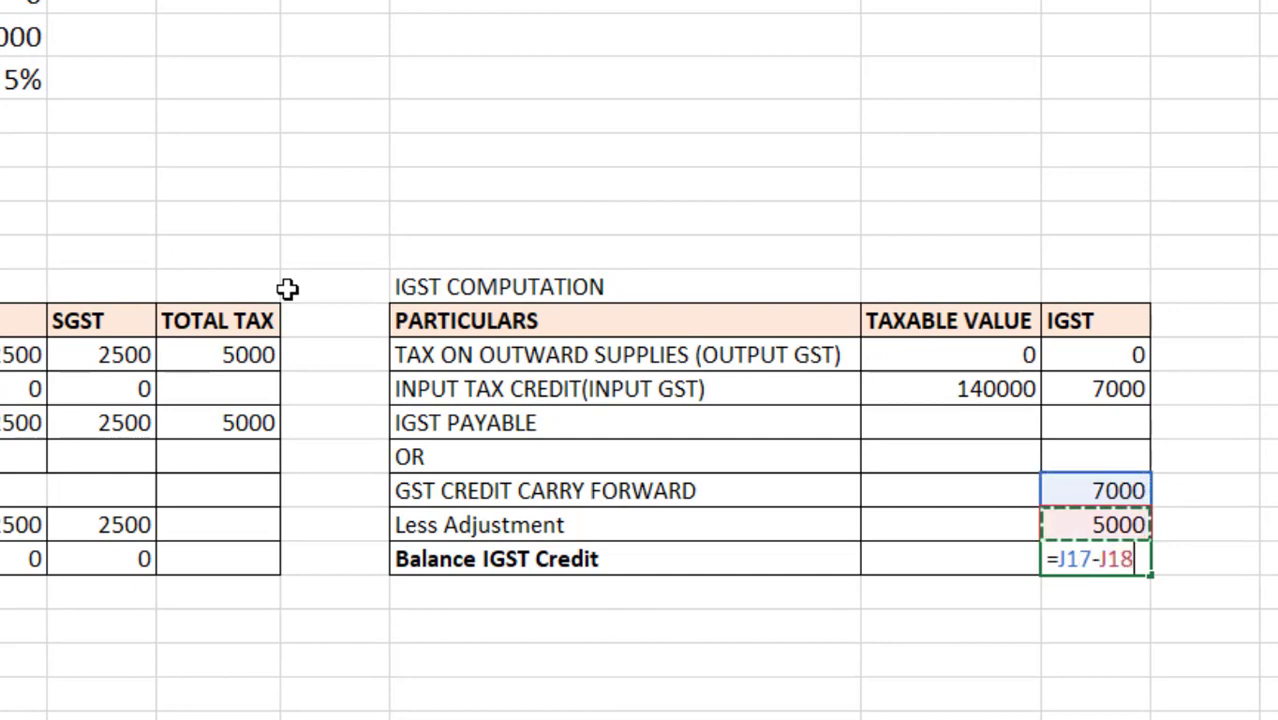
{"action": "key", "text": "Return"}
{"action": "key", "text": "Left"}
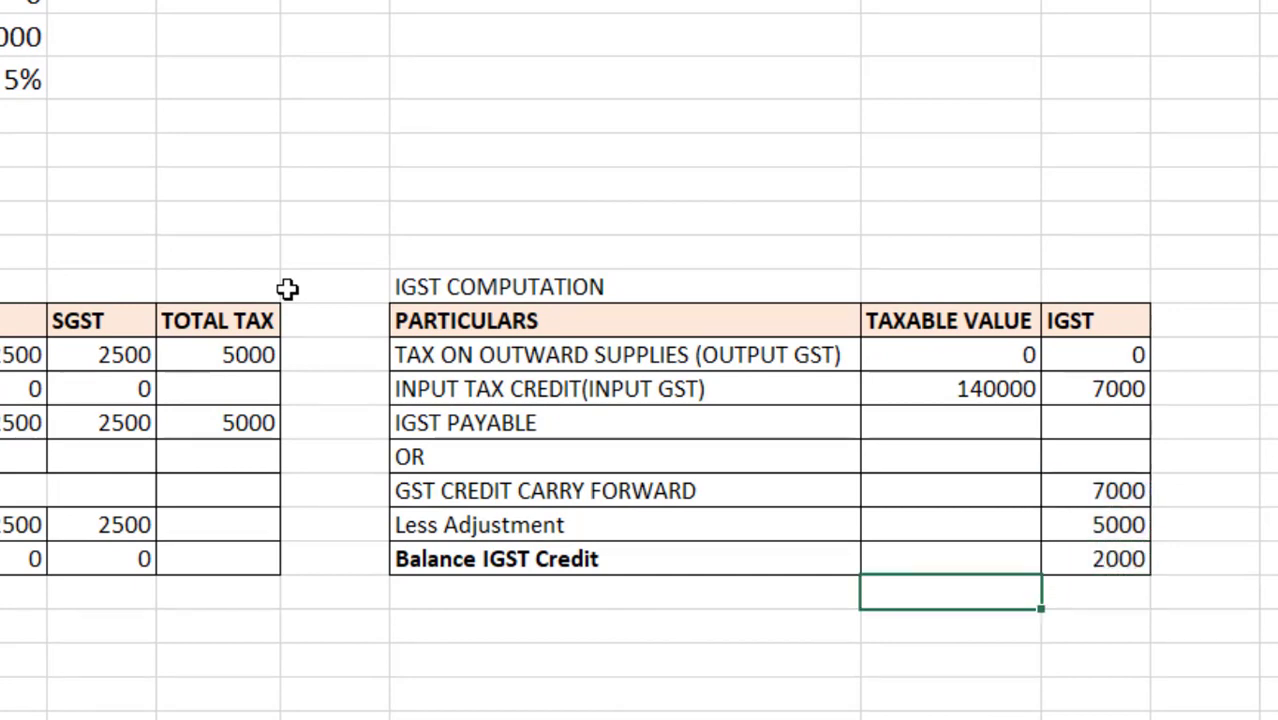
{"action": "key", "text": "Left"}
{"action": "key", "text": "Left"}
{"action": "key", "text": "Left"}
{"action": "key", "text": "Left"}
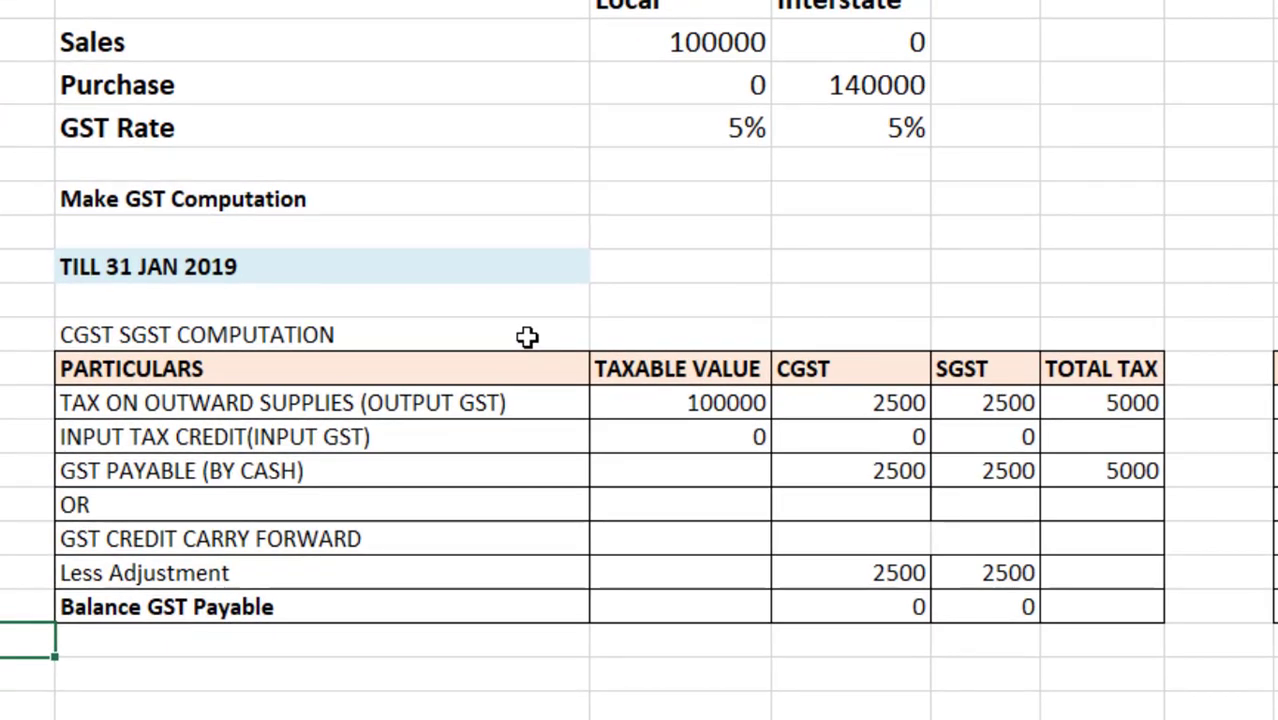
{"action": "key", "text": "Down"}
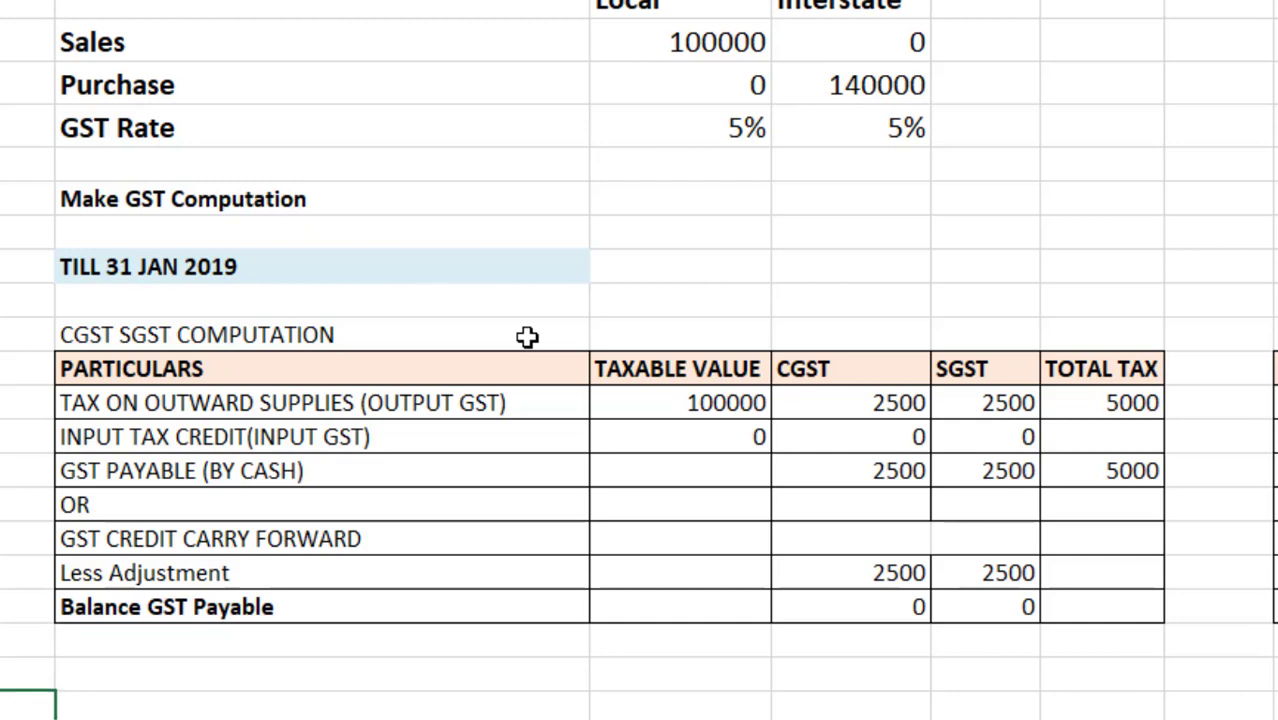
- Link the February output taxable value to the local sales figure of 100000
{"action": "scroll", "coordinate": [527, 337], "scroll_direction": "down", "scroll_amount": 2}
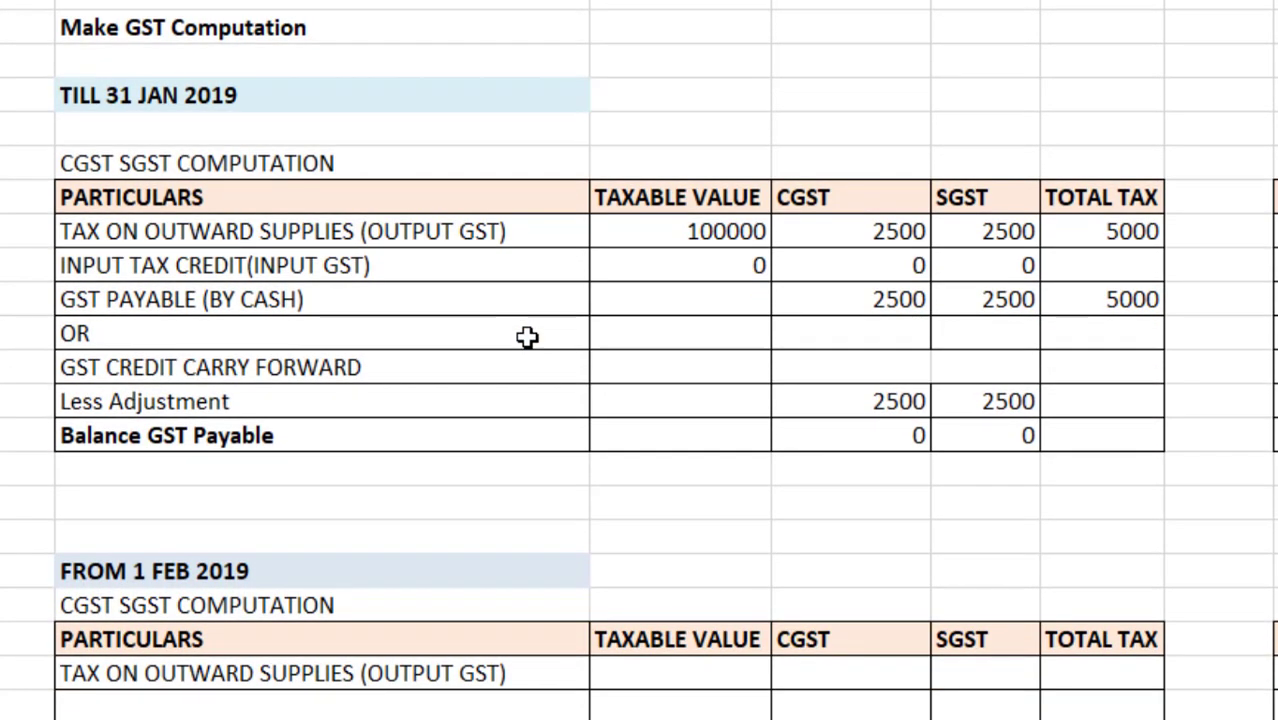
{"action": "key", "text": "Up"}
{"action": "key", "text": "Up"}
{"action": "key", "text": "Left"}
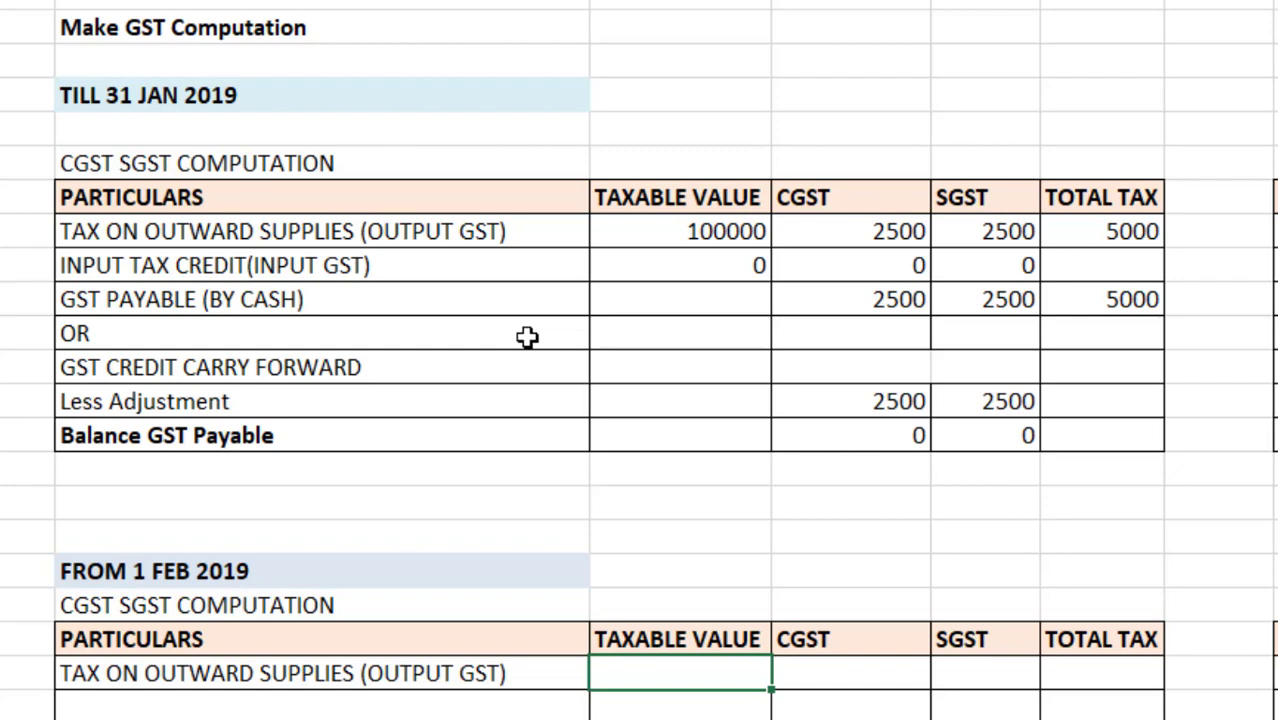
{"action": "type", "text": "="}
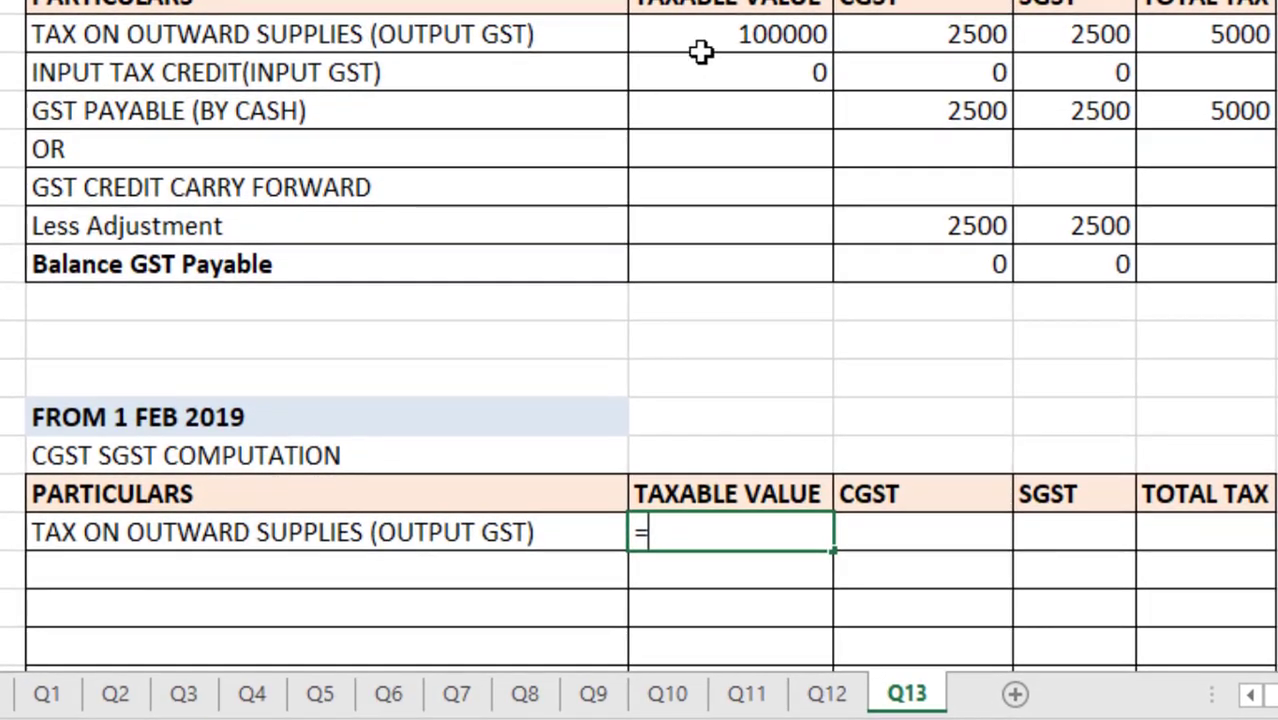
{"action": "left_click", "coordinate": [709, 50]}
{"action": "key", "text": "Return"}
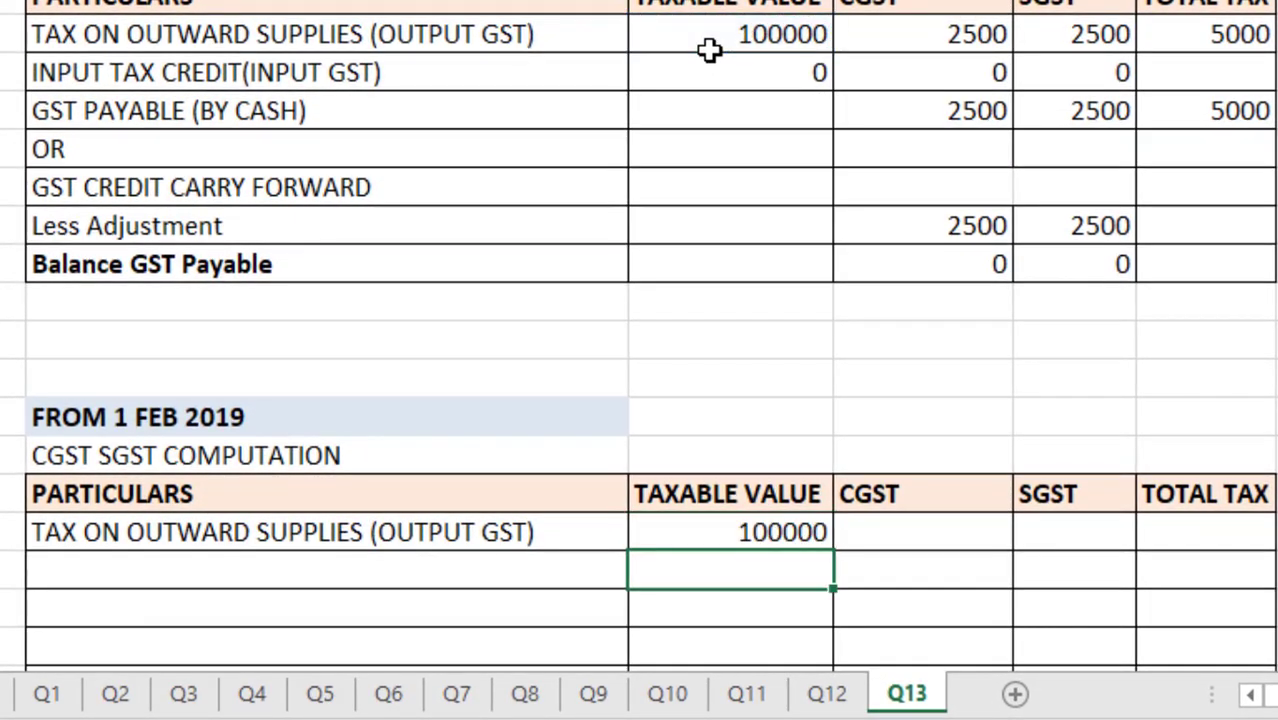
- Set output CGST to =C26*2.5% (2500) and SGST to =D26 (2500)
{"action": "key", "text": "Up"}
{"action": "key", "text": "Right"}
{"action": "type", "text": "="}
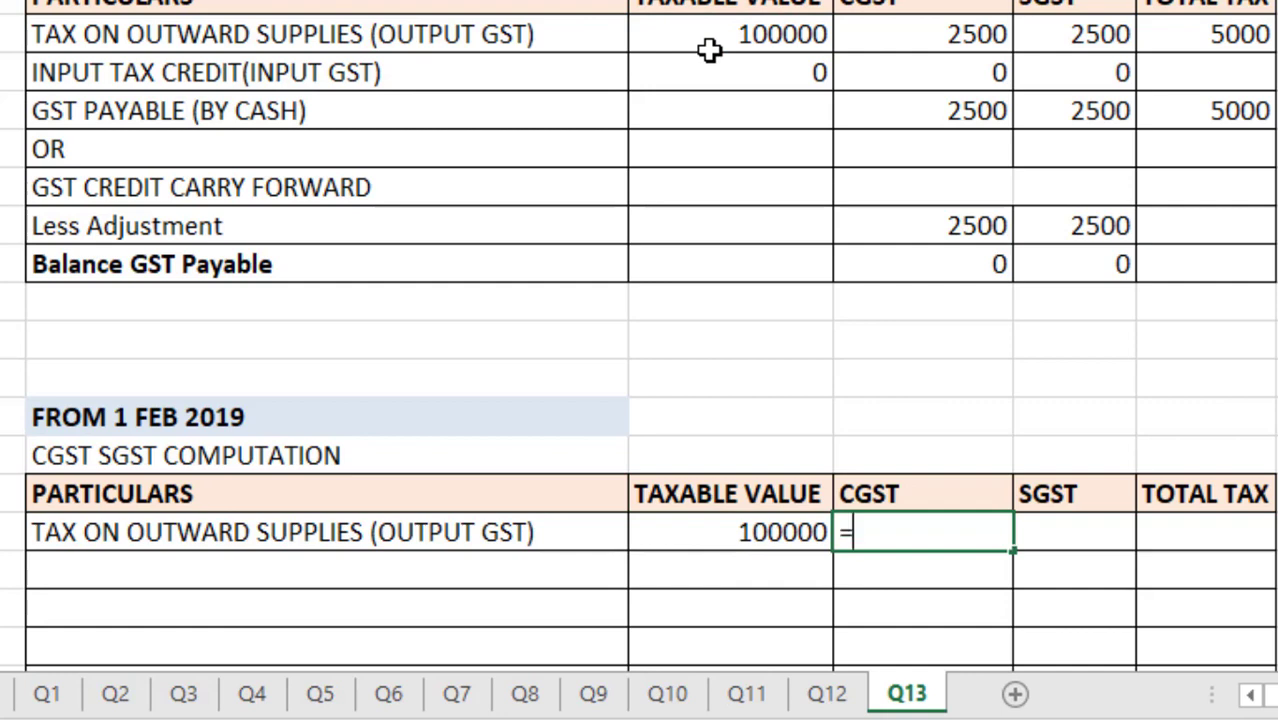
{"action": "key", "text": "Left"}
{"action": "type", "text": "*"}
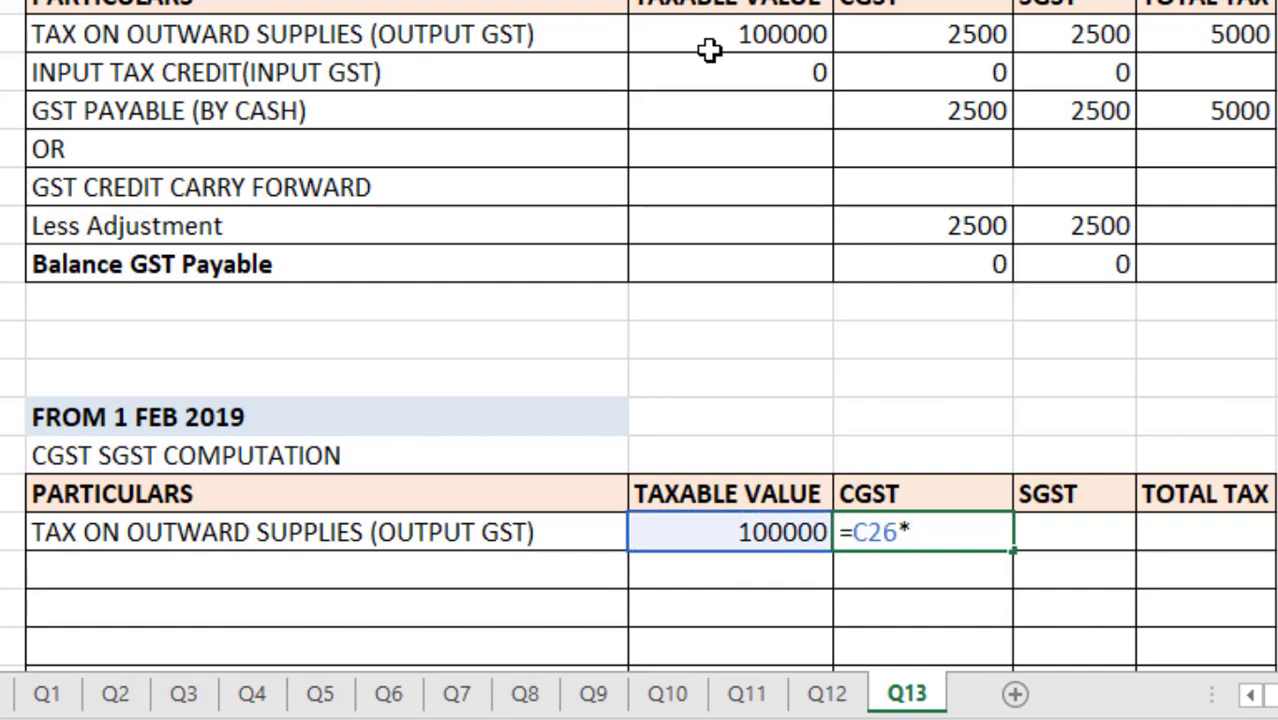
{"action": "type", "text": "2.5"}
{"action": "type", "text": "%"}
{"action": "key", "text": "ctrl+Return"}
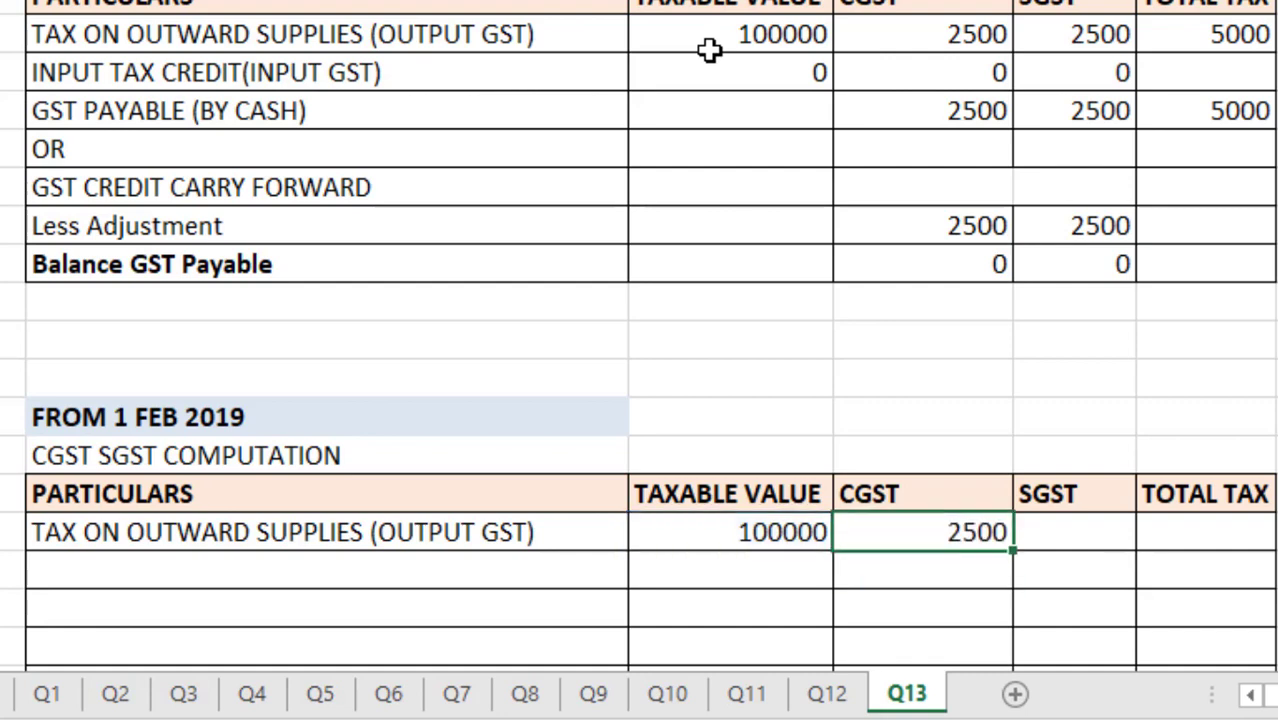
{"action": "key", "text": "shift+Right"}
{"action": "key", "text": "ctrl+r"}
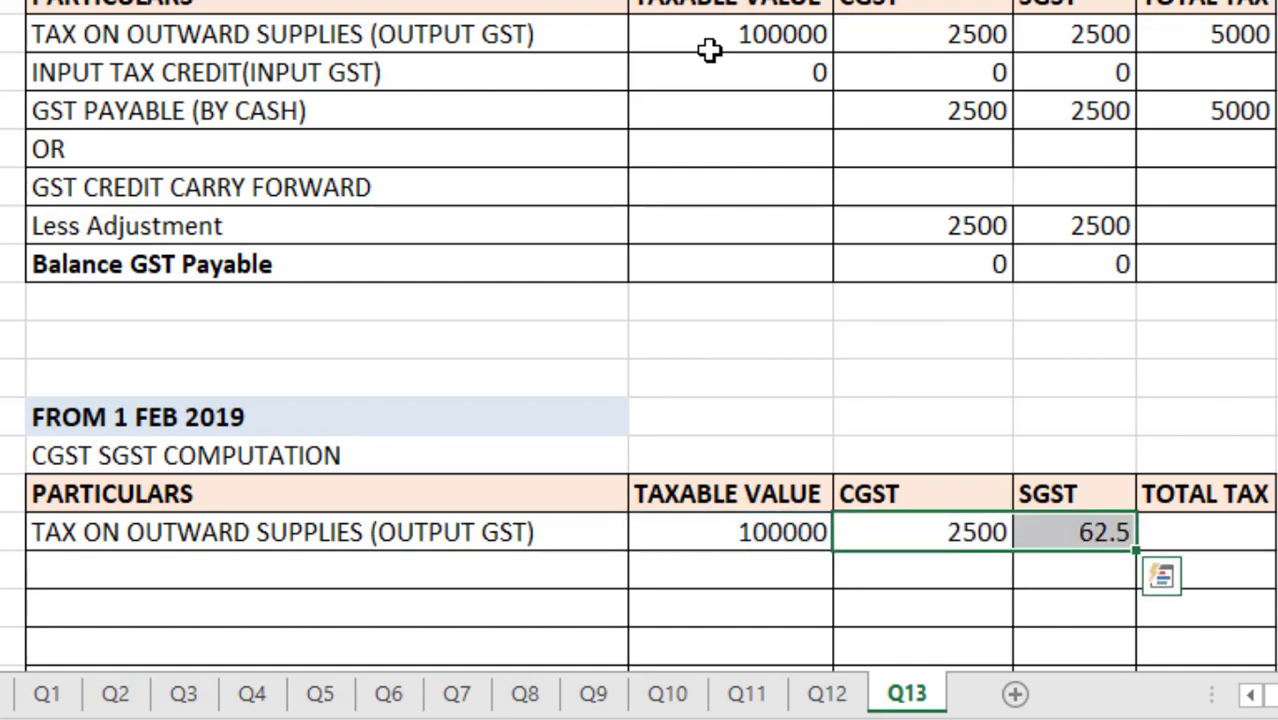
{"action": "key", "text": "Right"}
{"action": "type", "text": "="}
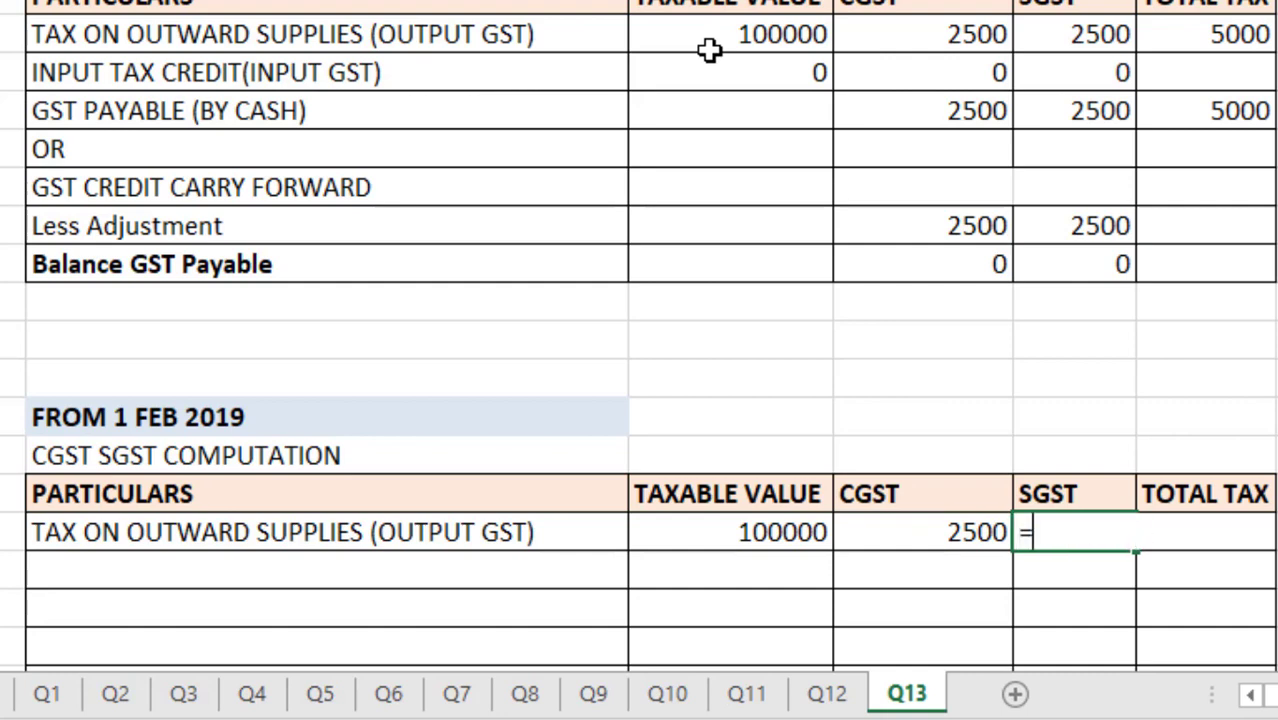
{"action": "key", "text": "Left"}
{"action": "key", "text": "Tab"}
- Make output total tax =D26+E26, giving 5000
{"action": "type", "text": "="}
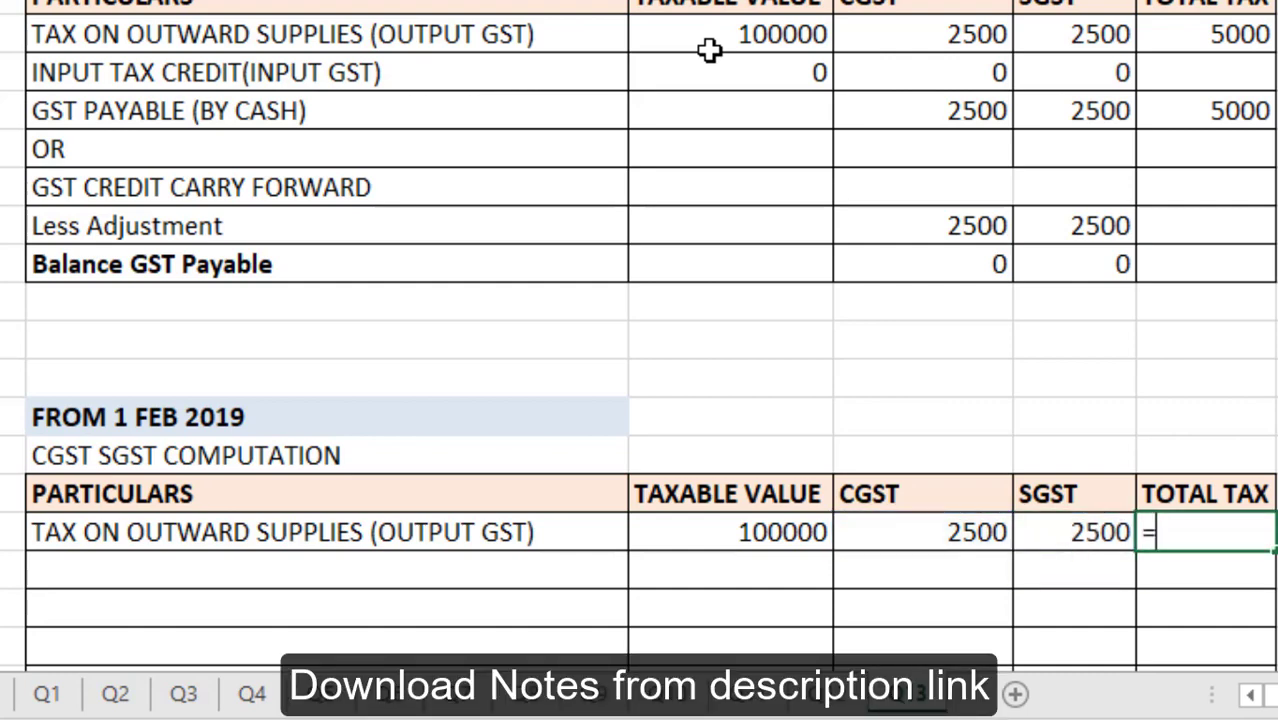
{"action": "key", "text": "Left"}
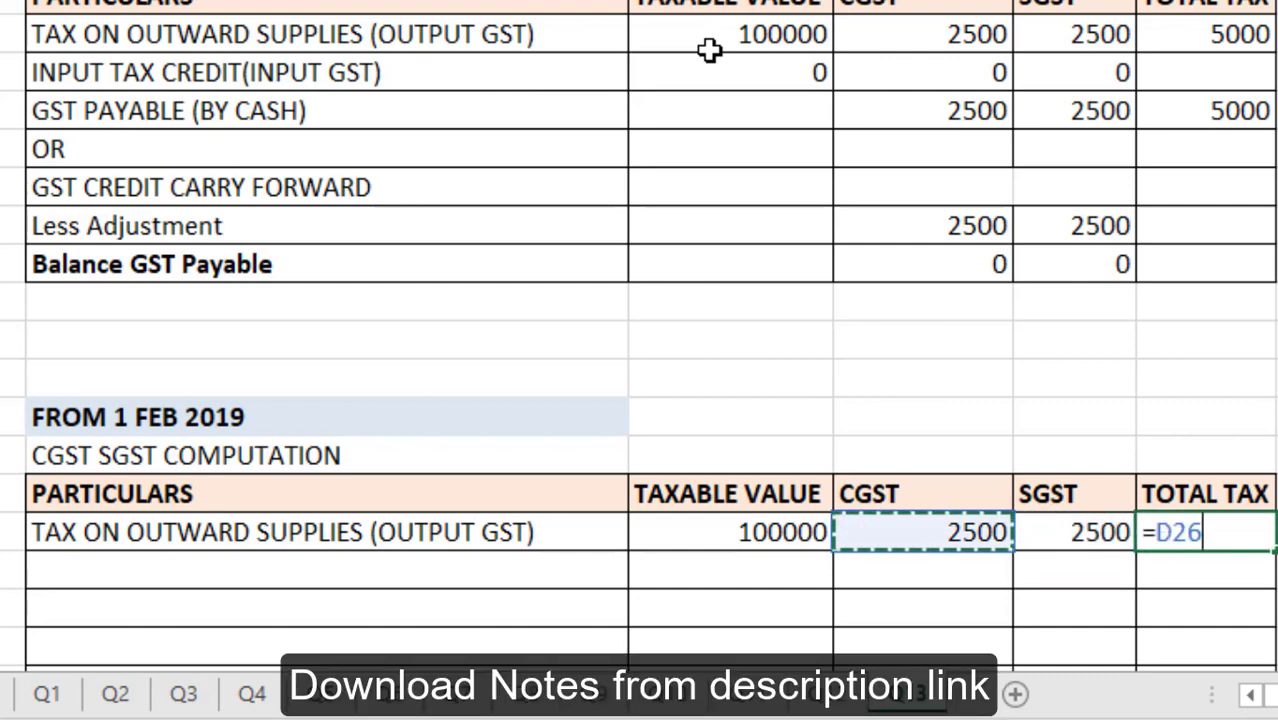
{"action": "type", "text": "+"}
{"action": "key", "text": "Left"}
{"action": "key", "text": "Return"}
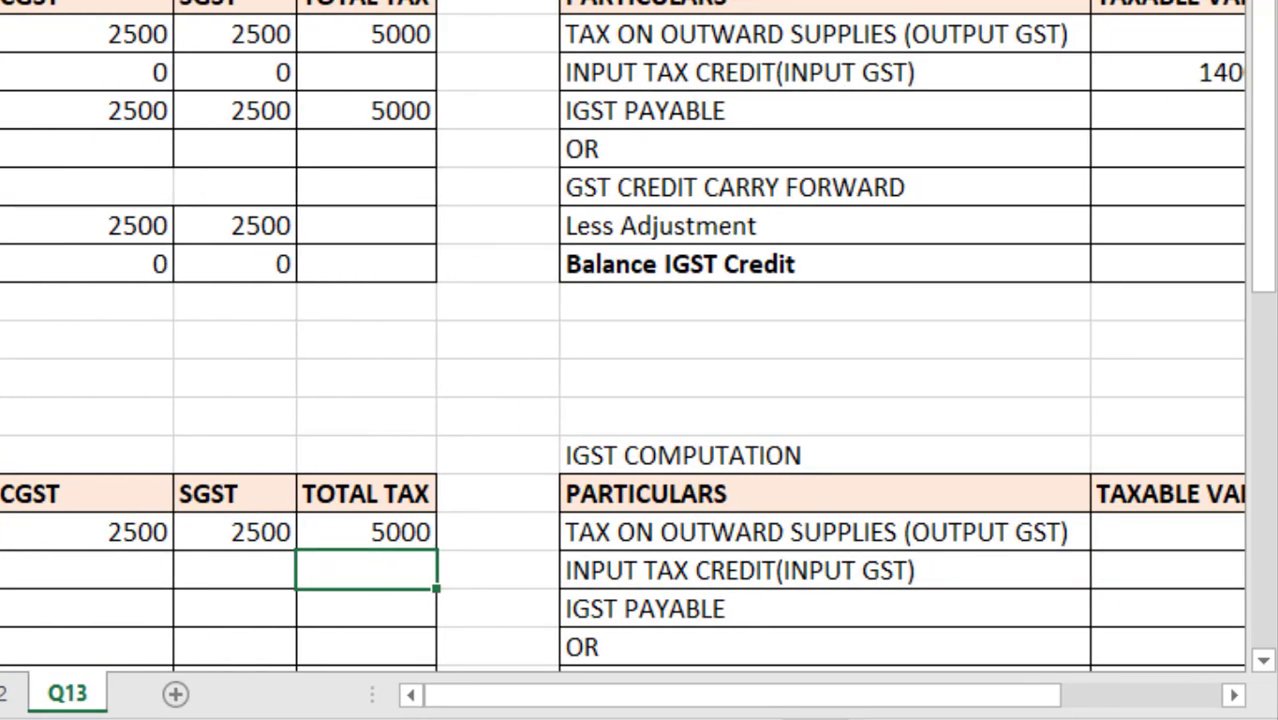
- Enter 0 taxable value and 0 IGST on the output GST row of the lower IGST table
{"action": "key", "text": "Right"}
{"action": "key", "text": "Right"}
{"action": "key", "text": "Right"}
{"action": "key", "text": "Right"}
{"action": "key", "text": "Right"}
{"action": "key", "text": "Left"}
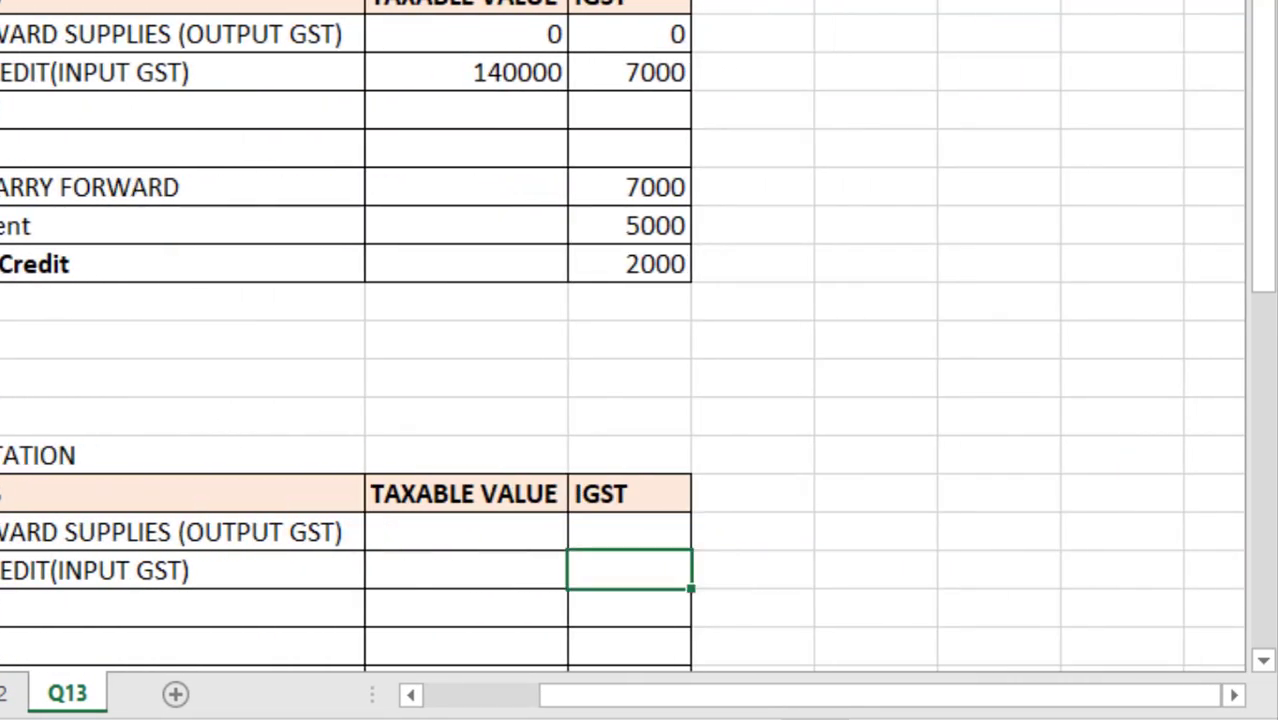
{"action": "key", "text": "Left"}
{"action": "scroll", "coordinate": [638, 336], "scroll_direction": "left", "scroll_amount": 2}
{"action": "scroll", "coordinate": [638, 336], "scroll_direction": "left", "scroll_amount": 3}
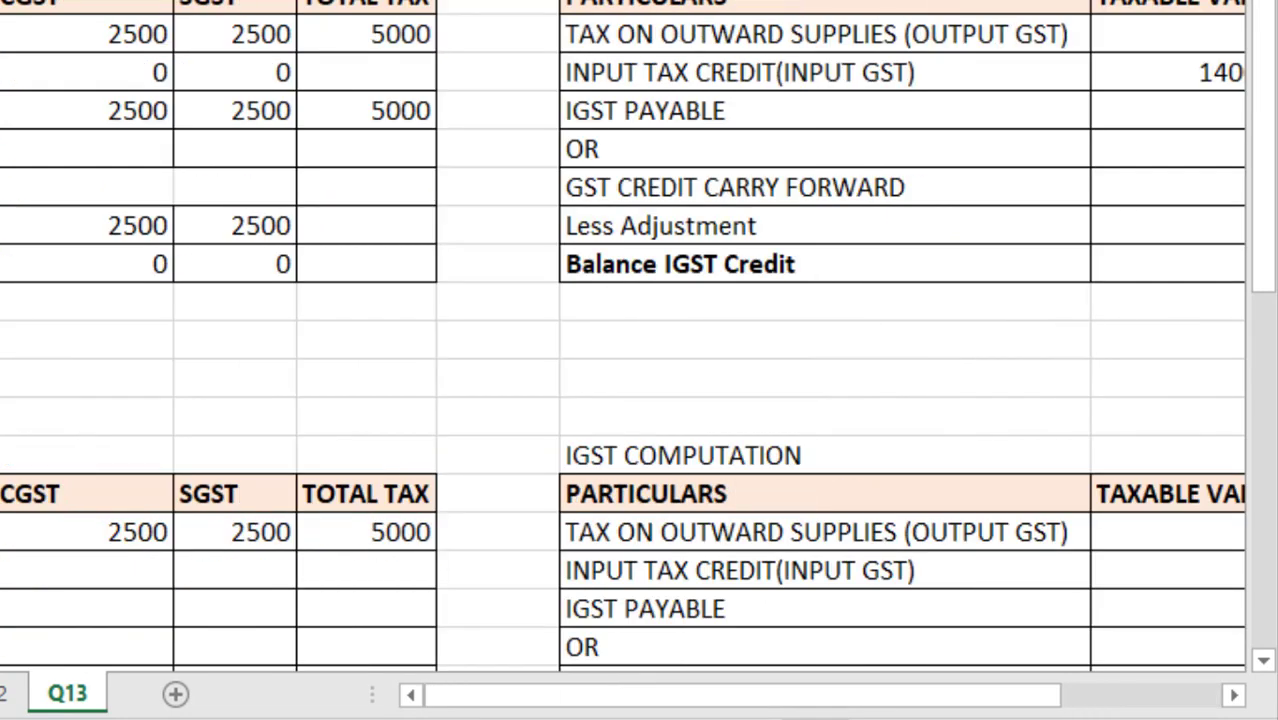
{"action": "scroll", "coordinate": [638, 336], "scroll_direction": "down", "scroll_amount": 1}
{"action": "scroll", "coordinate": [638, 336], "scroll_direction": "down", "scroll_amount": 1}
{"action": "key", "text": "Right"}
{"action": "key", "text": "Right"}
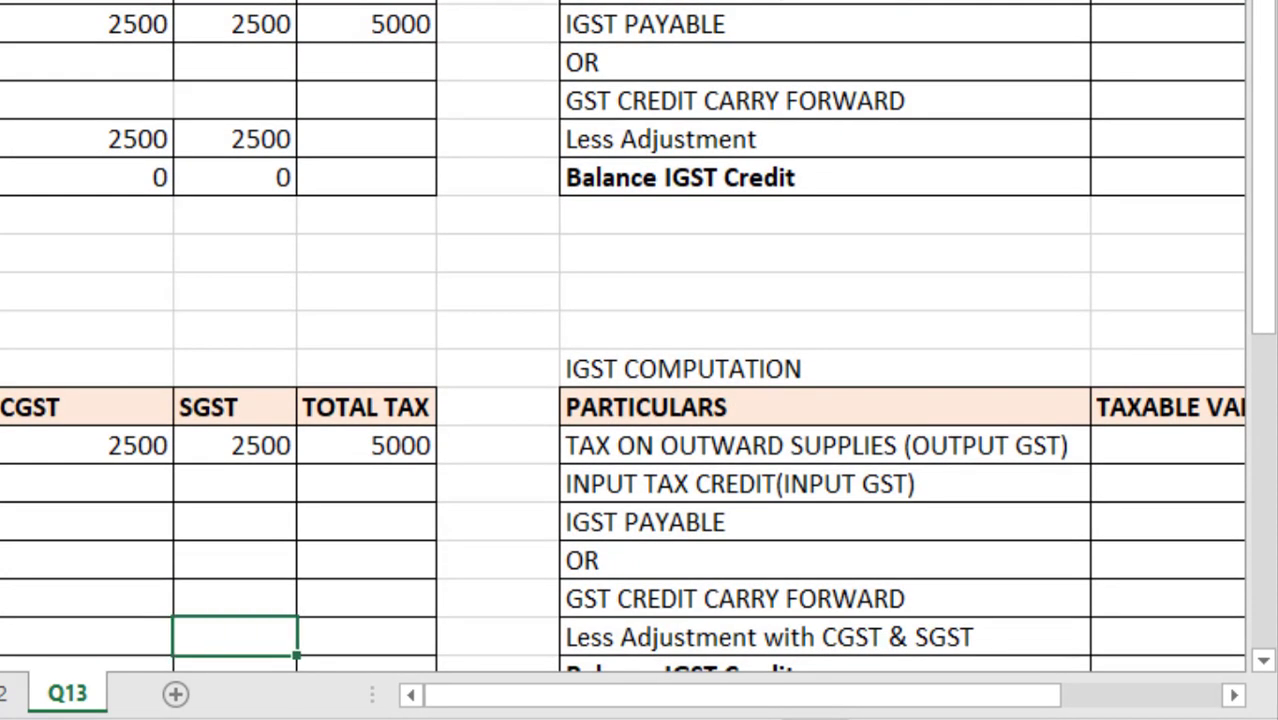
{"action": "key", "text": "Up"}
{"action": "key", "text": "Right"}
{"action": "key", "text": "Right"}
{"action": "key", "text": "Right"}
{"action": "key", "text": "Right"}
{"action": "key", "text": "Right"}
{"action": "key", "text": "Up"}
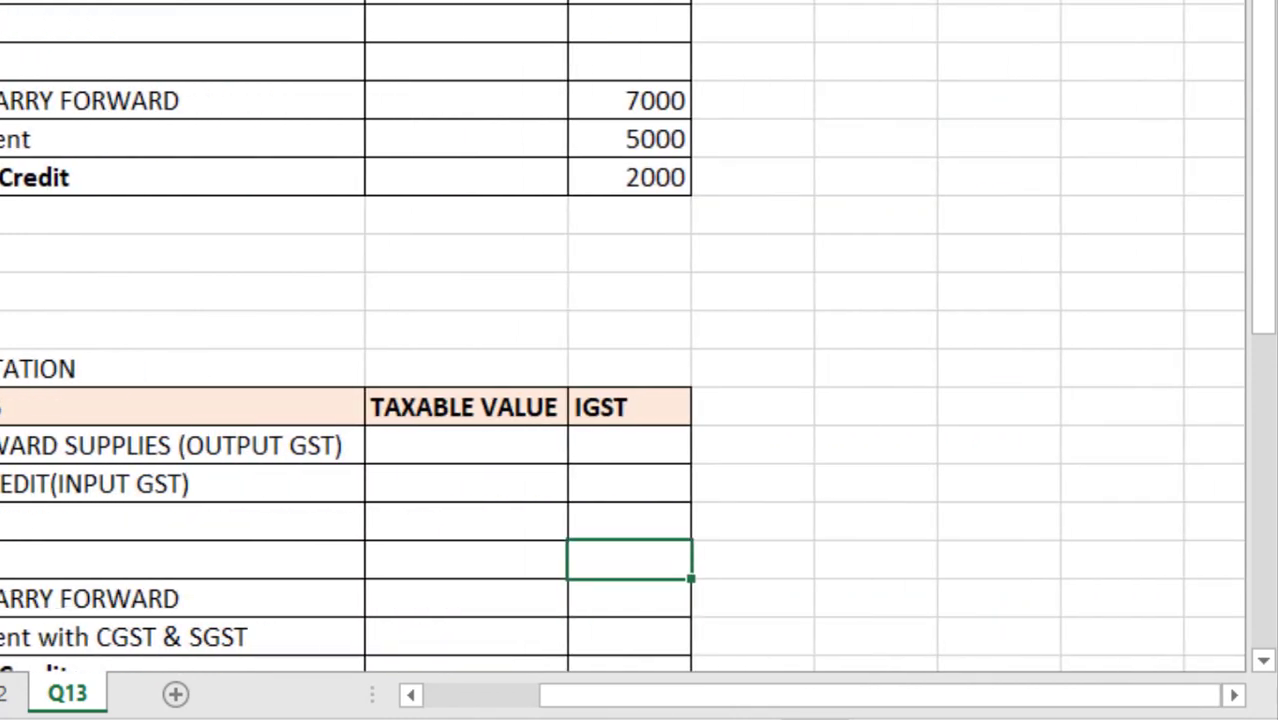
{"action": "key", "text": "Up"}
{"action": "key", "text": "Up"}
{"action": "key", "text": "Up"}
{"action": "key", "text": "Left"}
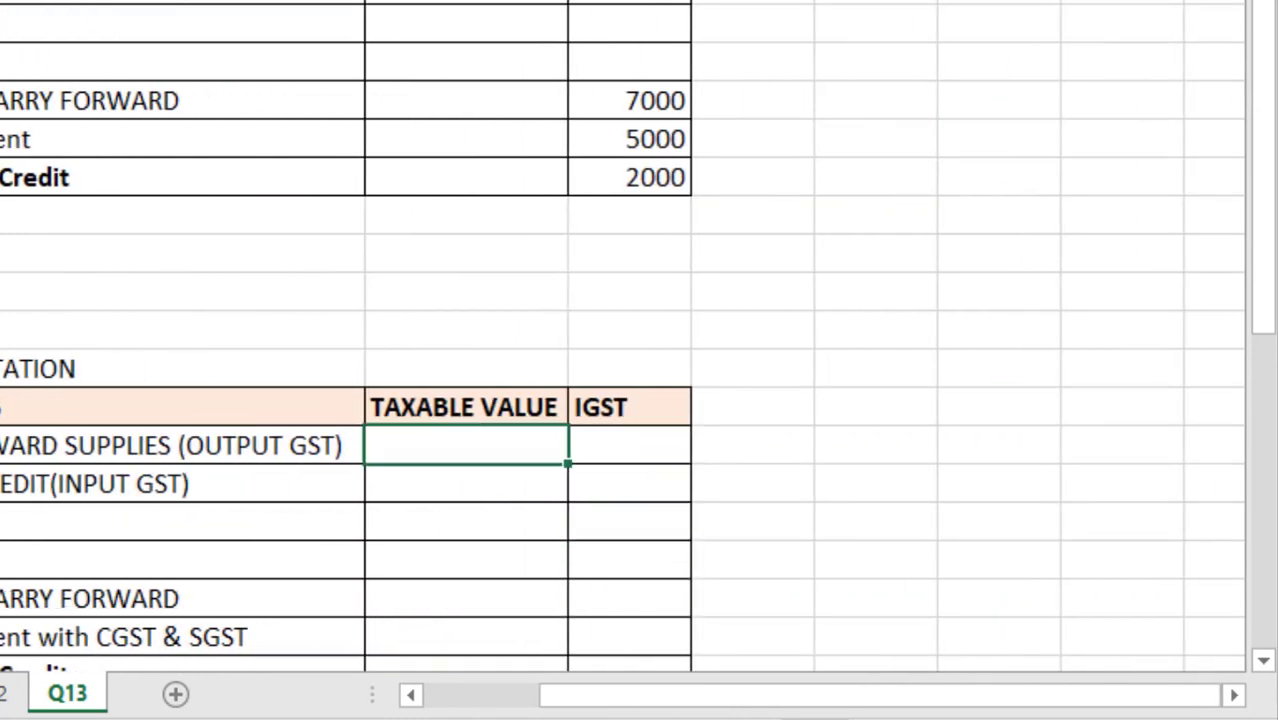
{"action": "key", "text": "Up"}
{"action": "key", "text": "Up"}
{"action": "key", "text": "Up"}
{"action": "key", "text": "Up"}
{"action": "key", "text": "Up"}
{"action": "key", "text": "Up"}
{"action": "key", "text": "Up"}
{"action": "key", "text": "Up"}
{"action": "key", "text": "Up"}
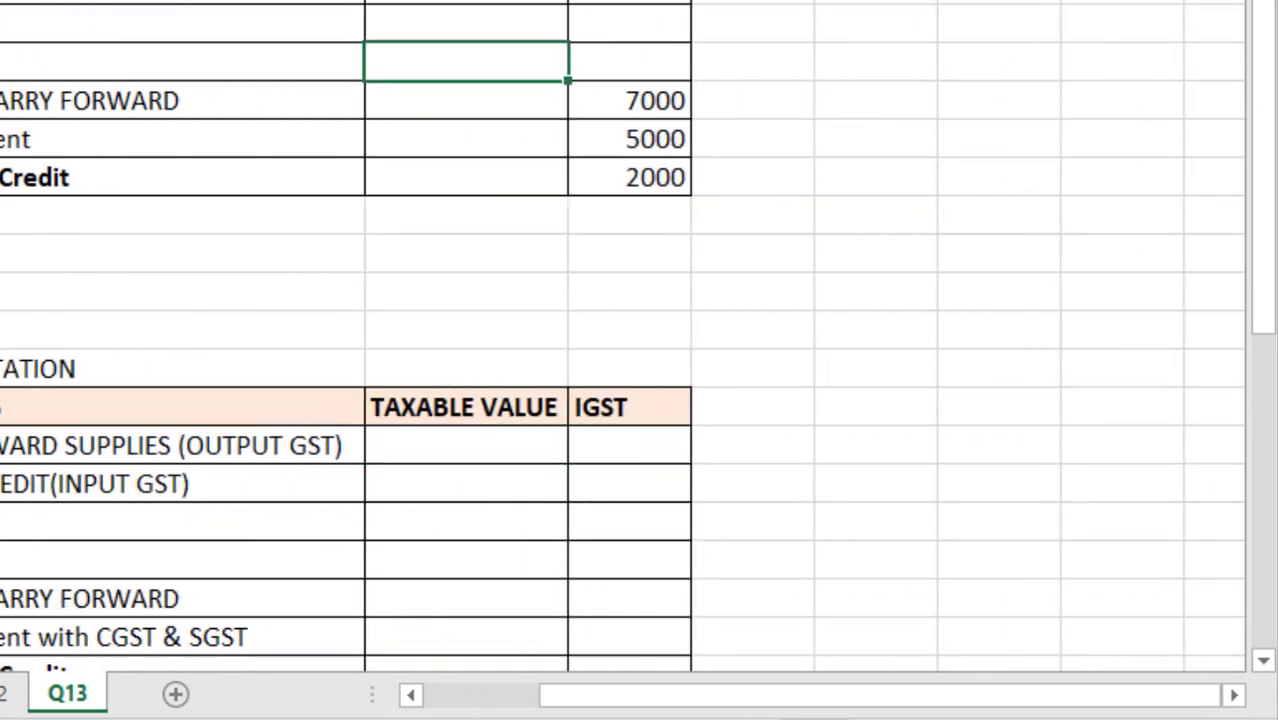
{"action": "key", "text": "Up"}
{"action": "key", "text": "Down"}
{"action": "key", "text": "Down"}
{"action": "key", "text": "Down"}
{"action": "key", "text": "Down"}
{"action": "key", "text": "Down"}
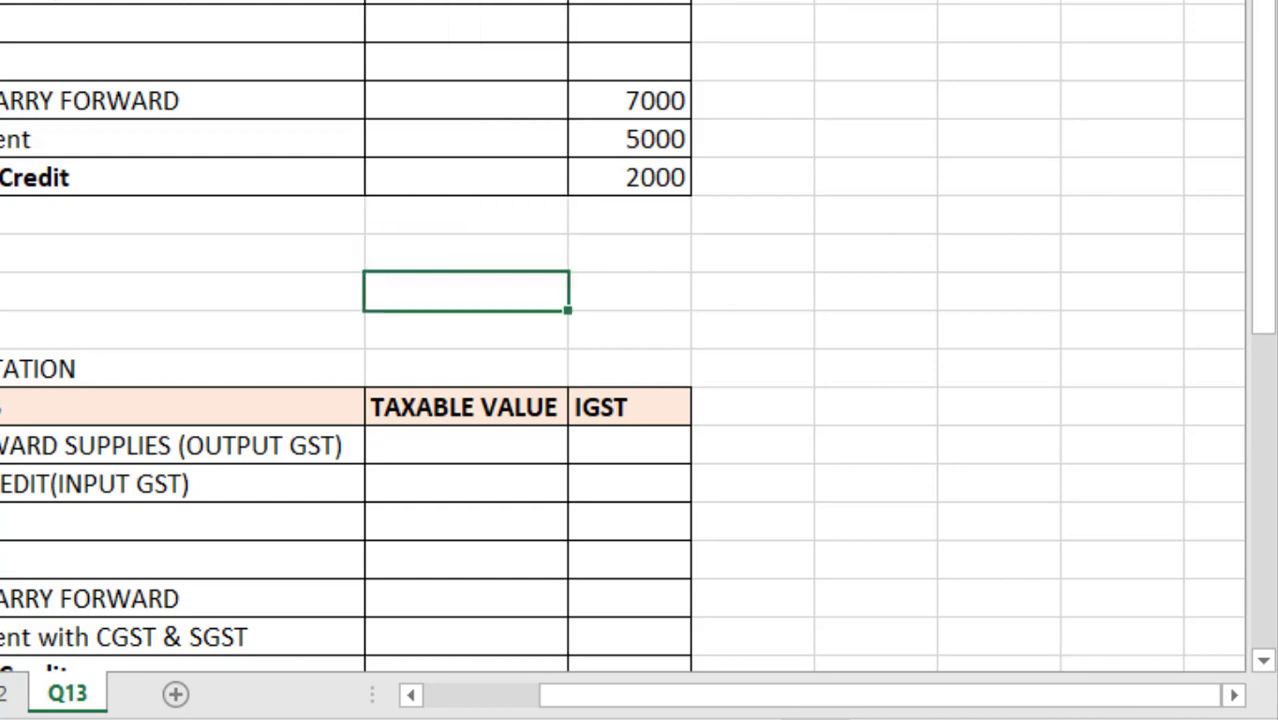
{"action": "key", "text": "Down"}
{"action": "key", "text": "Down"}
{"action": "key", "text": "Down"}
{"action": "key", "text": "Down"}
{"action": "type", "text": "0"}
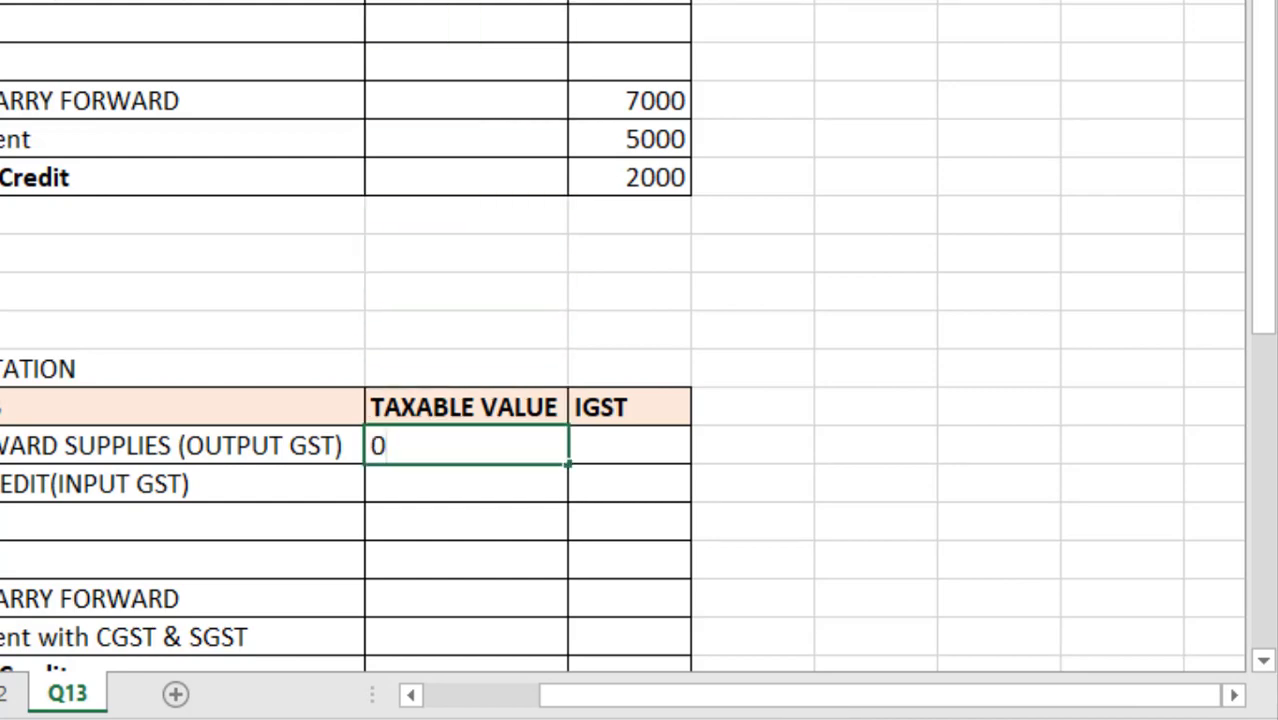
{"action": "key", "text": "Tab"}
{"action": "type", "text": "0"}
{"action": "key", "text": "Left"}
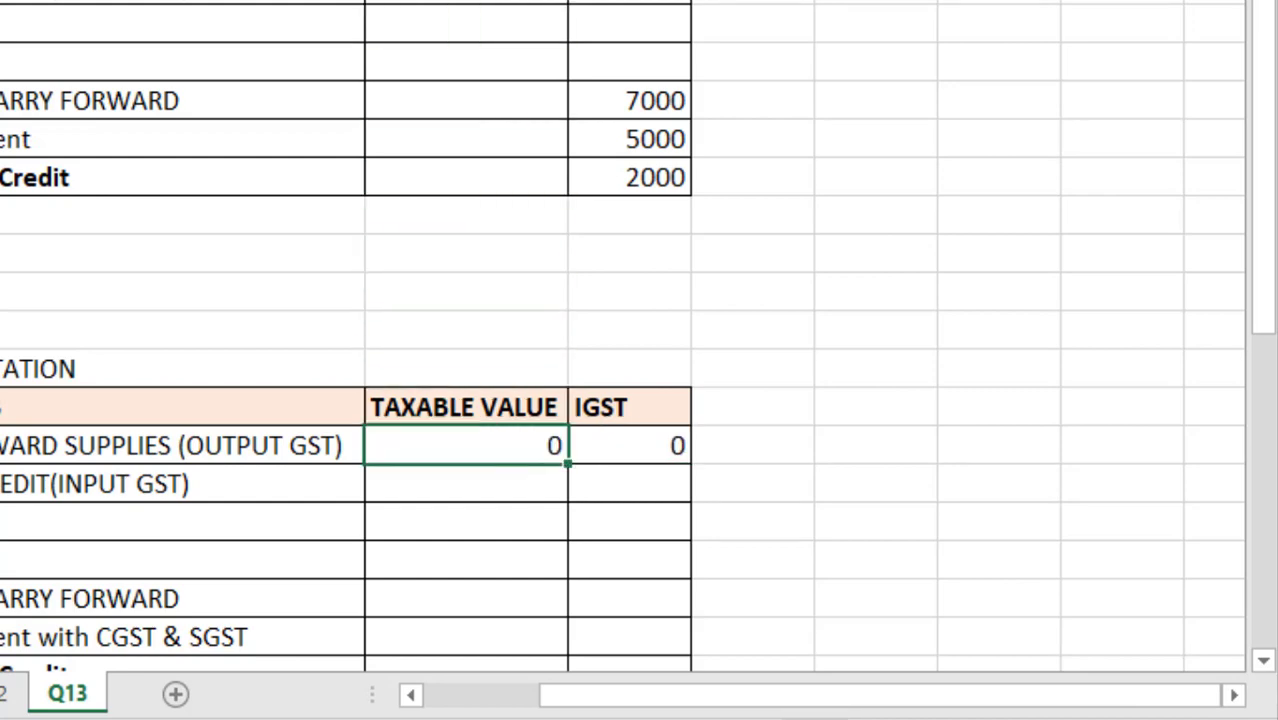
- Enter input tax credit taxable value 140000 with IGST =I27*5% (7000)
{"action": "key", "text": "Down"}
{"action": "type", "text": "1"}
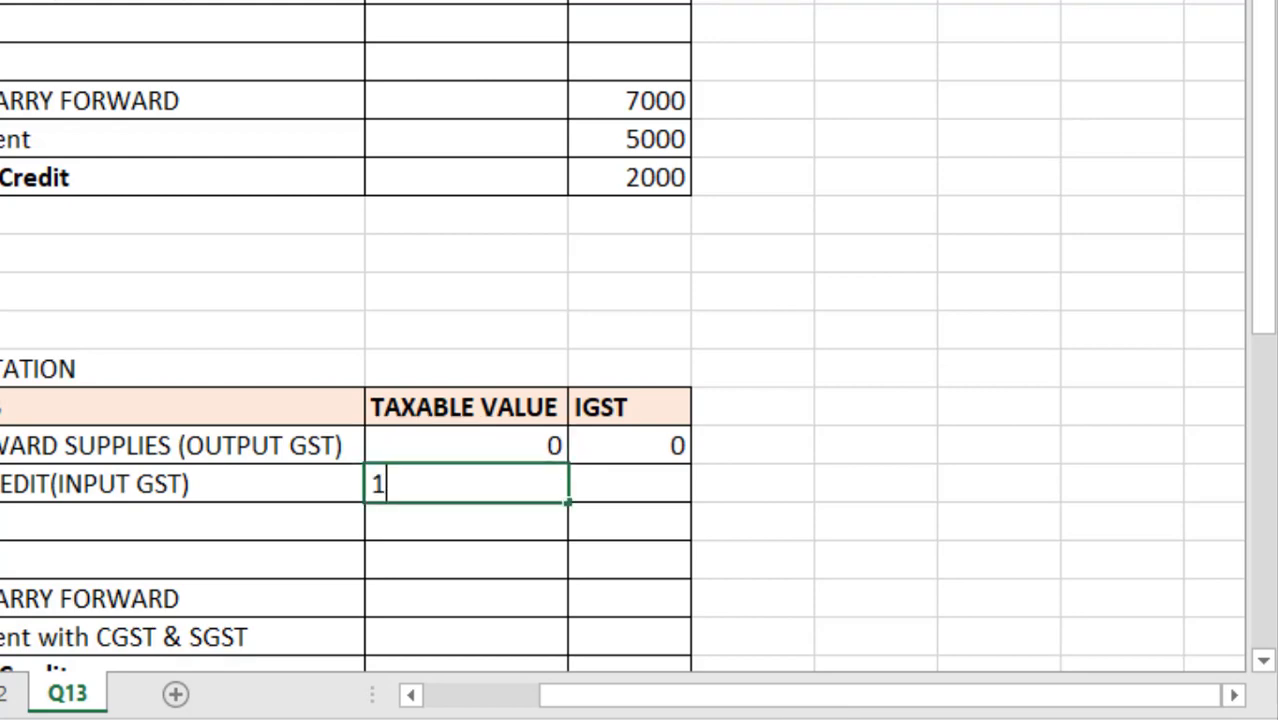
{"action": "type", "text": "40000"}
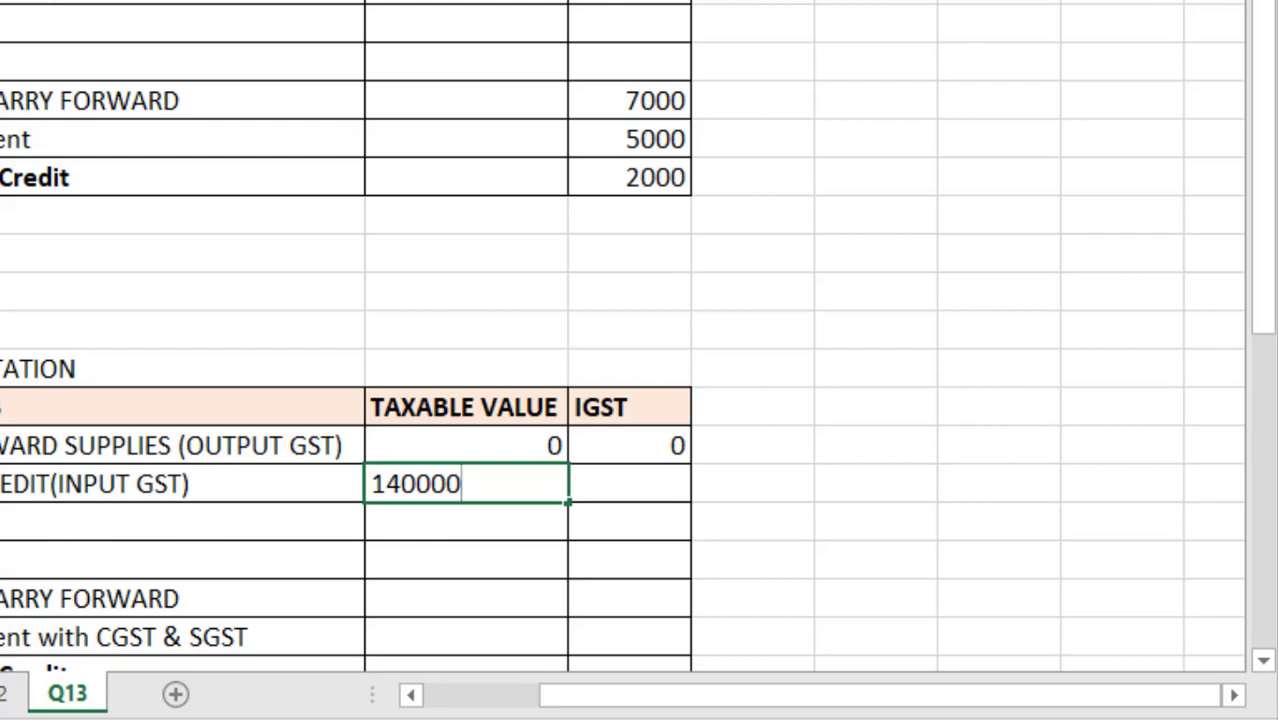
{"action": "key", "text": "Tab"}
{"action": "type", "text": "="}
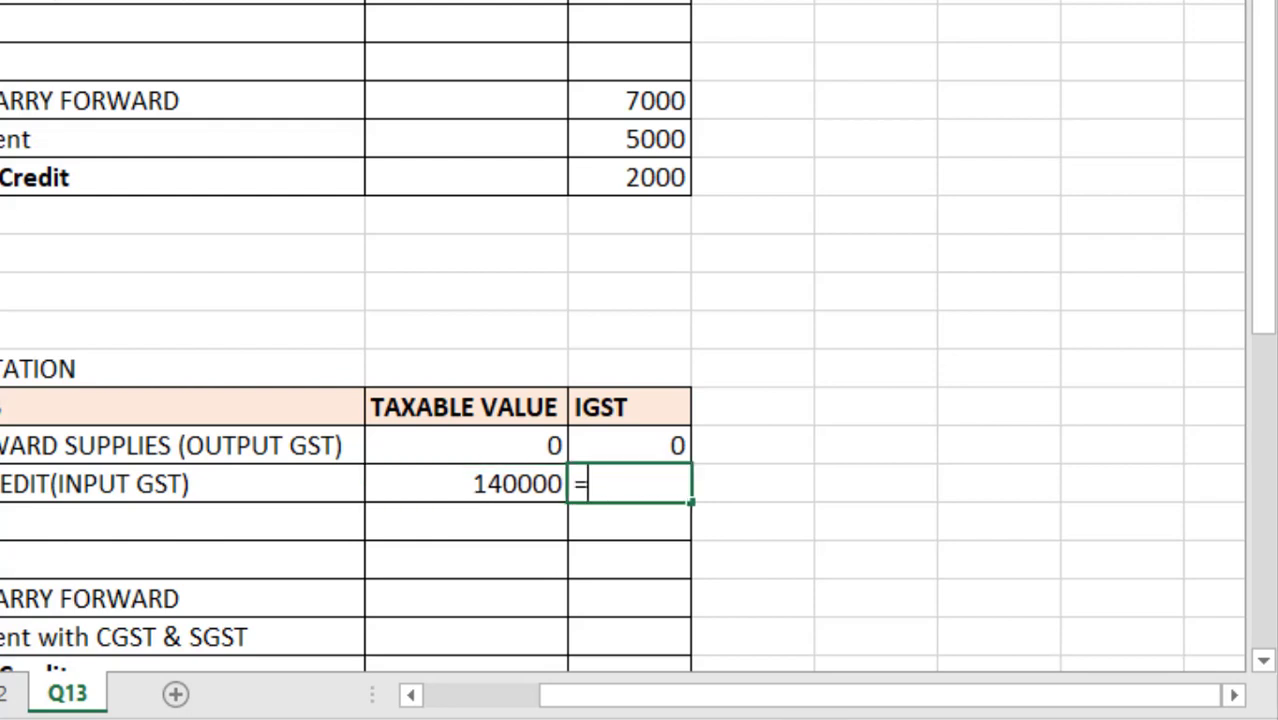
{"action": "key", "text": "Left"}
{"action": "type", "text": "*5"}
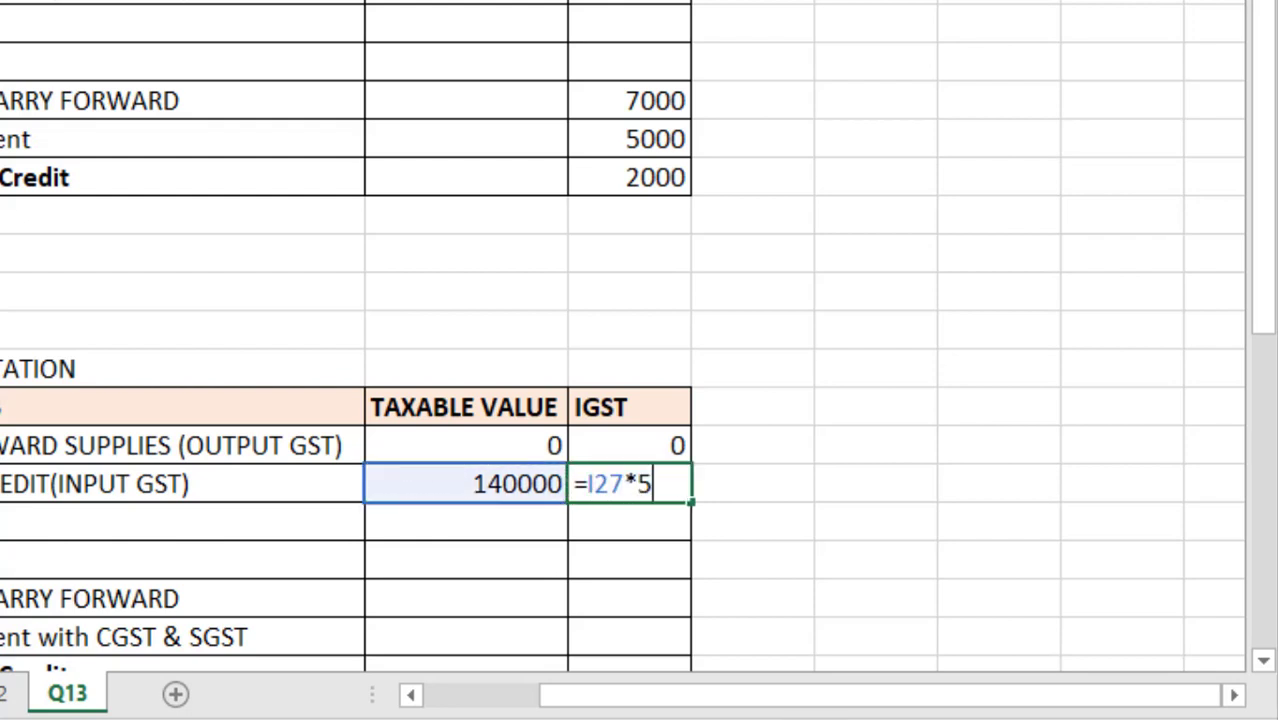
{"action": "type", "text": "%"}
{"action": "key", "text": "Return"}
- Compute the GST credit carry forward as =J27-J26, giving 7000
{"action": "key", "text": "Down"}
{"action": "key", "text": "Down"}
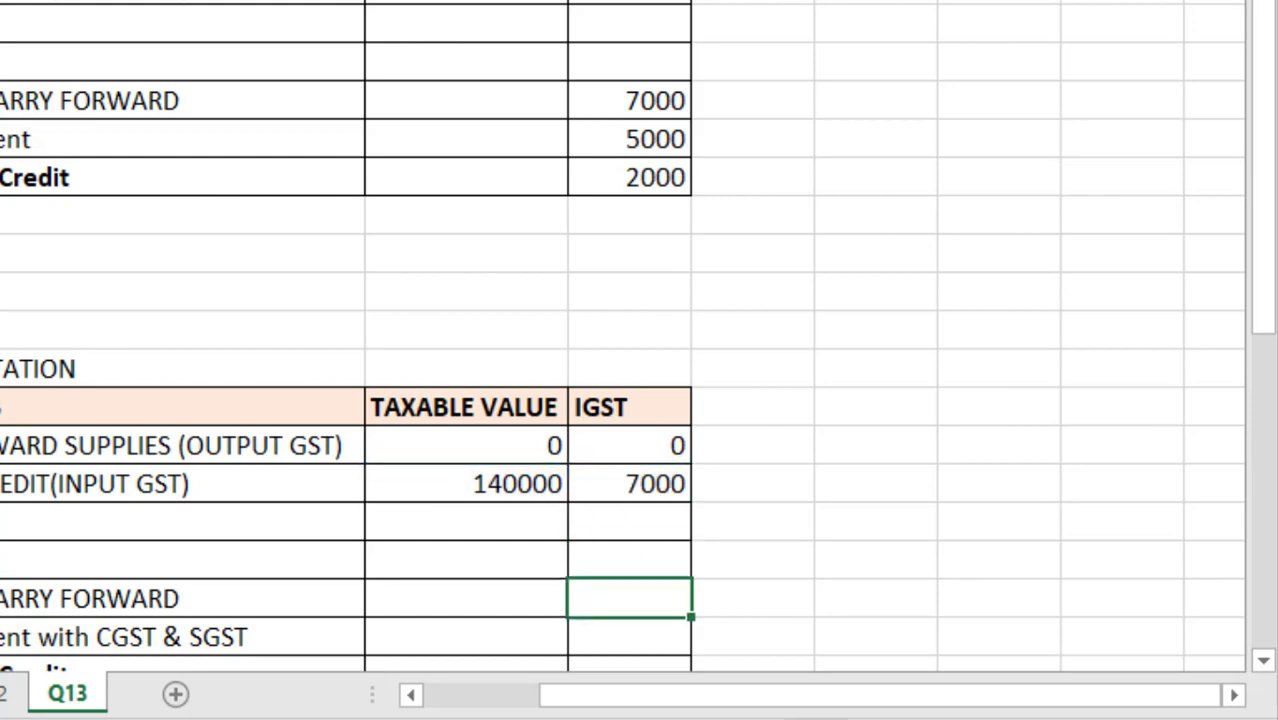
{"action": "type", "text": "="}
{"action": "key", "text": "Up"}
{"action": "key", "text": "Up"}
{"action": "key", "text": "Up"}
{"action": "type", "text": "-"}
{"action": "key", "text": "Up"}
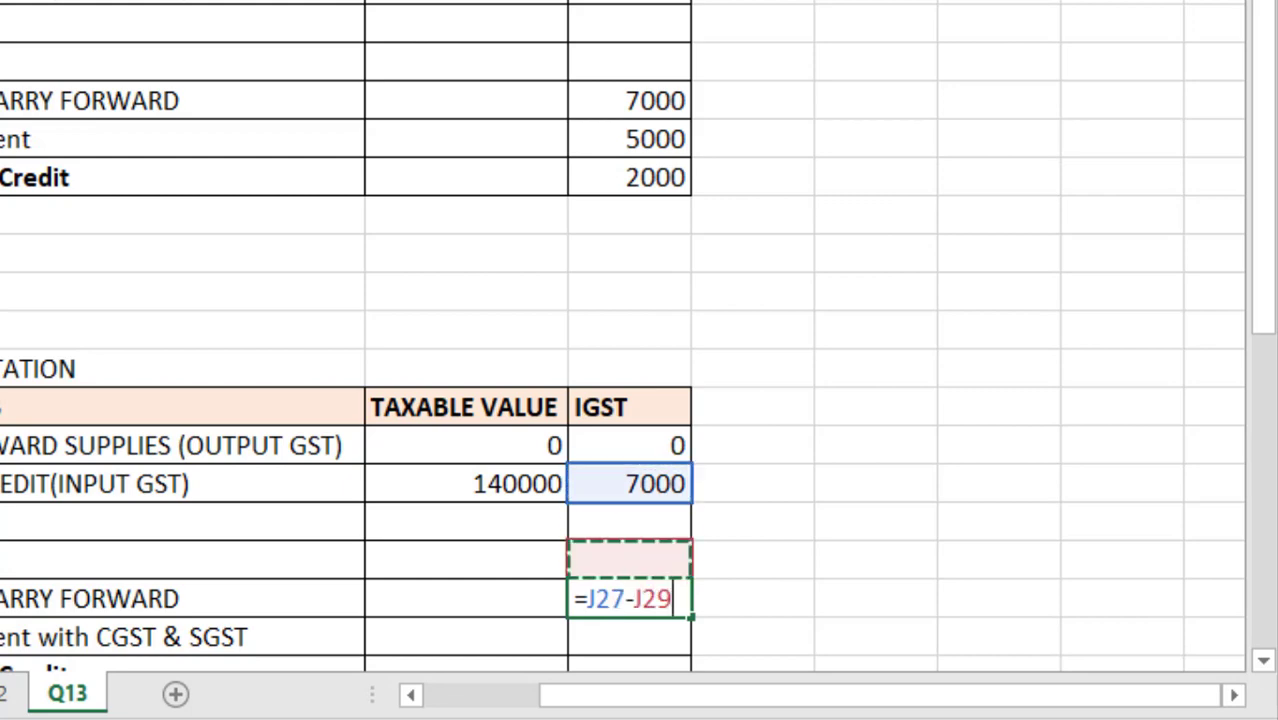
{"action": "key", "text": "Up"}
{"action": "key", "text": "Up"}
{"action": "key", "text": "Up"}
{"action": "key", "text": "Return"}
{"action": "key", "text": "Down"}
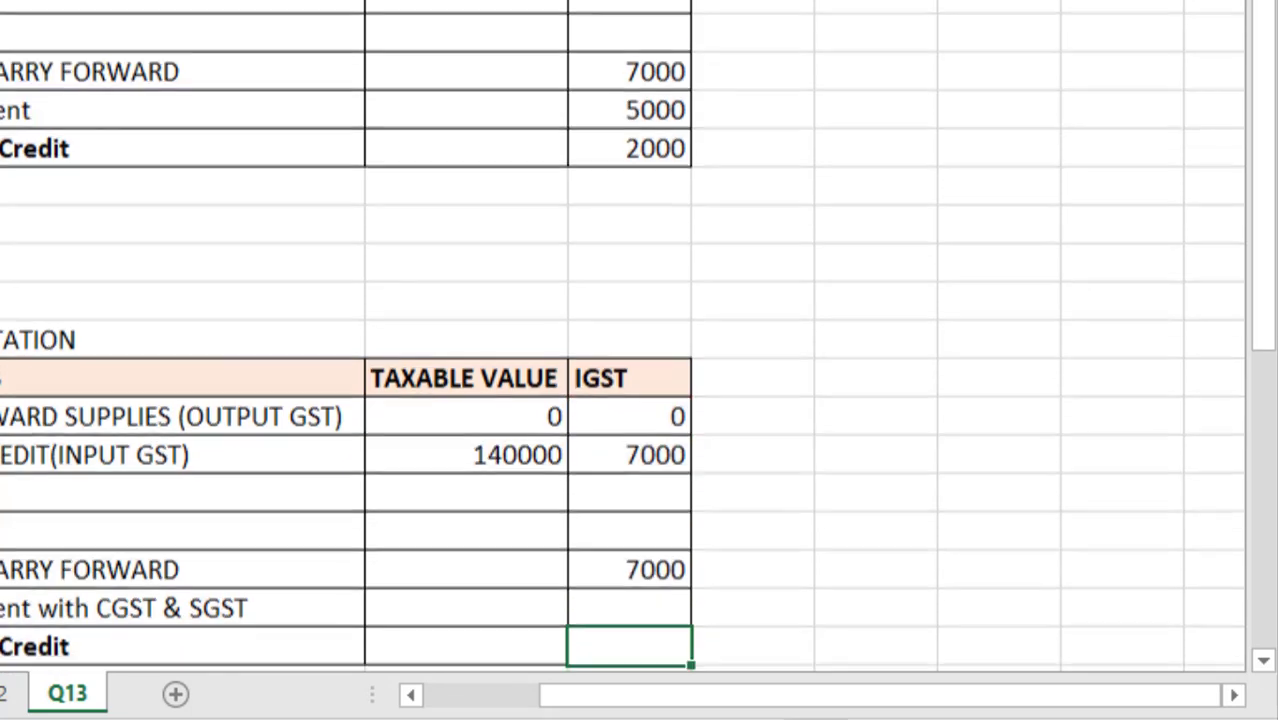
{"action": "key", "text": "Down"}
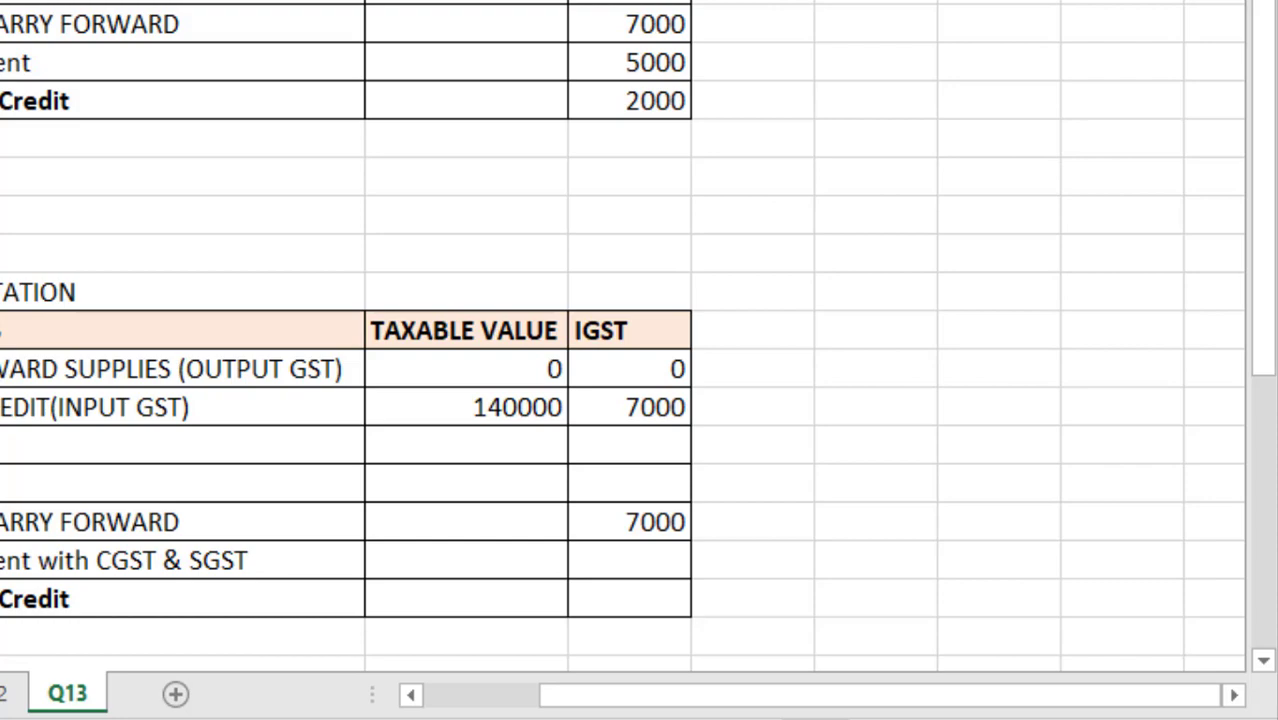
- Set the Less Adjustment of IGST Credit to 2500 CGST, with SGST linked to it
{"action": "key", "text": "ctrl+Left"}
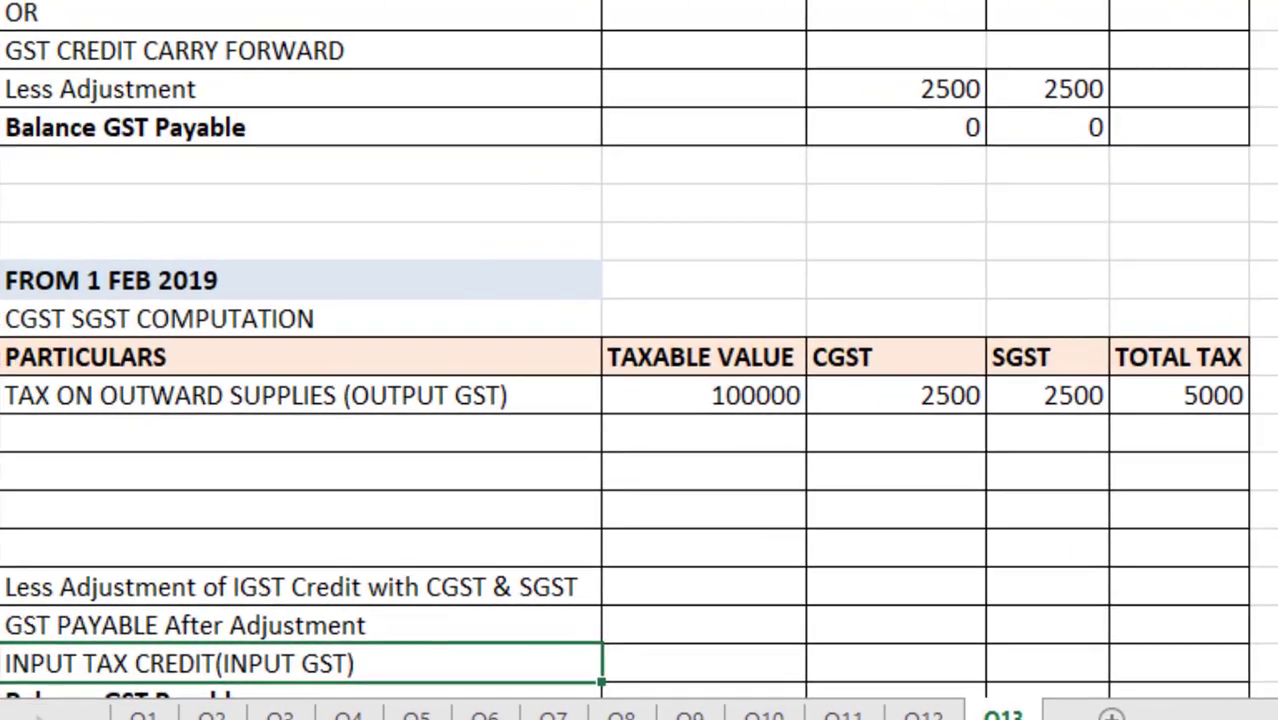
{"action": "key", "text": "Up"}
{"action": "key", "text": "Up"}
{"action": "key", "text": "Up"}
{"action": "key", "text": "Right"}
{"action": "key", "text": "Right"}
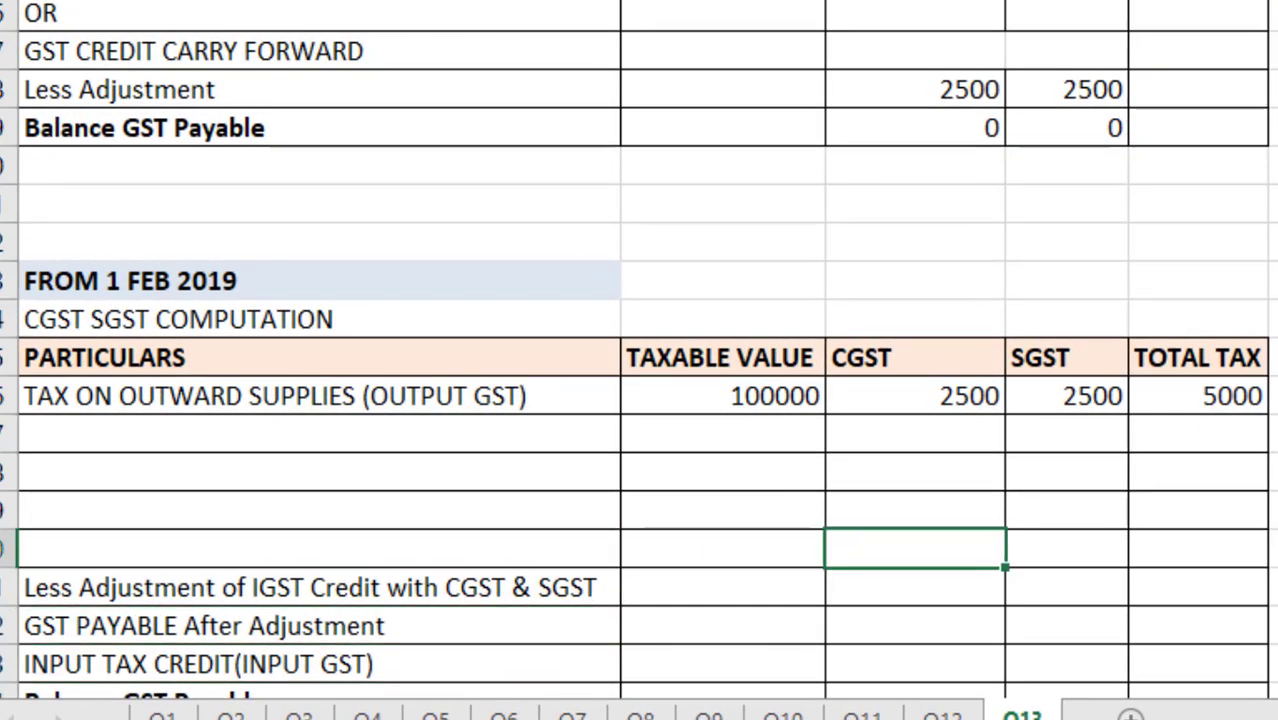
{"action": "key", "text": "Down"}
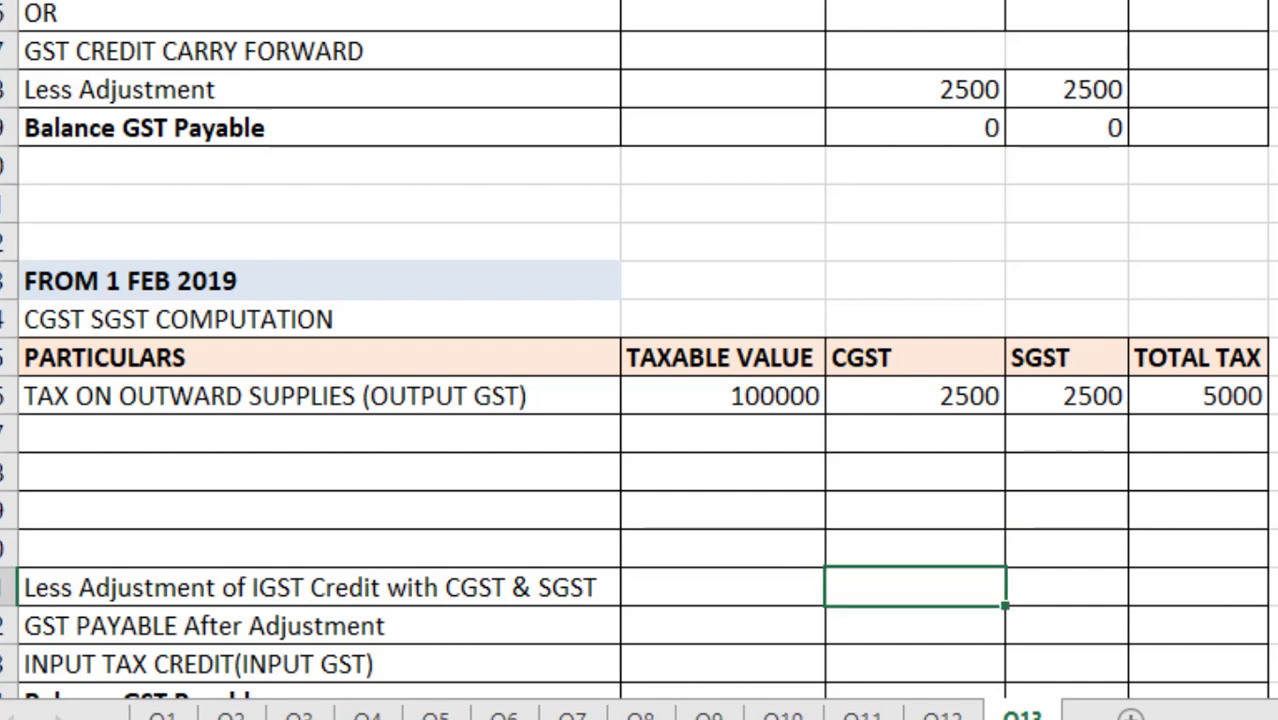
{"action": "type", "text": "2"}
{"action": "type", "text": "500"}
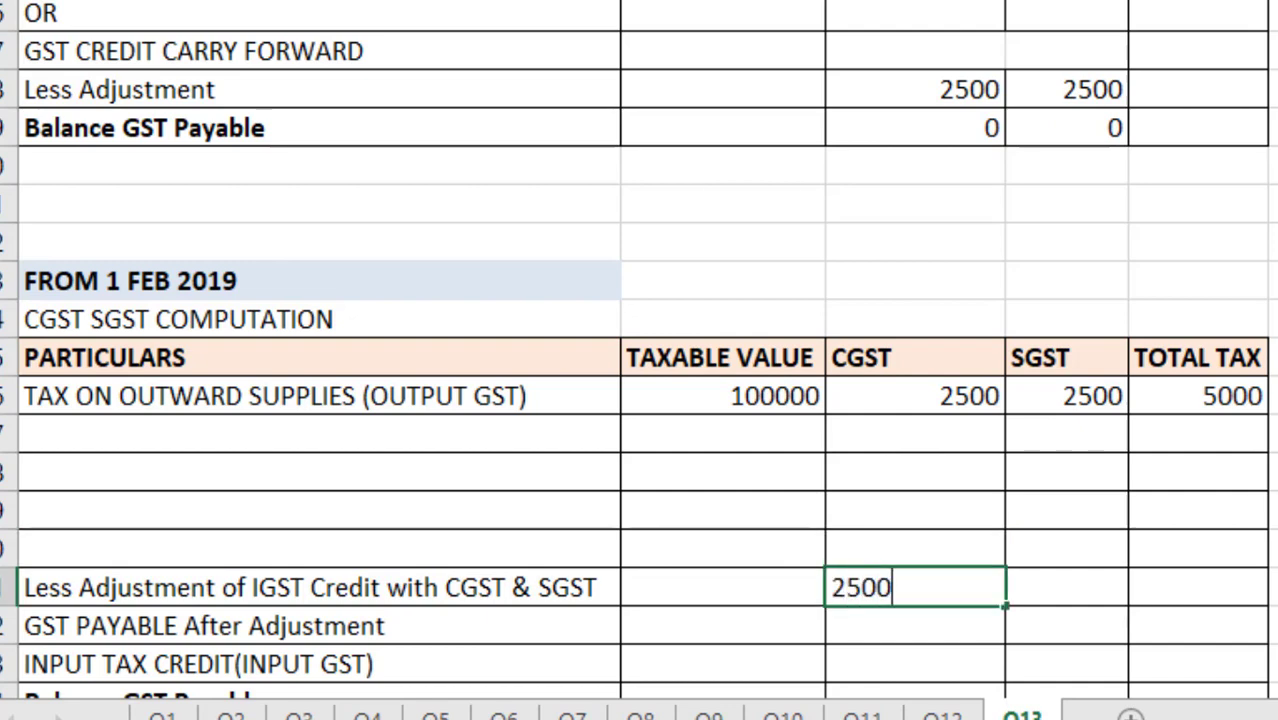
{"action": "key", "text": "ctrl+Return"}
{"action": "key", "text": "Right"}
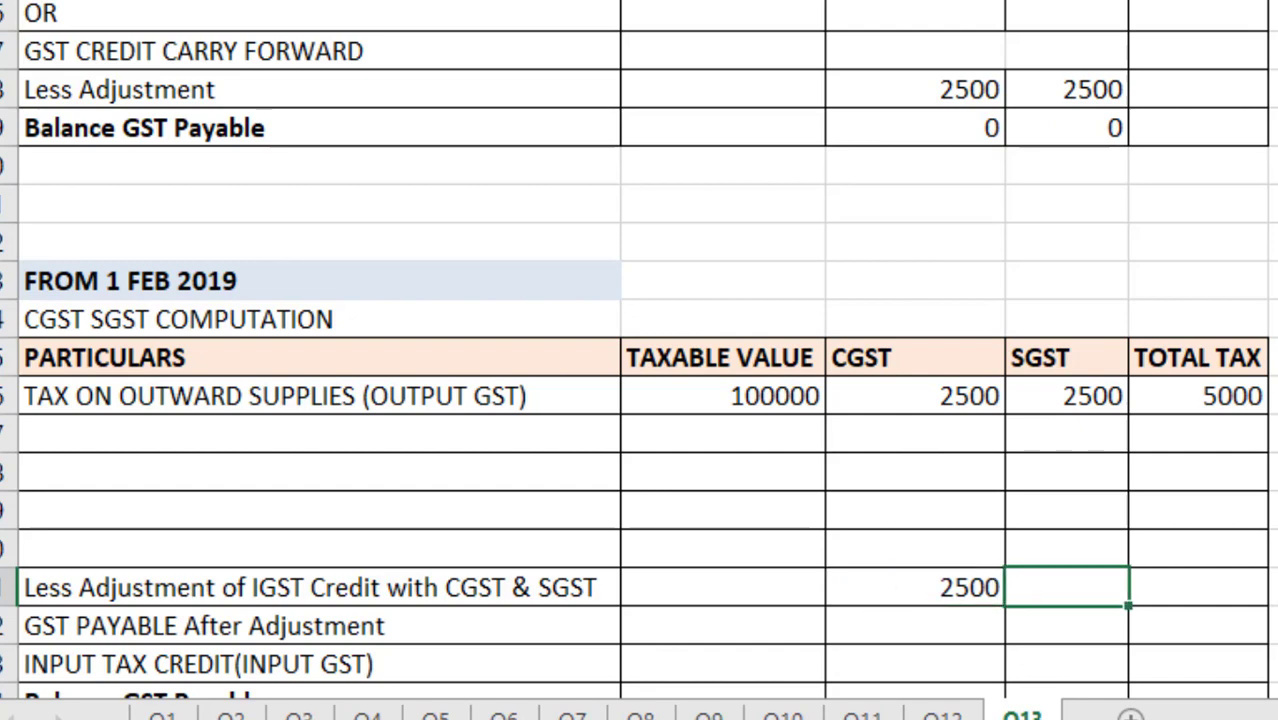
{"action": "type", "text": "="}
{"action": "key", "text": "Left"}
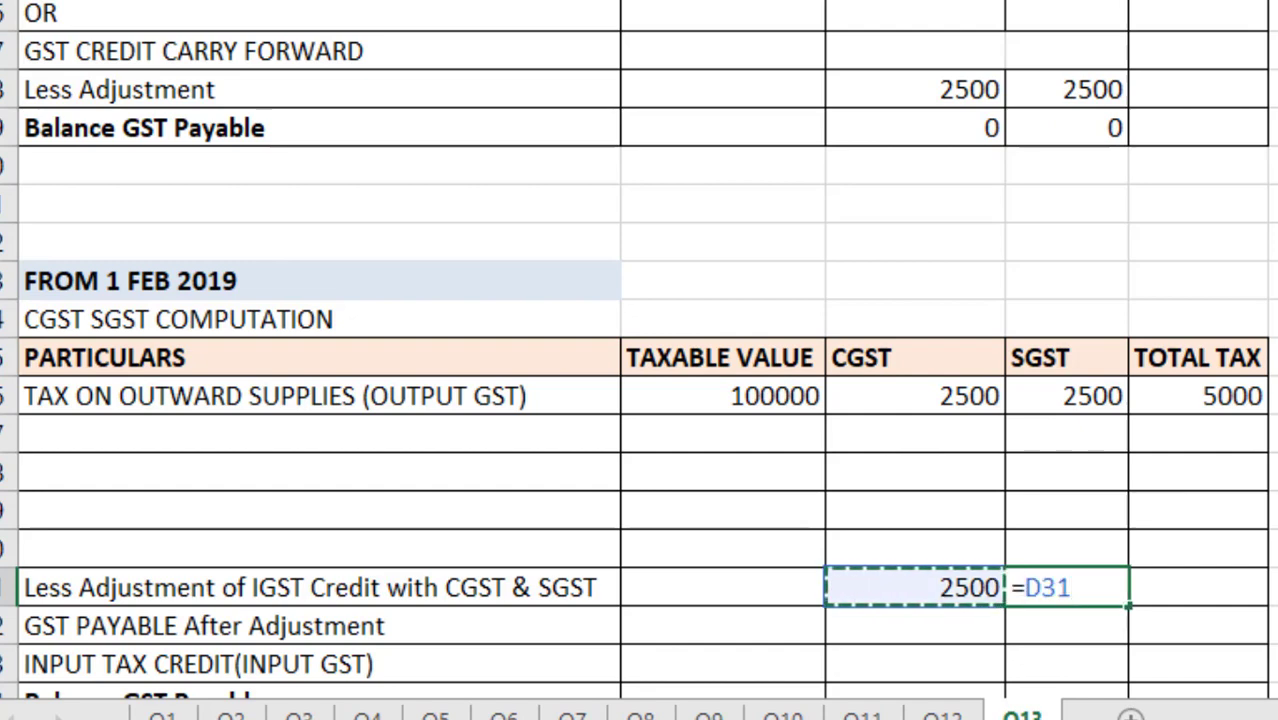
{"action": "key", "text": "Return"}
- Enter the CGST GST PAYABLE After Adjustment formula =D26-D31, giving 0
{"action": "key", "text": "Down"}
{"action": "key", "text": "Down"}
{"action": "key", "text": "Down"}
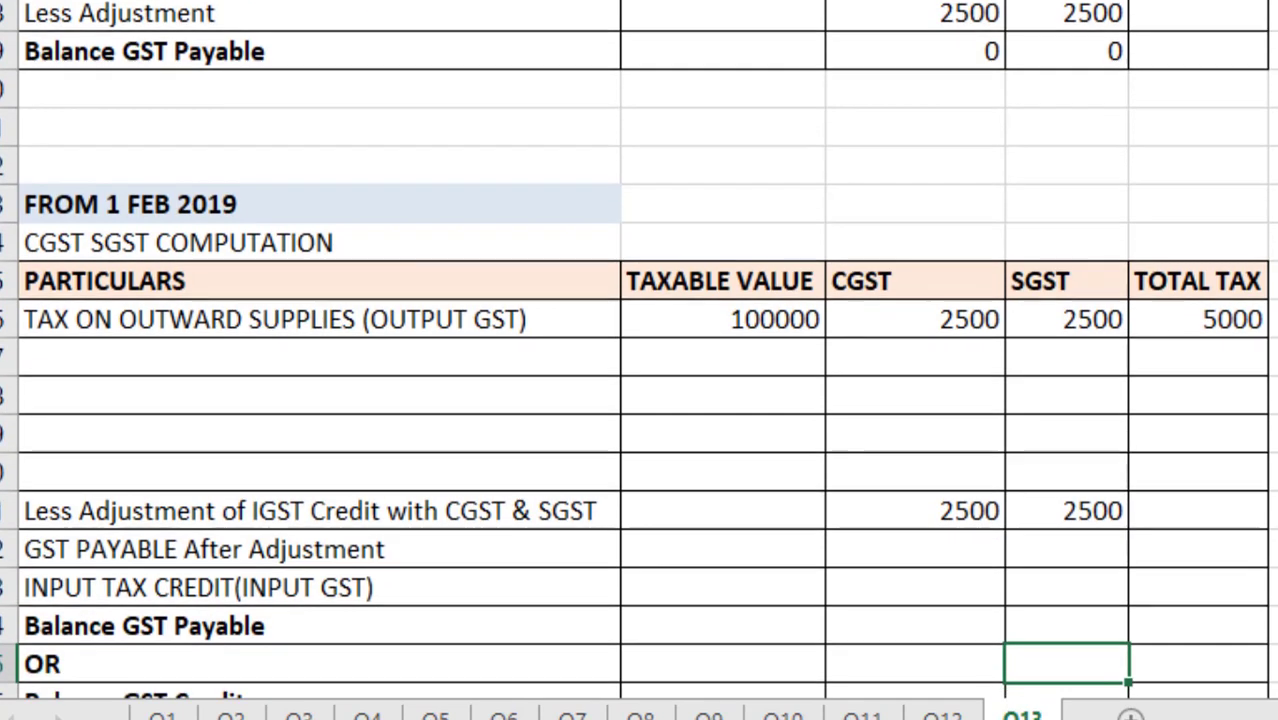
{"action": "key", "text": "Up"}
{"action": "key", "text": "Up"}
{"action": "key", "text": "Up"}
{"action": "key", "text": "Left"}
{"action": "key", "text": "Up"}
{"action": "key", "text": "Down"}
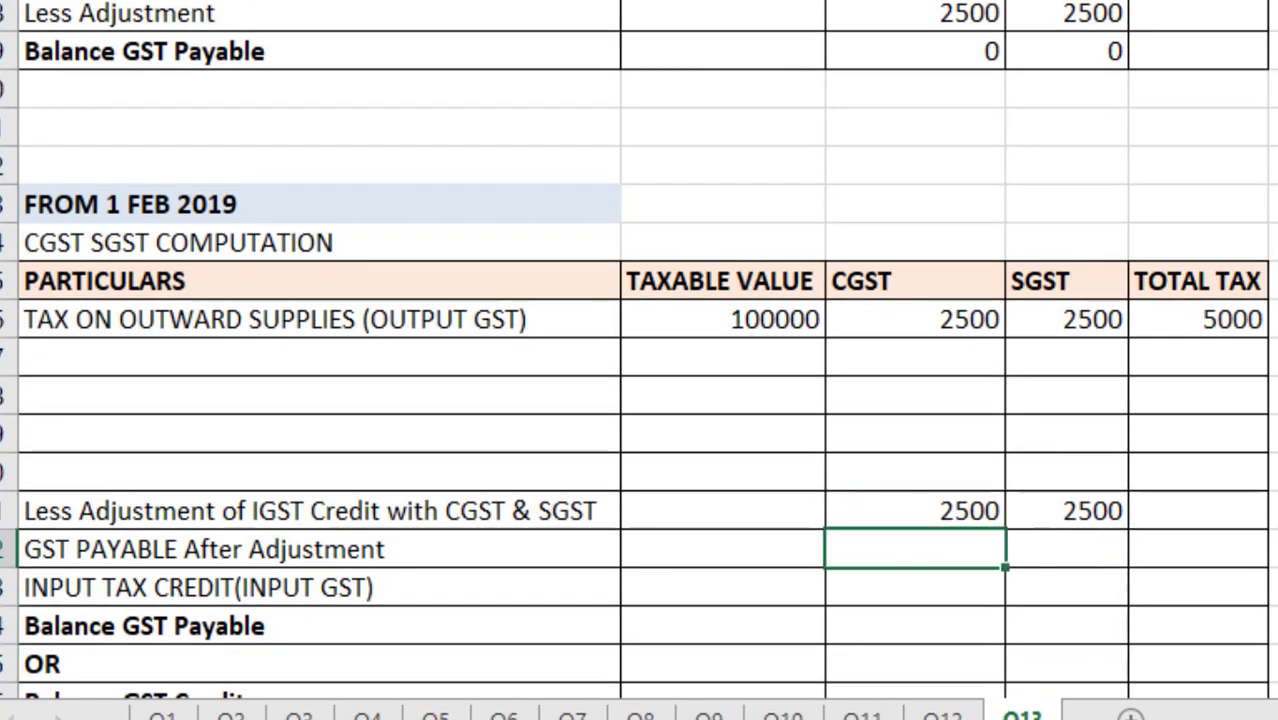
{"action": "type", "text": "="}
{"action": "key", "text": "Up"}
{"action": "key", "text": "Up"}
{"action": "key", "text": "Up"}
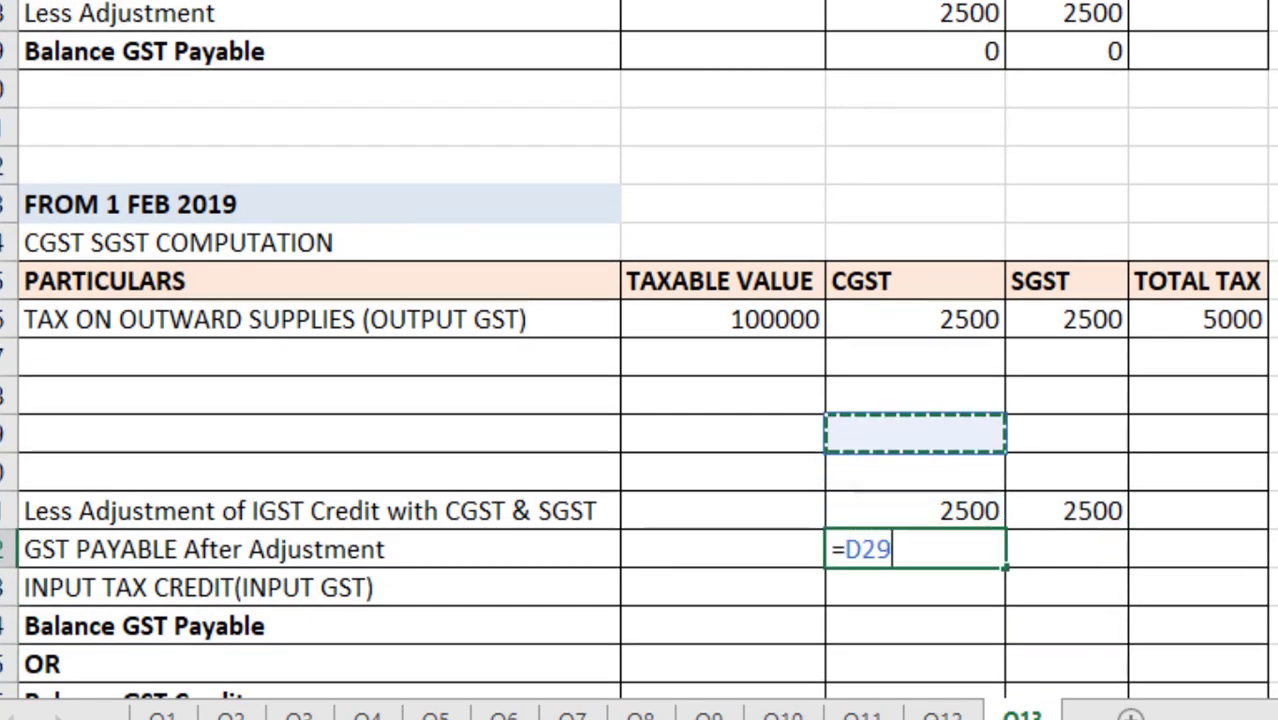
{"action": "key", "text": "Up"}
{"action": "key", "text": "Up"}
{"action": "key", "text": "Up"}
{"action": "type", "text": "-"}
{"action": "key", "text": "Up"}
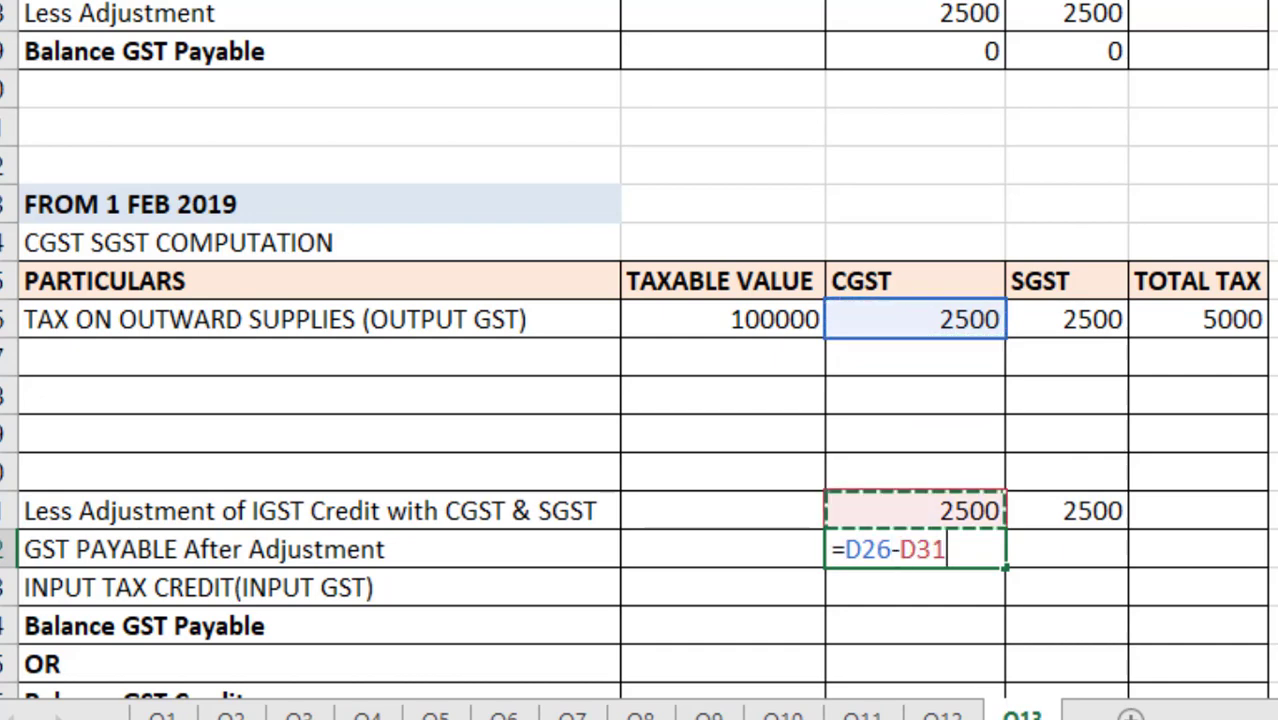
{"action": "key", "text": "Return"}
- Enter the SGST GST PAYABLE After Adjustment formula =E26-E31, giving 0
{"action": "left_click", "coordinate": [1067, 549]}
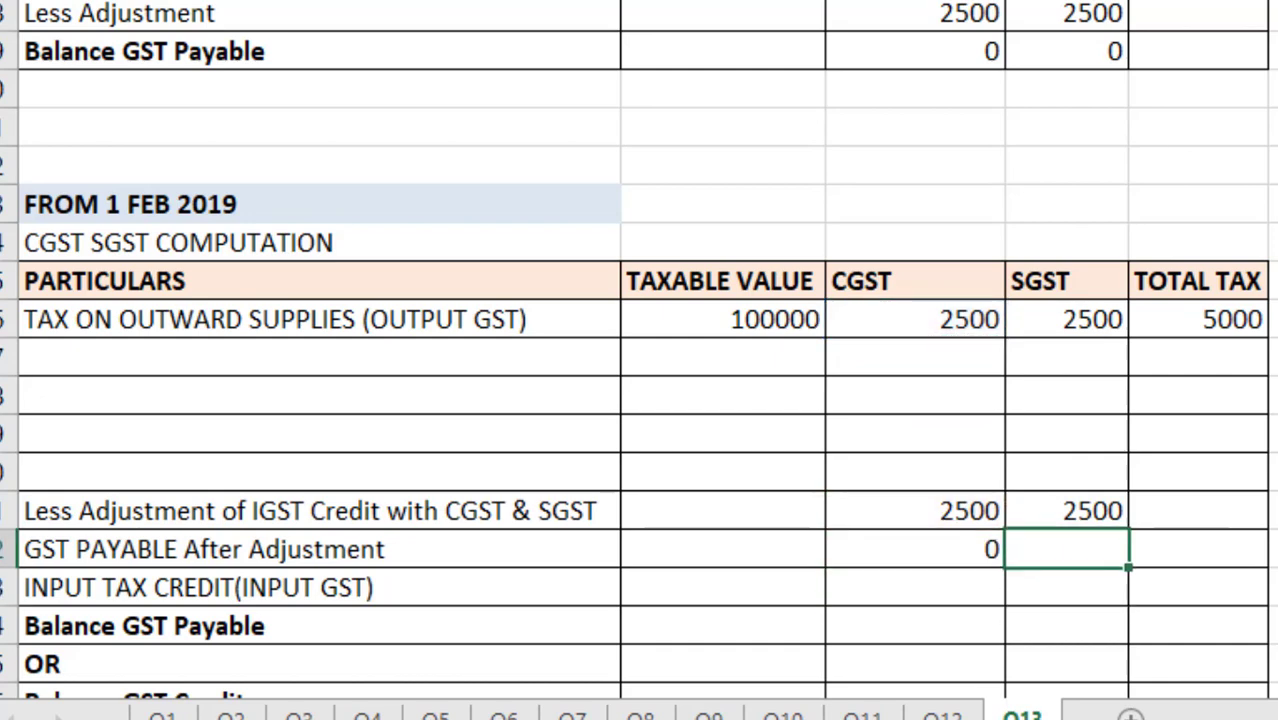
{"action": "type", "text": "="}
{"action": "key", "text": "Up"}
{"action": "key", "text": "Up"}
{"action": "key", "text": "Up"}
{"action": "key", "text": "Up"}
{"action": "key", "text": "Up"}
{"action": "key", "text": "Up"}
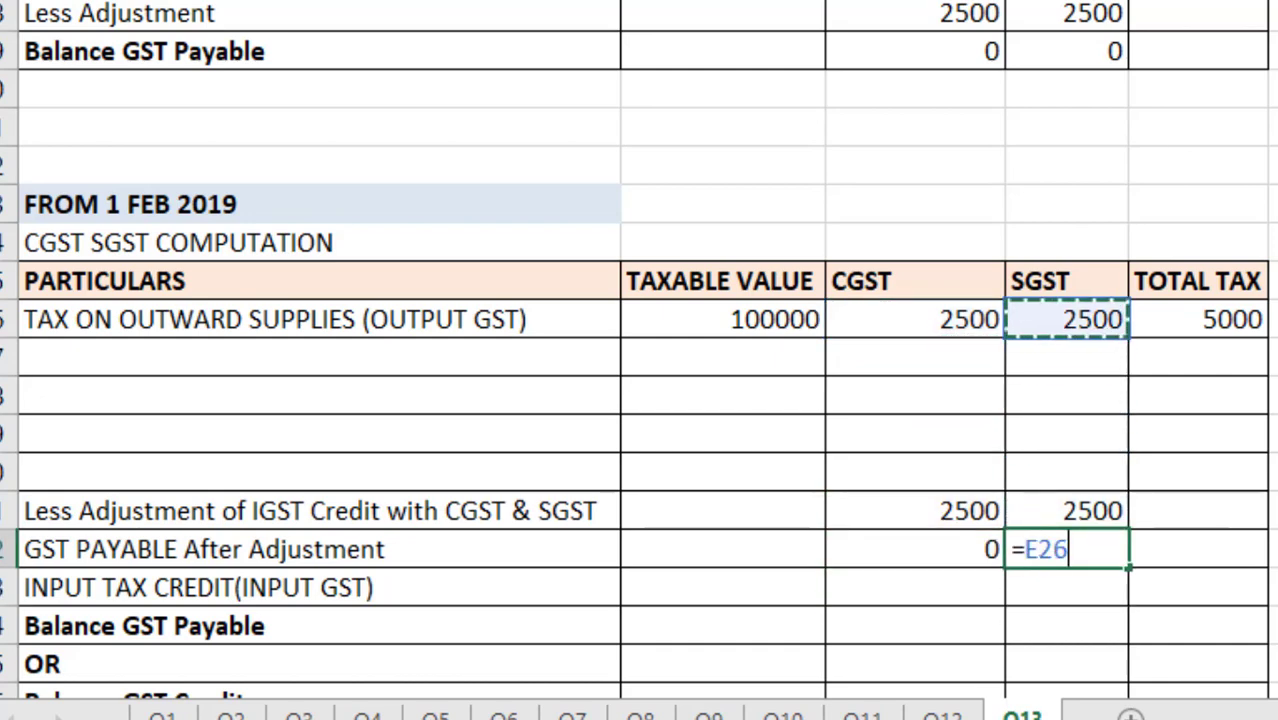
{"action": "type", "text": "-"}
{"action": "key", "text": "Up"}
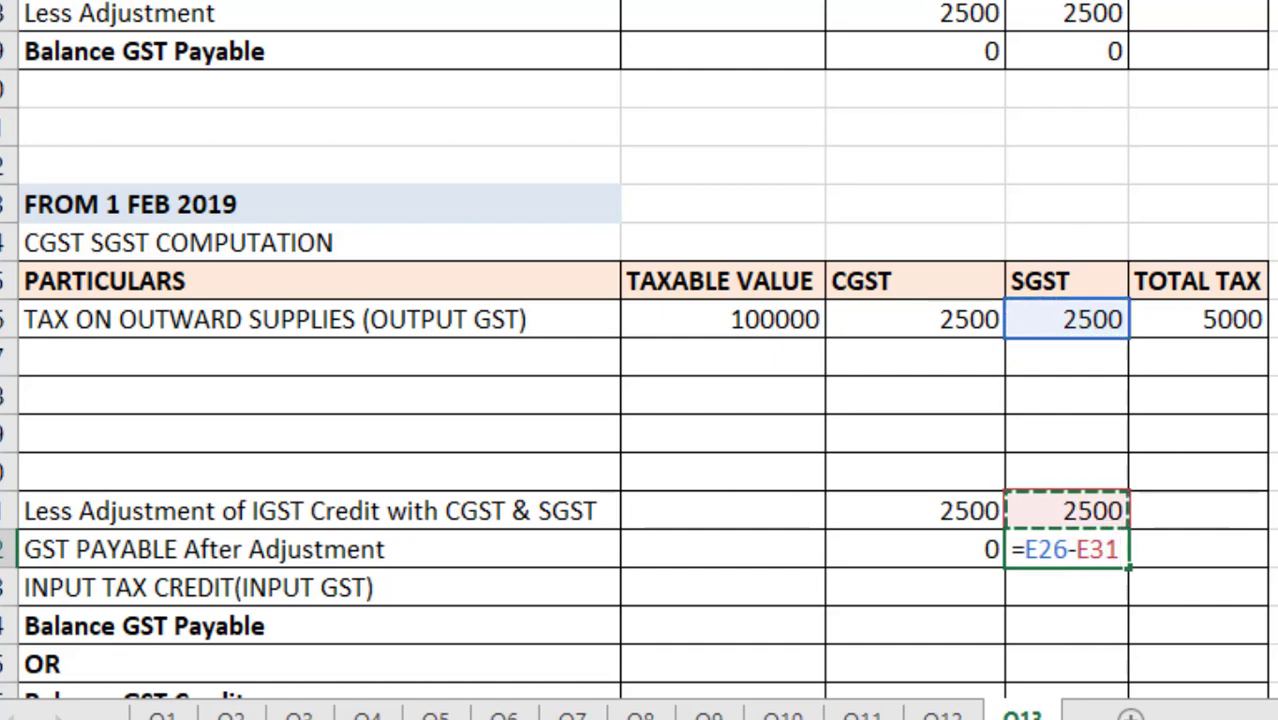
{"action": "key", "text": "Return"}
- Enter 0 for both CGST and SGST input tax credit
{"action": "key", "text": "Left"}
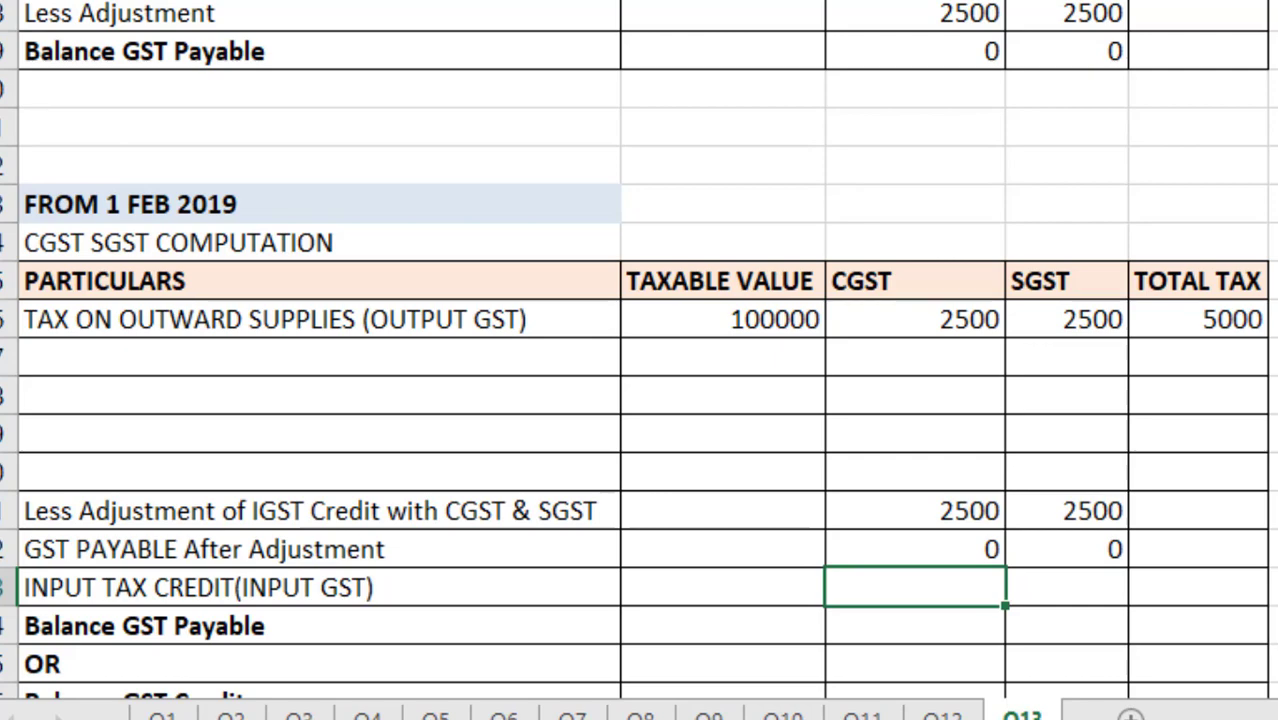
{"action": "type", "text": "0"}
{"action": "key", "text": "Right"}
{"action": "type", "text": "0"}
{"action": "key", "text": "Return"}
{"action": "key", "text": "Return"}
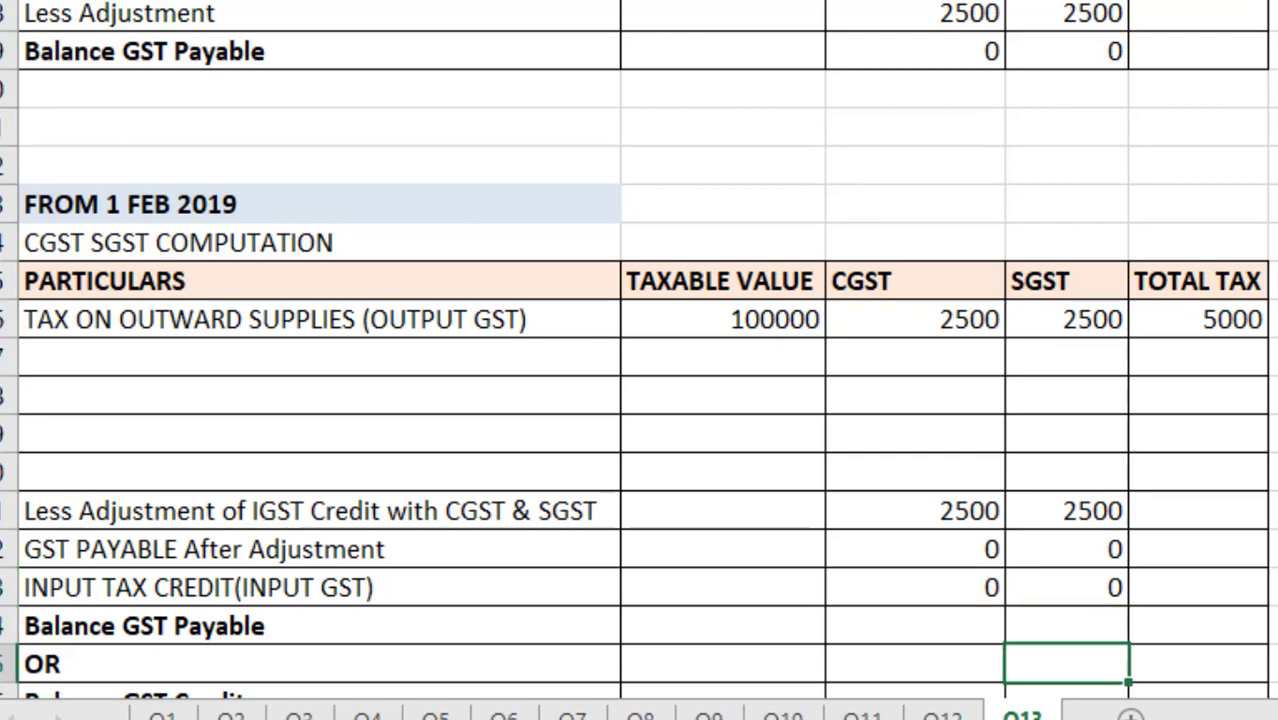
{"action": "key", "text": "Return"}
{"action": "key", "text": "Right"}
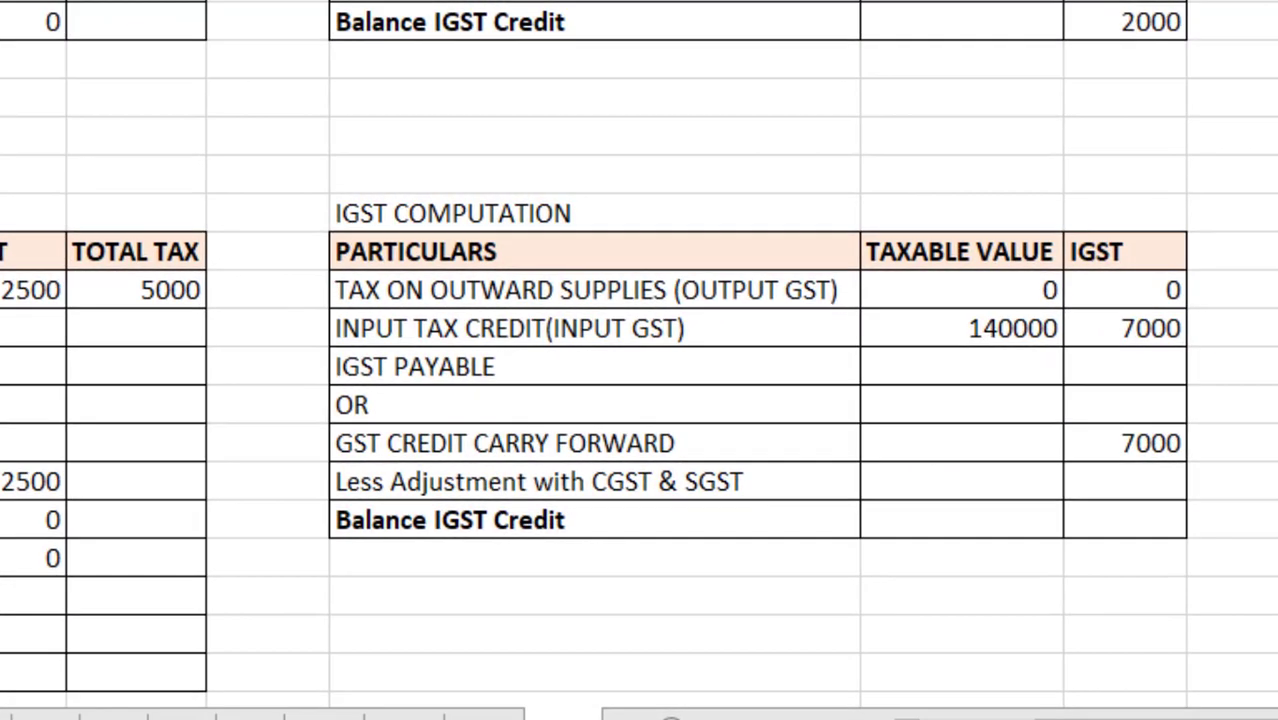
- Enter a 5000 IGST Less Adjustment and compute Balance IGST Credit as =J30-J31 (2000)
{"action": "left_click", "coordinate": [1124, 481]}
{"action": "type", "text": "50"}
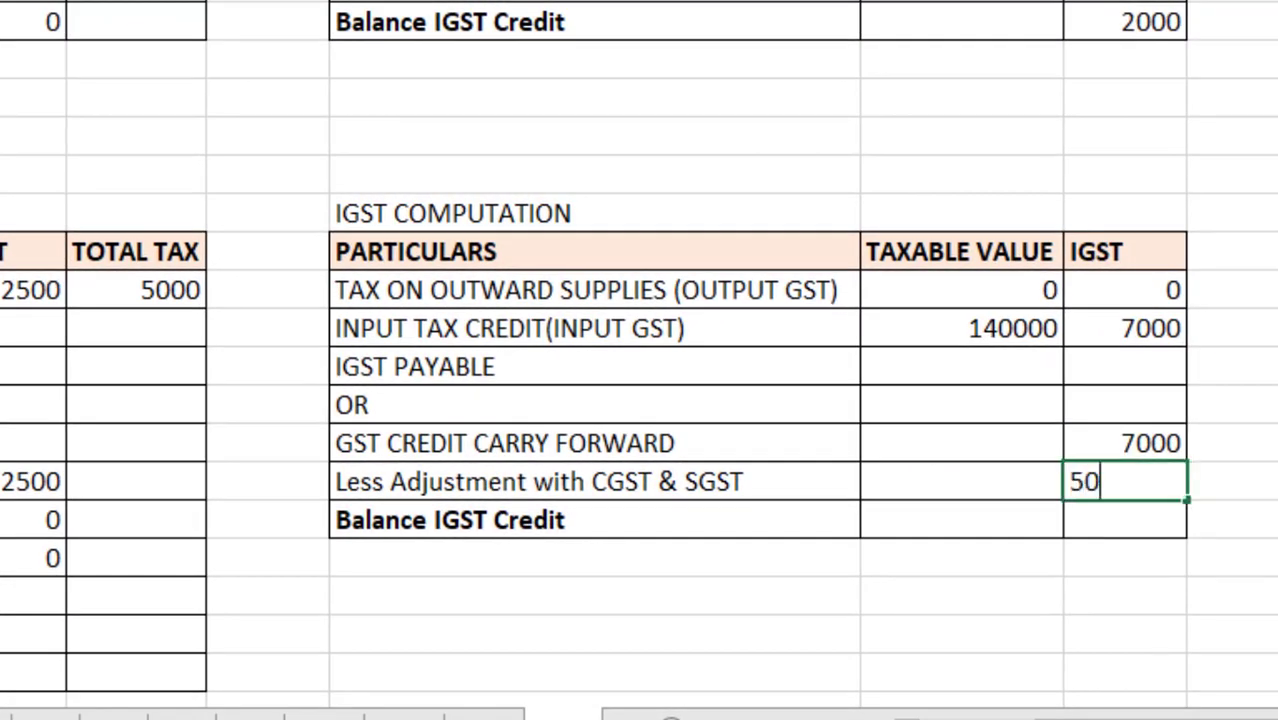
{"action": "type", "text": "00"}
{"action": "key", "text": "Return"}
{"action": "type", "text": "="}
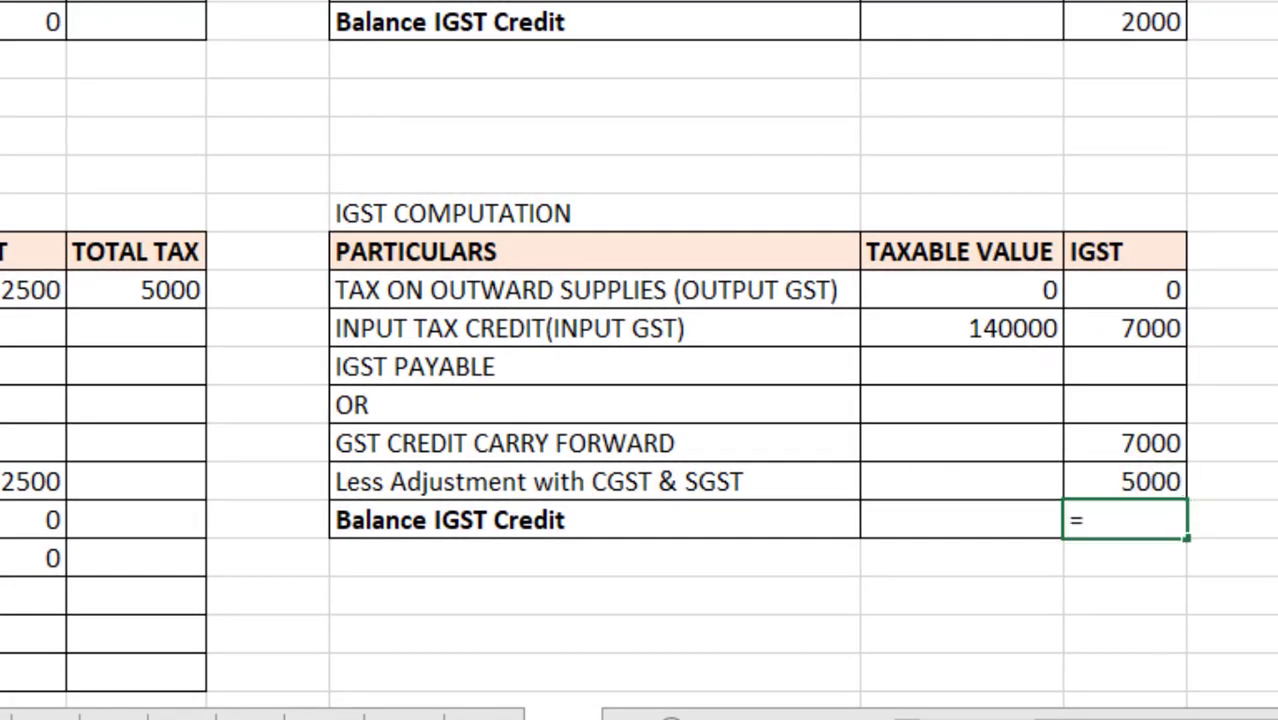
{"action": "key", "text": "Up"}
{"action": "key", "text": "Up"}
{"action": "type", "text": "-"}
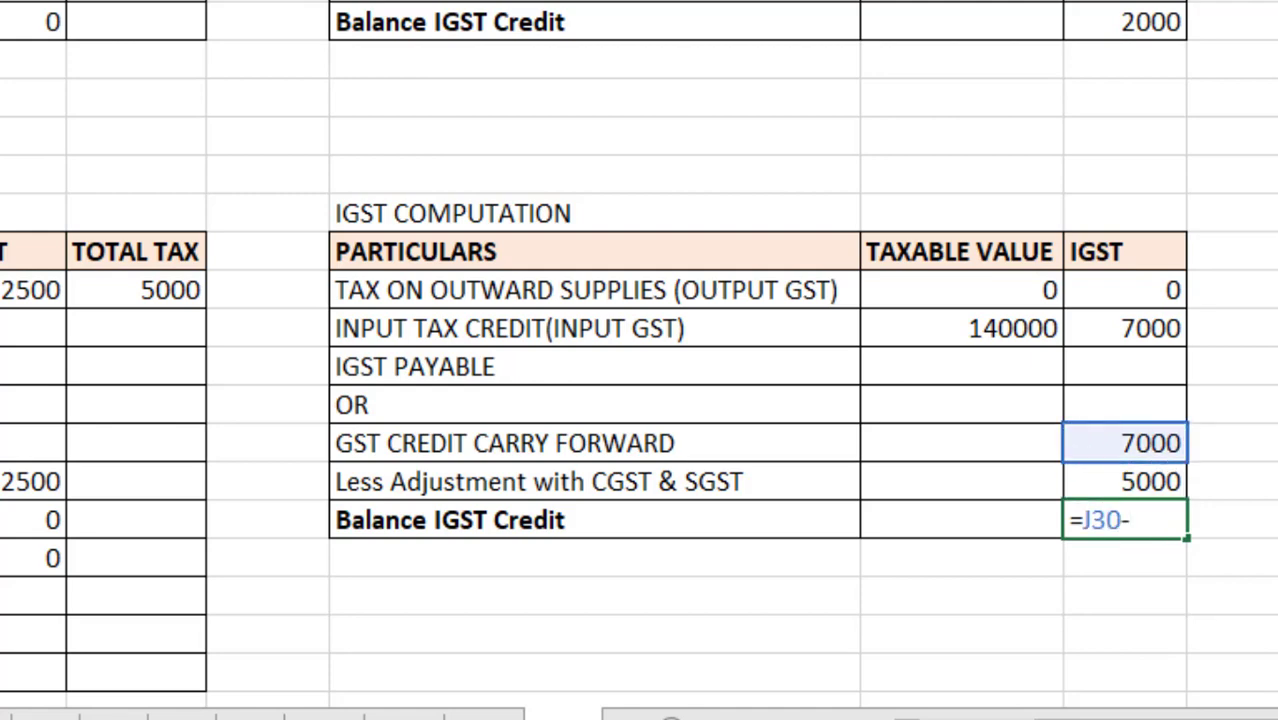
{"action": "key", "text": "Up"}
{"action": "key", "text": "Return"}
{"action": "key", "text": "Return"}
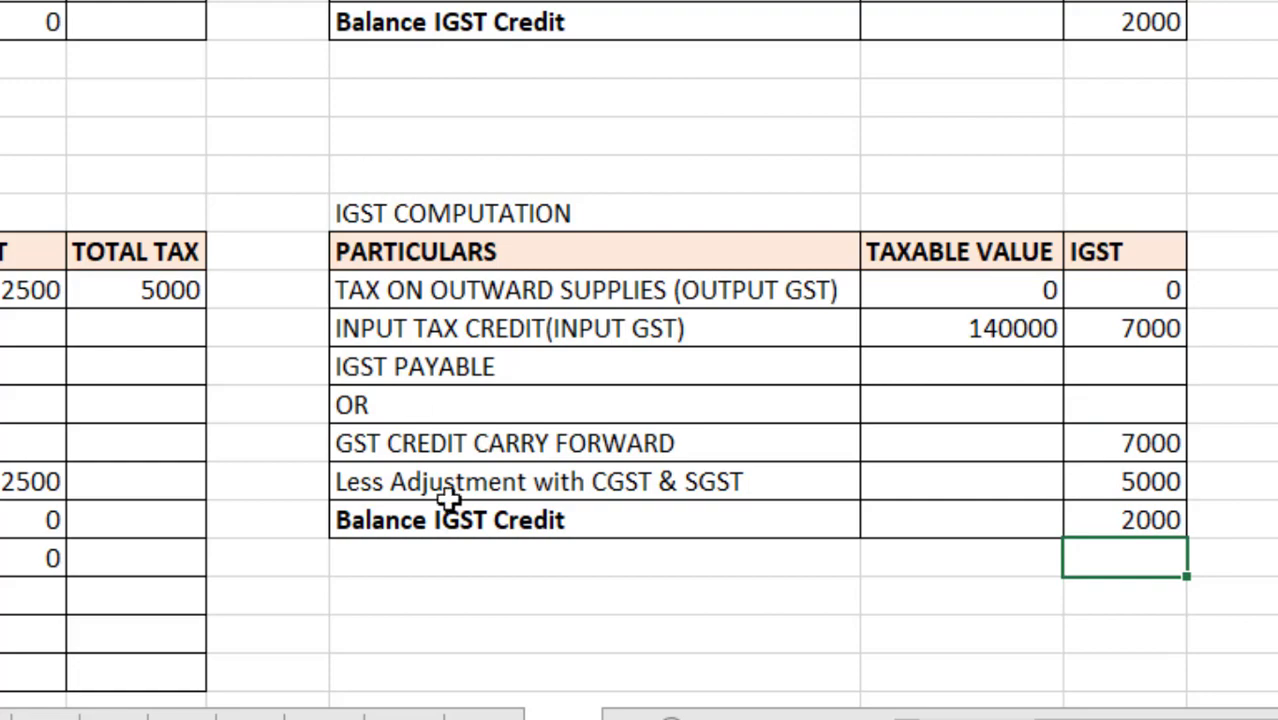
{"action": "scroll", "coordinate": [640, 360], "scroll_direction": "up", "scroll_amount": 3}
{"action": "scroll", "coordinate": [640, 360], "scroll_direction": "left", "scroll_amount": 4}
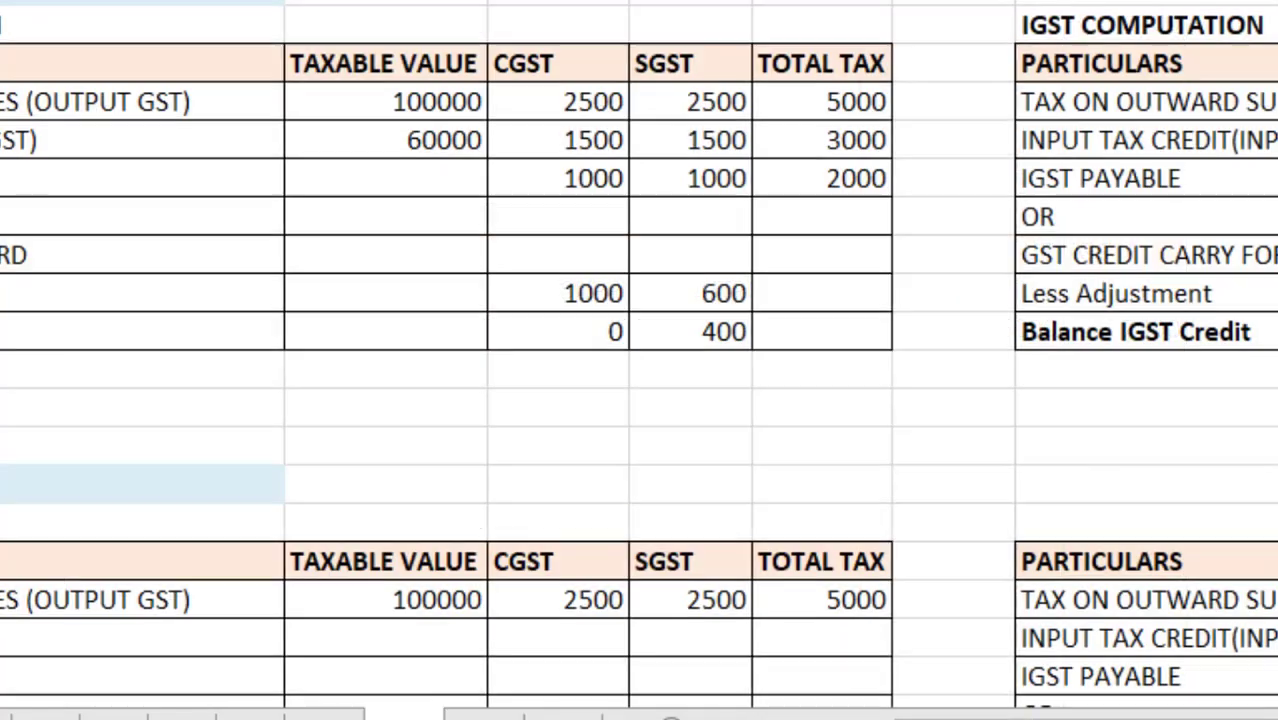
{"action": "left_click", "coordinate": [812, 140]}
{"action": "key", "text": "Down"}
{"action": "key", "text": "Down"}
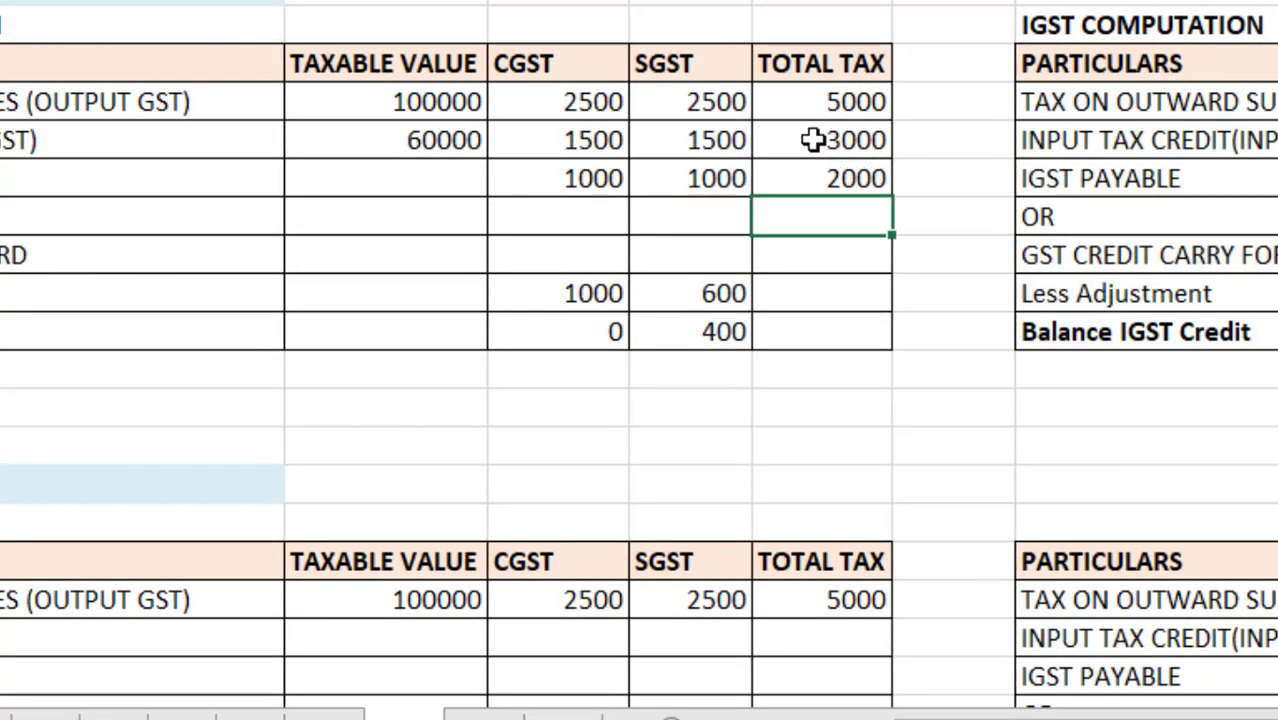
{"action": "key", "text": "Down"}
{"action": "key", "text": "Down"}
{"action": "key", "text": "Down"}
{"action": "key", "text": "Down"}
{"action": "key", "text": "Left"}
{"action": "key", "text": "Up"}
{"action": "key", "text": "Right"}
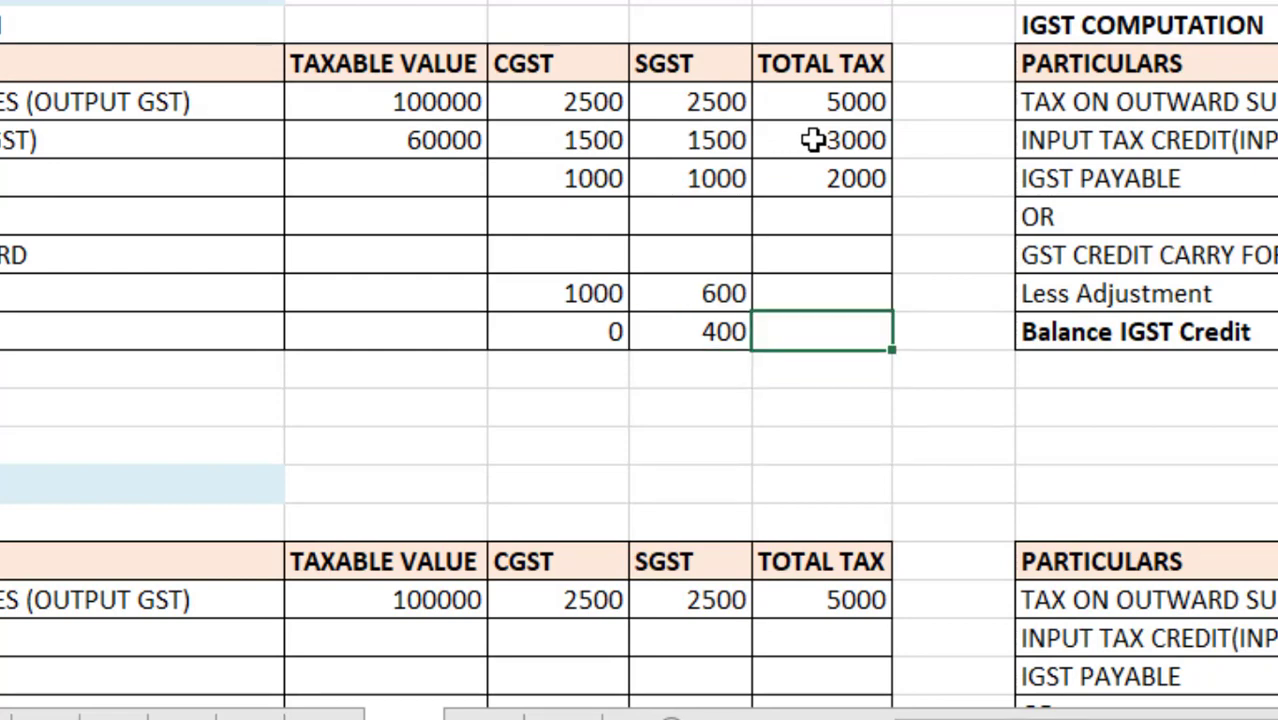
{"action": "key", "text": "Right"}
{"action": "key", "text": "Right"}
{"action": "key", "text": "Right"}
{"action": "key", "text": "Left"}
{"action": "key", "text": "Left"}
{"action": "key", "text": "Left"}
{"action": "key", "text": "Left"}
{"action": "key", "text": "Left"}
{"action": "key", "text": "Left"}
{"action": "key", "text": "Left"}
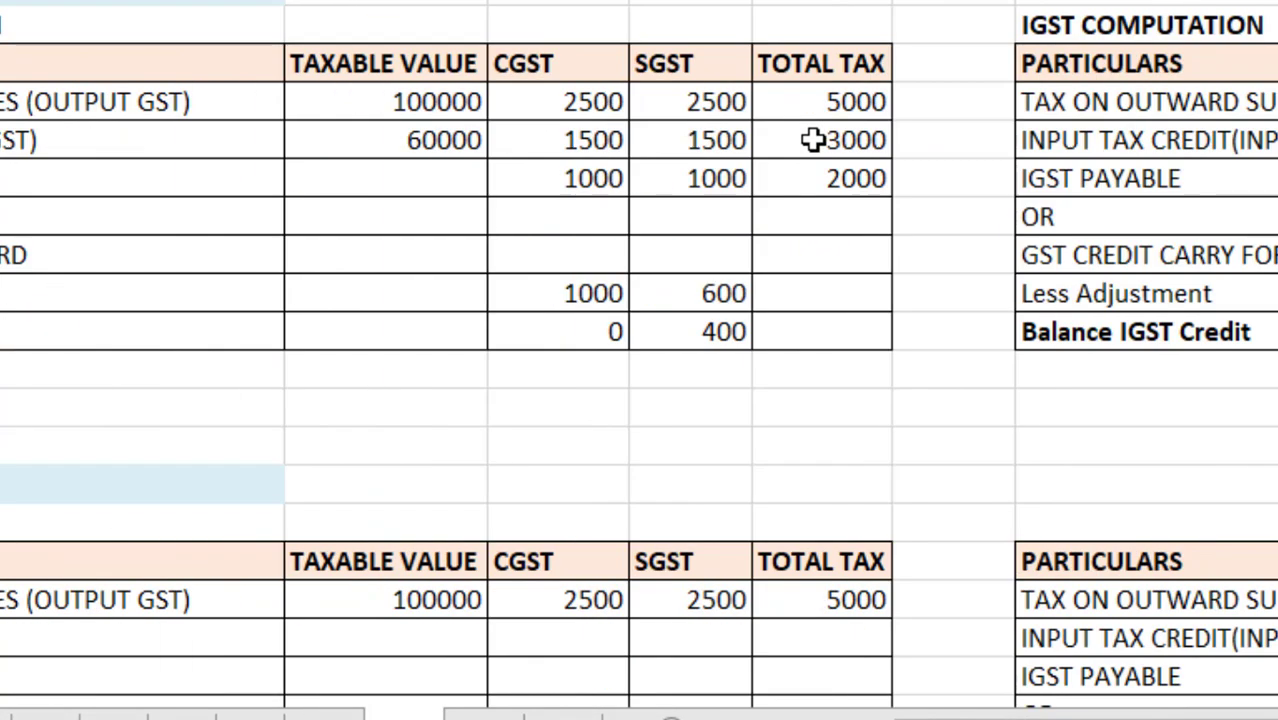
{"action": "scroll", "coordinate": [813, 140], "scroll_direction": "down", "scroll_amount": 3}
{"action": "scroll", "coordinate": [813, 140], "scroll_direction": "down", "scroll_amount": 2}
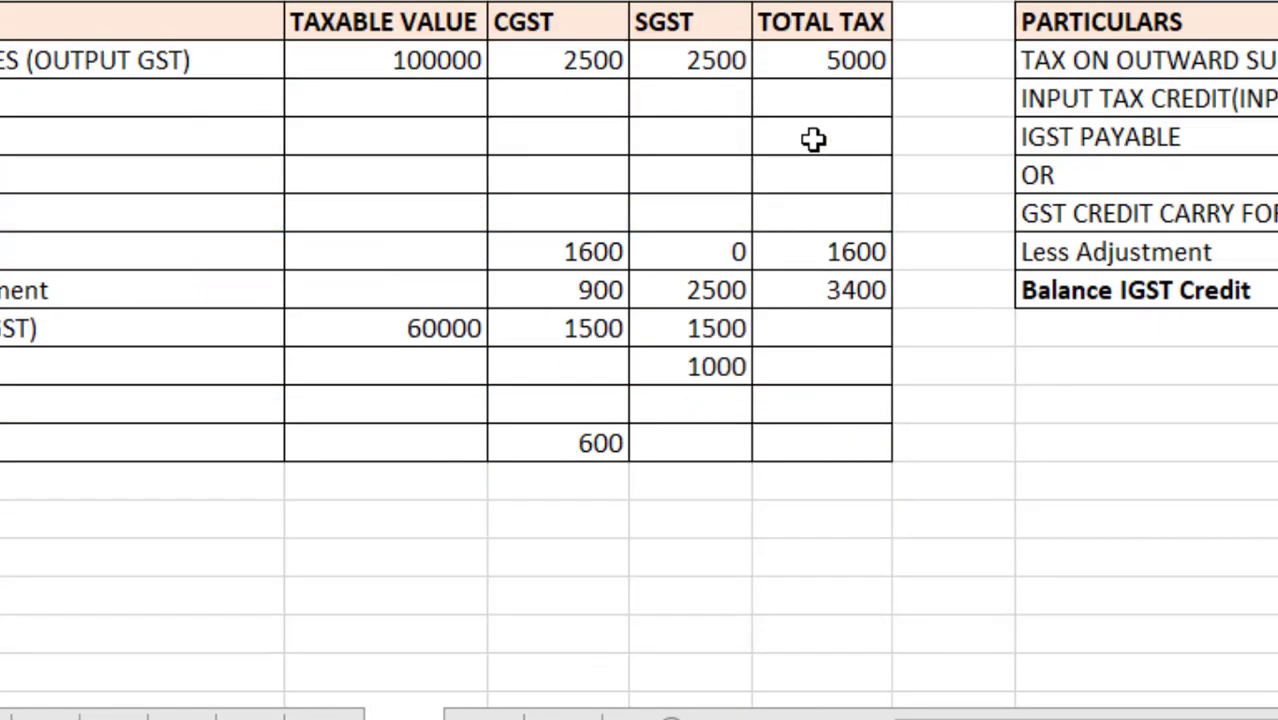
{"action": "key", "text": "Down"}
{"action": "key", "text": "Right"}
{"action": "key", "text": "Right"}
{"action": "key", "text": "Down"}
{"action": "key", "text": "Down"}
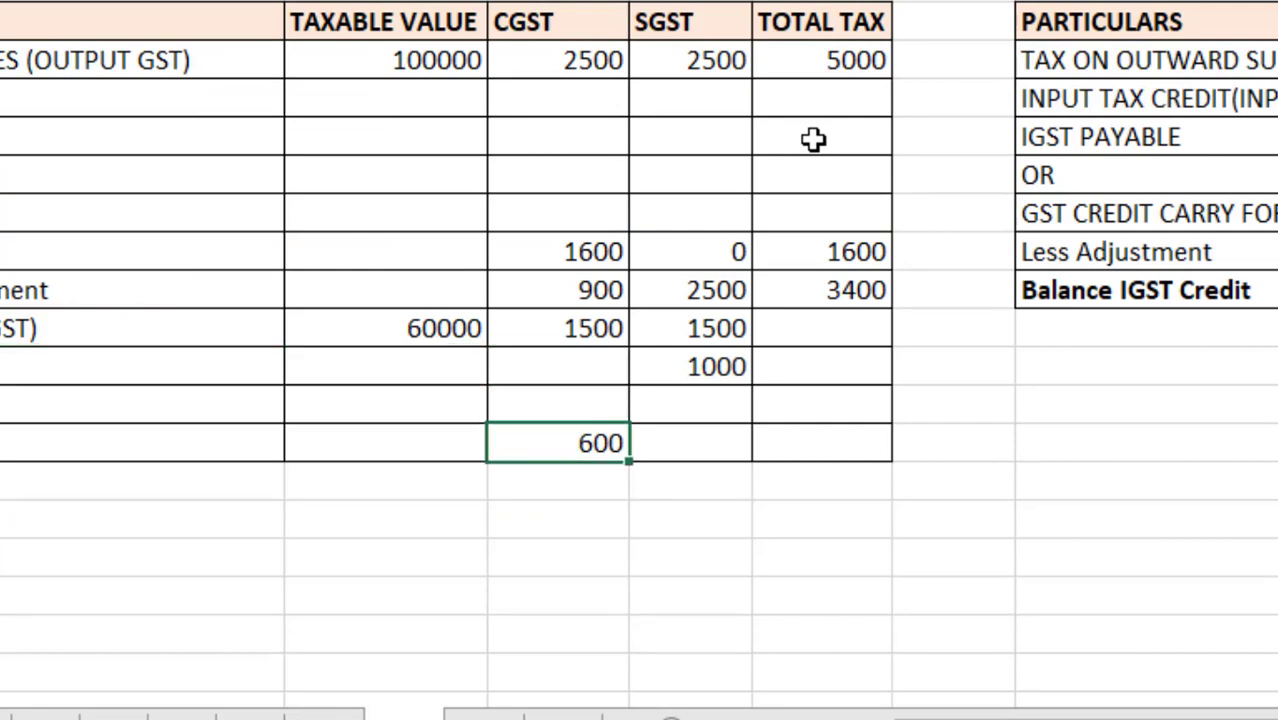
{"action": "key", "text": "Up"}
{"action": "key", "text": "Up"}
{"action": "key", "text": "Right"}
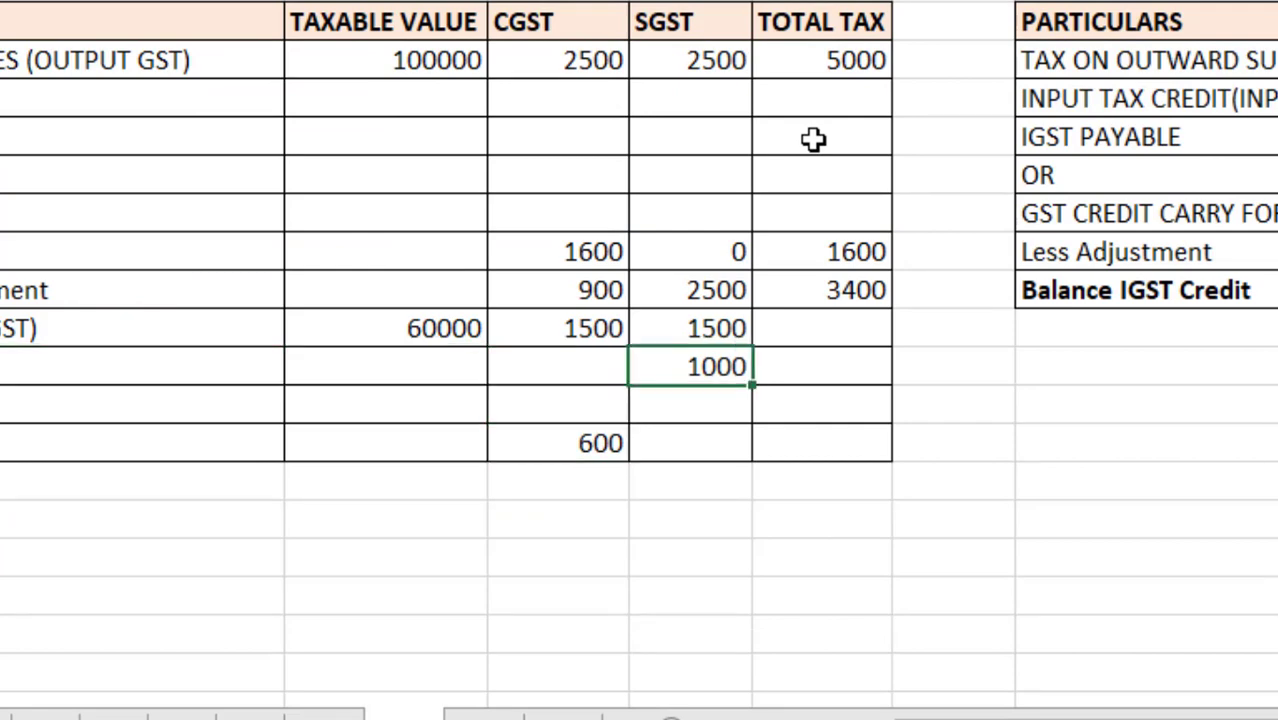
{"action": "key", "text": "Right"}
{"action": "key", "text": "Right"}
{"action": "key", "text": "Right"}
{"action": "key", "text": "Right"}
{"action": "key", "text": "Right"}
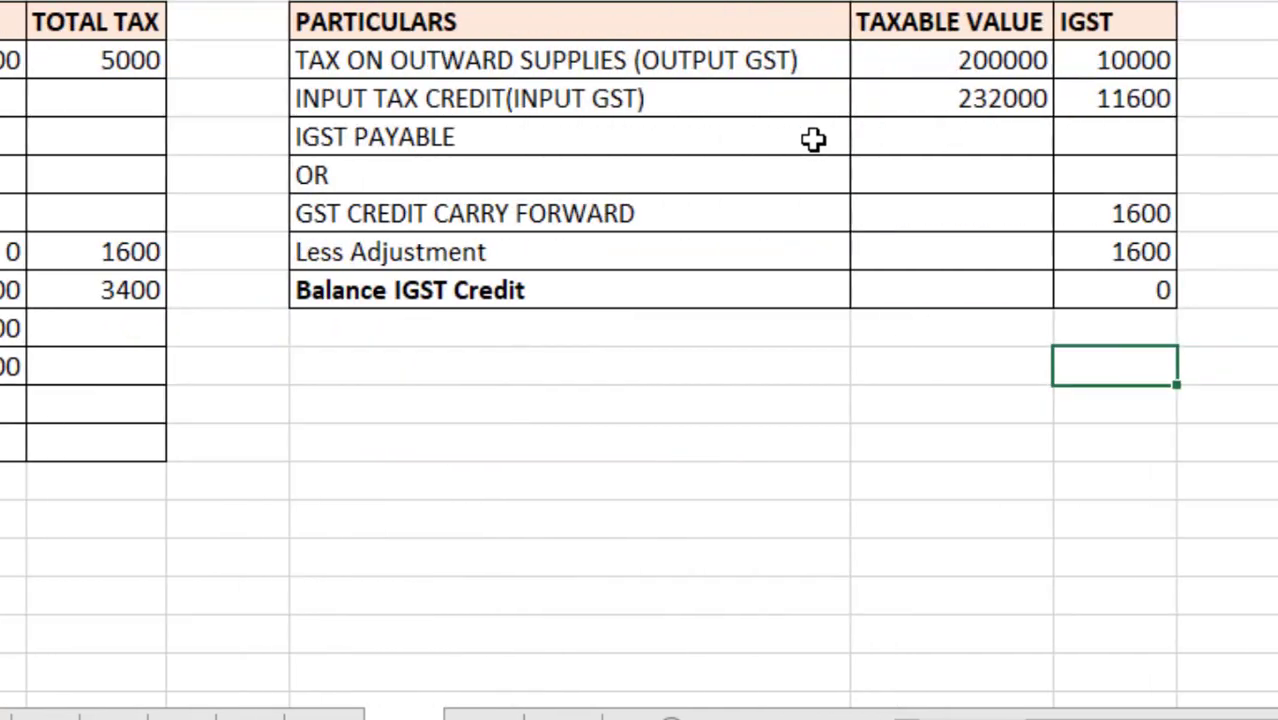
{"action": "key", "text": "Left"}
{"action": "key", "text": "Left"}
{"action": "key", "text": "Left"}
{"action": "key", "text": "Left"}
{"action": "key", "text": "Left"}
{"action": "key", "text": "Left"}
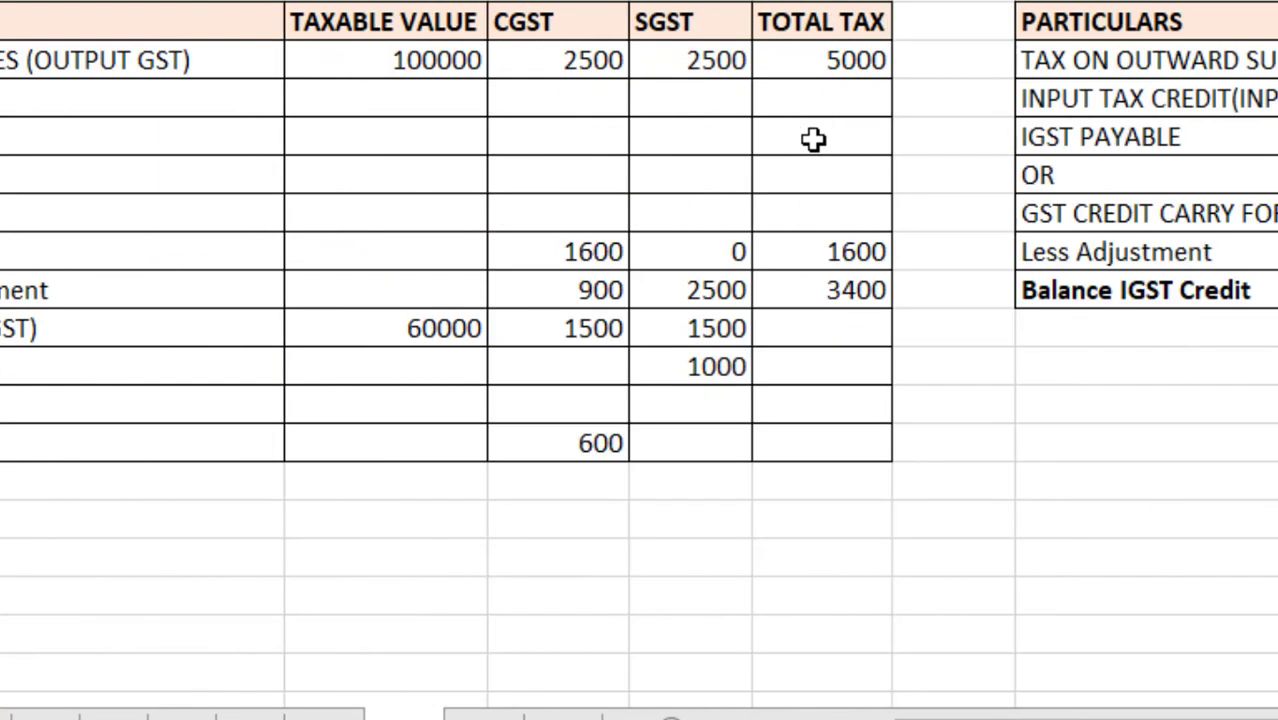
{"action": "scroll", "coordinate": [813, 140], "scroll_direction": "up", "scroll_amount": 1}
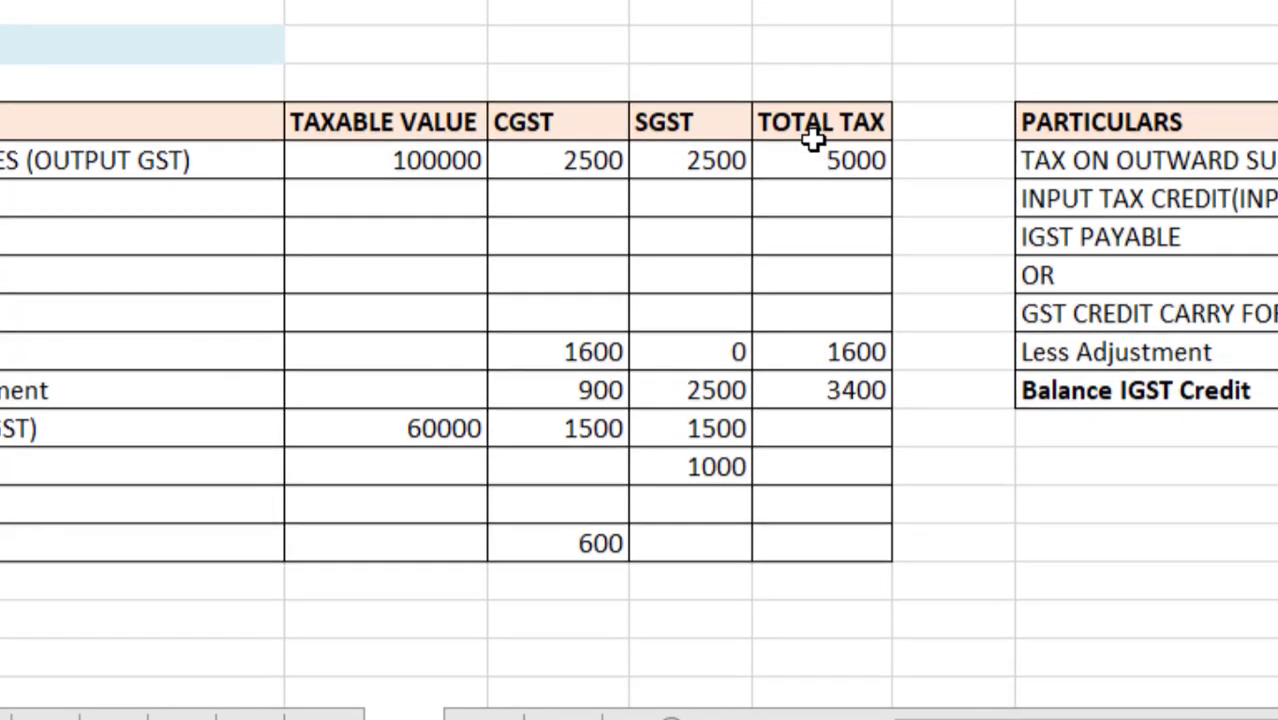
{"action": "scroll", "coordinate": [813, 140], "scroll_direction": "up", "scroll_amount": 4}
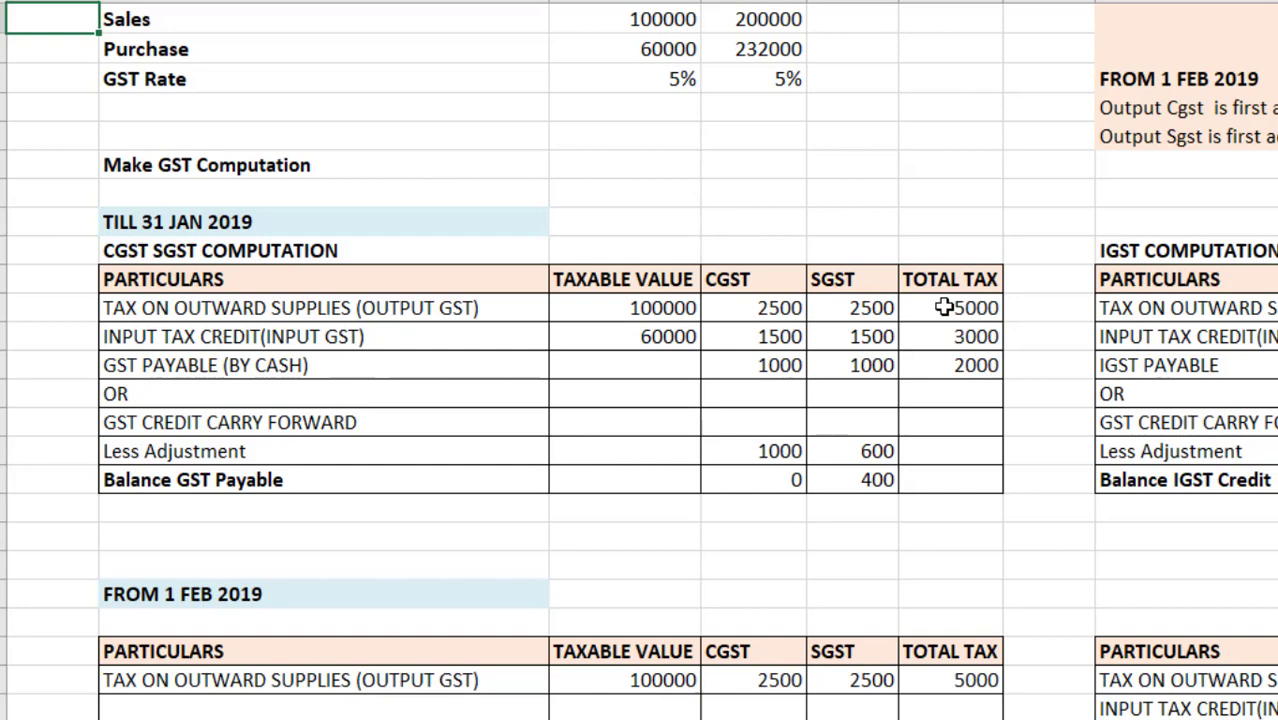
- Switch to the blank GST computation template and select its Balance GST Payable CGST cell
{"action": "key", "text": "Right"}
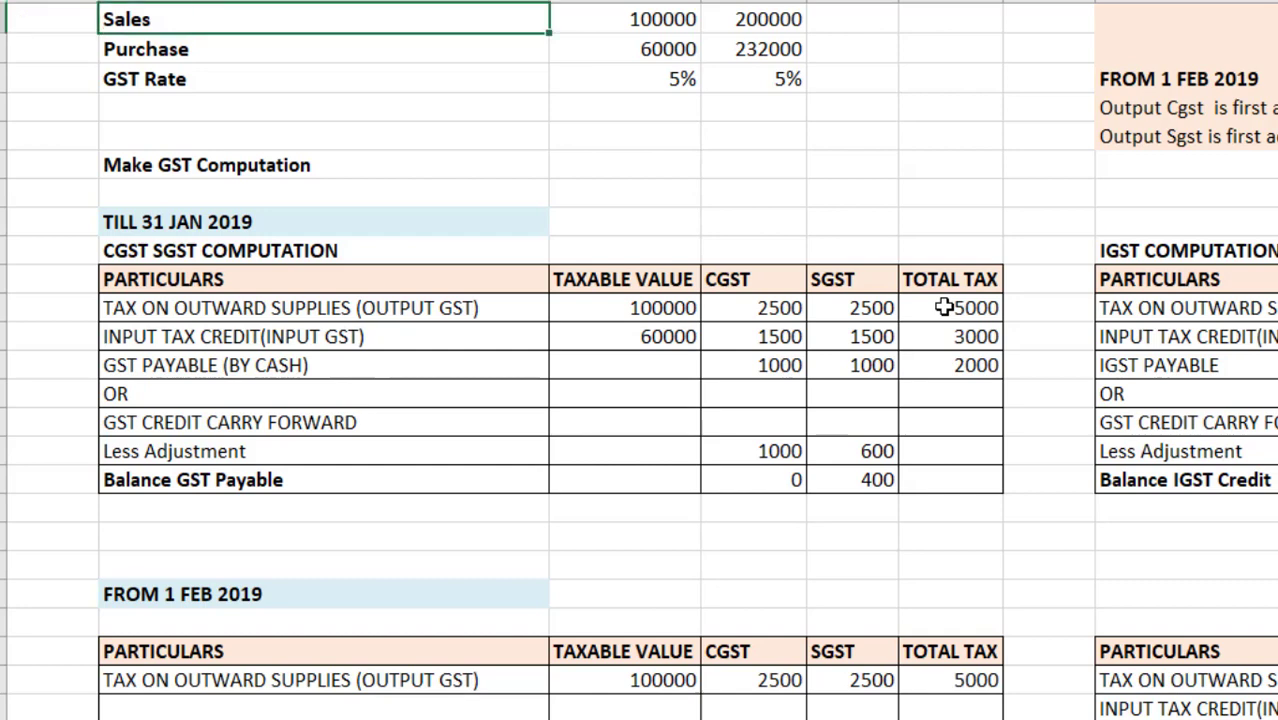
{"action": "key", "text": "Down"}
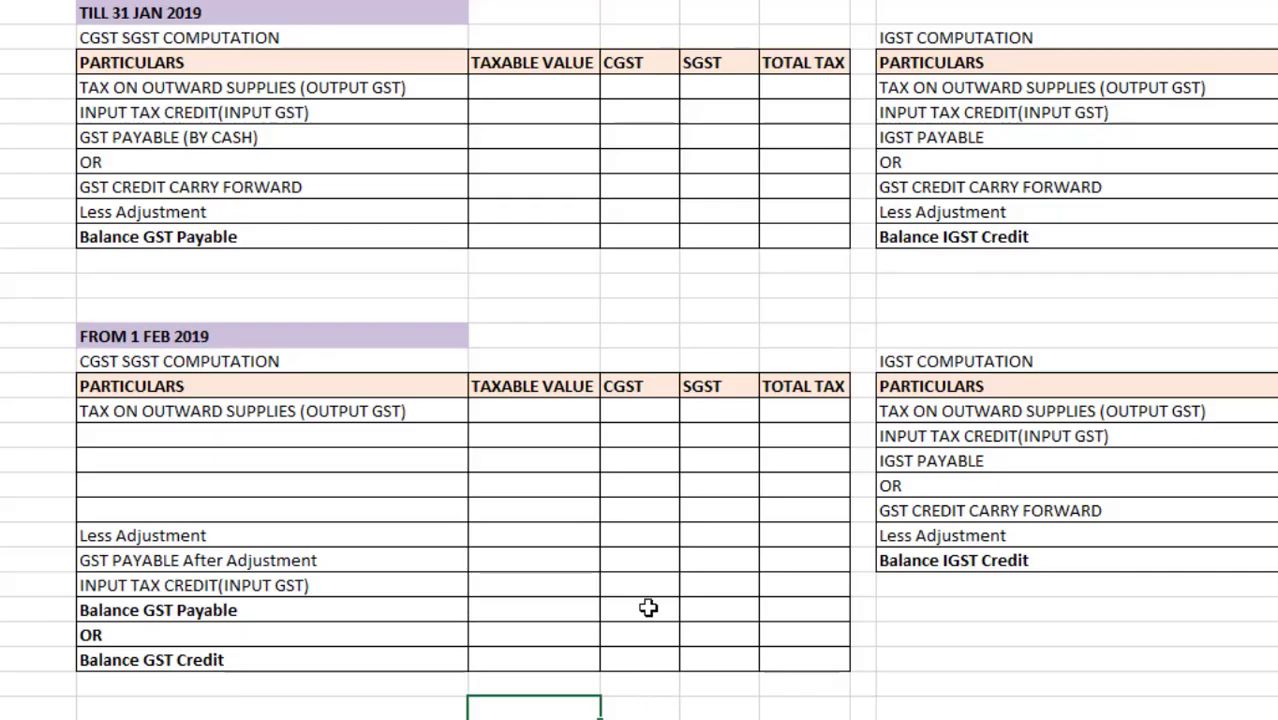
{"action": "left_click", "coordinate": [648, 608]}
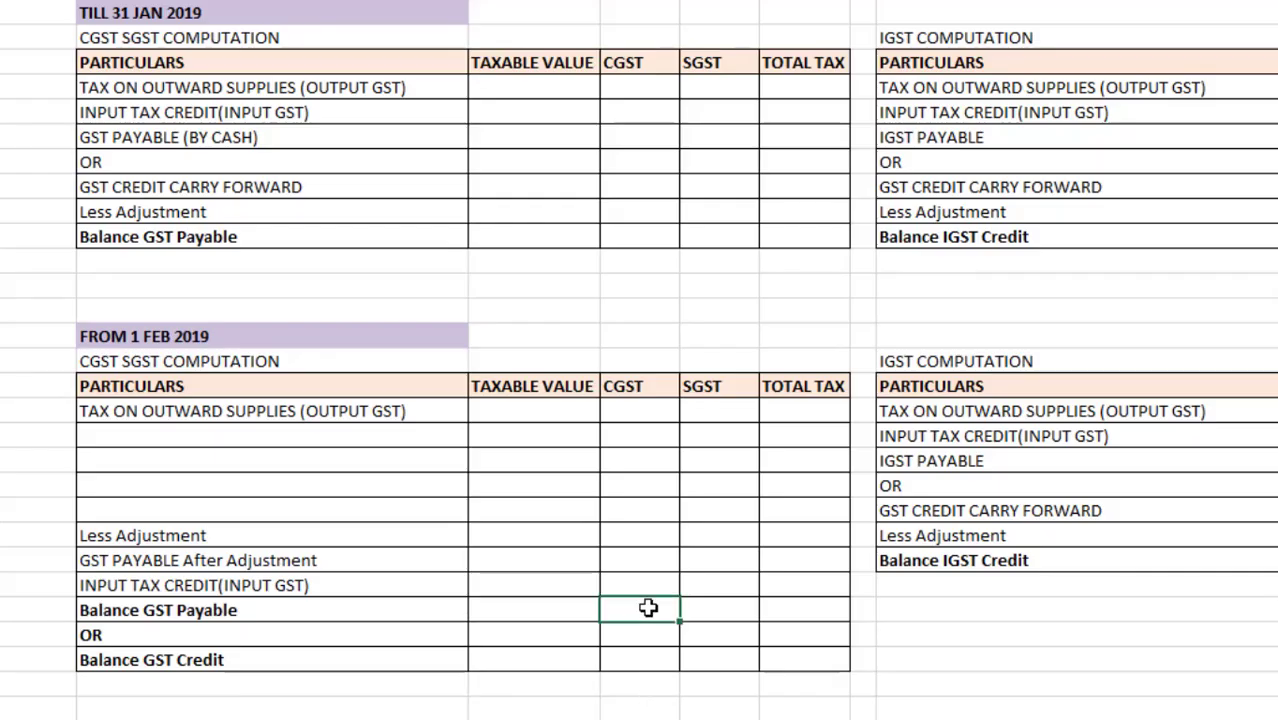